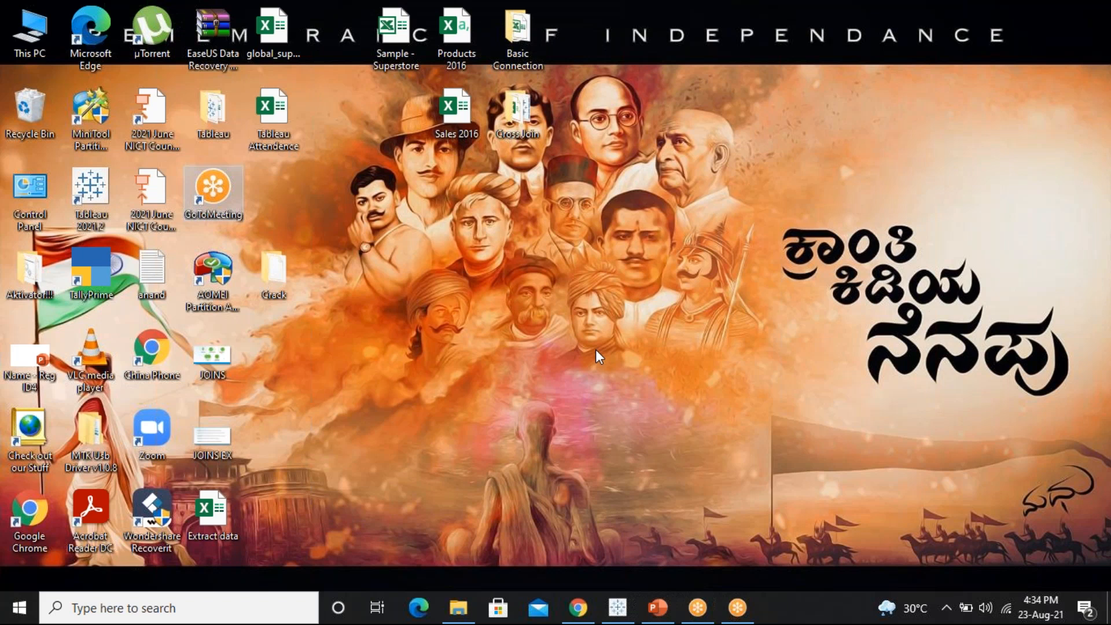
# Launch Excel by running the command excel from the Windows Run dialog
pyautogui.press('super+r')
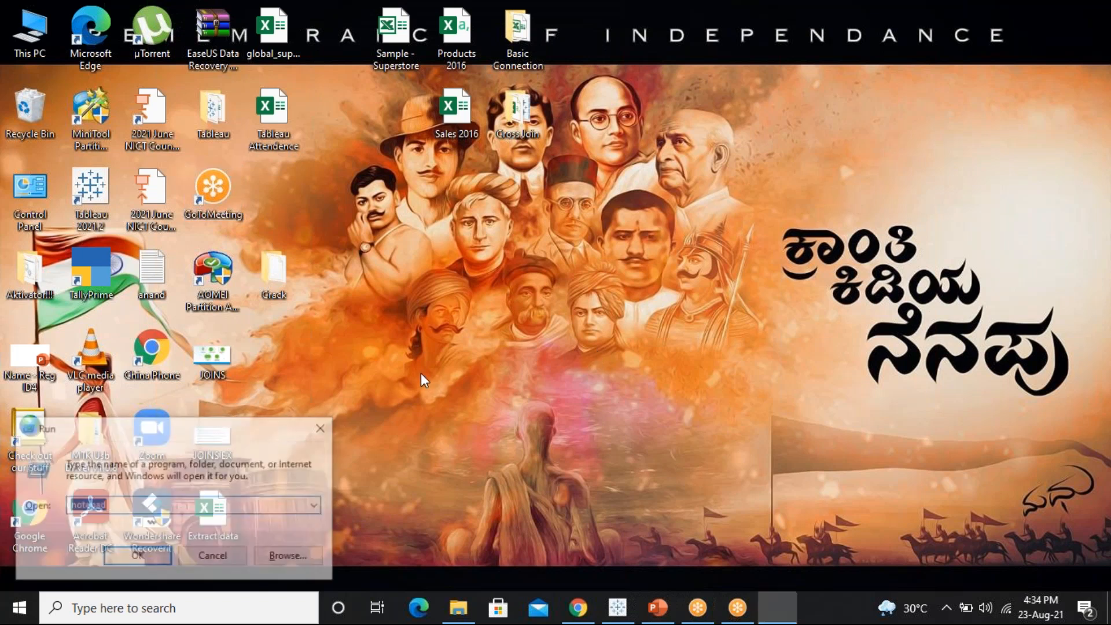
pyautogui.write('excel')
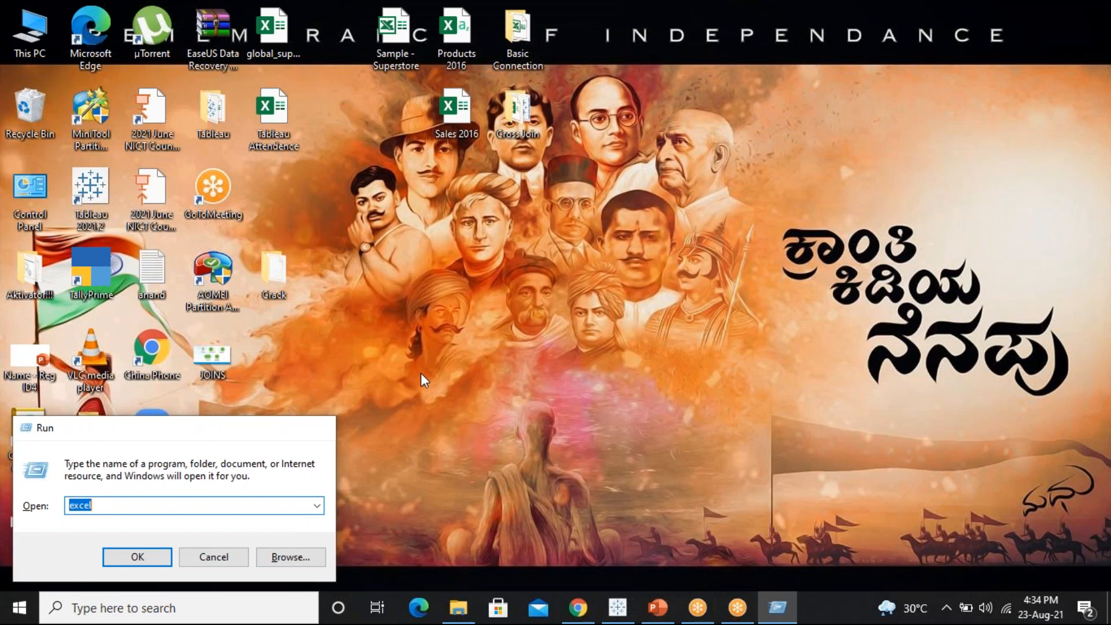
pyautogui.press('Return')
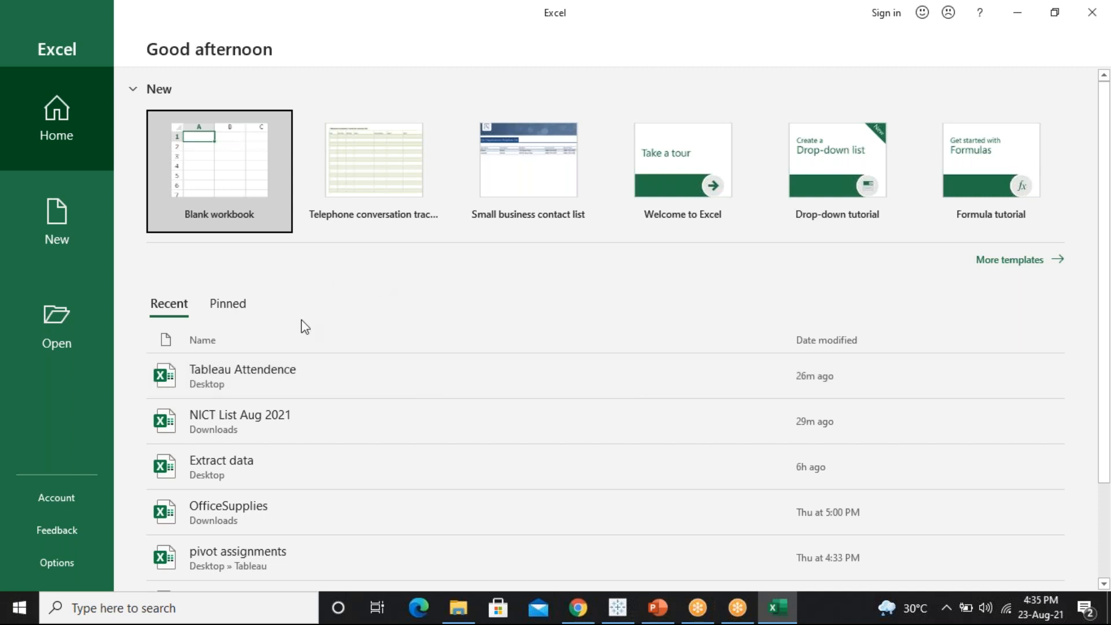
# Create a blank workbook with headings Table A and Table B and column labels Col 1 and Col 2
pyautogui.click(232, 170)
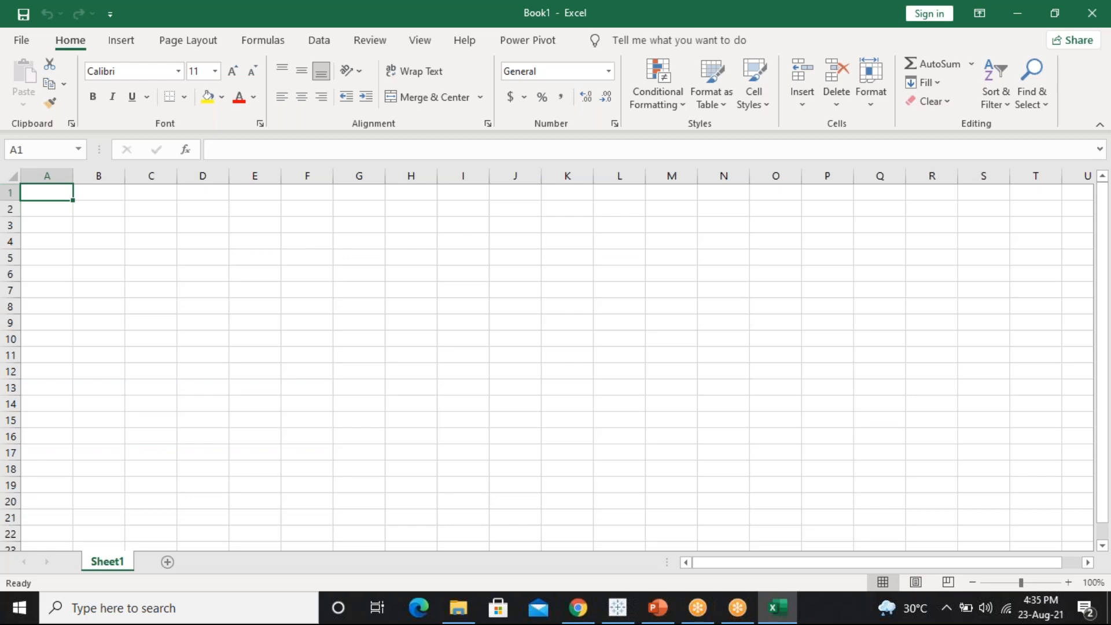
pyautogui.write('Table')
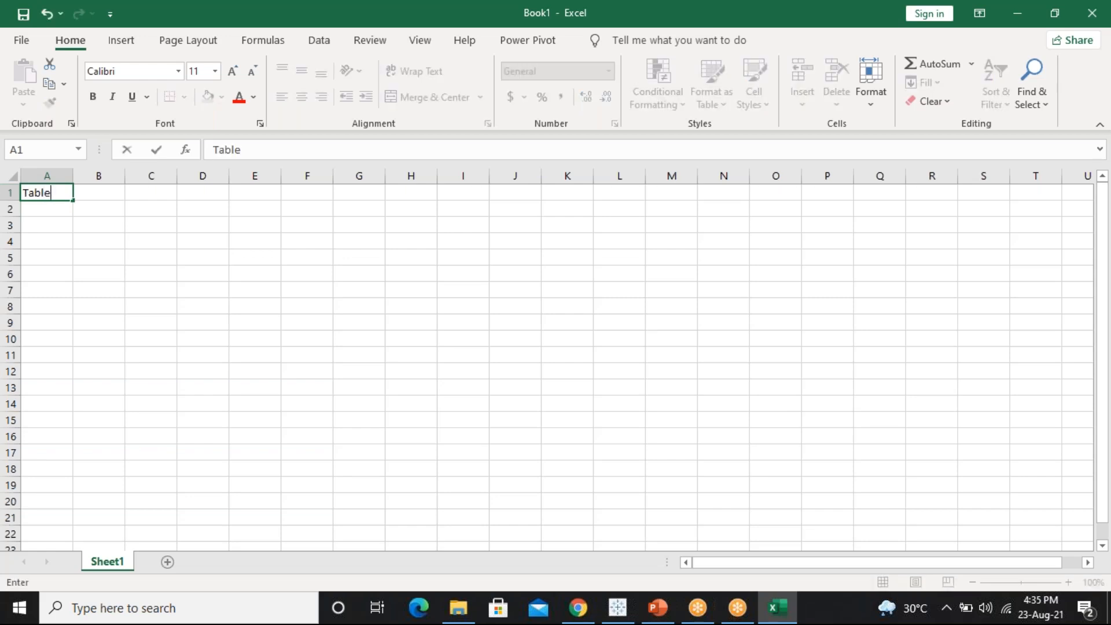
pyautogui.write(' A')
pyautogui.click(150, 192)
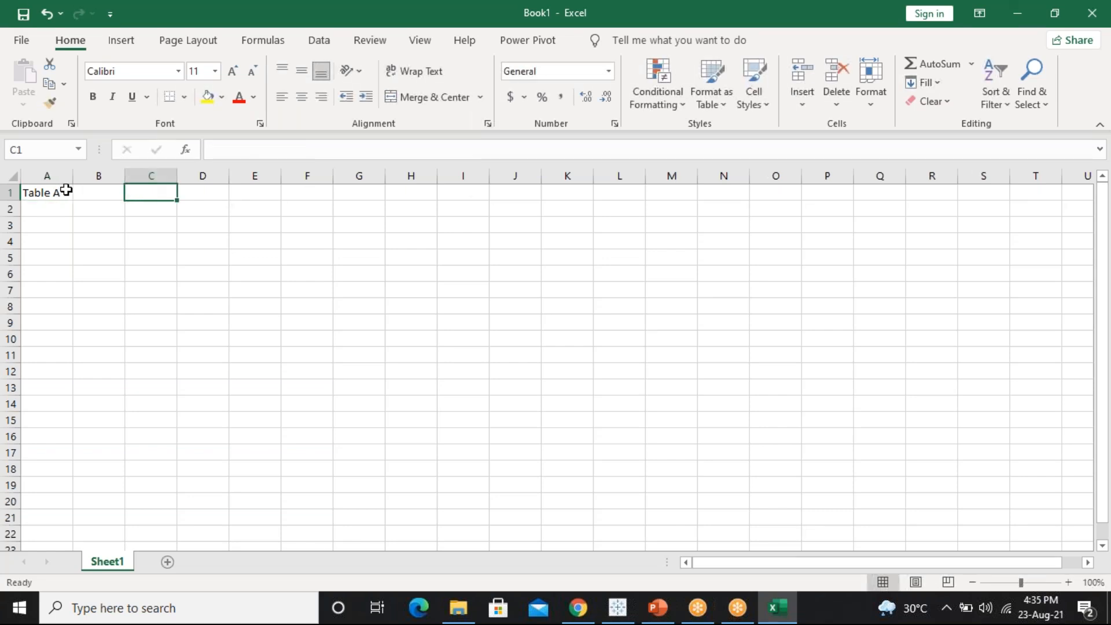
pyautogui.write('Table ')
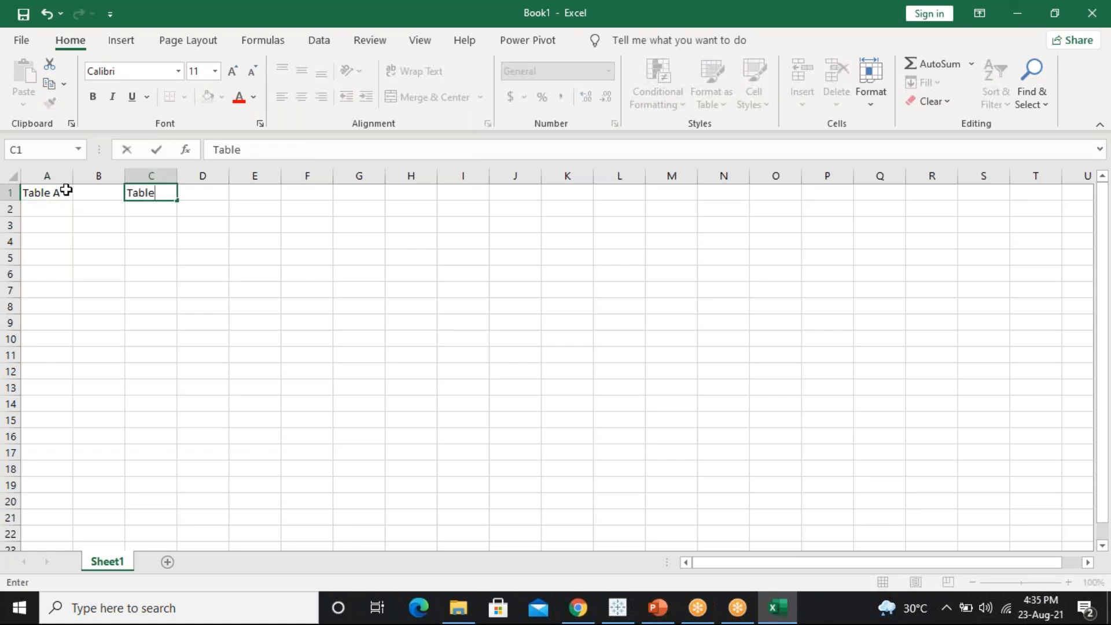
pyautogui.write('B')
pyautogui.press('Return')
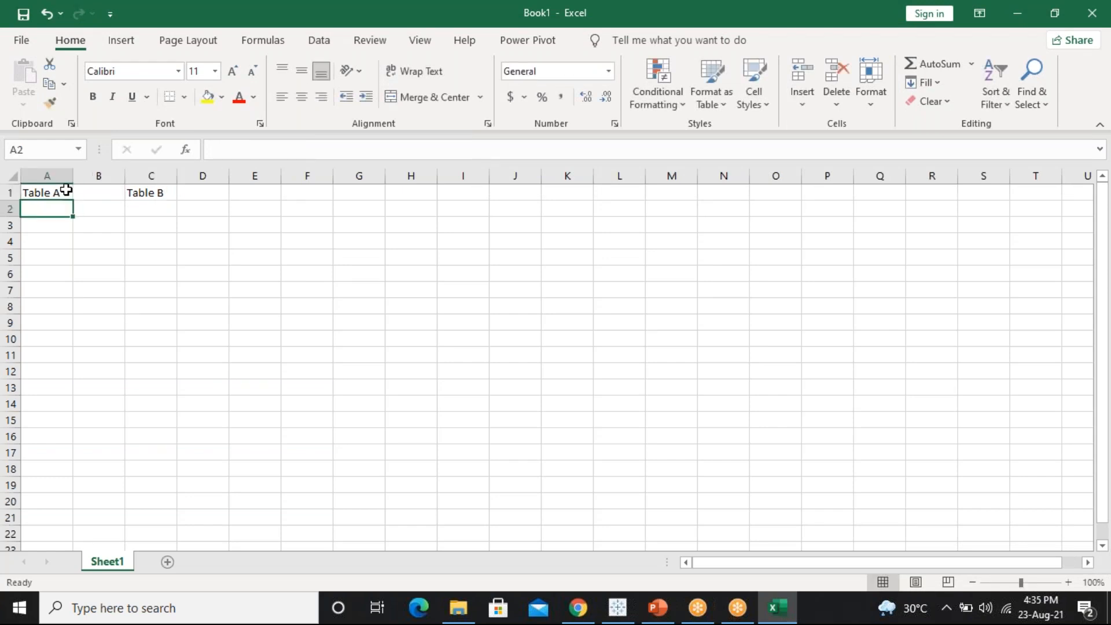
pyautogui.write('Col 1')
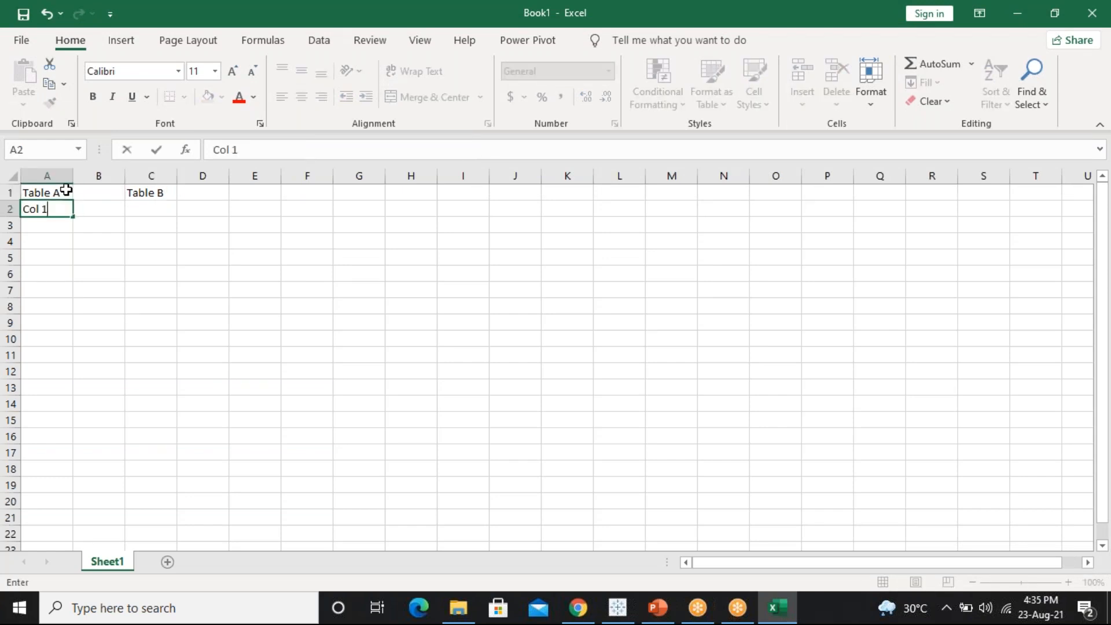
pyautogui.press('Tab')
pyautogui.press('Tab')
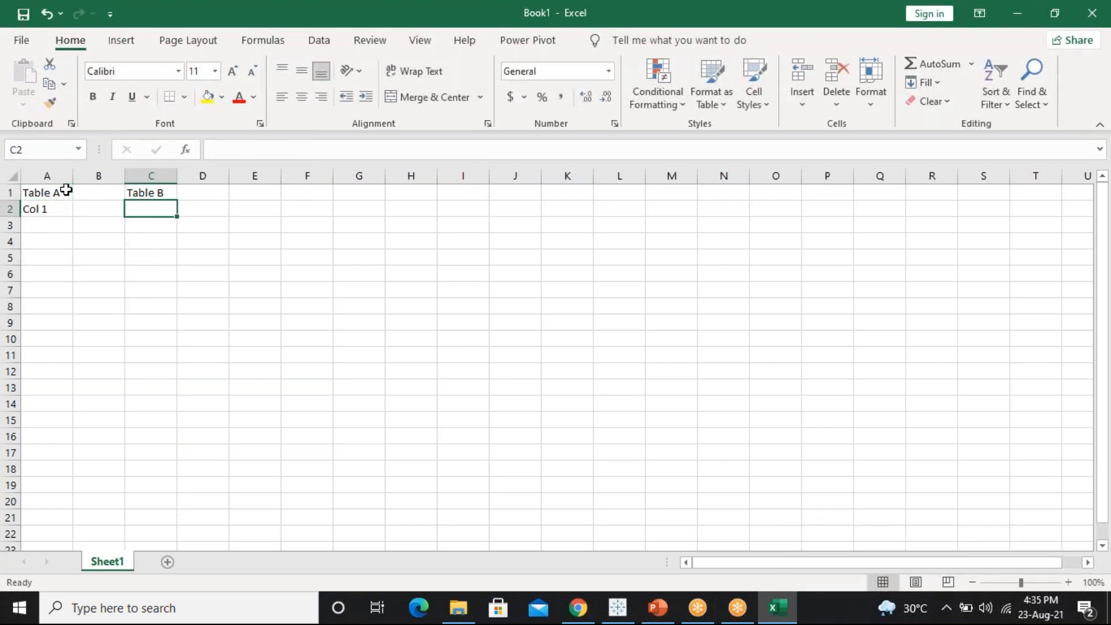
pyautogui.write('Col 2')
pyautogui.press('Return')
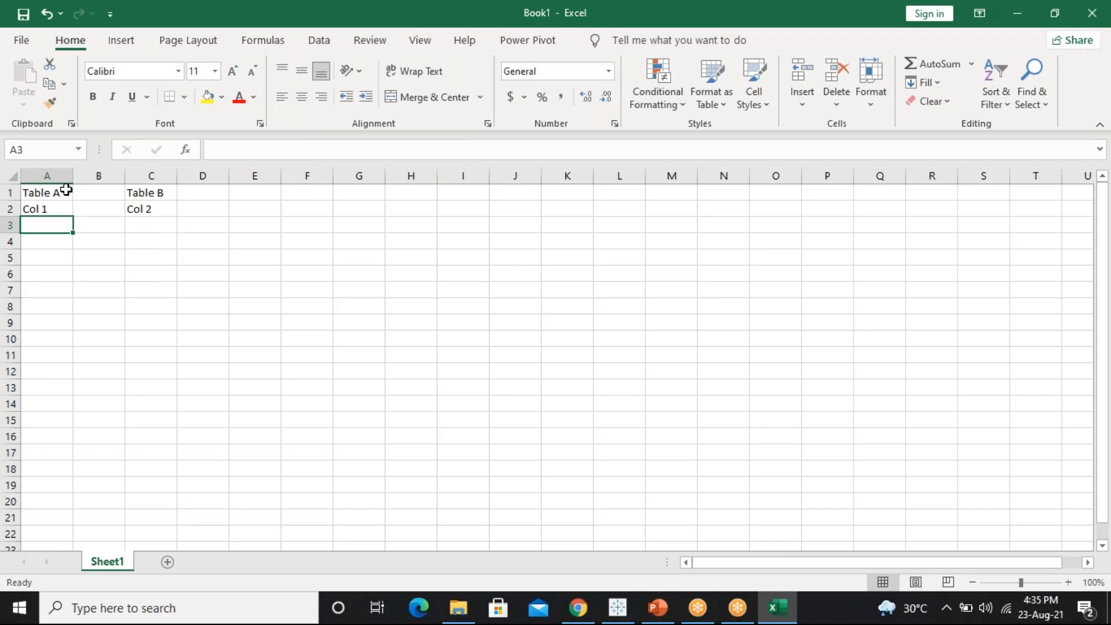
# Enter 1, 2, 3, 4 under Col 1 in A3:A6
pyautogui.write('1')
pyautogui.press('Return')
pyautogui.write('2')
pyautogui.press('Return')
pyautogui.write('3')
pyautogui.press('Return')
pyautogui.write('4')
pyautogui.press('Return')
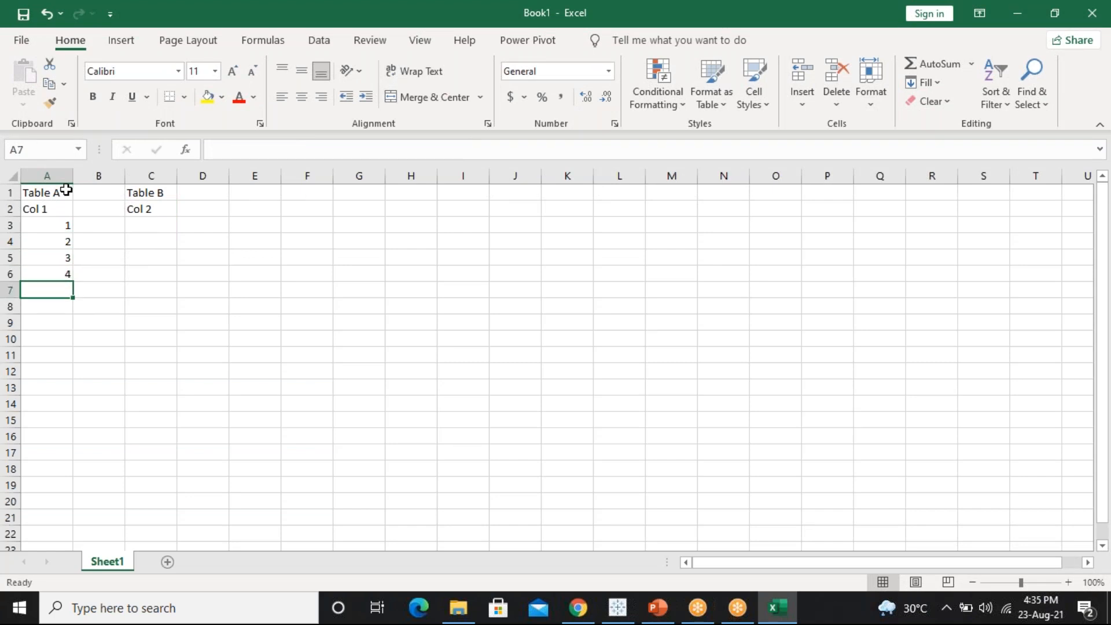
pyautogui.click(146, 227)
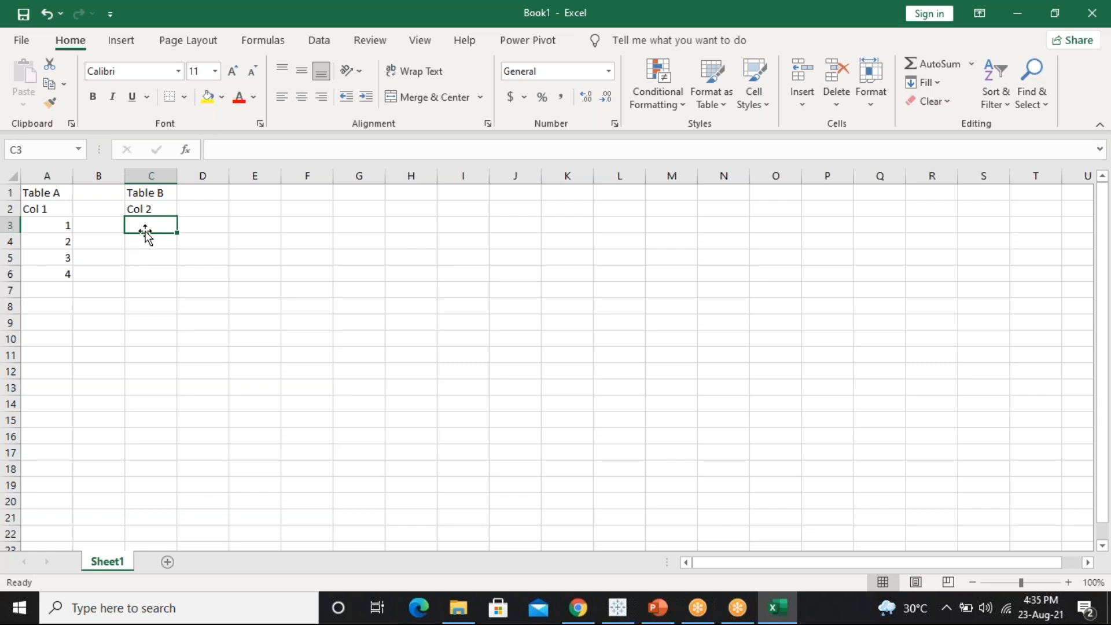
# Fill Table B's Col 2 with 5, 6, 7, 1, 1 in C3:C7
pyautogui.write('5')
pyautogui.press('Return')
pyautogui.write('6')
pyautogui.press('Return')
pyautogui.write('7')
pyautogui.press('Return')
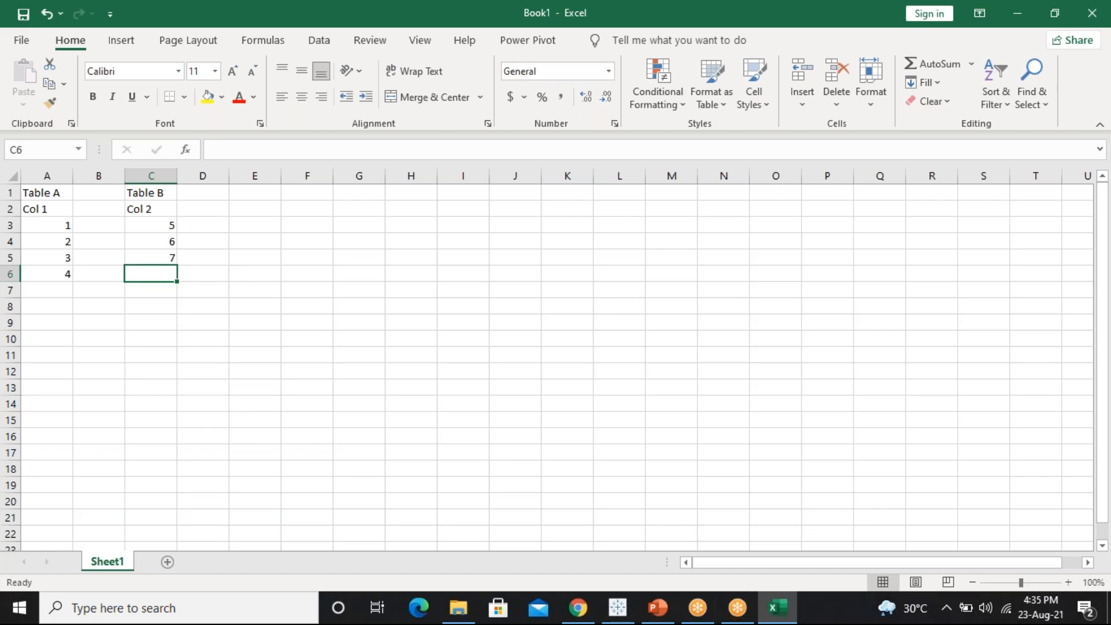
pyautogui.press('Up')
pyautogui.write('7')
pyautogui.press('Return')
pyautogui.write('1')
pyautogui.press('Return')
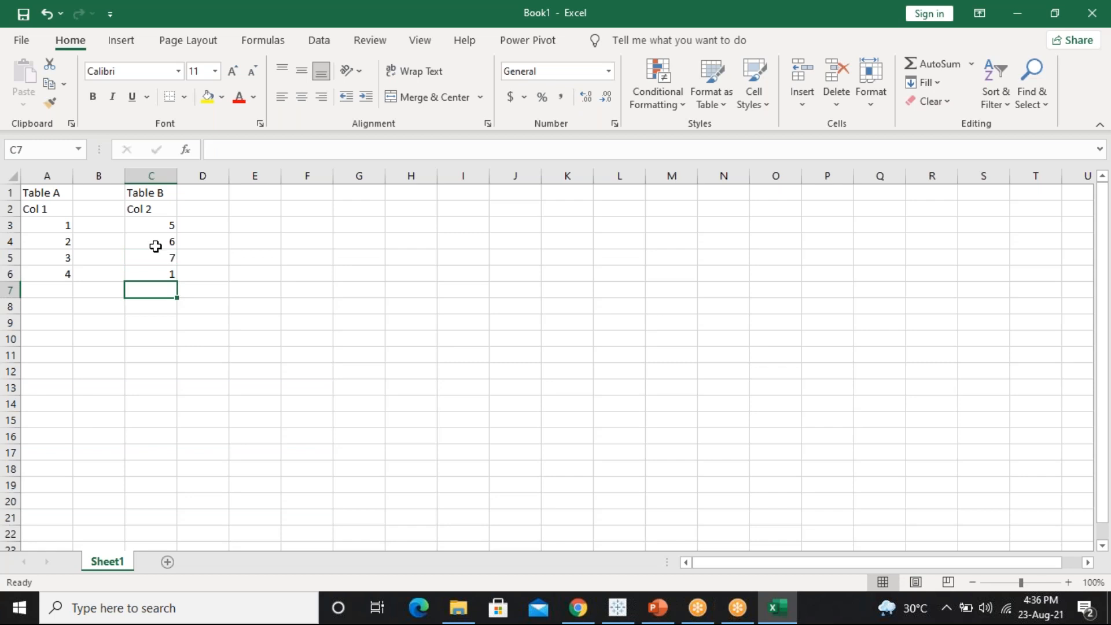
pyautogui.write('1')
pyautogui.press('Return')
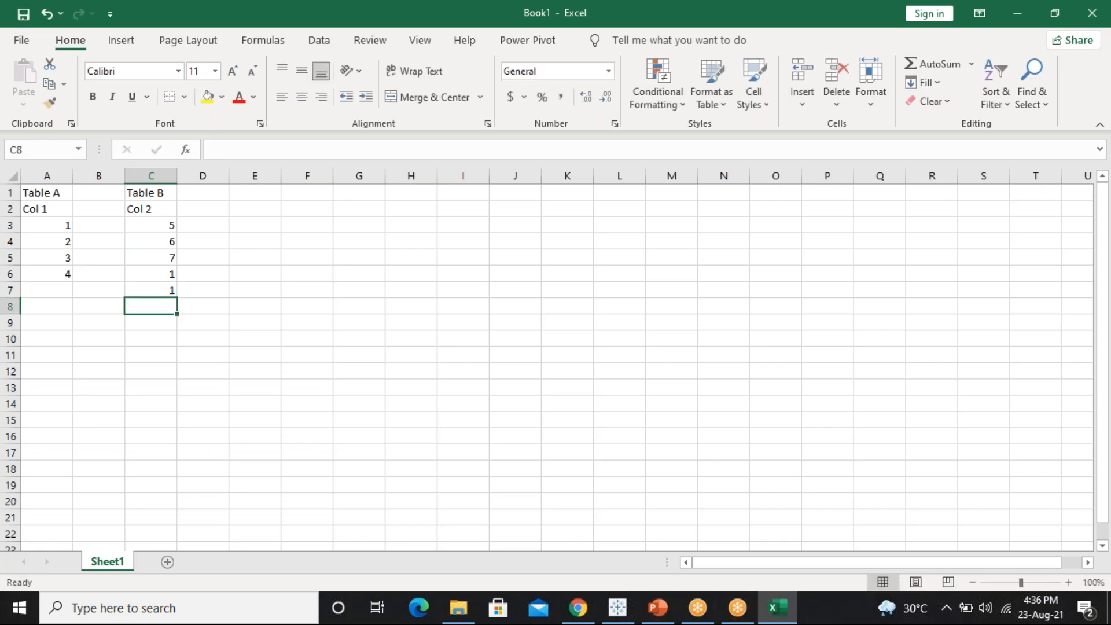
# Compare the two tables' values and type the Inner join heading in A9
pyautogui.moveTo(62, 226); pyautogui.dragTo(63, 272)
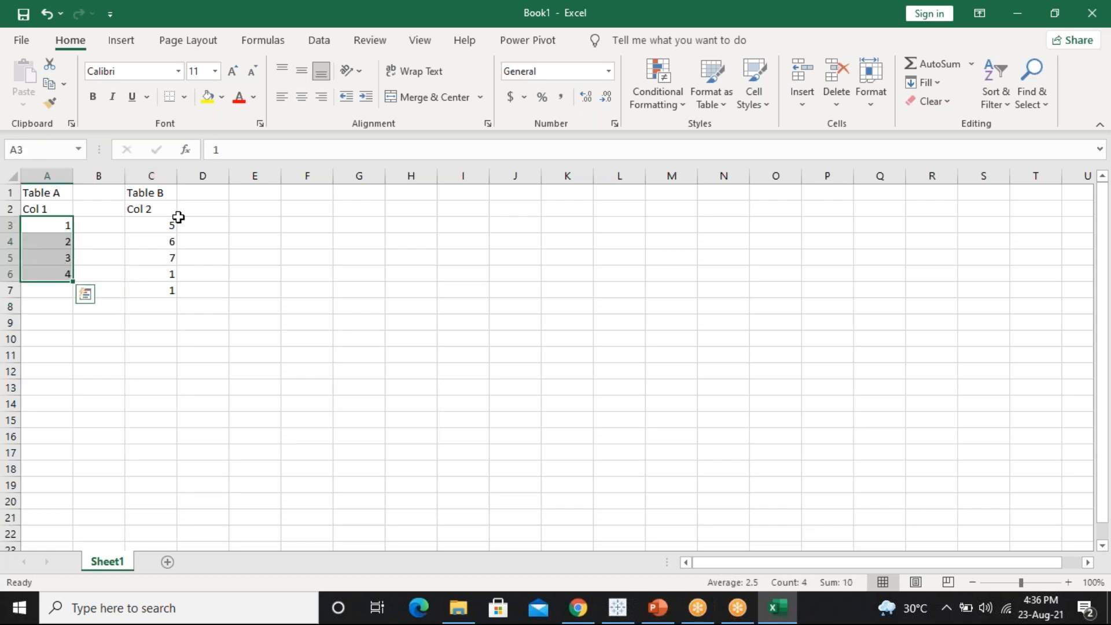
pyautogui.click(160, 196)
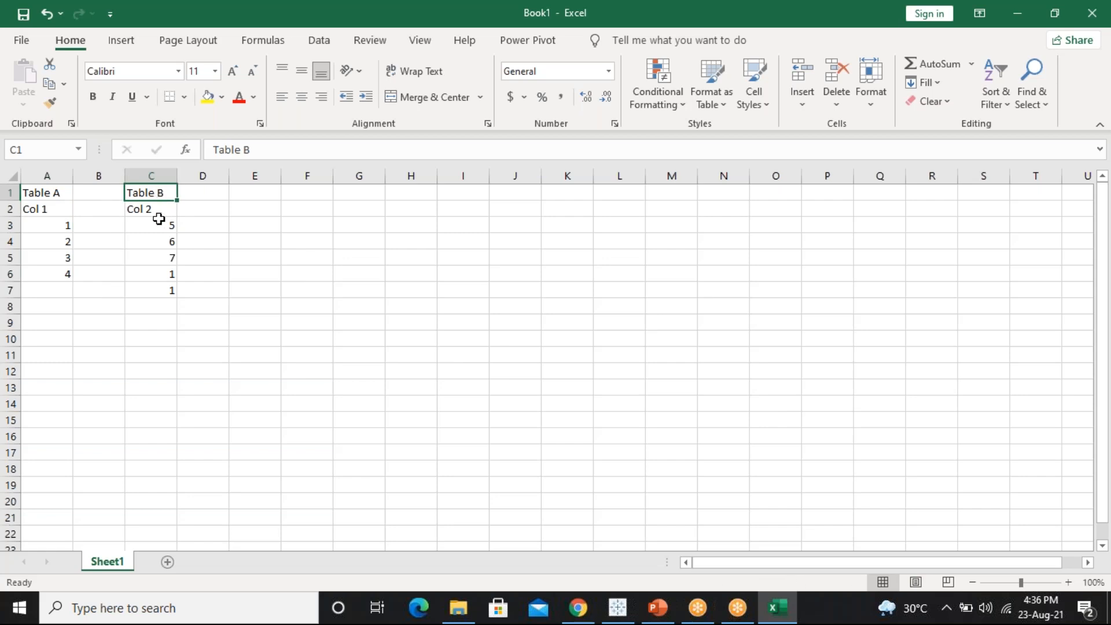
pyautogui.moveTo(161, 223); pyautogui.dragTo(165, 295)
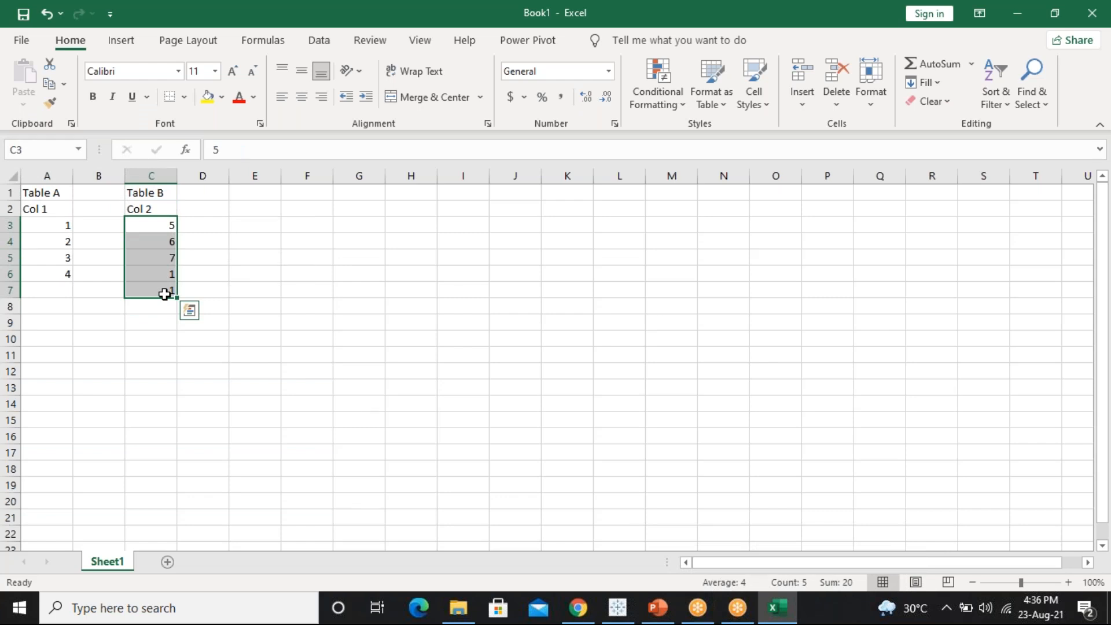
pyautogui.click(47, 324)
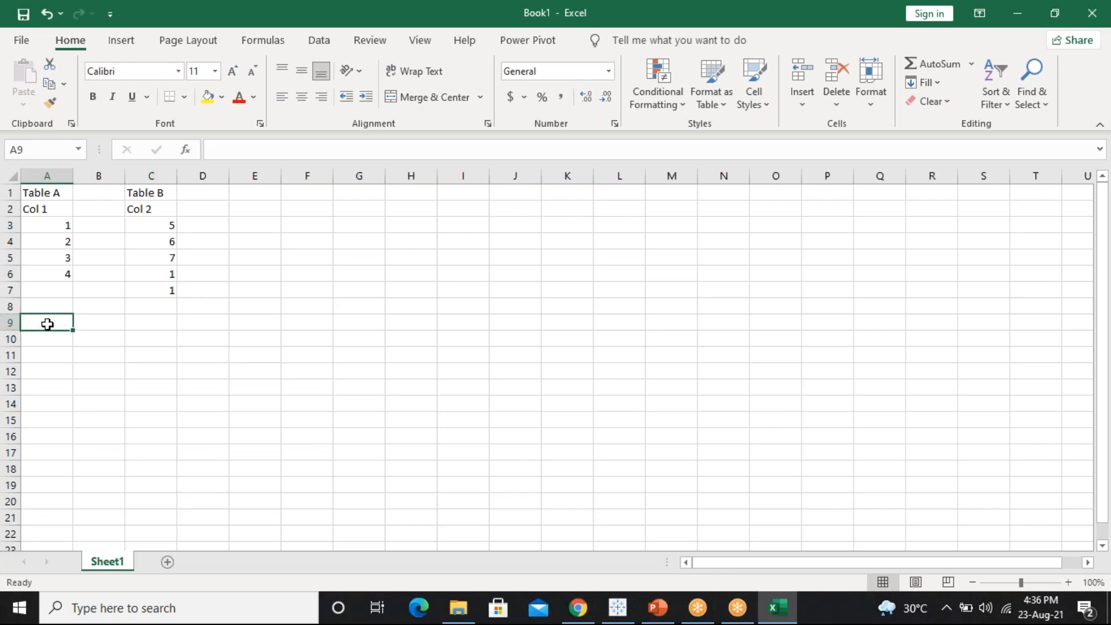
pyautogui.write('Inner join')
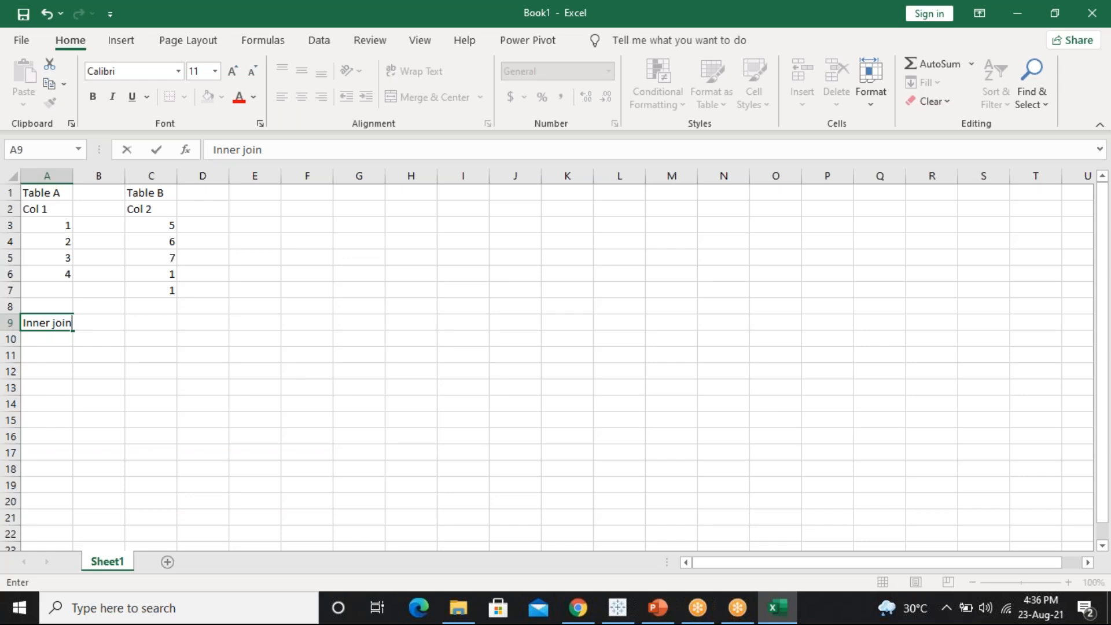
# Commit the Inner join heading in A9 and compare Table A's values with Table B's
pyautogui.press('Return')
pyautogui.click(41, 323)
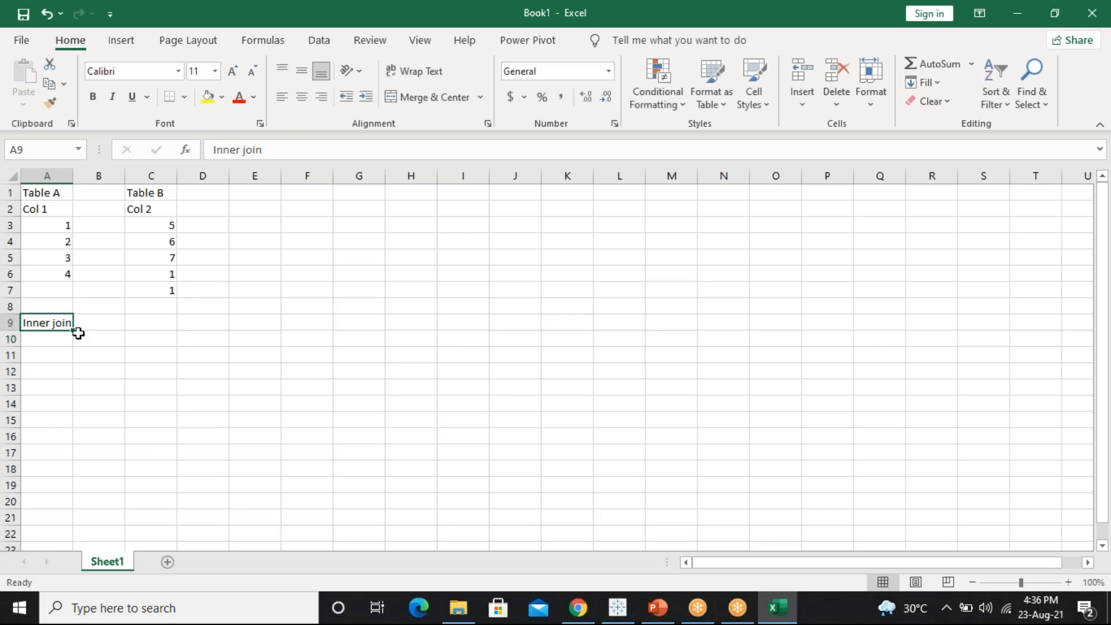
pyautogui.click(42, 357)
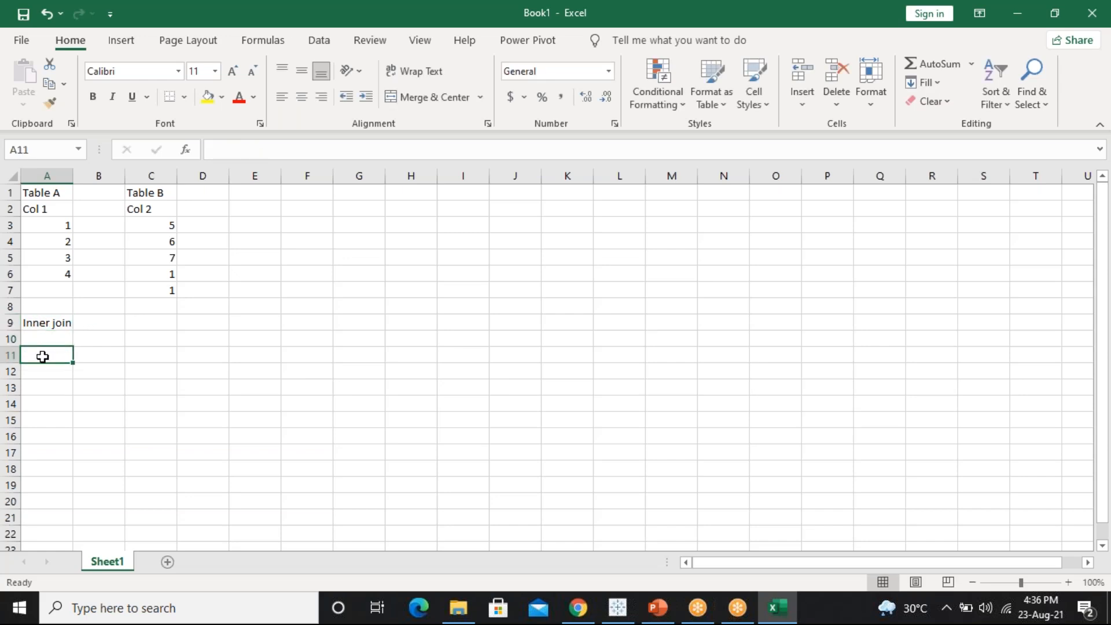
pyautogui.moveTo(54, 225); pyautogui.dragTo(58, 264)
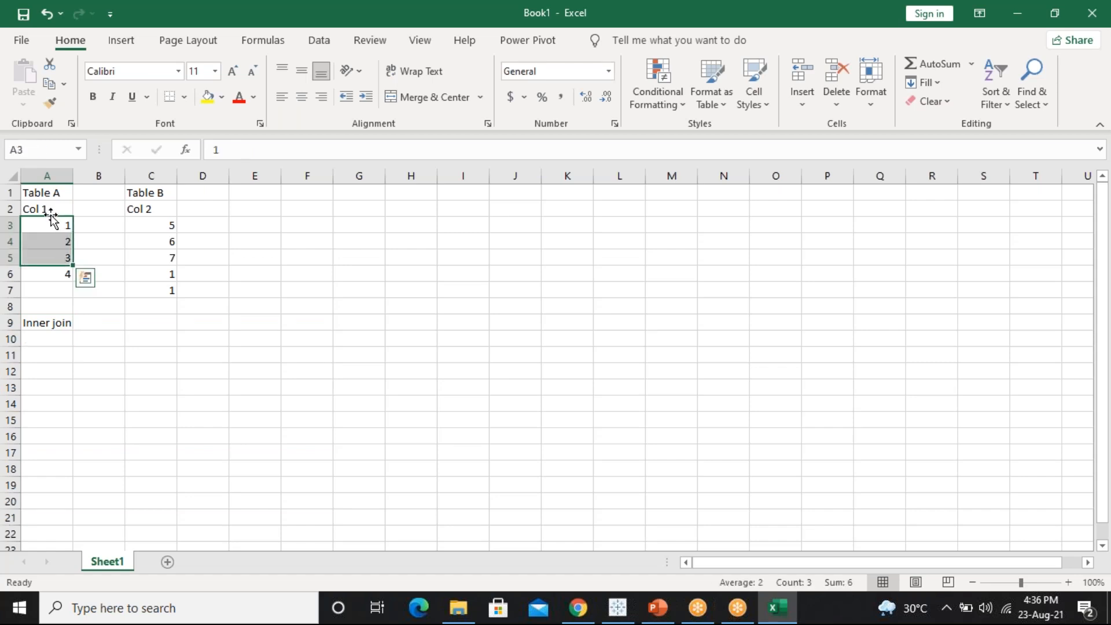
pyautogui.moveTo(166, 223); pyautogui.dragTo(173, 290)
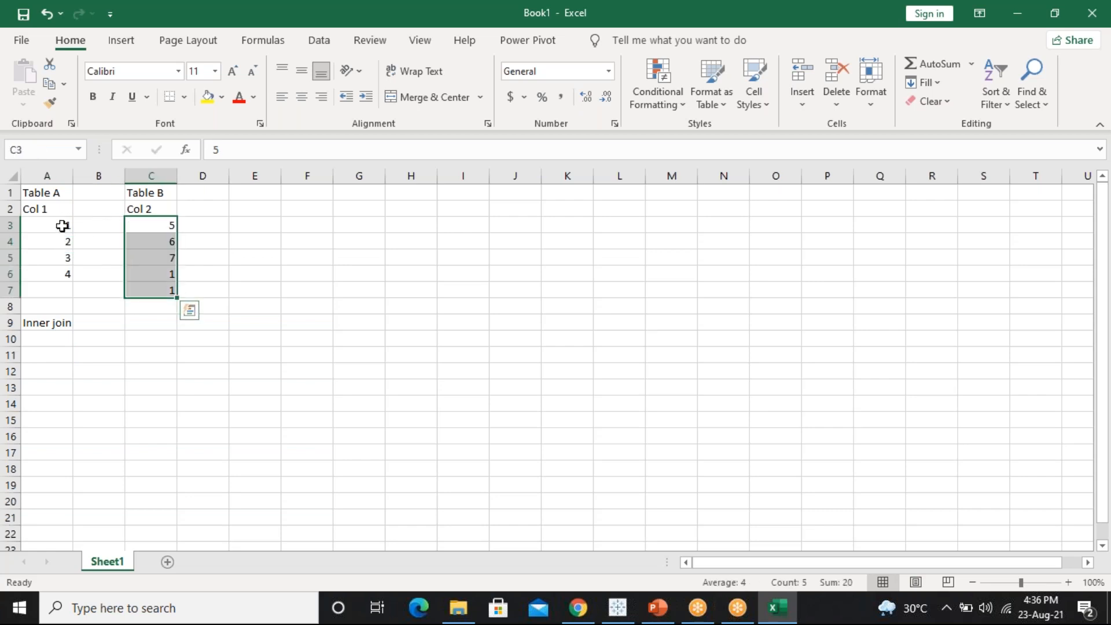
pyautogui.moveTo(62, 226); pyautogui.dragTo(67, 266)
pyautogui.moveTo(154, 225); pyautogui.dragTo(166, 293)
pyautogui.click(49, 350)
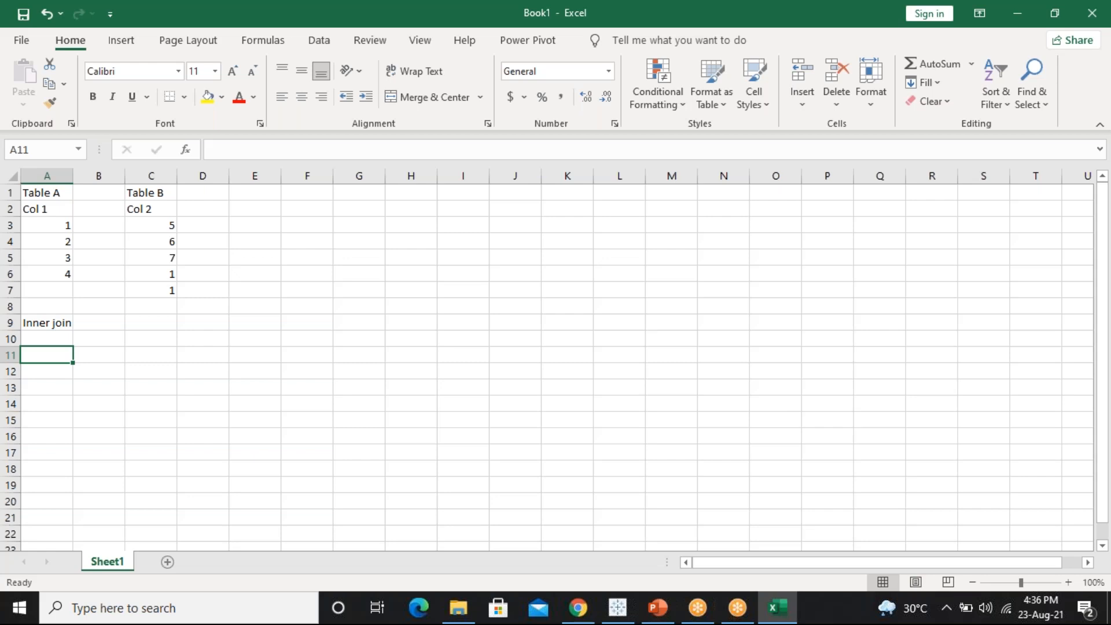
# Rewrite Table B's Col 2 so it reads 5, 6, 1, 7, 1
pyautogui.click(155, 289)
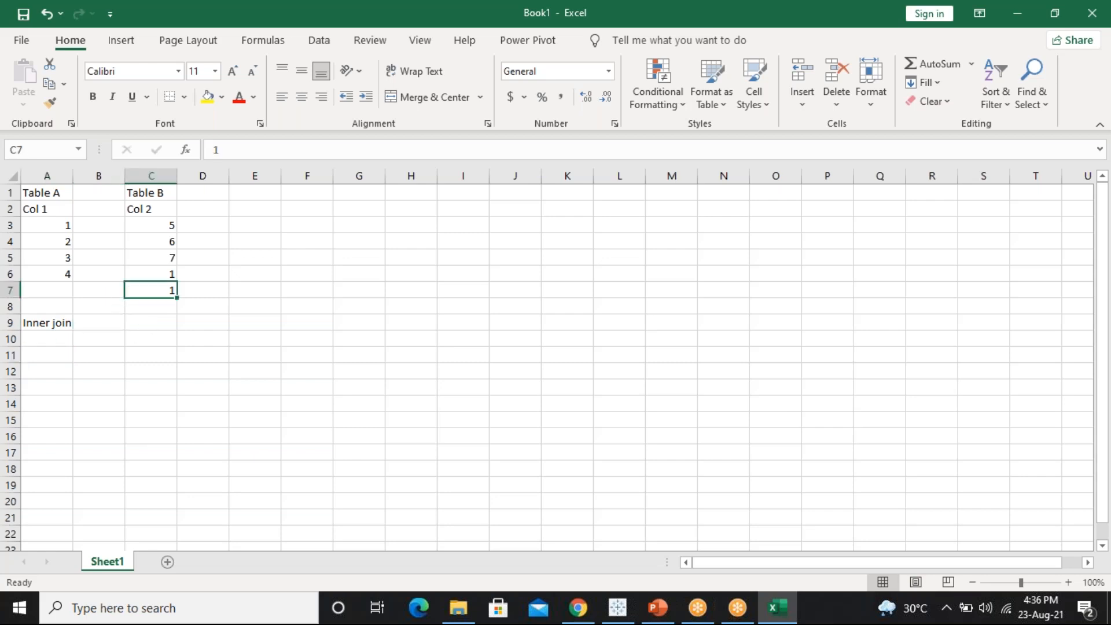
pyautogui.press('Delete')
pyautogui.click(167, 258)
pyautogui.write('1')
pyautogui.press('Return')
pyautogui.write('71')
pyautogui.press('Return')
pyautogui.press('Up')
pyautogui.write('7')
pyautogui.press('Return')
pyautogui.write('1')
pyautogui.press('Return')
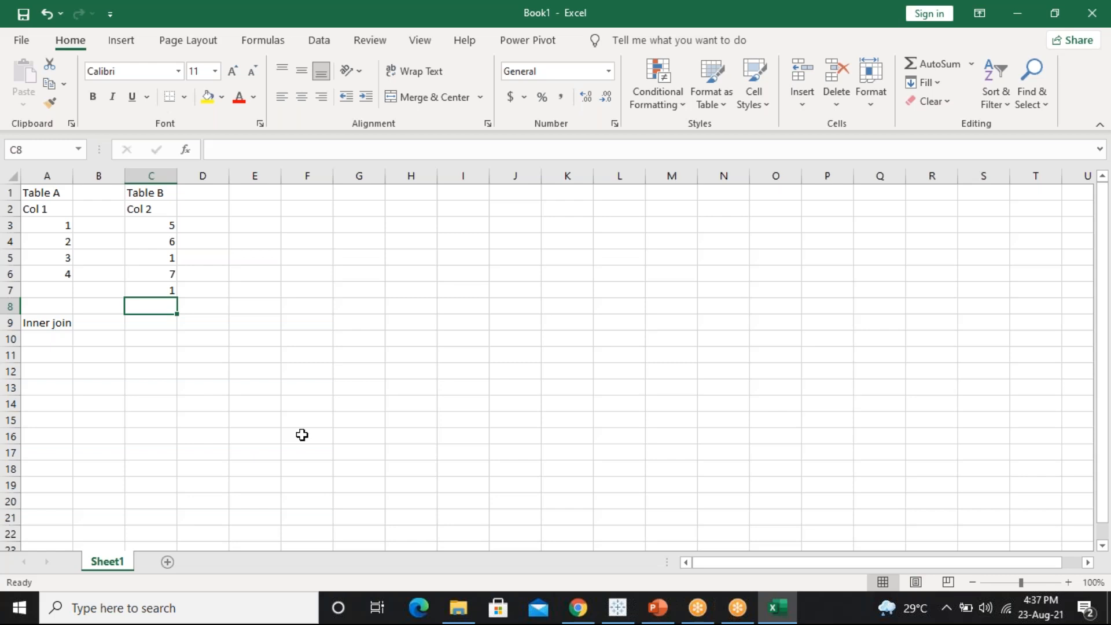
# Dismiss the stray Run prompt and enter 1 in A10 as the inner join result
pyautogui.press('super+r')
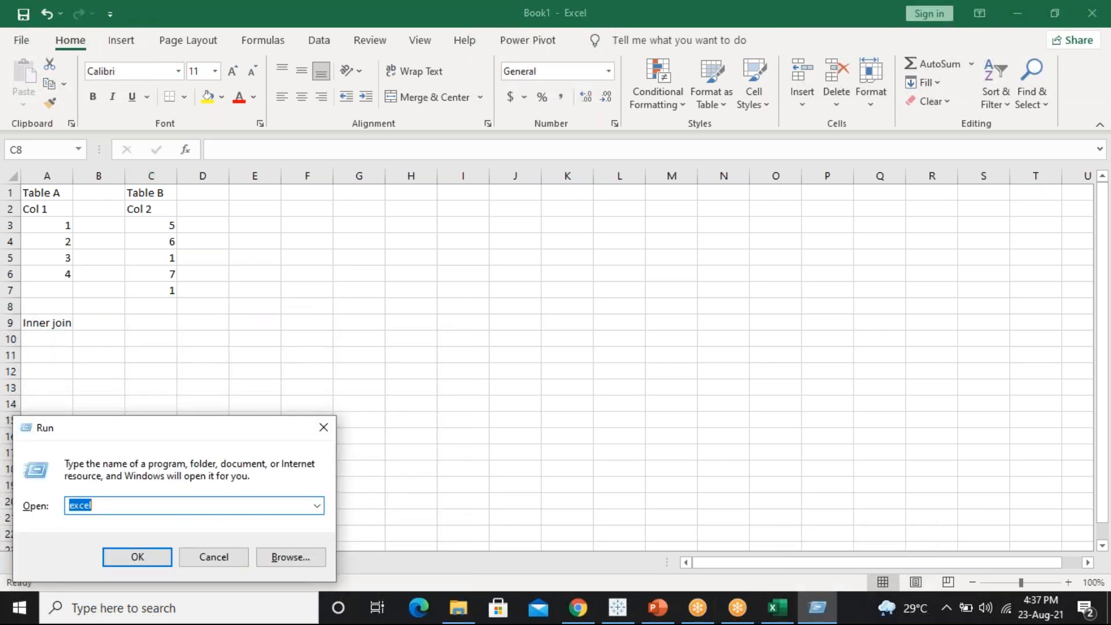
pyautogui.write('m')
pyautogui.press('Escape')
pyautogui.press('Escape')
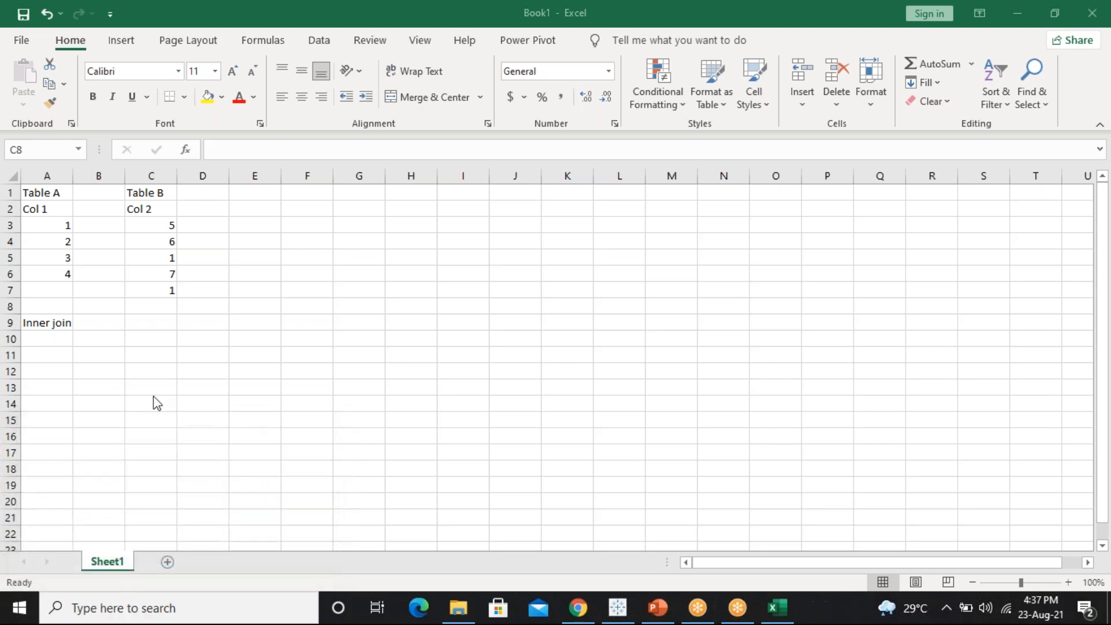
pyautogui.click(54, 346)
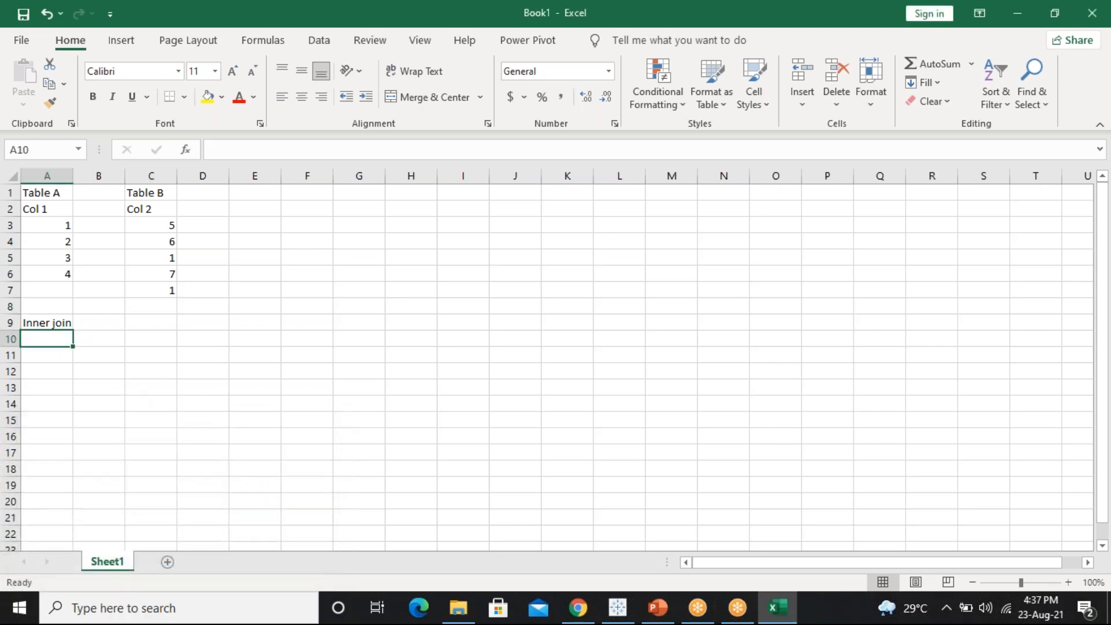
pyautogui.write('1')
pyautogui.press('Return')
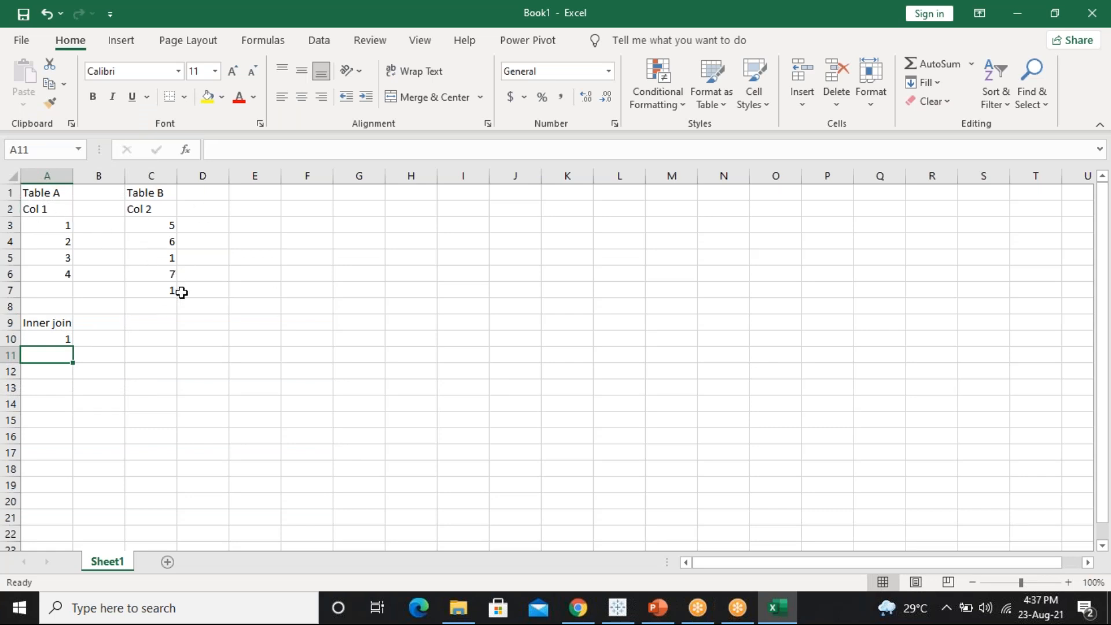
# Type the Left join heading in A13 and list 1, 2, 3, 4 in A15:A18
pyautogui.click(44, 386)
pyautogui.write('L')
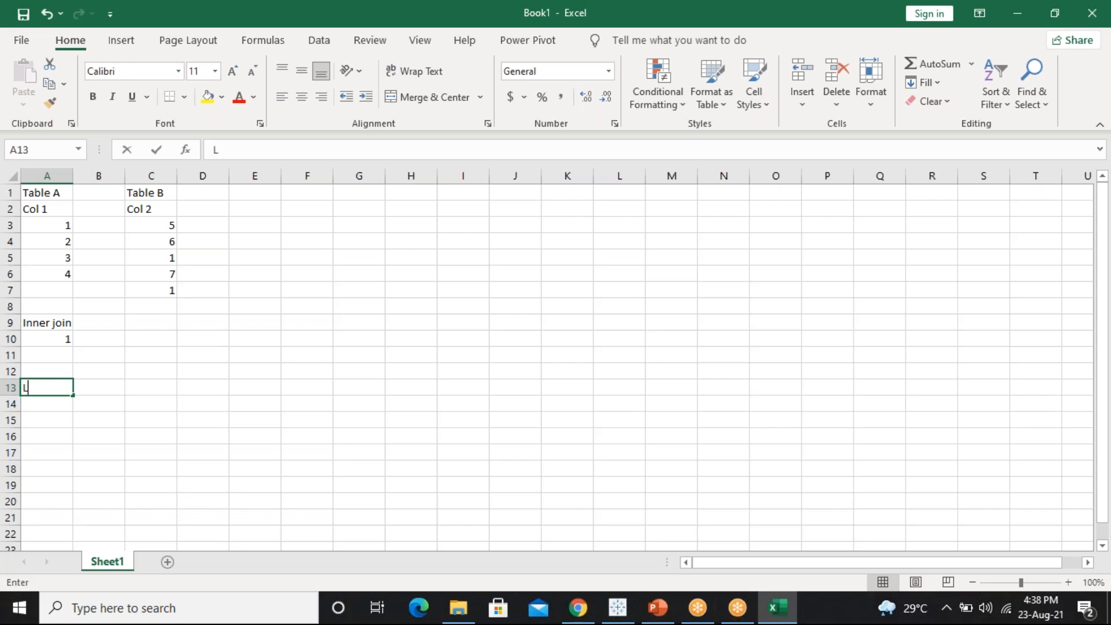
pyautogui.write('eft joi')
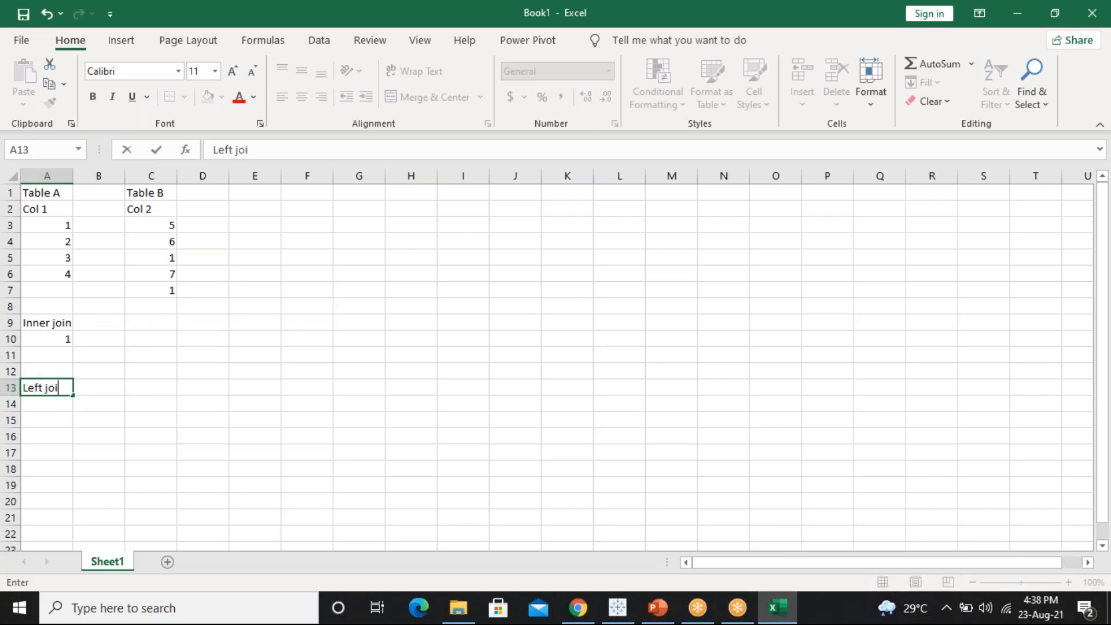
pyautogui.write('n')
pyautogui.click(47, 416)
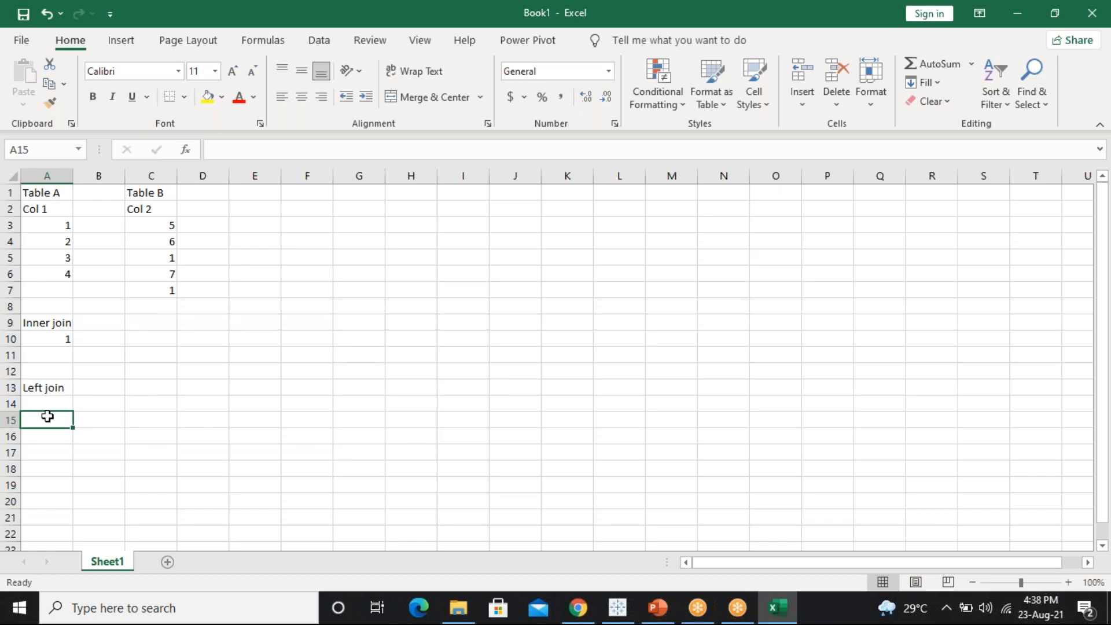
pyautogui.write('12')
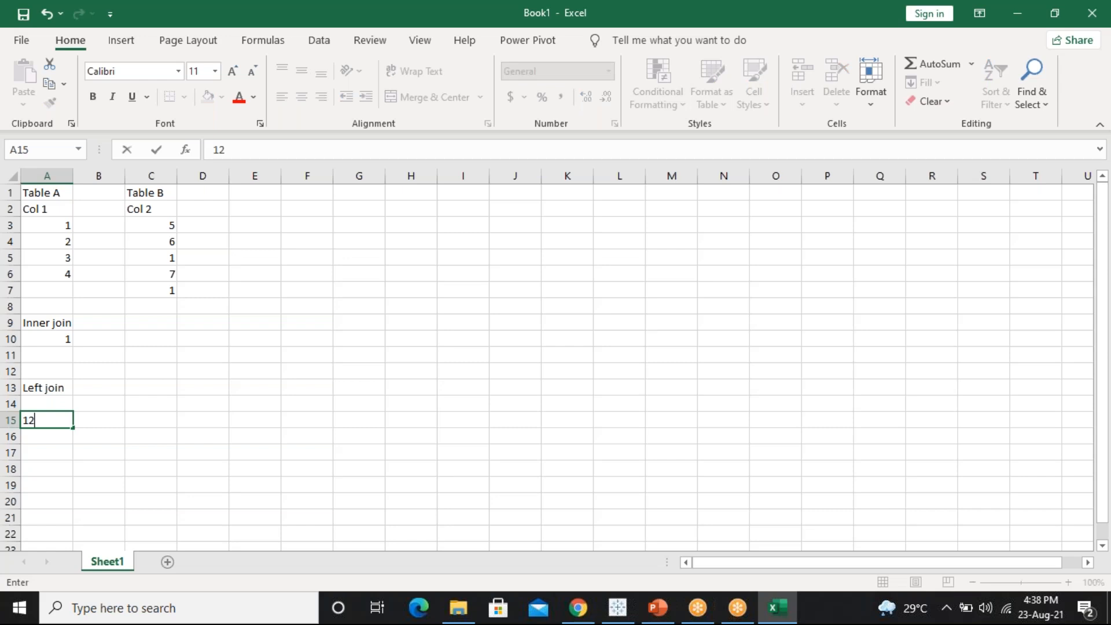
pyautogui.press('BackSpace')
pyautogui.press('Return')
pyautogui.write('2')
pyautogui.press('Return')
pyautogui.write('3')
pyautogui.press('Return')
pyautogui.write('4')
pyautogui.press('Return')
# Clear the extra entry from A19 and start typing right join in A20
pyautogui.write('12')
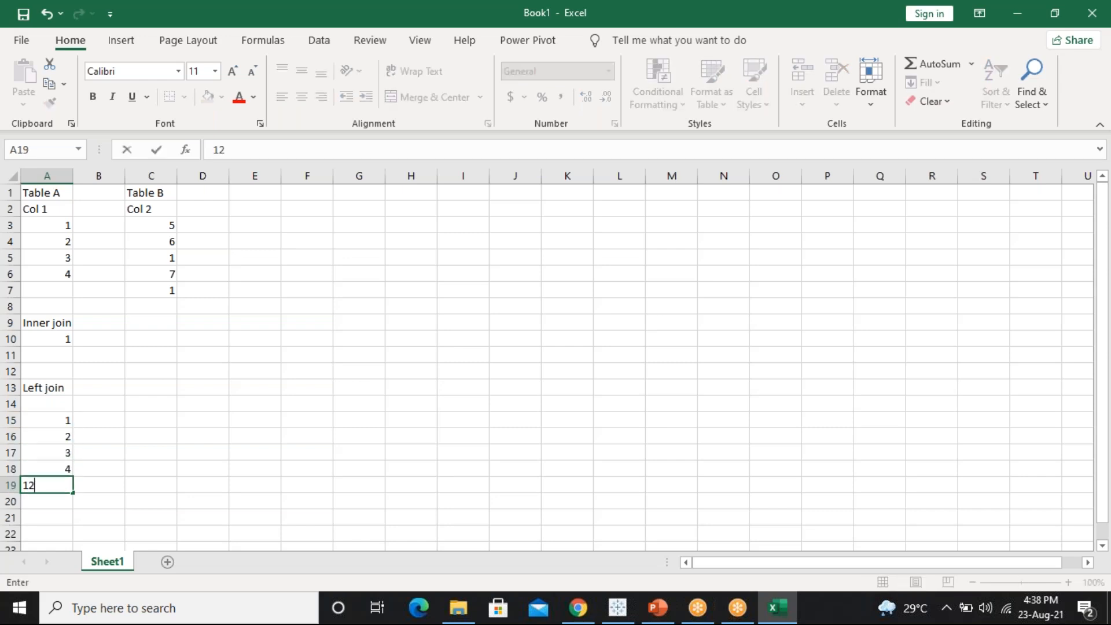
pyautogui.press('Return')
pyautogui.press('Up')
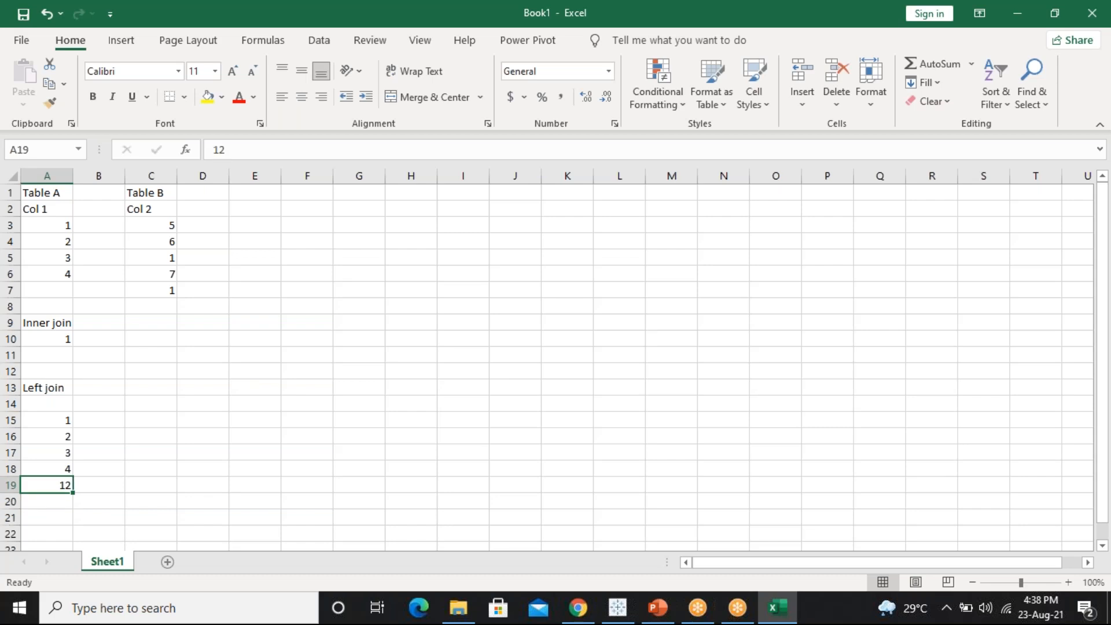
pyautogui.write('1')
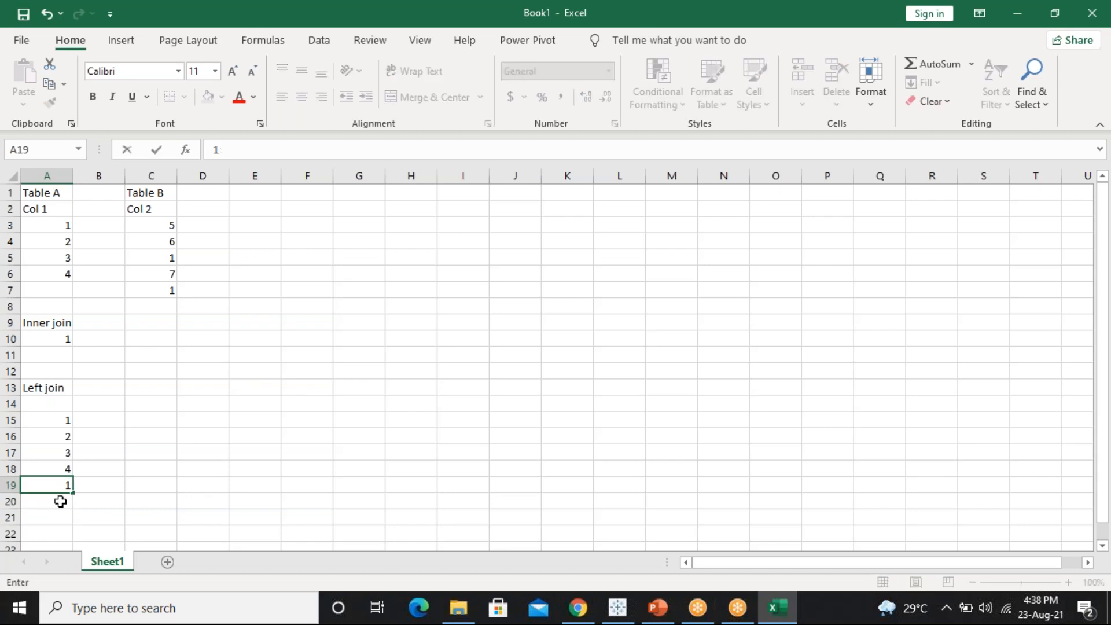
pyautogui.press('Return')
pyautogui.click(59, 483)
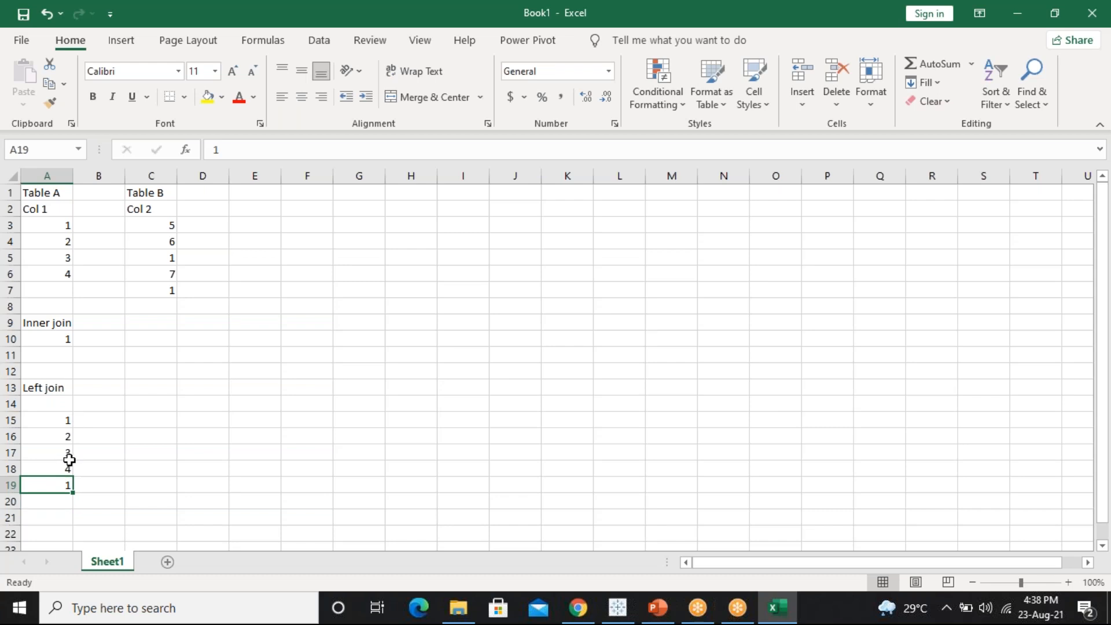
pyautogui.press('Delete')
pyautogui.press('Down')
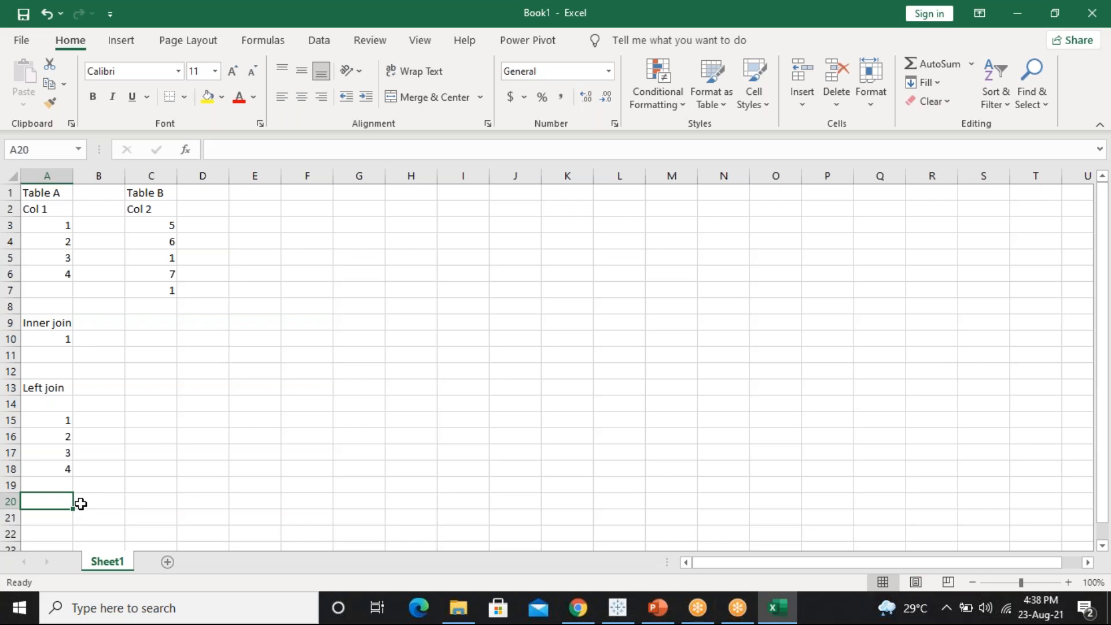
pyautogui.write('right')
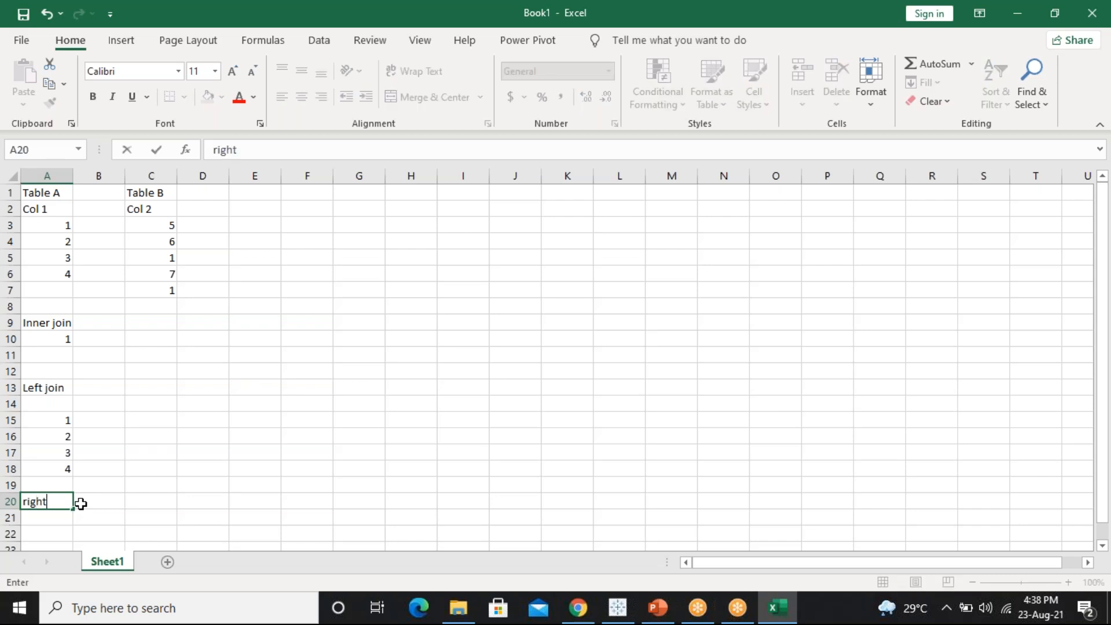
pyautogui.write(' join')
# Confirm the right join heading in A20 and list 5, 6, 1, 7 in A21:A24
pyautogui.press('Return')
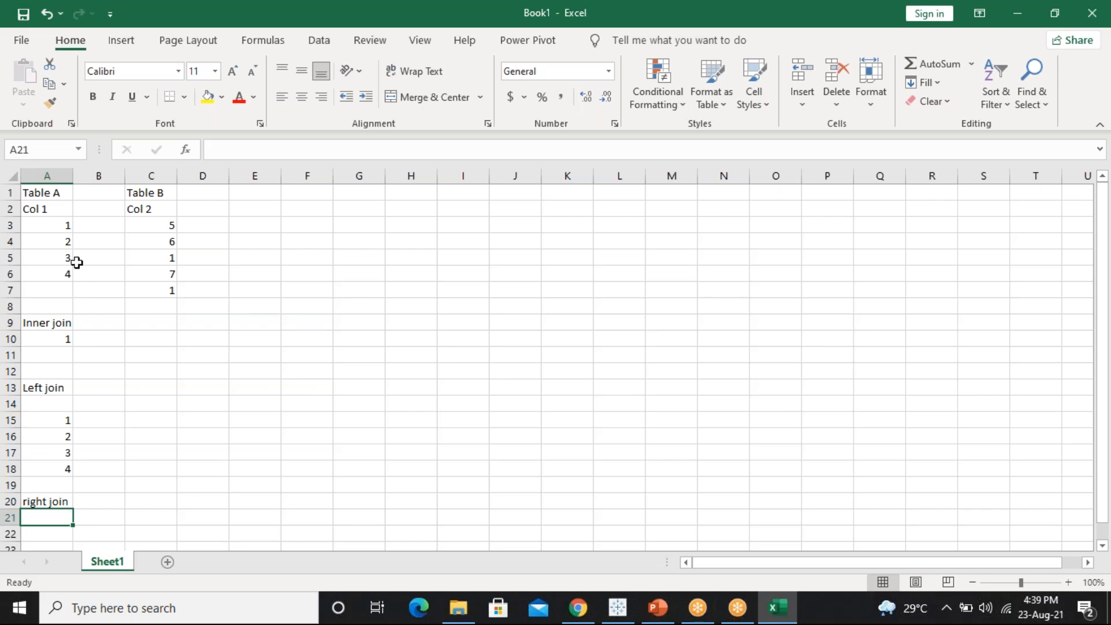
pyautogui.moveTo(46, 230); pyautogui.dragTo(52, 272)
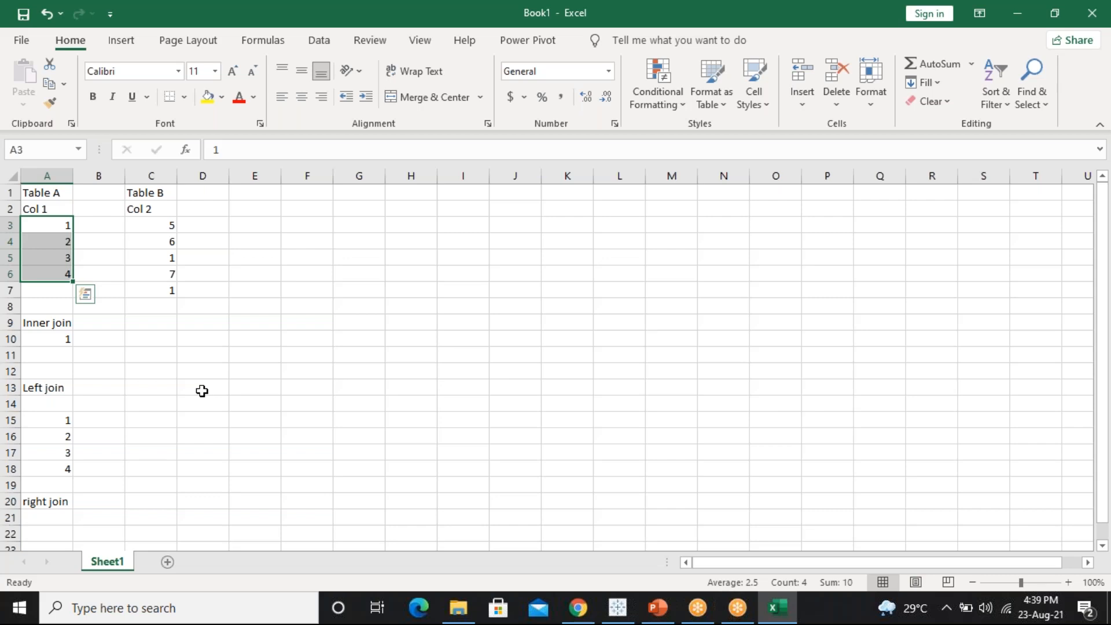
pyautogui.click(45, 517)
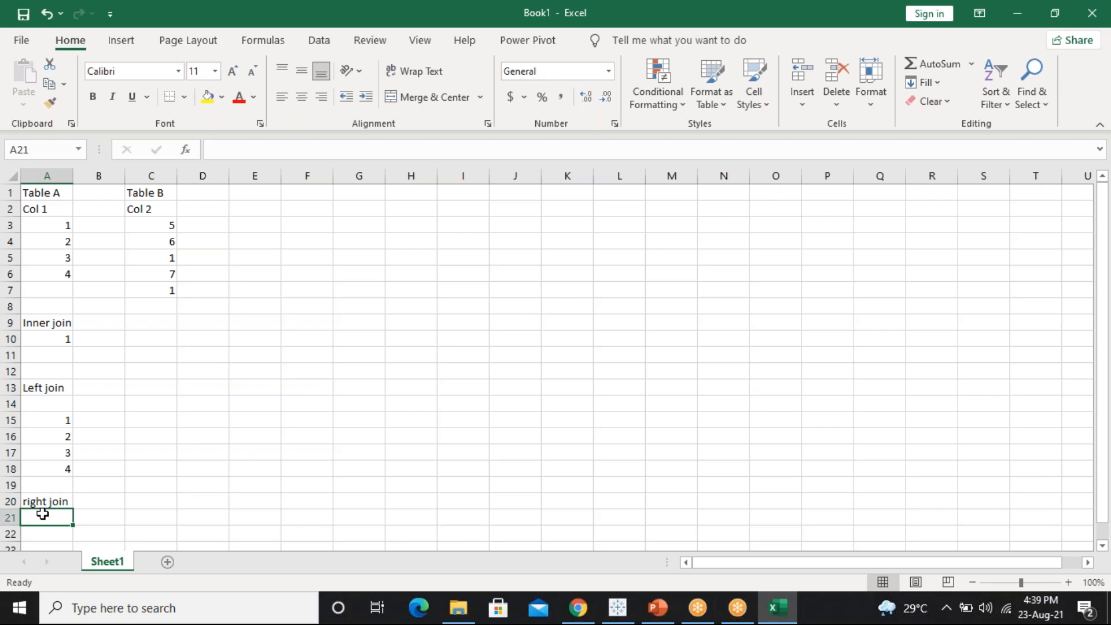
pyautogui.write('5')
pyautogui.press('Return')
pyautogui.write('6')
pyautogui.press('Return')
pyautogui.write('1')
pyautogui.press('Return')
pyautogui.write('7')
pyautogui.press('Return')
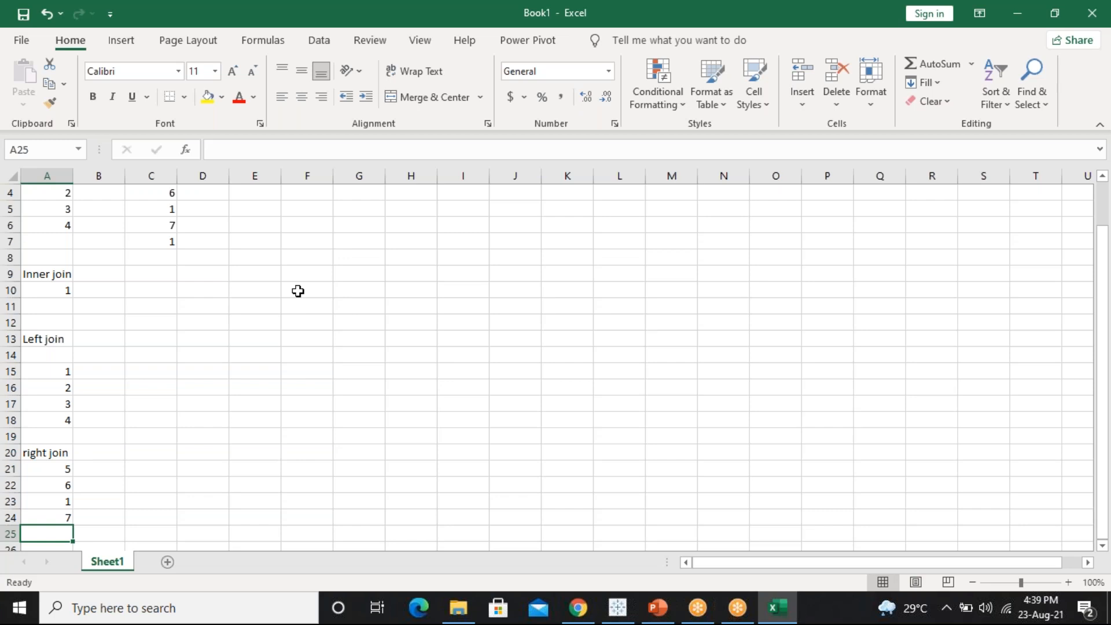
# Match Table A's 1 against Table B's two 1s and add a second 1 in A25
pyautogui.moveTo(295, 279); pyautogui.dragTo(272, 185)
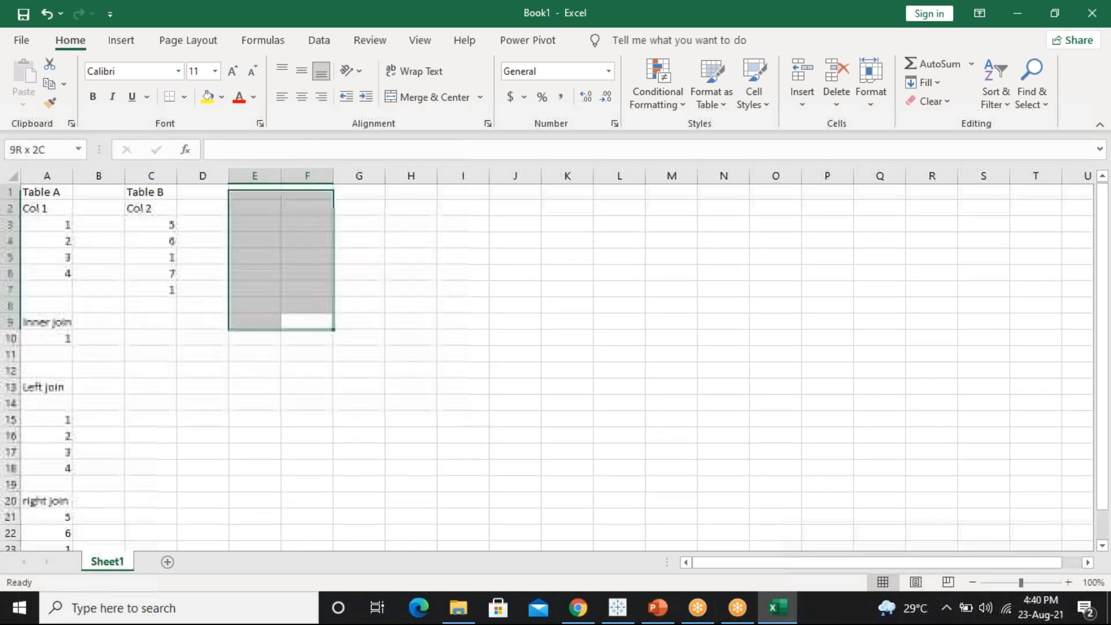
pyautogui.click(68, 225)
pyautogui.click(160, 257)
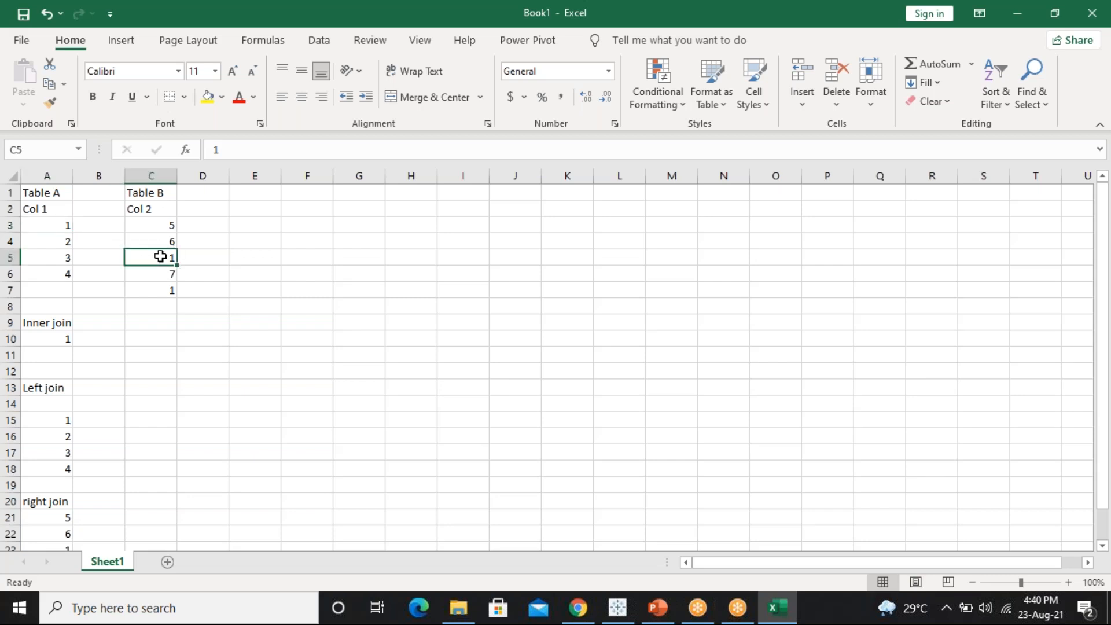
pyautogui.click(164, 294)
pyautogui.moveTo(60, 516)
pyautogui.mouseDown()
pyautogui.moveTo(52, 568)
pyautogui.moveTo(60, 530)
pyautogui.mouseUp()
pyautogui.click(59, 533)
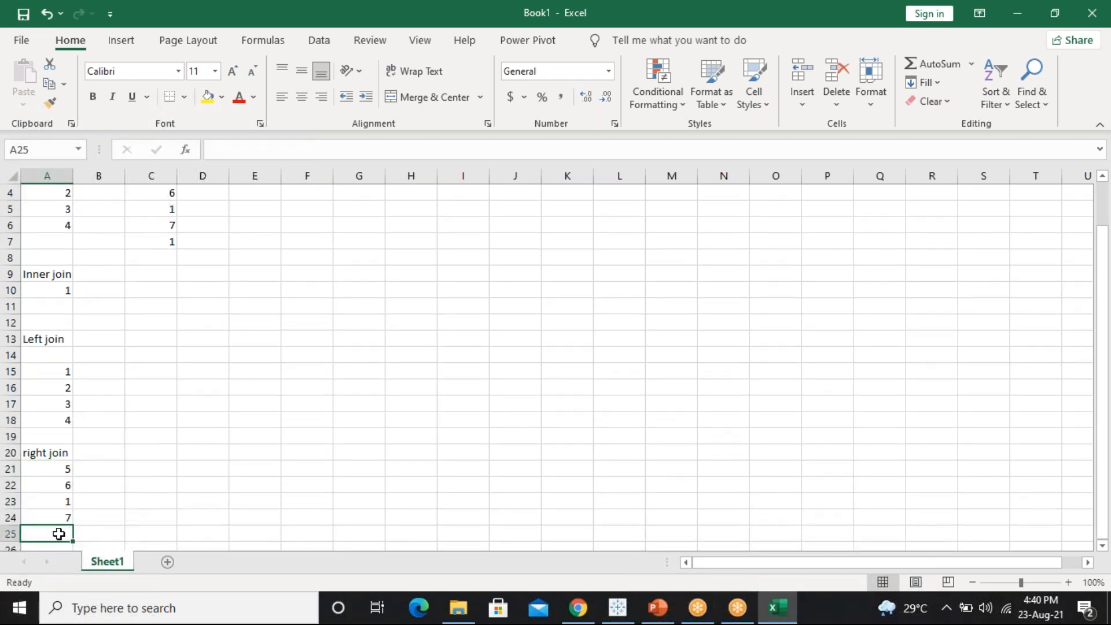
pyautogui.write('1')
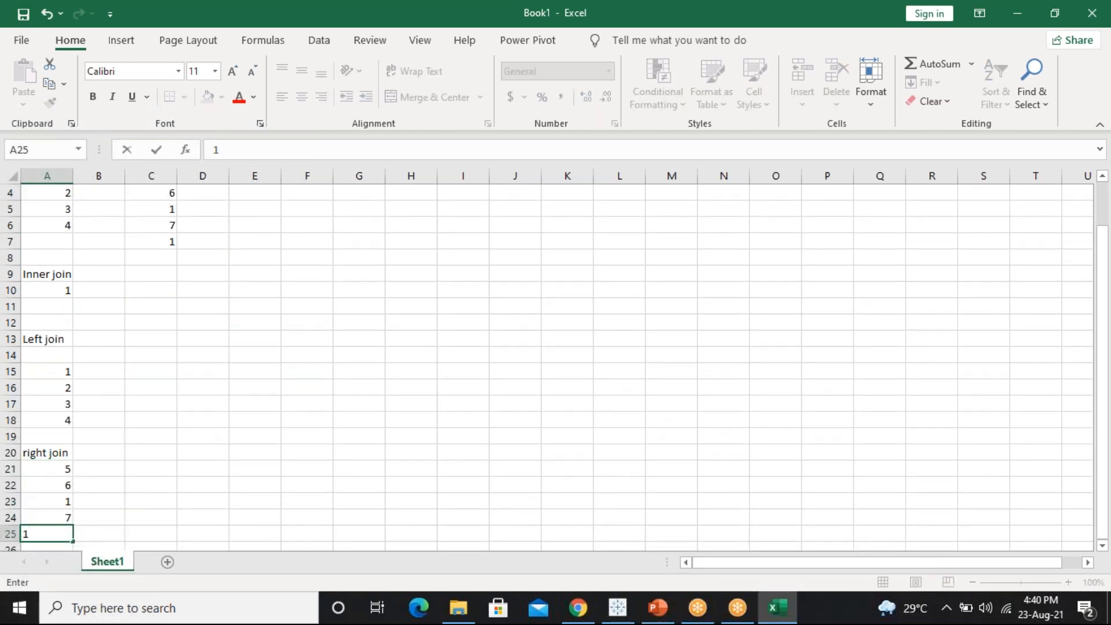
pyautogui.click(171, 209)
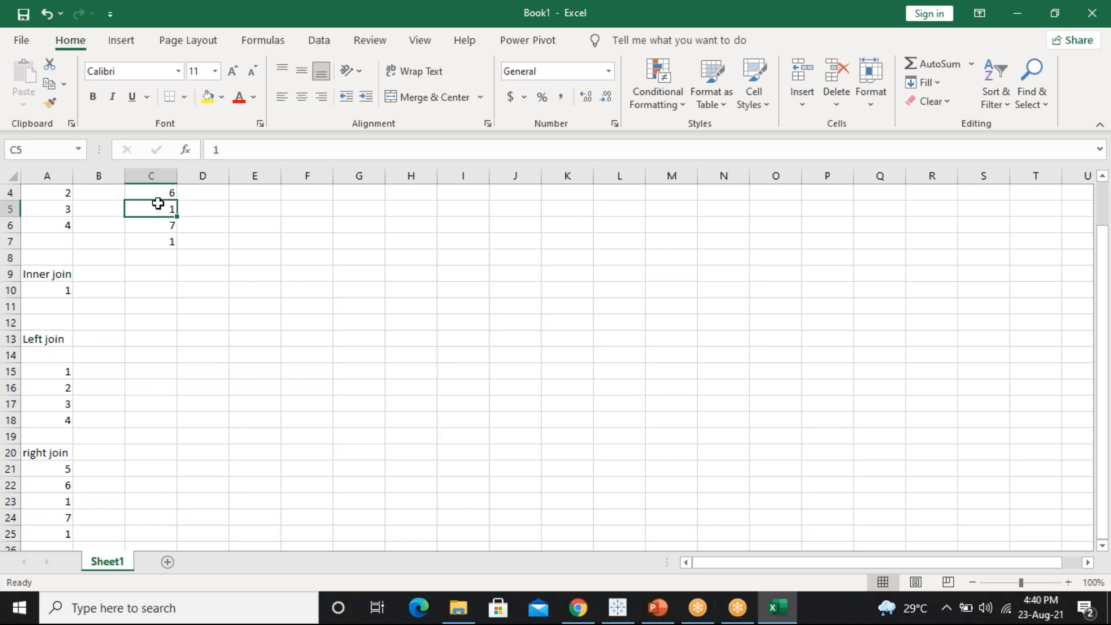
# Check Table B's duplicate 1s in C5 and C7 against the right join list A21:A25
pyautogui.moveTo(156, 204)
pyautogui.mouseDown()
pyautogui.moveTo(156, 179)
pyautogui.moveTo(155, 210)
pyautogui.mouseUp()
pyautogui.click(68, 227)
pyautogui.click(166, 258)
pyautogui.click(162, 294)
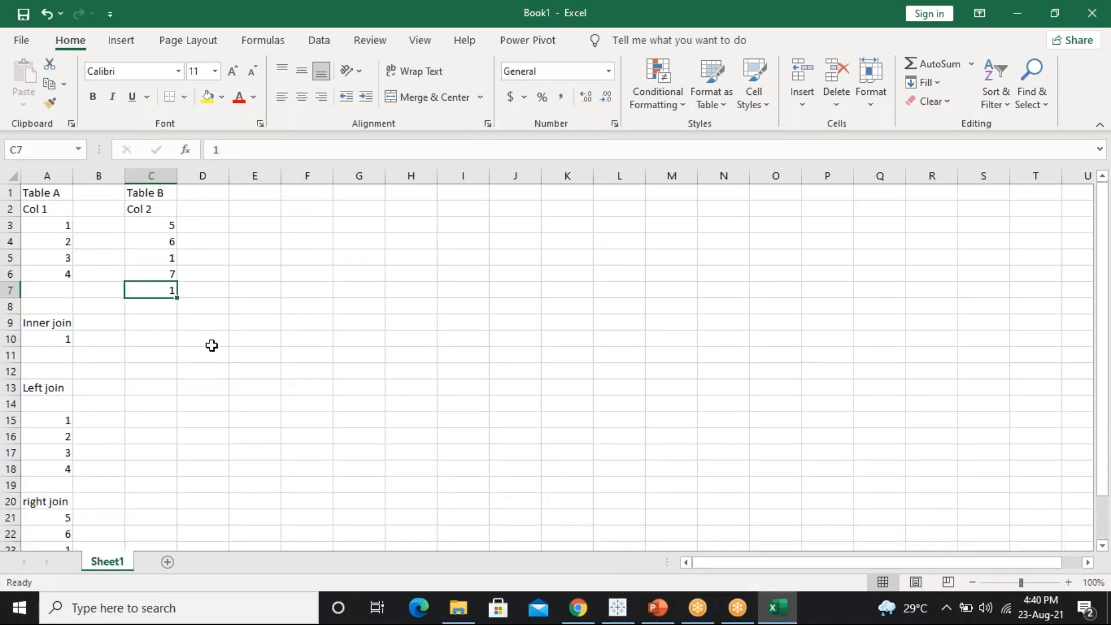
pyautogui.moveTo(51, 520)
pyautogui.mouseDown()
pyautogui.moveTo(50, 550)
pyautogui.moveTo(34, 442)
pyautogui.moveTo(55, 525)
pyautogui.mouseUp()
pyautogui.click(58, 516)
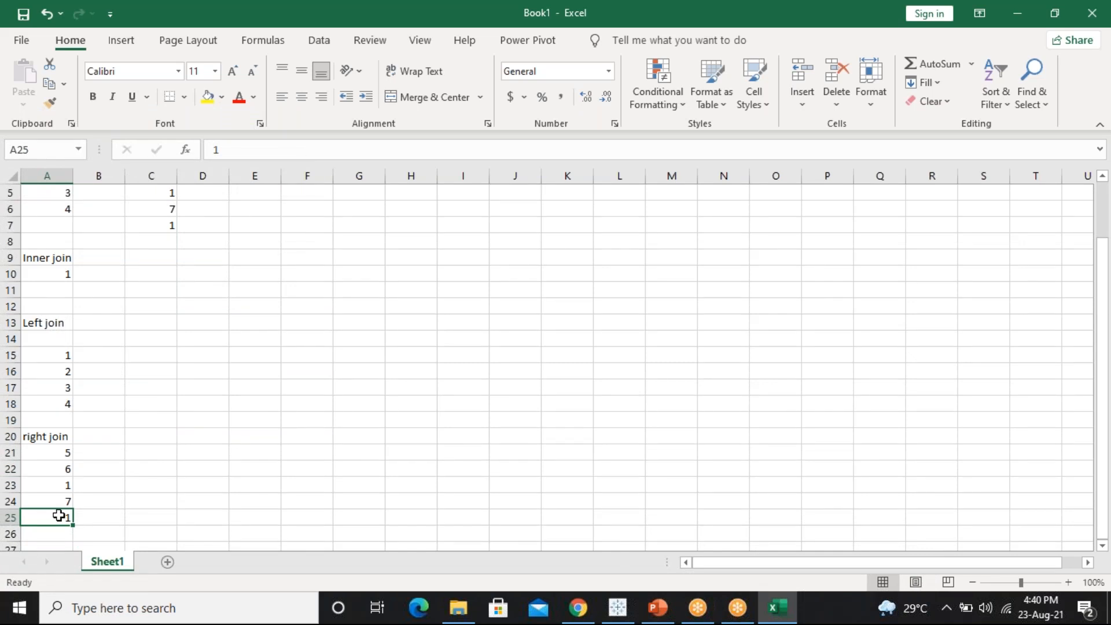
pyautogui.click(61, 485)
pyautogui.moveTo(61, 485); pyautogui.dragTo(58, 516)
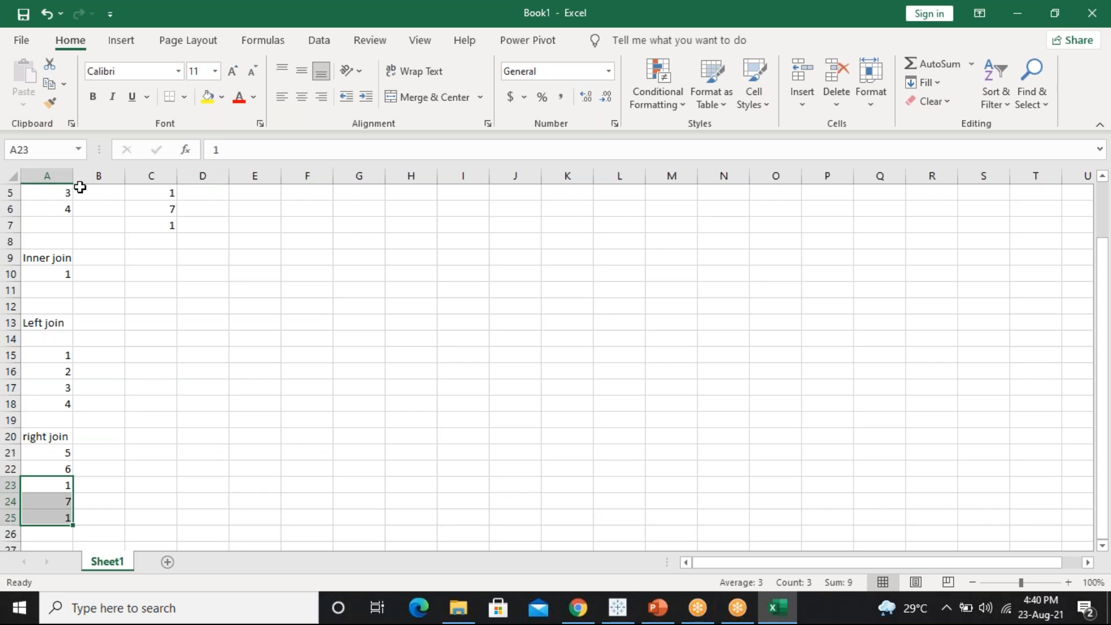
# Pair Table A's 1 with both Table B 1s, review A21:A25, and return to A1
pyautogui.doubleClick(151, 193)
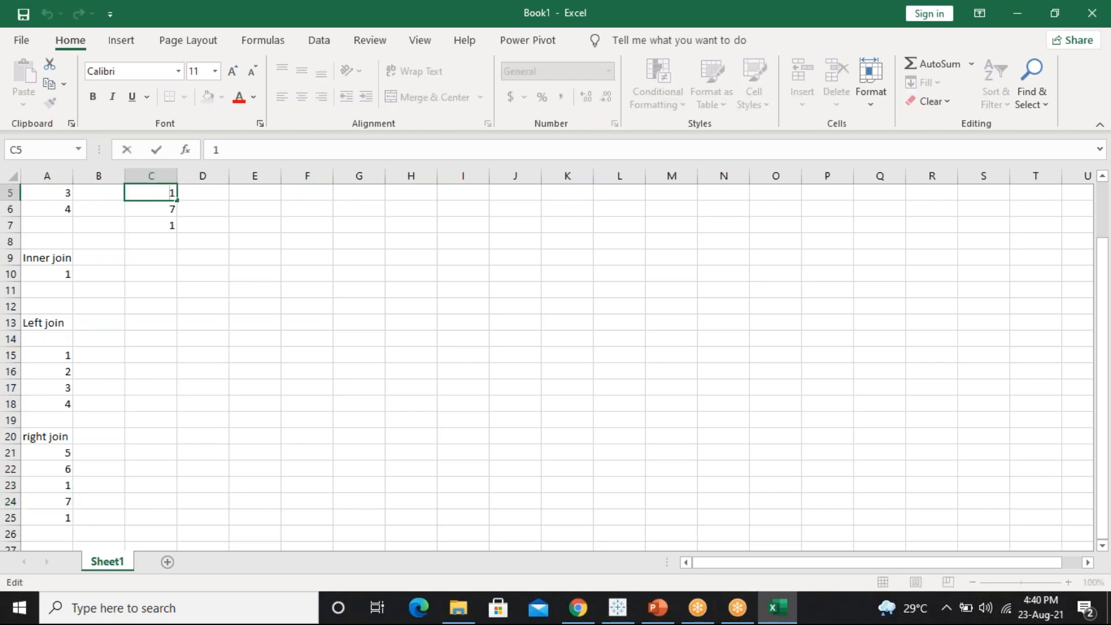
pyautogui.press('Escape')
pyautogui.scroll(2, 137, 194)
pyautogui.click(136, 195)
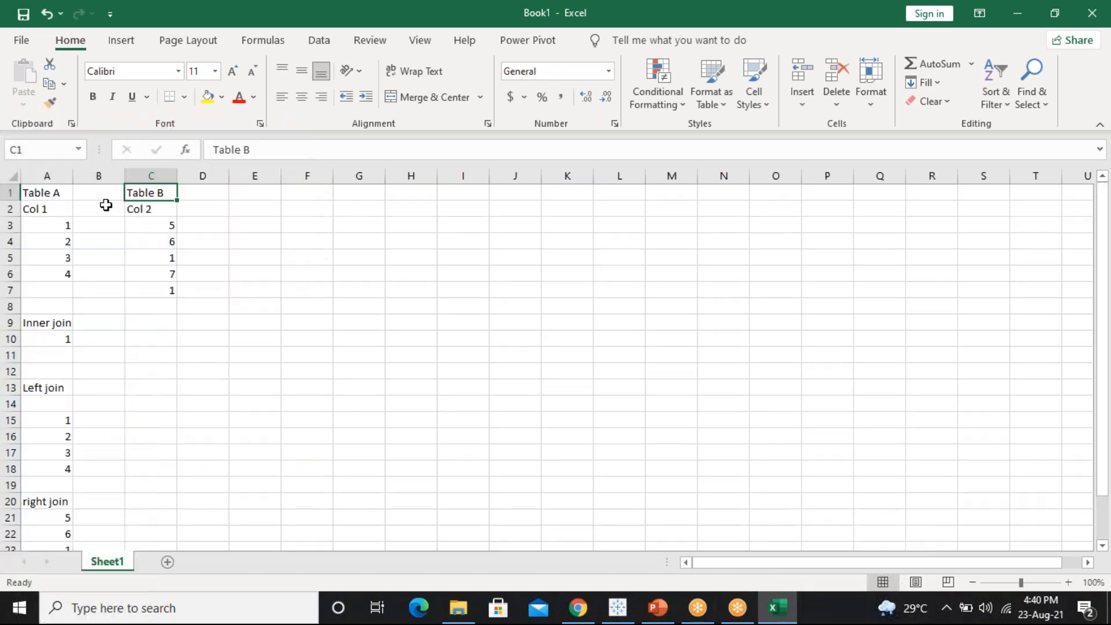
pyautogui.click(58, 225)
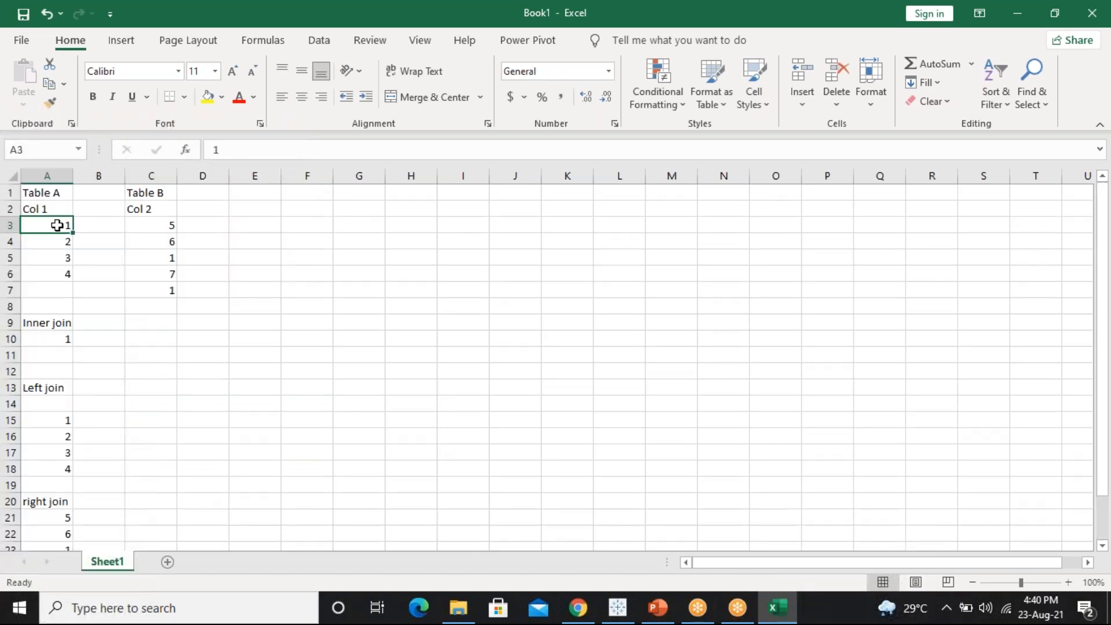
pyautogui.keyDown('ctrl'); pyautogui.click(162, 273); pyautogui.keyUp('ctrl')
pyautogui.click(165, 257)
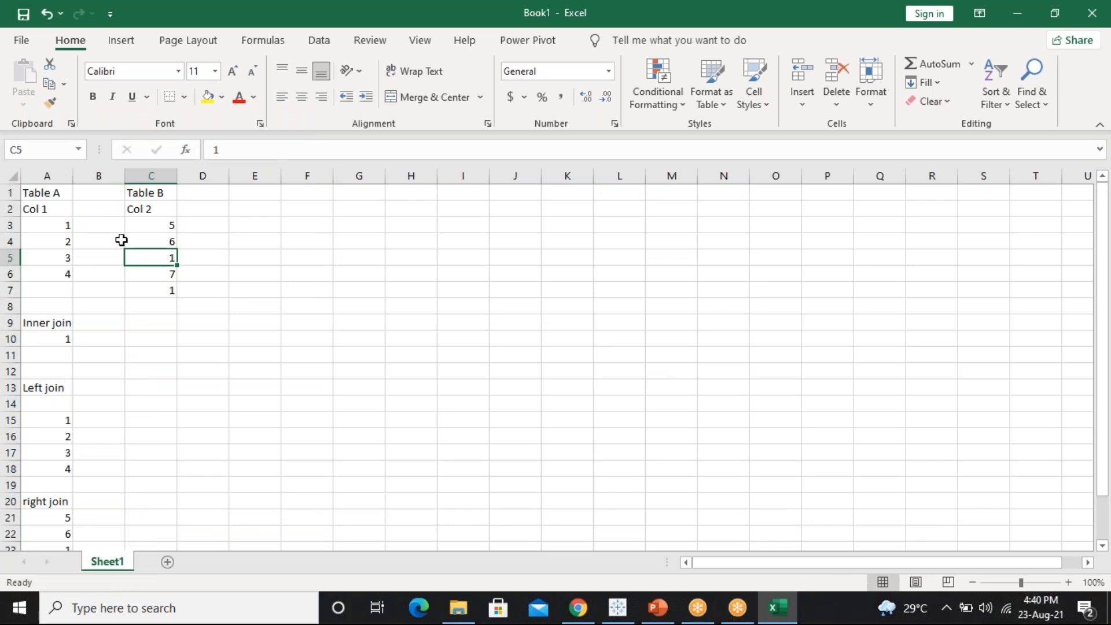
pyautogui.keyDown('ctrl'); pyautogui.click(48, 223); pyautogui.keyUp('ctrl')
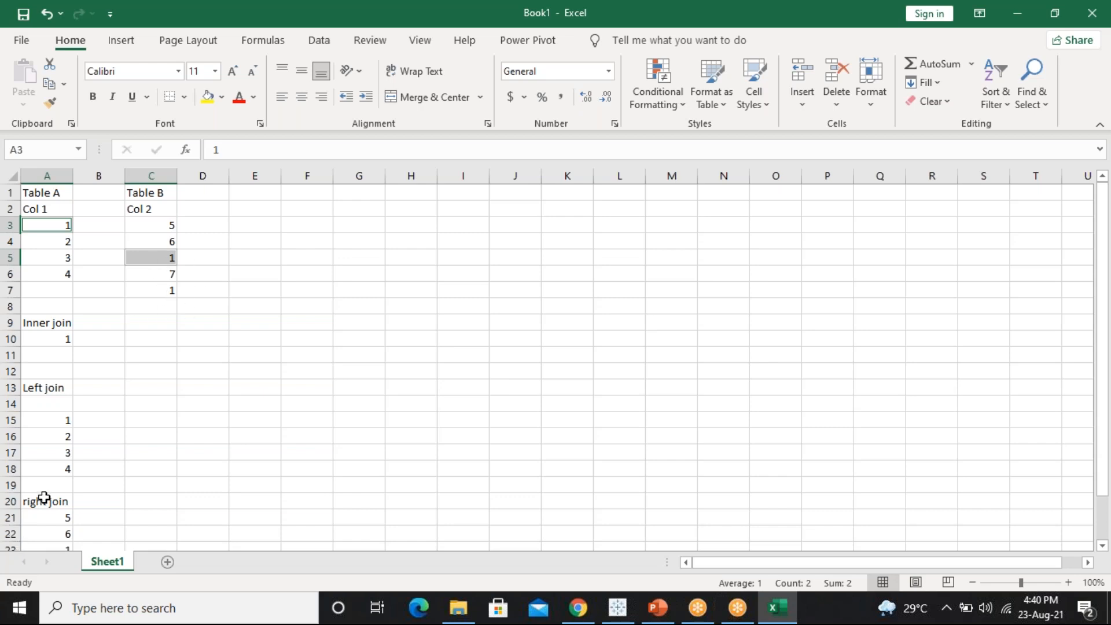
pyautogui.click(44, 520)
pyautogui.press('Down')
pyautogui.press('Down')
pyautogui.press('Down')
pyautogui.press('Down')
pyautogui.press('Down')
pyautogui.press('Down')
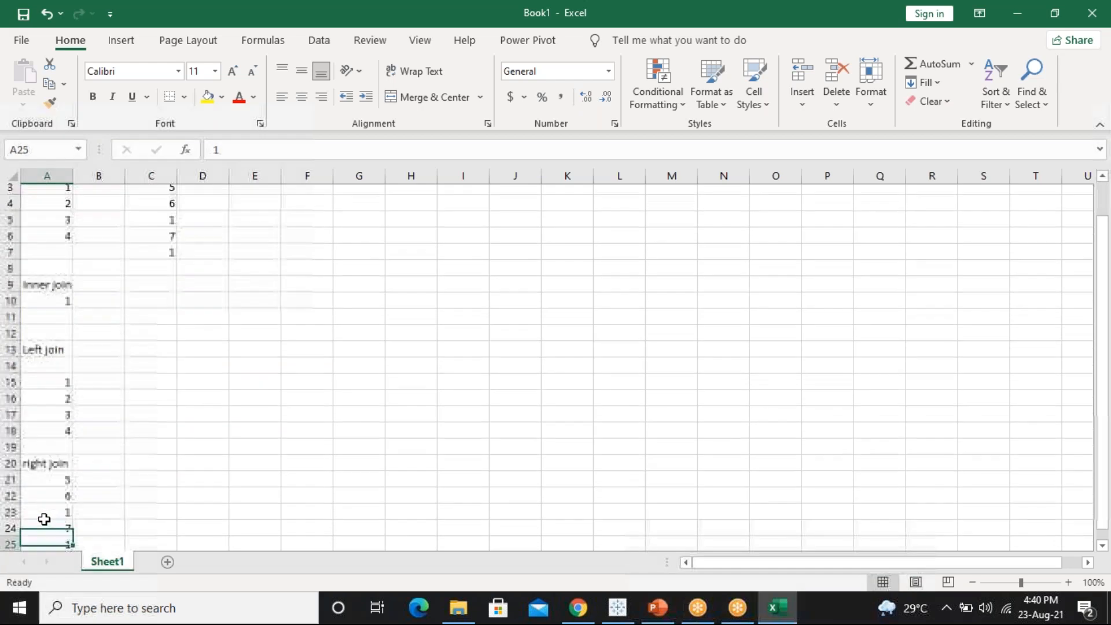
pyautogui.click(44, 519)
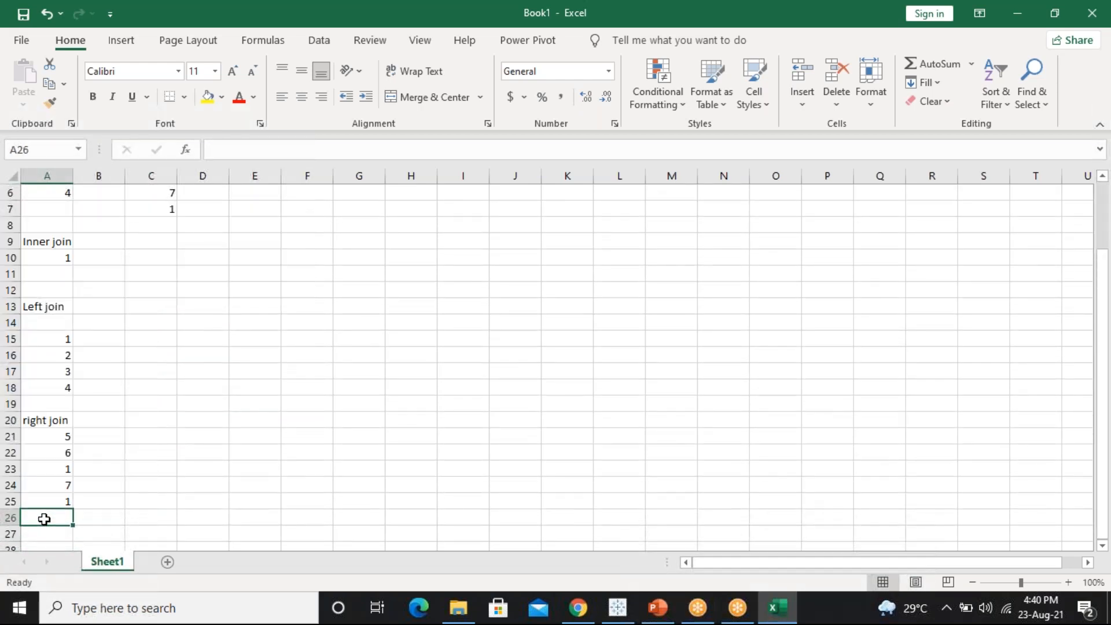
pyautogui.press('Up')
pyautogui.press('Up')
pyautogui.press('Up')
pyautogui.press('Up')
pyautogui.press('Up')
pyautogui.press('Up')
pyautogui.press('Up')
pyautogui.press('Up')
pyautogui.press('Up')
pyautogui.press('Up')
pyautogui.press('Up')
pyautogui.press('Up')
pyautogui.press('Up')
pyautogui.press('Up')
pyautogui.press('Up')
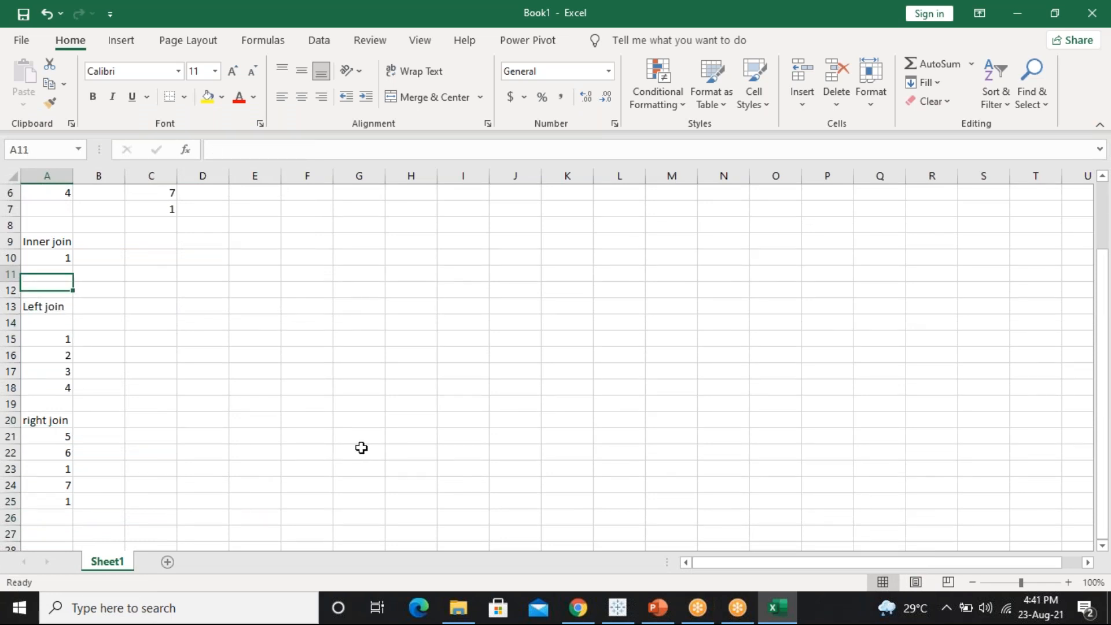
pyautogui.hotkey('ctrl', 'Home')
# Enter 'Full outer join' in F10 and bring the spreadsheet back into focus
pyautogui.click(310, 342)
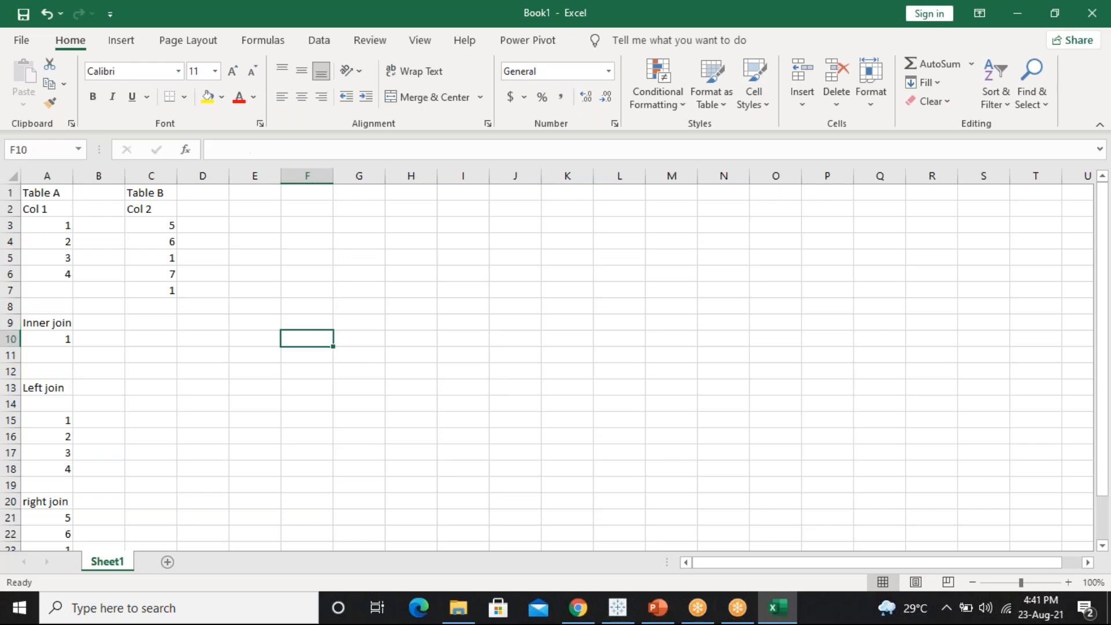
pyautogui.write('Fu')
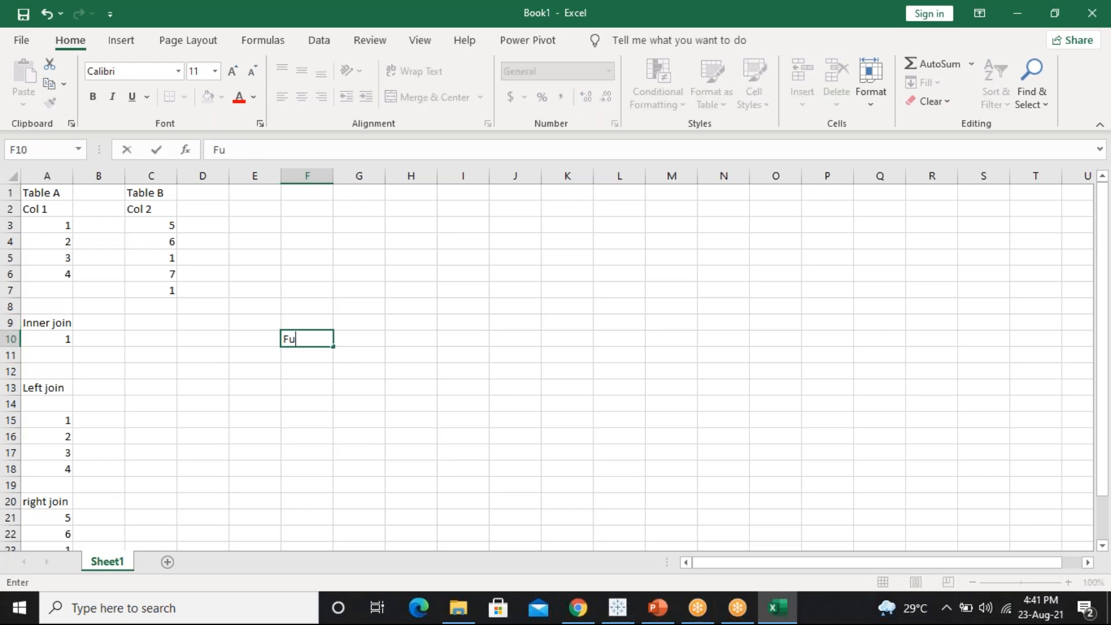
pyautogui.write('ll outer join')
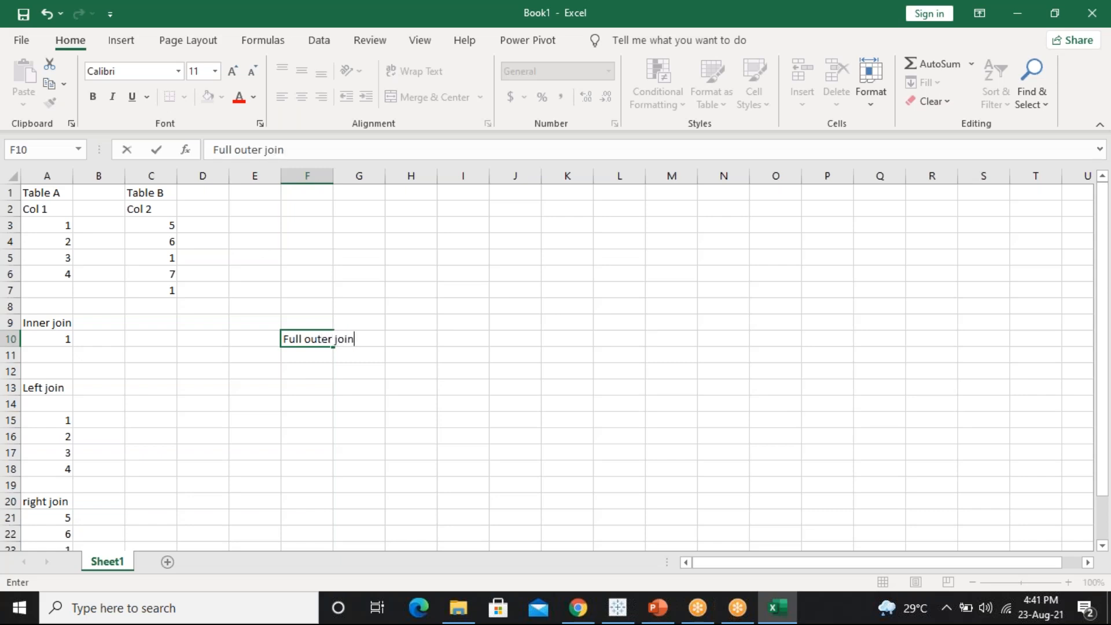
pyautogui.press('Return')
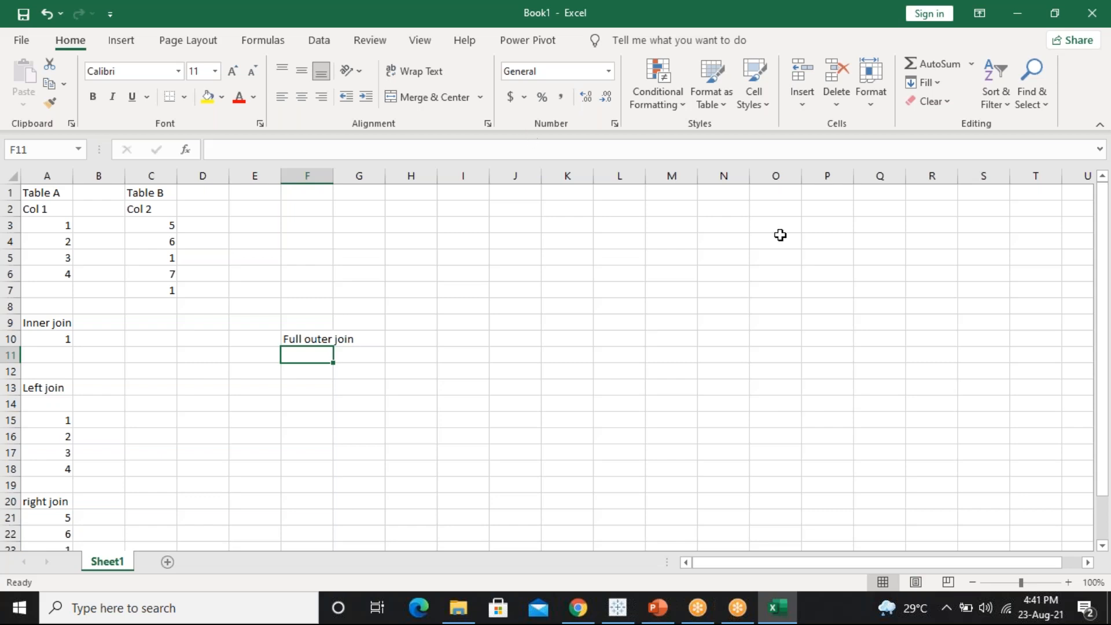
pyautogui.click(939, 232)
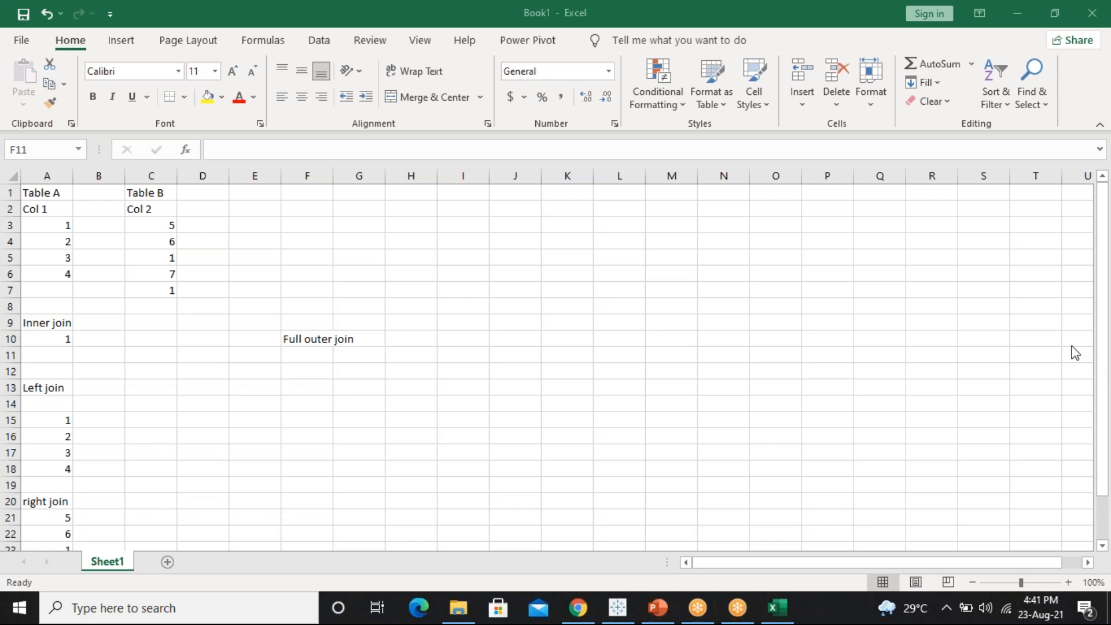
pyautogui.click(302, 356)
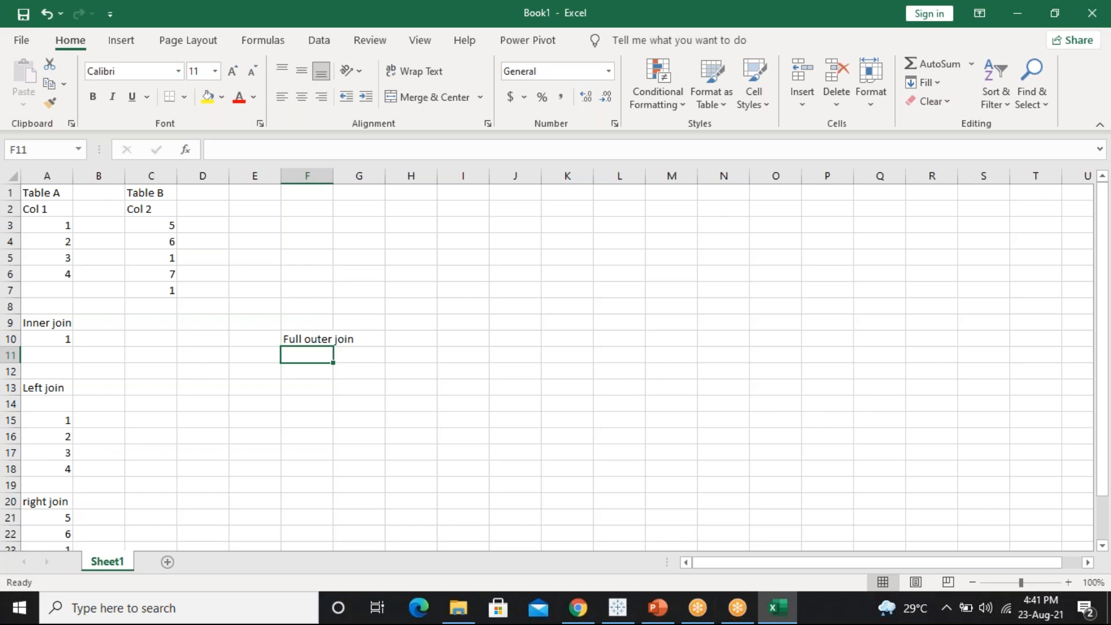
# Enter 2 and 3 in F11:F12, then correct F13's mistyped entry to 4
pyautogui.write('2')
pyautogui.press('Return')
pyautogui.write('3')
pyautogui.press('Return')
pyautogui.write('5')
pyautogui.press('Return')
pyautogui.press('BackSpace')
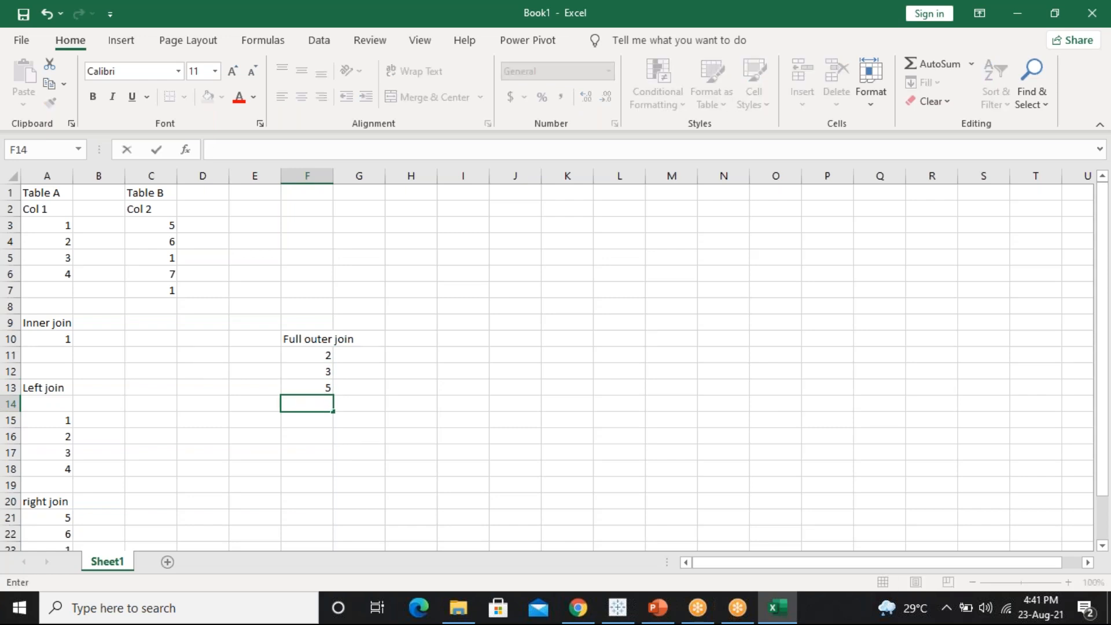
pyautogui.press('Up')
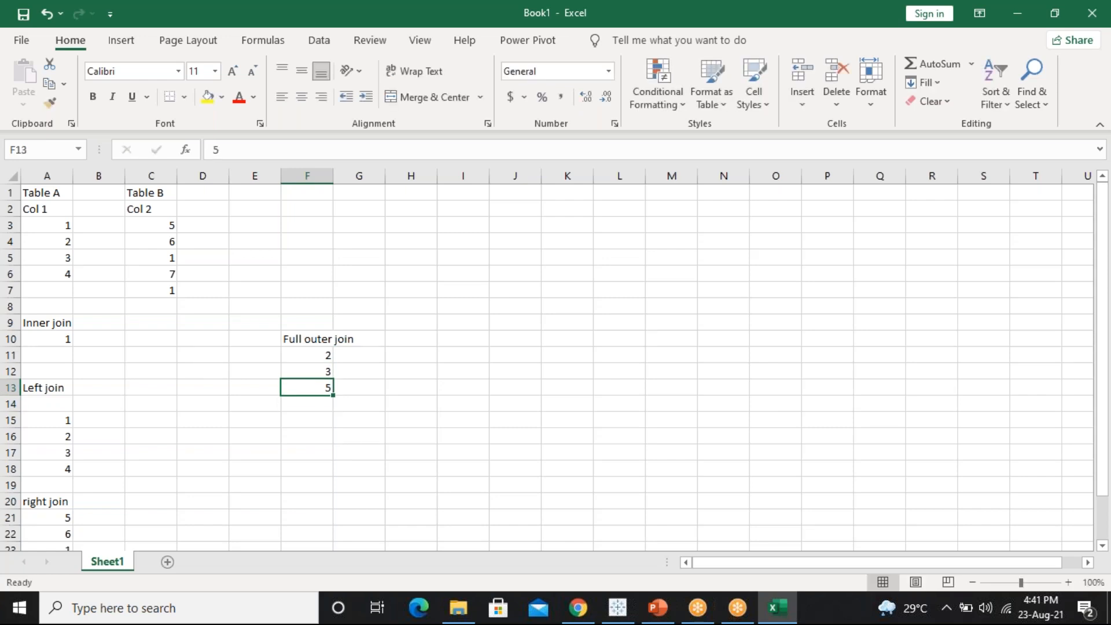
pyautogui.write('45')
pyautogui.press('Return')
pyautogui.press('Up')
pyautogui.write('4')
pyautogui.press('Return')
# Continue the Full outer join list with 5, 6, 7, 1, 1 in F14:F18
pyautogui.write('5')
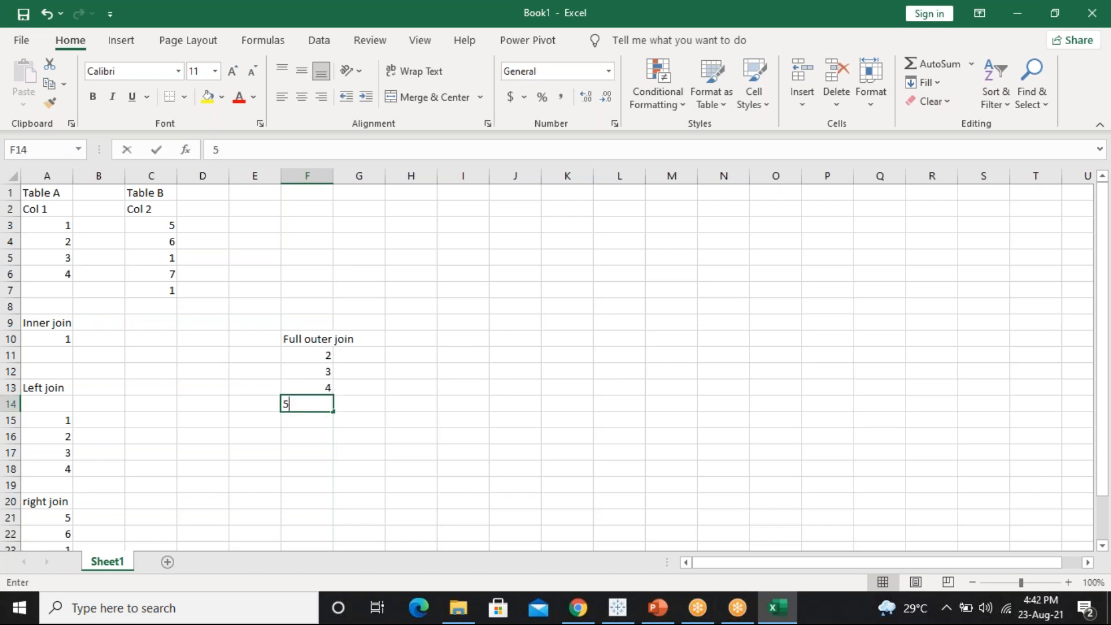
pyautogui.press('Return')
pyautogui.write('6')
pyautogui.press('Return')
pyautogui.write('7')
pyautogui.press('Return')
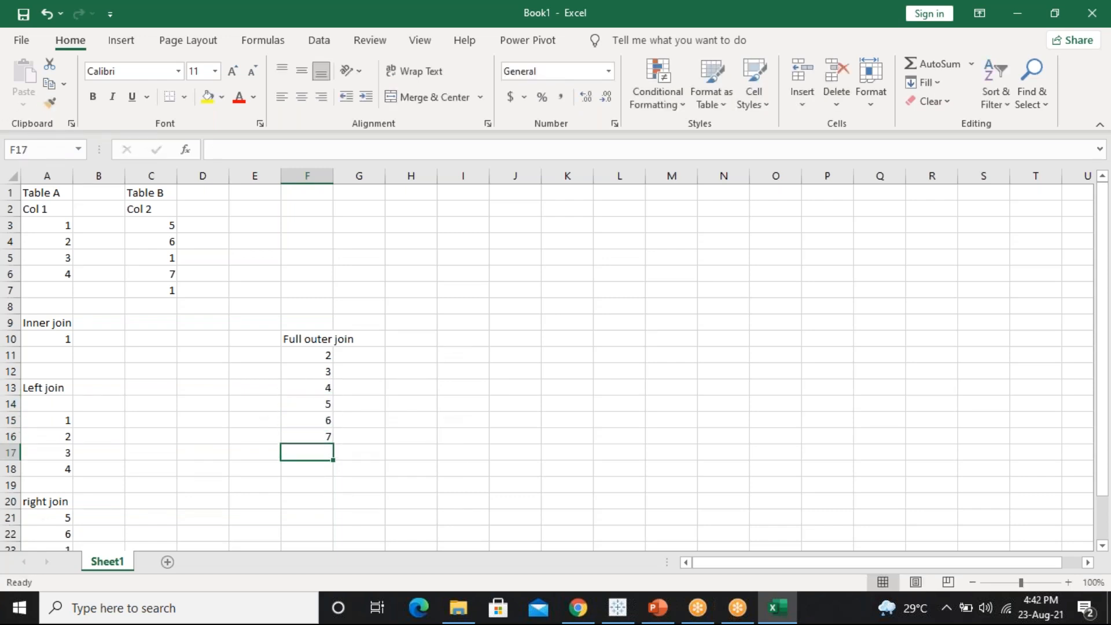
pyautogui.write('1')
pyautogui.press('Return')
pyautogui.write('1')
pyautogui.press('Return')
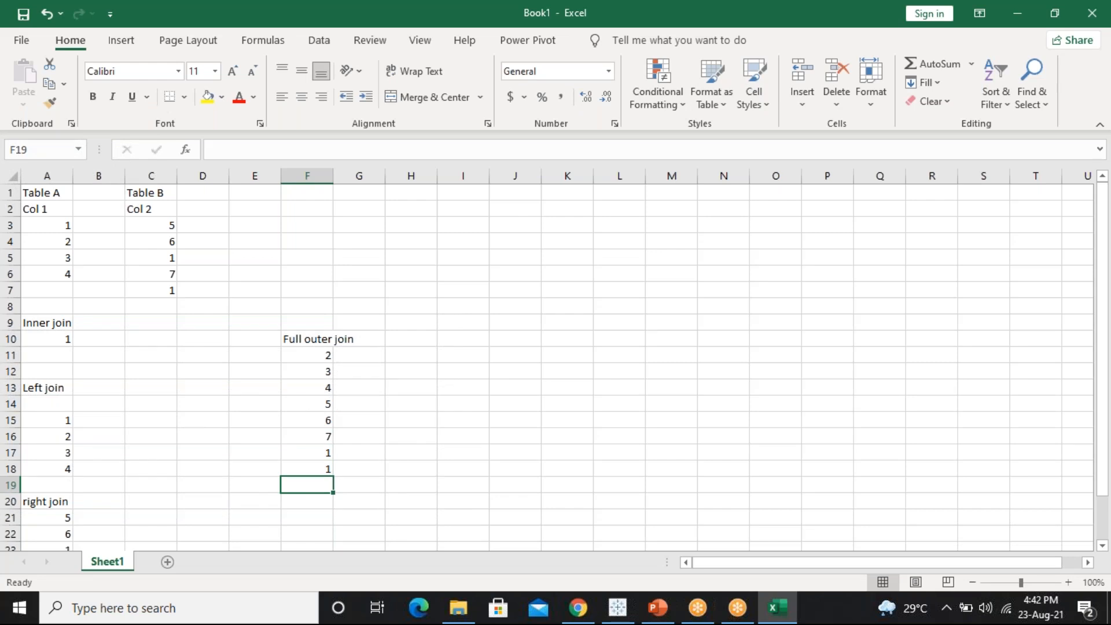
pyautogui.click(988, 243)
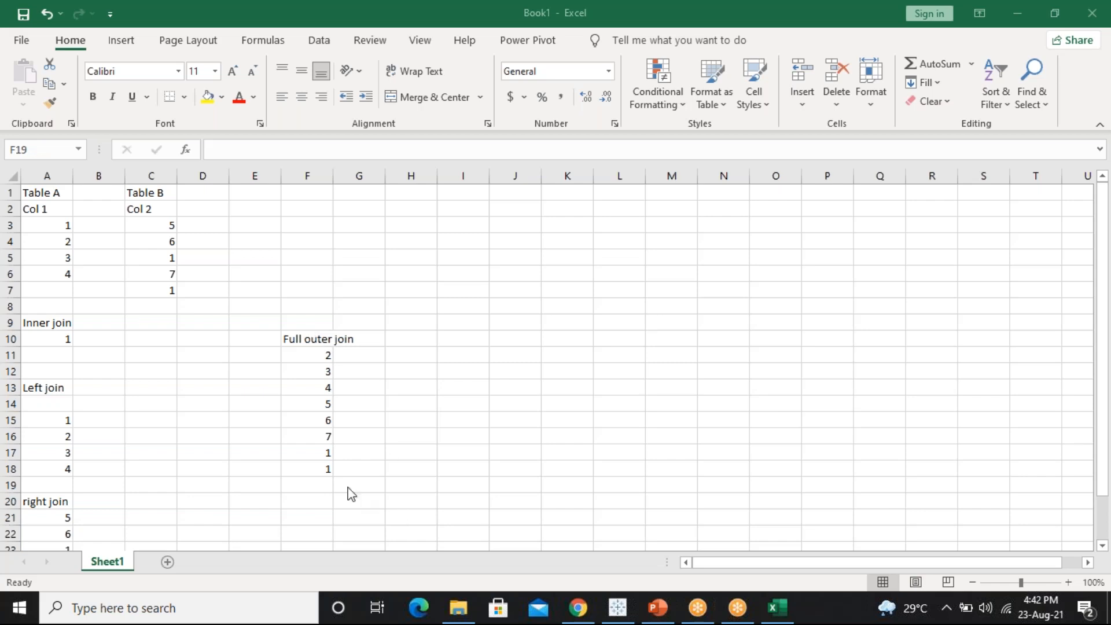
pyautogui.click(317, 456)
# Merge G17:K18 beside the two 1s and enter the note '1*2 =2 times', adding 'cat'
pyautogui.moveTo(315, 453); pyautogui.dragTo(558, 466)
pyautogui.click(443, 99)
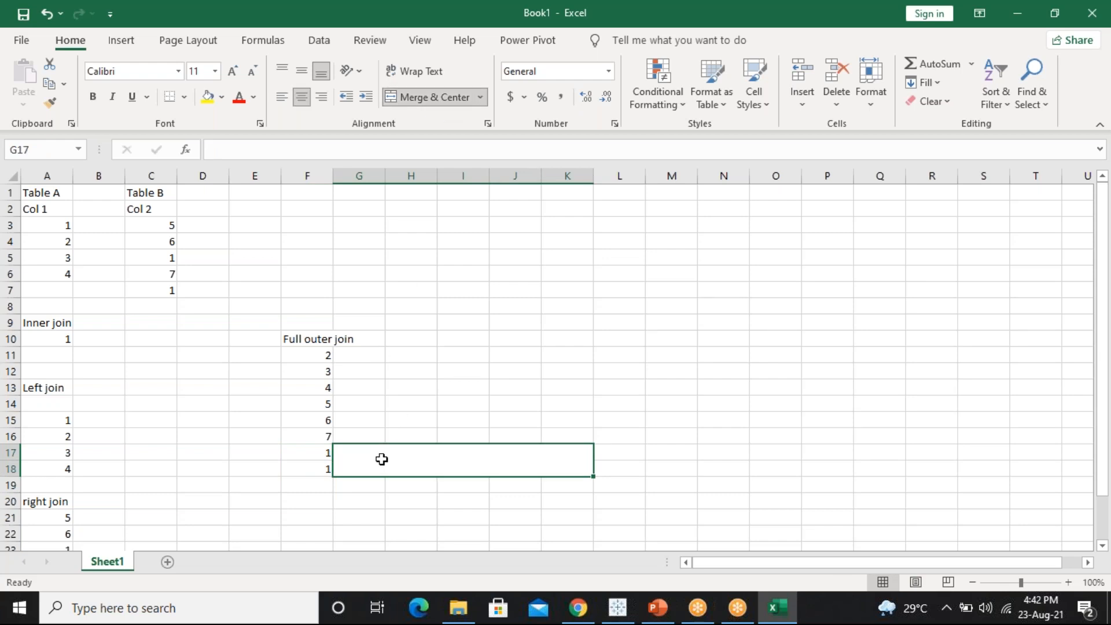
pyautogui.write('1*/')
pyautogui.press('BackSpace')
pyautogui.press('BackSpace')
pyautogui.press('BackSpace')
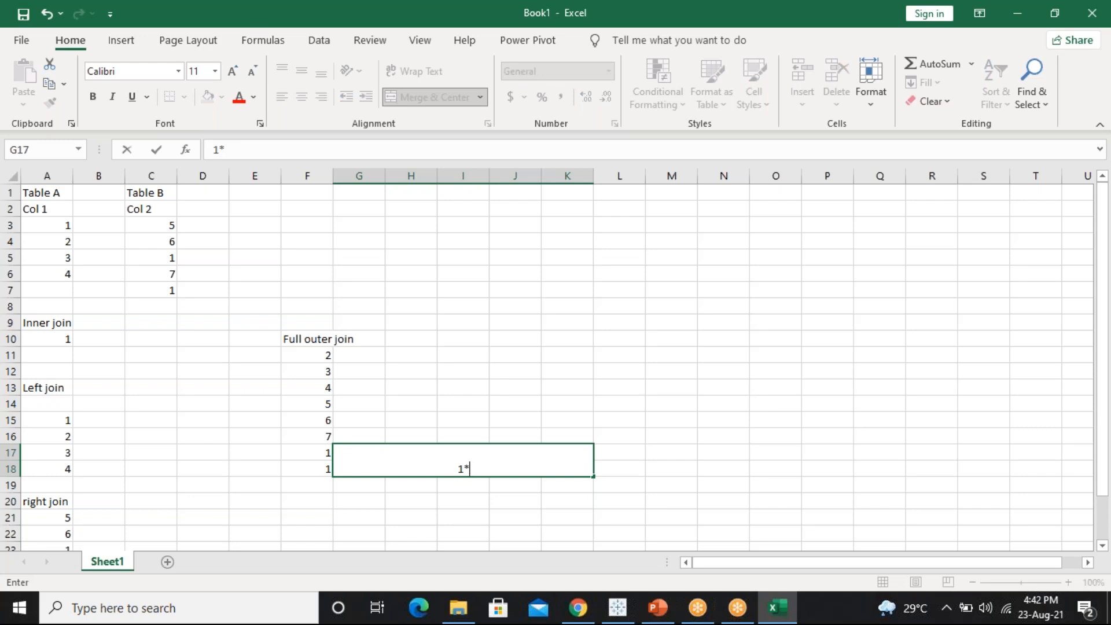
pyautogui.write('1*2 =2 times')
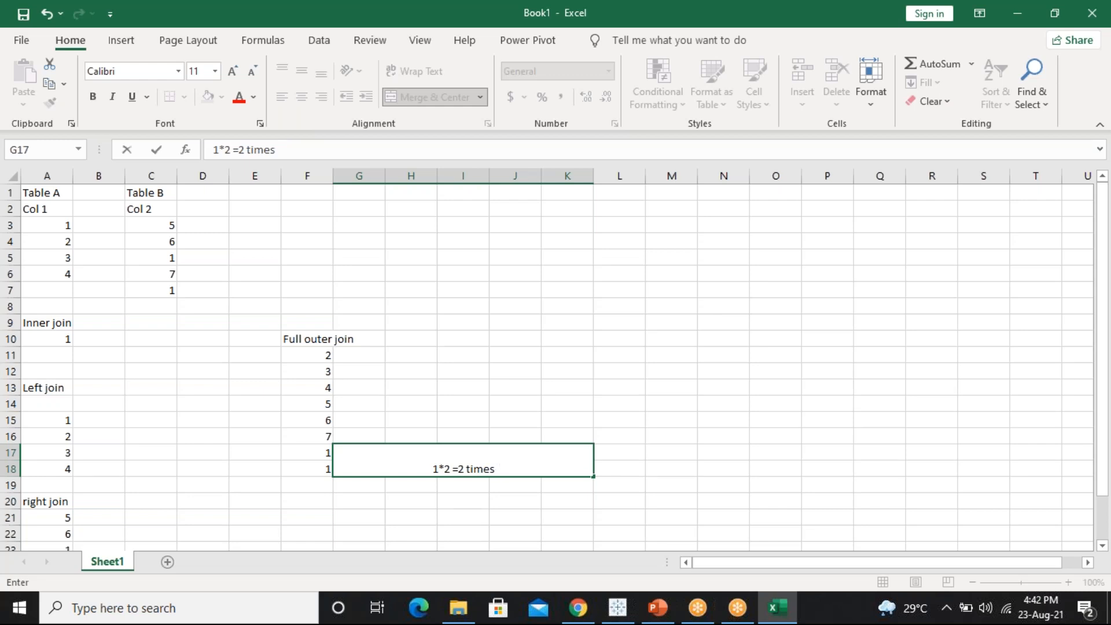
pyautogui.moveTo(310, 461); pyautogui.dragTo(308, 480)
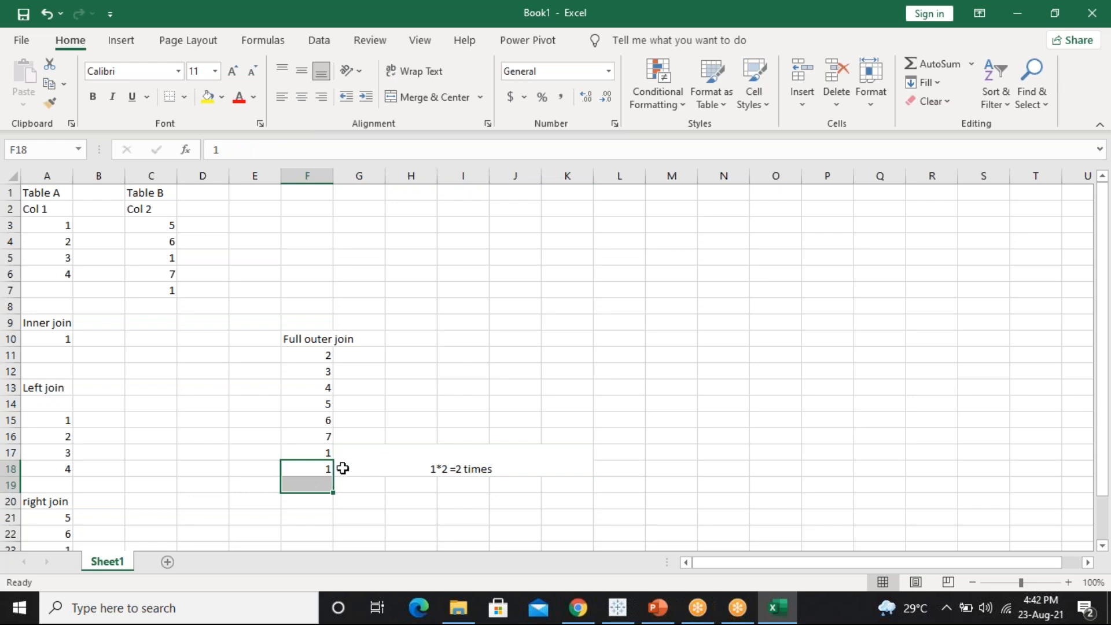
pyautogui.doubleClick(552, 468)
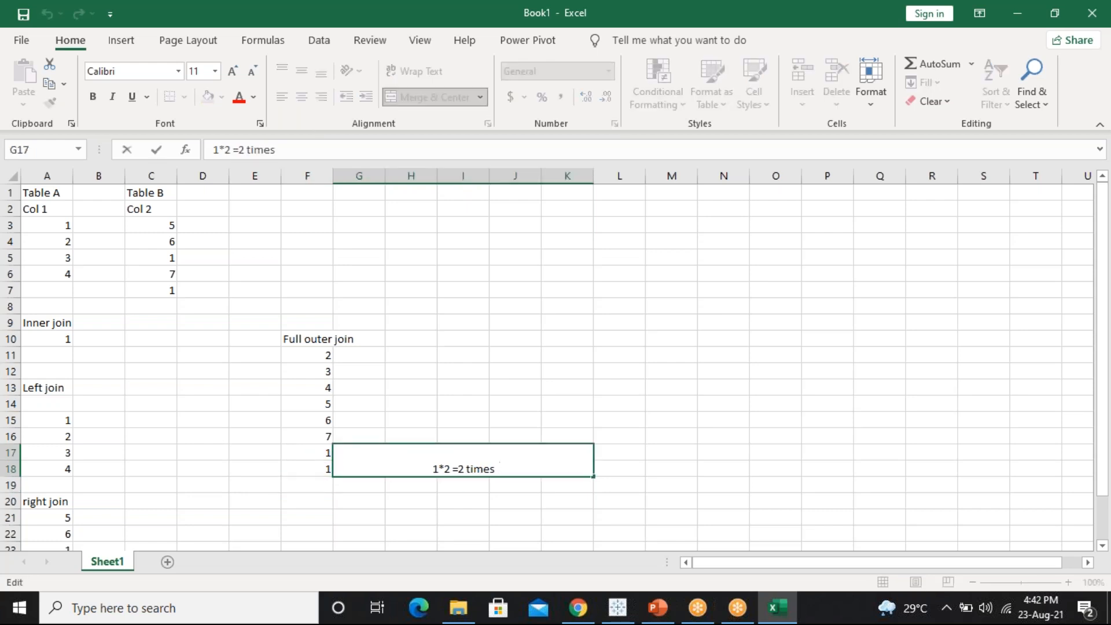
pyautogui.write('cat')
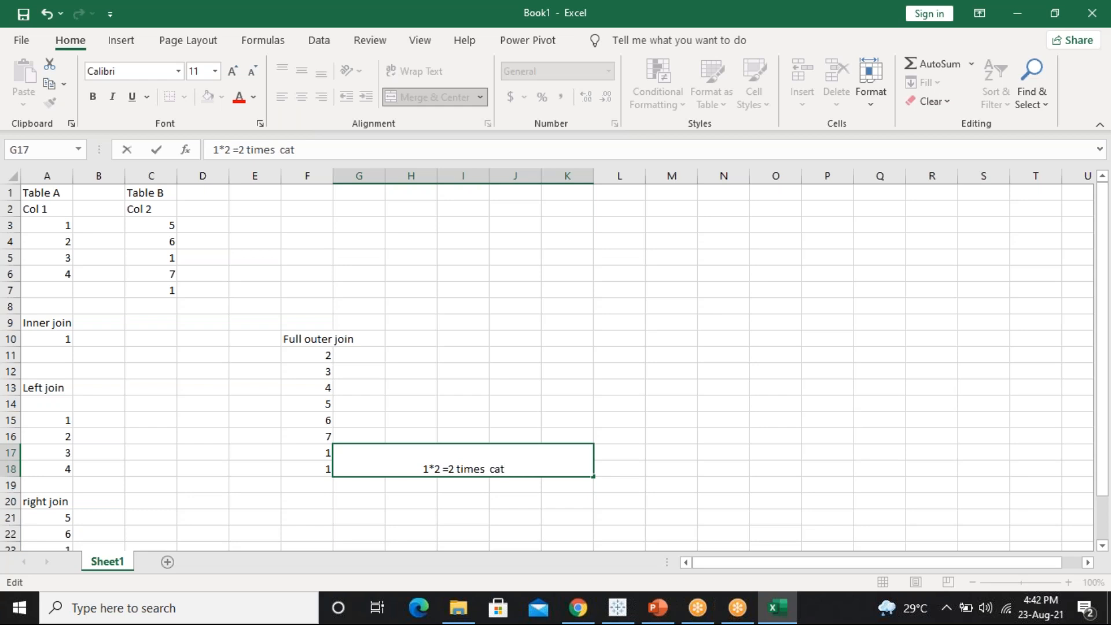
# Switch to PowerPoint's Join and Union slide 52 with the join Venn diagrams
pyautogui.moveTo(578, 607)
pyautogui.moveTo(602, 582)
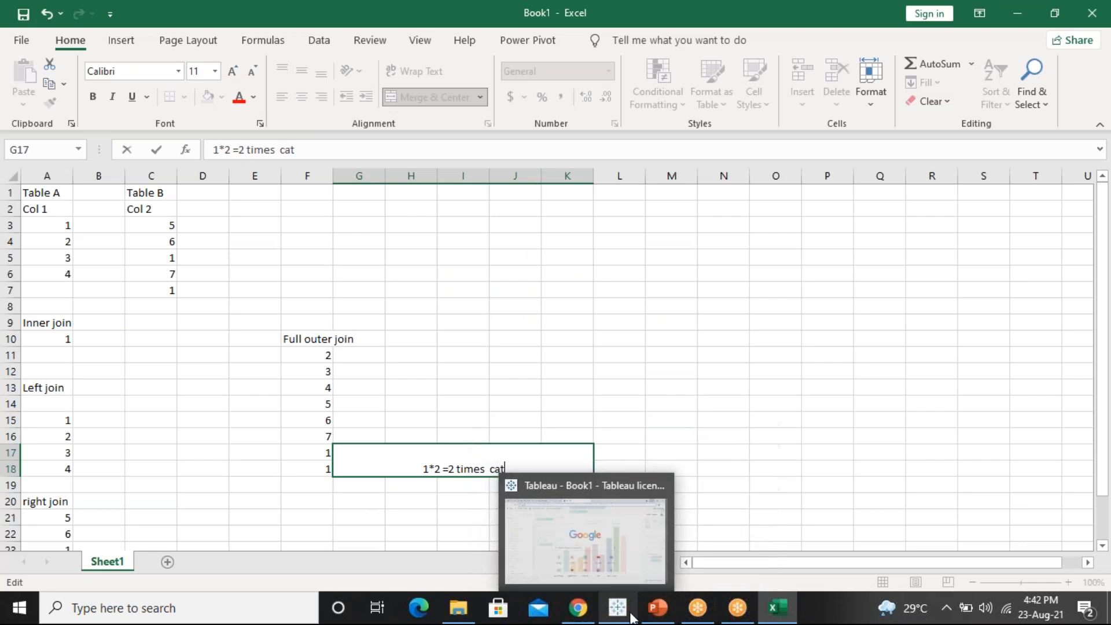
pyautogui.click(656, 608)
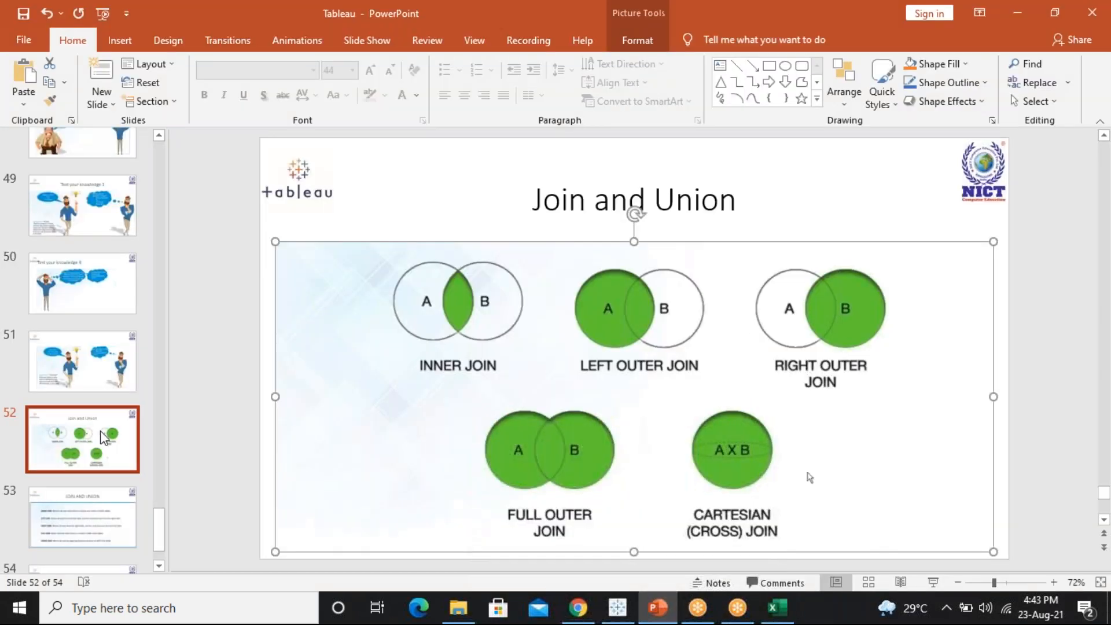
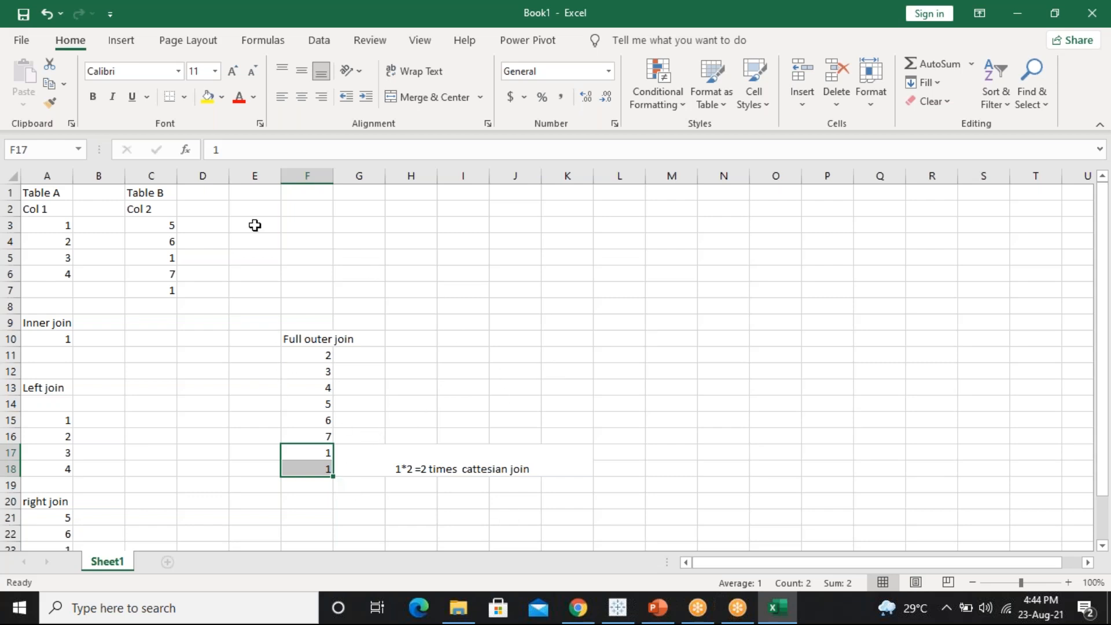
# Walk through the inner, left and right join results listed under Table A and Table B
pyautogui.moveTo(188, 215); pyautogui.dragTo(54, 499)
pyautogui.moveTo(210, 258); pyautogui.dragTo(78, 149)
pyautogui.click(47, 334)
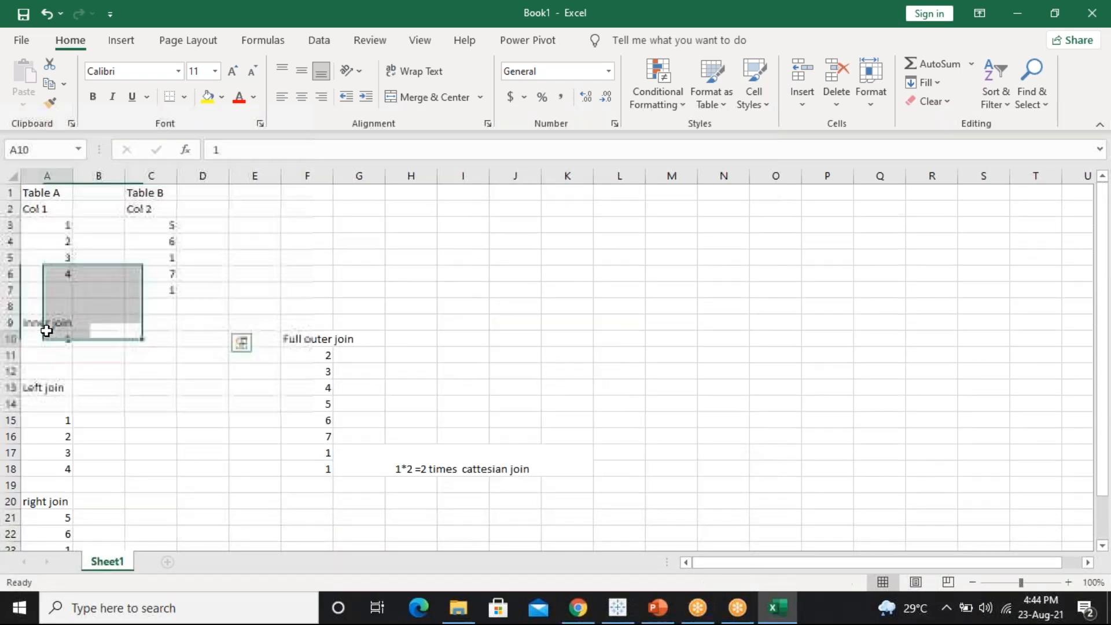
pyautogui.click(52, 386)
pyautogui.click(62, 499)
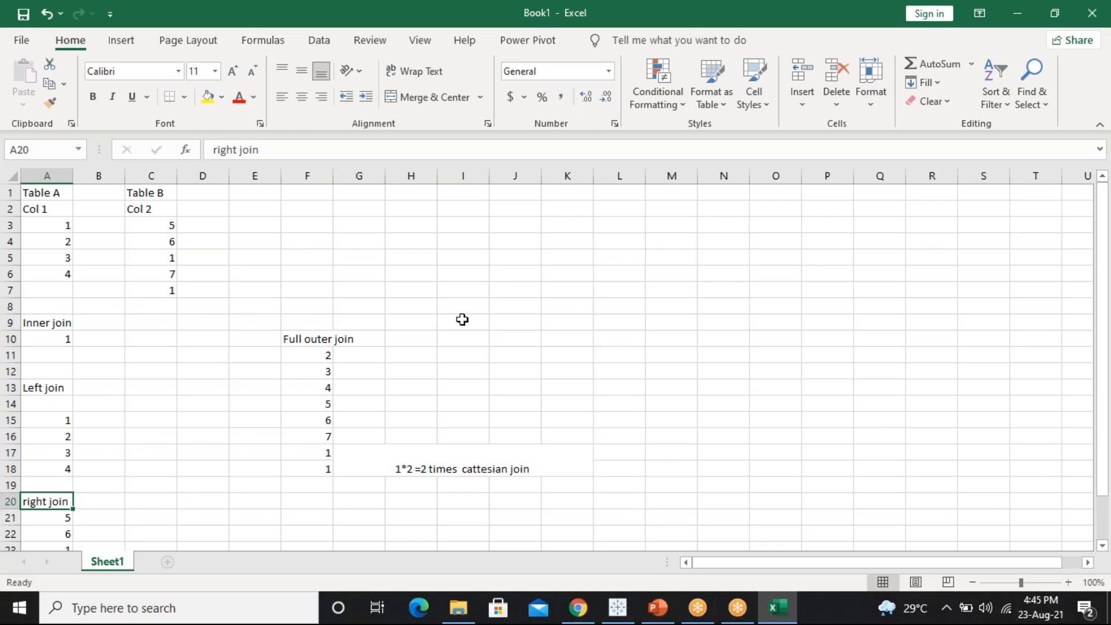
pyautogui.click(623, 374)
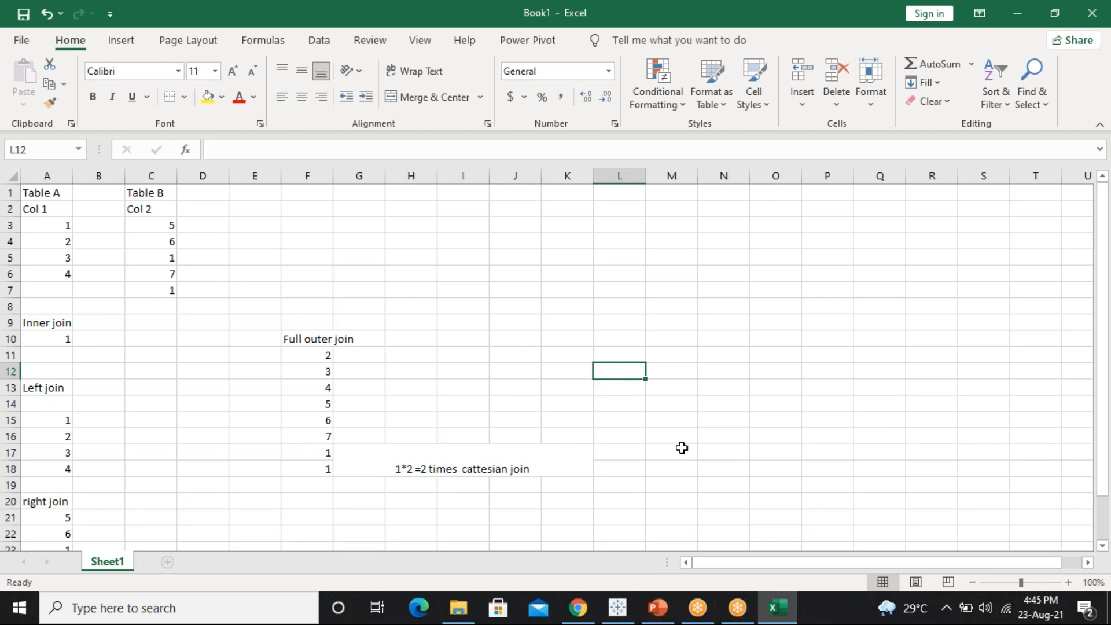
pyautogui.moveTo(623, 595)
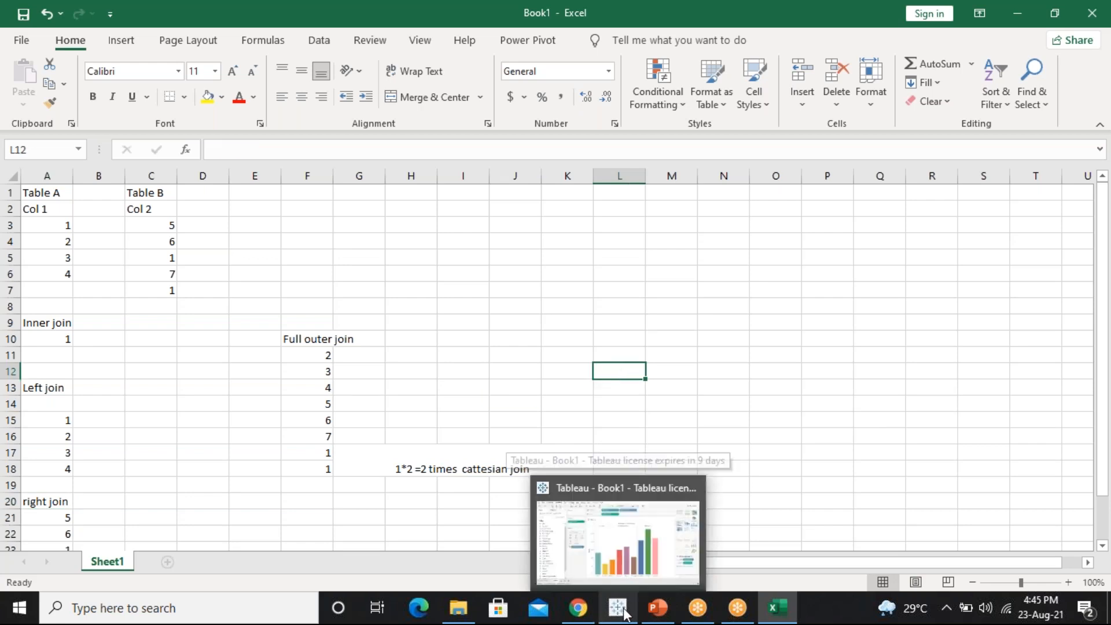
# Clear the Tableau worksheet's chart and return to the Start page to connect data
pyautogui.click(628, 550)
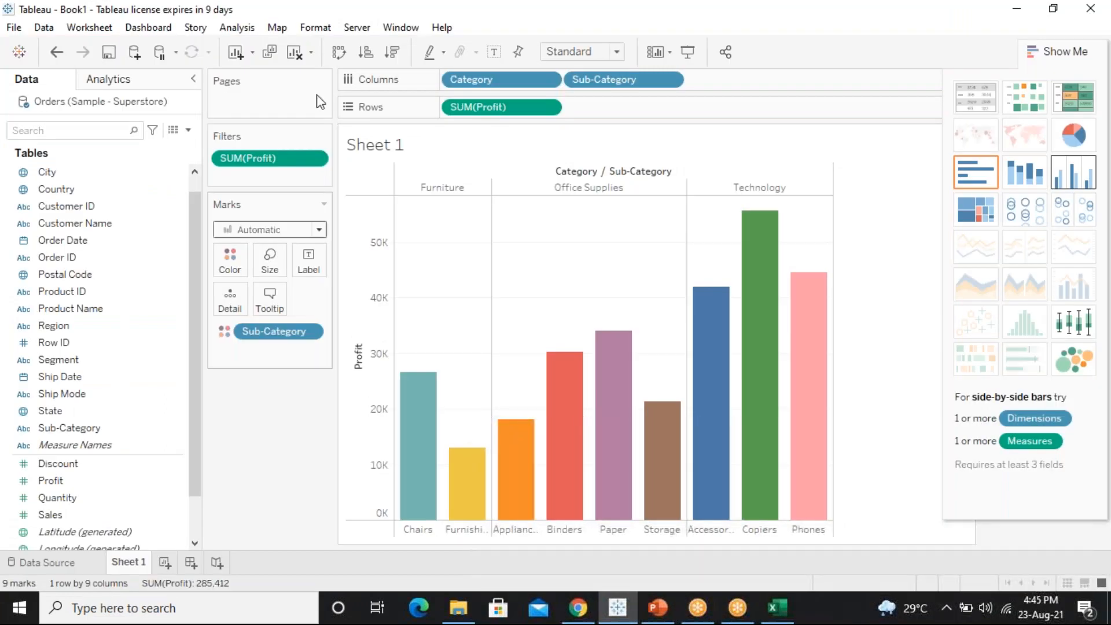
pyautogui.click(296, 57)
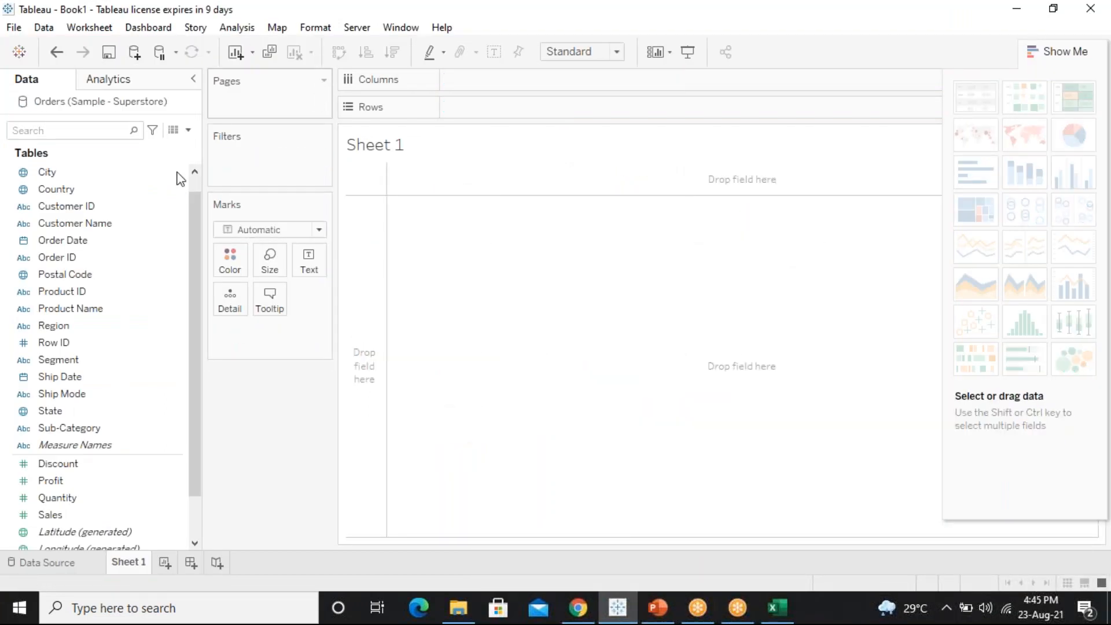
pyautogui.rightClick(43, 102)
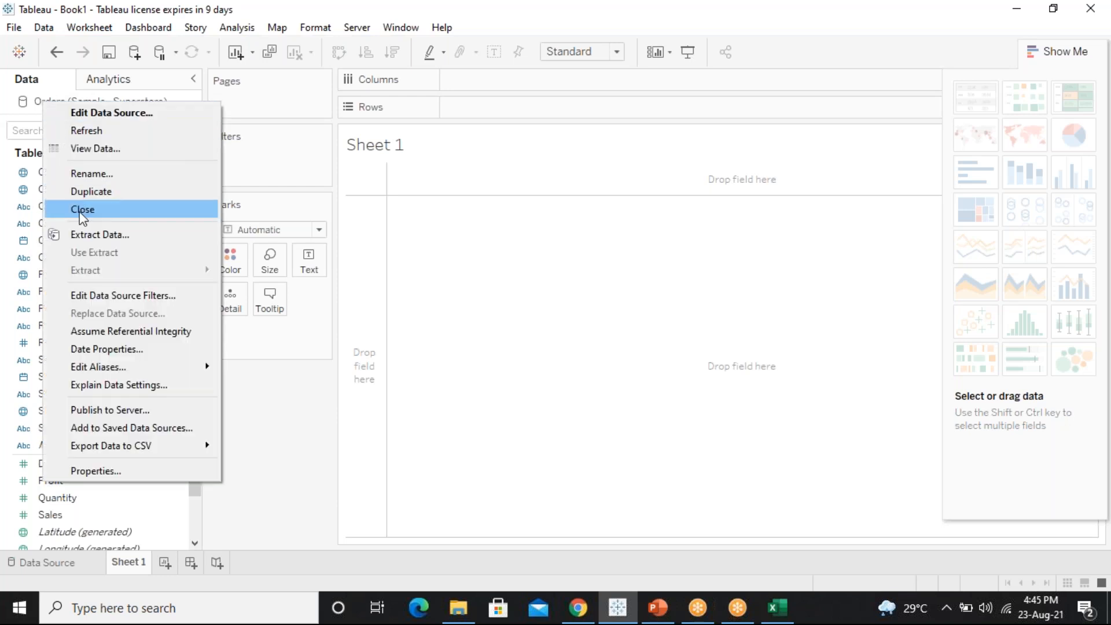
pyautogui.press('Escape')
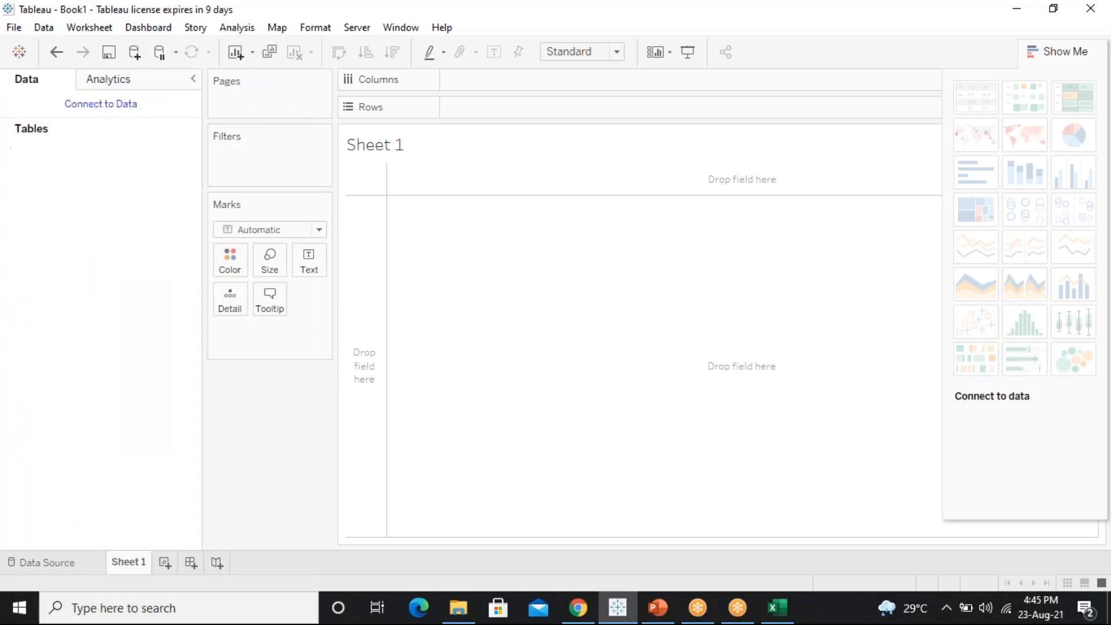
pyautogui.click(19, 52)
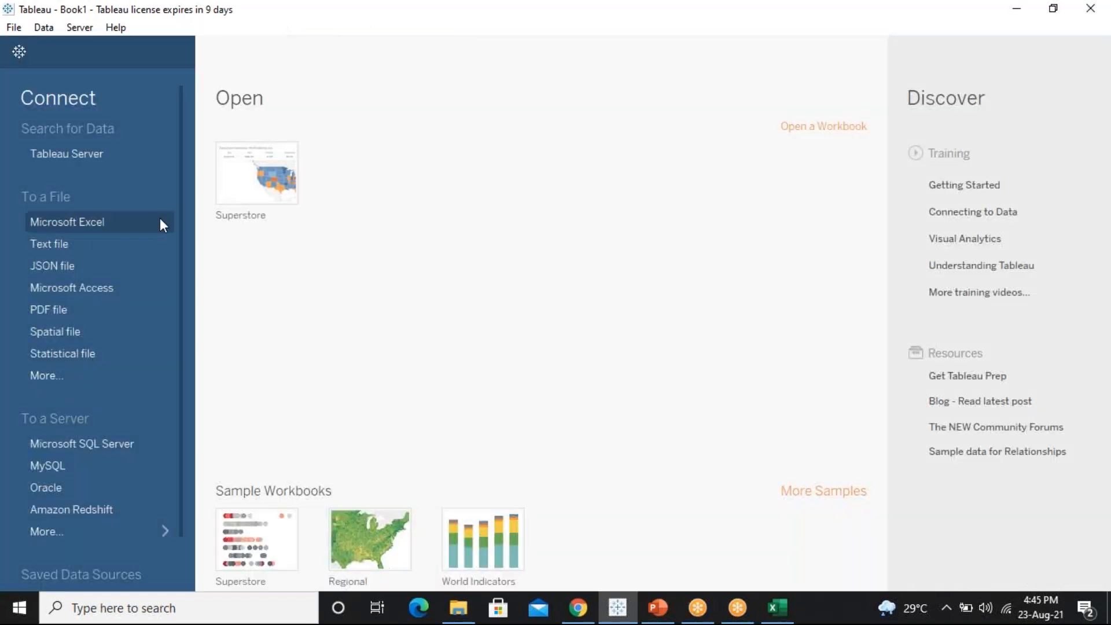
# Connect Tableau to the Sample - Superstore Excel workbook from the Desktop
pyautogui.click(92, 221)
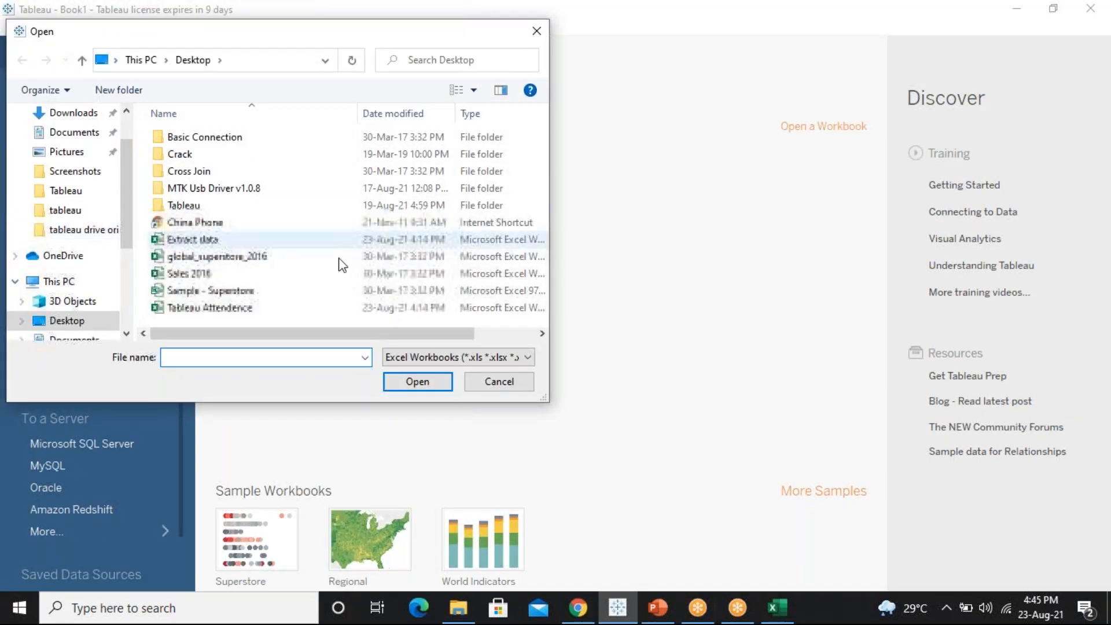
pyautogui.click(228, 294)
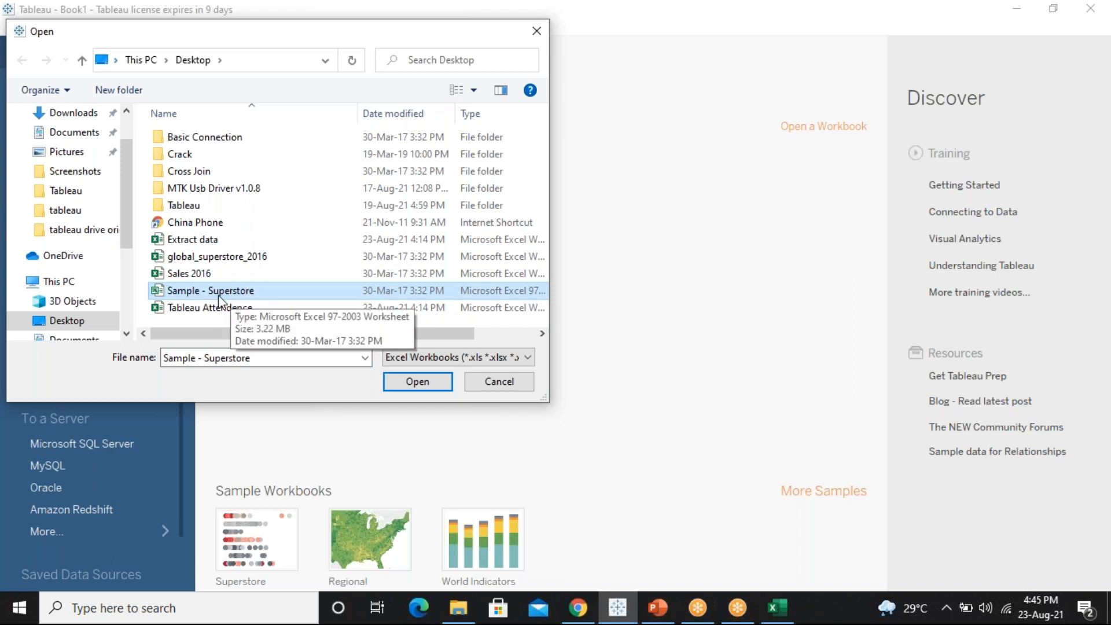
pyautogui.click(427, 383)
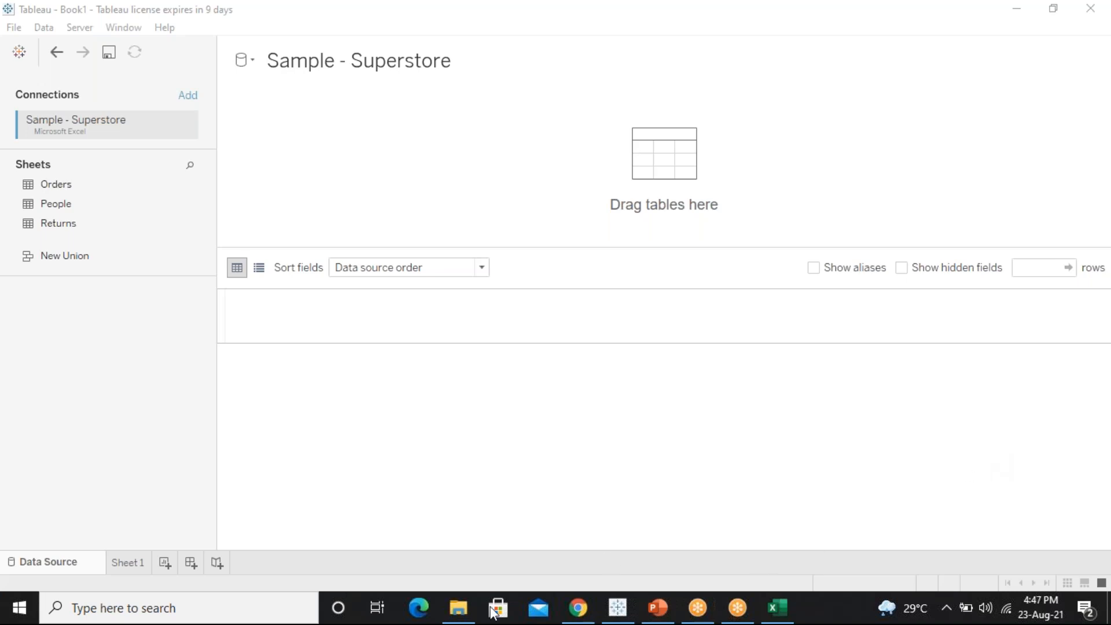
# Open the WhatsApp chat and browse File Explorer to the Desktop folder
pyautogui.click(579, 608)
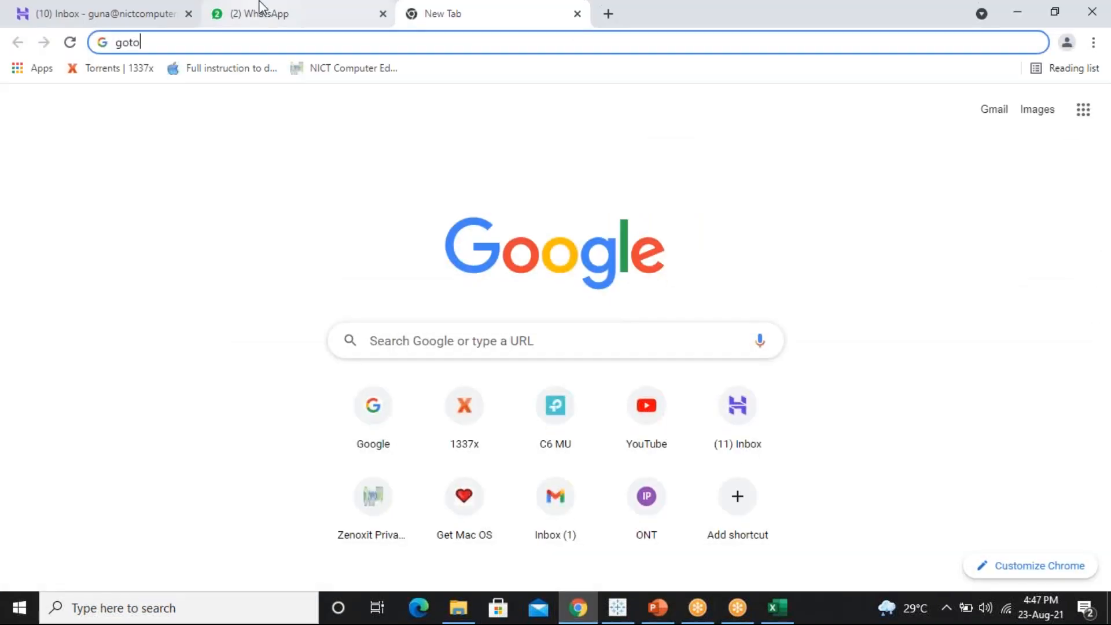
pyautogui.click(260, 8)
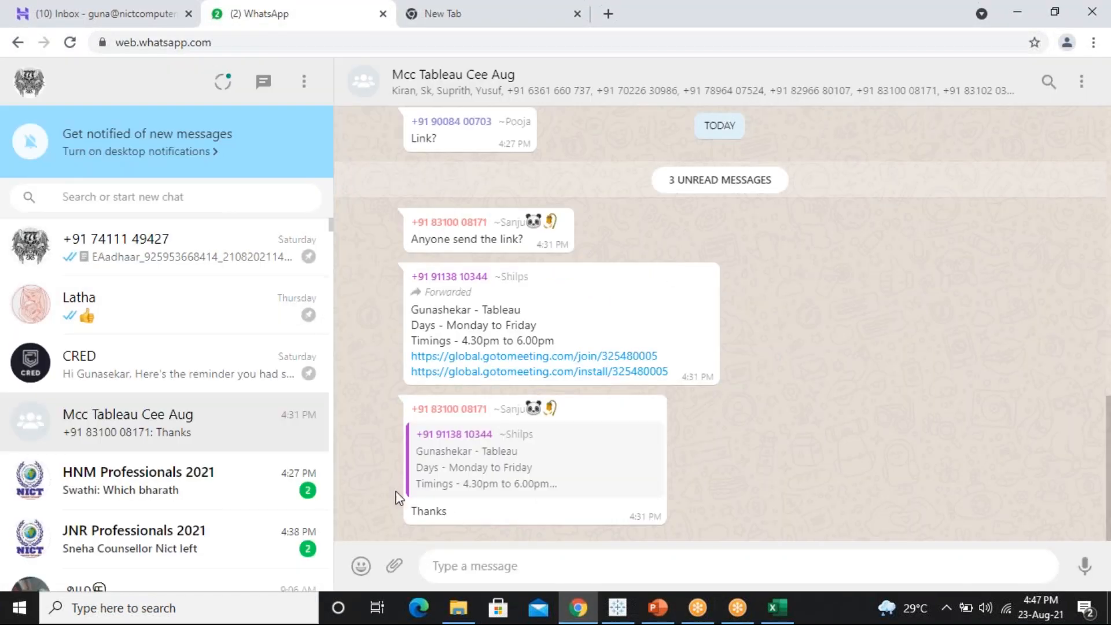
pyautogui.click(463, 599)
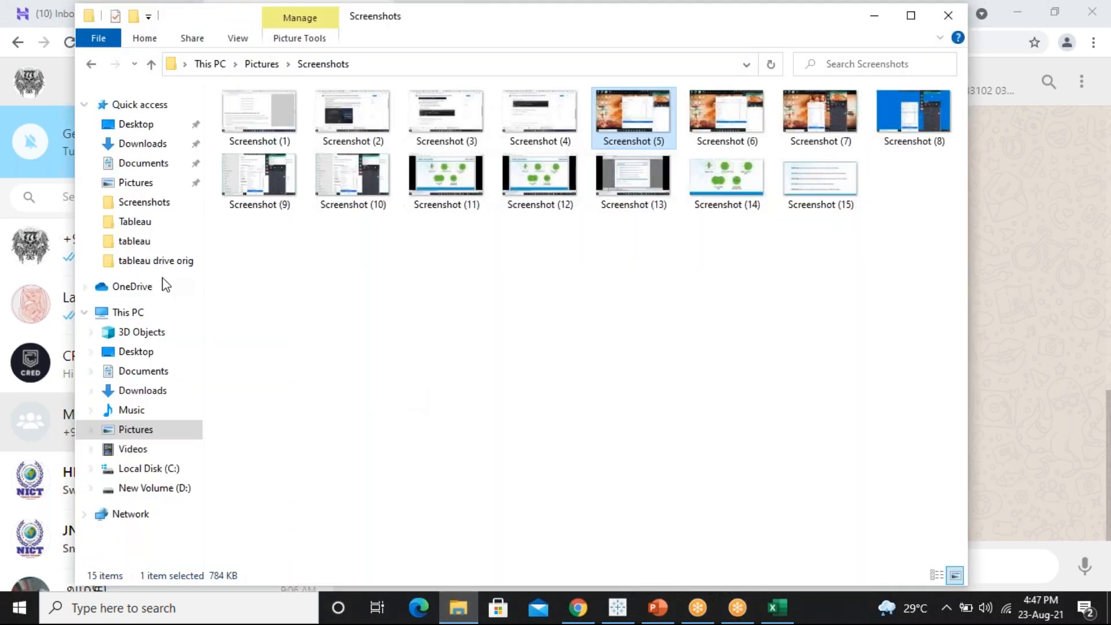
pyautogui.click(143, 390)
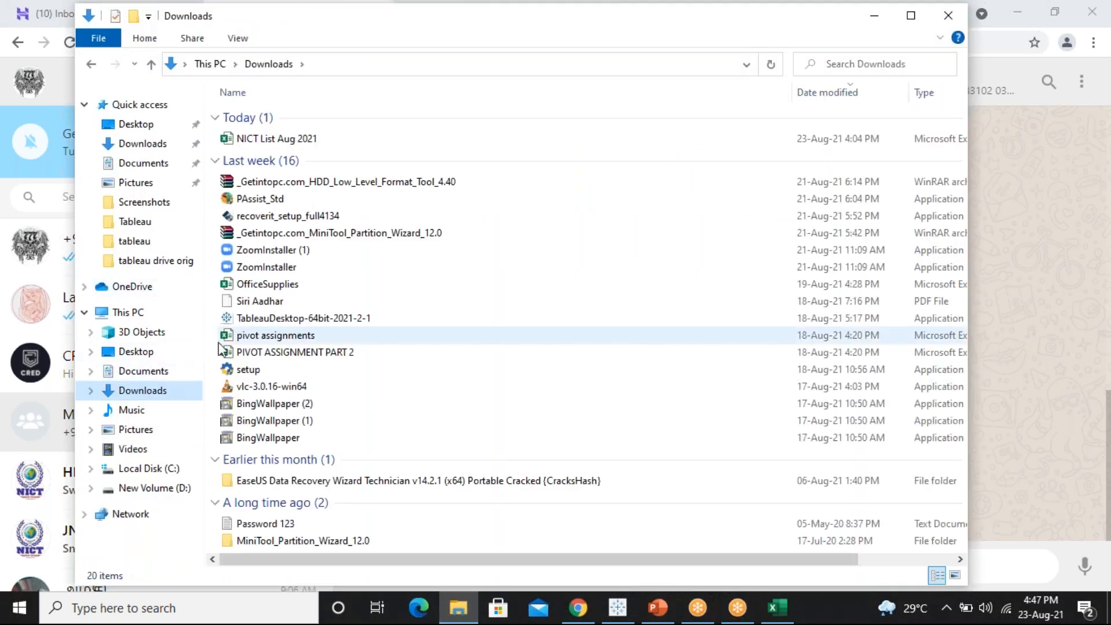
pyautogui.click(148, 132)
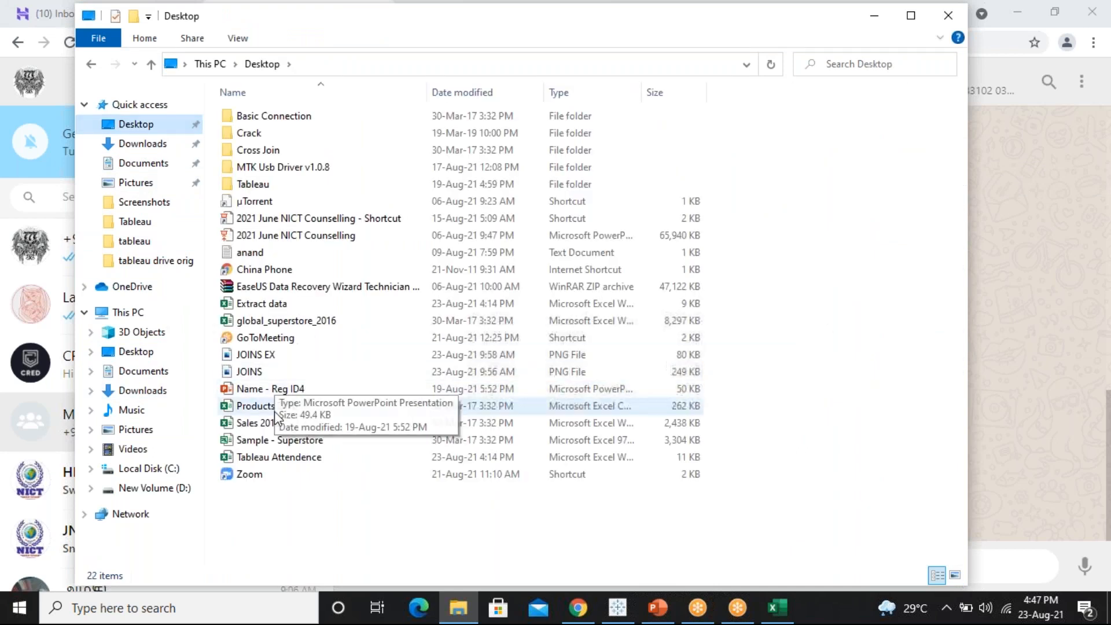
# Drag Sample - Superstore into the group chat and send it
pyautogui.click(293, 443)
pyautogui.moveTo(628, 440); pyautogui.dragTo(371, 523)
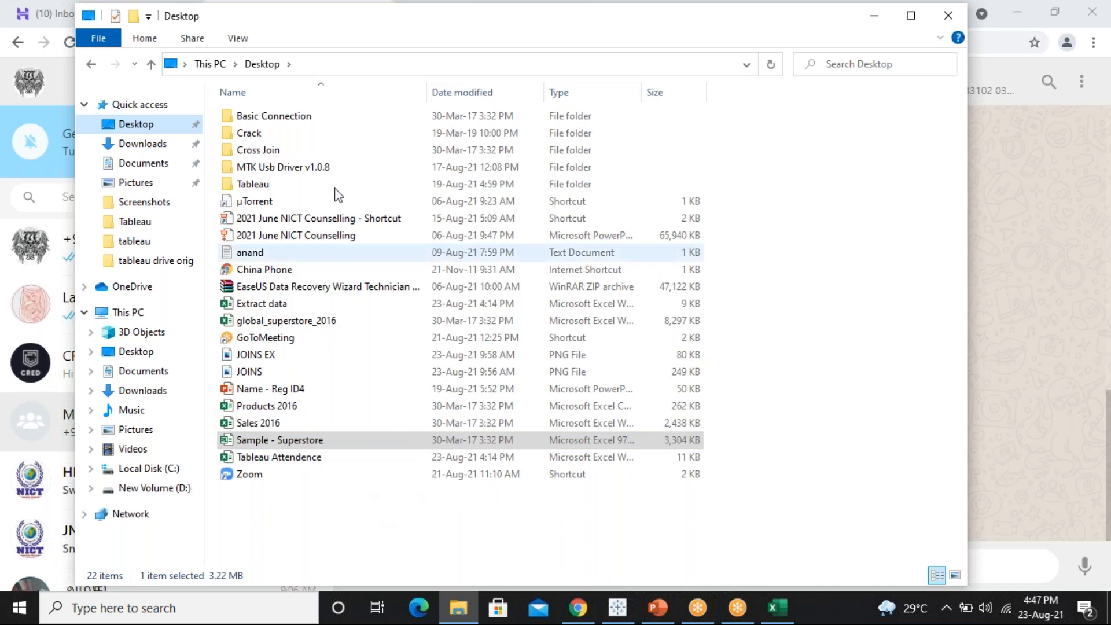
pyautogui.moveTo(283, 17); pyautogui.dragTo(759, 12)
pyautogui.moveTo(760, 443); pyautogui.dragTo(428, 526)
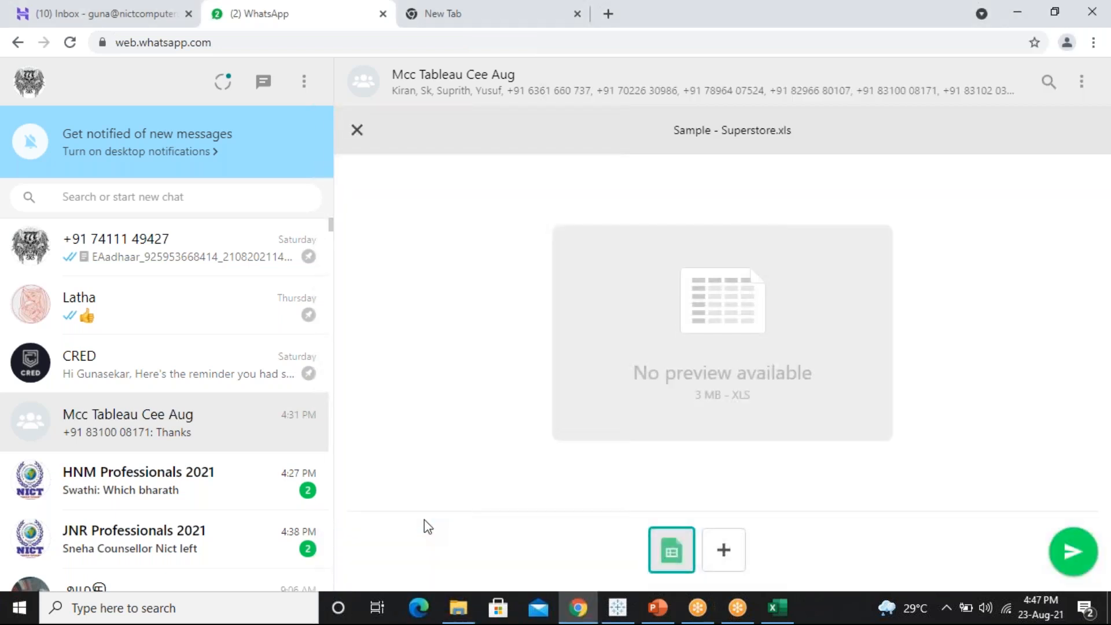
pyautogui.press('Return')
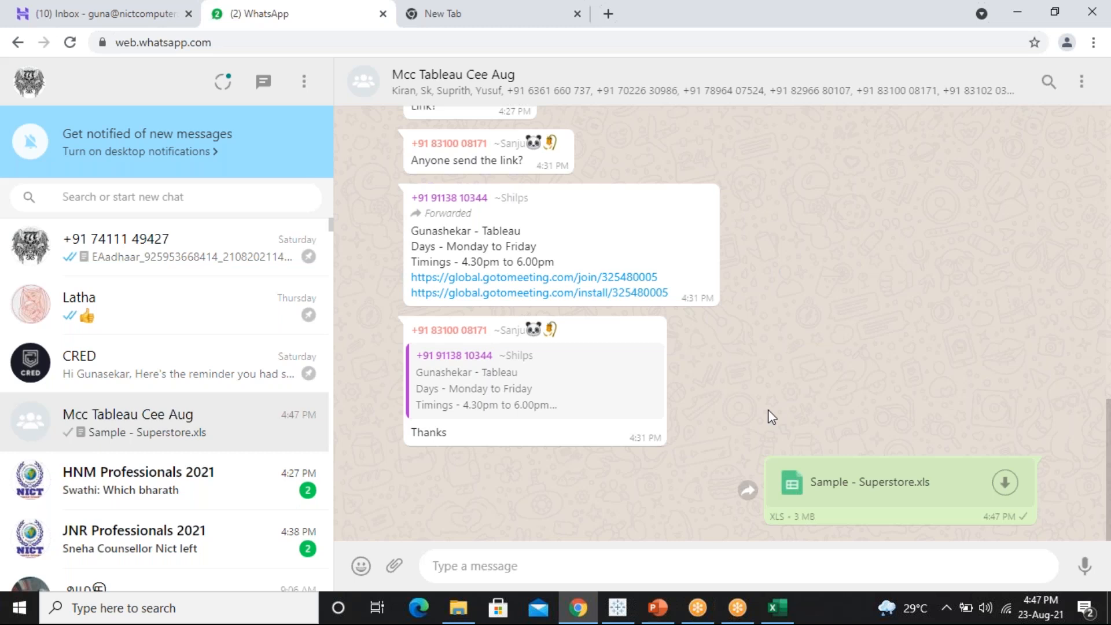
# Dismiss the browser notification prompt and minimise Chrome
pyautogui.click(221, 156)
pyautogui.click(484, 357)
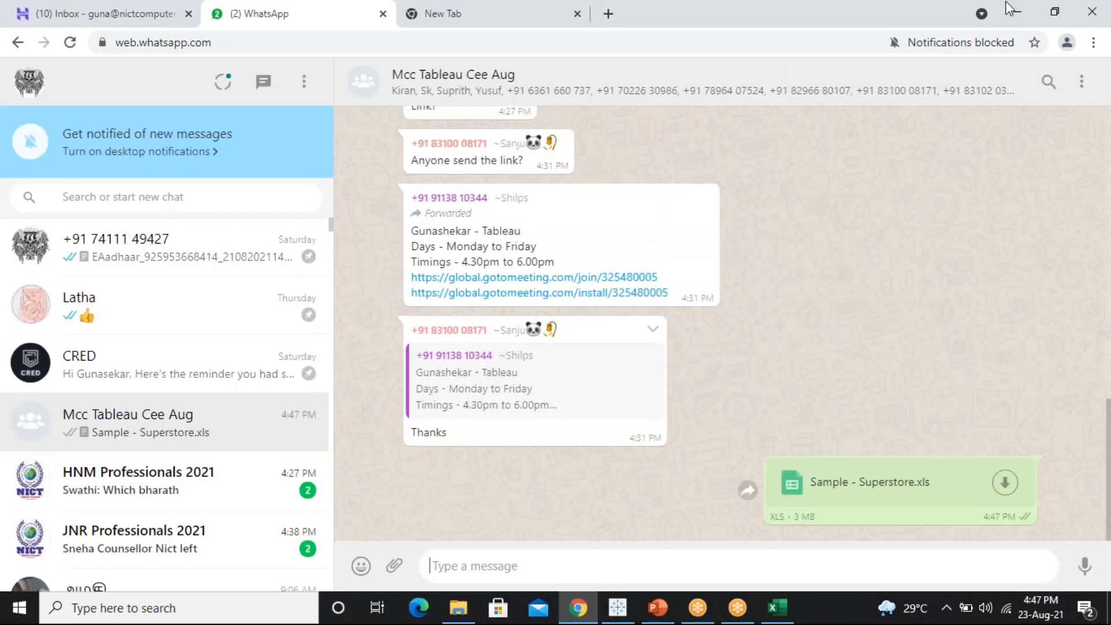
pyautogui.click(1017, 12)
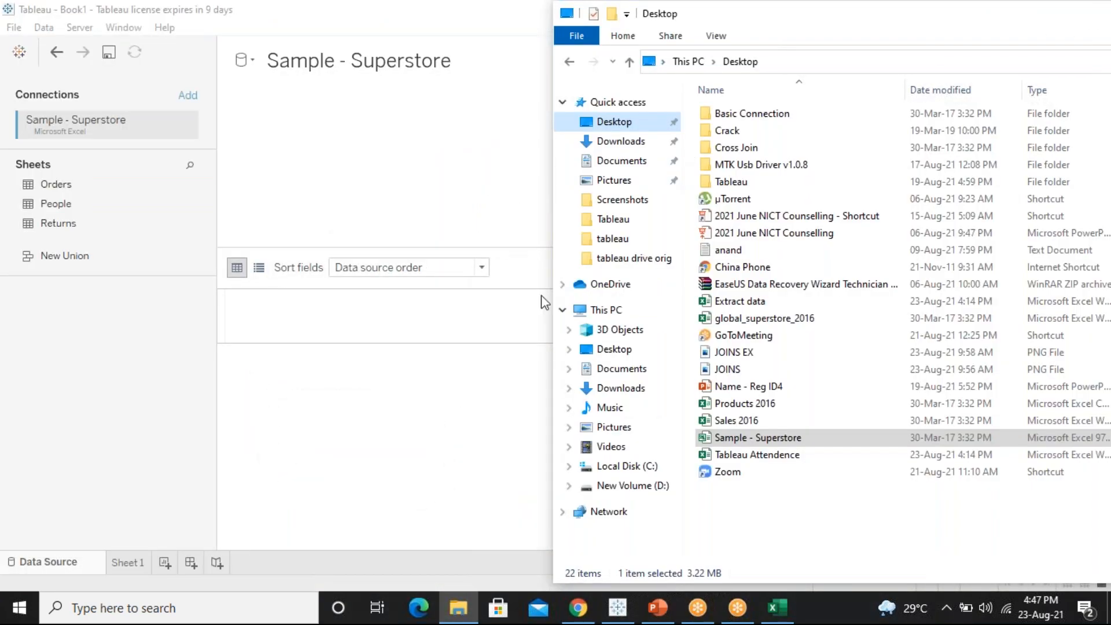
# Move aside and minimise File Explorer, bringing the Excel join examples forward
pyautogui.moveTo(789, 25); pyautogui.dragTo(133, 109)
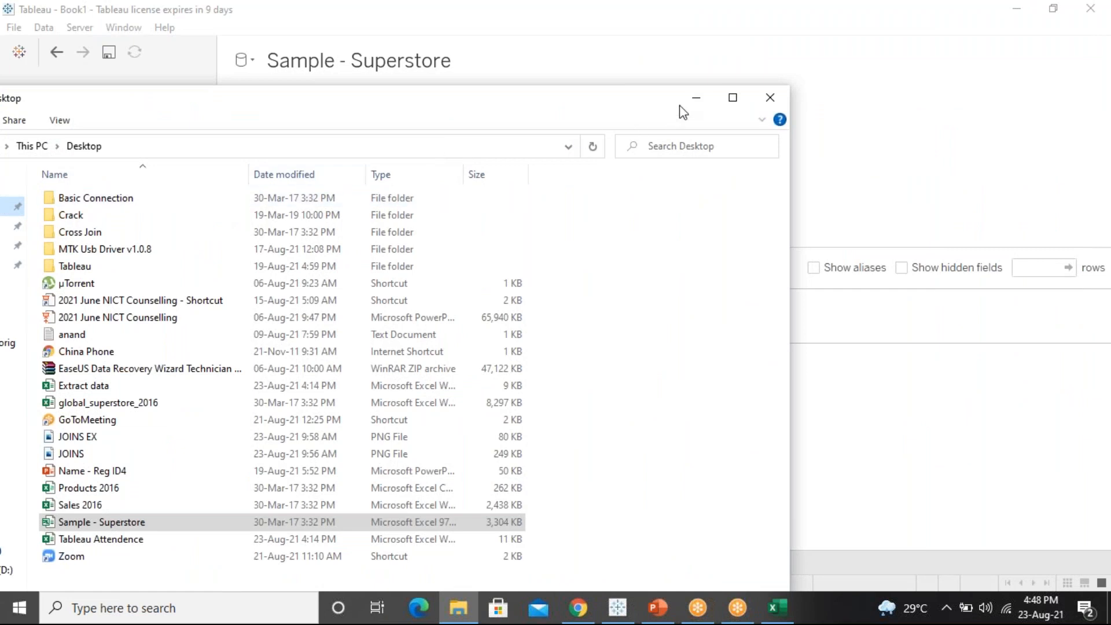
pyautogui.click(697, 99)
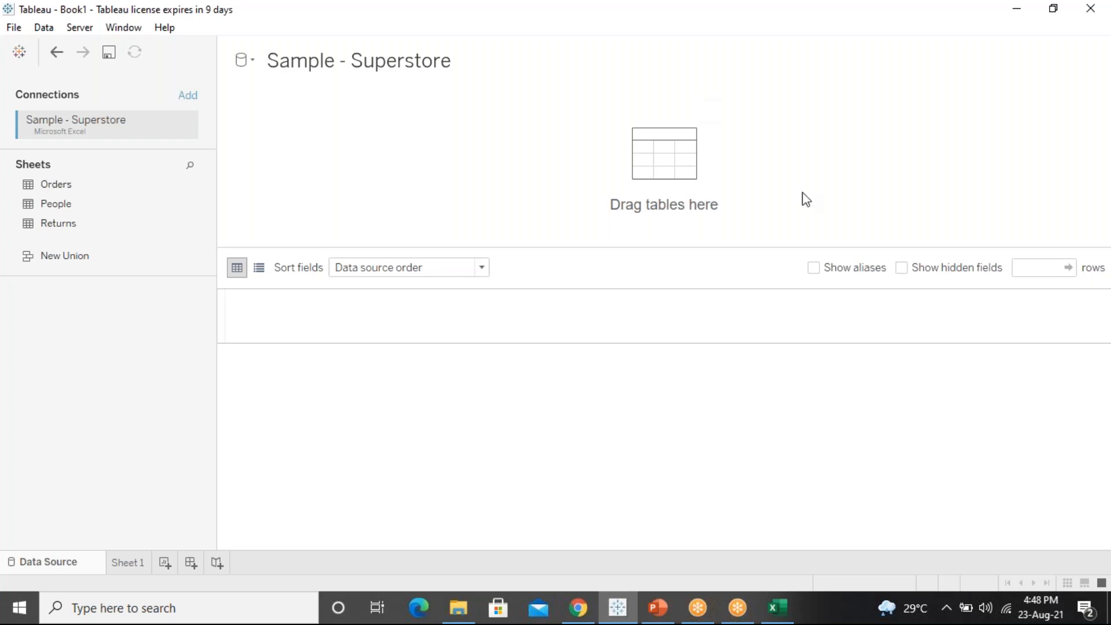
pyautogui.click(779, 608)
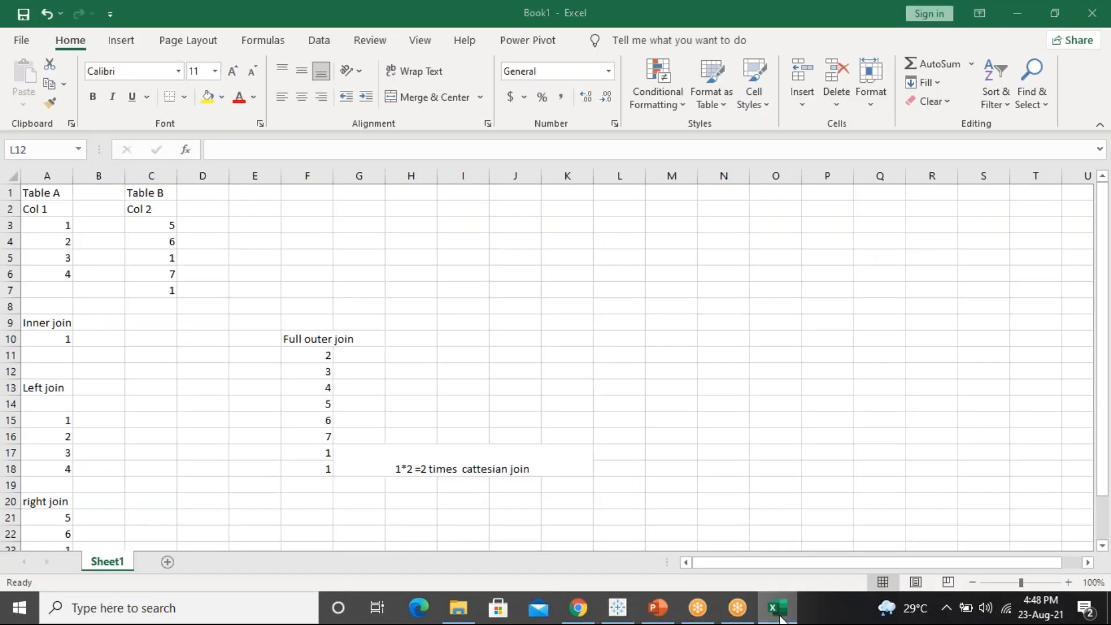
# Minimise Excel and Tableau to show slide 52 'Join and Union', then minimise PowerPoint
pyautogui.click(780, 616)
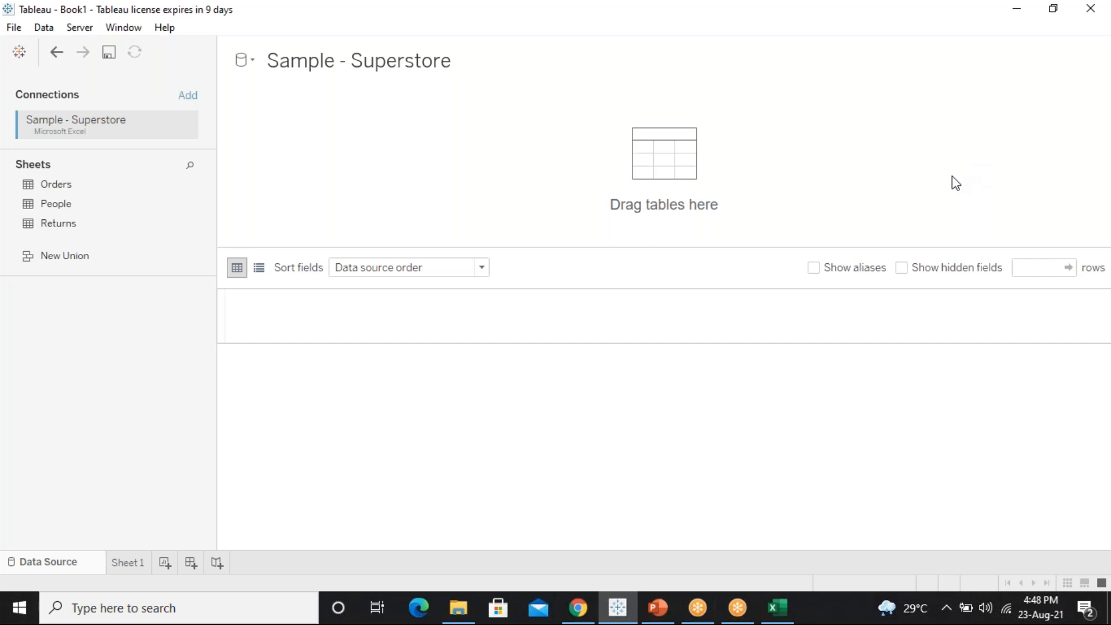
pyautogui.click(1017, 10)
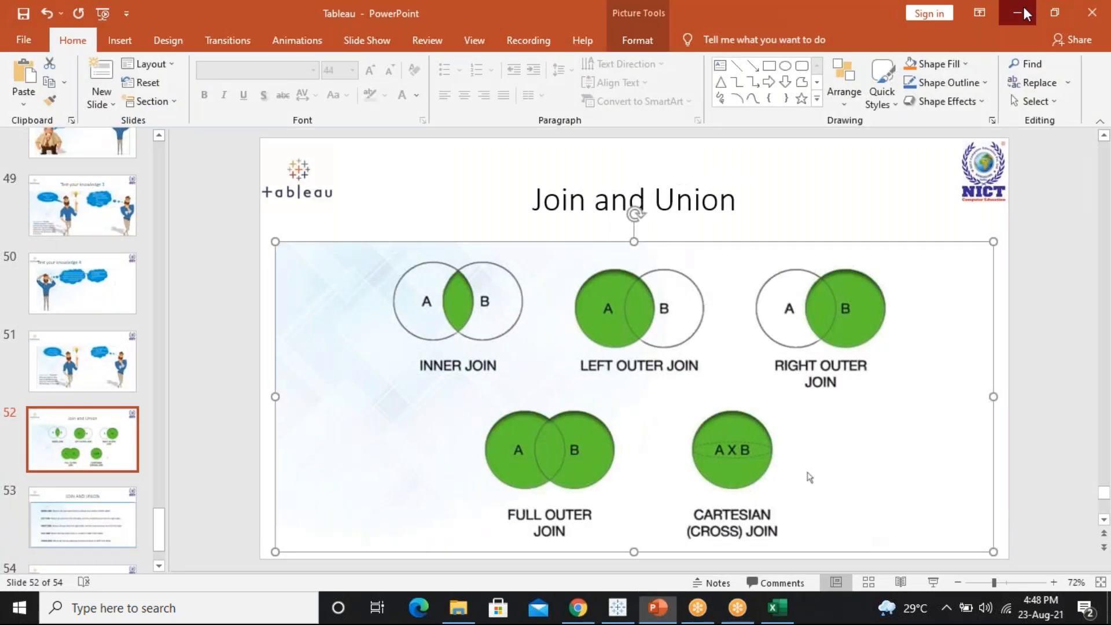
pyautogui.click(1023, 8)
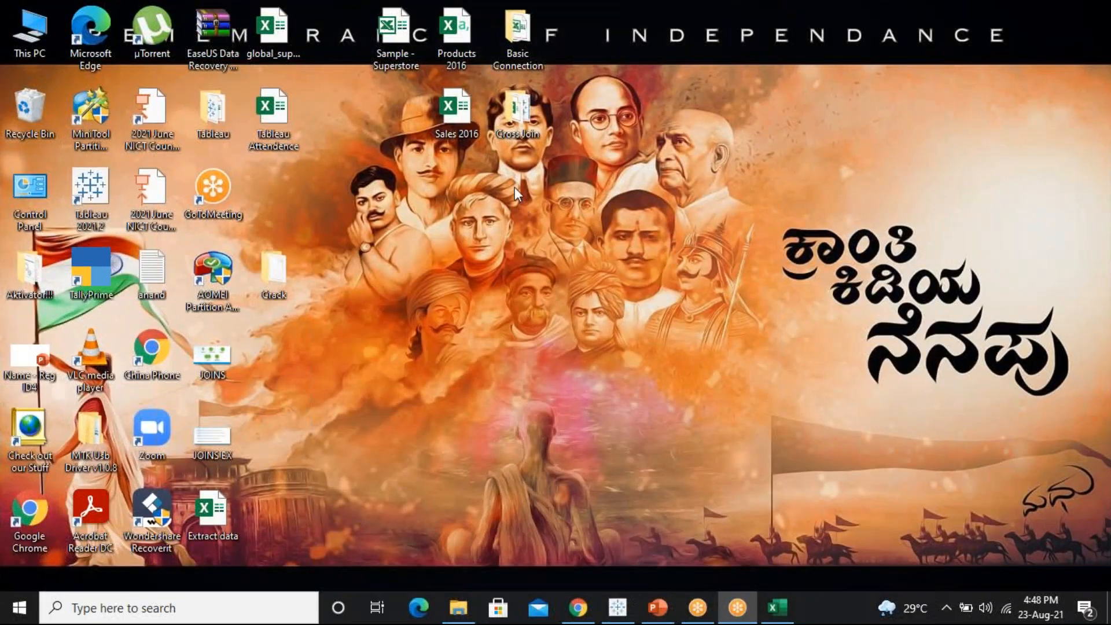
# Open the Tableau Attendence workbook and mark P in cell E2
pyautogui.doubleClick(270, 124)
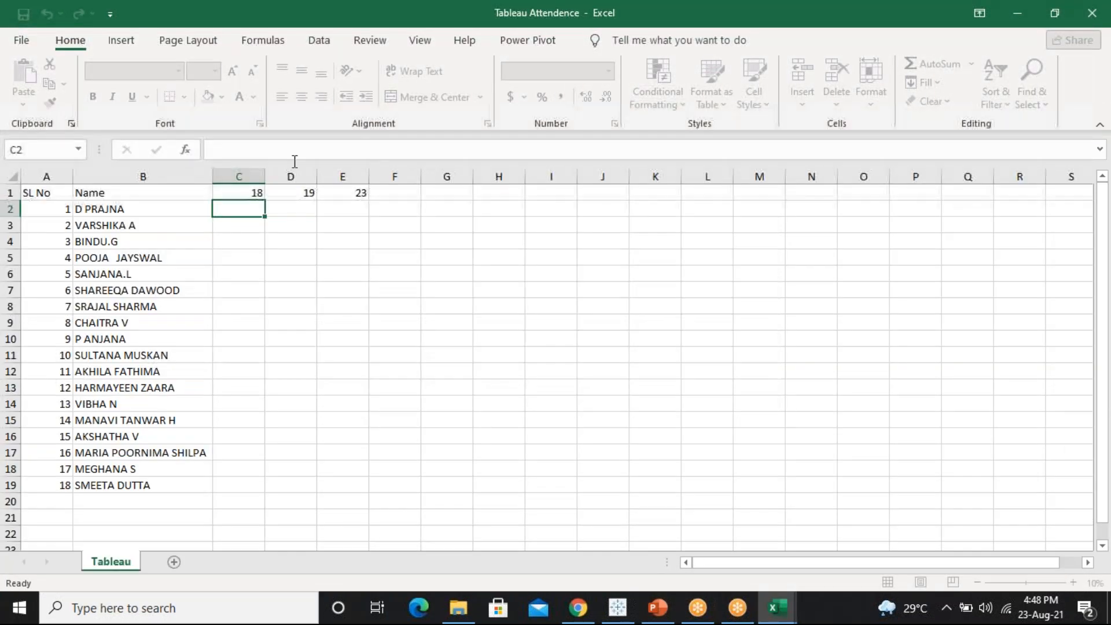
pyautogui.click(351, 207)
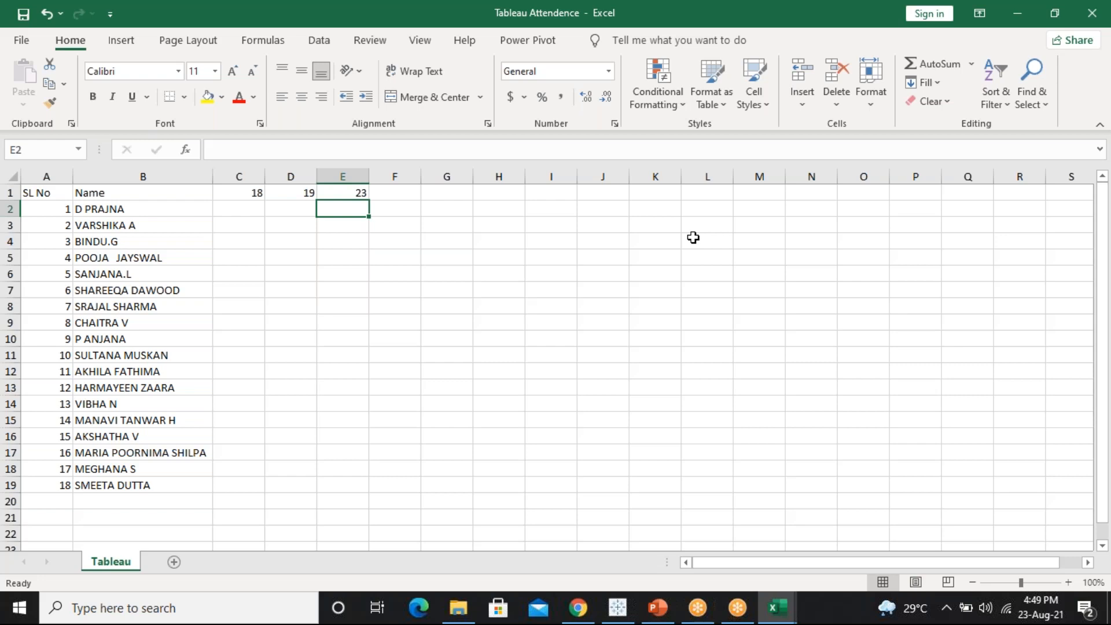
pyautogui.write('p')
pyautogui.press('BackSpace')
pyautogui.write('P')
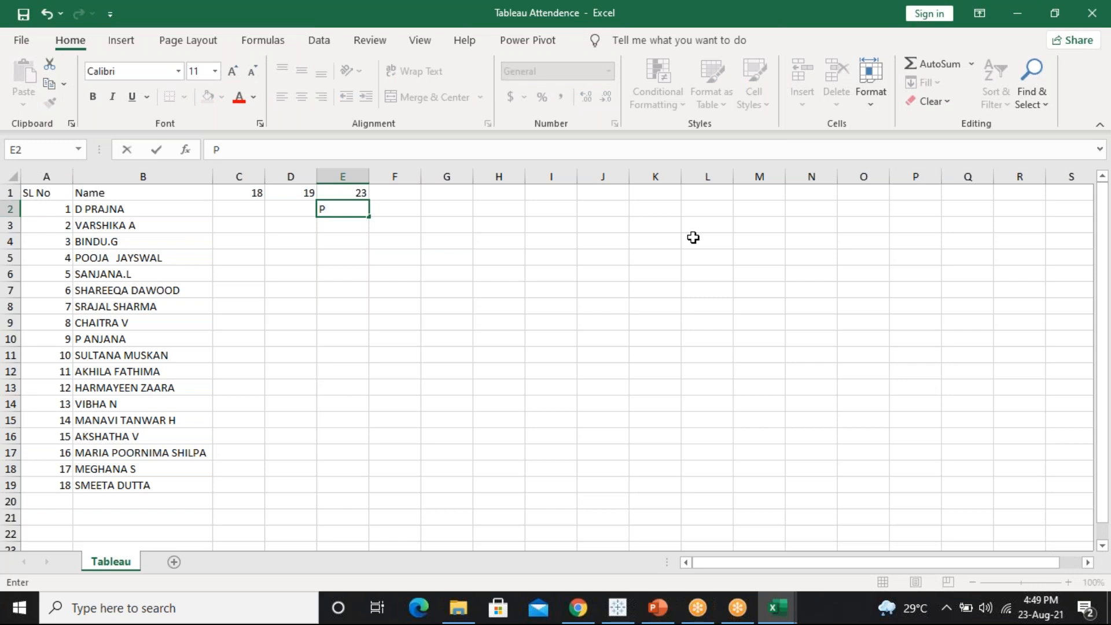
pyautogui.press('Return')
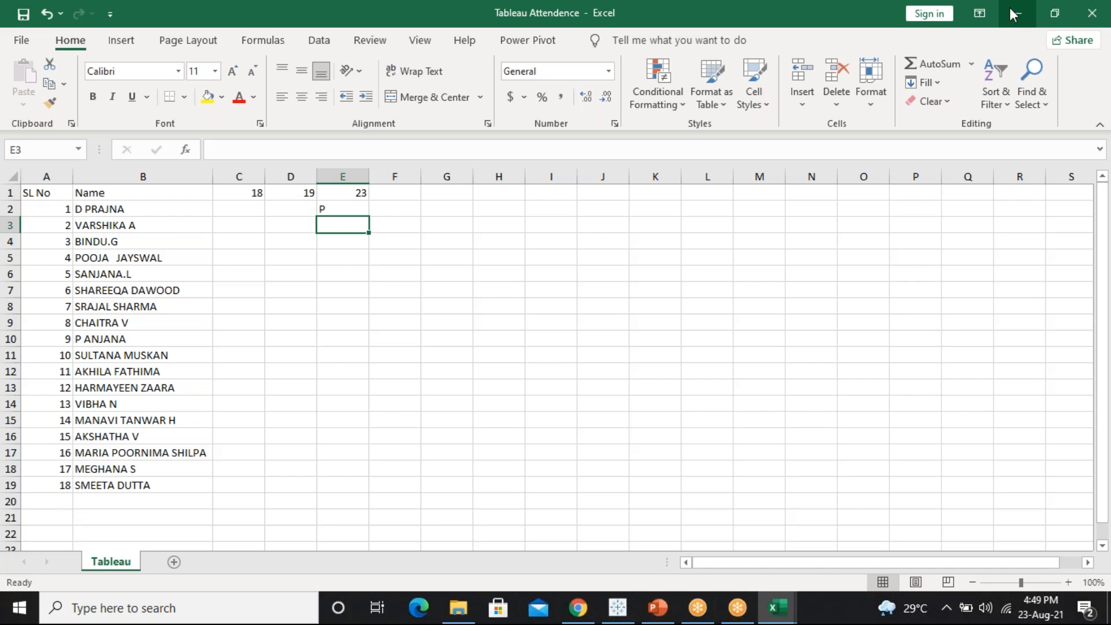
# Select the student names in column B, then minimise the attendance workbook
pyautogui.click(345, 485)
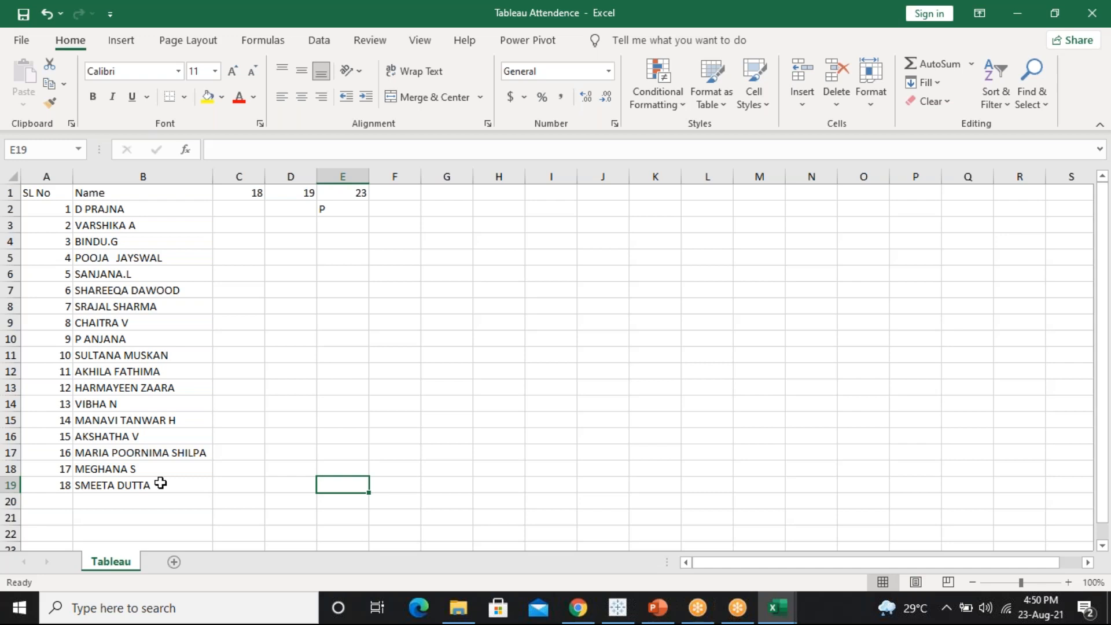
pyautogui.click(132, 410)
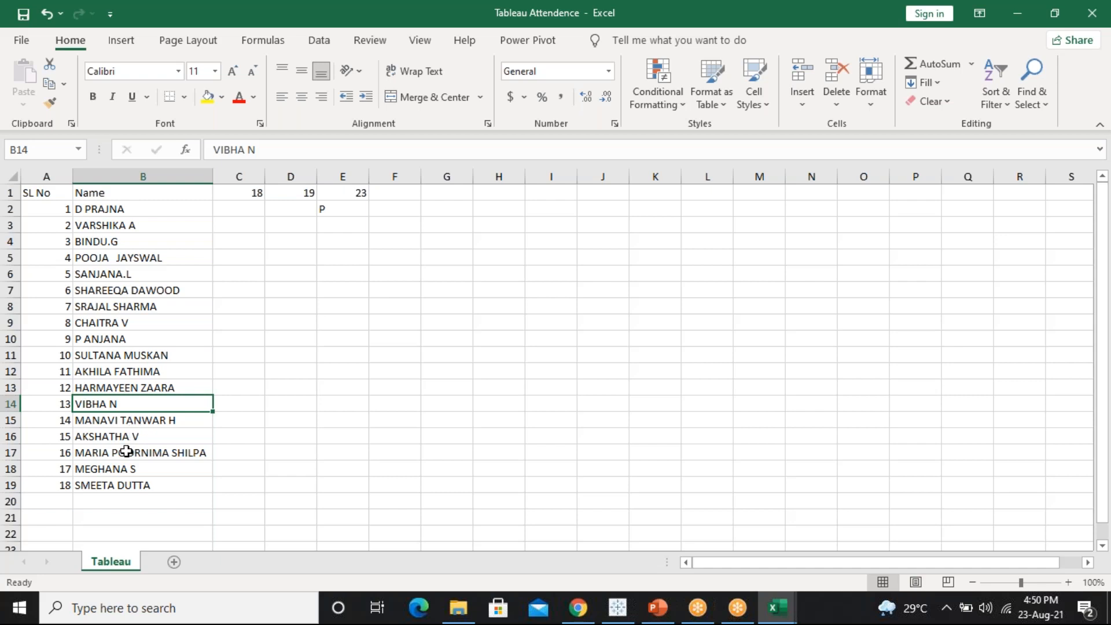
pyautogui.moveTo(131, 516); pyautogui.dragTo(161, 209)
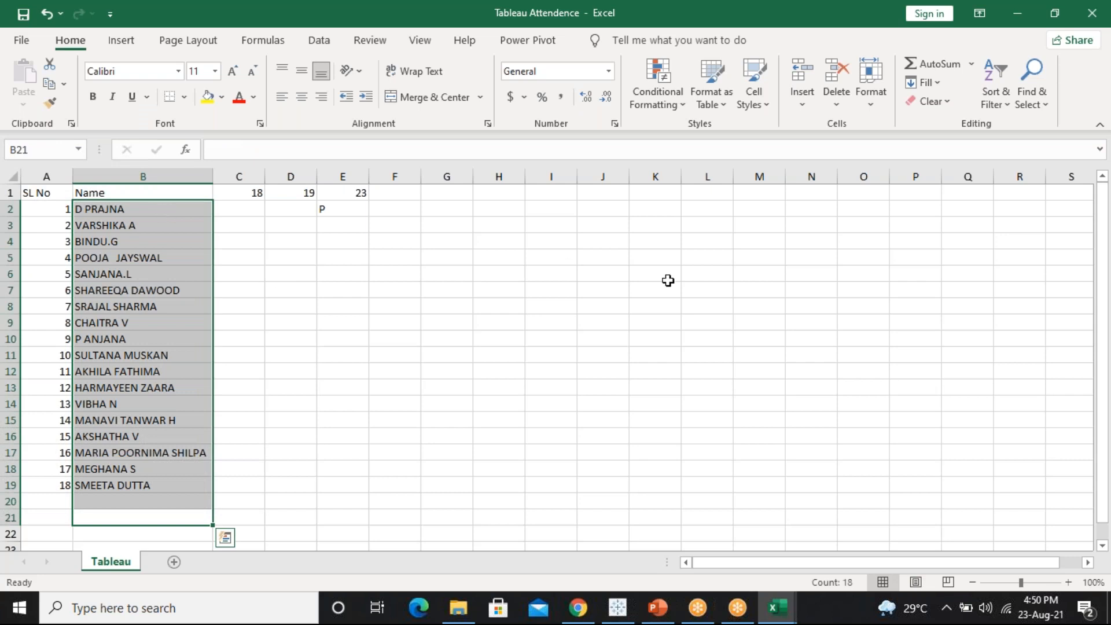
pyautogui.click(963, 232)
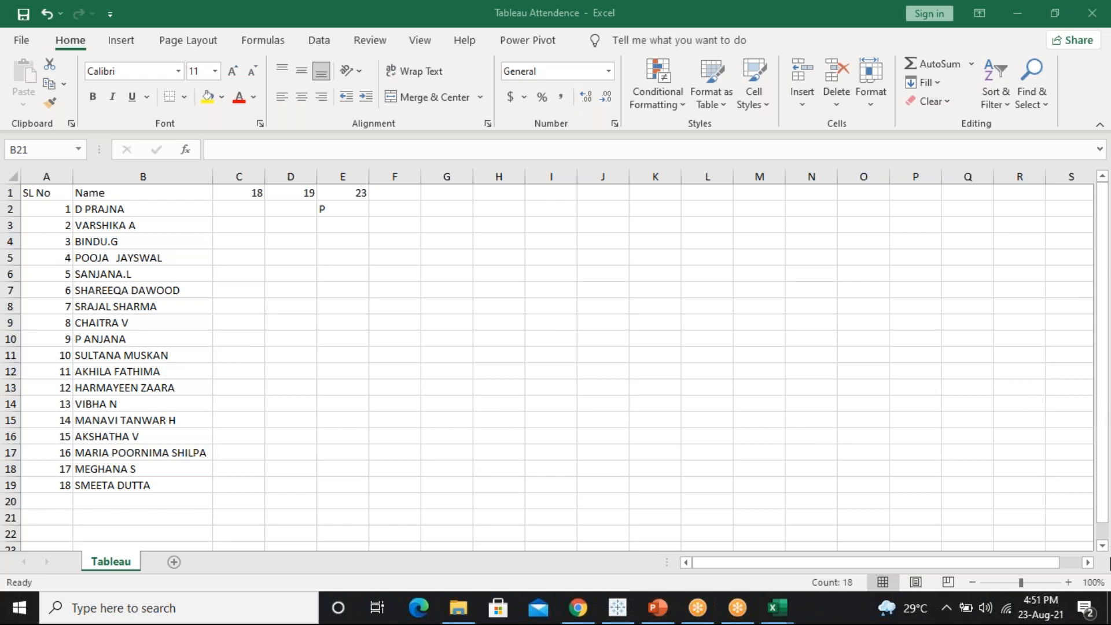
pyautogui.click(658, 333)
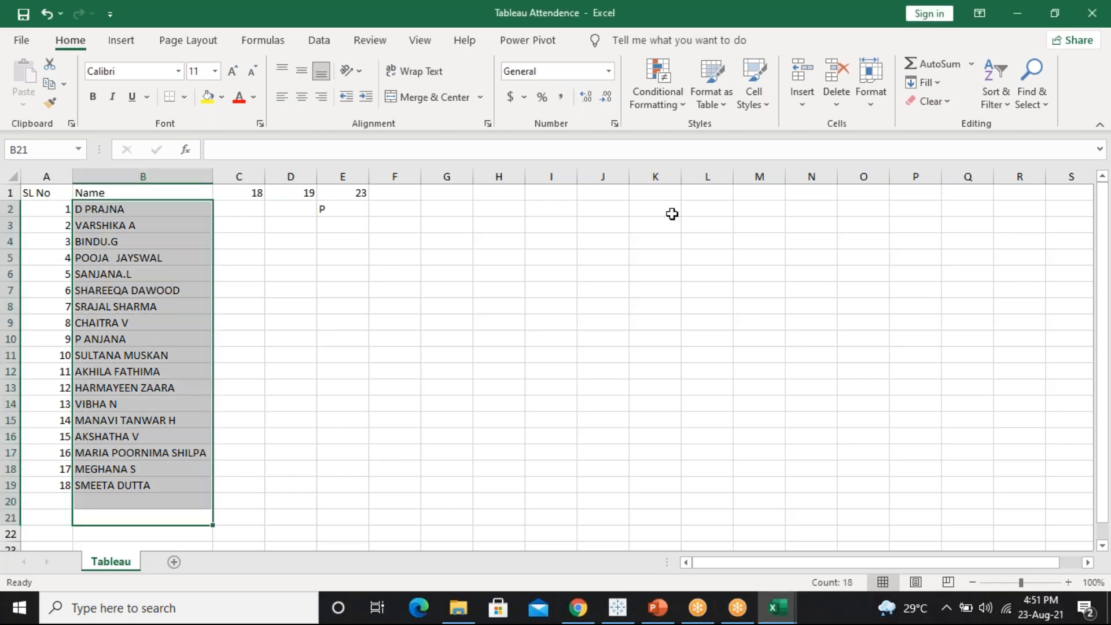
pyautogui.click(1019, 11)
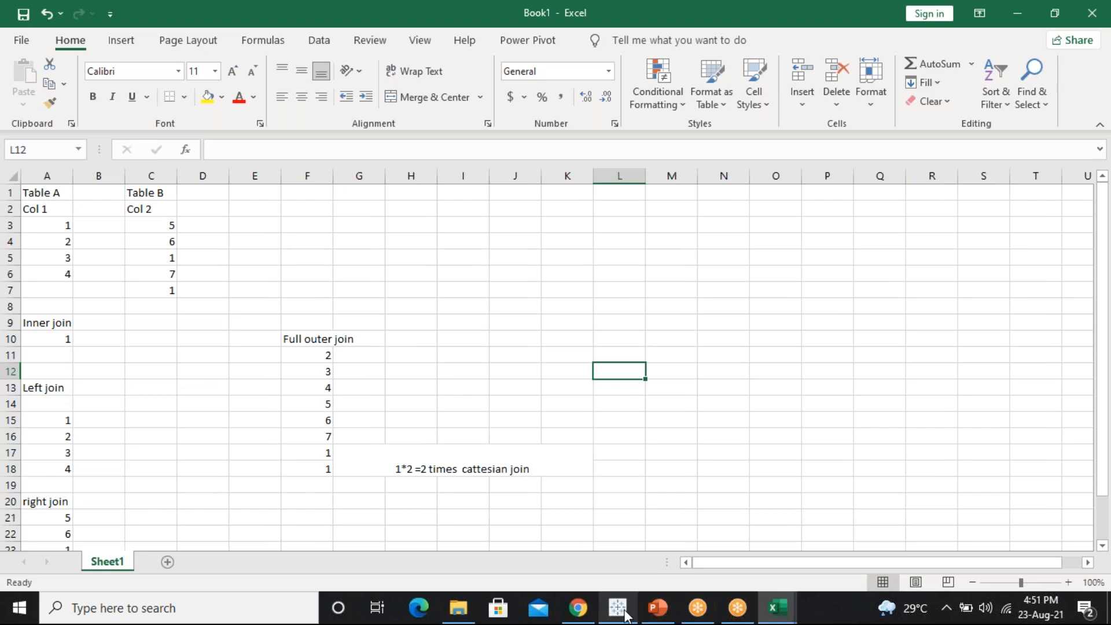
# Place Orders on the canvas, open it to show its single table, and preview its 9,994 rows
pyautogui.click(632, 612)
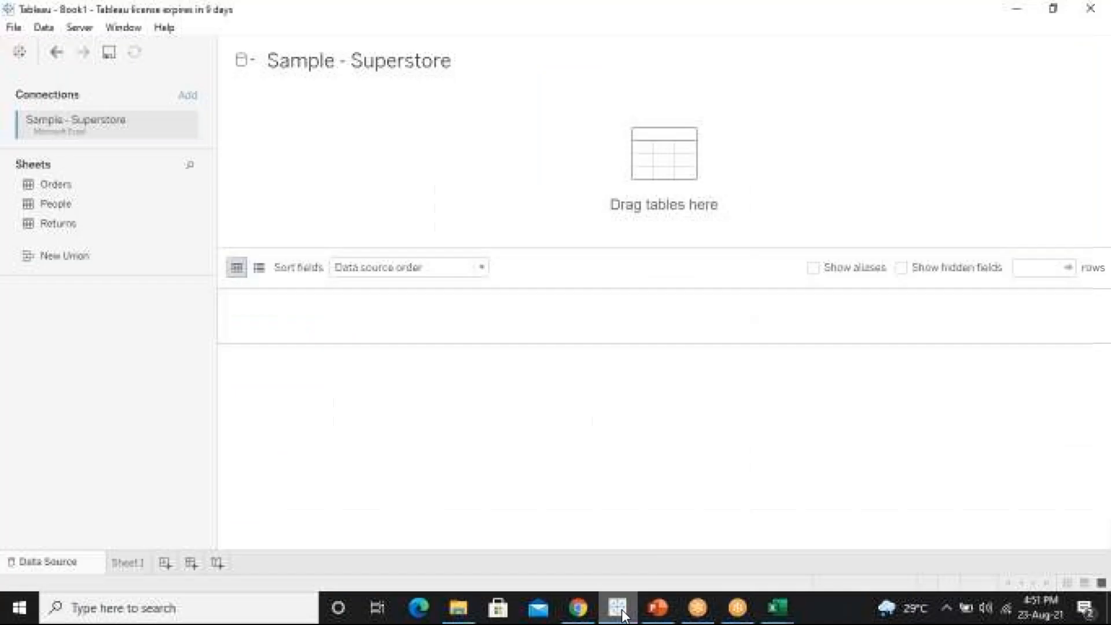
pyautogui.click(71, 184)
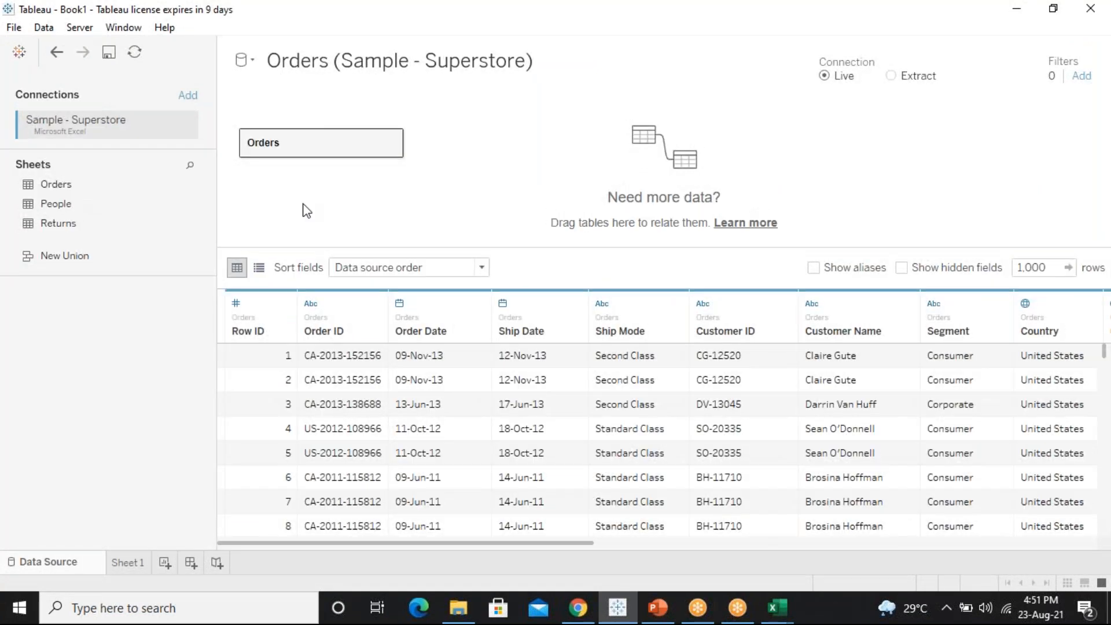
pyautogui.doubleClick(359, 147)
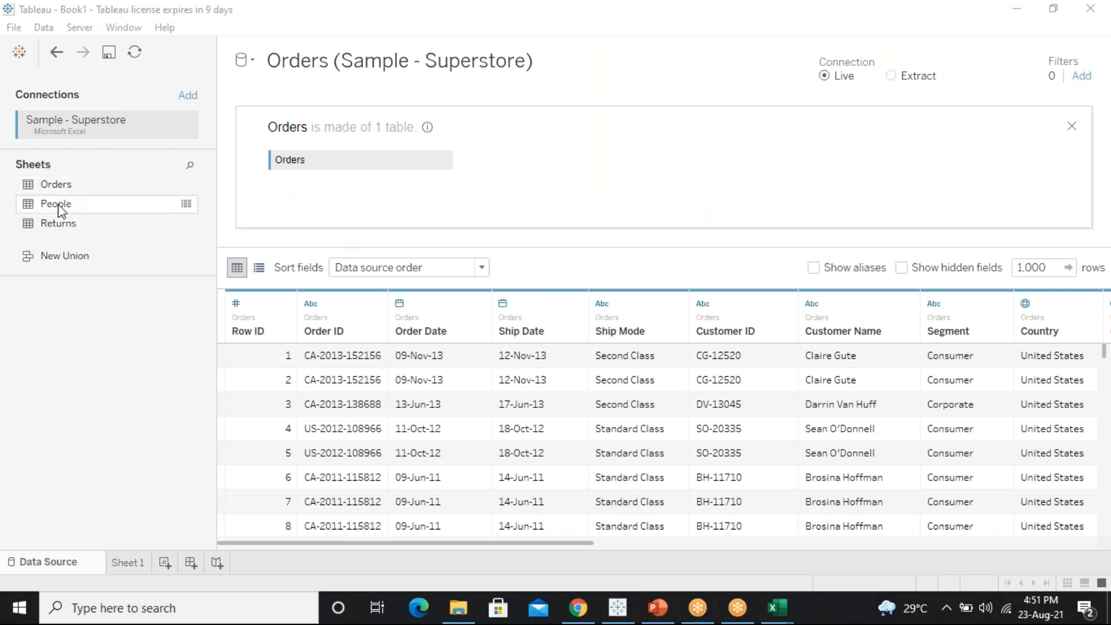
pyautogui.moveTo(60, 209)
pyautogui.mouseDown()
pyautogui.moveTo(136, 220)
pyautogui.moveTo(75, 207)
pyautogui.mouseUp()
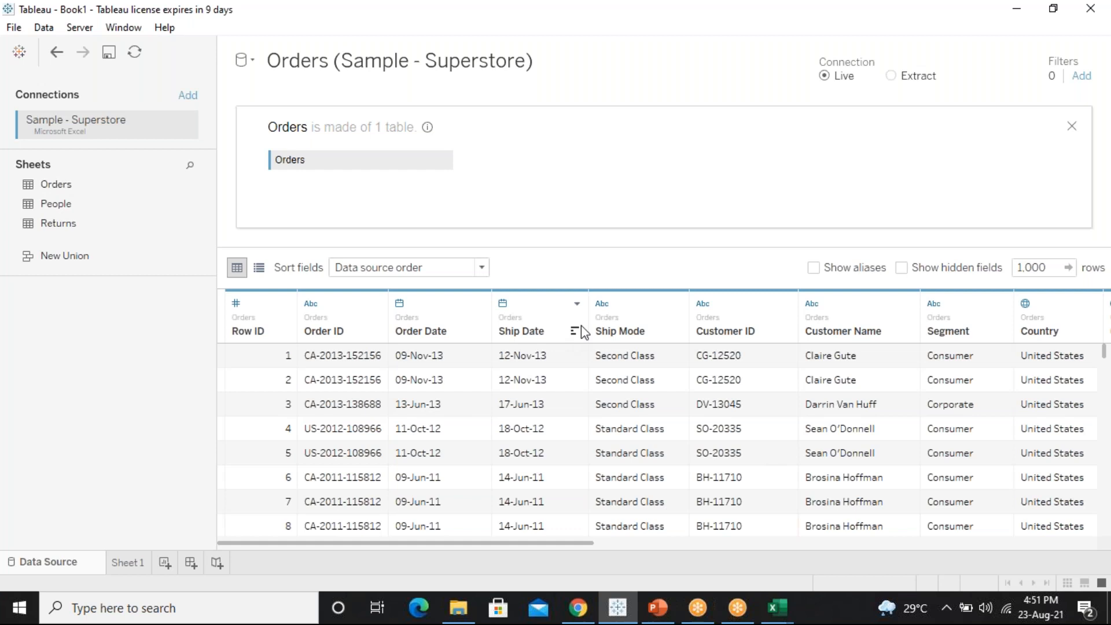
pyautogui.moveTo(441, 548); pyautogui.dragTo(93, 211)
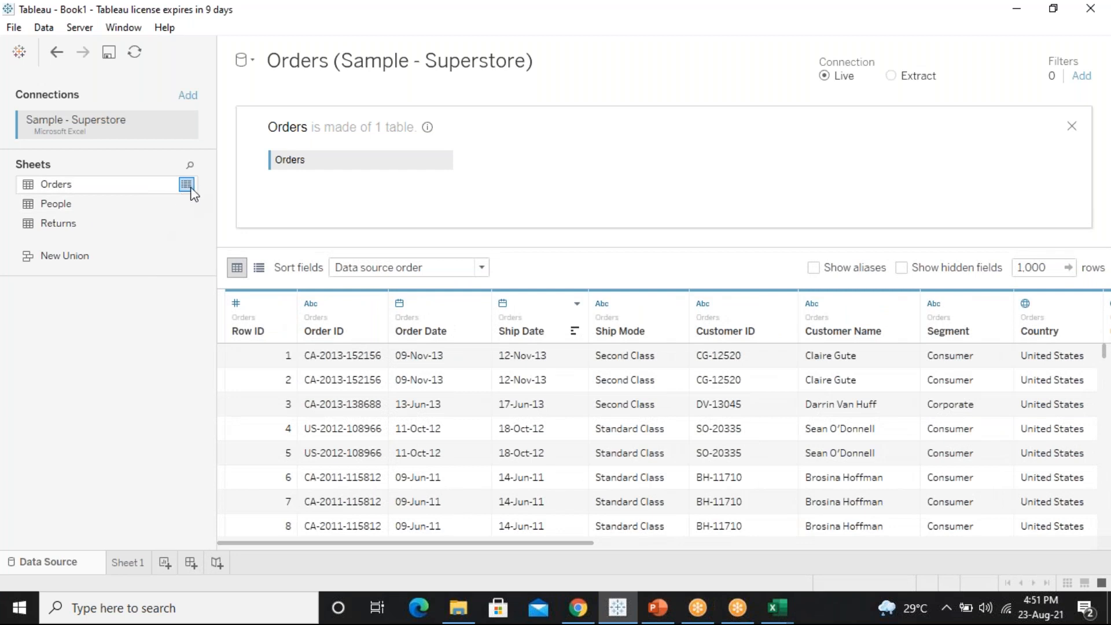
pyautogui.click(187, 185)
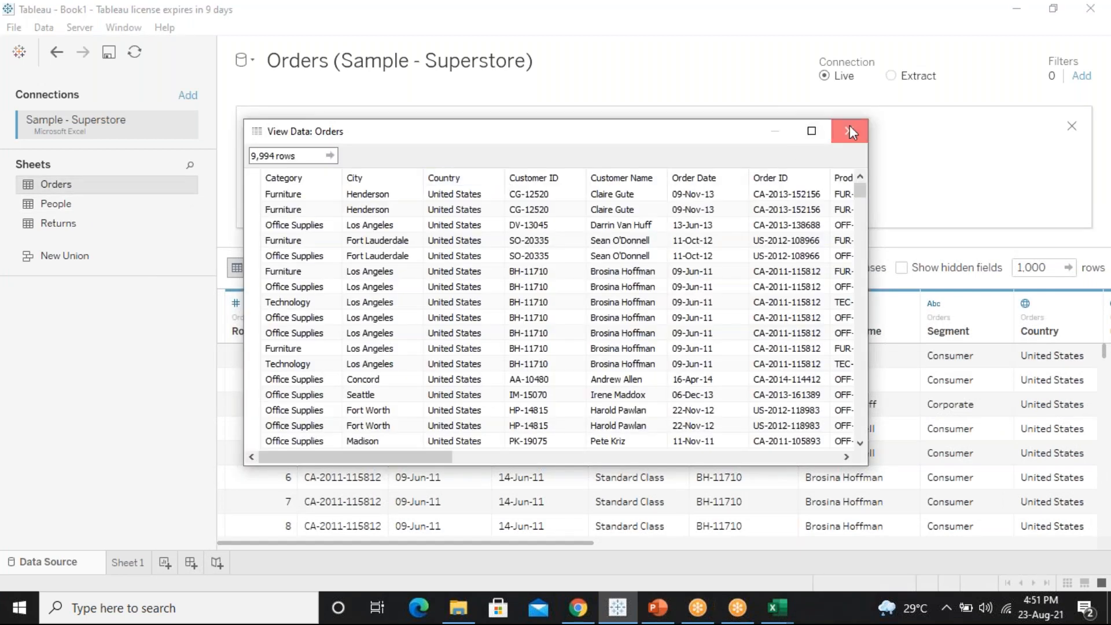
pyautogui.click(850, 128)
pyautogui.moveTo(186, 185)
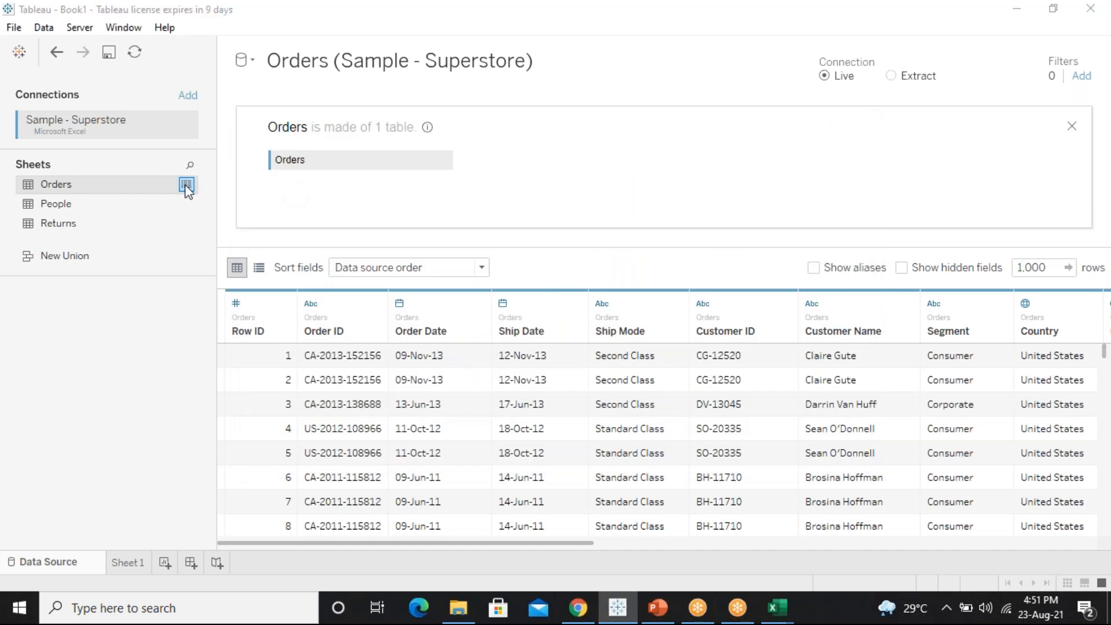
pyautogui.click(186, 185)
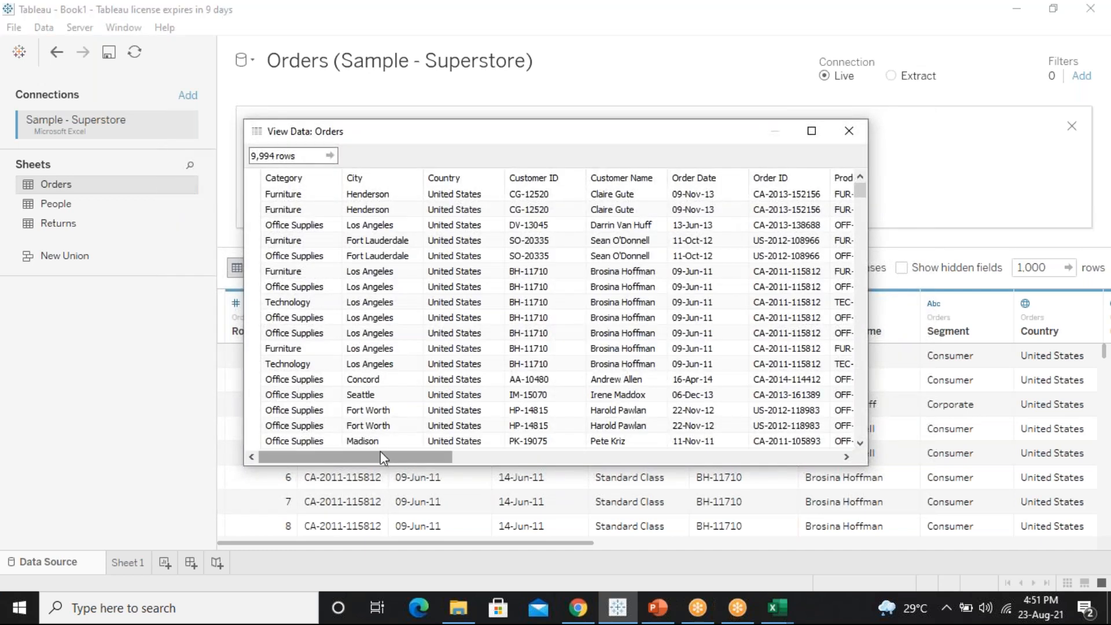
pyautogui.moveTo(380, 453); pyautogui.dragTo(469, 418)
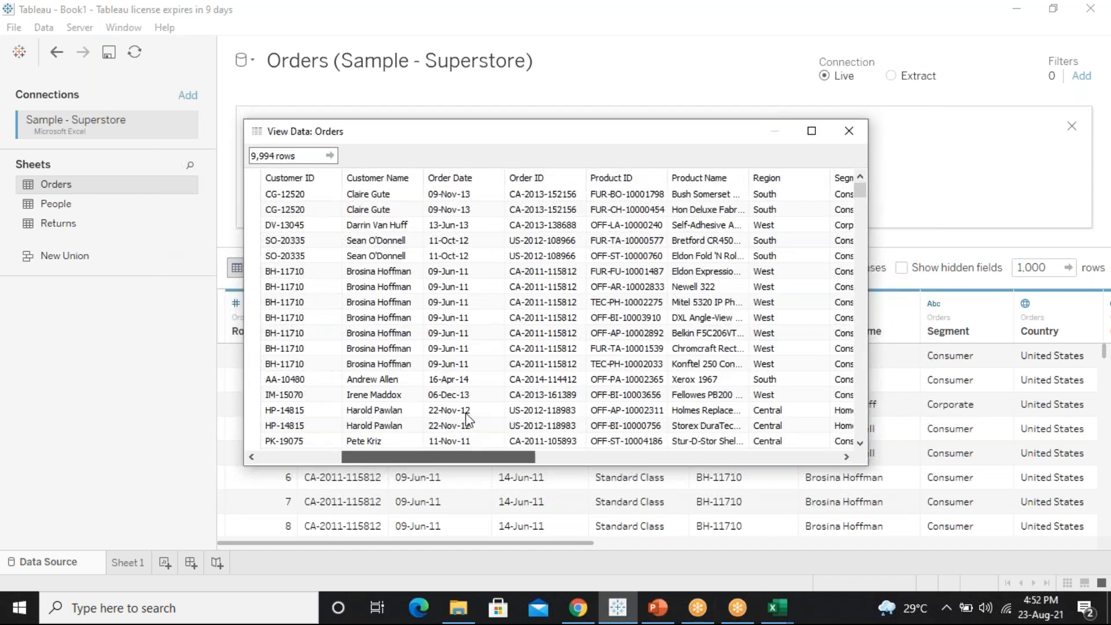
pyautogui.click(534, 175)
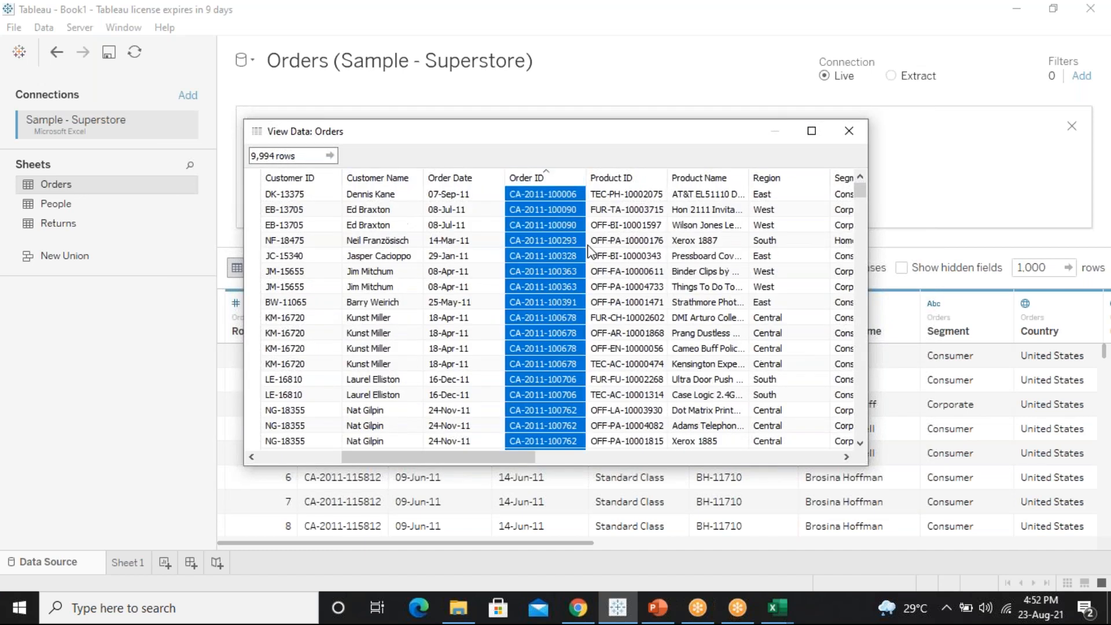
pyautogui.click(849, 131)
pyautogui.click(185, 185)
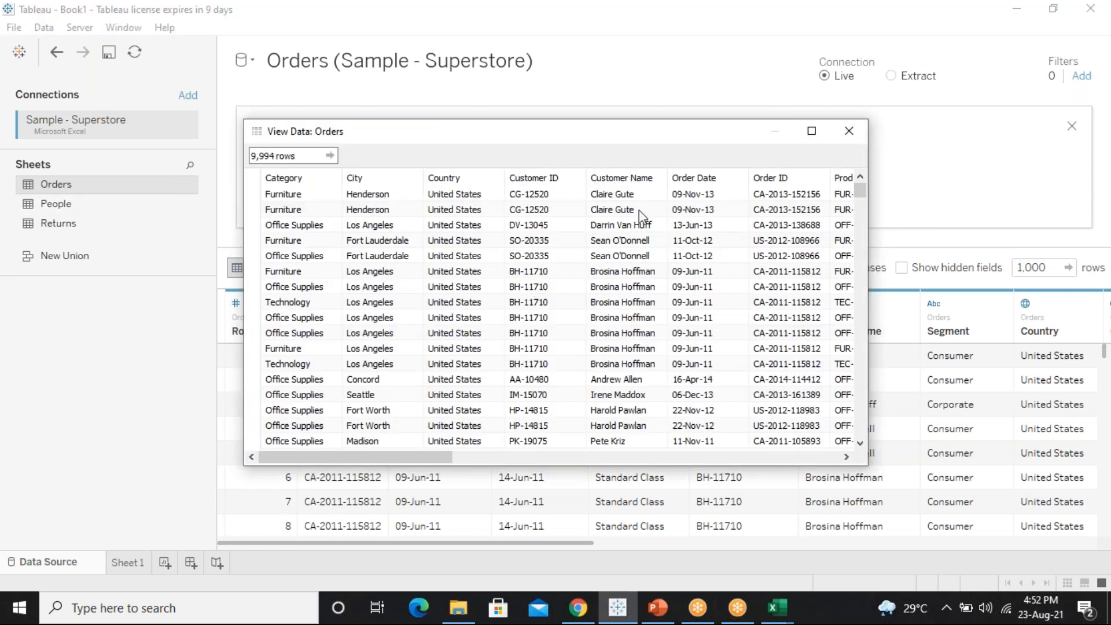
pyautogui.click(863, 140)
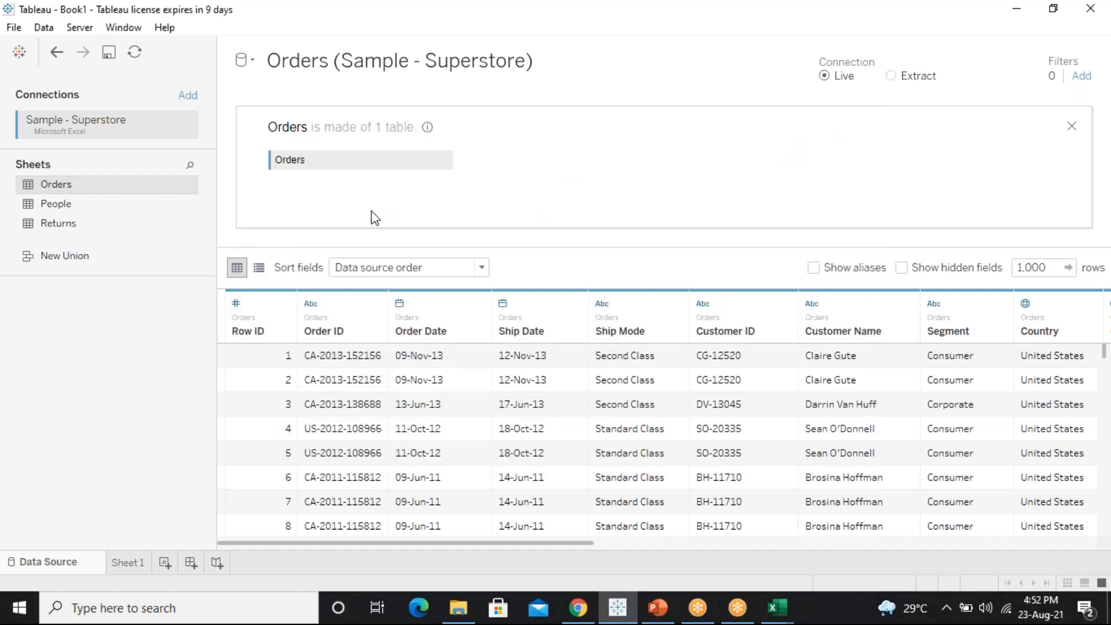
pyautogui.click(68, 207)
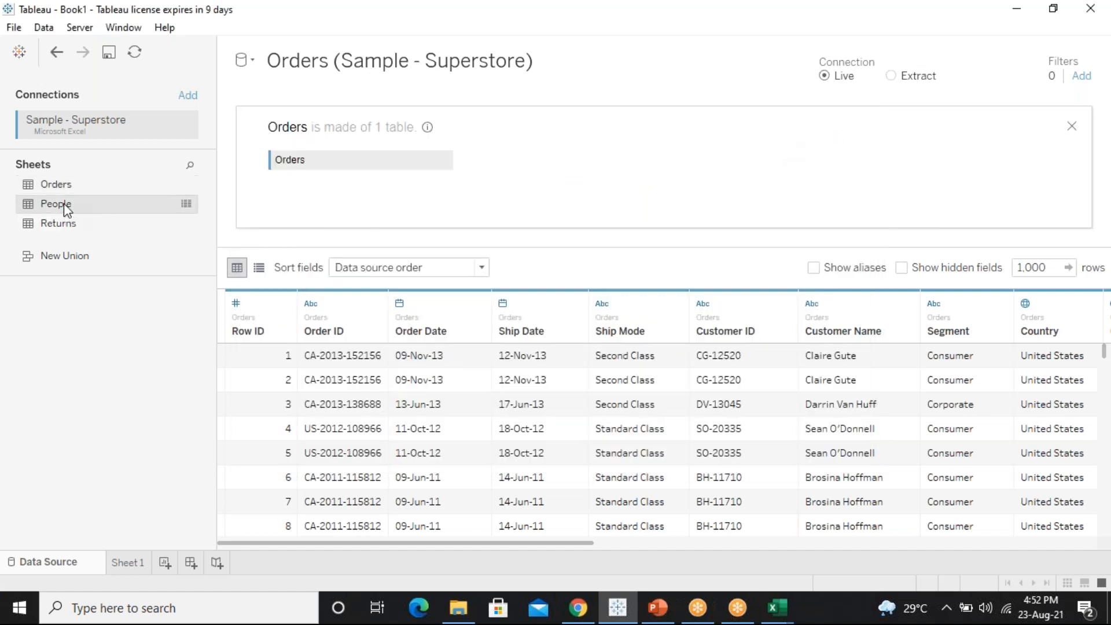
pyautogui.moveTo(67, 209); pyautogui.dragTo(485, 165)
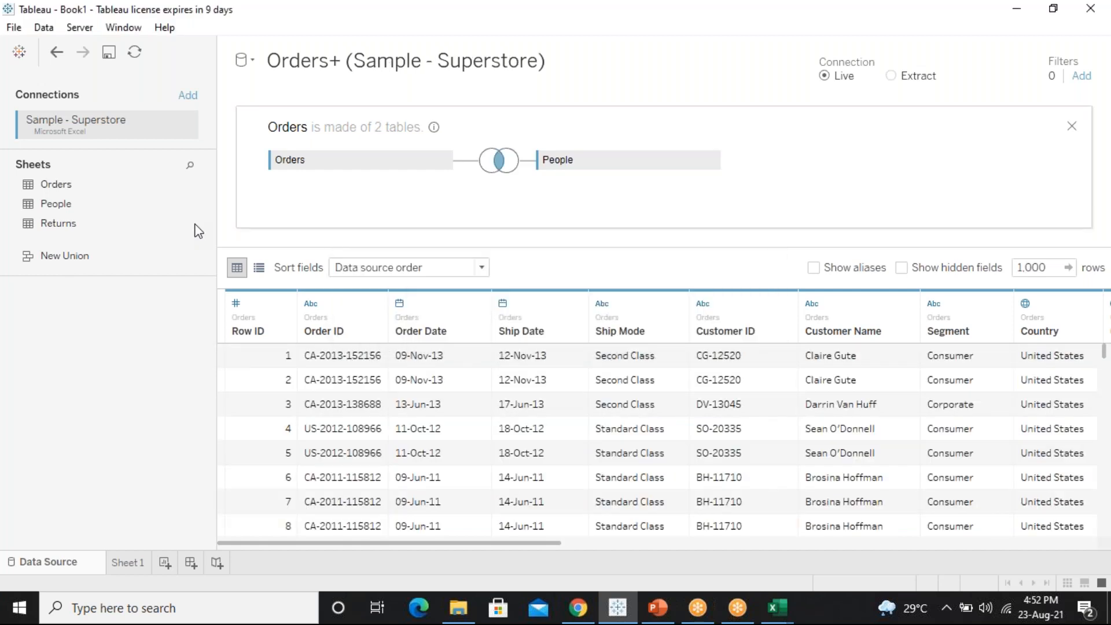
pyautogui.click(501, 167)
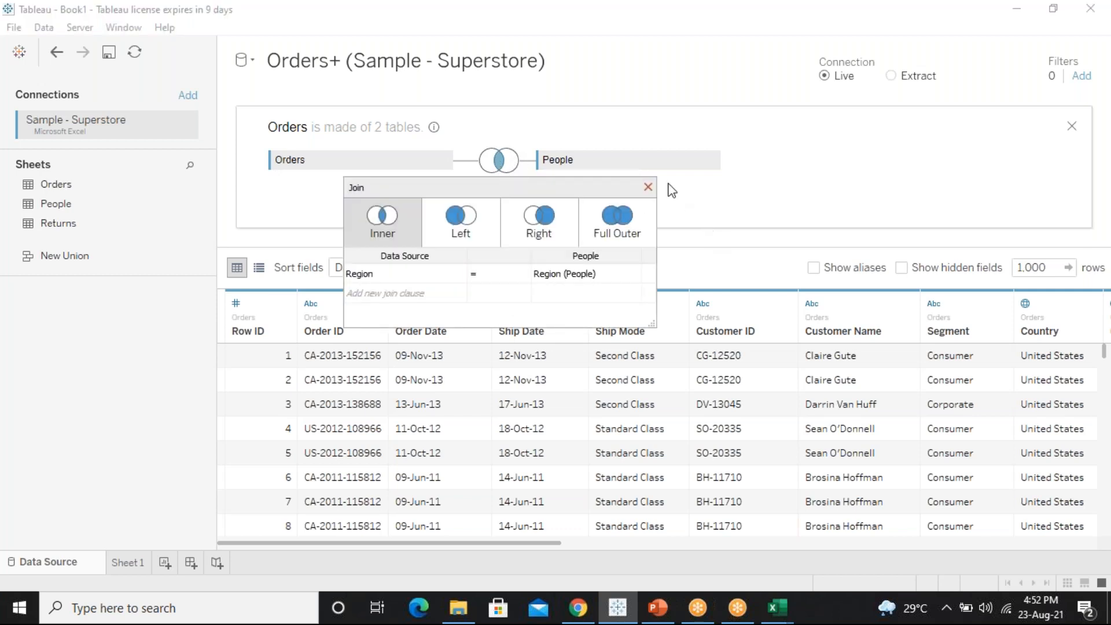
pyautogui.click(648, 187)
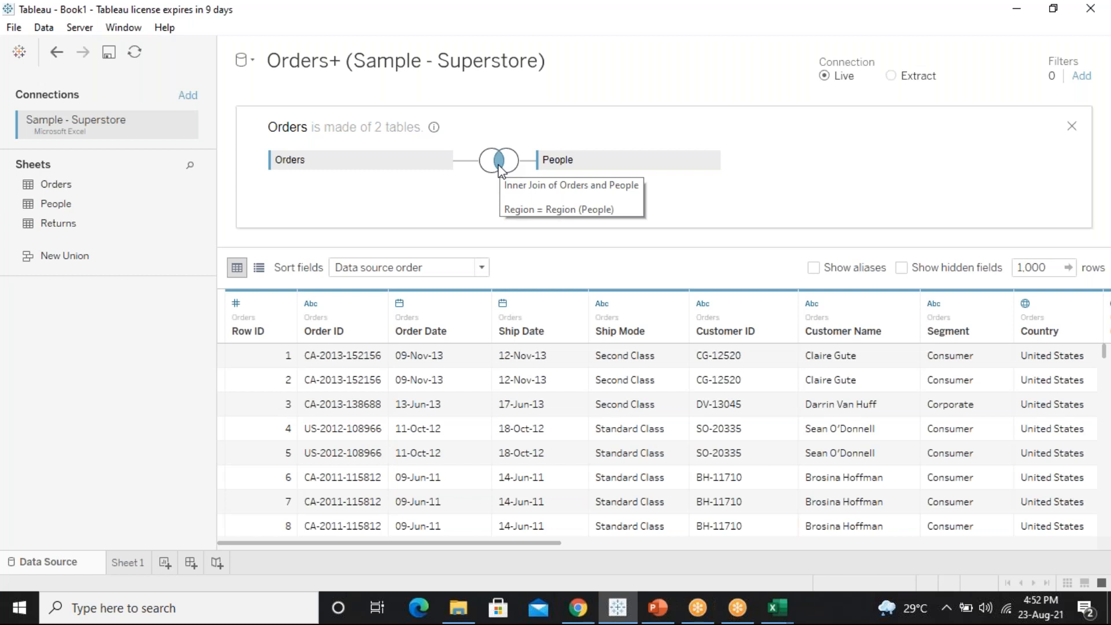
pyautogui.click(711, 161)
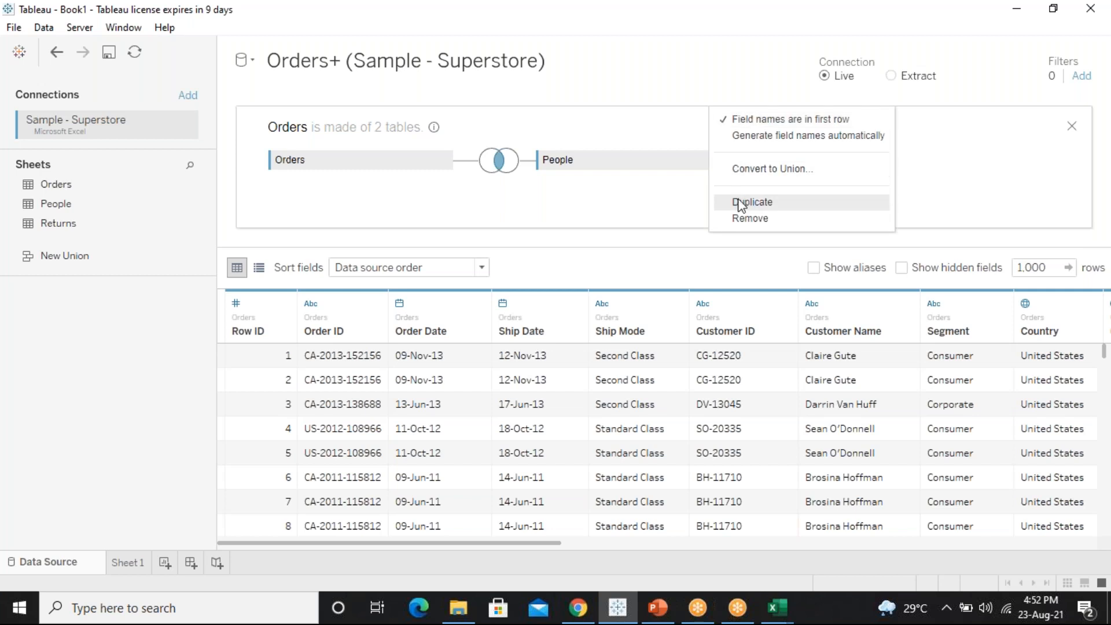
pyautogui.click(746, 218)
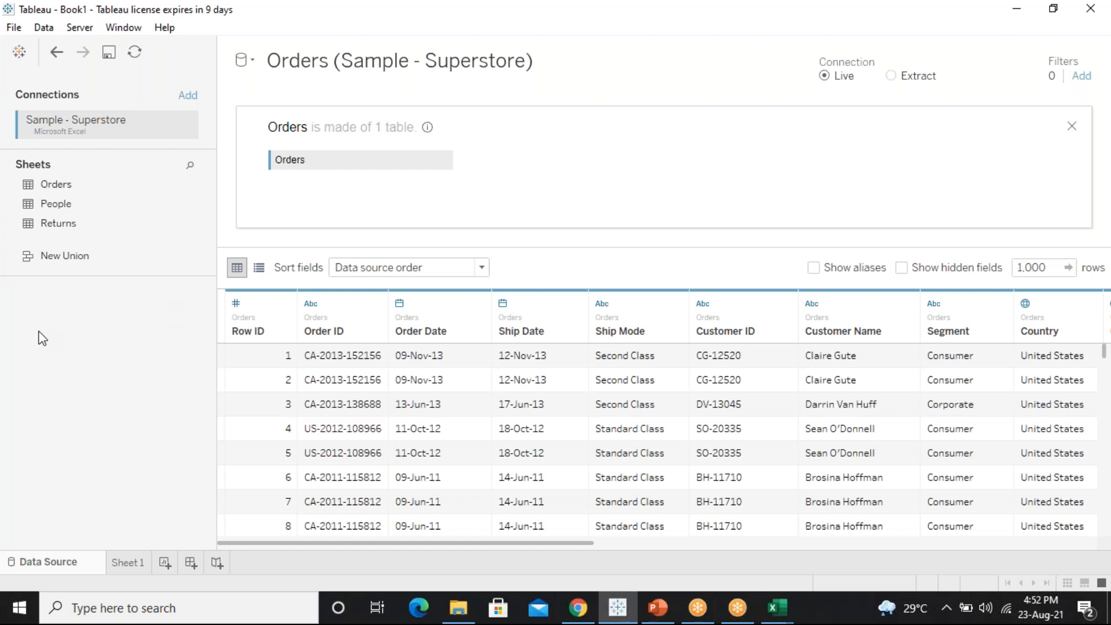
# Reopen the Orders table's physical-table view through its dropdown's Open option
pyautogui.click(1072, 126)
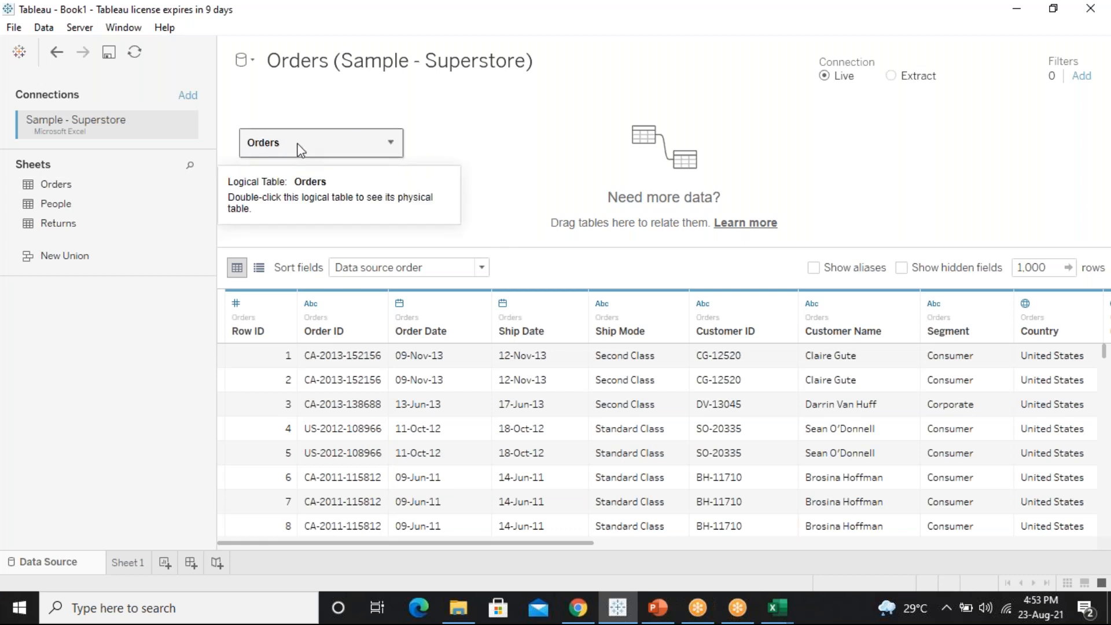
pyautogui.click(392, 144)
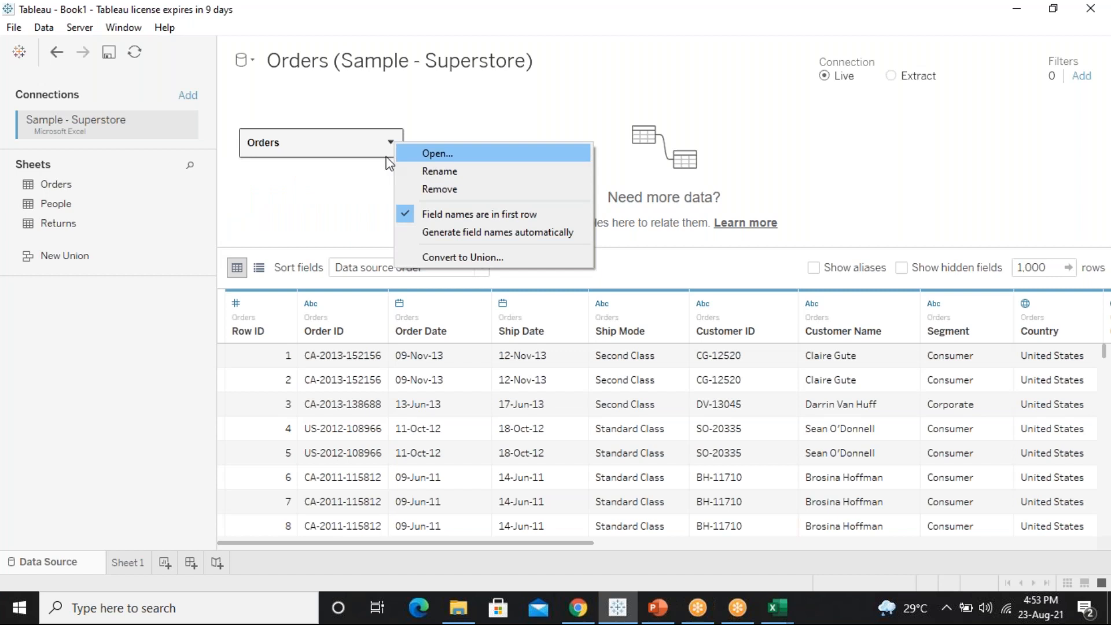
pyautogui.doubleClick(350, 150)
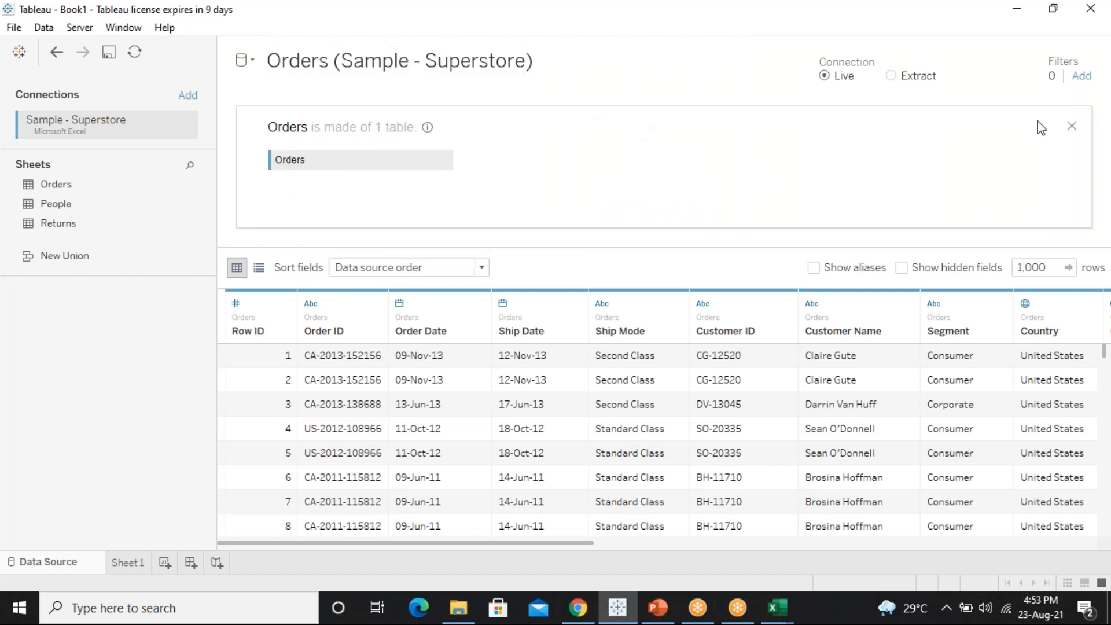
pyautogui.click(1073, 126)
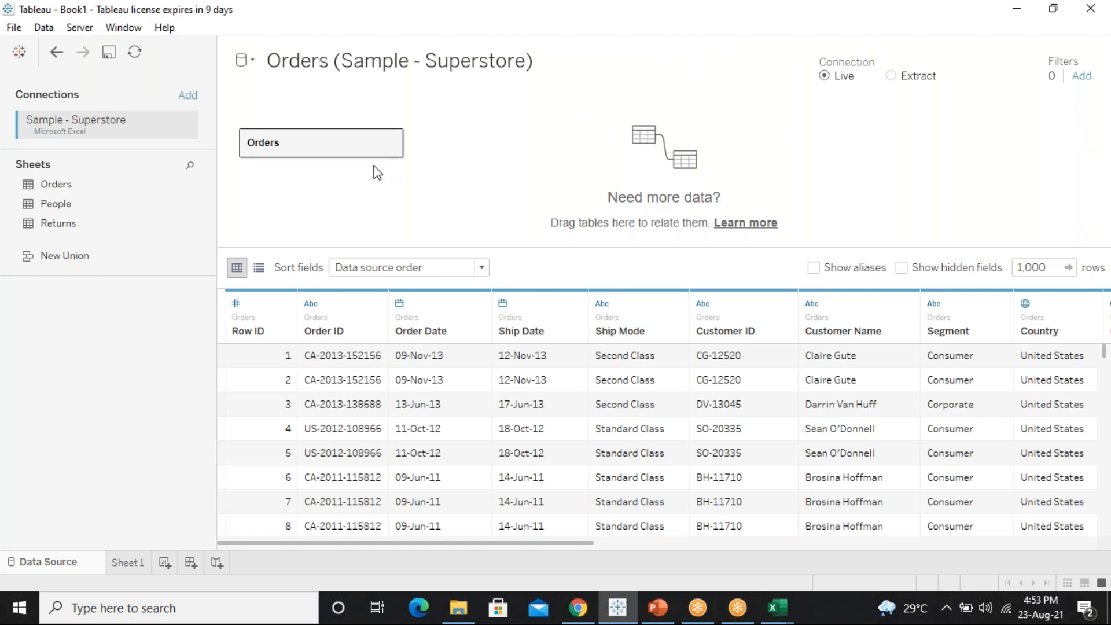
pyautogui.click(393, 145)
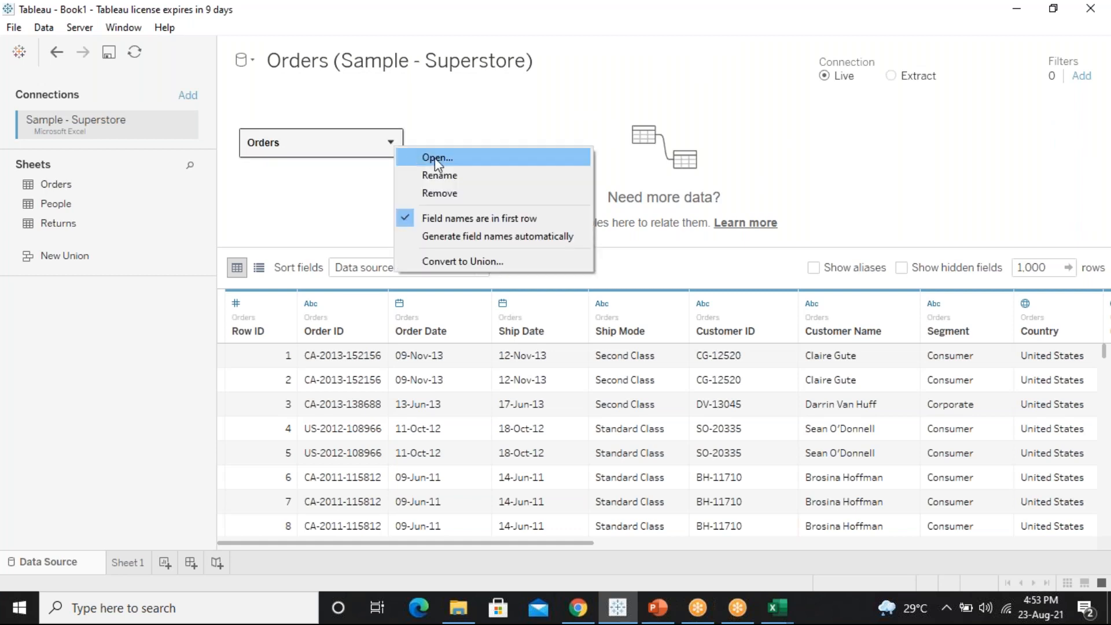
pyautogui.click(436, 158)
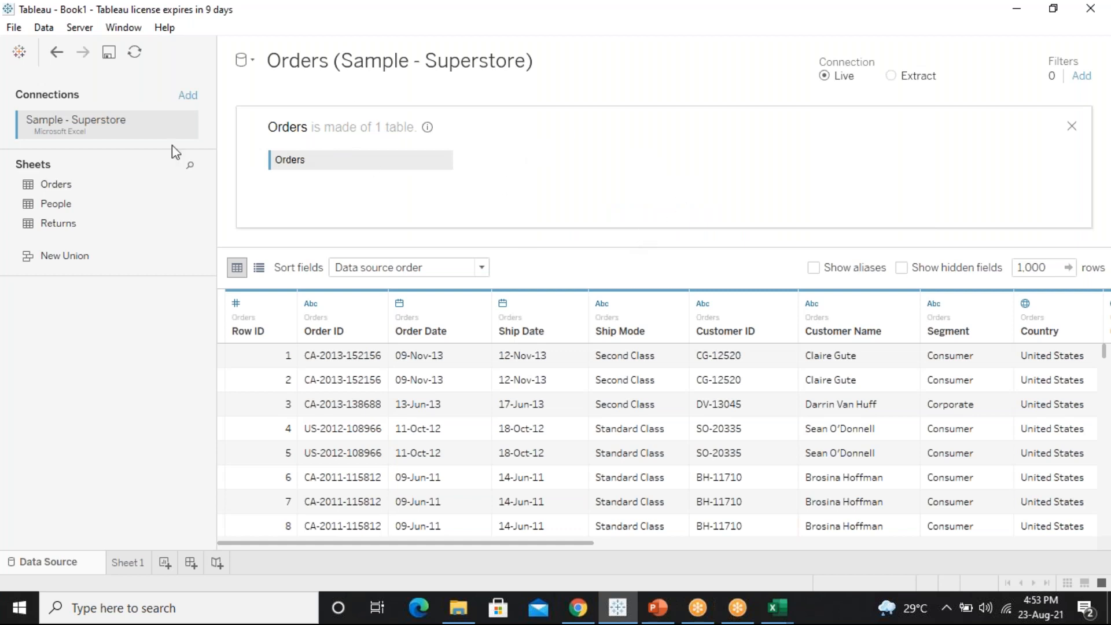
# Drag People onto the canvas beside Orders, creating an inner join on Region
pyautogui.click(86, 208)
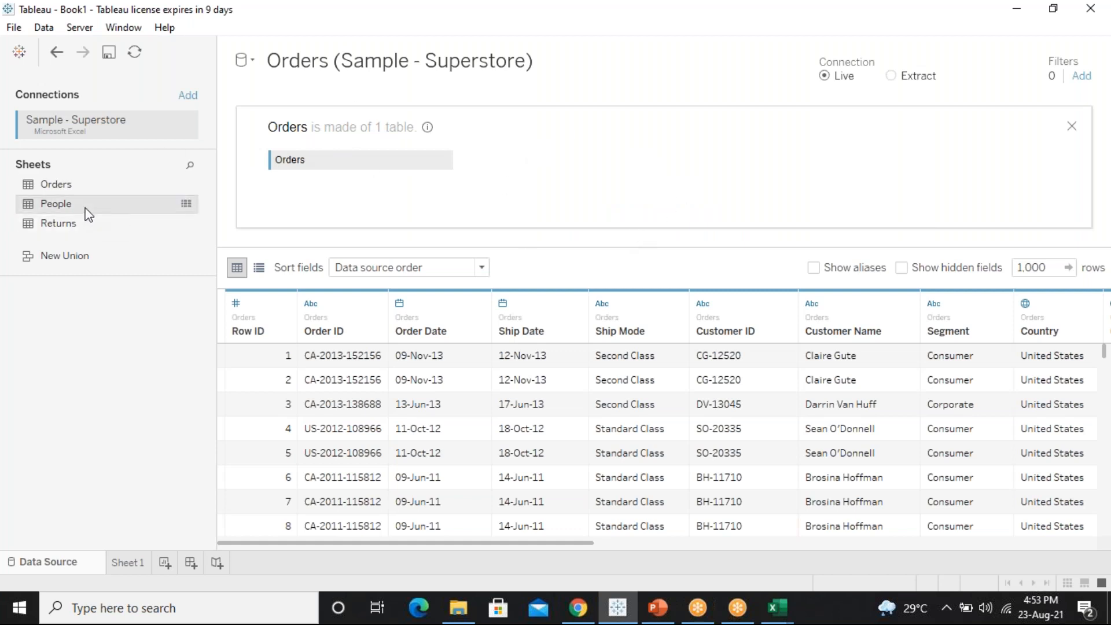
pyautogui.moveTo(88, 214); pyautogui.dragTo(485, 167)
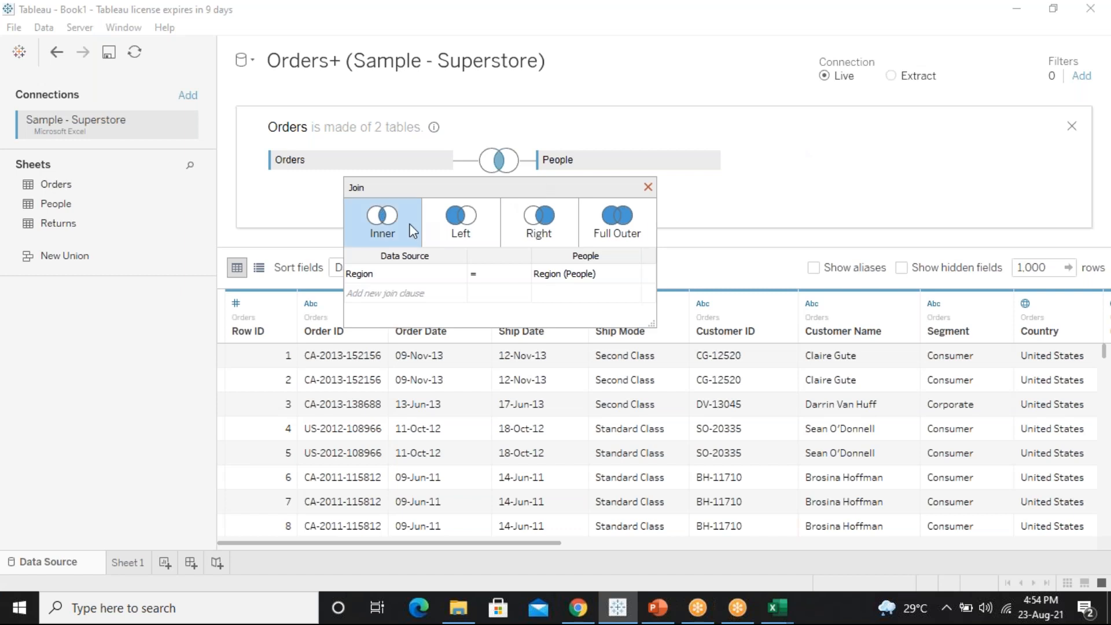
# Switch the Orders–People join on Region through the left, right and full outer types
pyautogui.moveTo(460, 543); pyautogui.dragTo(687, 554)
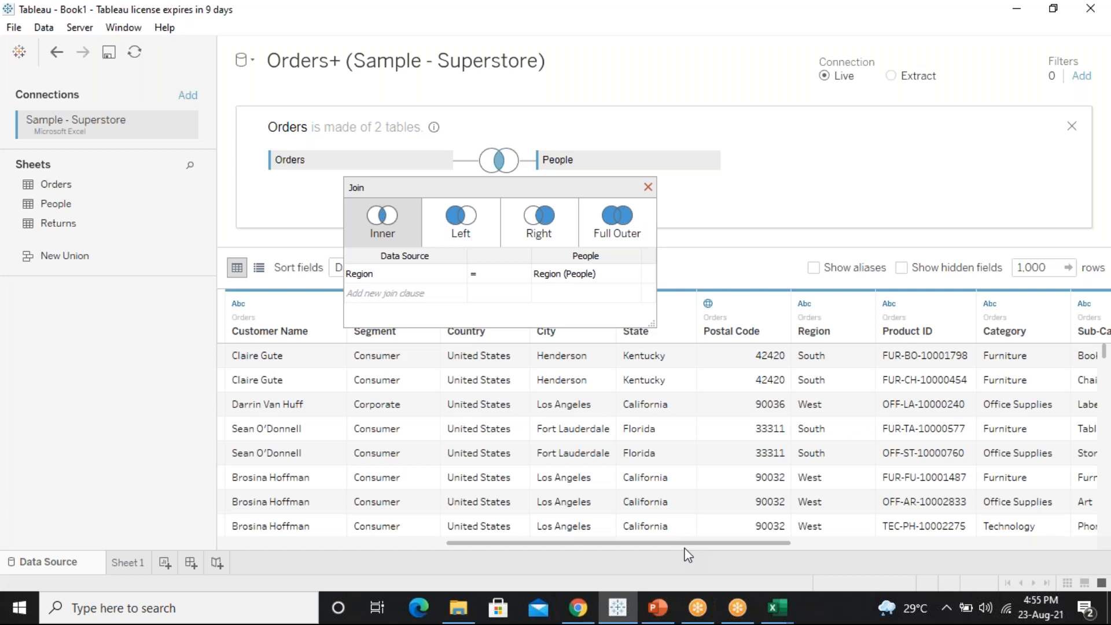
pyautogui.click(498, 232)
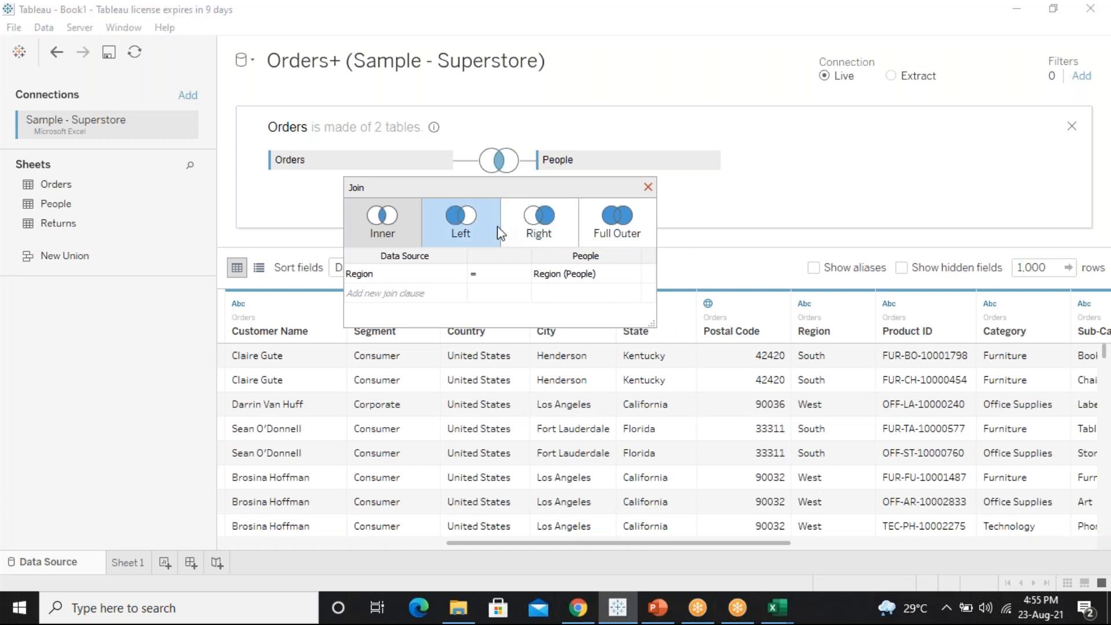
pyautogui.click(550, 220)
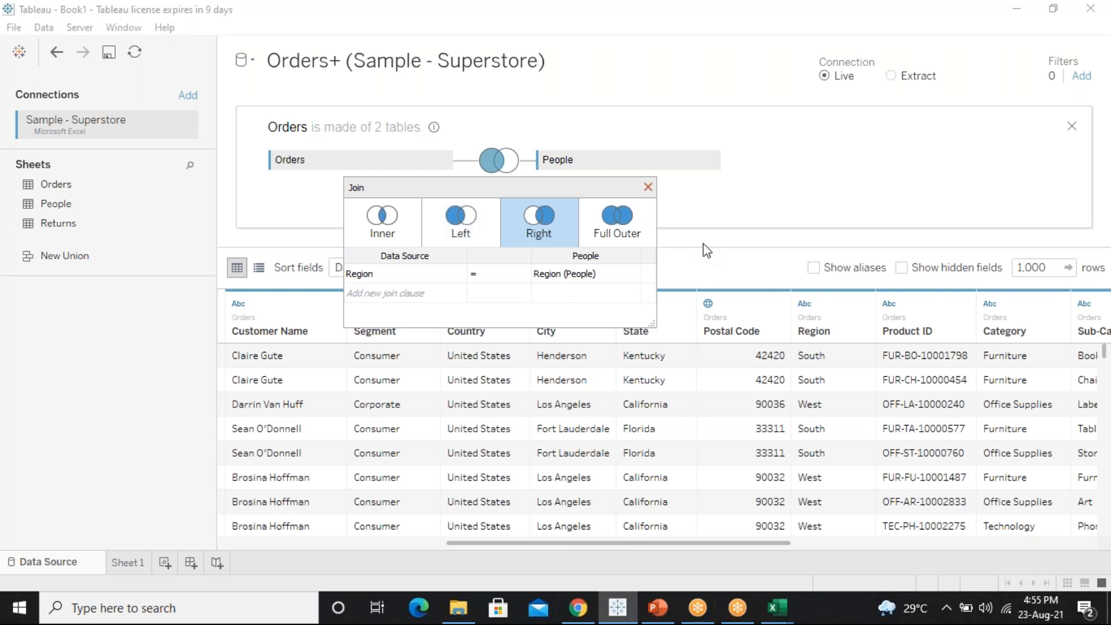
pyautogui.click(631, 238)
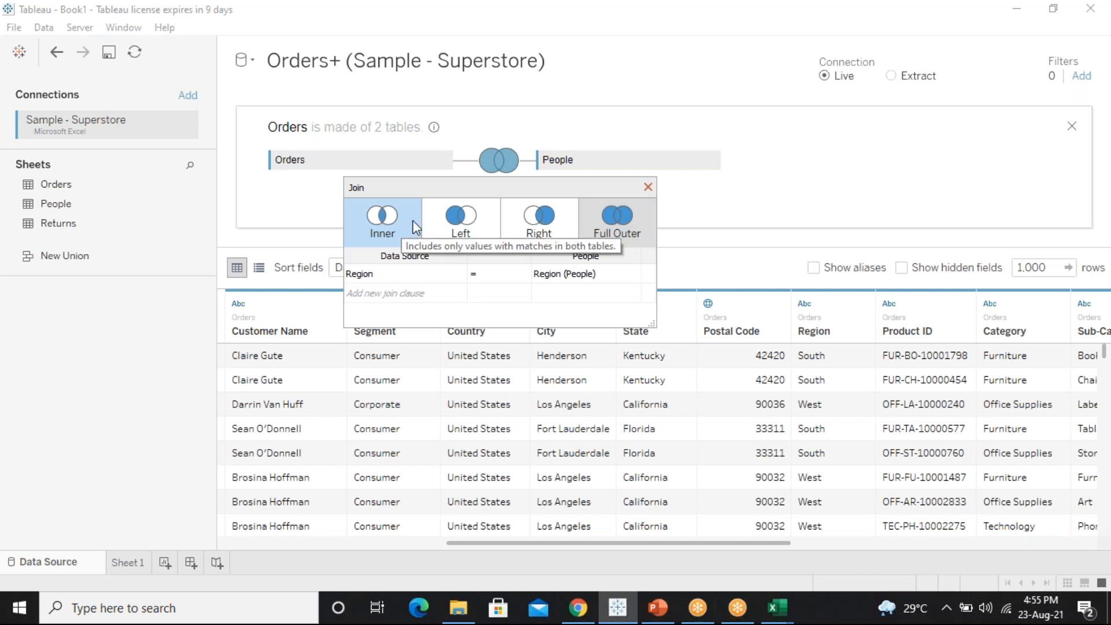
# Set the Orders–People join back to inner on Region and bring up File Explorer
pyautogui.click(648, 187)
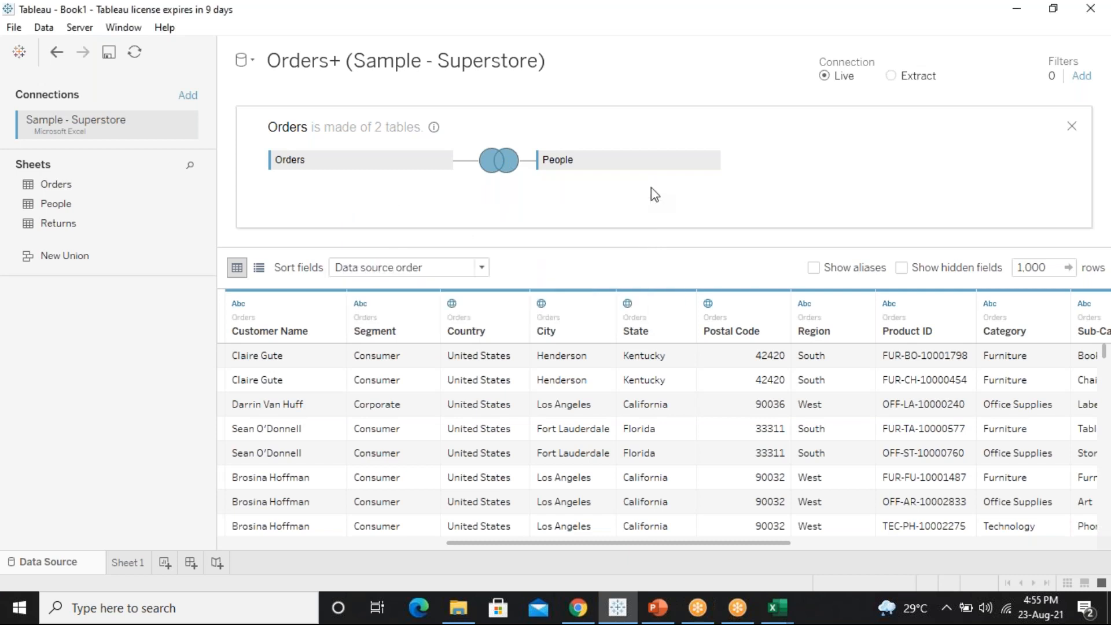
pyautogui.click(492, 162)
pyautogui.click(388, 228)
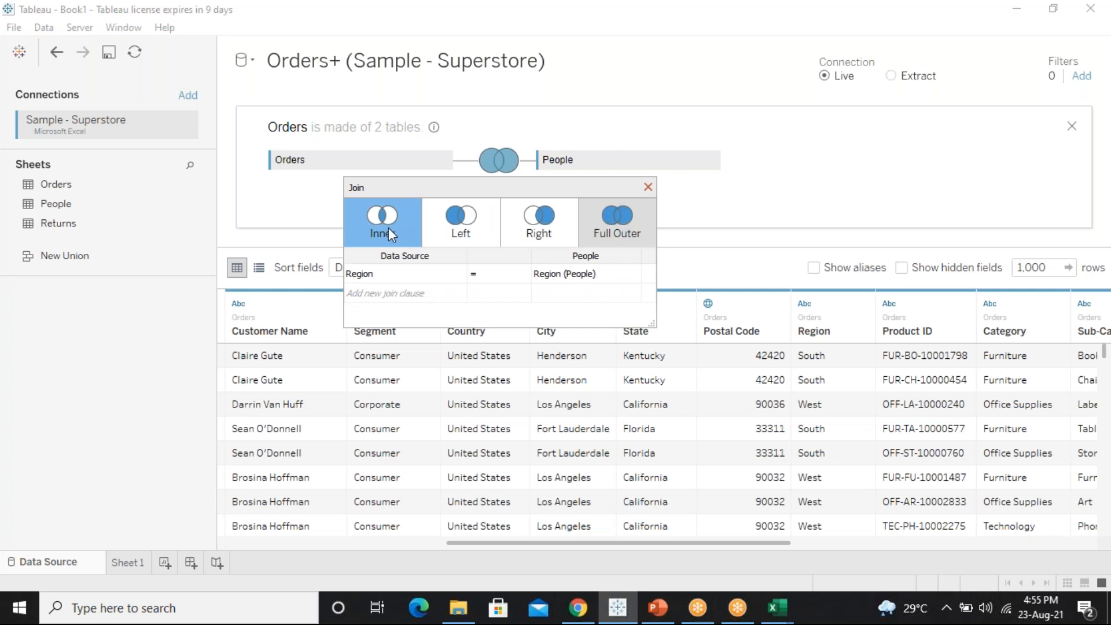
pyautogui.click(649, 187)
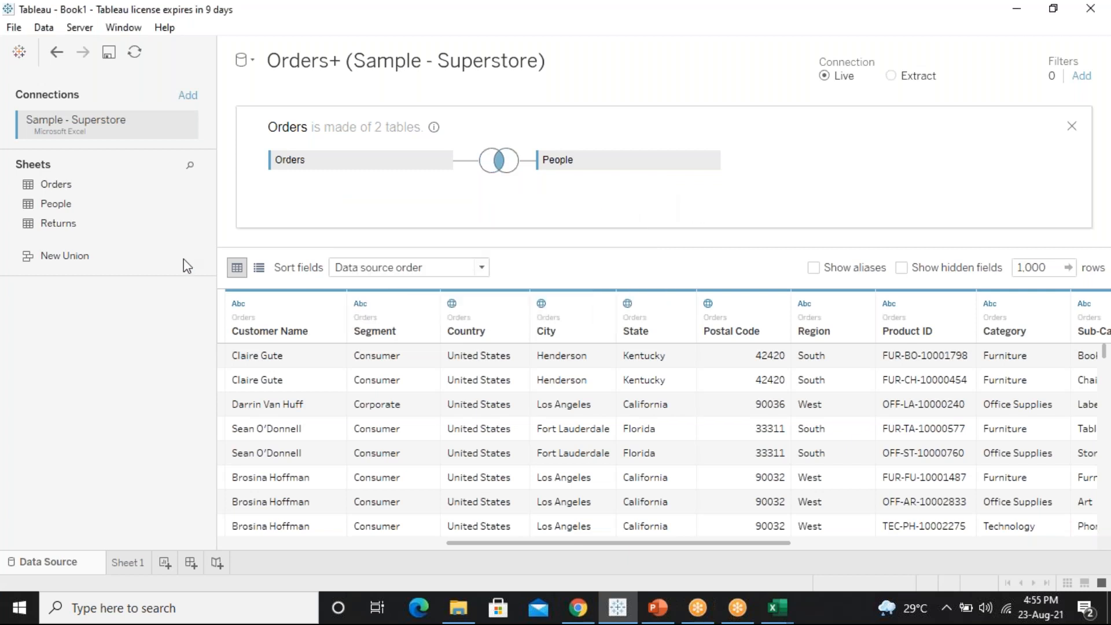
pyautogui.click(459, 608)
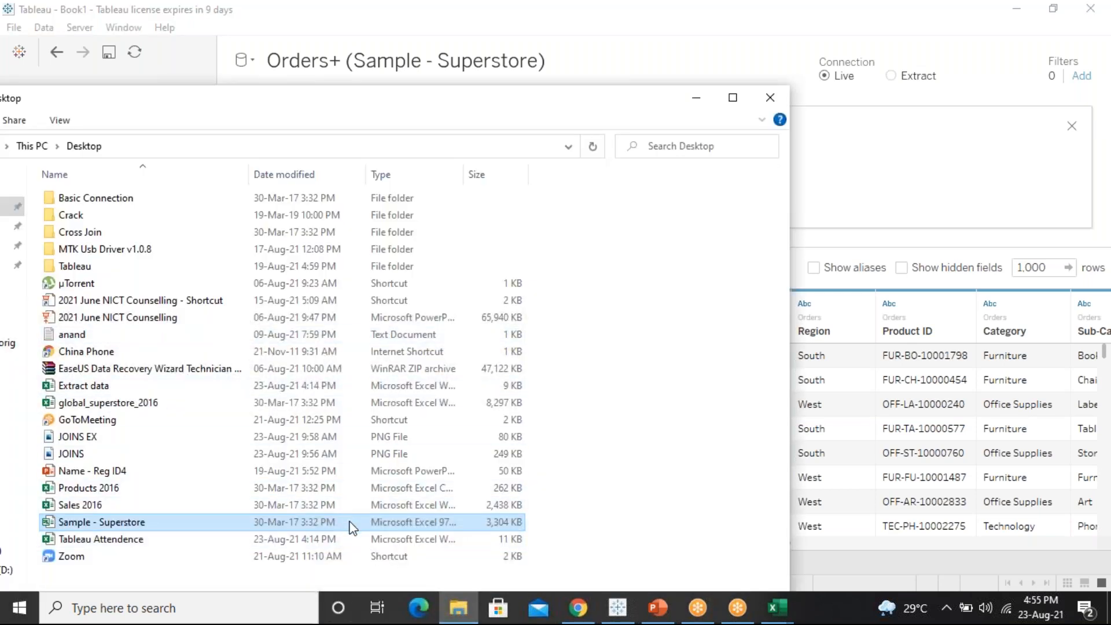
# Bring Excel's Book1 window back to the front from the taskbar
pyautogui.click(777, 608)
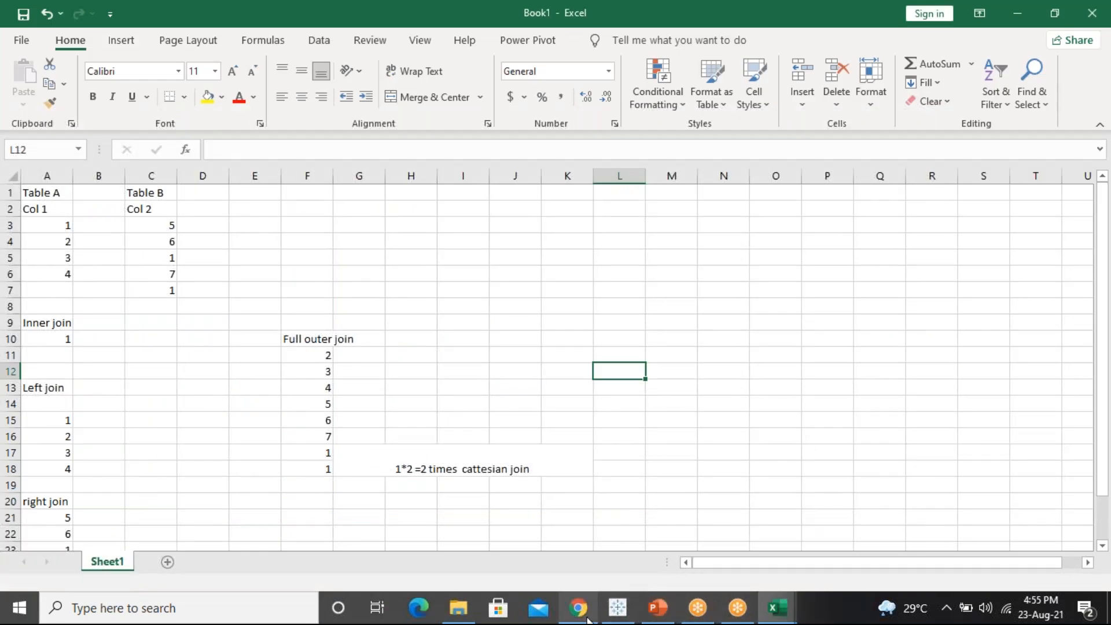
pyautogui.moveTo(588, 621)
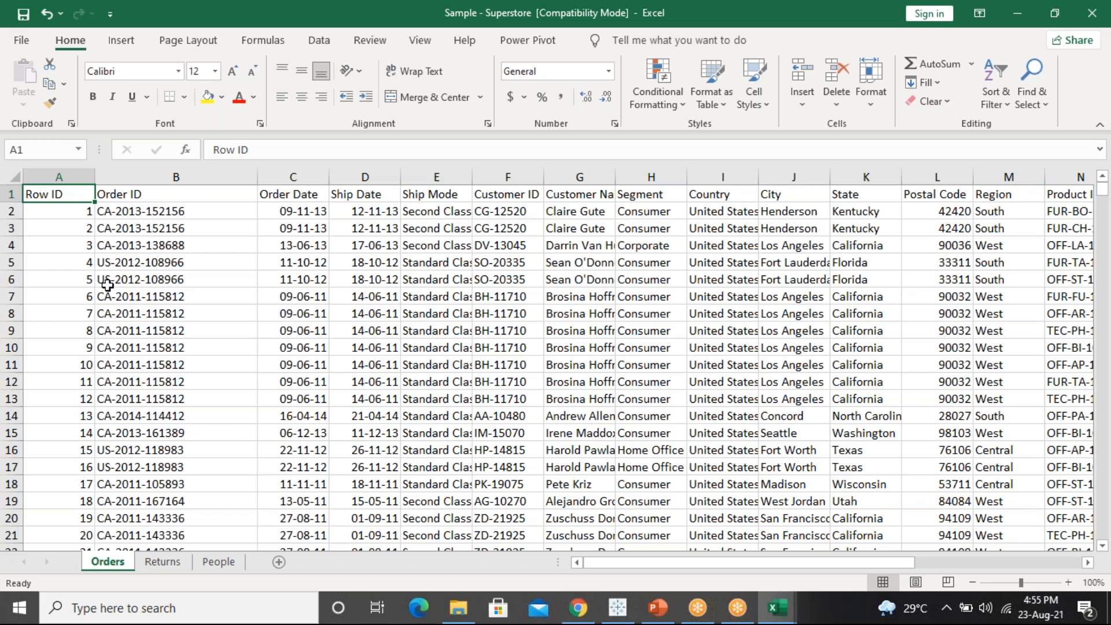
# Delete every Orders row below Row ID 4, leaving the header and four orders
pyautogui.click(13, 268)
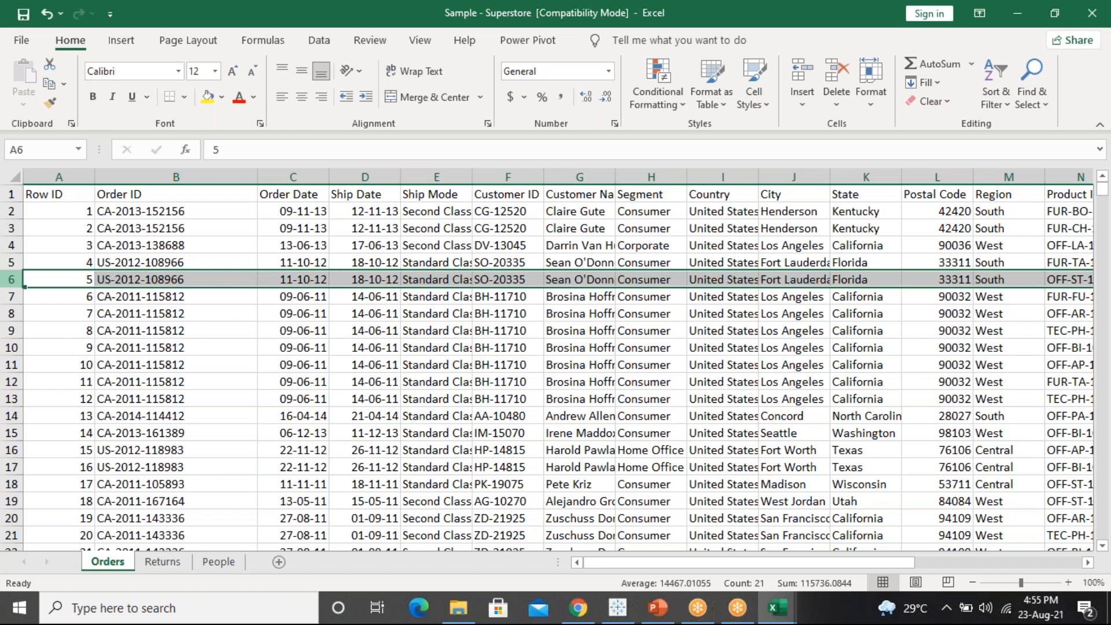
pyautogui.moveTo(11, 279); pyautogui.dragTo(12, 299)
pyautogui.hotkey('ctrl', 'shift', 'Down')
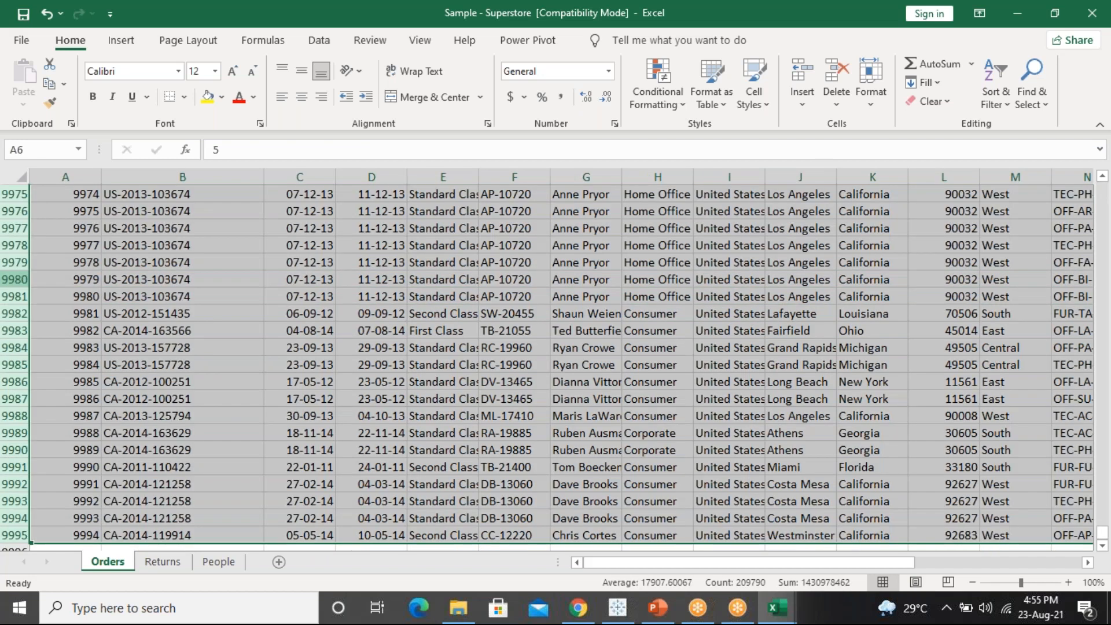
pyautogui.hotkey('ctrl', '-')
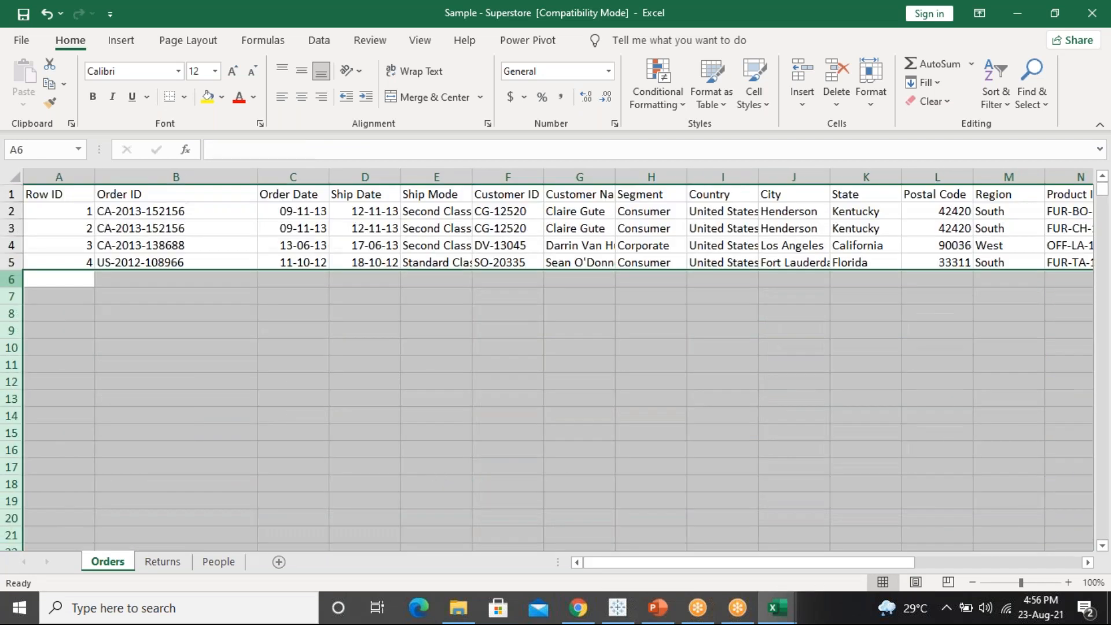
pyautogui.click(112, 284)
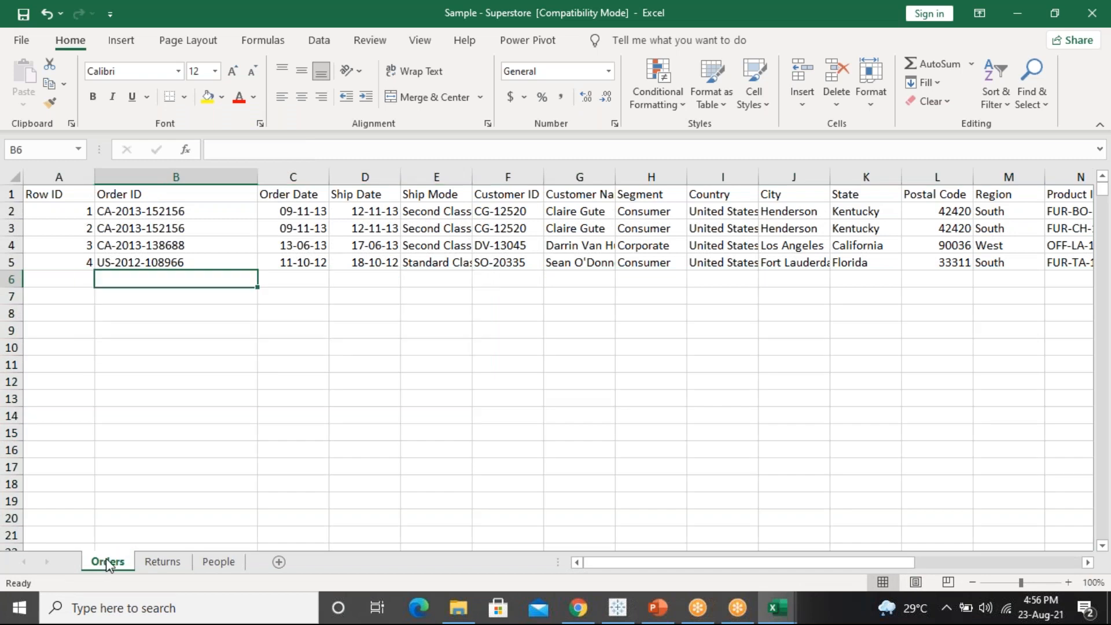
pyautogui.moveTo(116, 213); pyautogui.dragTo(198, 260)
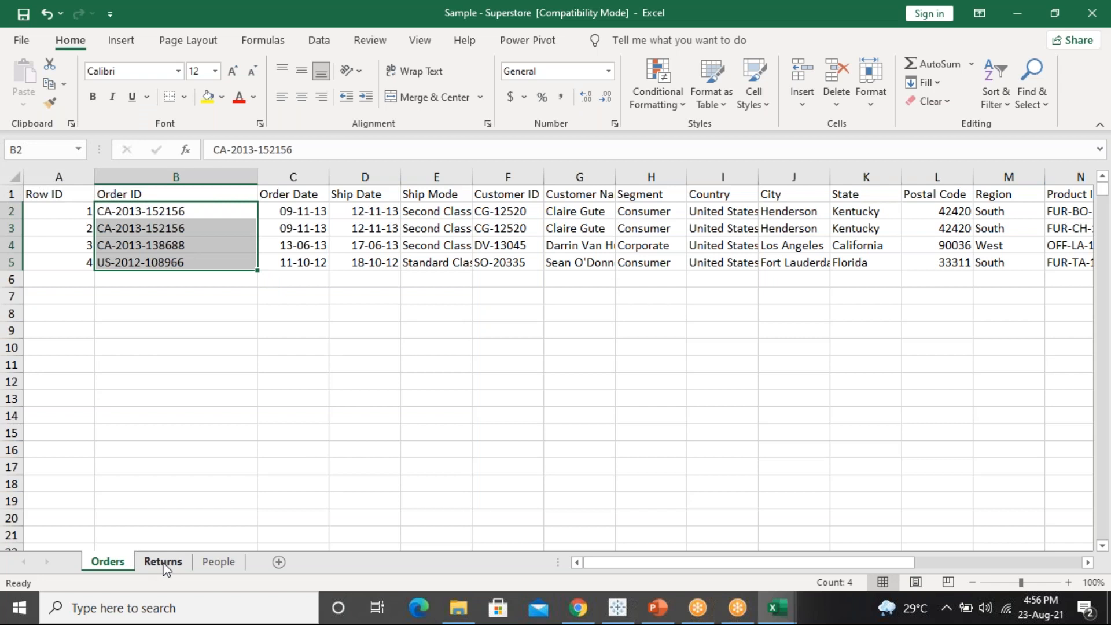
# Clear the Returns sheet from row 5 down, widen column B, and return to Orders
pyautogui.click(162, 565)
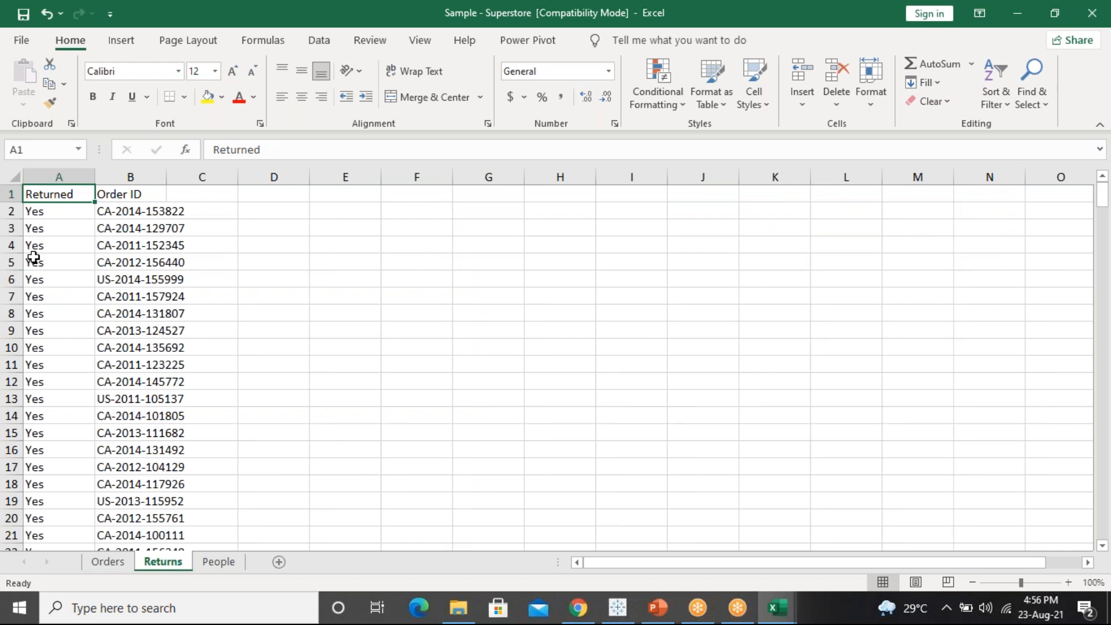
pyautogui.click(33, 229)
pyautogui.click(39, 265)
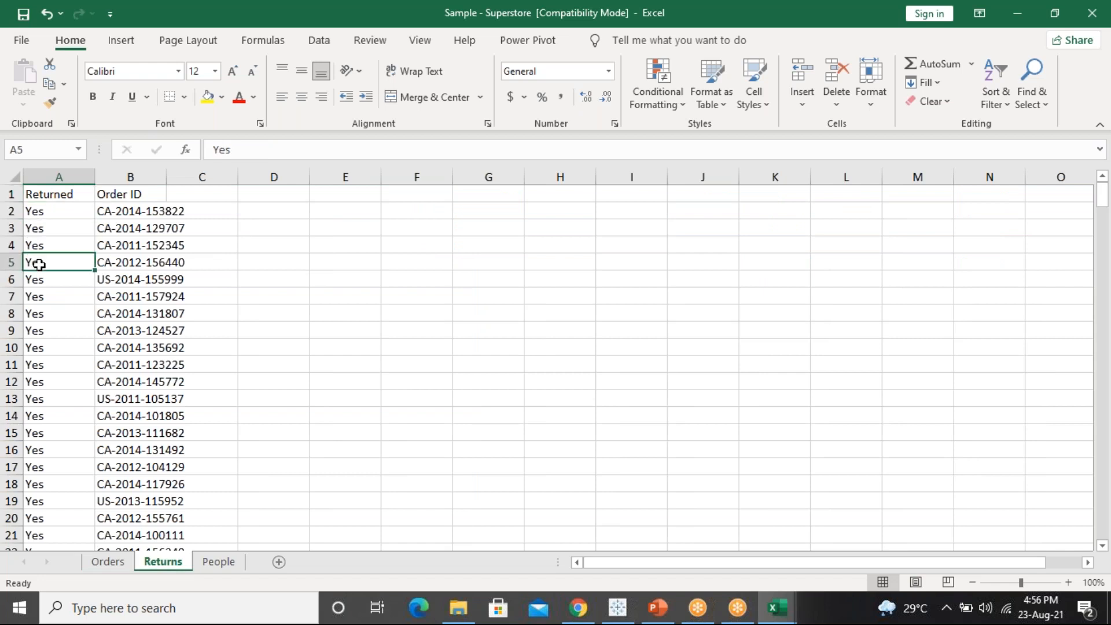
pyautogui.hotkey('ctrl', 'shift', 'Down')
pyautogui.hotkey('ctrl', 'shift', 'Right')
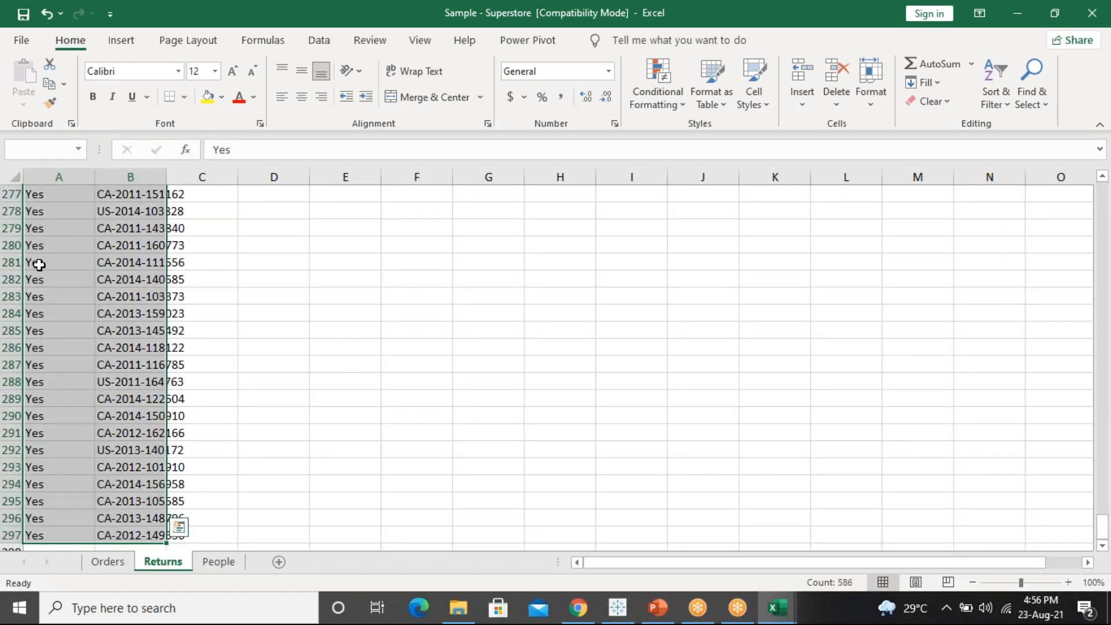
pyautogui.hotkey('ctrl', 'shift', 'Right')
pyautogui.press('Delete')
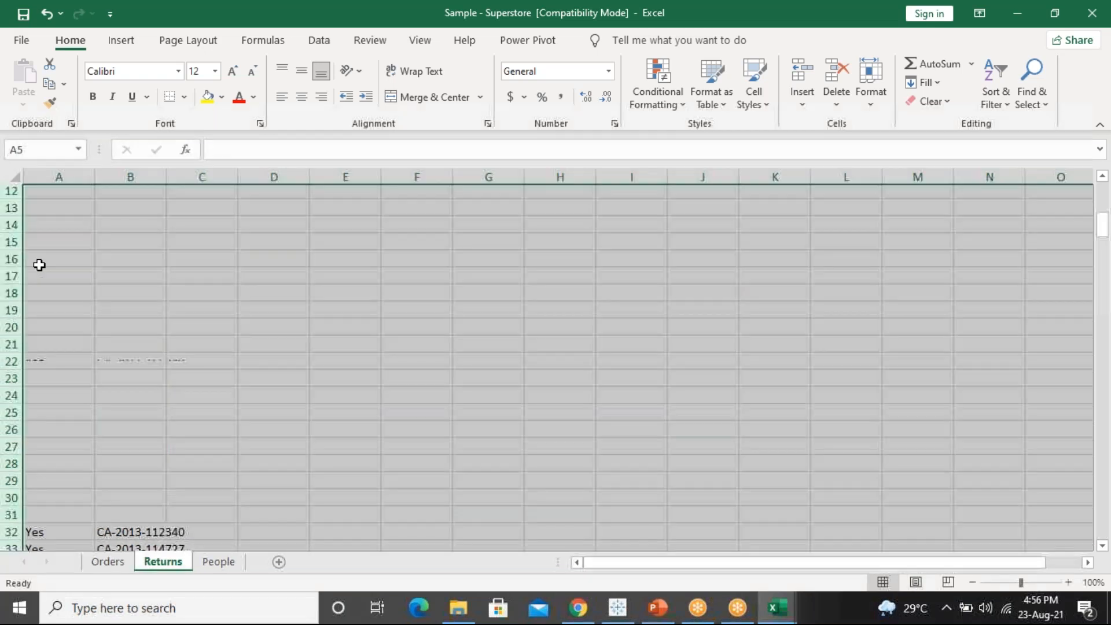
pyautogui.click(77, 285)
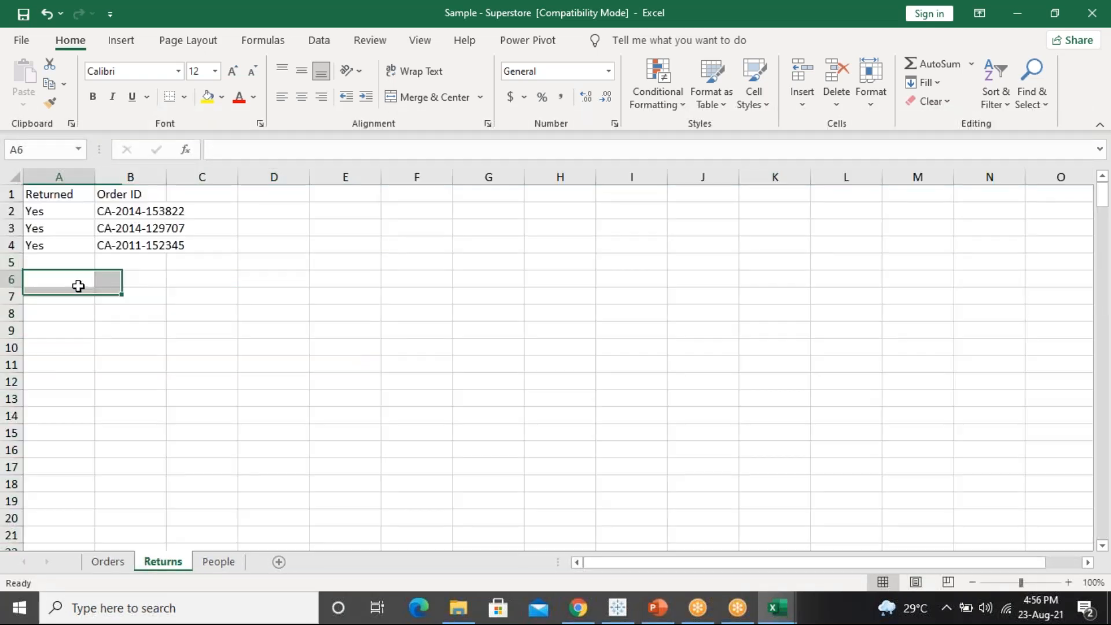
pyautogui.doubleClick(166, 177)
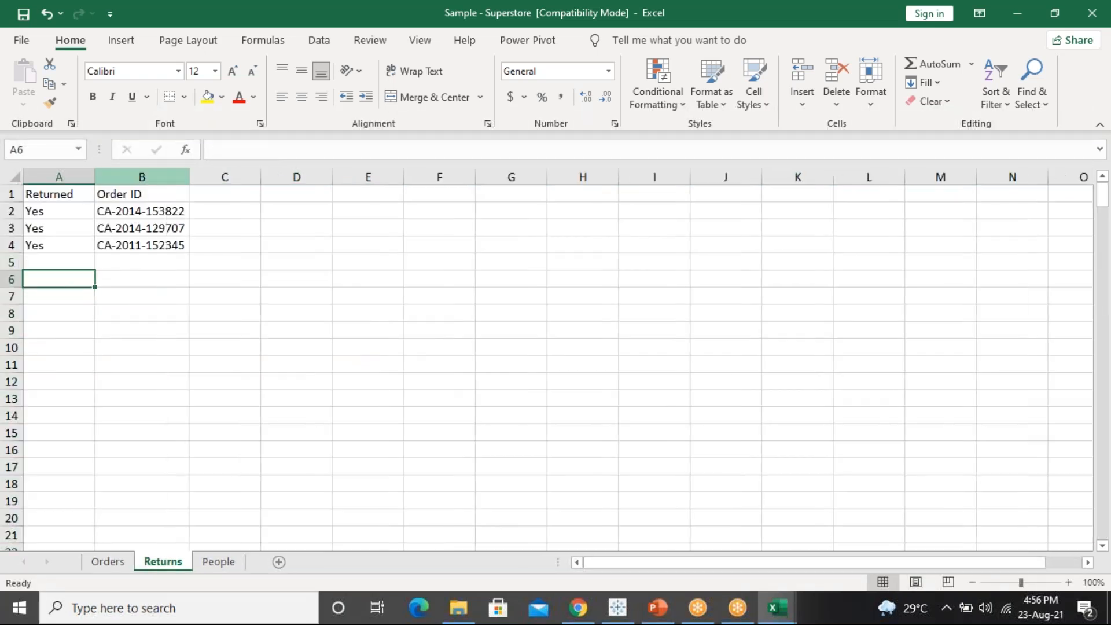
pyautogui.click(115, 569)
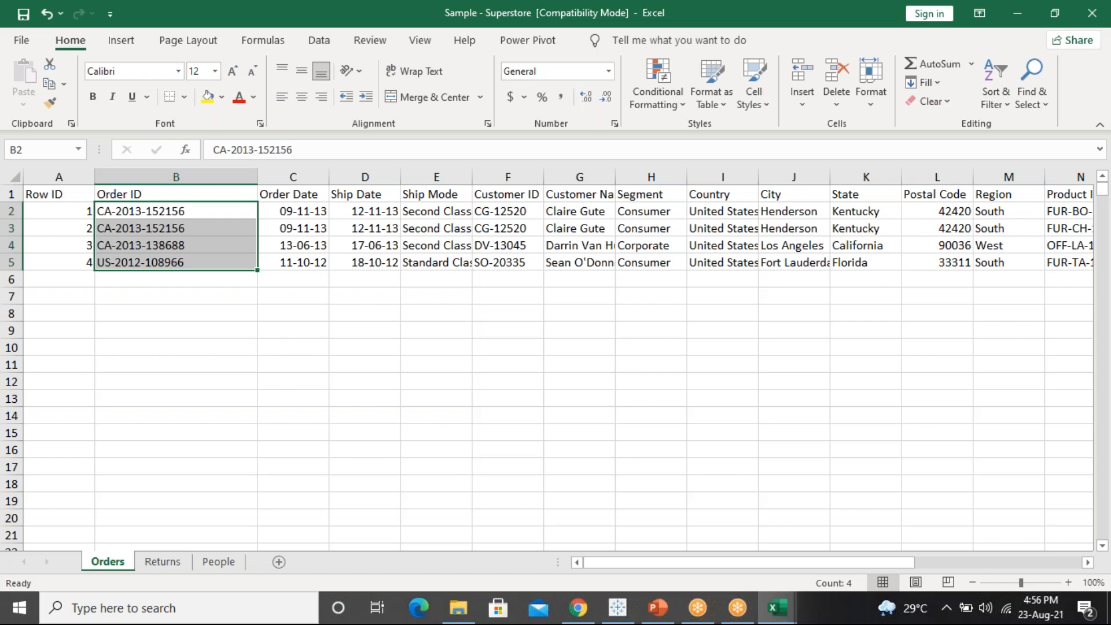
# Start a Save As of the workbook into the Desktop folder
pyautogui.click(20, 40)
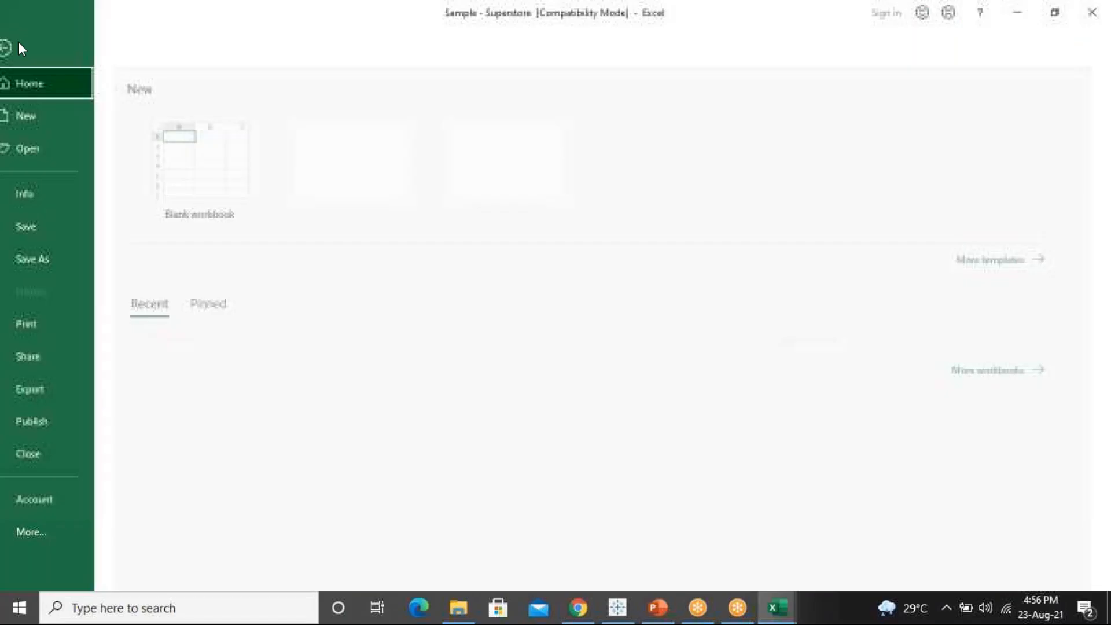
pyautogui.click(60, 259)
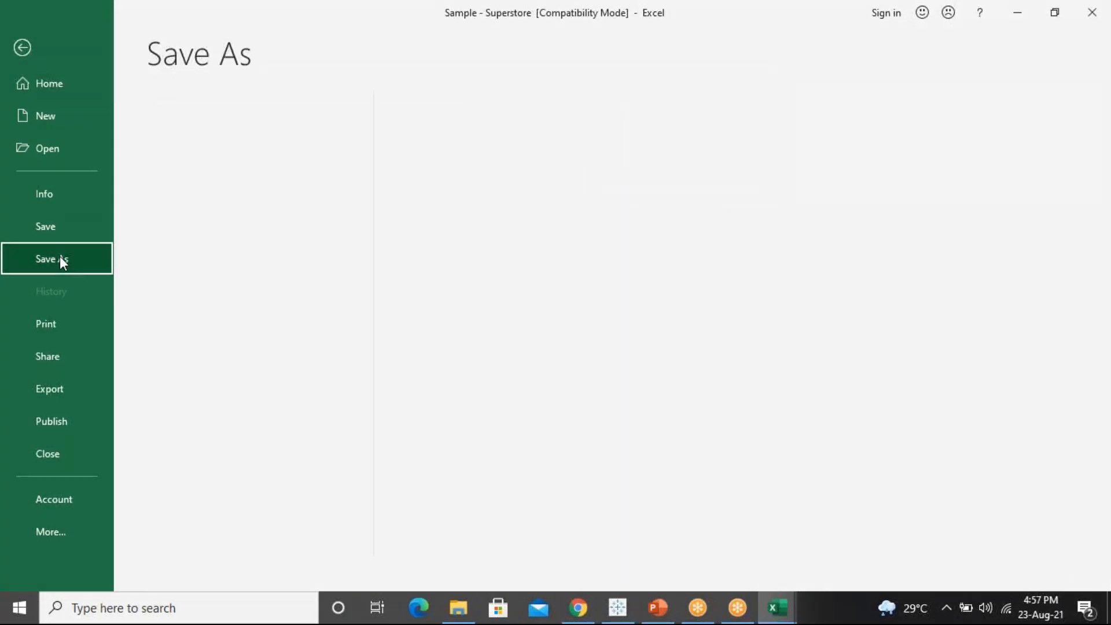
pyautogui.click(226, 238)
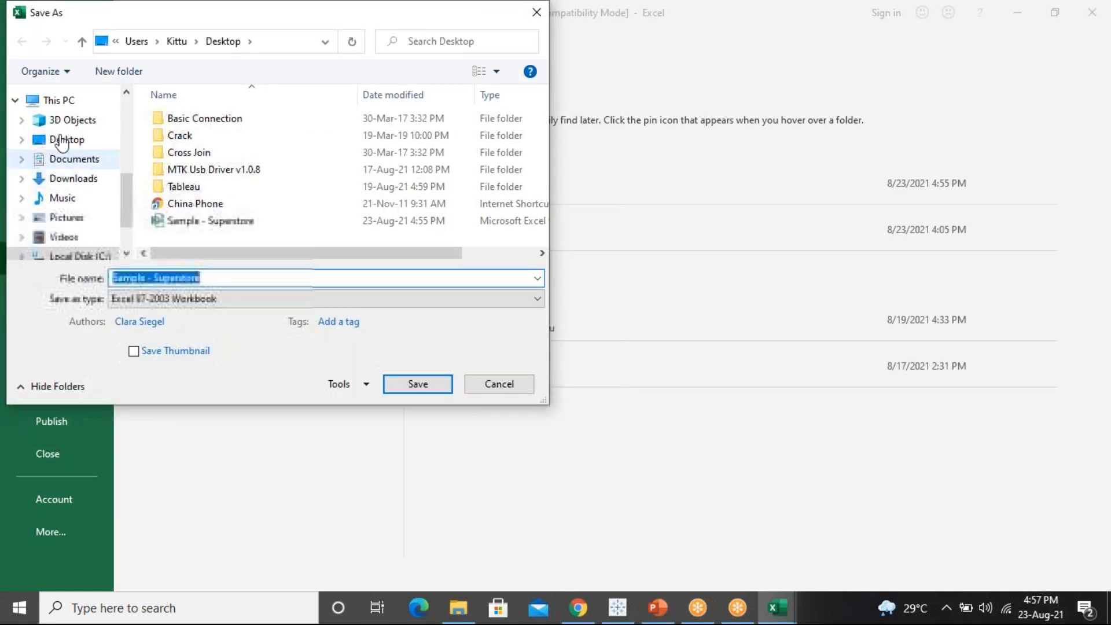
pyautogui.click(60, 140)
pyautogui.click(232, 279)
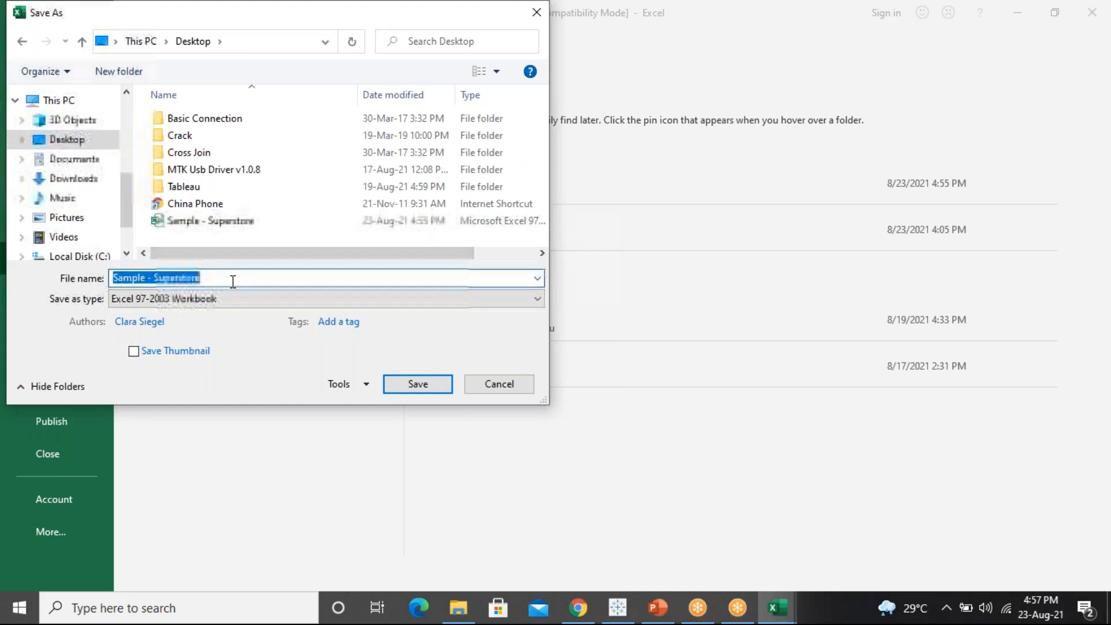
pyautogui.click(233, 282)
# Name it 'Sample - Superstore TESTING' as Text (Tab delimited) and save
pyautogui.write('tEST')
pyautogui.press('BackSpace')
pyautogui.press('BackSpace')
pyautogui.press('BackSpace')
pyautogui.press('BackSpace')
pyautogui.press('Tab')
pyautogui.press('t')
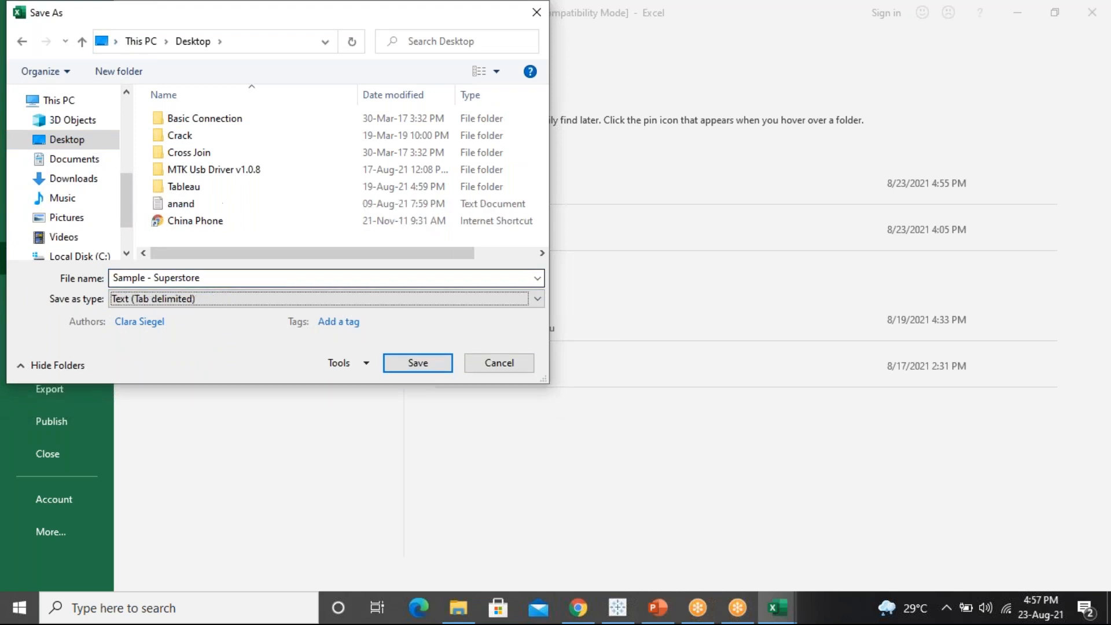
pyautogui.hotkey('shift', 'Tab')
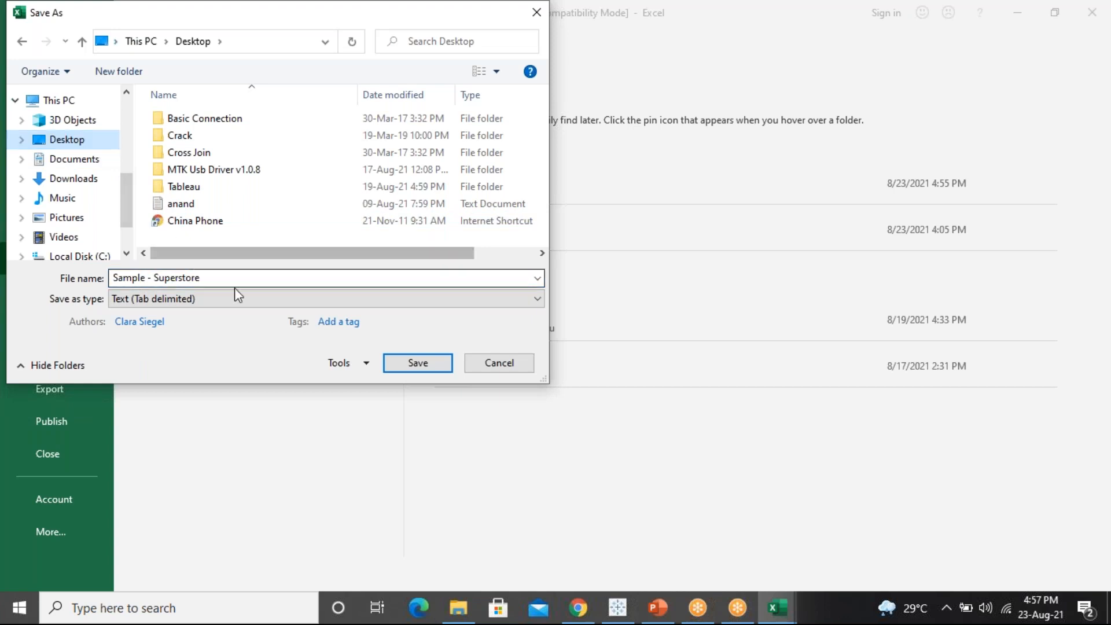
pyautogui.click(242, 278)
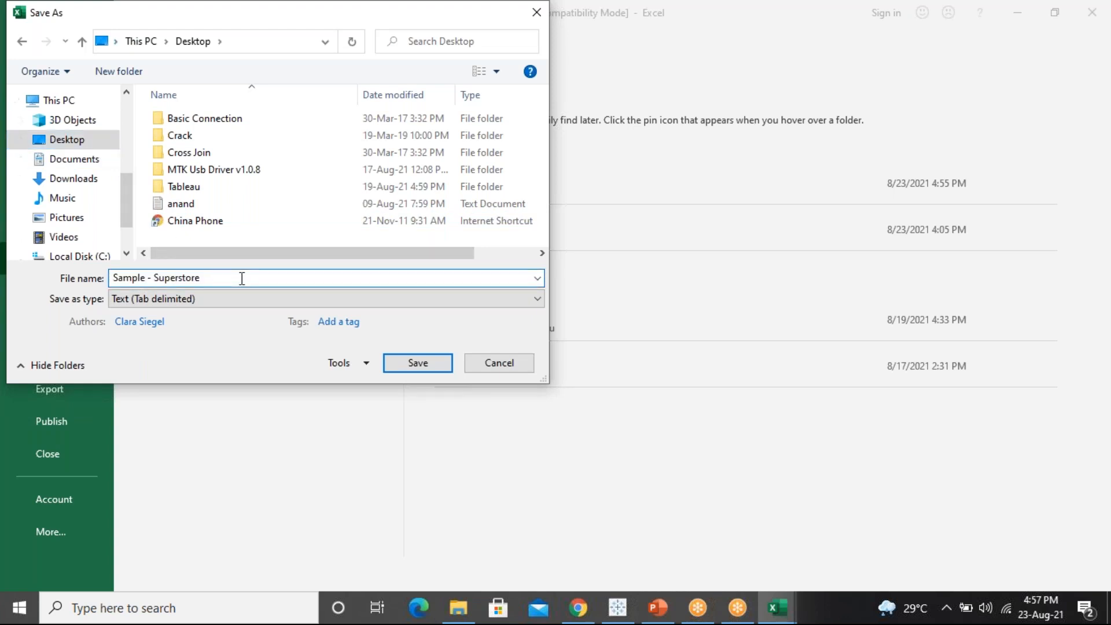
pyautogui.write('TESTING')
pyautogui.press('Return')
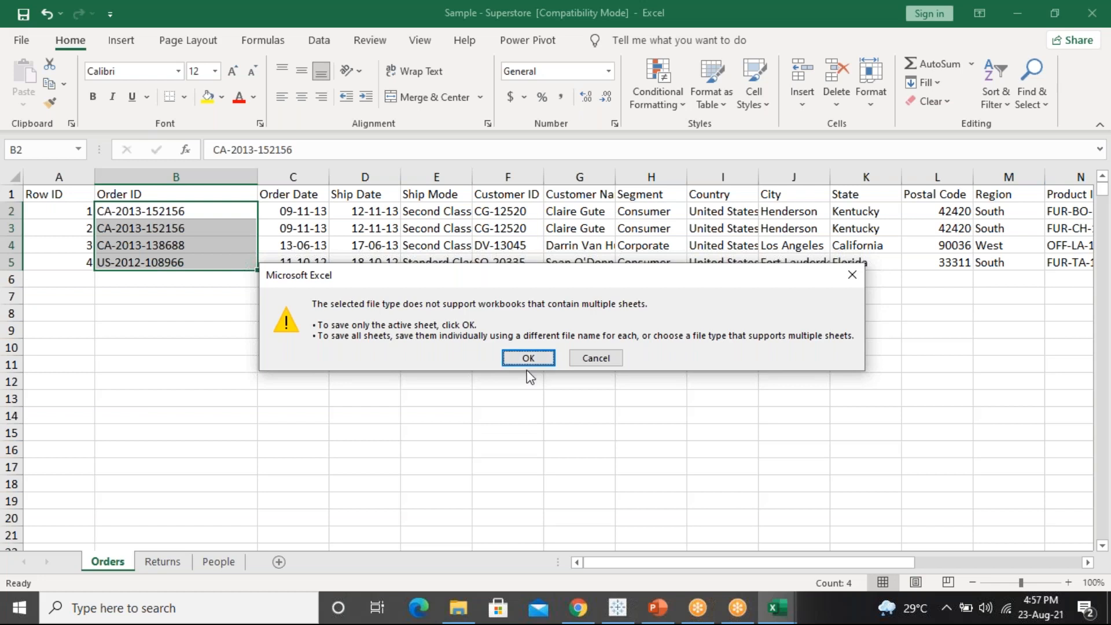
# Accept saving only the active sheet, then undo and redo the Returns row deletion
pyautogui.click(529, 359)
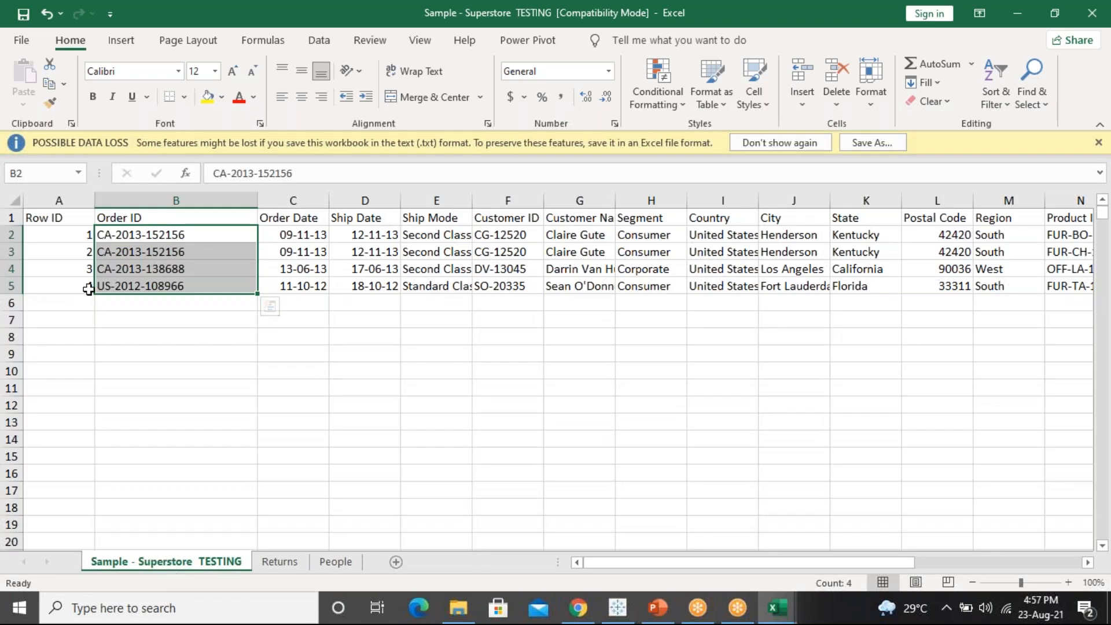
pyautogui.hotkey('ctrl', 'z')
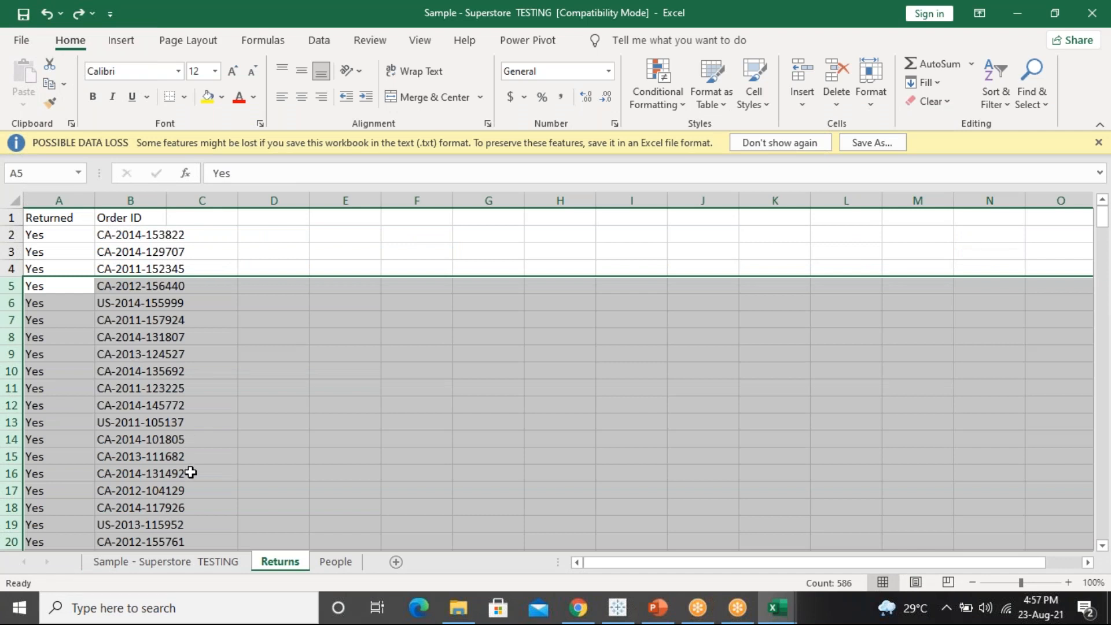
pyautogui.hotkey('ctrl', 'y')
# Return to the Sample - Superstore TESTING workbook window
pyautogui.rightClick(180, 561)
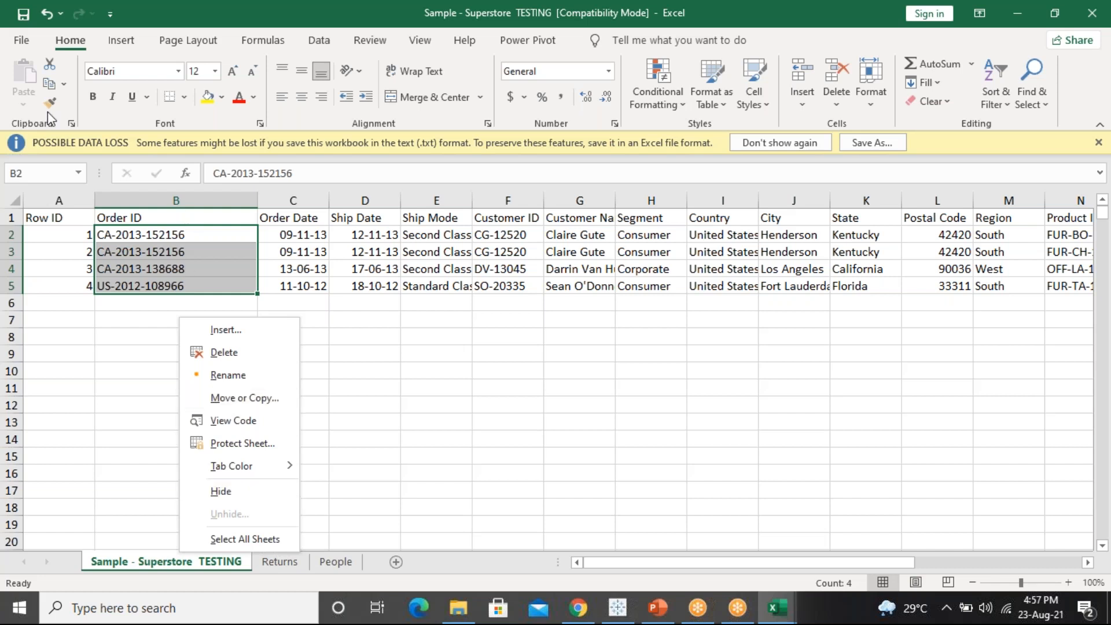
pyautogui.click(46, 12)
pyautogui.click(46, 13)
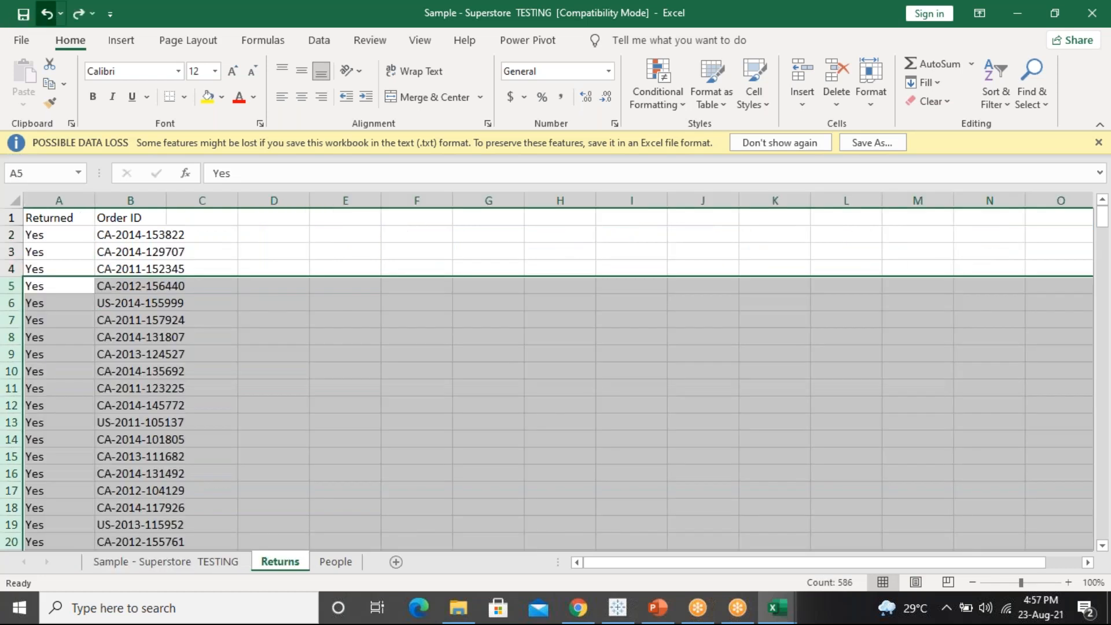
pyautogui.click(46, 13)
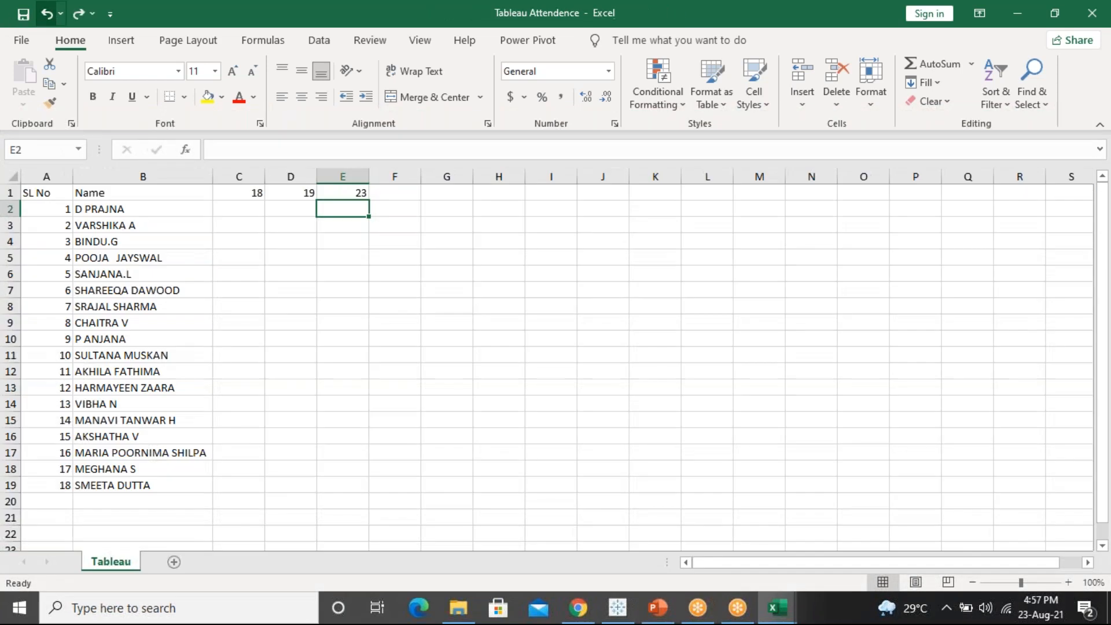
pyautogui.click(778, 608)
pyautogui.click(911, 515)
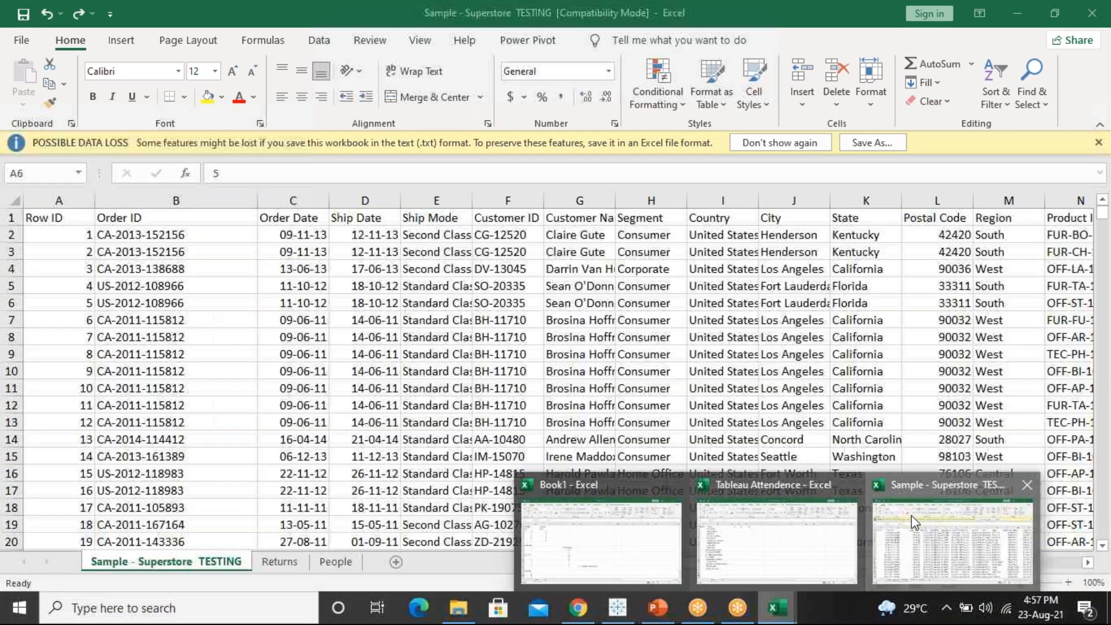
# Reopen the original Sample - Superstore workbook and trial-clear the Orders rows from row 5, undoing it
pyautogui.click(23, 45)
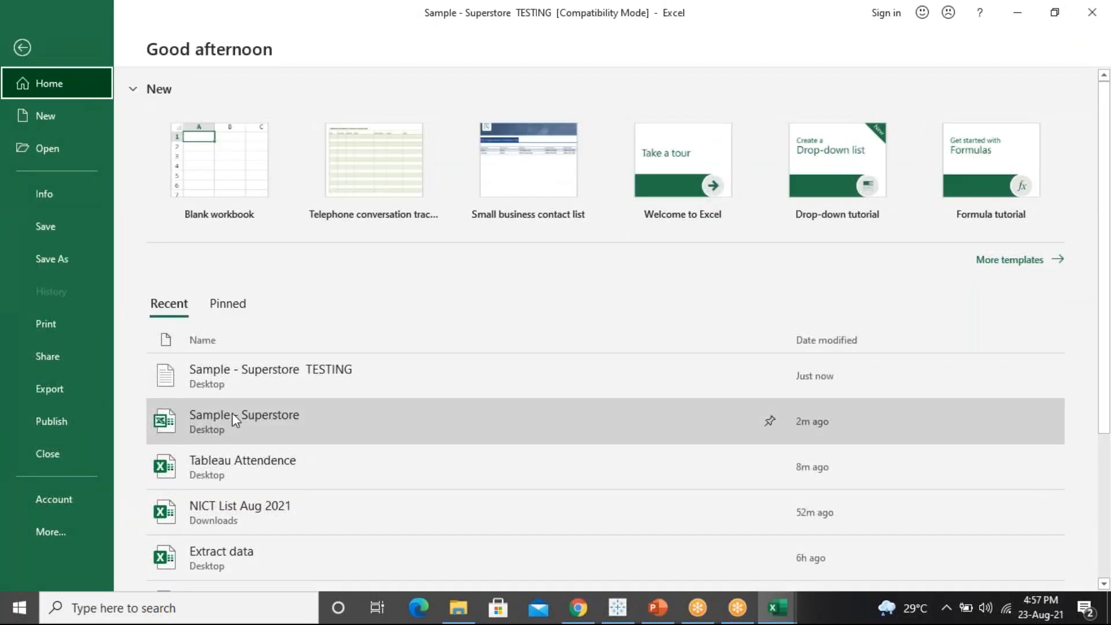
pyautogui.click(232, 412)
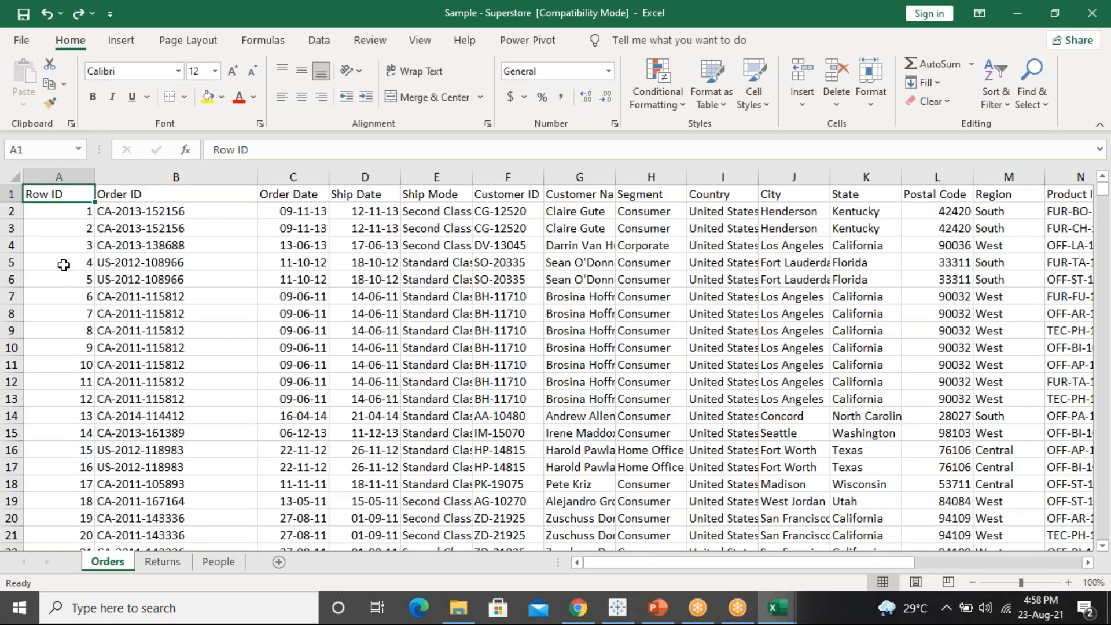
pyautogui.click(64, 265)
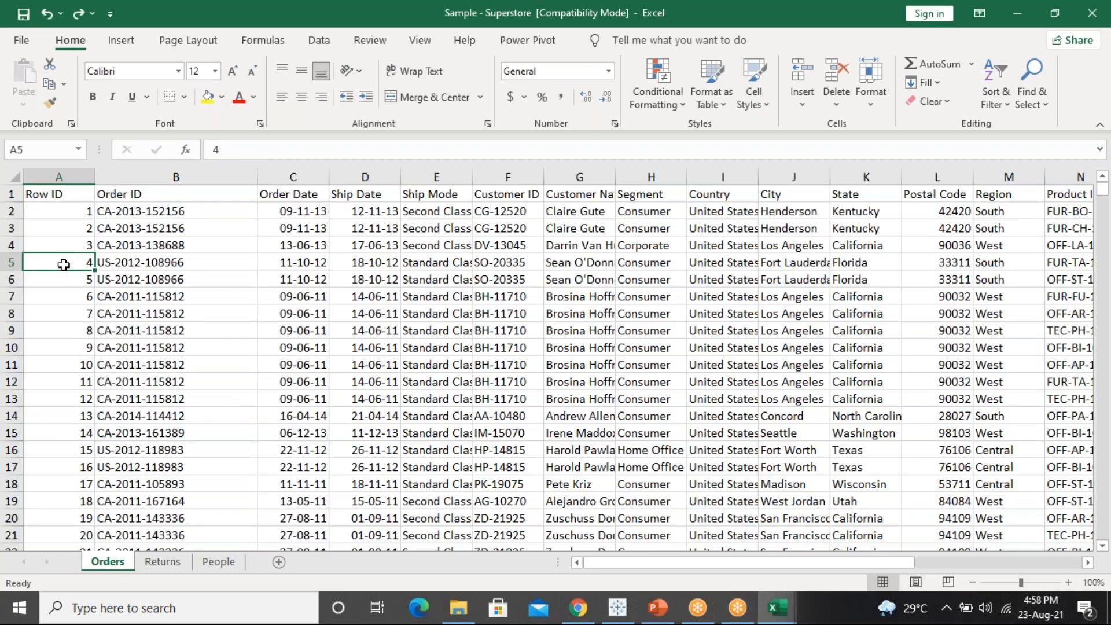
pyautogui.hotkey('ctrl', 'shift', 'Right')
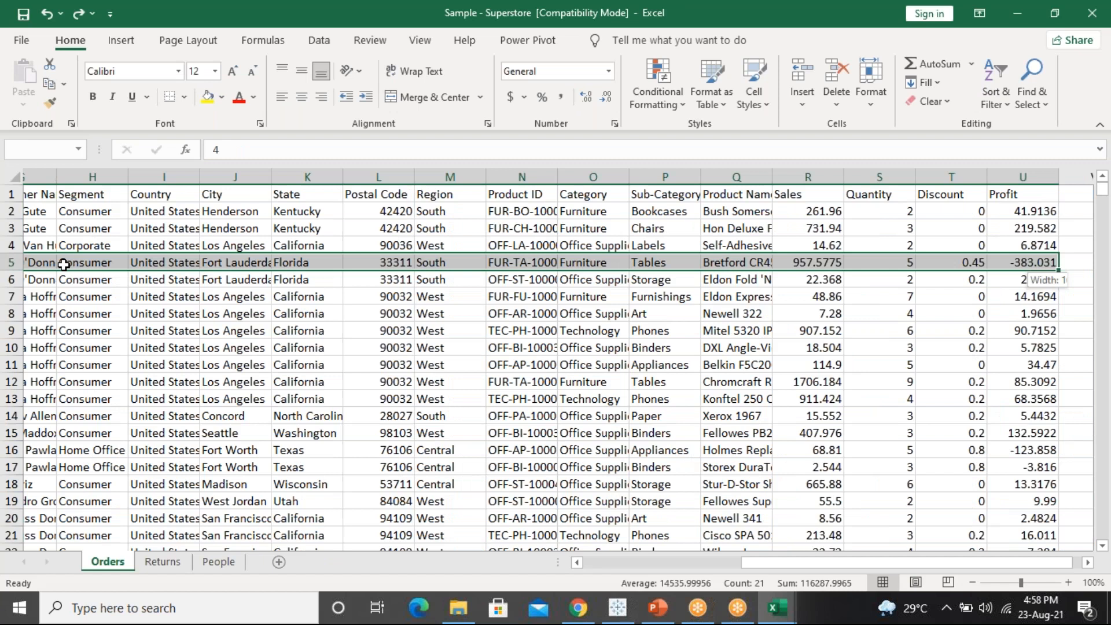
pyautogui.hotkey('ctrl', 'shift', 'Down')
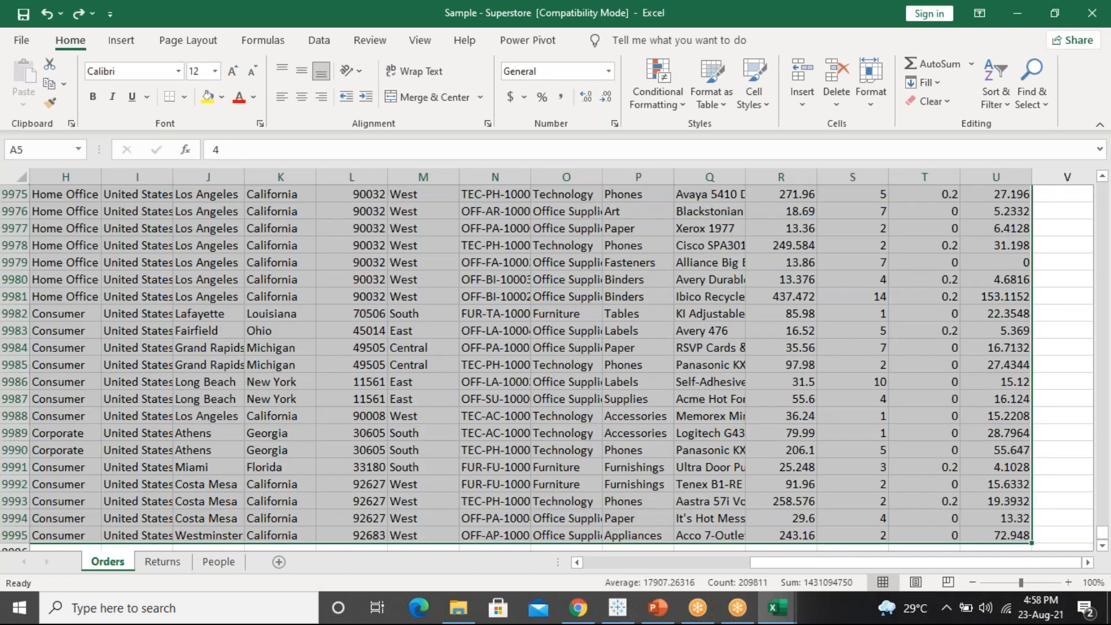
pyautogui.press('Delete')
pyautogui.hotkey('ctrl', 'z')
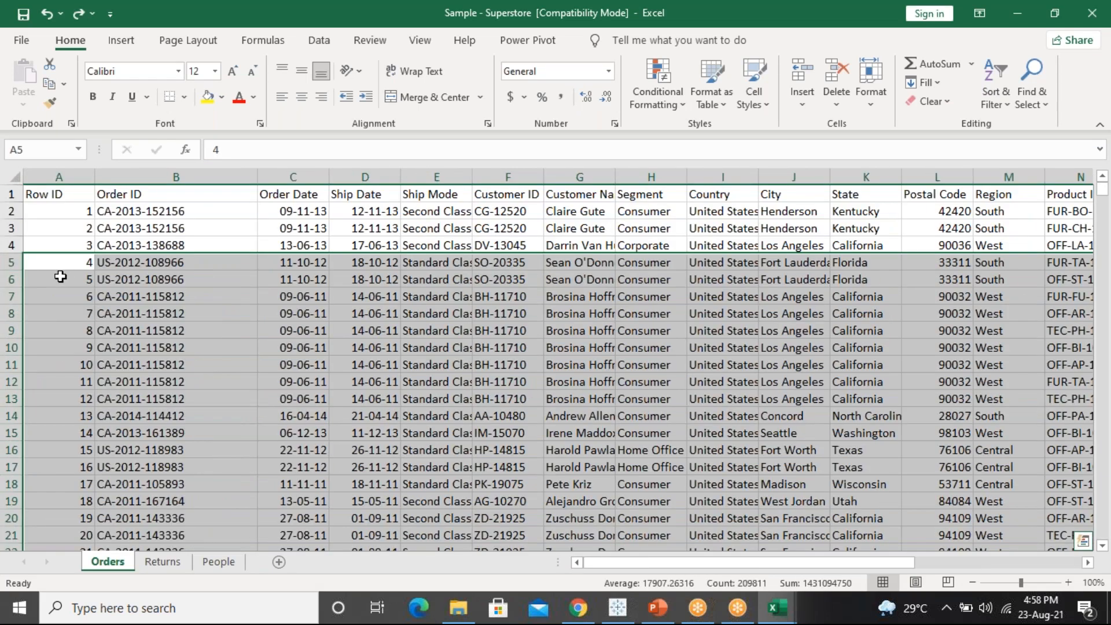
# Clear every Orders row from row 6 down, keeping four orders
pyautogui.click(61, 276)
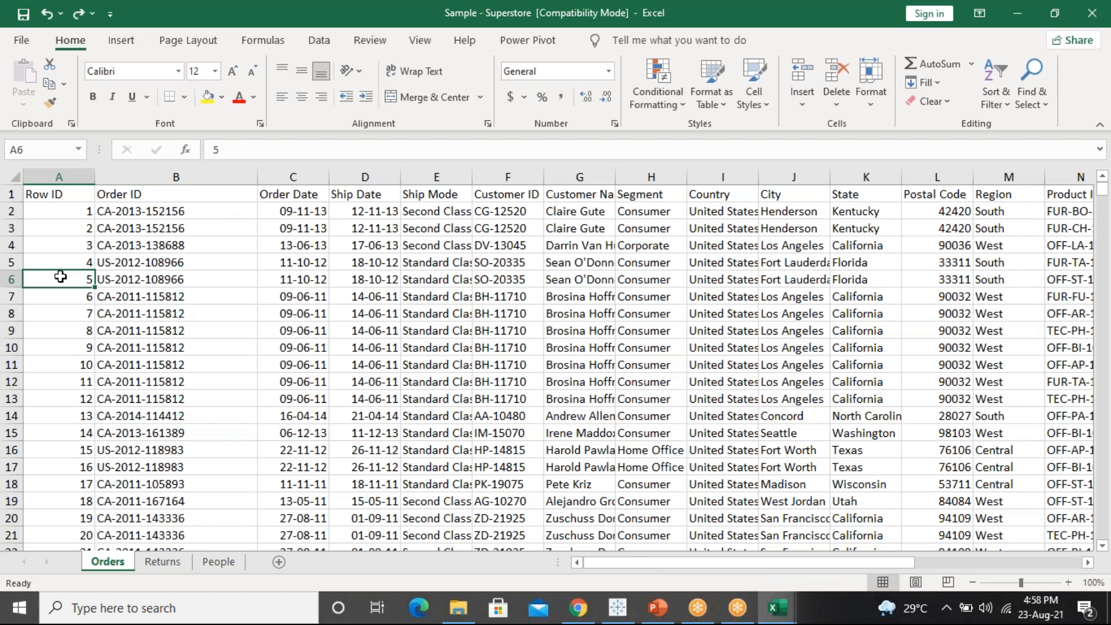
pyautogui.hotkey('ctrl', 'shift', 'Right')
pyautogui.hotkey('ctrl', 'shift', 'Down')
pyautogui.hotkey('ctrl', 'shift', 'Down')
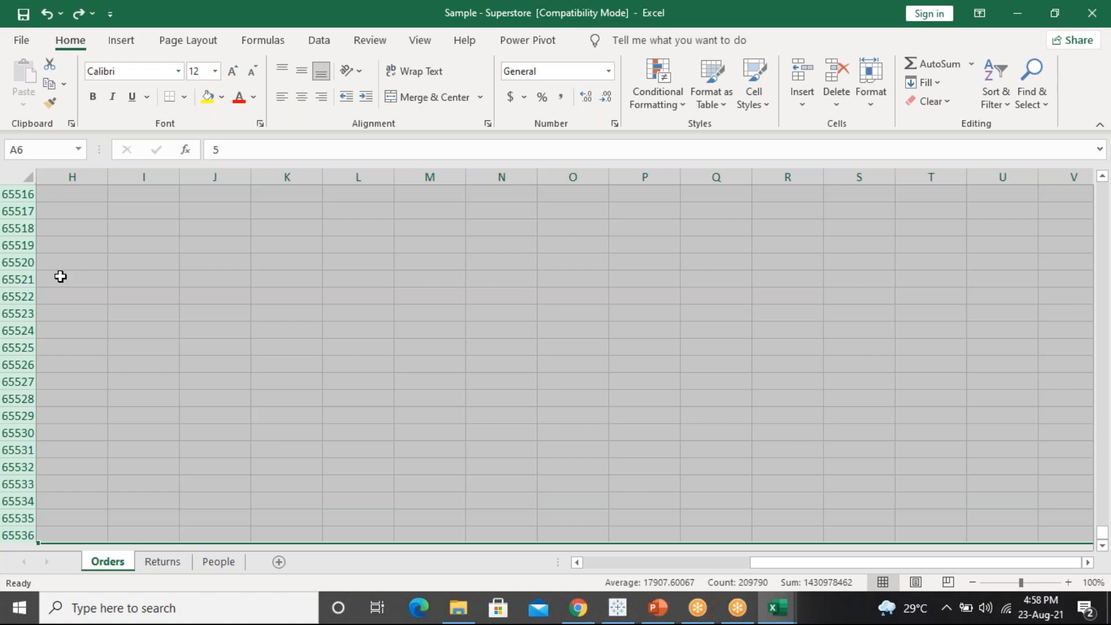
pyautogui.hotkey('ctrl', 'shift', 'Up')
pyautogui.hotkey('ctrl', 'shift', 'Up')
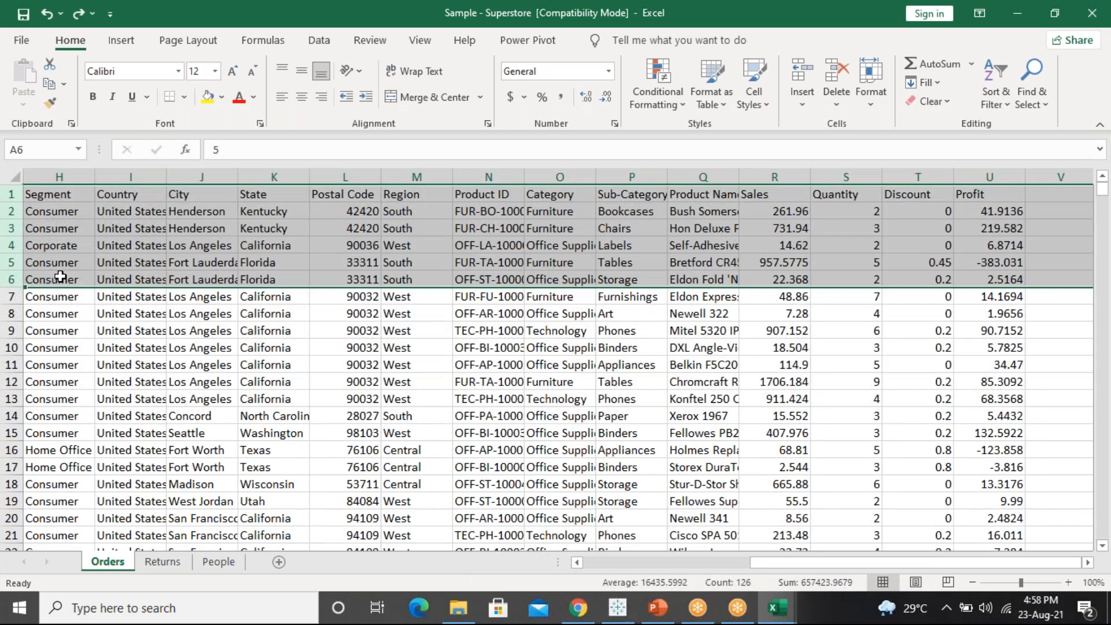
pyautogui.press('Down')
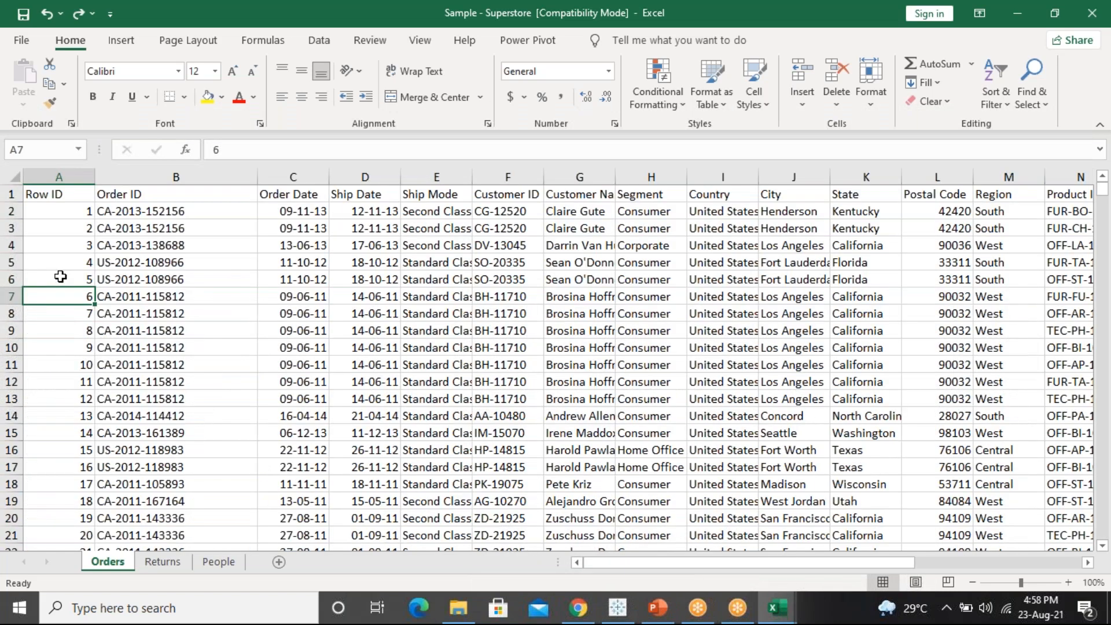
pyautogui.doubleClick(65, 279)
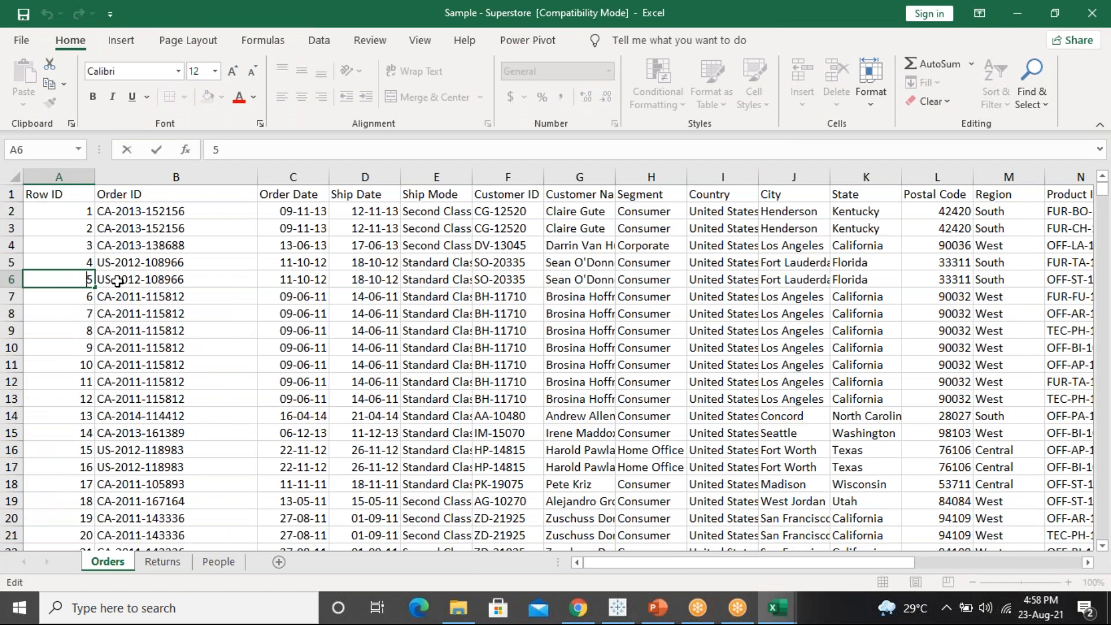
pyautogui.press('Return')
pyautogui.click(67, 279)
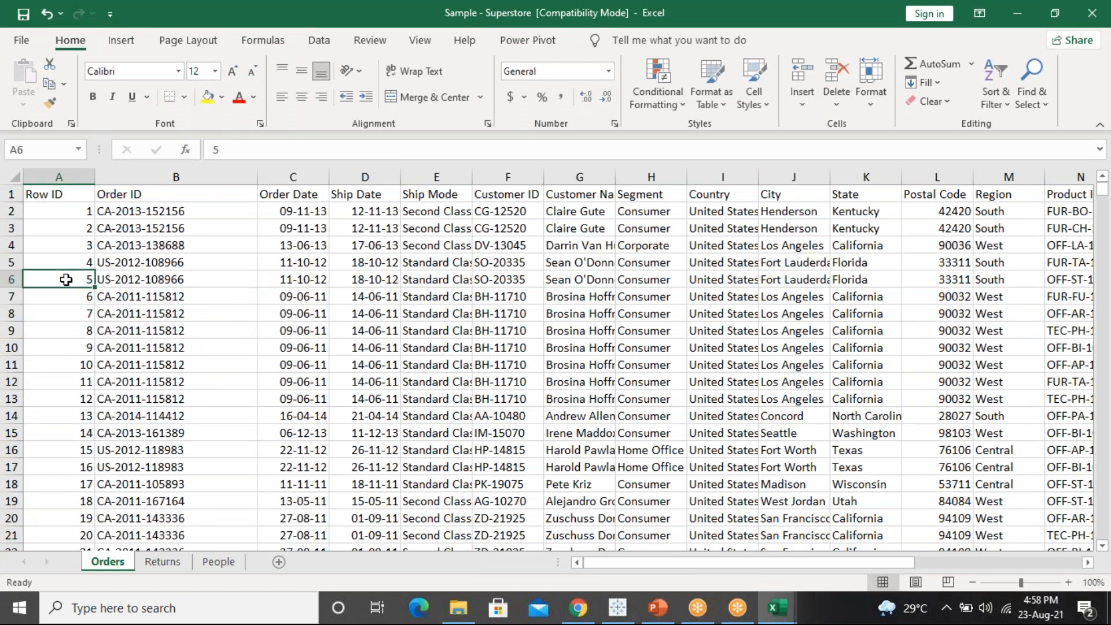
pyautogui.hotkey('shift', 'Right')
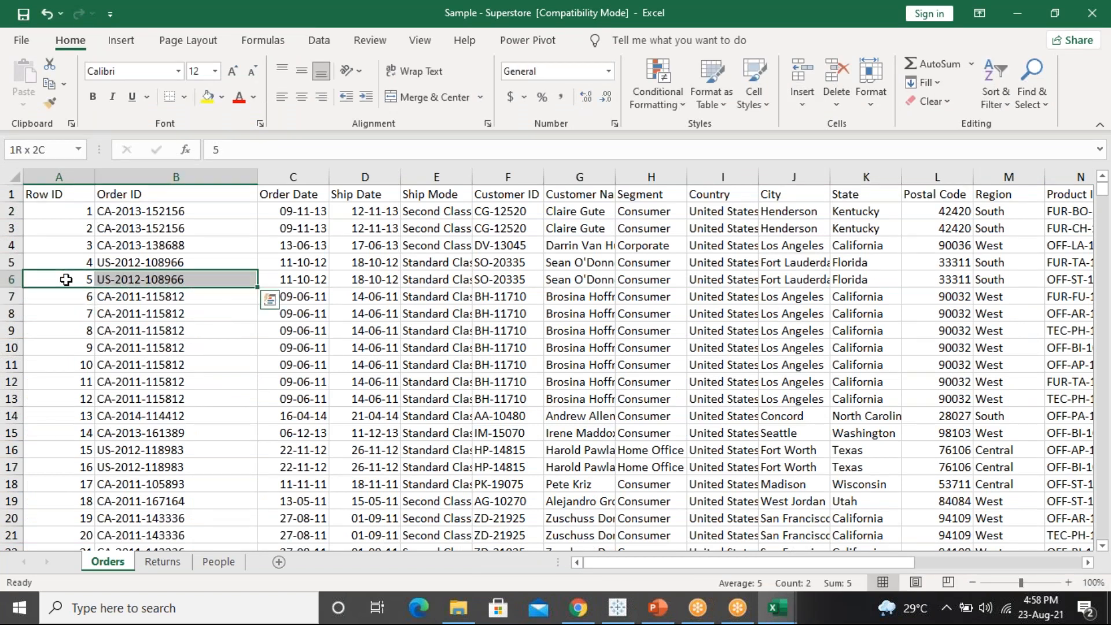
pyautogui.hotkey('ctrl', 'shift', 'Right')
pyautogui.hotkey('shift', 'Down')
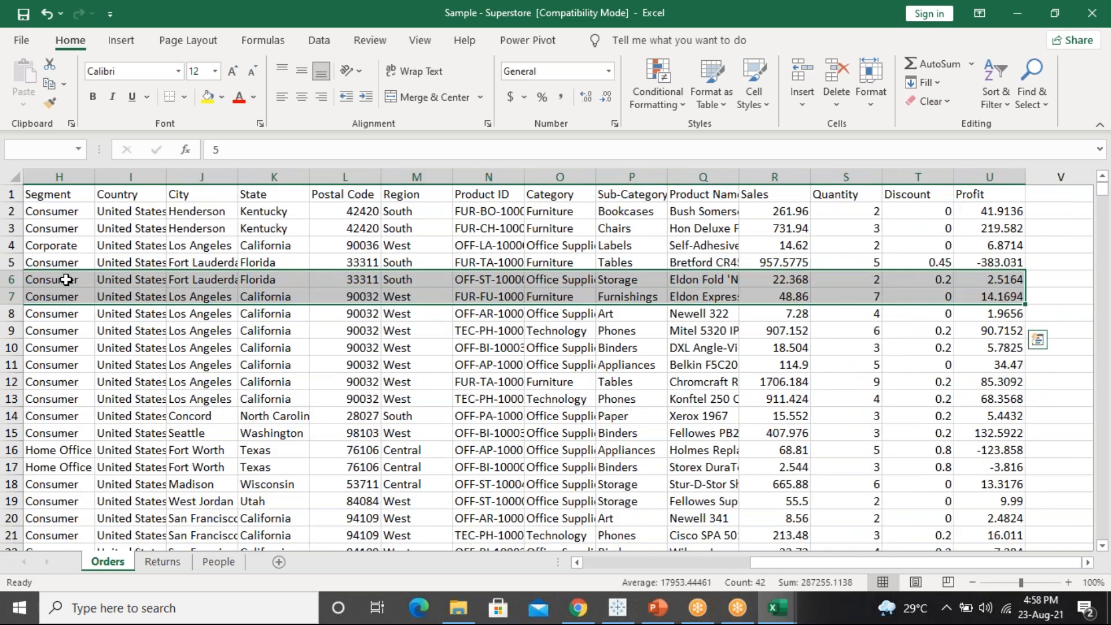
pyautogui.hotkey('ctrl', 'shift', 'Down')
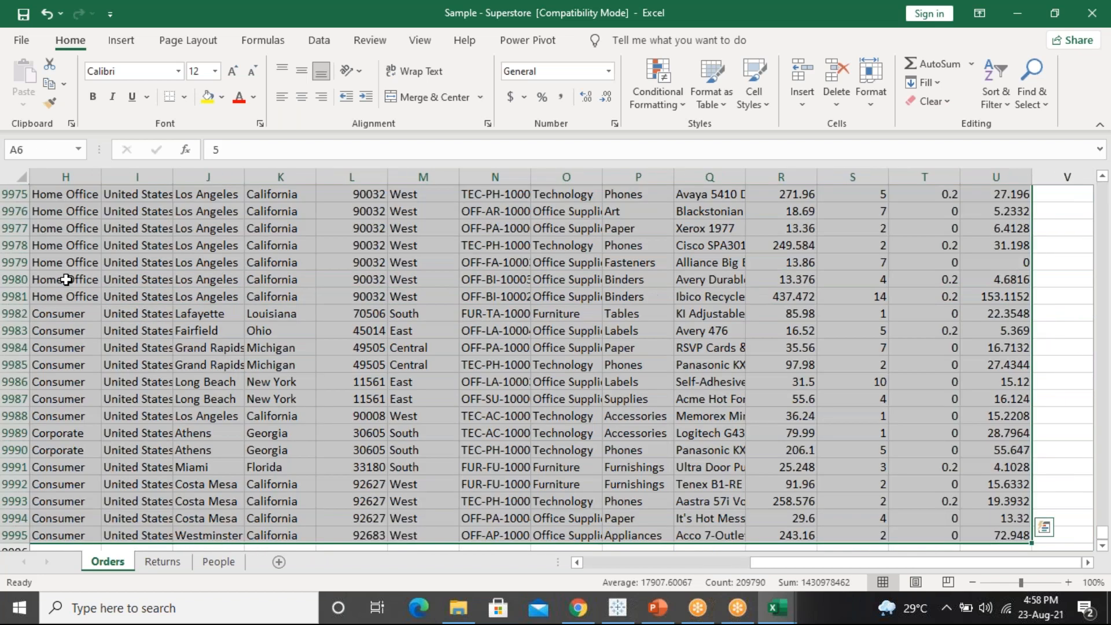
pyautogui.press('Delete')
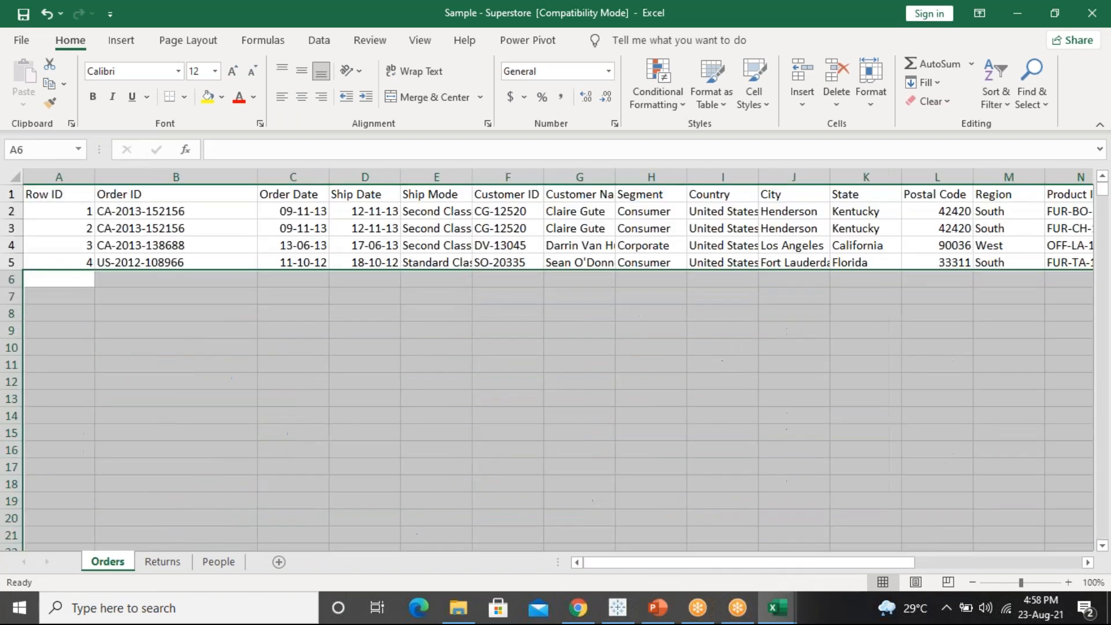
# On the Returns sheet, clear every row from row 5 down, leaving three returned orders
pyautogui.click(155, 562)
pyautogui.moveTo(36, 259); pyautogui.dragTo(214, 400)
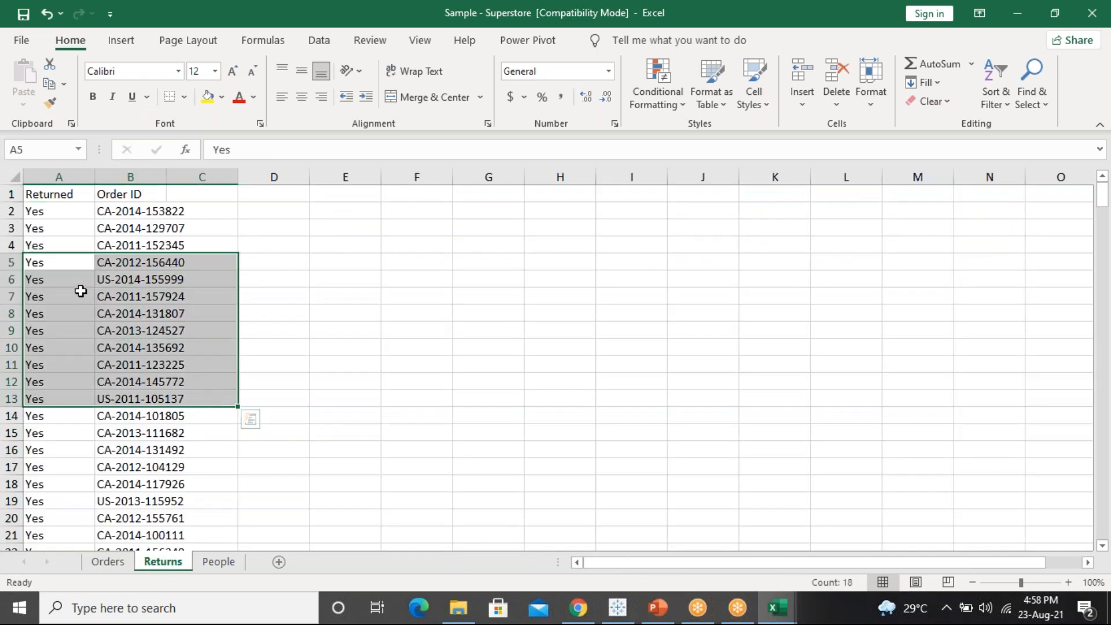
pyautogui.click(60, 266)
pyautogui.moveTo(121, 259); pyautogui.dragTo(137, 260)
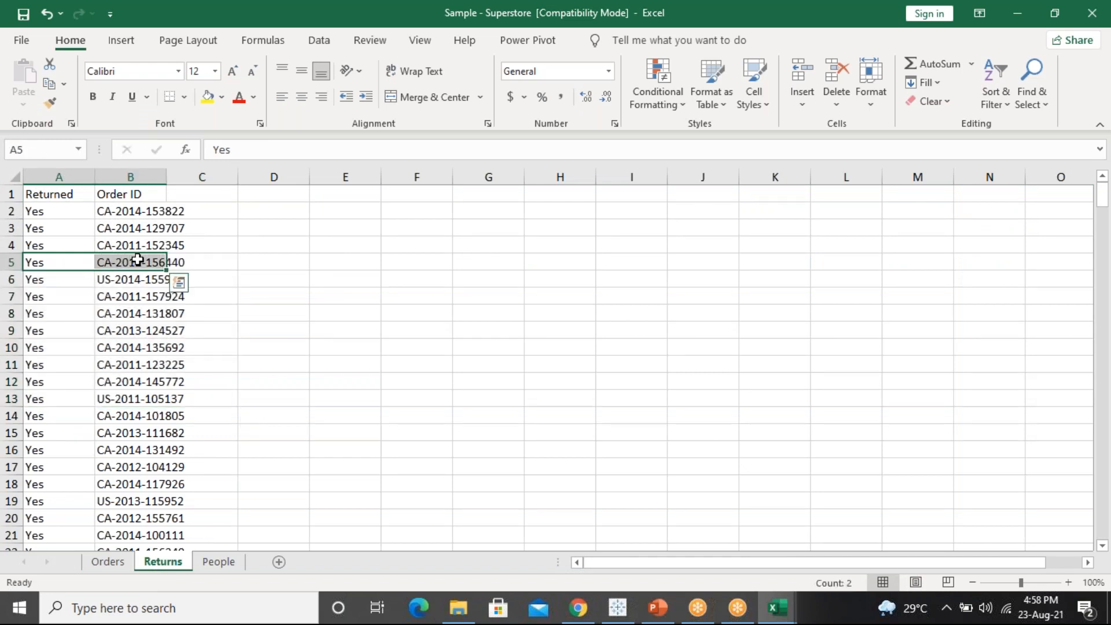
pyautogui.hotkey('ctrl', 'shift', 'Down')
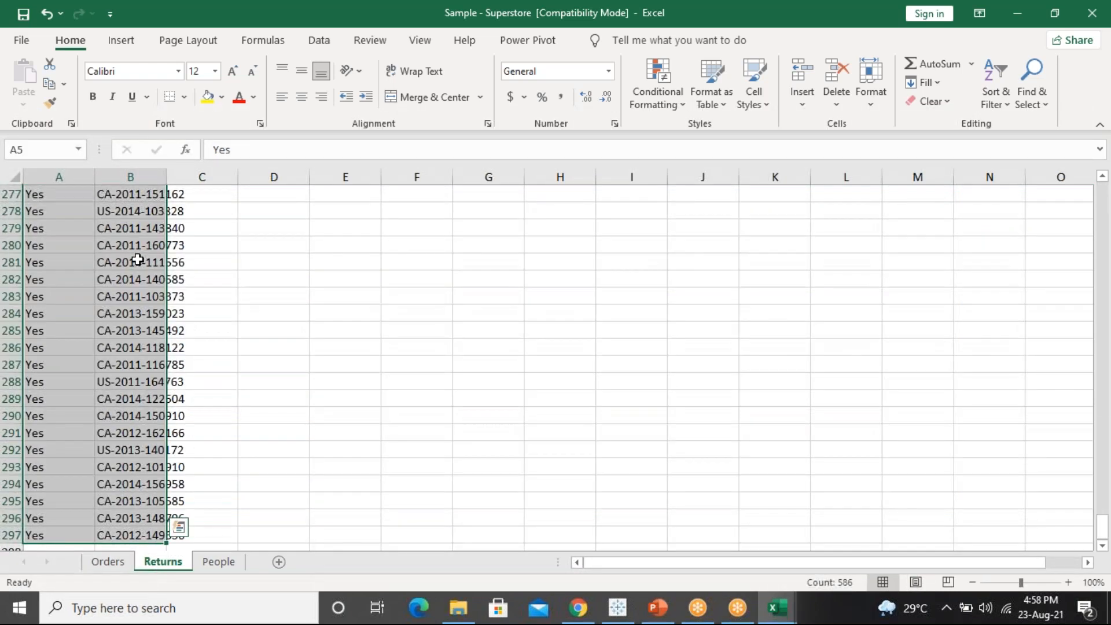
pyautogui.press('Delete')
pyautogui.scroll(3, 137, 259)
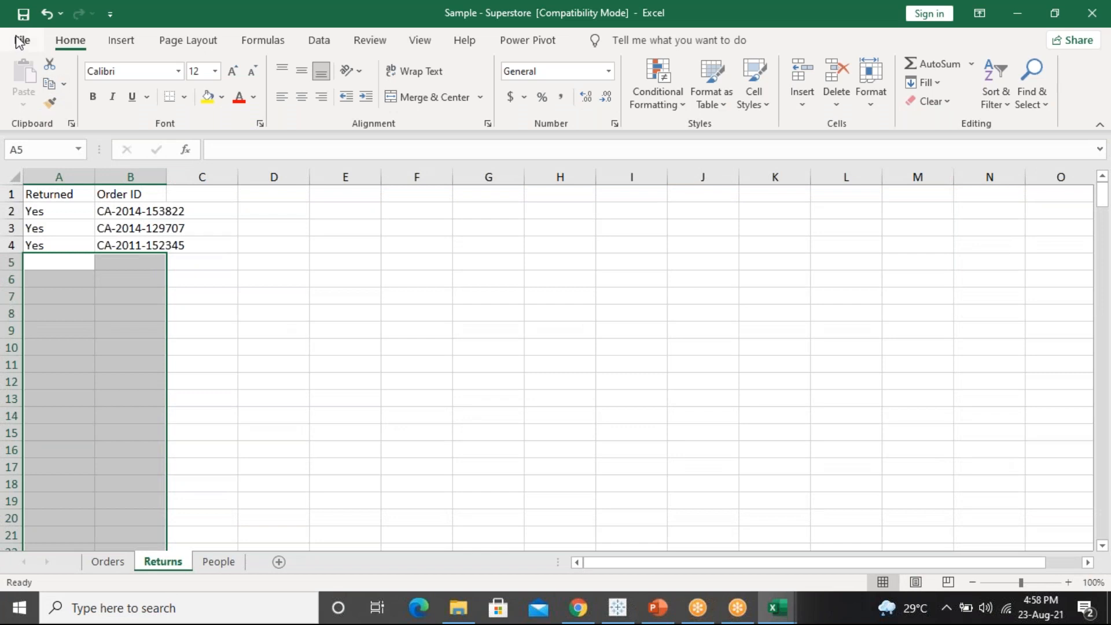
# Save the trimmed workbook to the Desktop as 'Sample - Superstore TEST' in Excel 97-2003 format
pyautogui.click(26, 46)
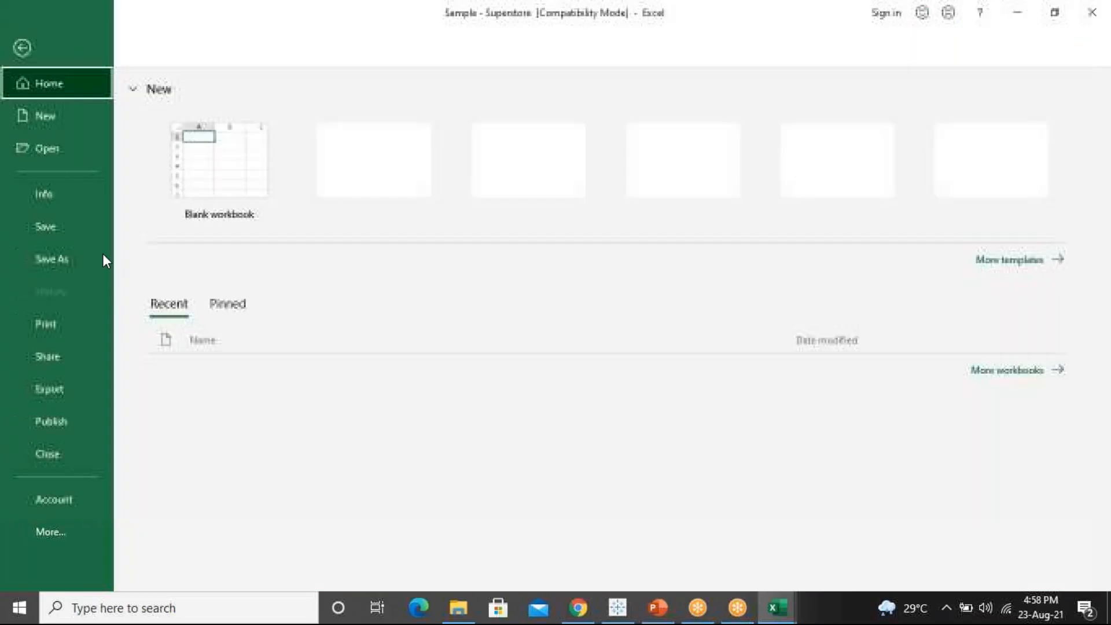
pyautogui.click(80, 258)
pyautogui.click(246, 254)
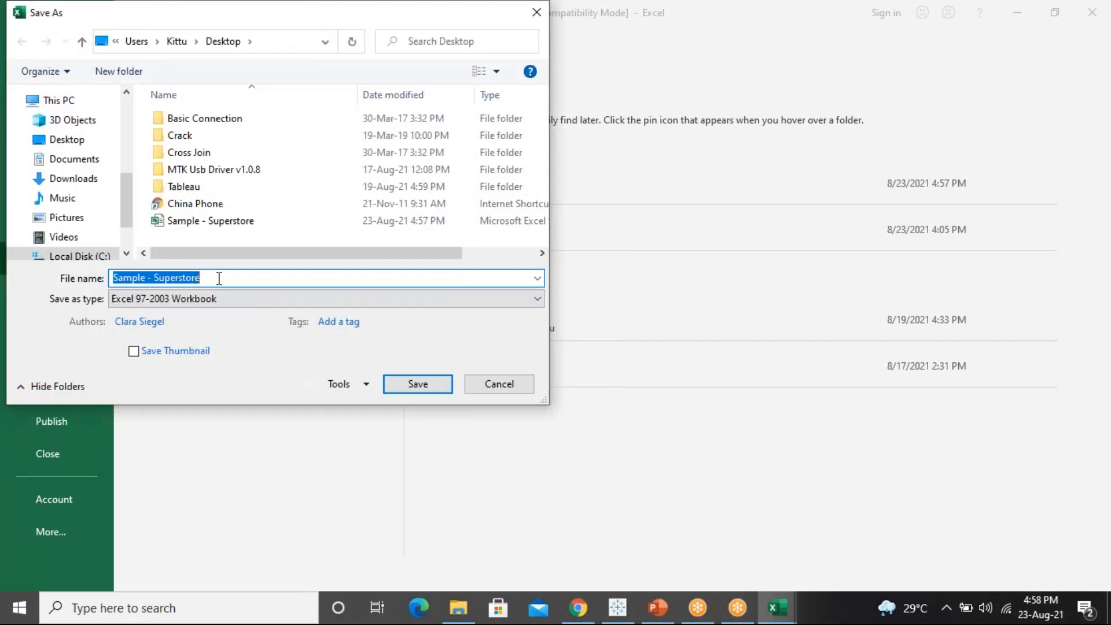
pyautogui.click(73, 141)
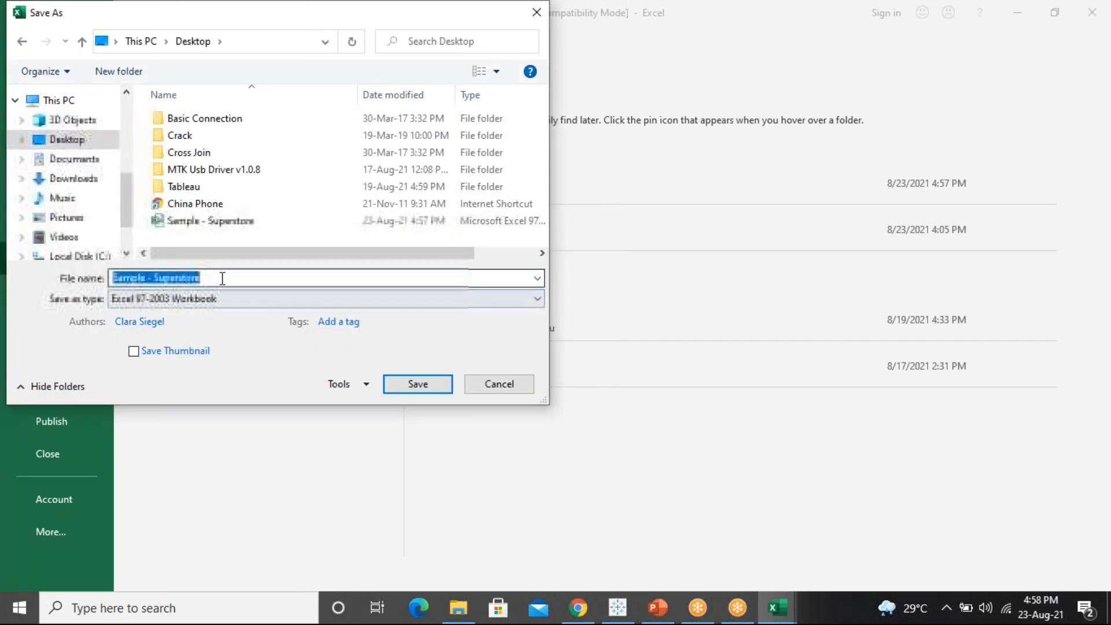
pyautogui.click(223, 278)
pyautogui.write('TEST')
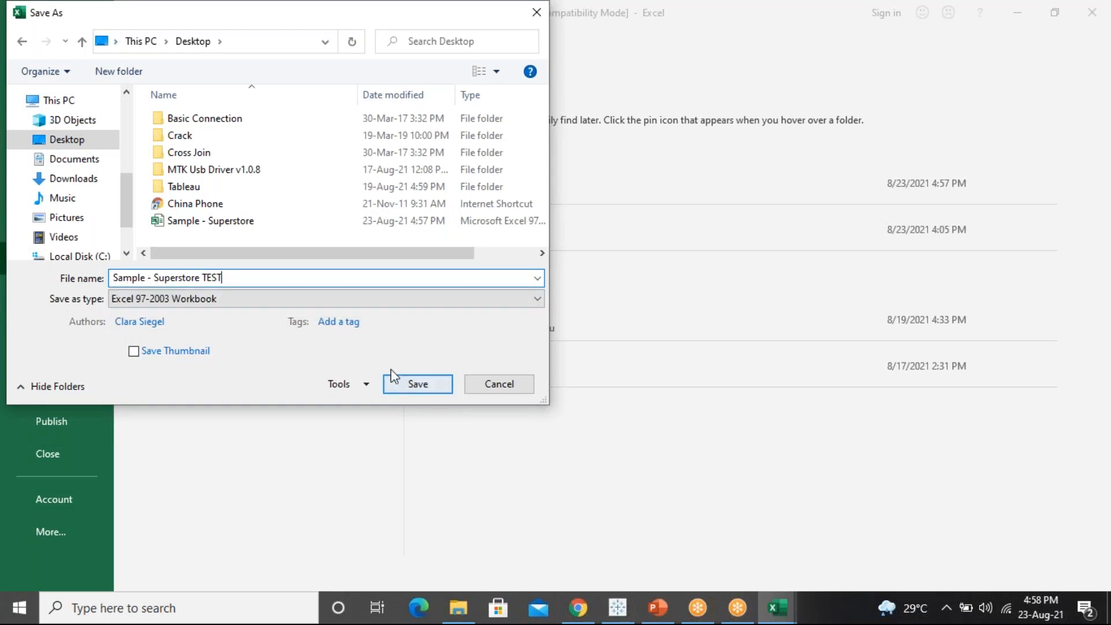
pyautogui.click(410, 384)
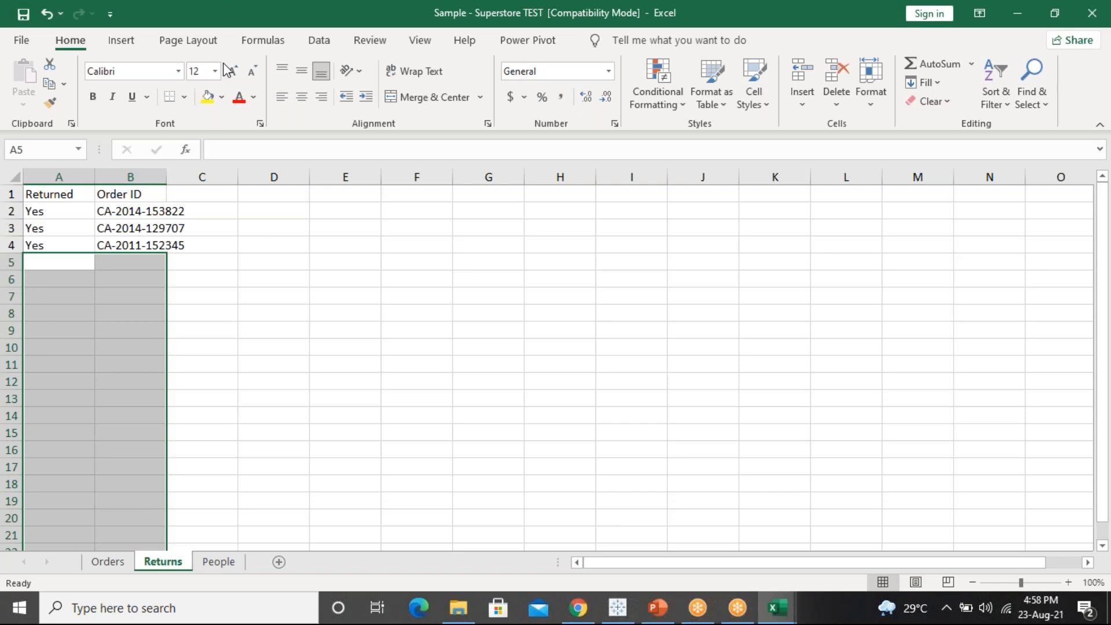
# Close the Sample - Superstore TEST workbook
pyautogui.doubleClick(220, 8)
pyautogui.moveTo(278, 12); pyautogui.dragTo(267, 123)
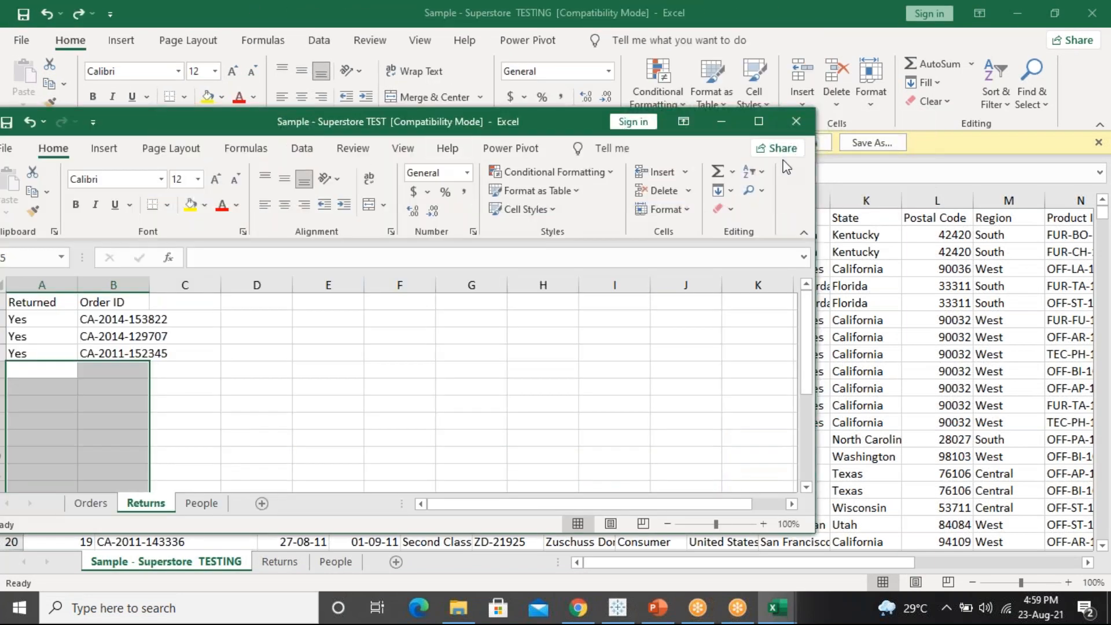
pyautogui.click(791, 127)
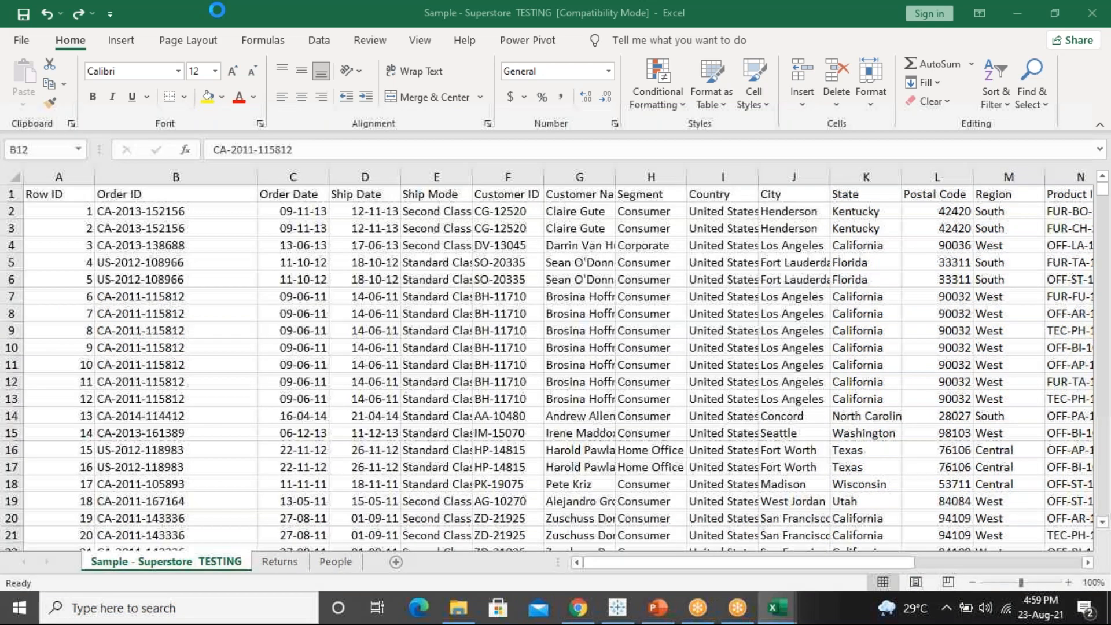
# Close the TESTING workbook without saving and minimize Tableau Attendence
pyautogui.moveTo(216, 8); pyautogui.dragTo(81, 203)
pyautogui.click(676, 212)
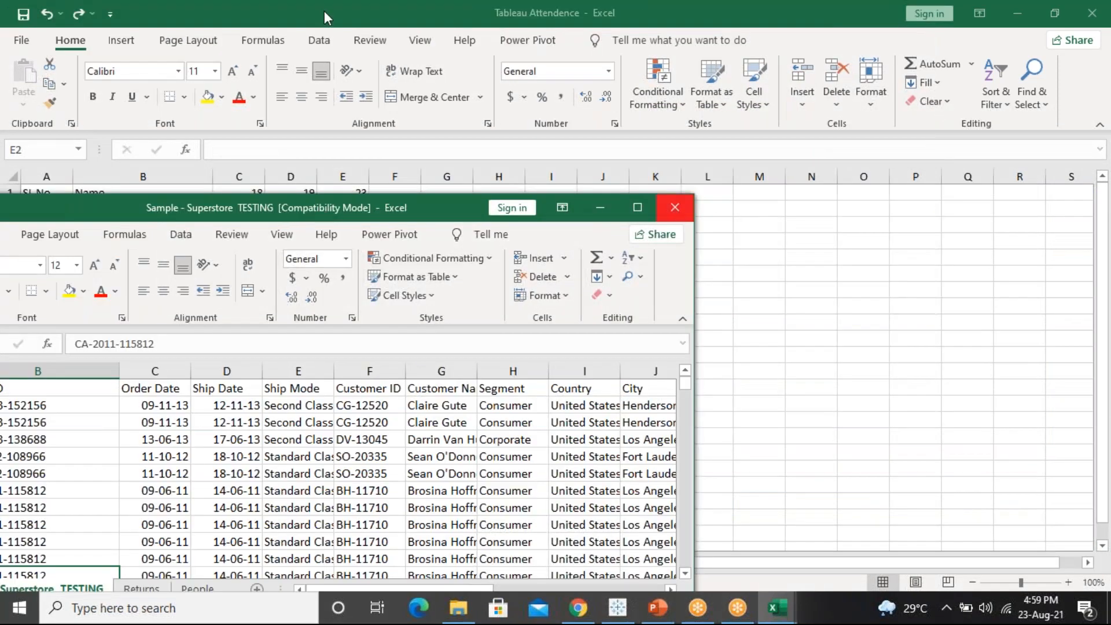
pyautogui.click(545, 325)
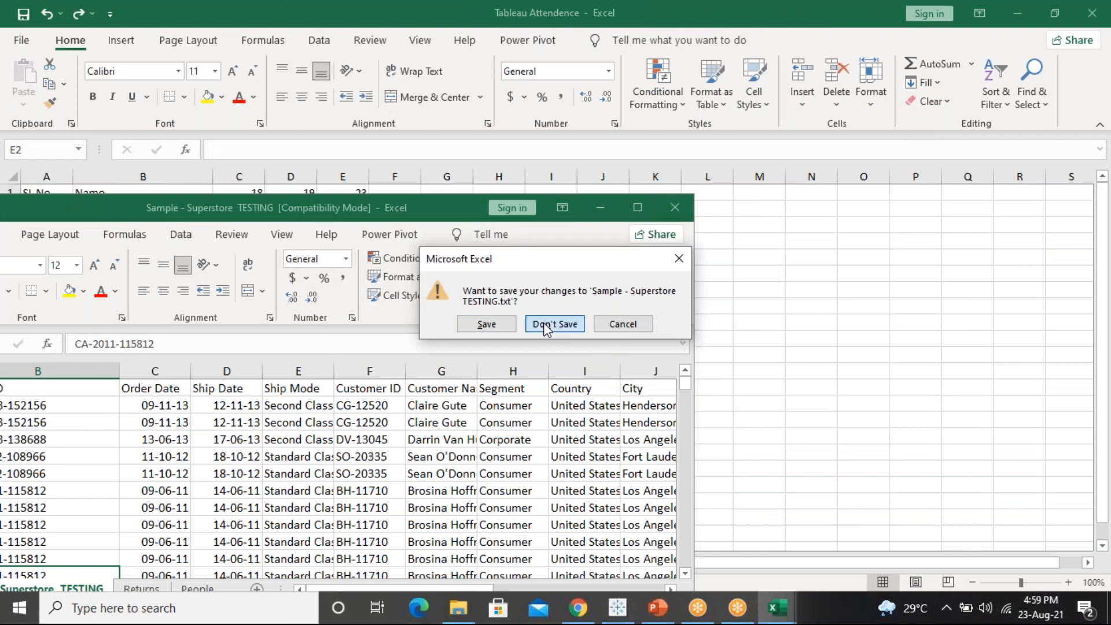
pyautogui.moveTo(245, 9); pyautogui.dragTo(88, 172)
pyautogui.click(639, 171)
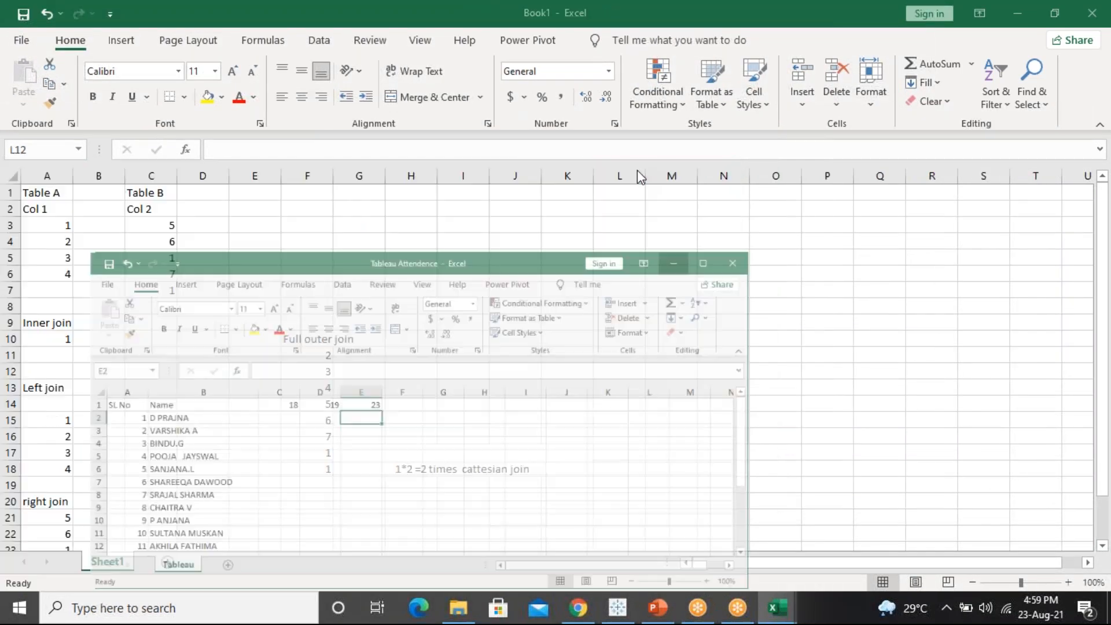
# Minimize Book1, close File Explorer, and close the current Tableau workbook
pyautogui.doubleClick(235, 12)
pyautogui.moveTo(235, 13); pyautogui.dragTo(136, 174)
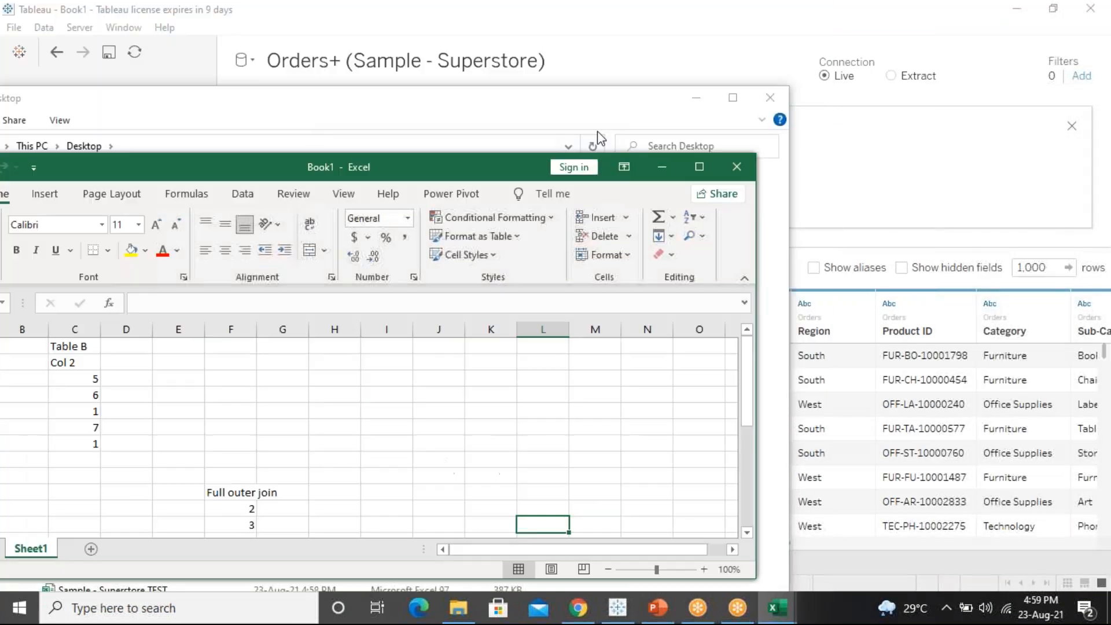
pyautogui.click(659, 168)
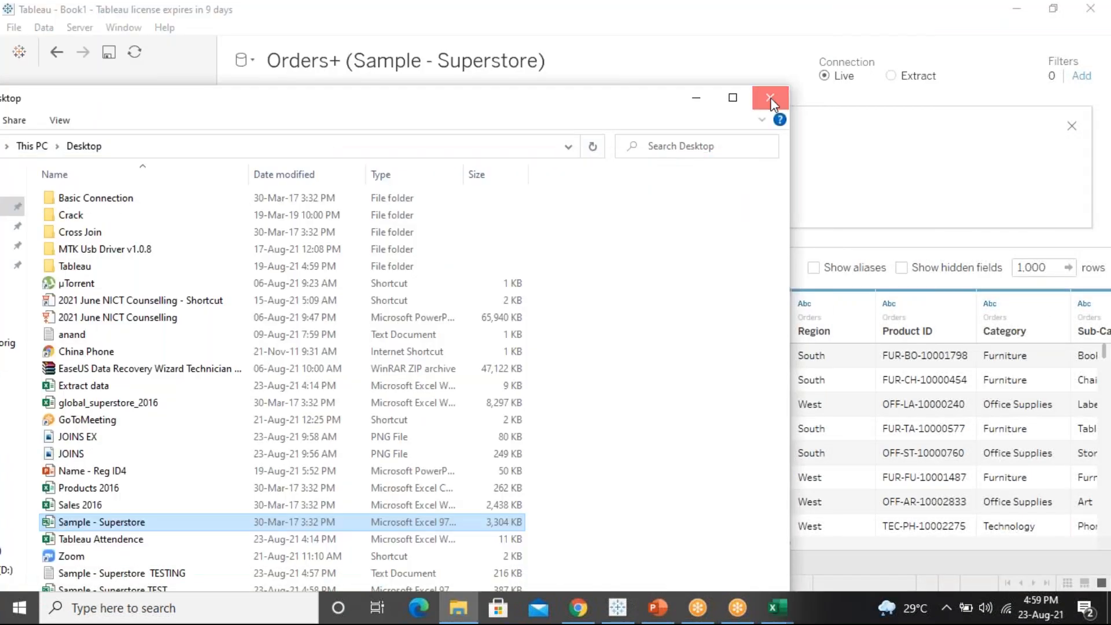
pyautogui.click(770, 98)
pyautogui.click(17, 28)
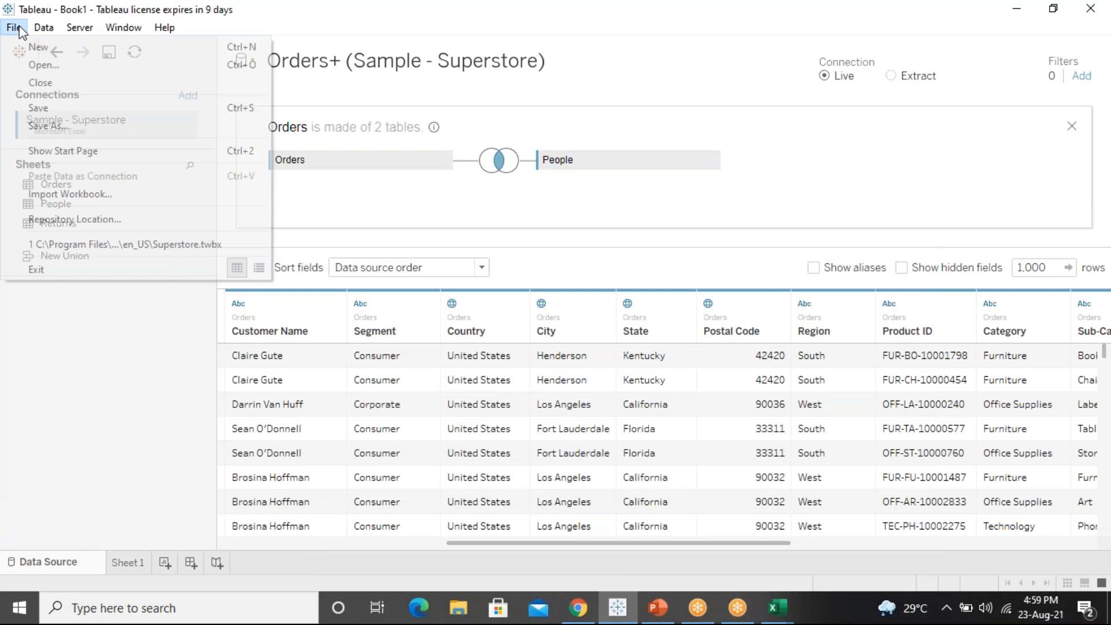
pyautogui.click(40, 82)
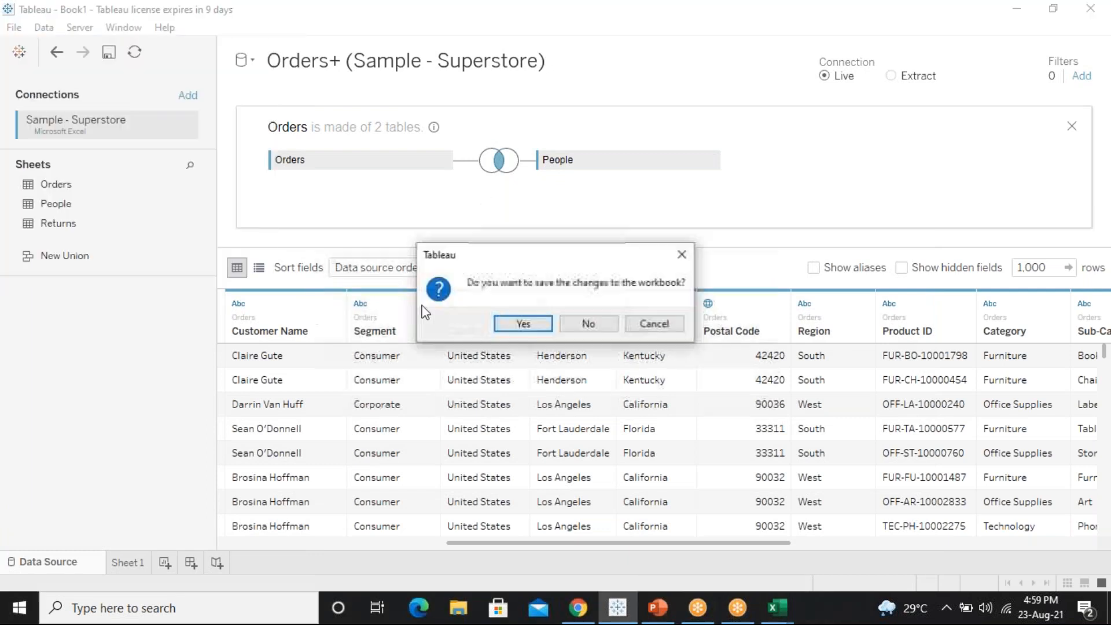
# Close Book1 without saving, backing out of Save As, leaving an empty Book2
pyautogui.click(535, 325)
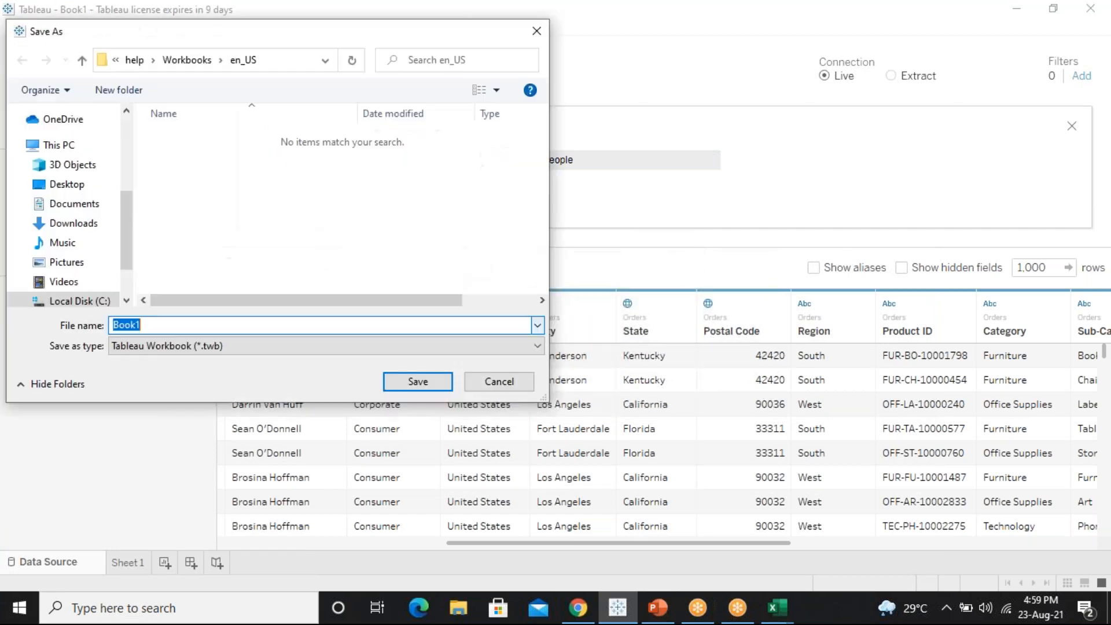
pyautogui.click(514, 379)
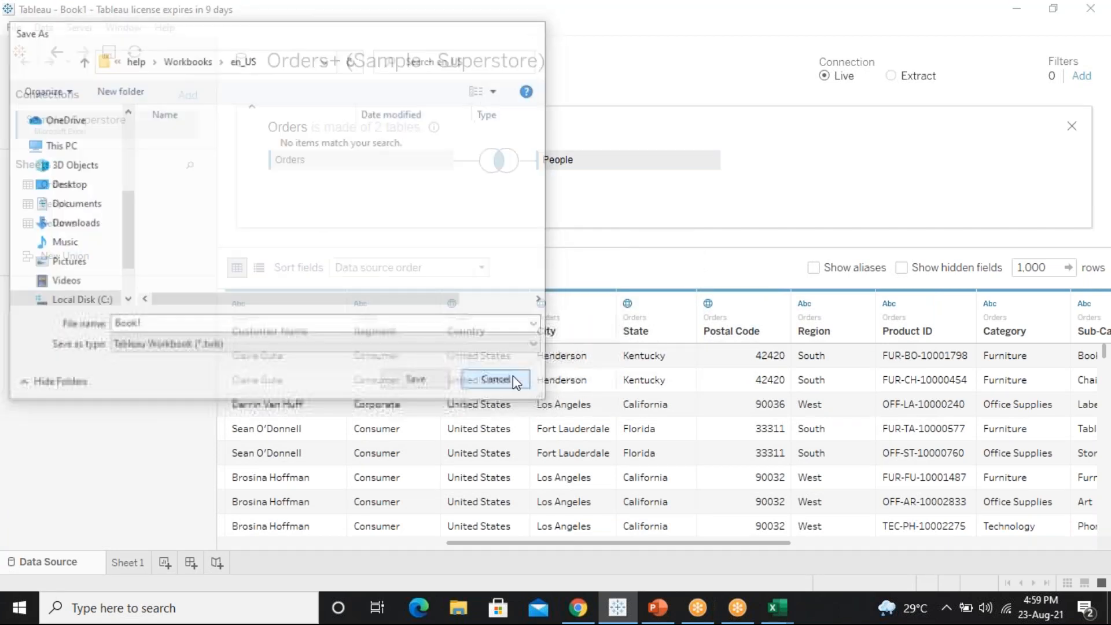
pyautogui.click(25, 32)
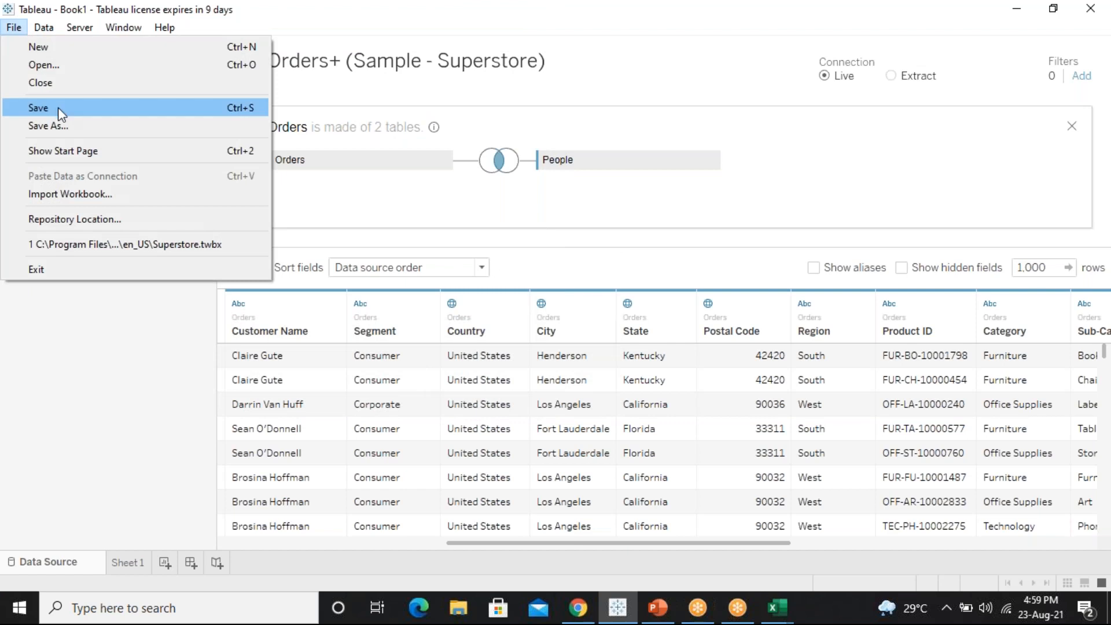
pyautogui.click(68, 84)
pyautogui.click(586, 324)
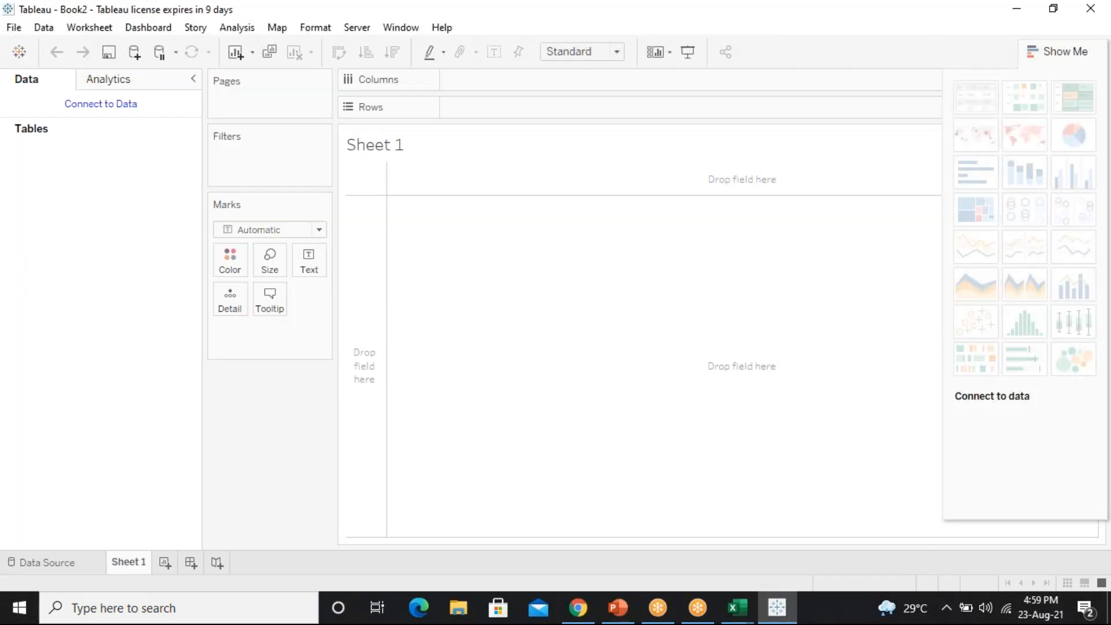
# Connect Book2 to the Excel file Sample - Superstore TEST and add the Orders sheet to the canvas
pyautogui.click(16, 57)
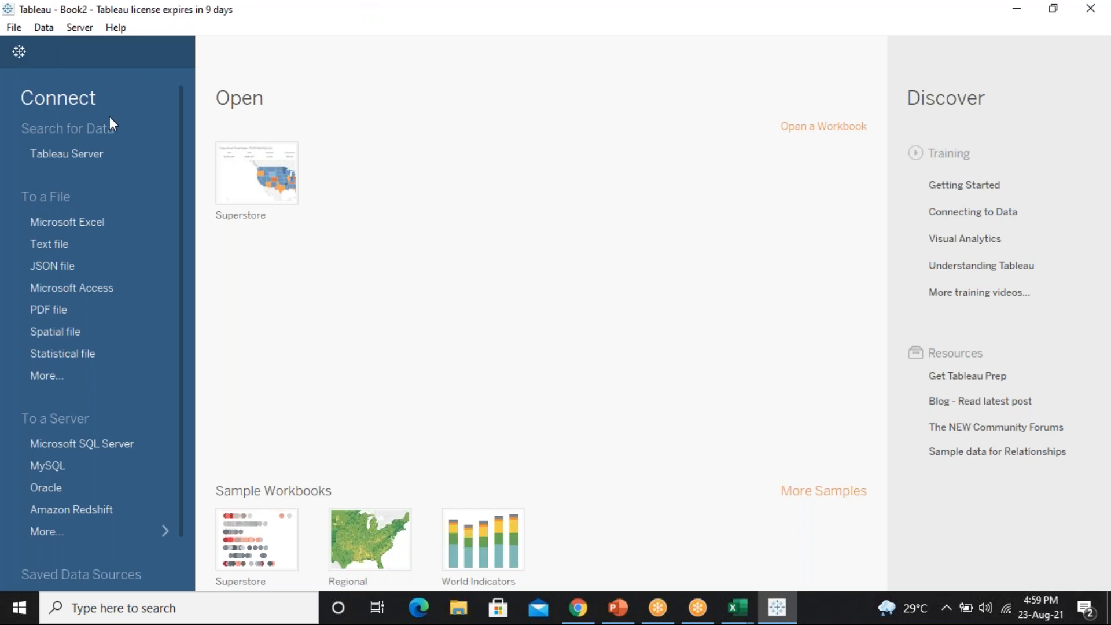
pyautogui.click(66, 226)
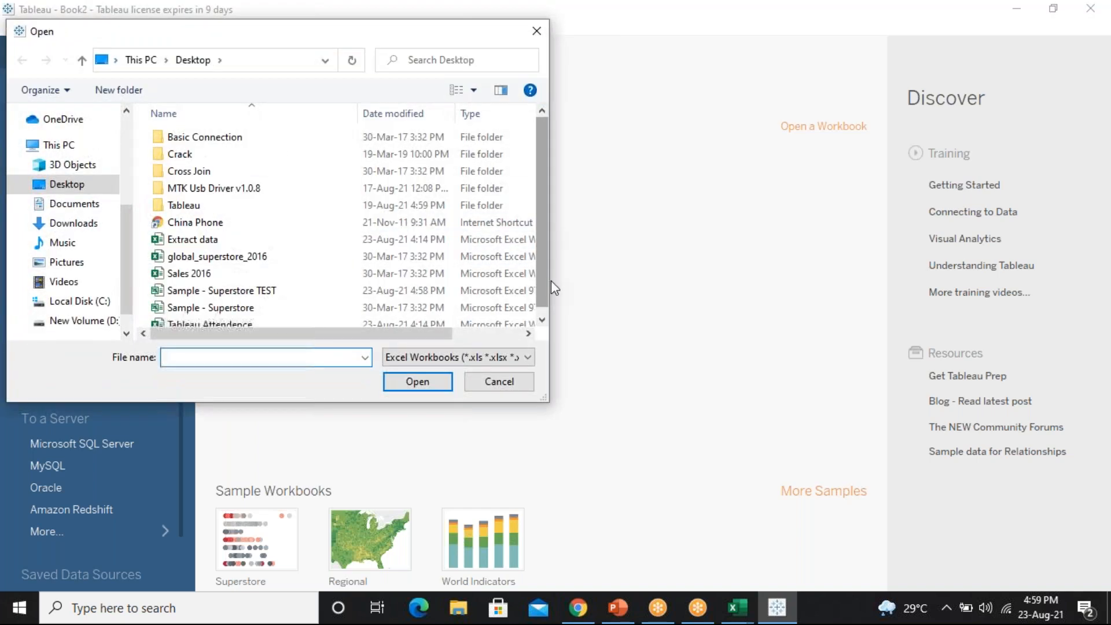
pyautogui.scroll(-1, 547, 282)
pyautogui.click(227, 286)
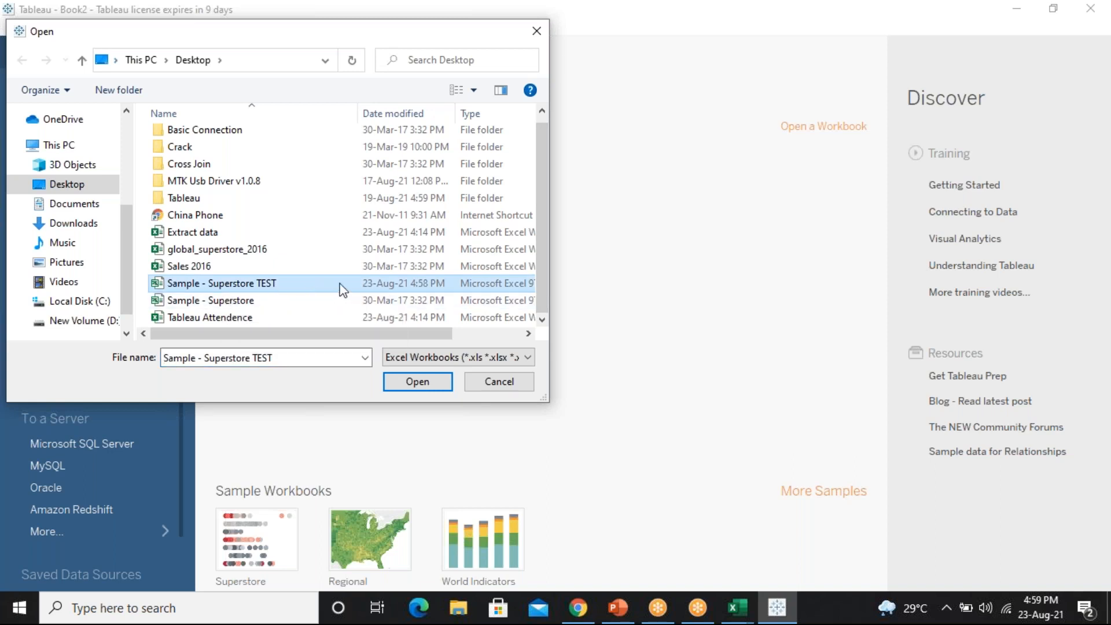
pyautogui.click(417, 383)
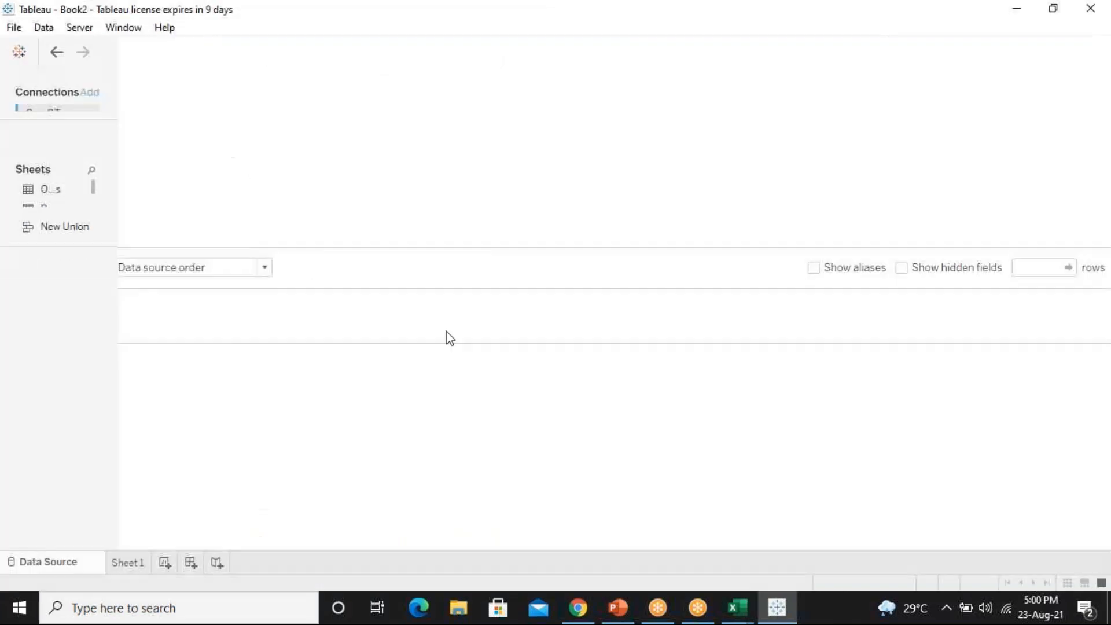
pyautogui.doubleClick(57, 184)
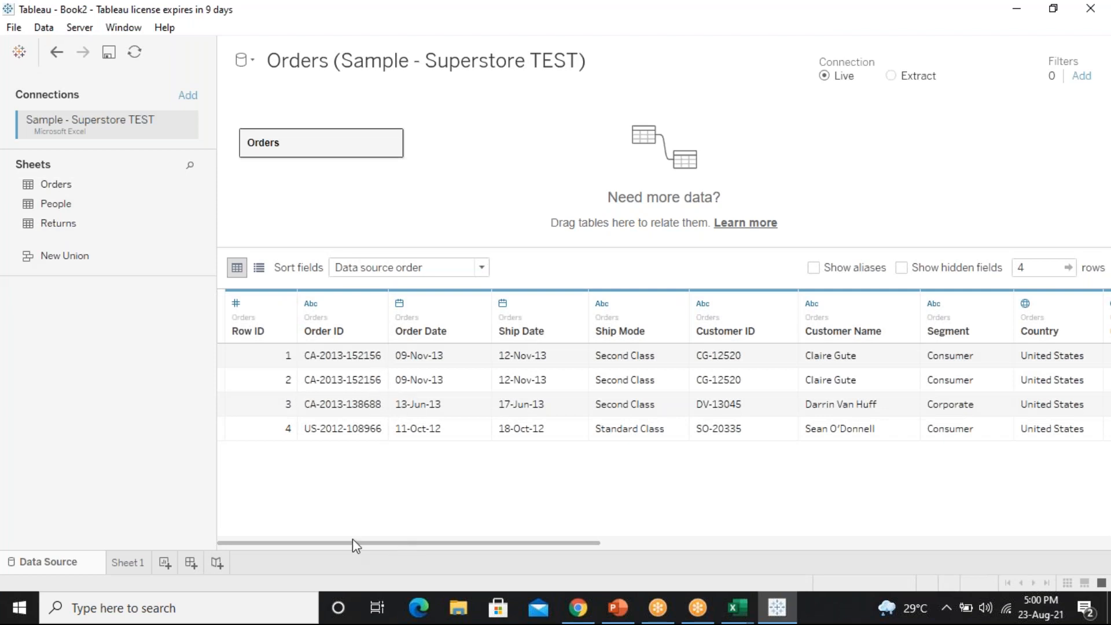
# Scroll the Orders preview, open Orders to show its single physical table, and start adding People
pyautogui.moveTo(352, 544); pyautogui.dragTo(297, 524)
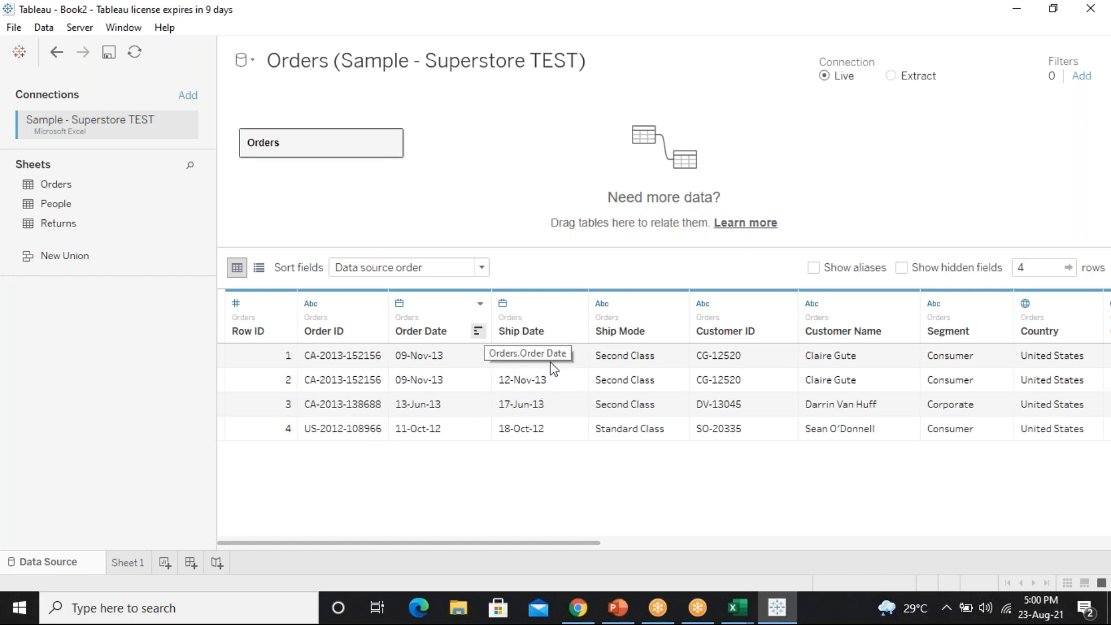
pyautogui.moveTo(554, 546); pyautogui.dragTo(349, 517)
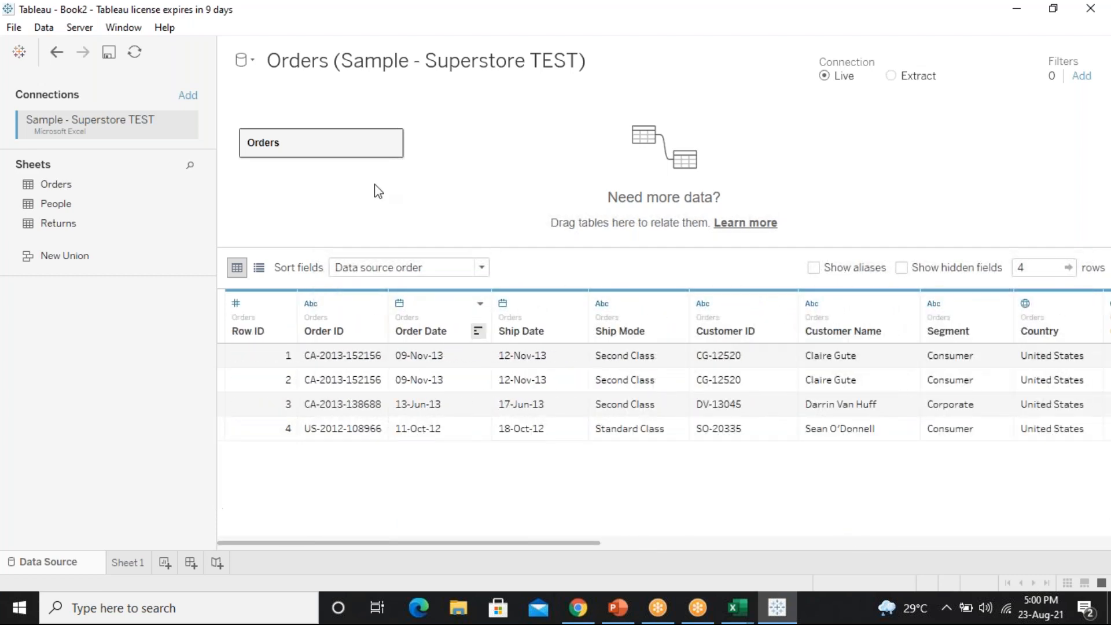
pyautogui.doubleClick(367, 147)
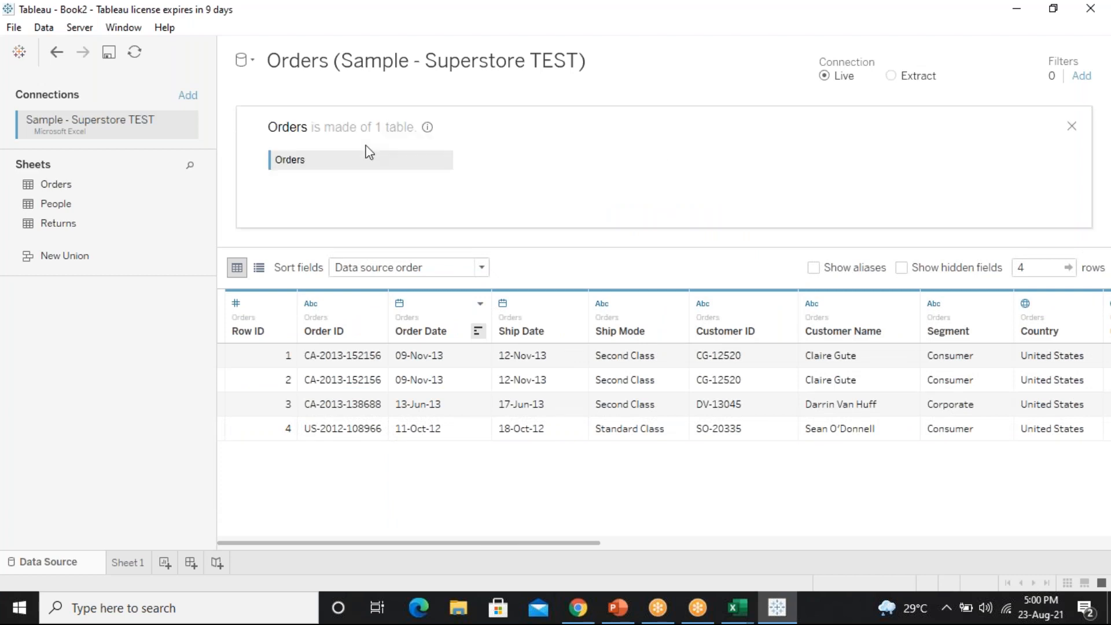
pyautogui.moveTo(91, 204); pyautogui.dragTo(191, 204)
pyautogui.click(190, 204)
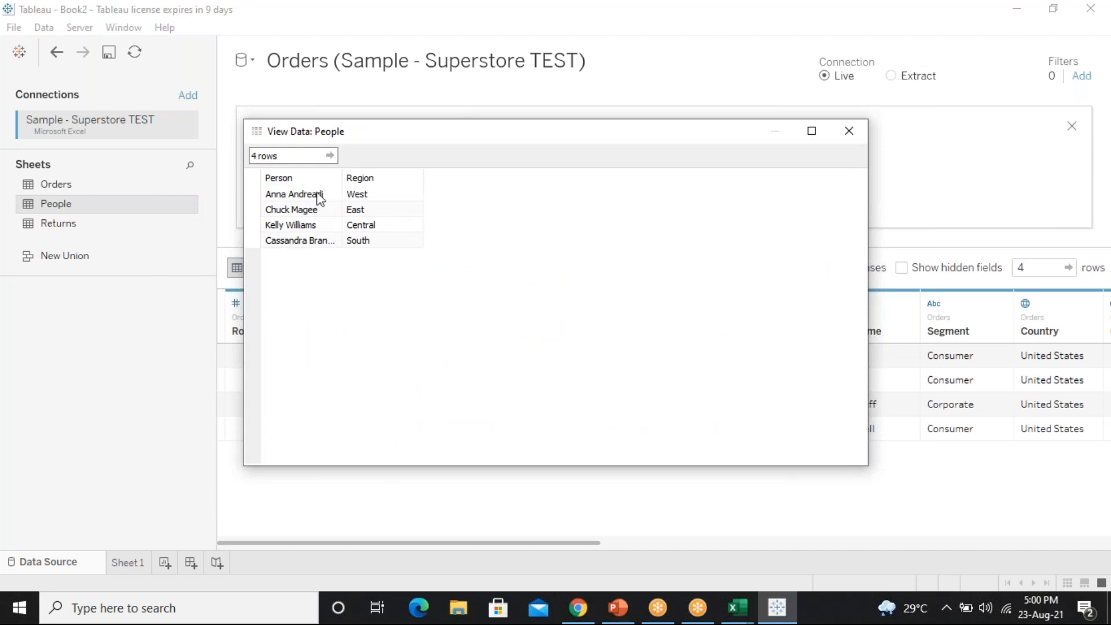
pyautogui.click(70, 225)
pyautogui.click(849, 133)
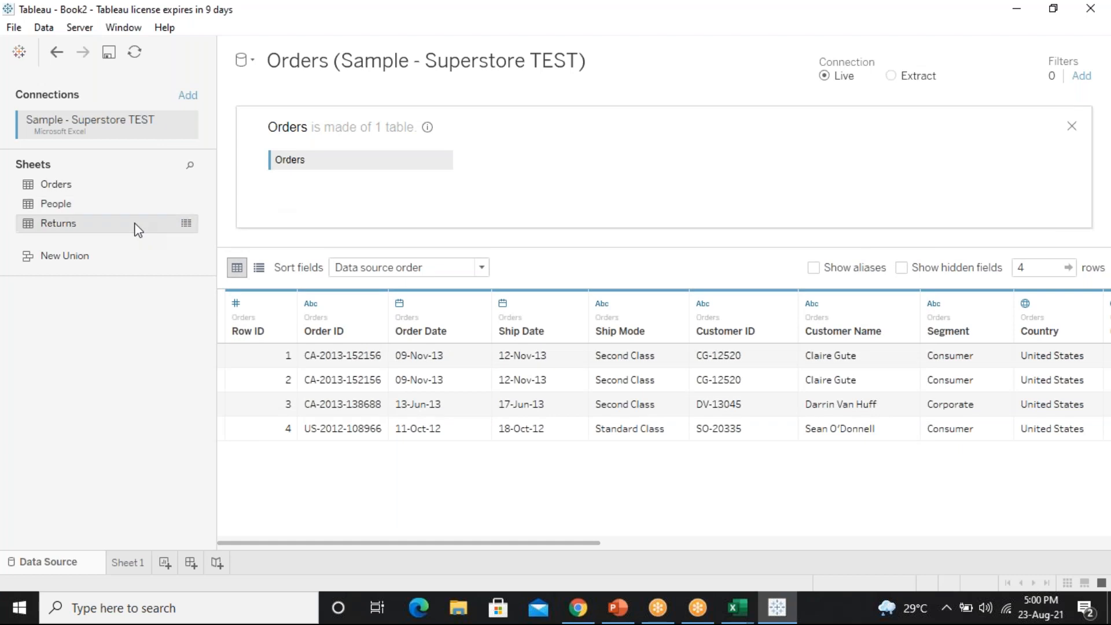
pyautogui.click(192, 225)
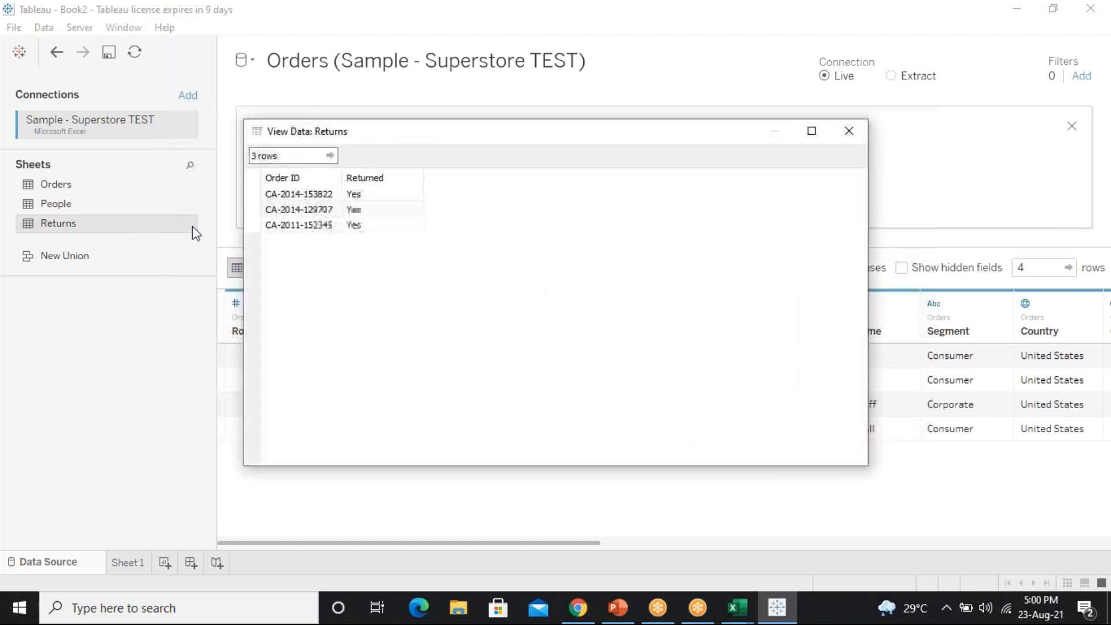
pyautogui.click(851, 133)
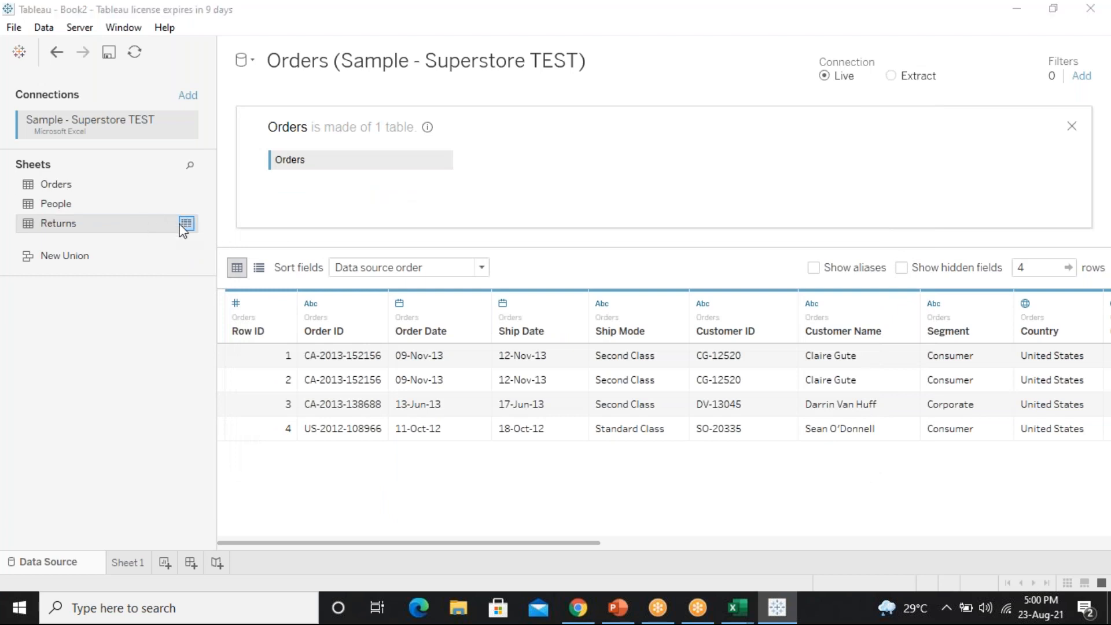
pyautogui.click(186, 224)
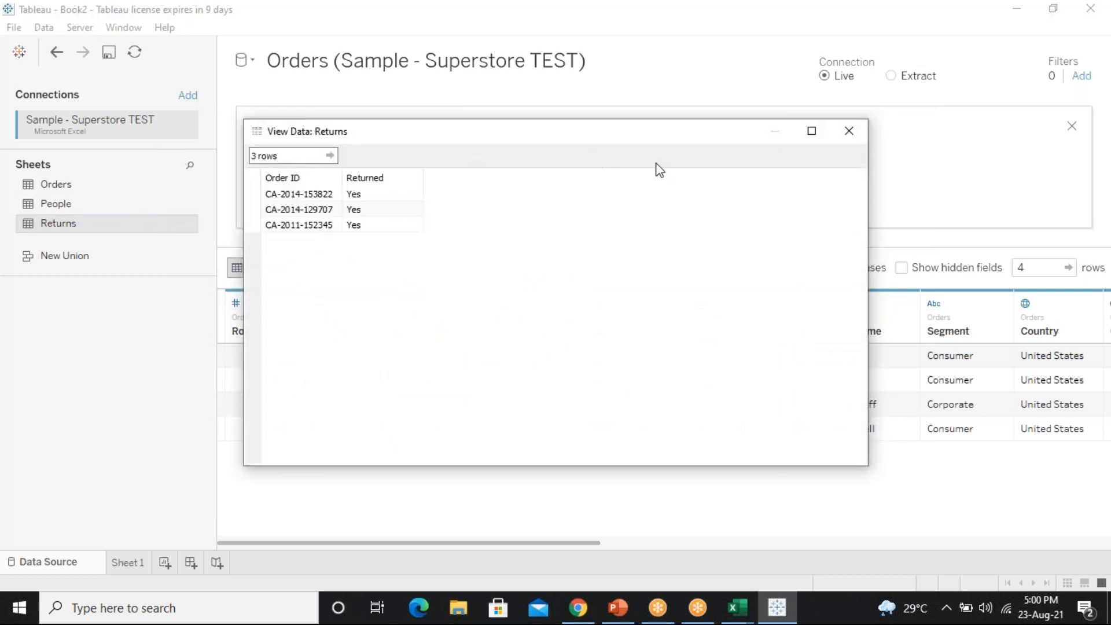
pyautogui.click(861, 137)
pyautogui.moveTo(131, 223); pyautogui.dragTo(482, 161)
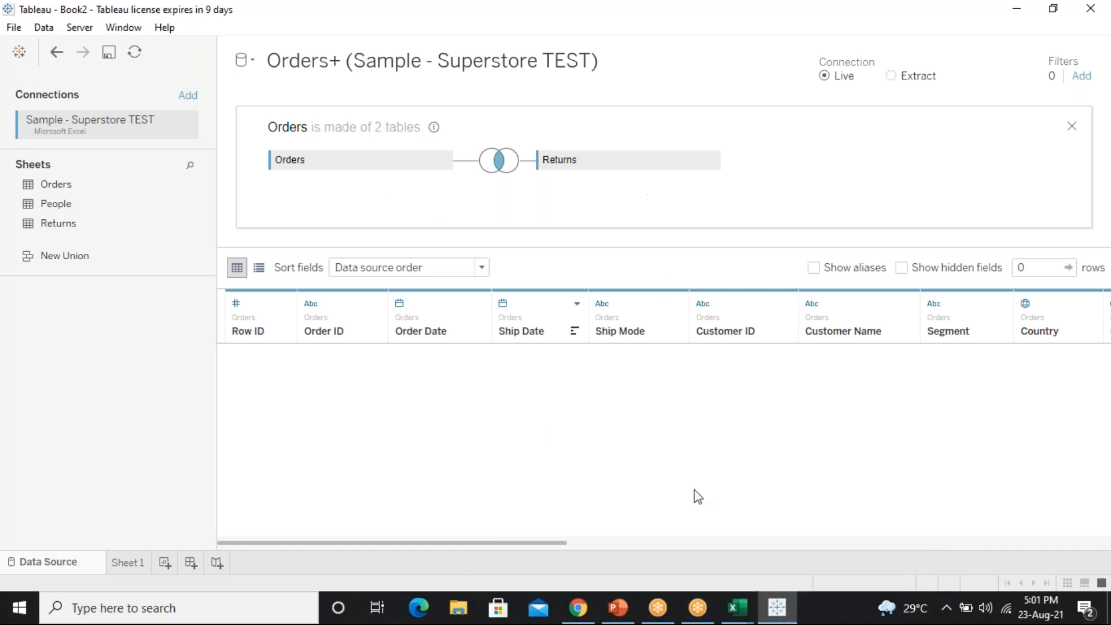
# Minimize the Tableau Attendence workbook and bring Excel's Book1 window up full screen
pyautogui.click(738, 606)
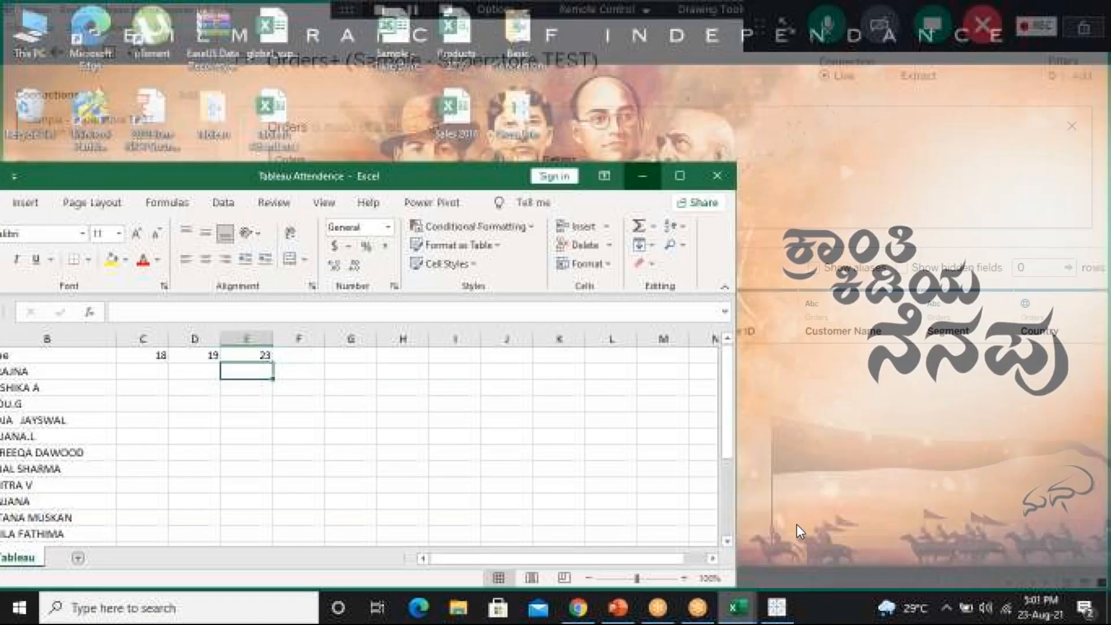
pyautogui.click(796, 523)
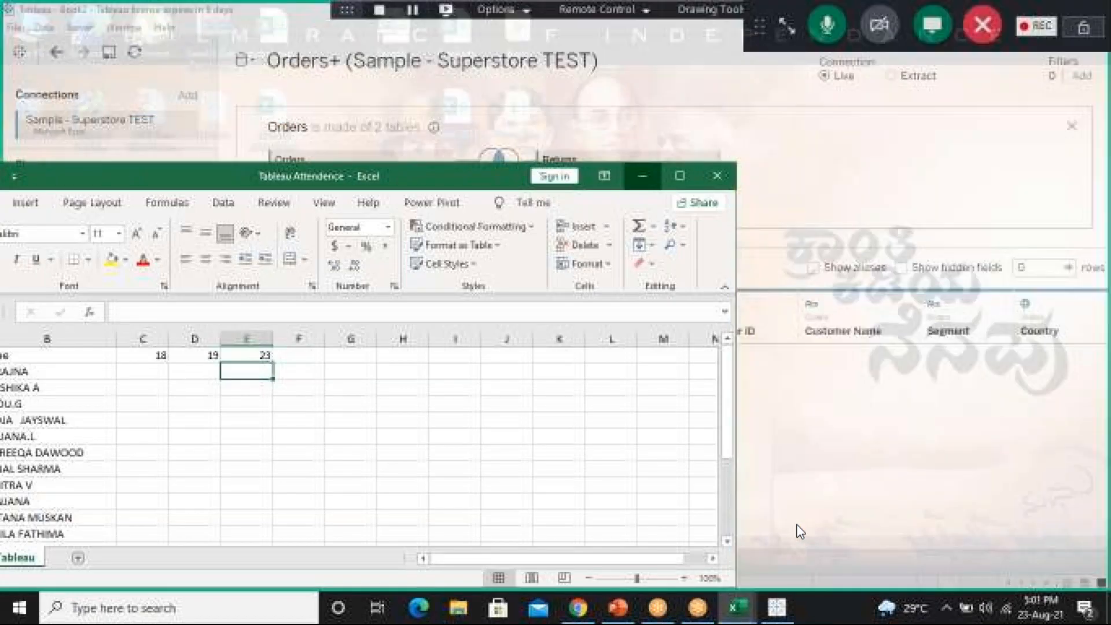
pyautogui.click(642, 176)
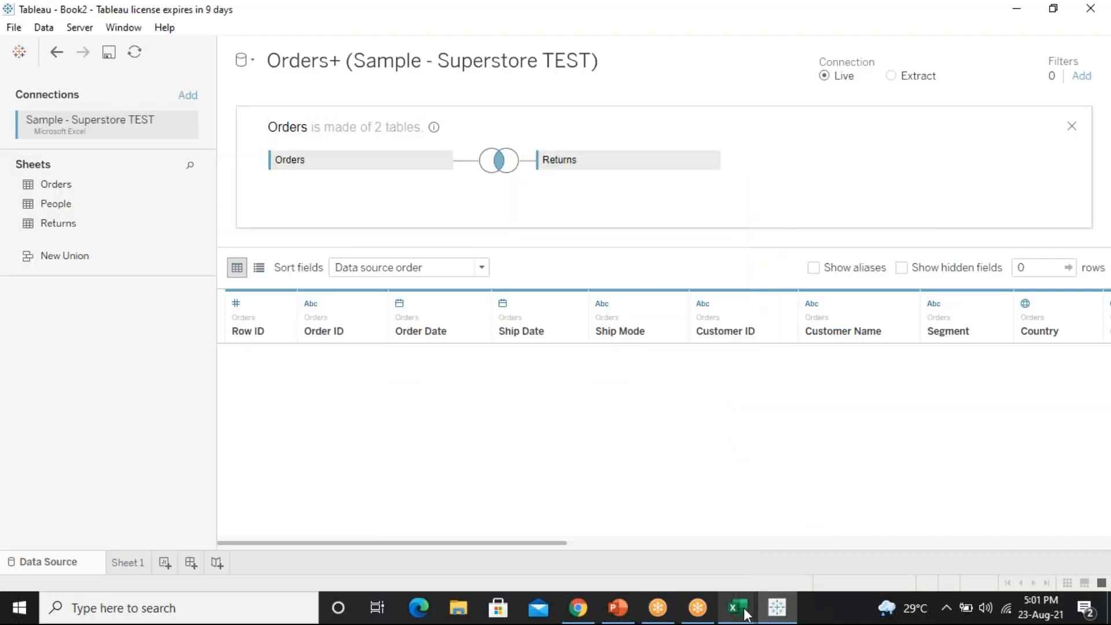
pyautogui.click(746, 612)
pyautogui.click(636, 577)
pyautogui.moveTo(93, 155); pyautogui.dragTo(137, 12)
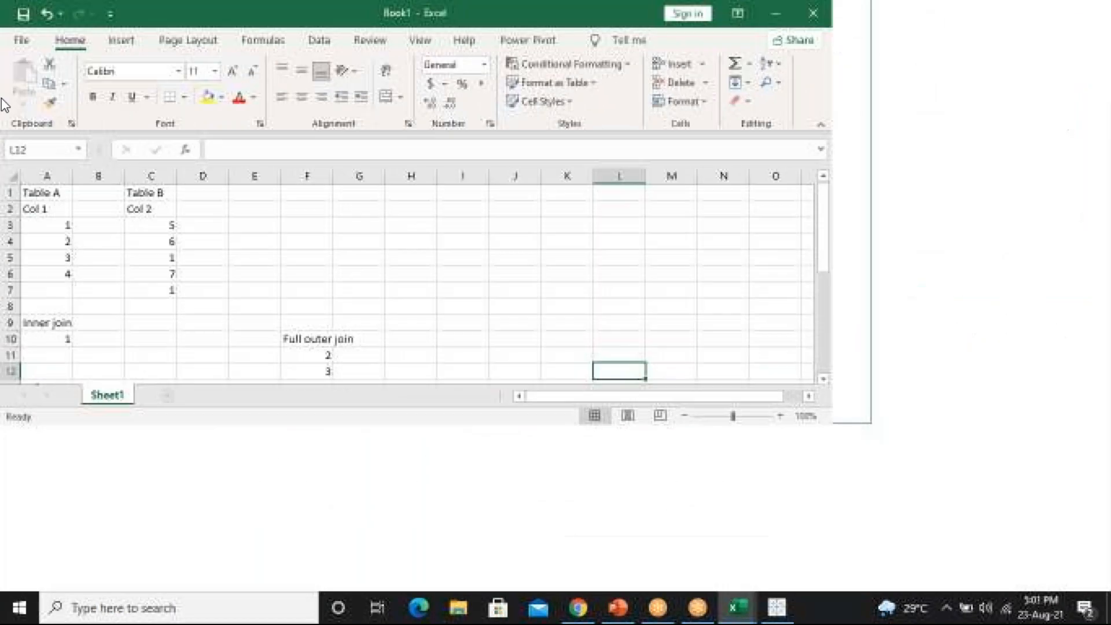
# Open Sample - Superstore TEST from Recent and check the four Order IDs in Orders B2:B5
pyautogui.click(26, 45)
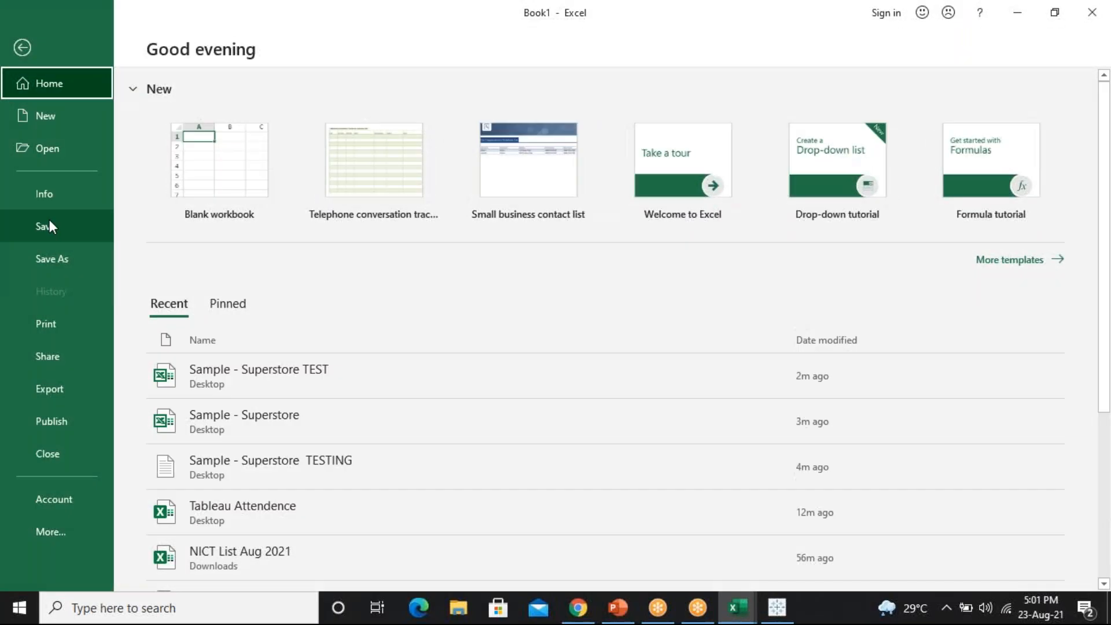
pyautogui.click(318, 380)
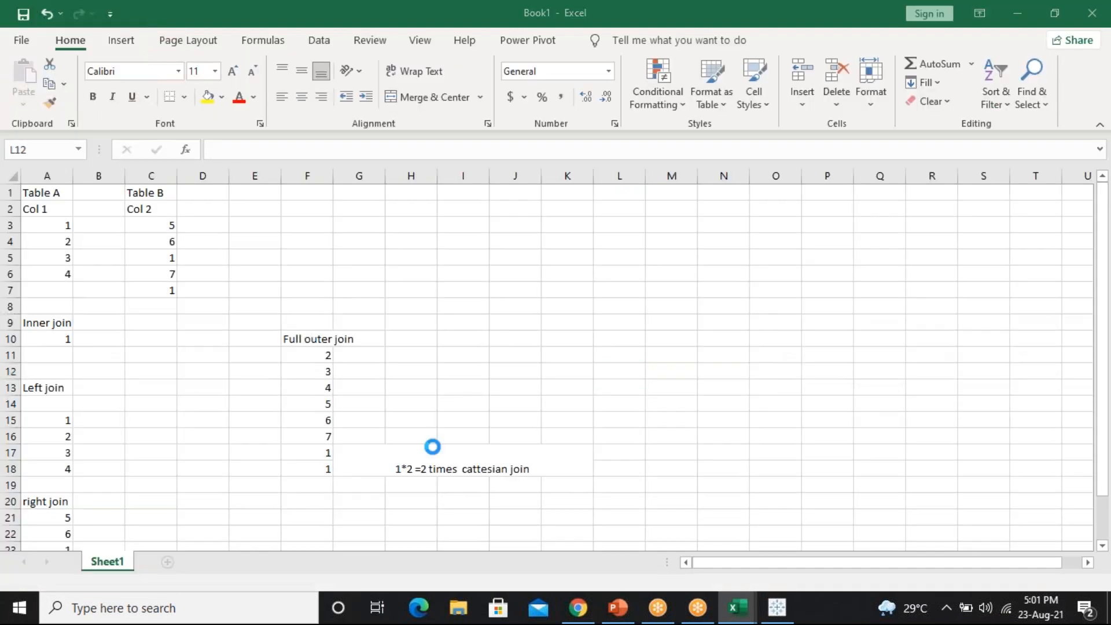
pyautogui.click(106, 562)
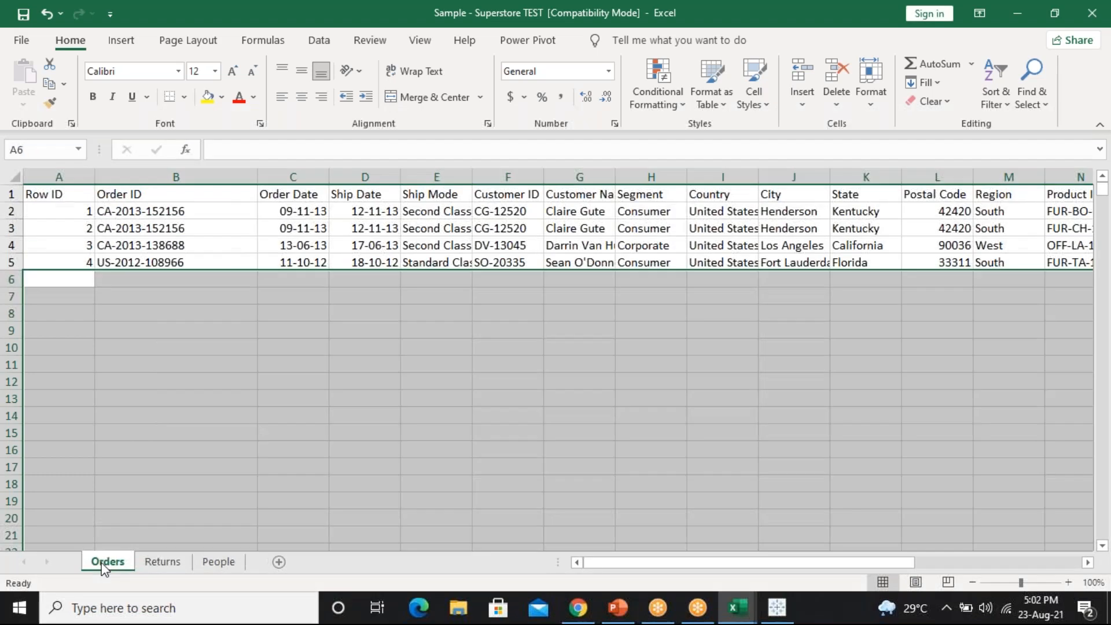
pyautogui.click(147, 212)
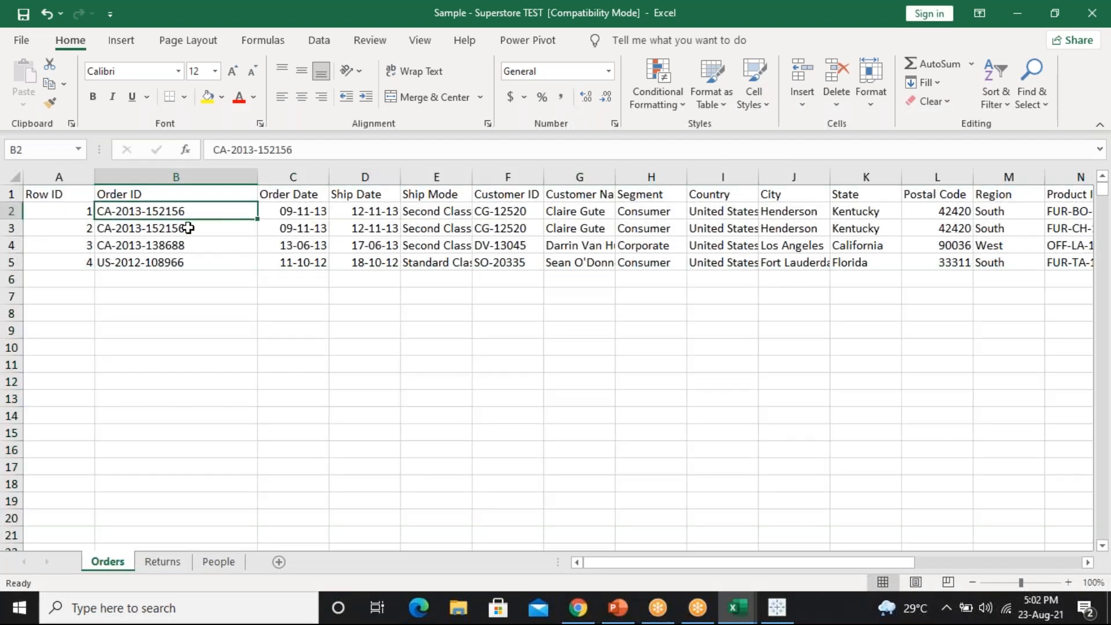
pyautogui.click(187, 228)
pyautogui.click(191, 248)
pyautogui.click(193, 264)
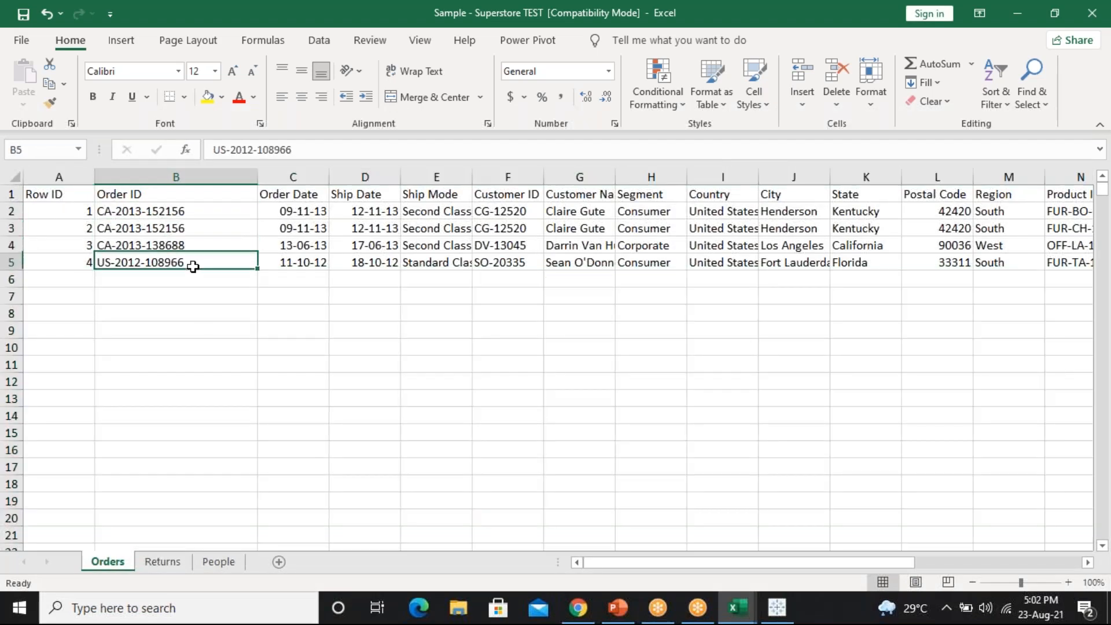
# On Returns, autofit column B and compare the three returned Order IDs in B2:B4, then return to Tableau
pyautogui.click(160, 565)
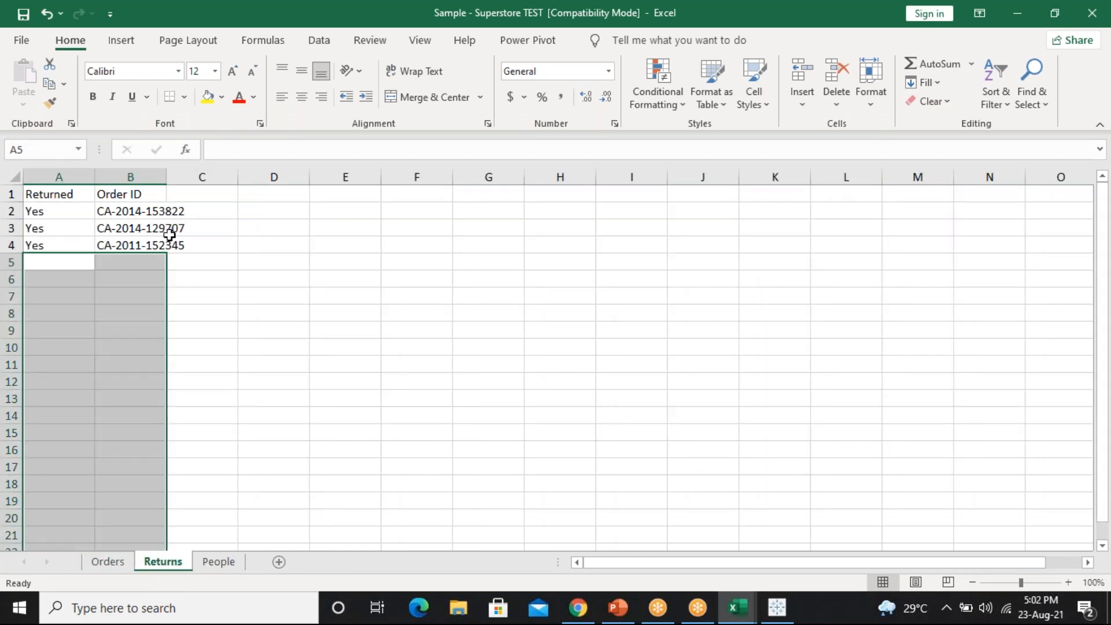
pyautogui.doubleClick(165, 176)
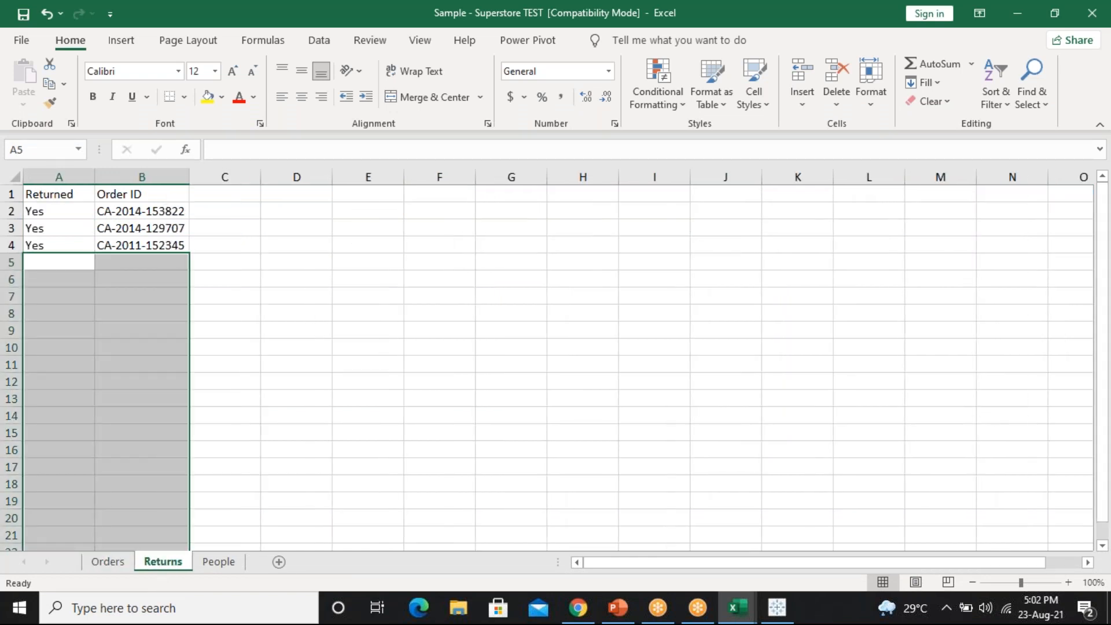
pyautogui.moveTo(154, 211); pyautogui.dragTo(157, 240)
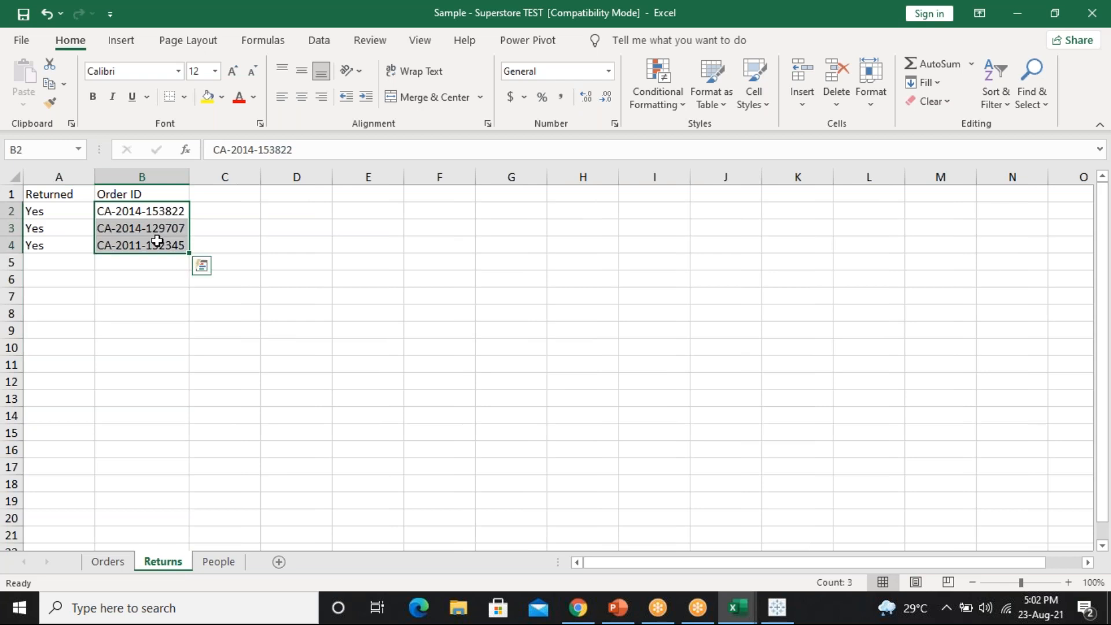
pyautogui.click(114, 566)
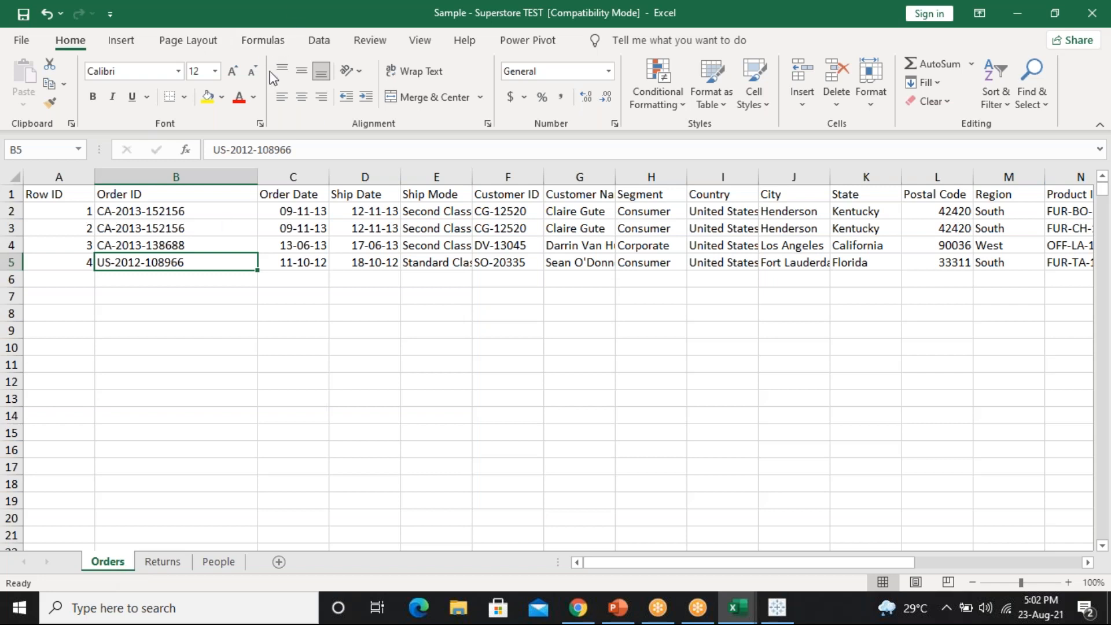
pyautogui.doubleClick(292, 17)
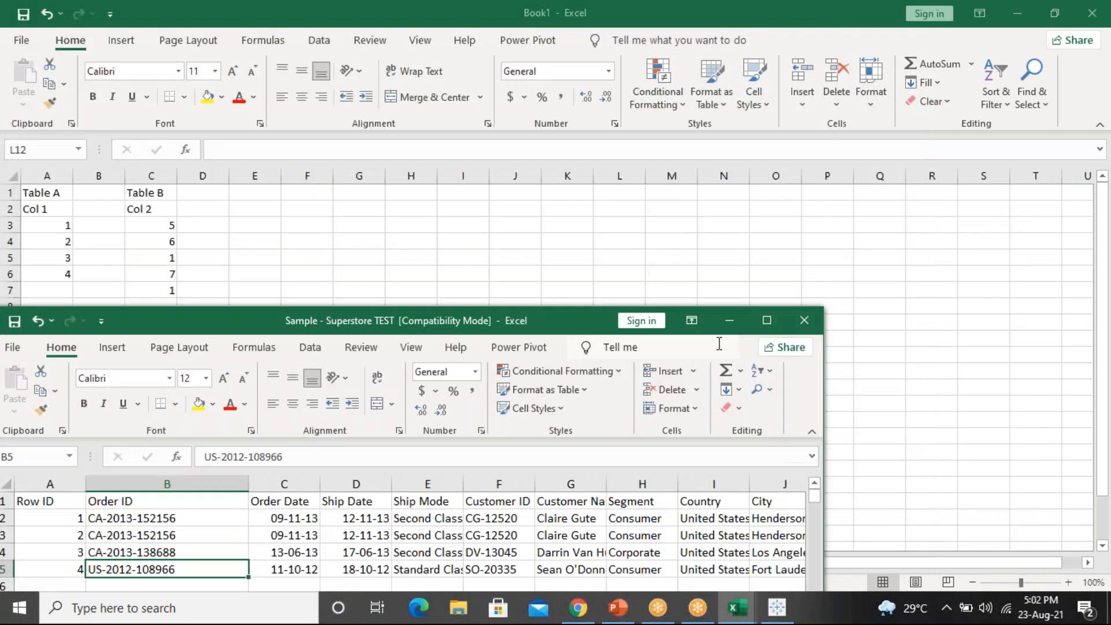
pyautogui.click(752, 320)
pyautogui.click(782, 615)
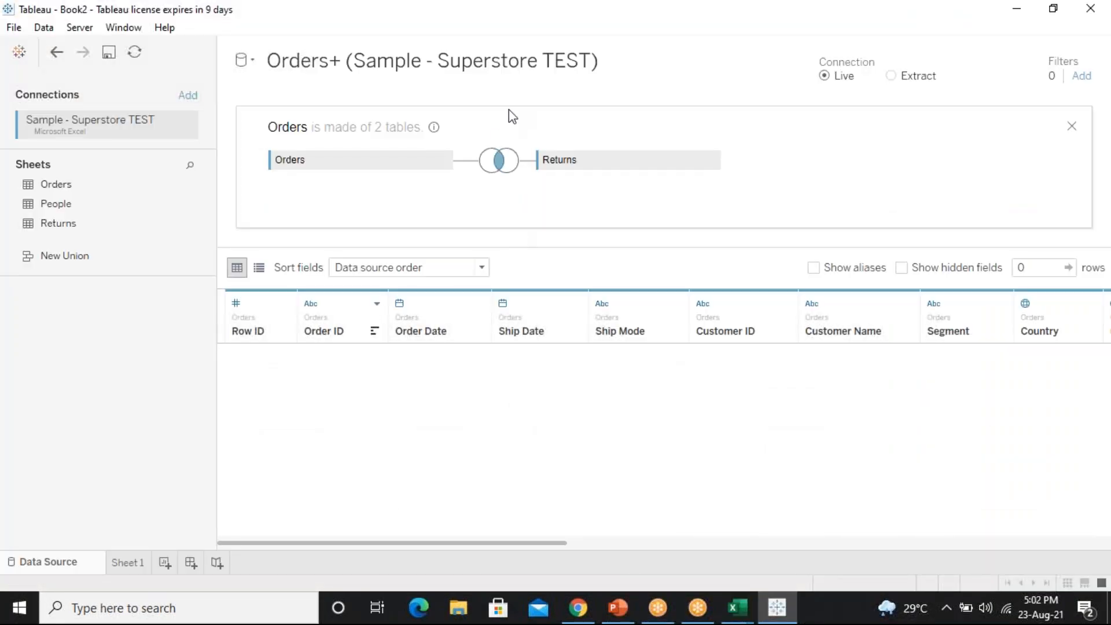
# Change the Orders–Returns join type from Inner to Left
pyautogui.click(499, 164)
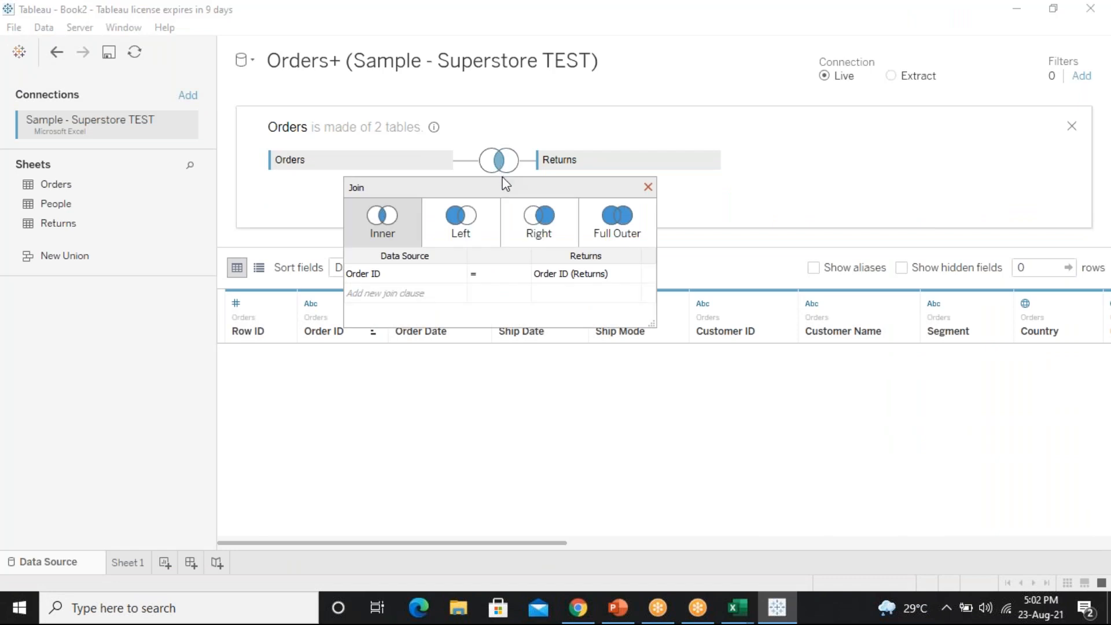
pyautogui.click(468, 235)
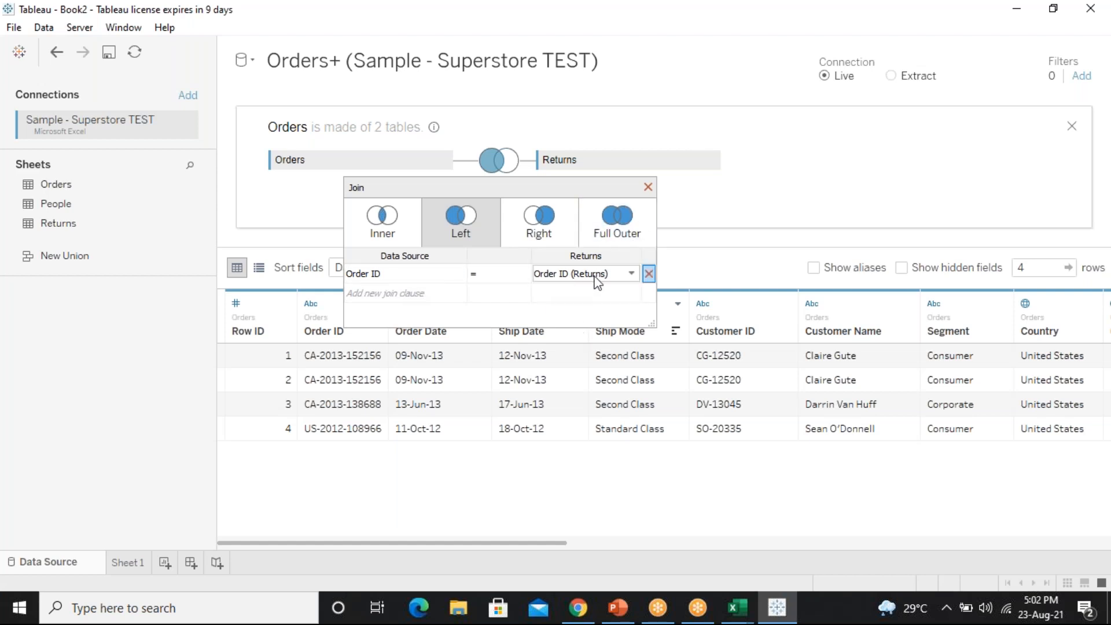
pyautogui.click(648, 187)
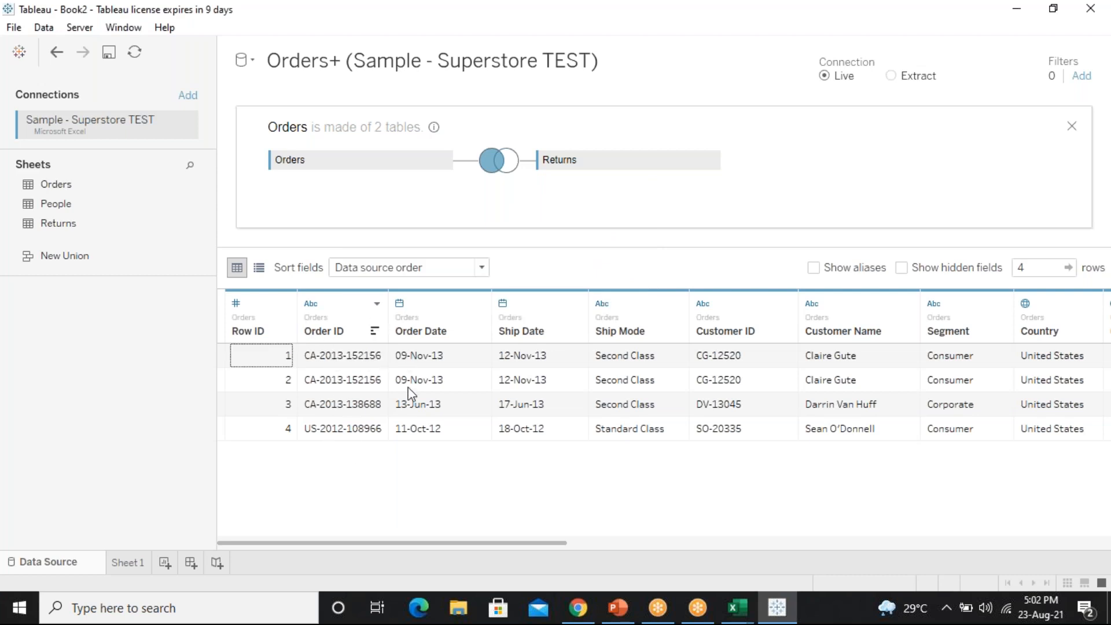
# Recheck the Order IDs in Excel, then scroll Tableau's grid right to the null Returns columns
pyautogui.moveTo(743, 618)
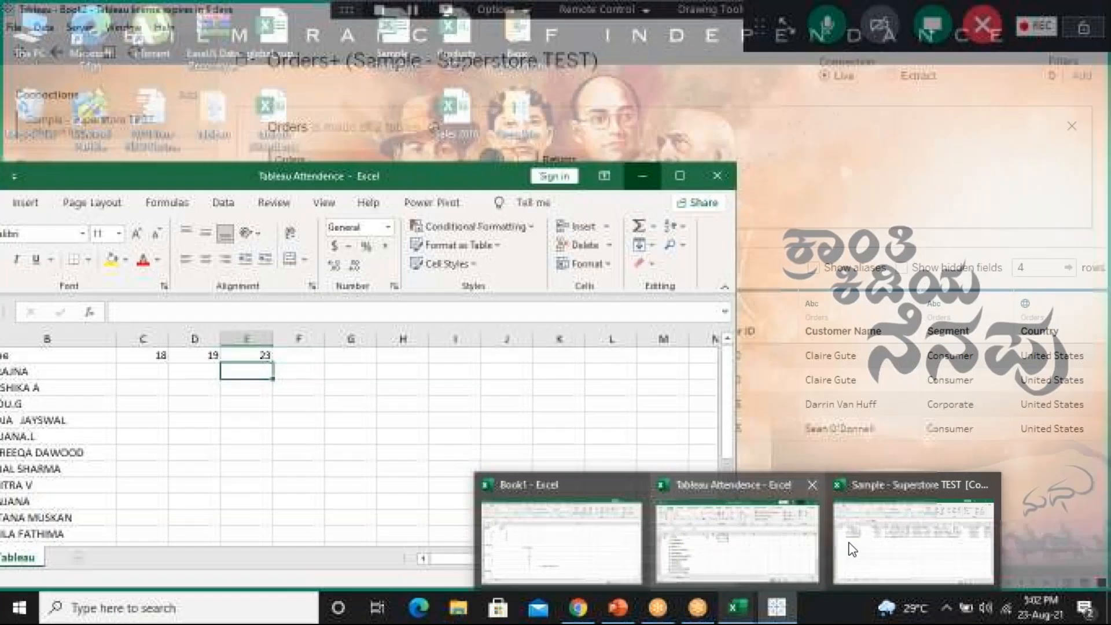
pyautogui.click(852, 549)
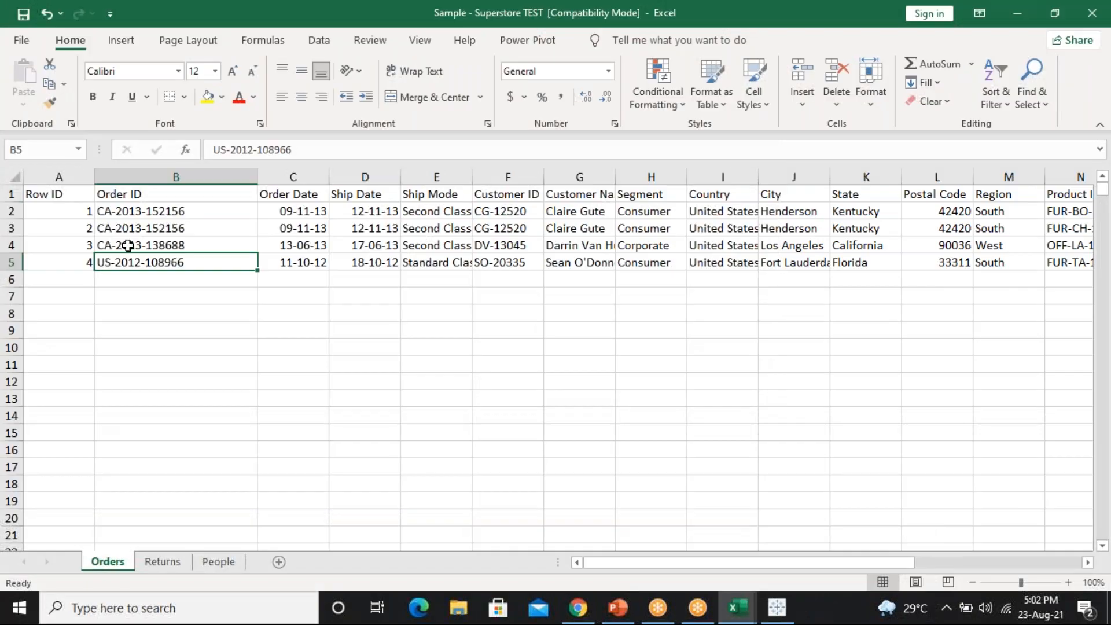
pyautogui.click(147, 213)
pyautogui.moveTo(173, 211); pyautogui.dragTo(777, 262)
pyautogui.click(778, 609)
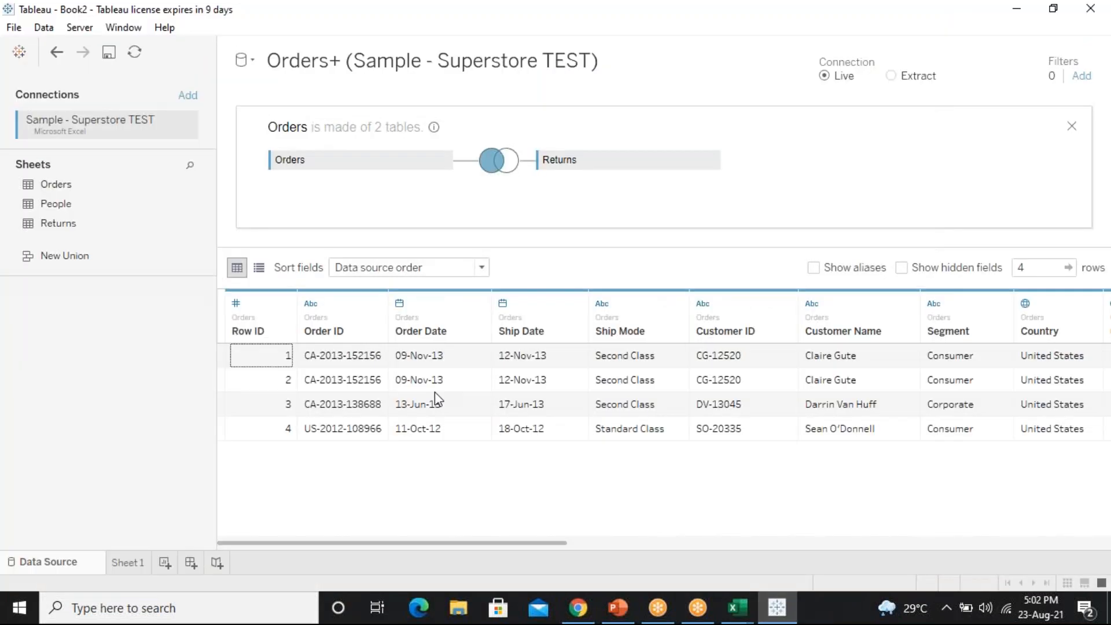
pyautogui.moveTo(414, 544); pyautogui.dragTo(958, 533)
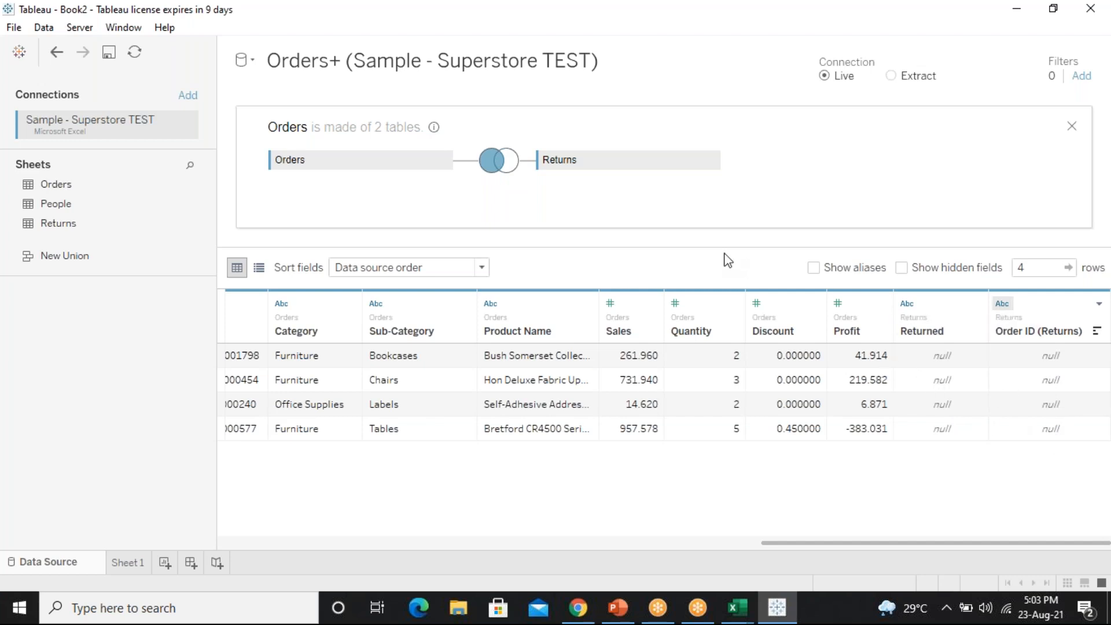
# Make the join a Right join, giving 3 null-Orders rows, then bring up the Tableau Attendence workbook
pyautogui.click(500, 162)
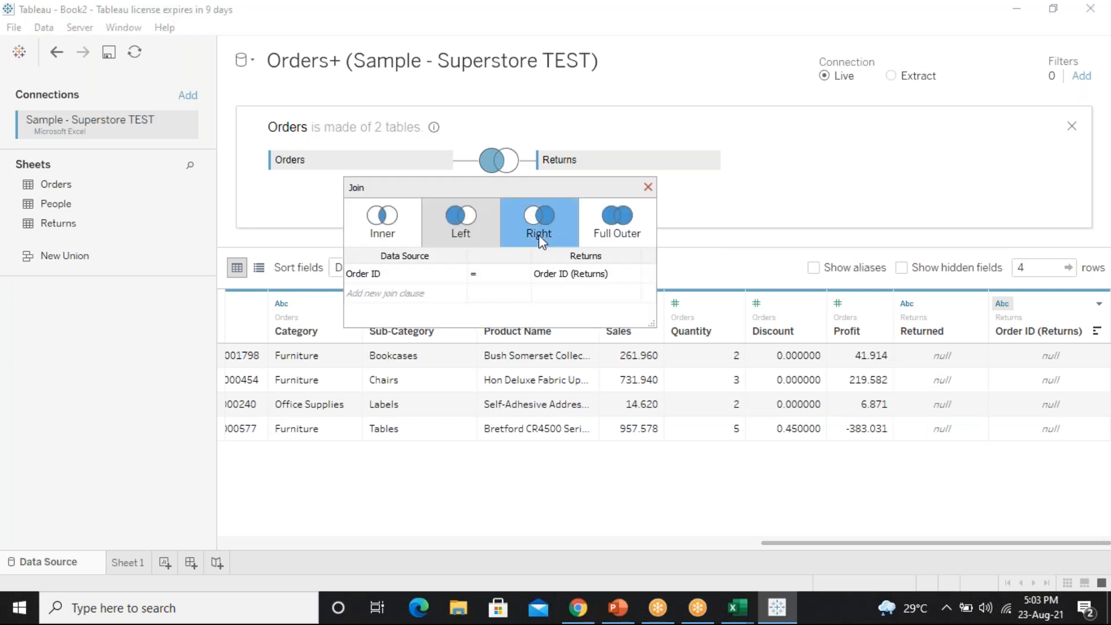
pyautogui.click(541, 240)
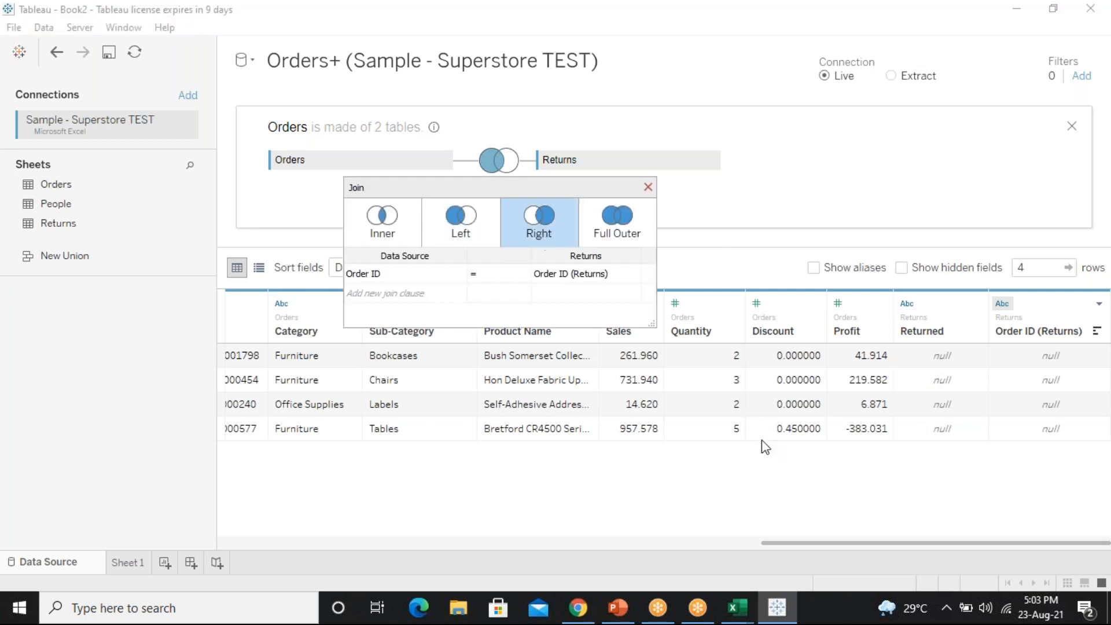
pyautogui.click(770, 540)
pyautogui.click(300, 543)
pyautogui.click(221, 542)
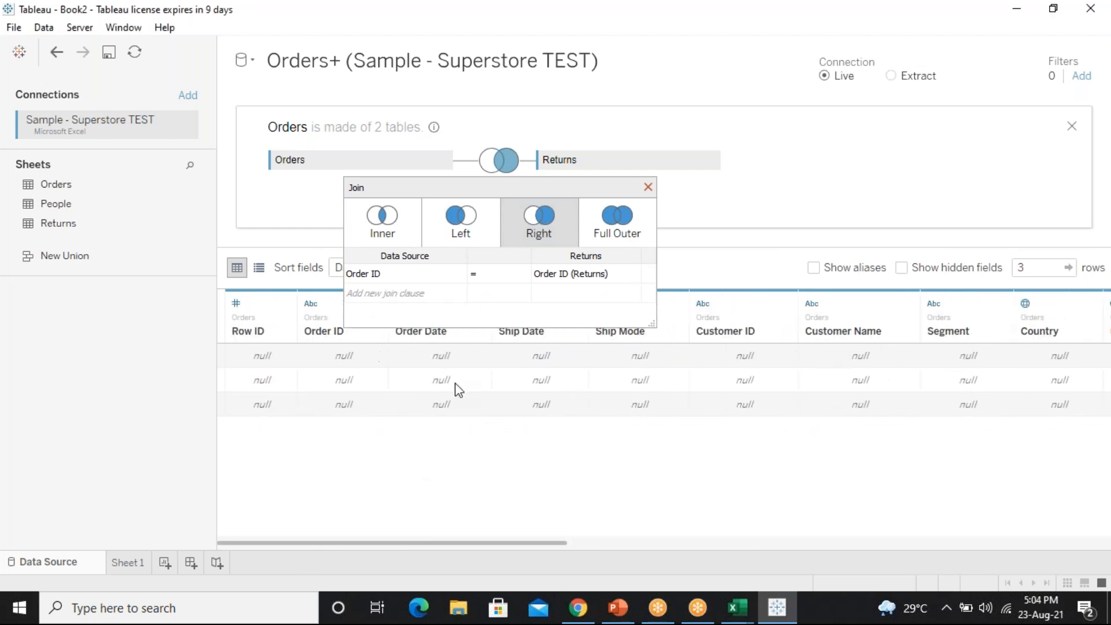
pyautogui.click(648, 187)
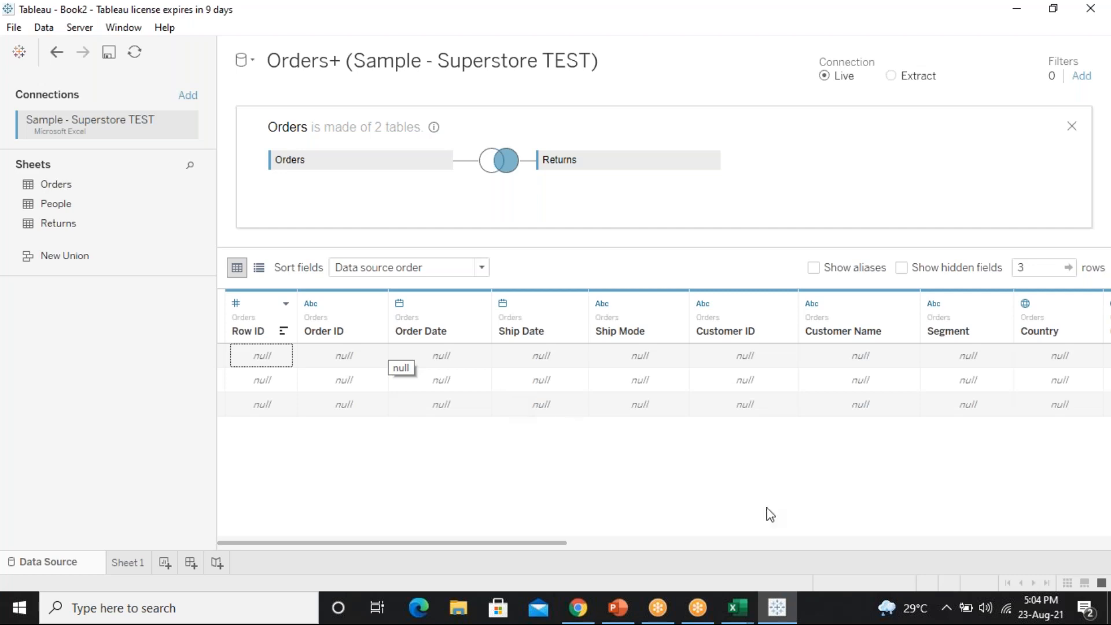
pyautogui.click(739, 609)
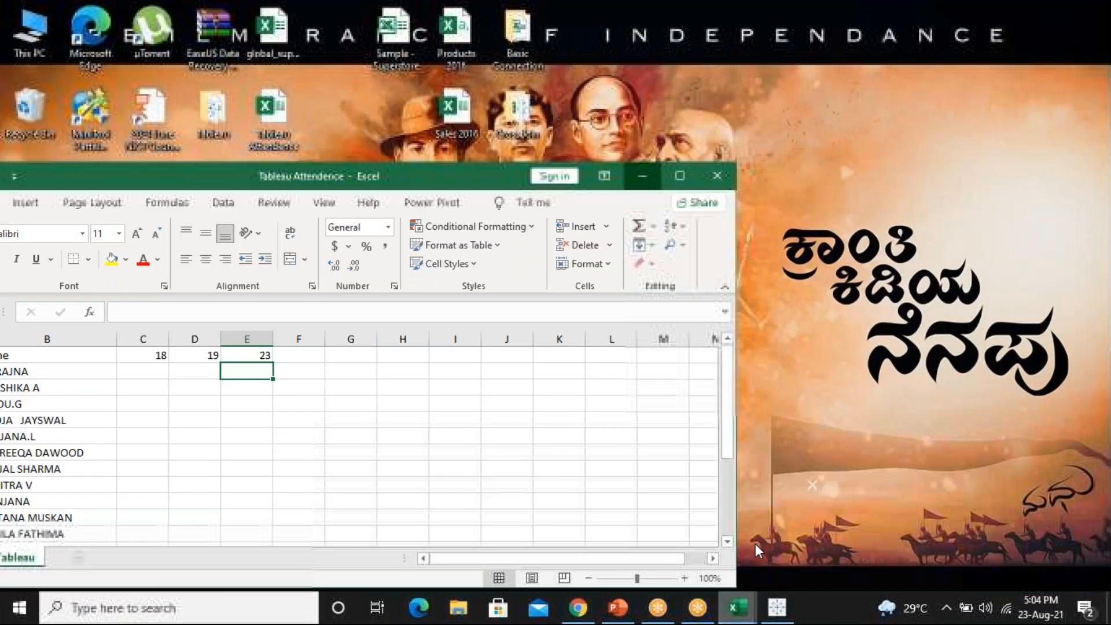
pyautogui.click(756, 543)
# In Superstore TEST's Returns sheet, select the three returned orders in A2:B4, then go back to Tableau
pyautogui.click(735, 599)
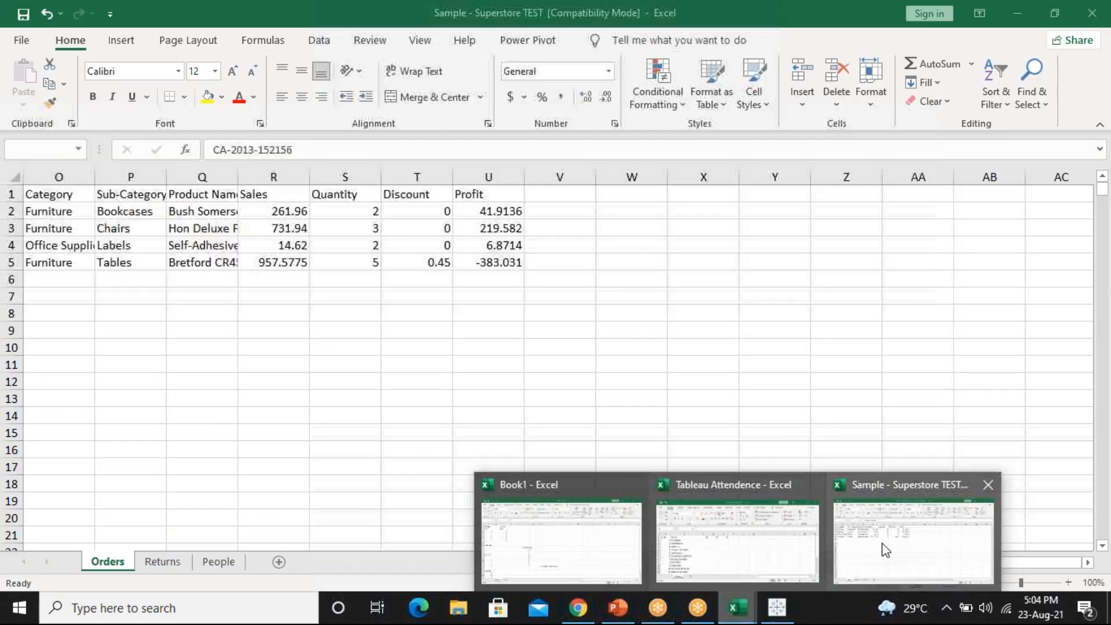
pyautogui.click(882, 543)
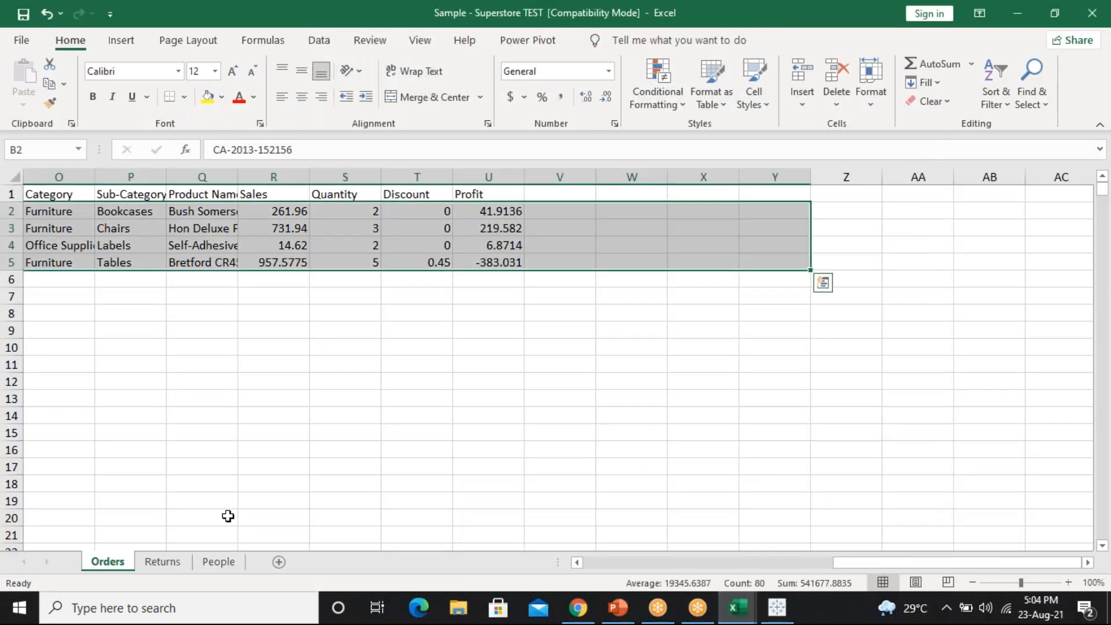
pyautogui.click(171, 564)
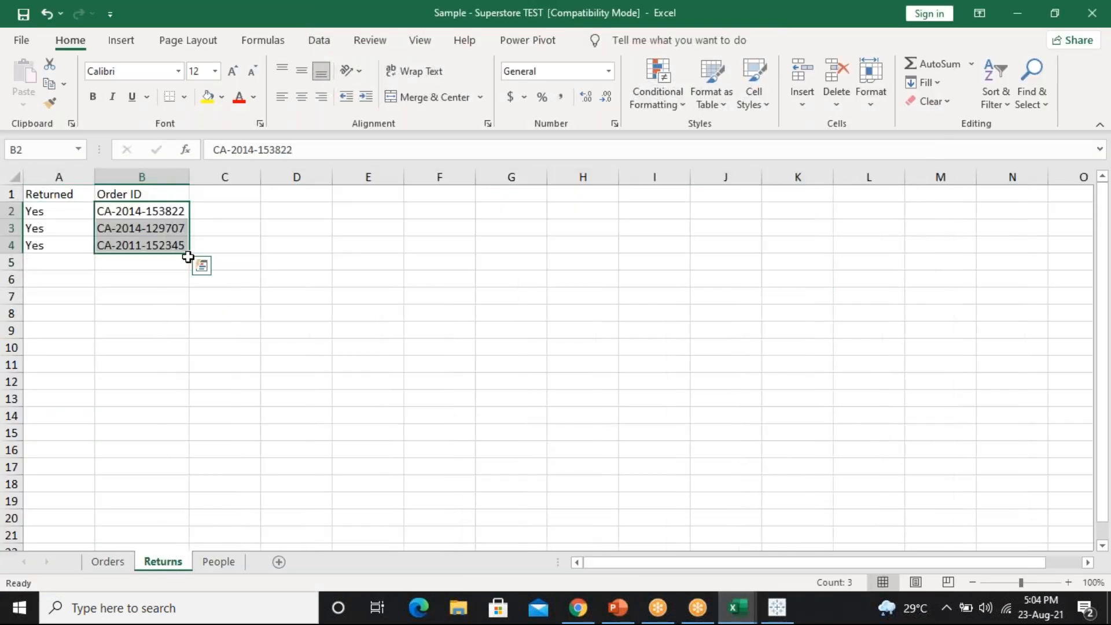
pyautogui.click(58, 177)
pyautogui.click(141, 176)
pyautogui.click(59, 176)
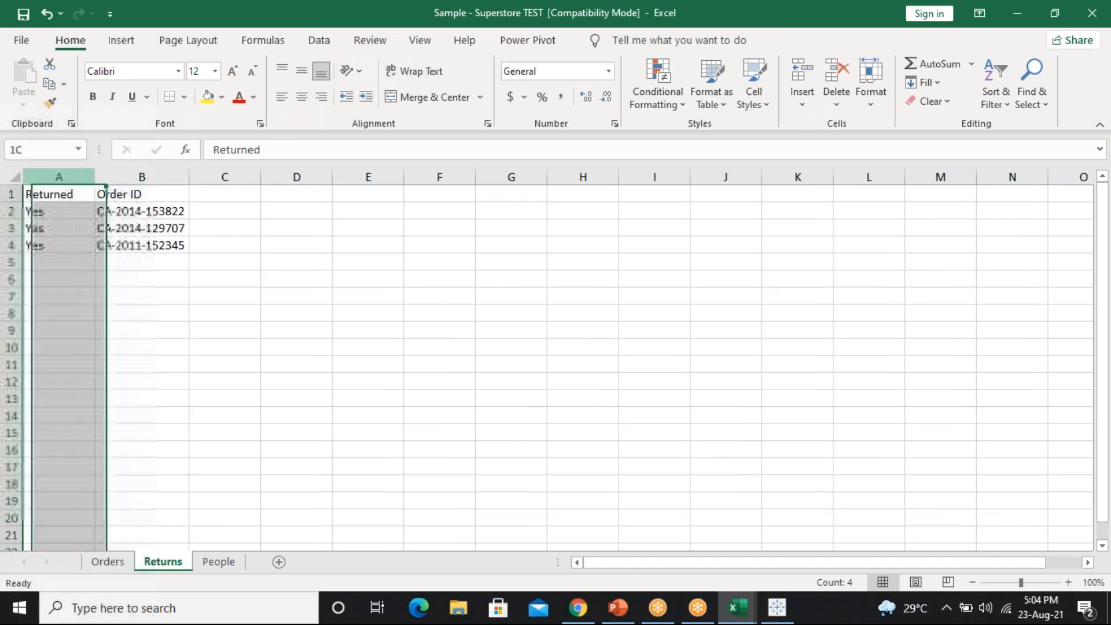
pyautogui.click(125, 177)
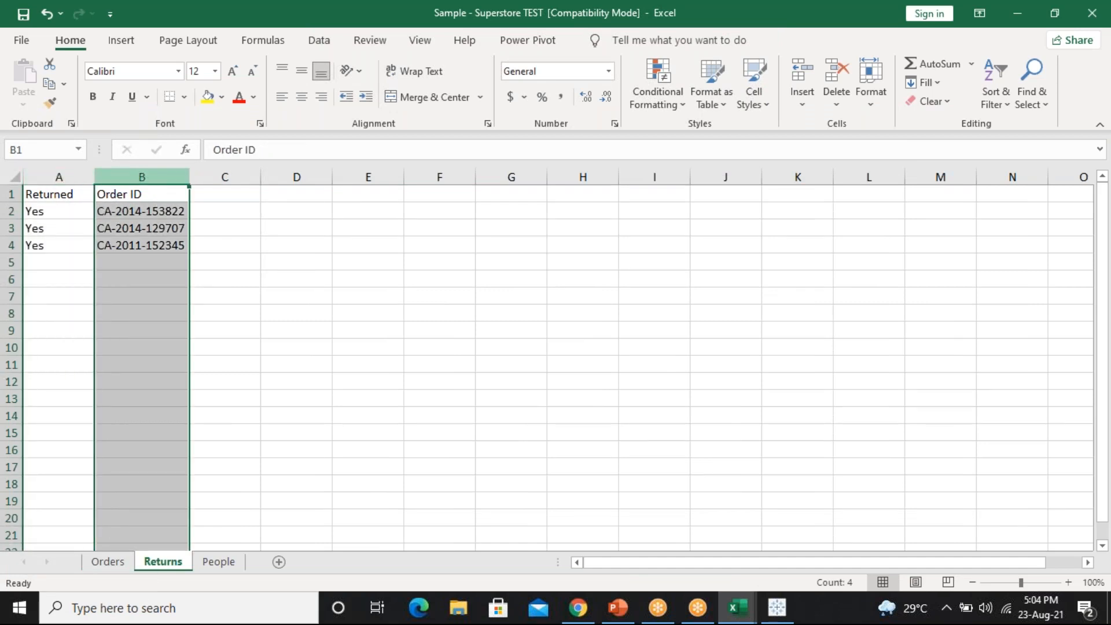
pyautogui.moveTo(68, 210); pyautogui.dragTo(136, 245)
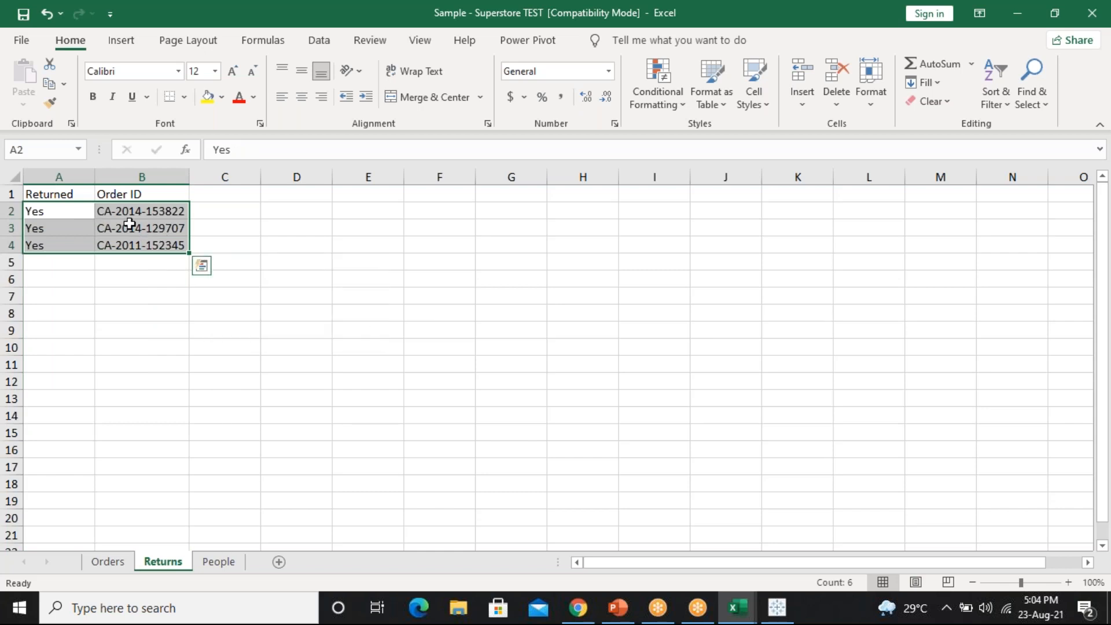
pyautogui.click(778, 608)
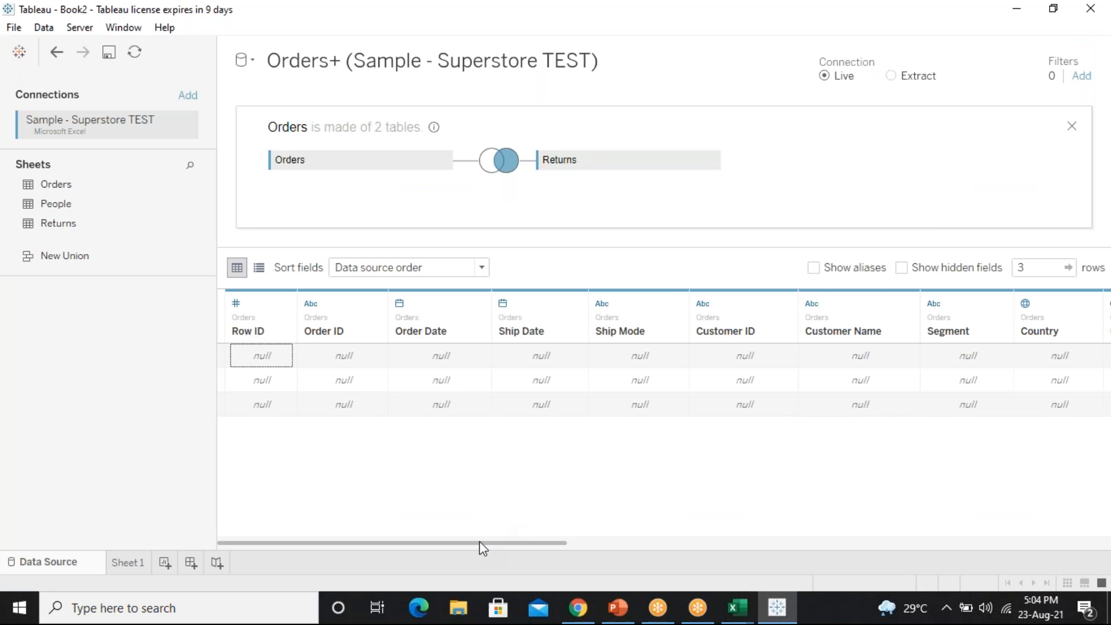
pyautogui.moveTo(480, 540); pyautogui.dragTo(1030, 597)
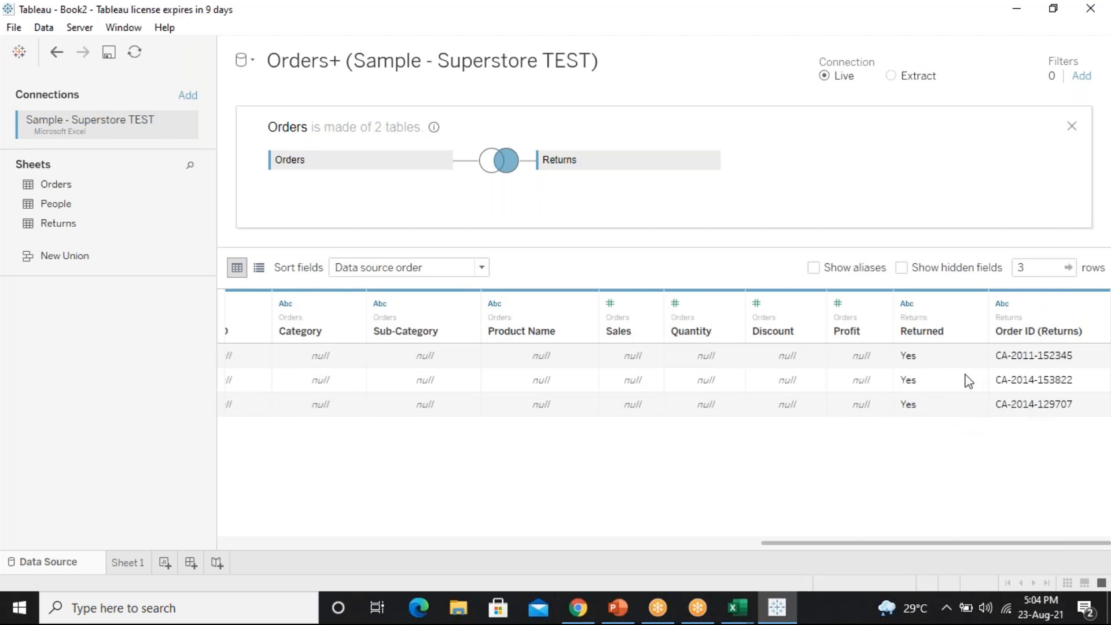
pyautogui.moveTo(937, 359); pyautogui.dragTo(935, 408)
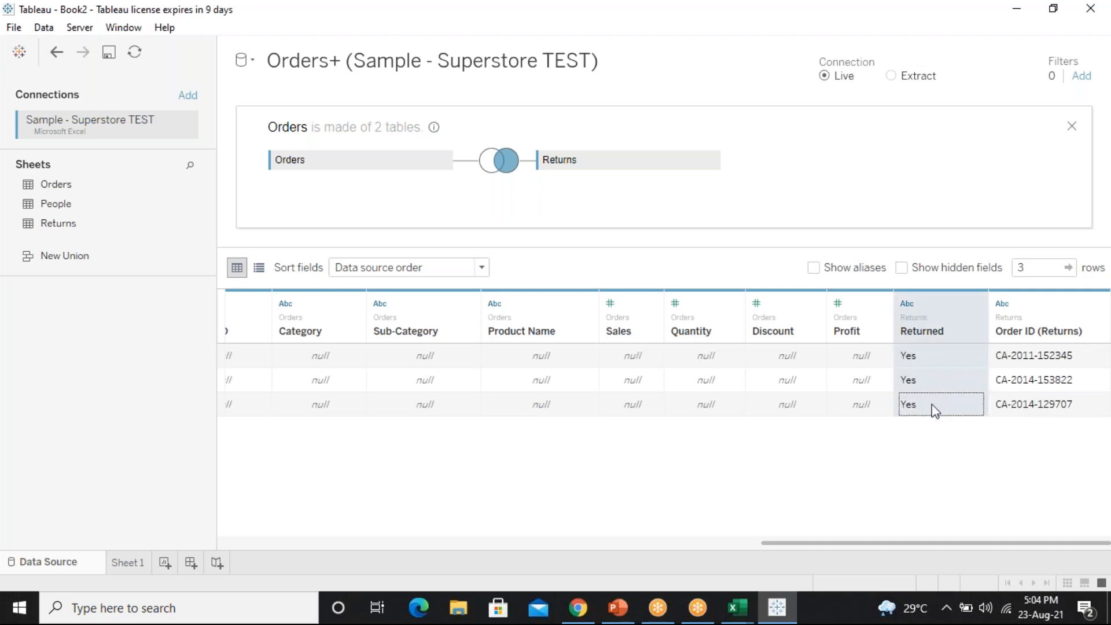
pyautogui.click(988, 449)
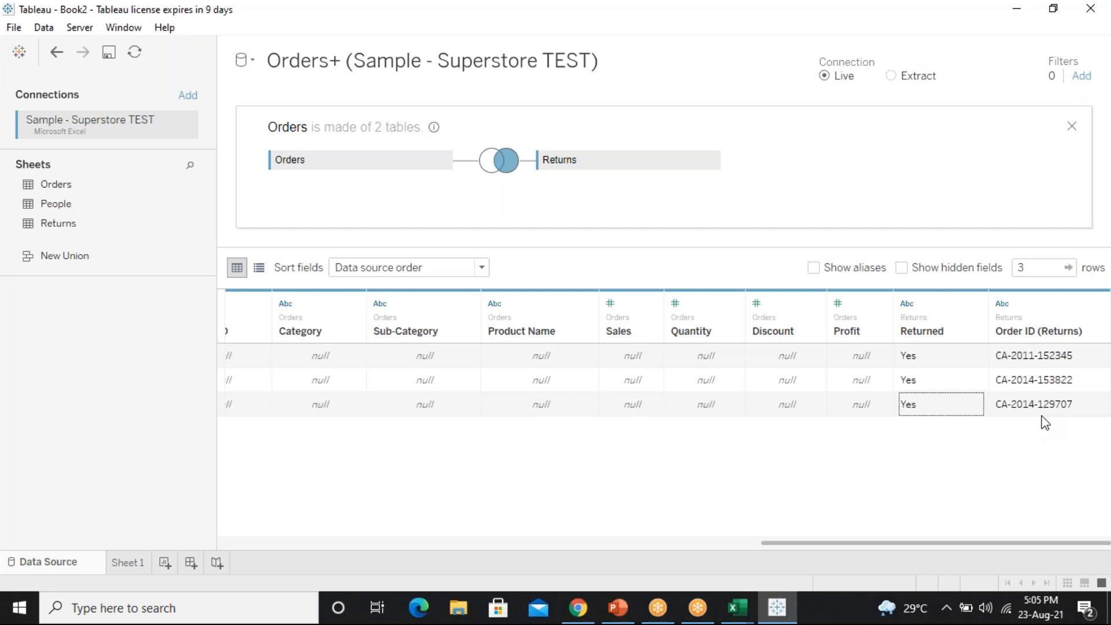
pyautogui.moveTo(856, 409); pyautogui.dragTo(135, 387)
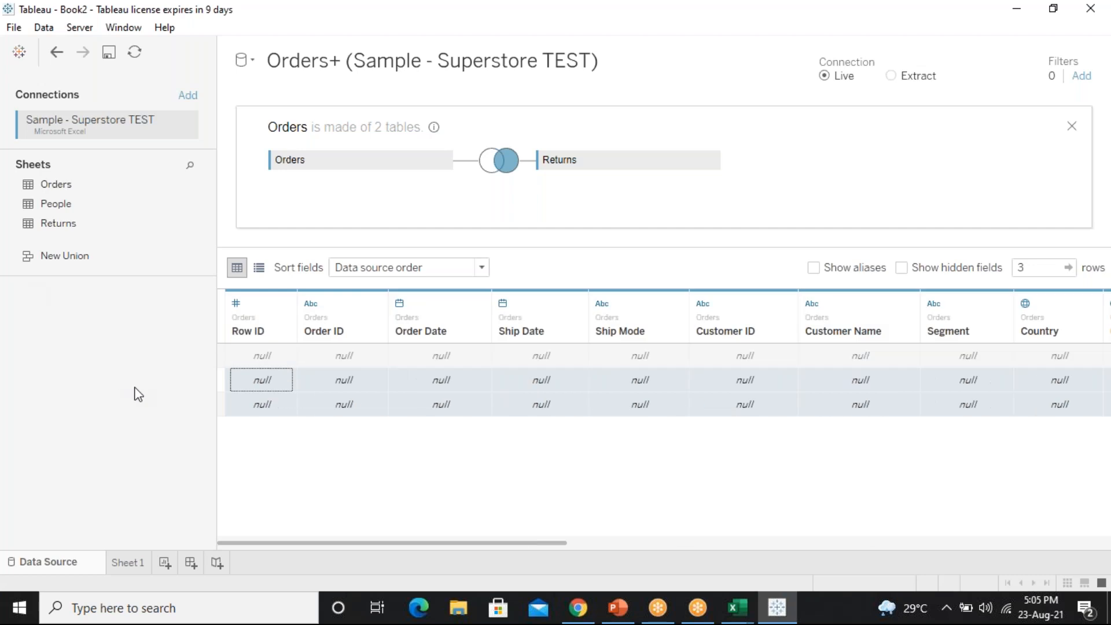
pyautogui.moveTo(561, 548); pyautogui.dragTo(1110, 544)
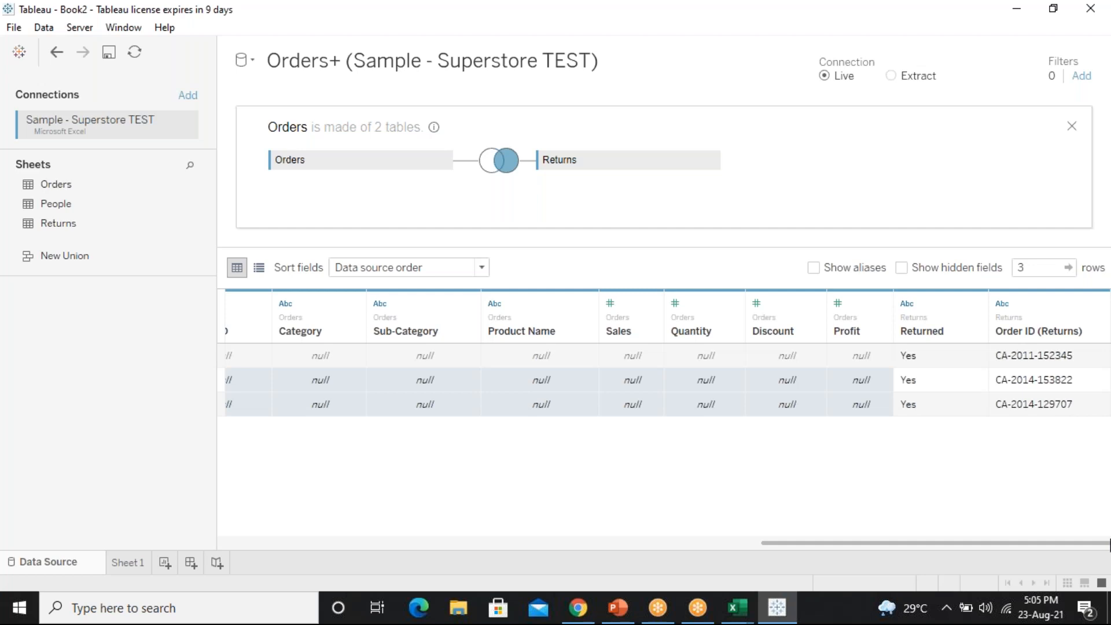
pyautogui.click(495, 161)
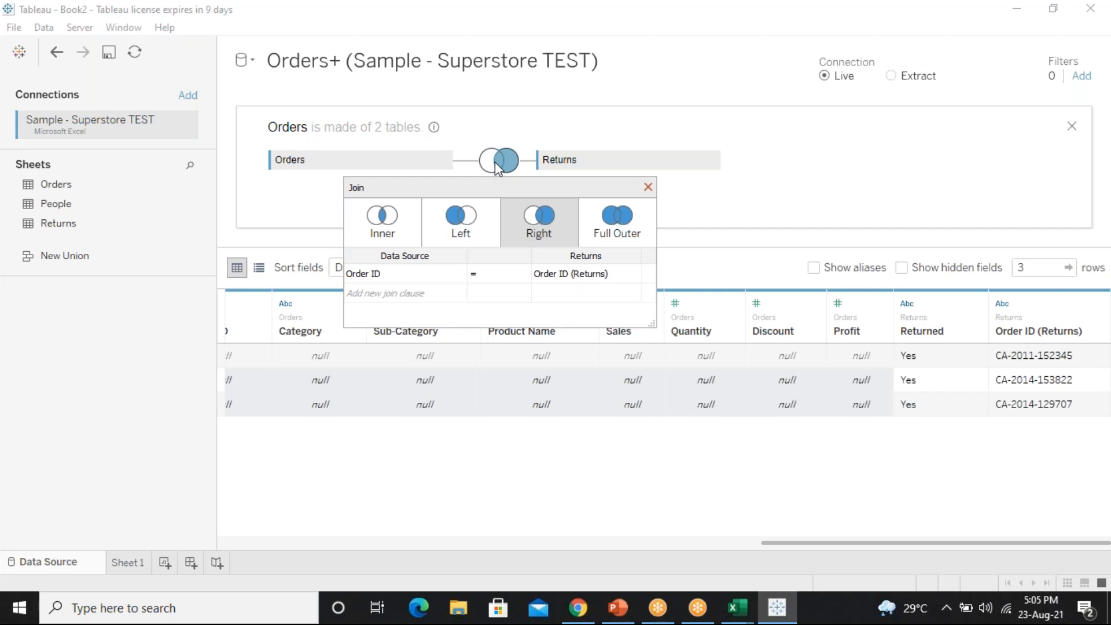
# Switch the join to Full Outer and highlight the order details and the three Yes Returns values
pyautogui.click(616, 238)
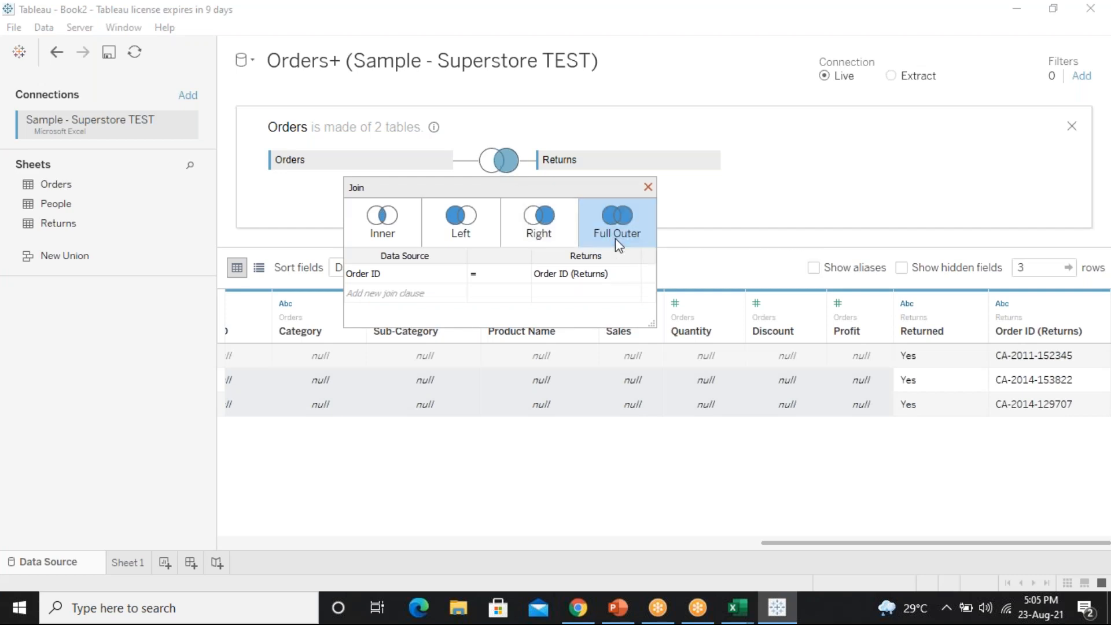
pyautogui.click(648, 187)
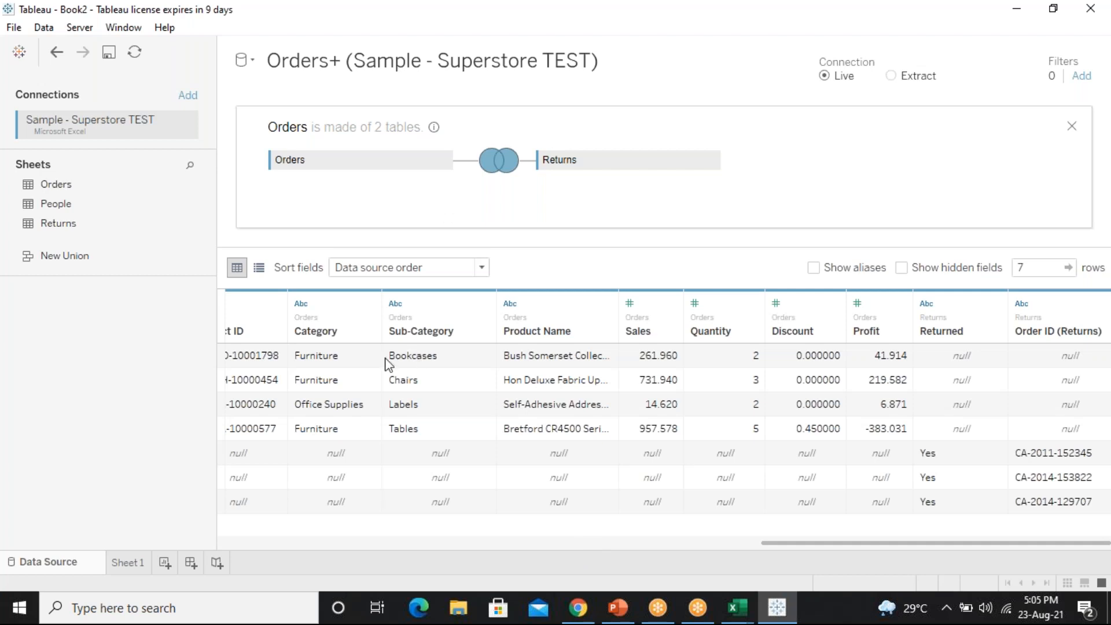
pyautogui.moveTo(318, 358); pyautogui.dragTo(469, 430)
pyautogui.moveTo(985, 459); pyautogui.dragTo(1055, 507)
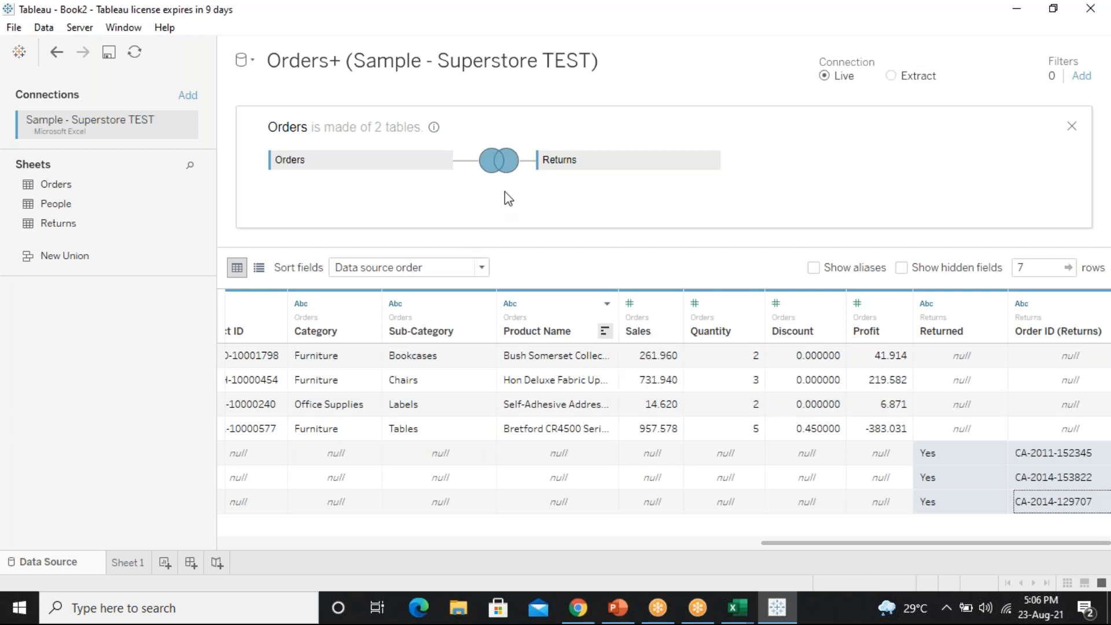
# Try an Inner join (0 rows), revert to Full Outer, and compare the order and return rows
pyautogui.click(498, 158)
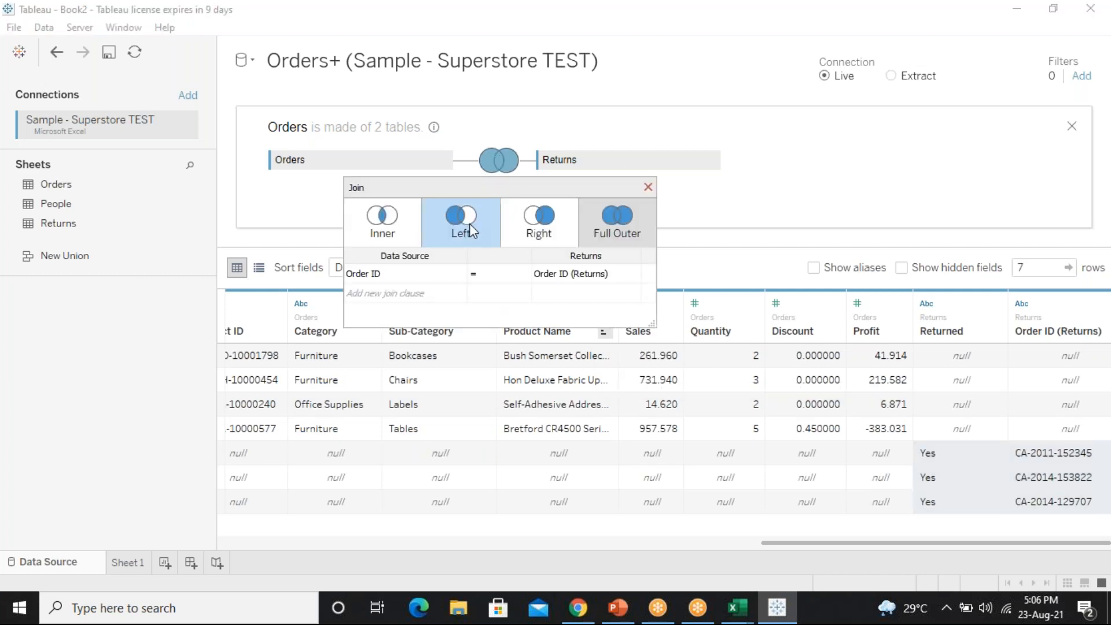
pyautogui.click(393, 233)
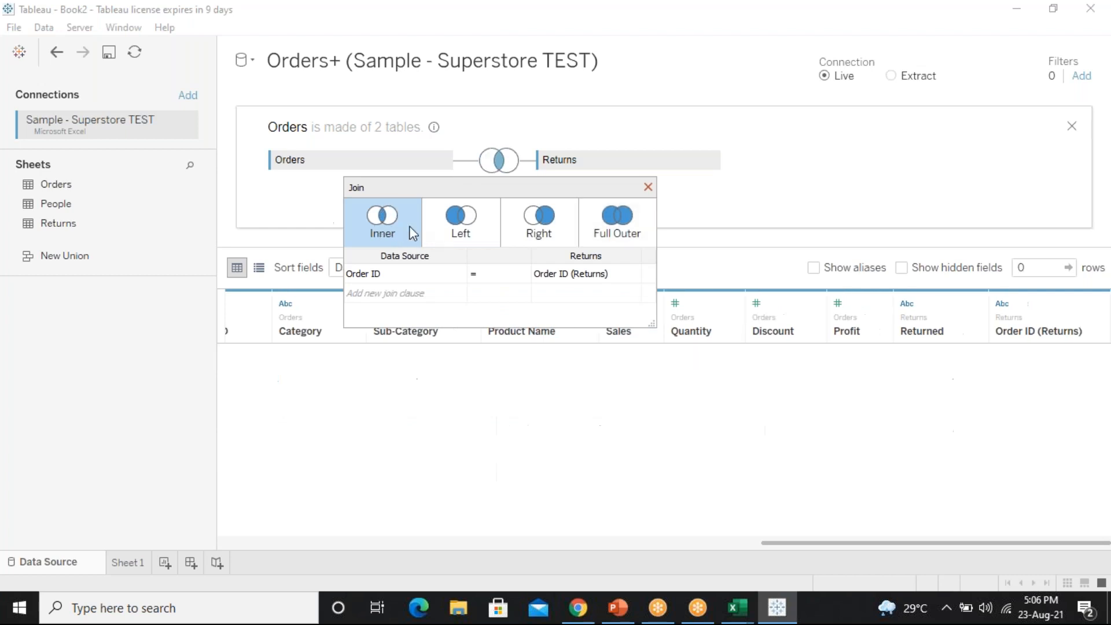
pyautogui.click(619, 228)
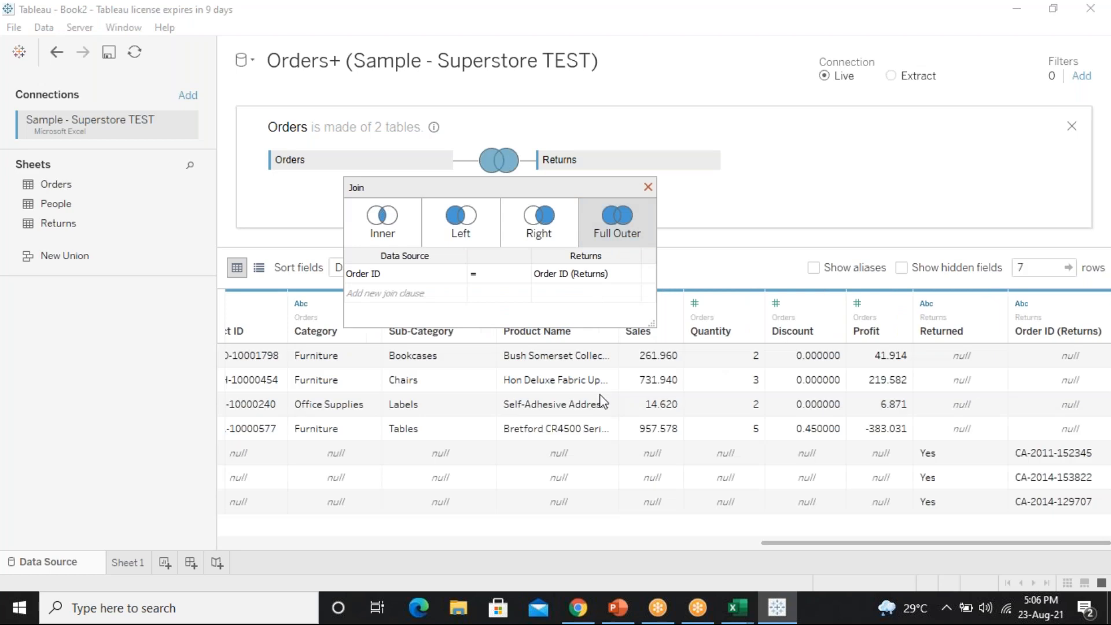
pyautogui.moveTo(322, 362); pyautogui.dragTo(645, 434)
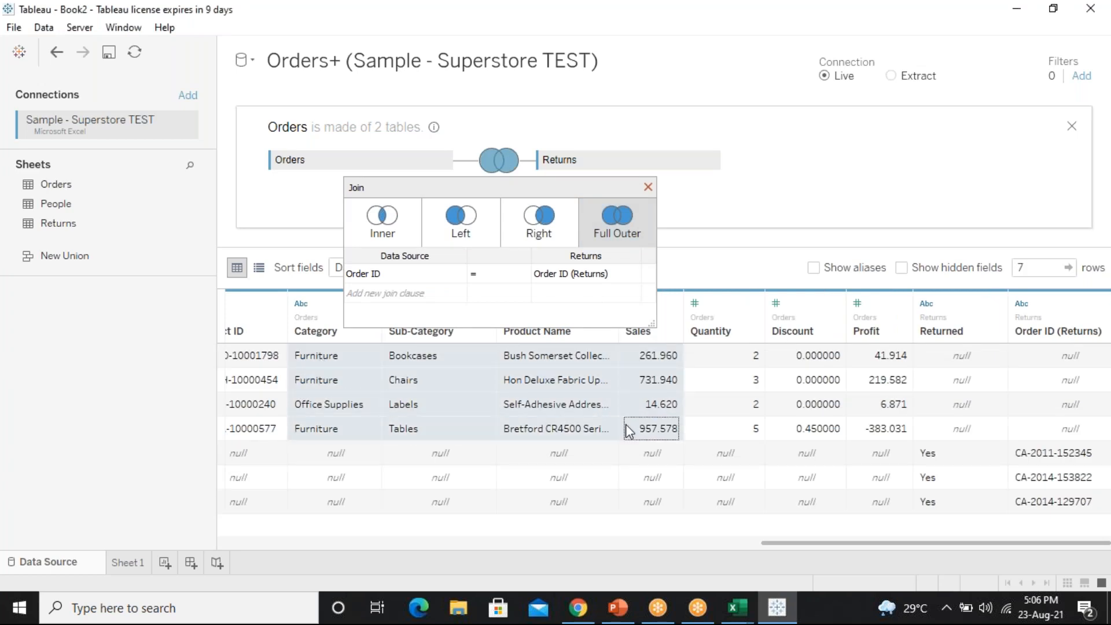
pyautogui.moveTo(961, 460); pyautogui.dragTo(1068, 511)
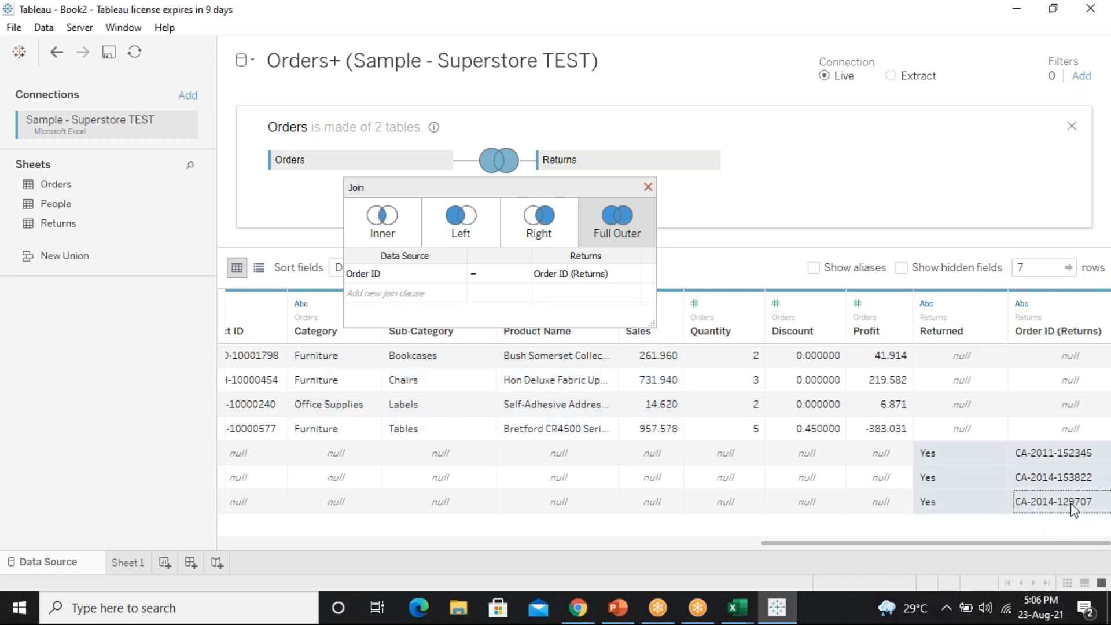
pyautogui.click(743, 611)
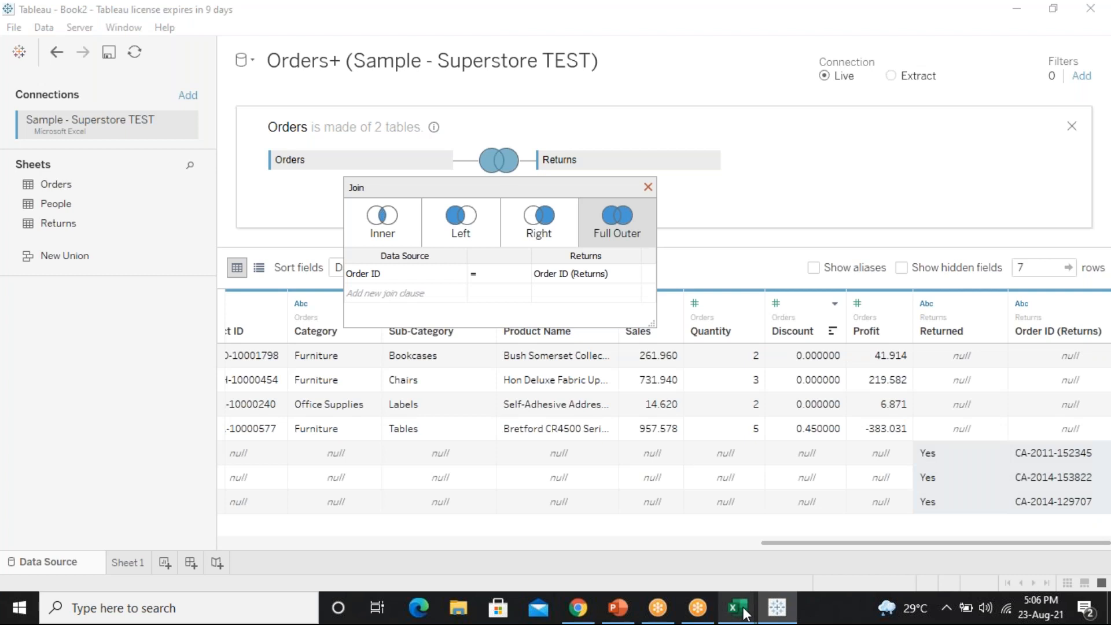
# On the Orders sheet, enter Row ID 5 in cell A6 below the last row
pyautogui.moveTo(946, 523)
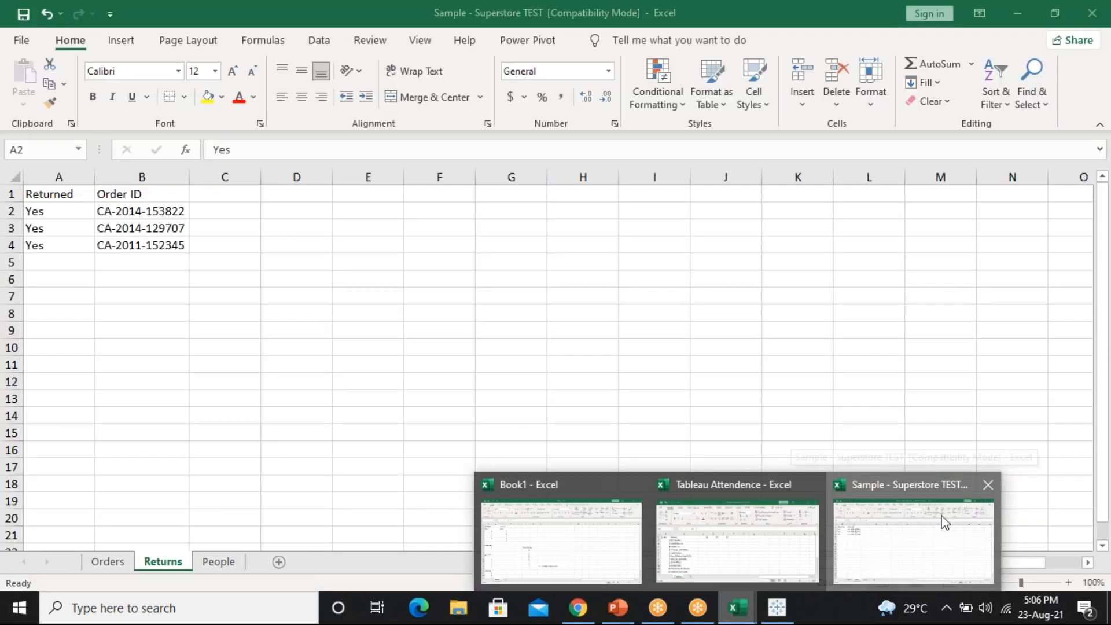
pyautogui.click(945, 523)
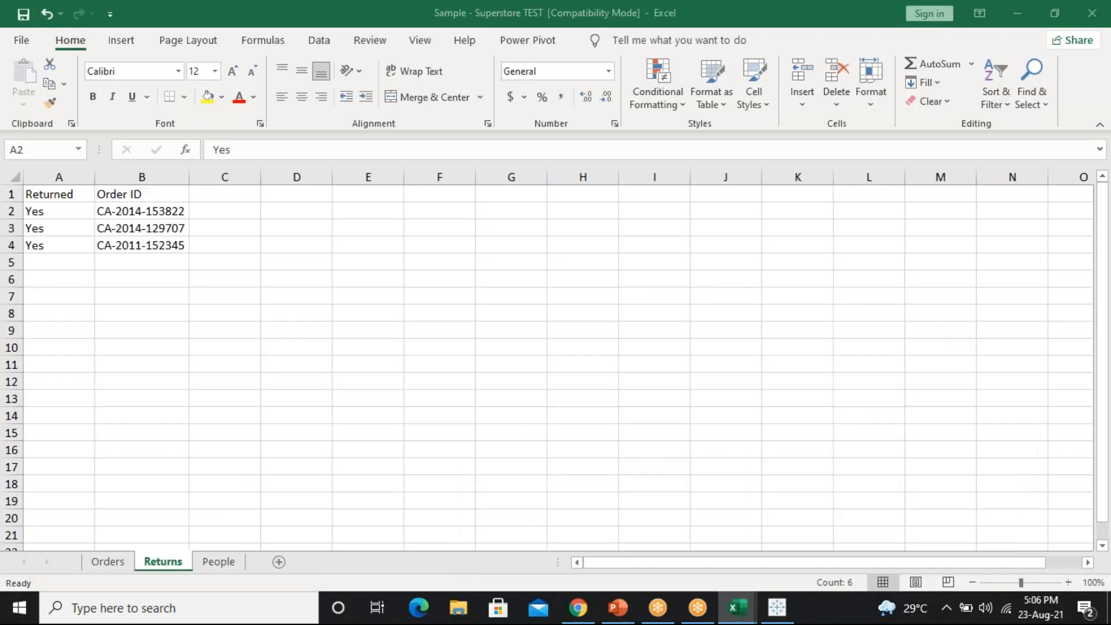
pyautogui.click(104, 562)
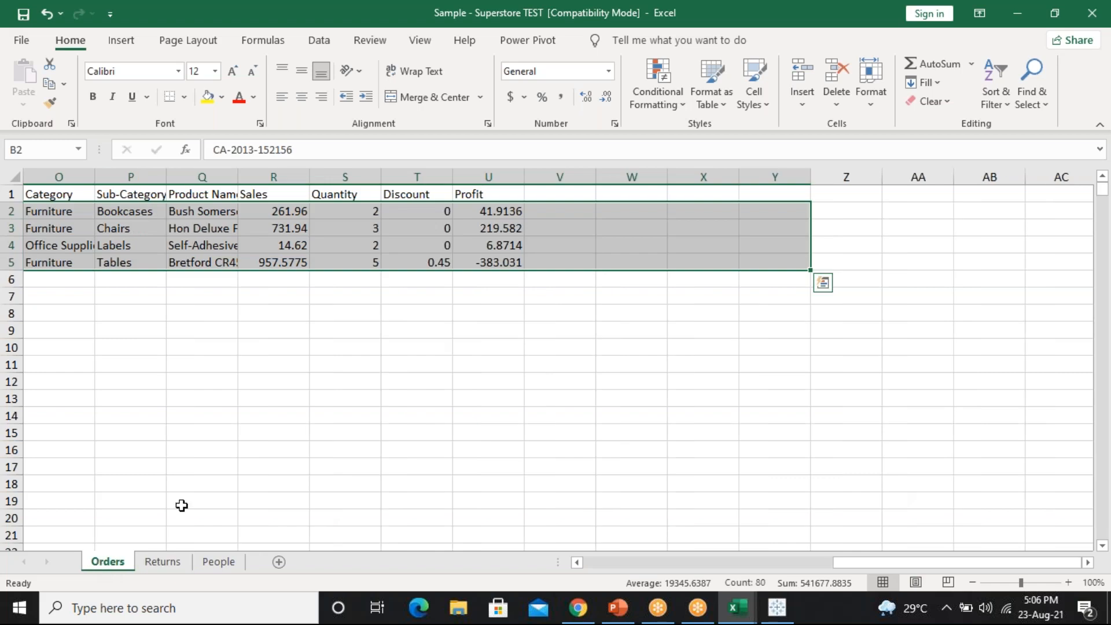
pyautogui.click(210, 433)
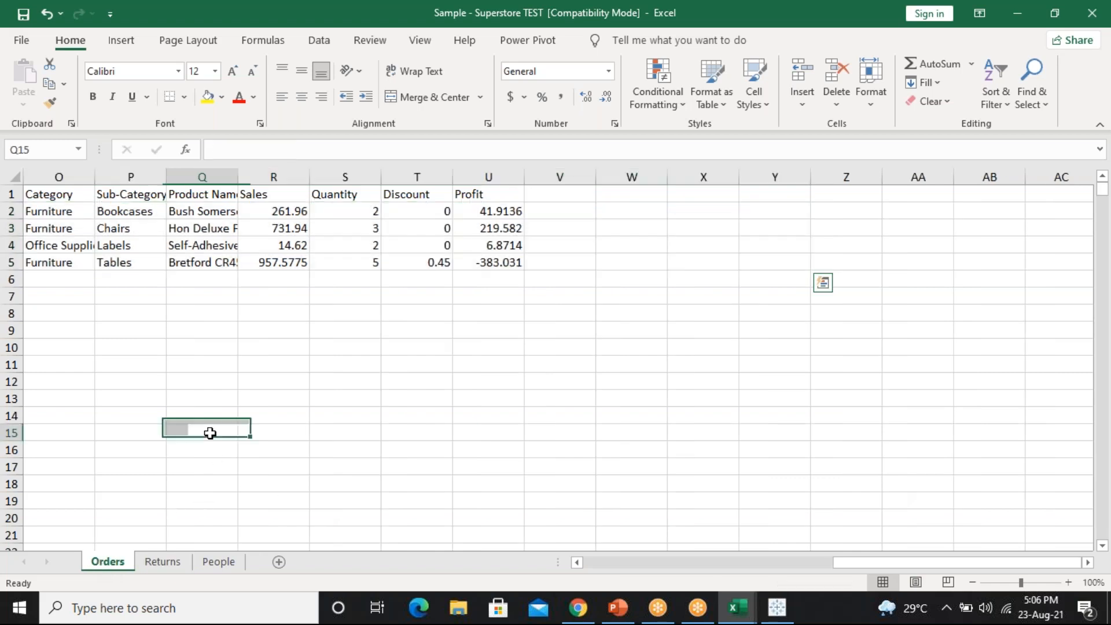
pyautogui.click(669, 565)
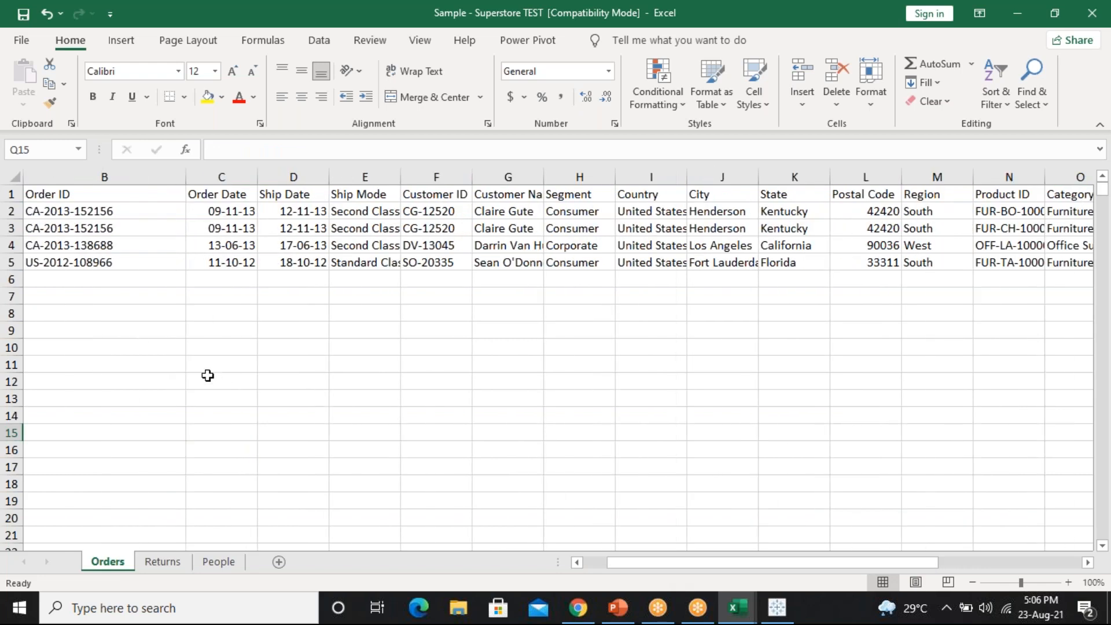
pyautogui.moveTo(636, 568); pyautogui.dragTo(579, 566)
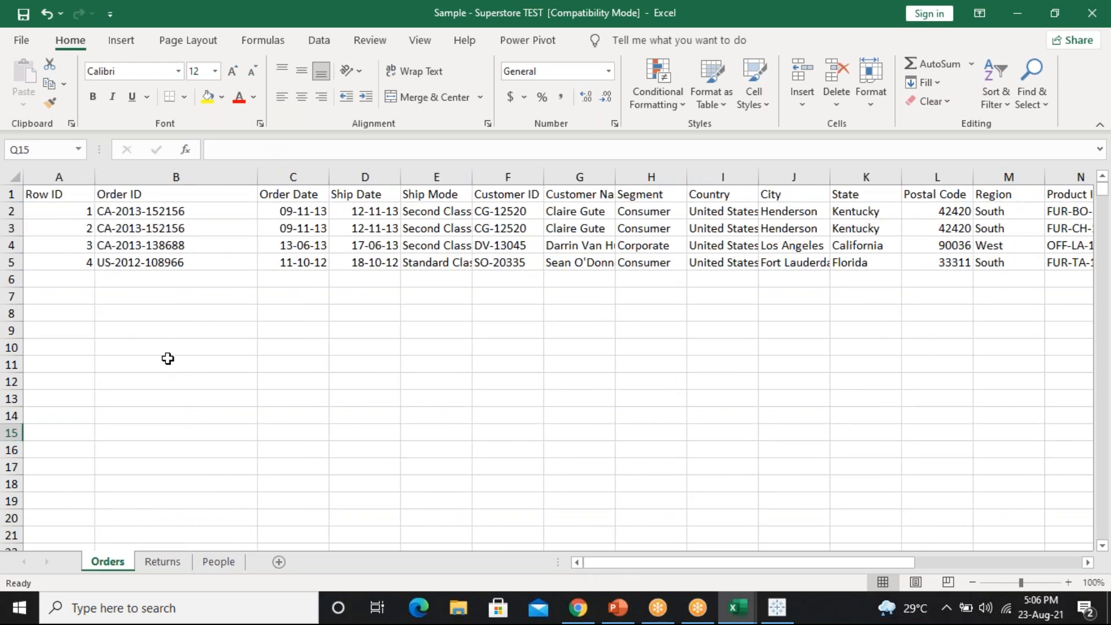
pyautogui.click(65, 279)
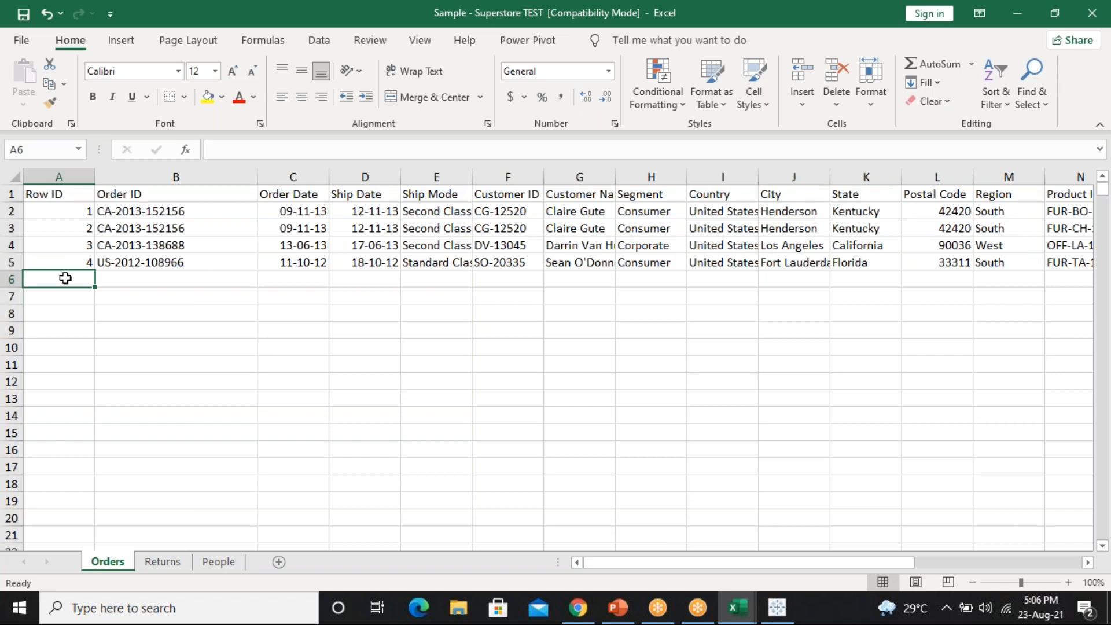
pyautogui.write('5')
pyautogui.press('Return')
pyautogui.click(176, 263)
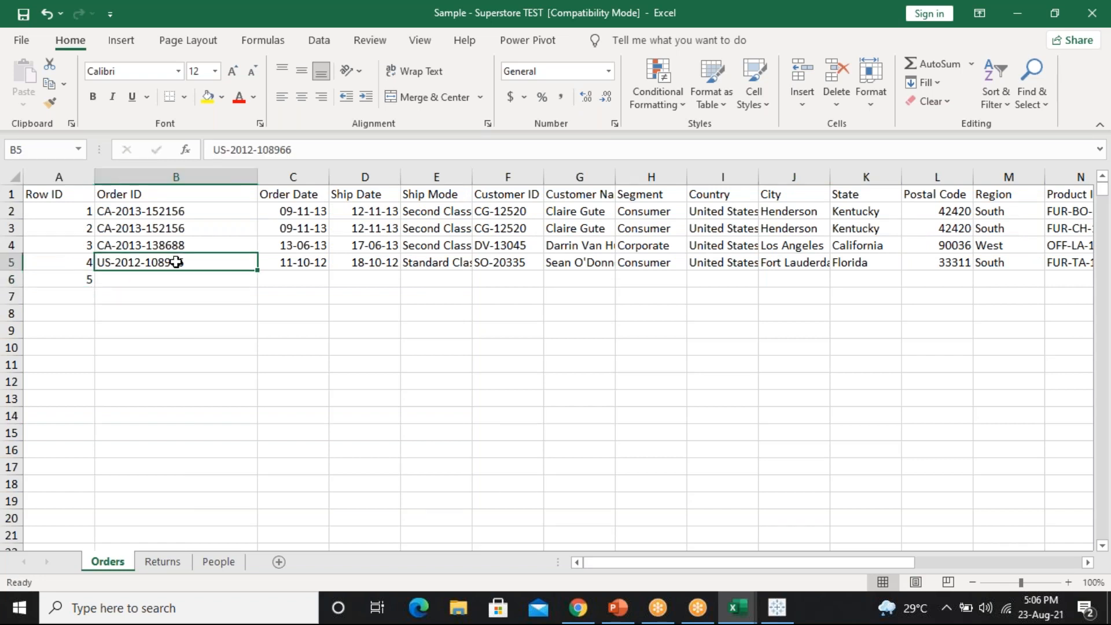
pyautogui.hotkey('ctrl', 'c')
pyautogui.click(218, 283)
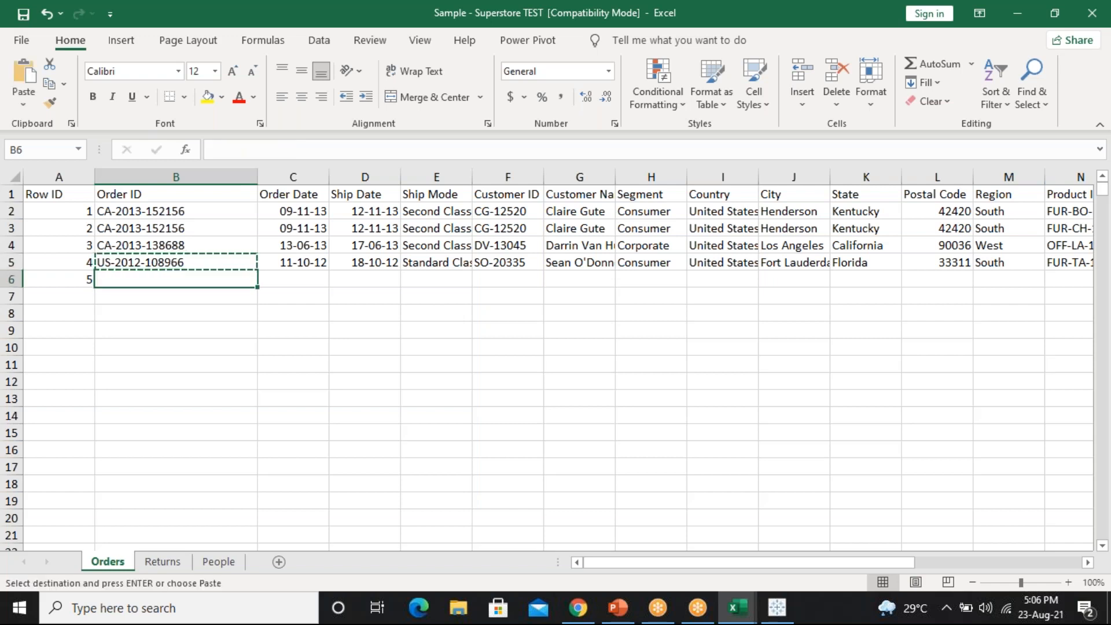
pyautogui.hotkey('ctrl', 'v')
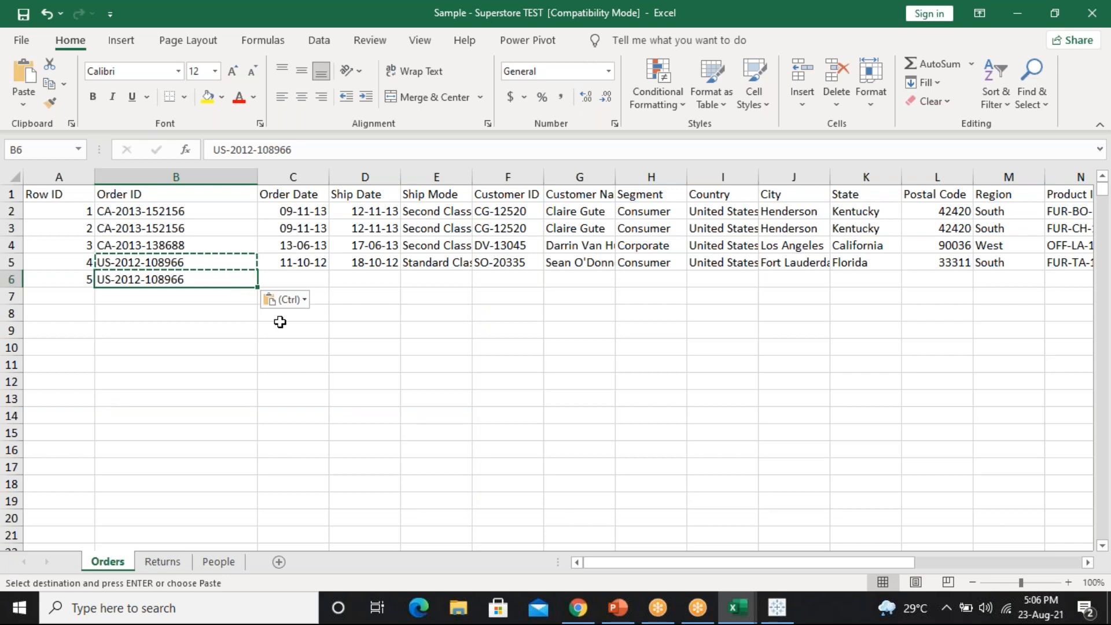
pyautogui.click(280, 329)
pyautogui.press('Escape')
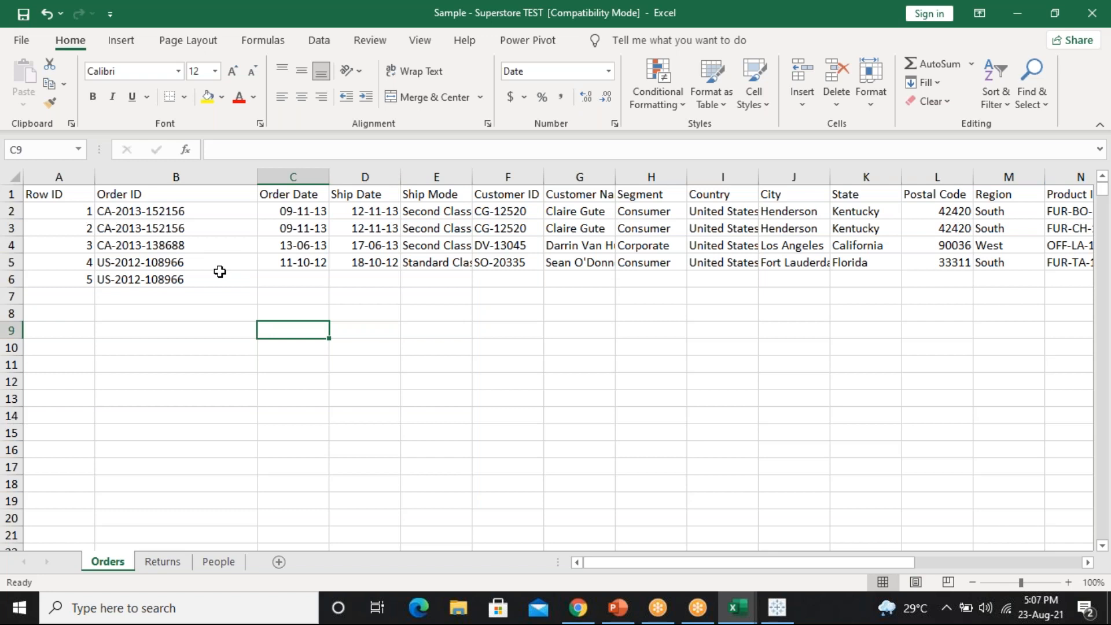
pyautogui.click(23, 15)
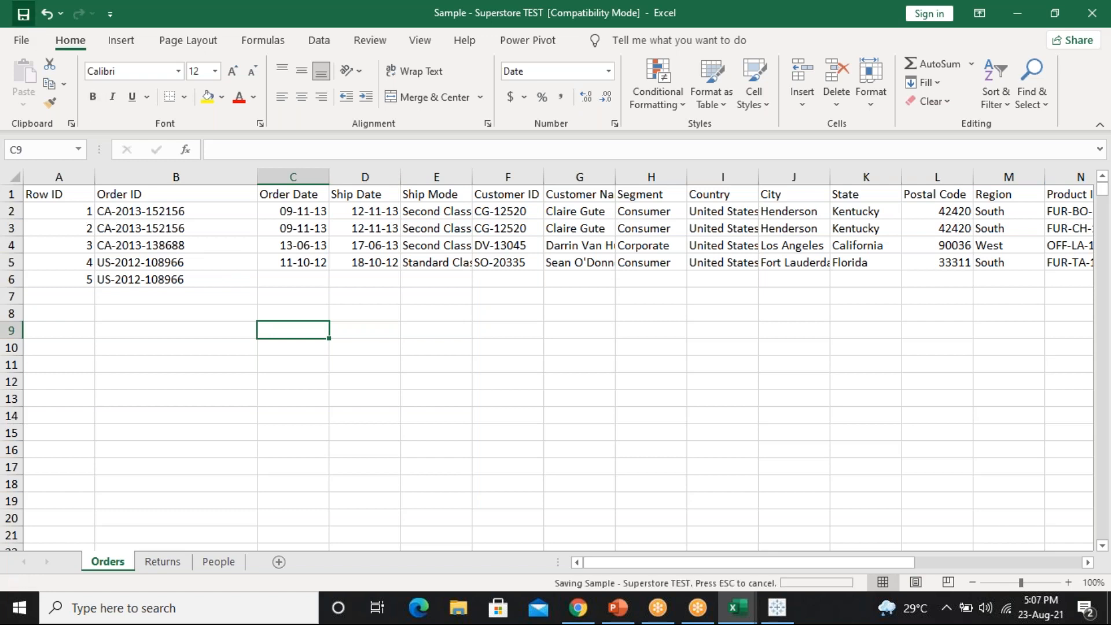
# On the Returns sheet, enter Yes in cell A5
pyautogui.click(164, 563)
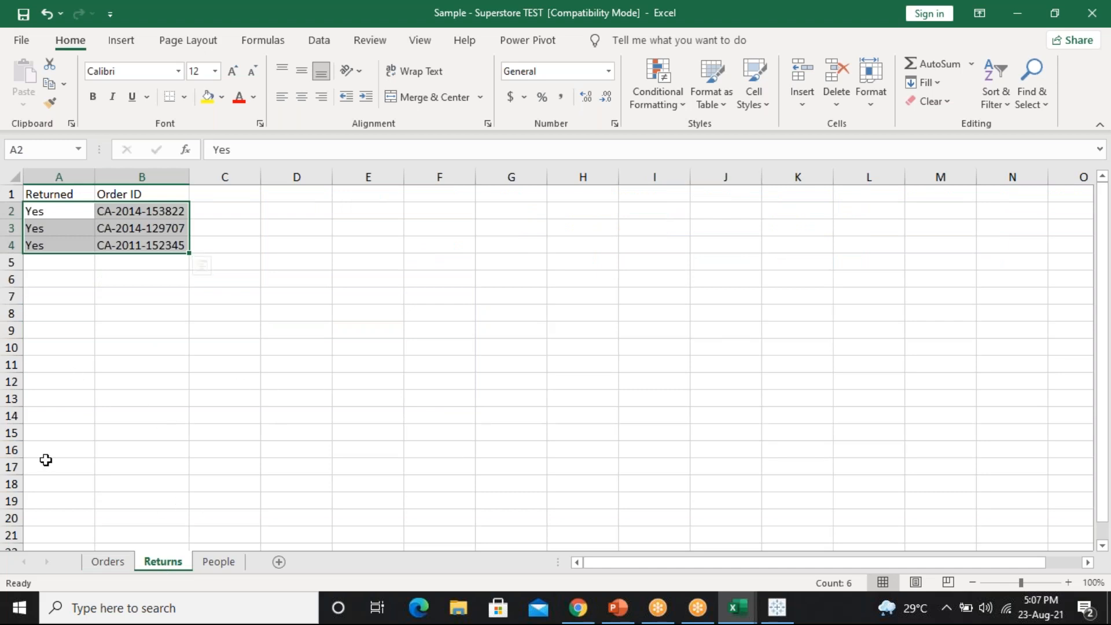
pyautogui.click(70, 262)
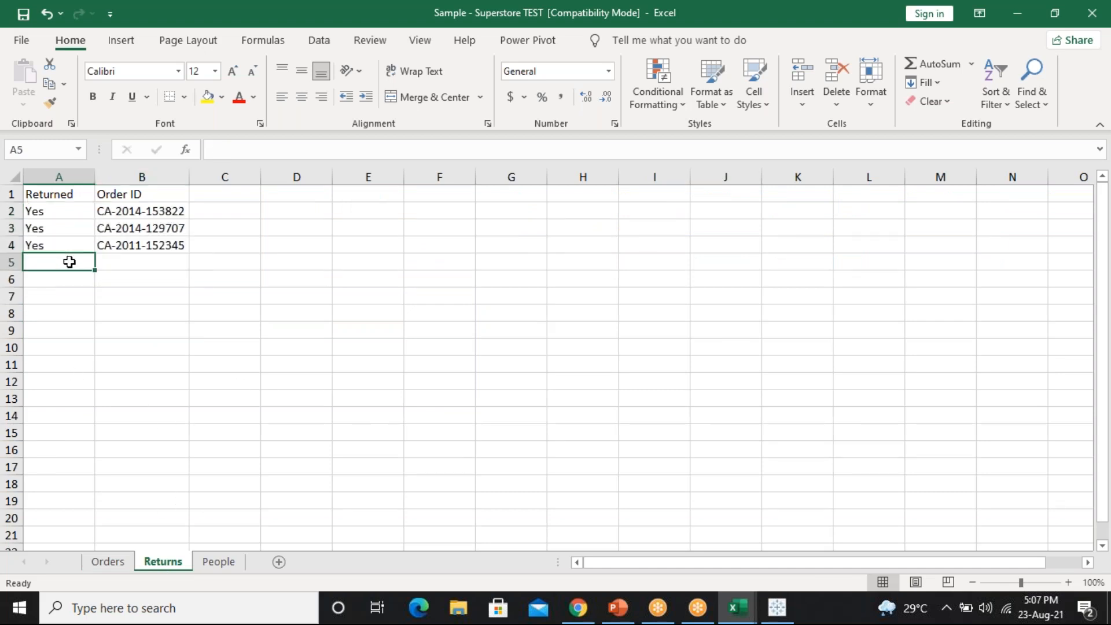
pyautogui.write('YES')
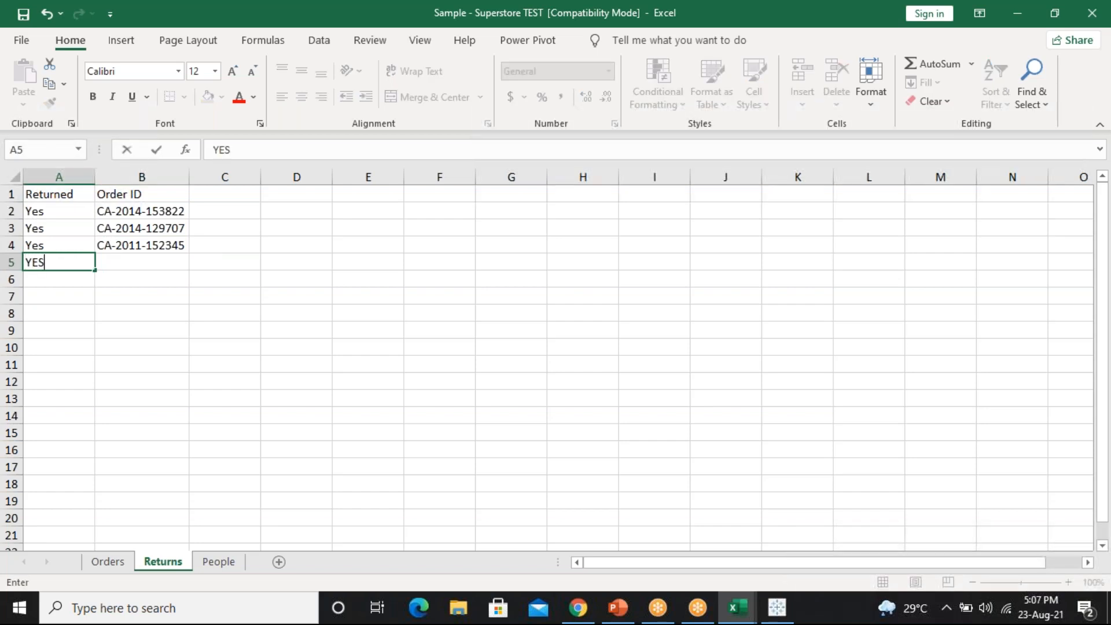
pyautogui.press('BackSpace')
pyautogui.press('BackSpace')
pyautogui.write('es')
pyautogui.press('Tab')
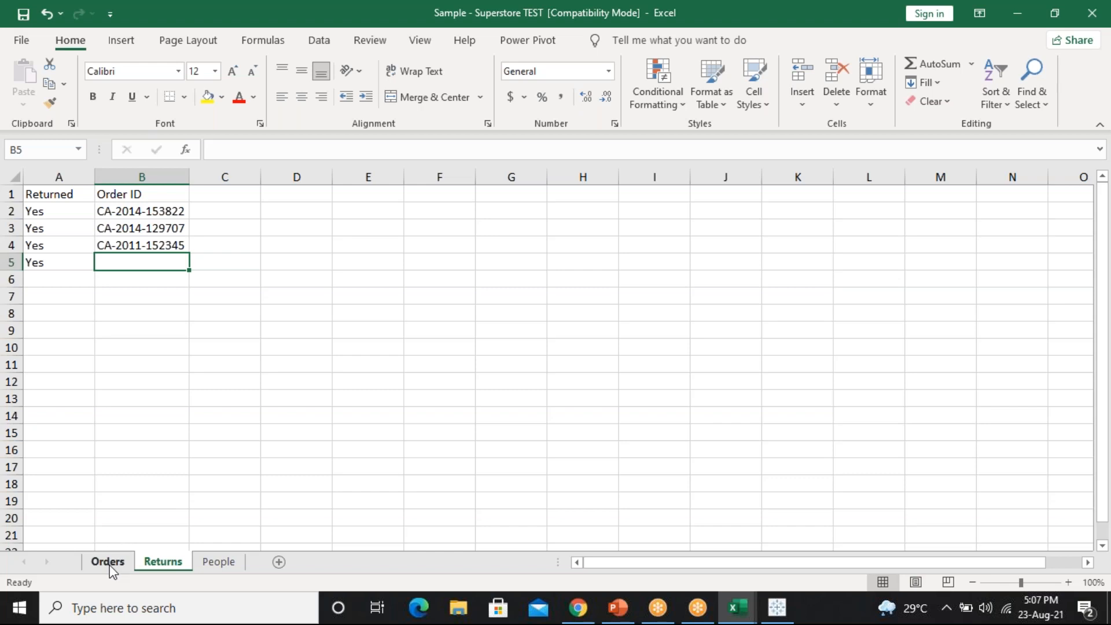
pyautogui.click(108, 561)
pyautogui.click(177, 278)
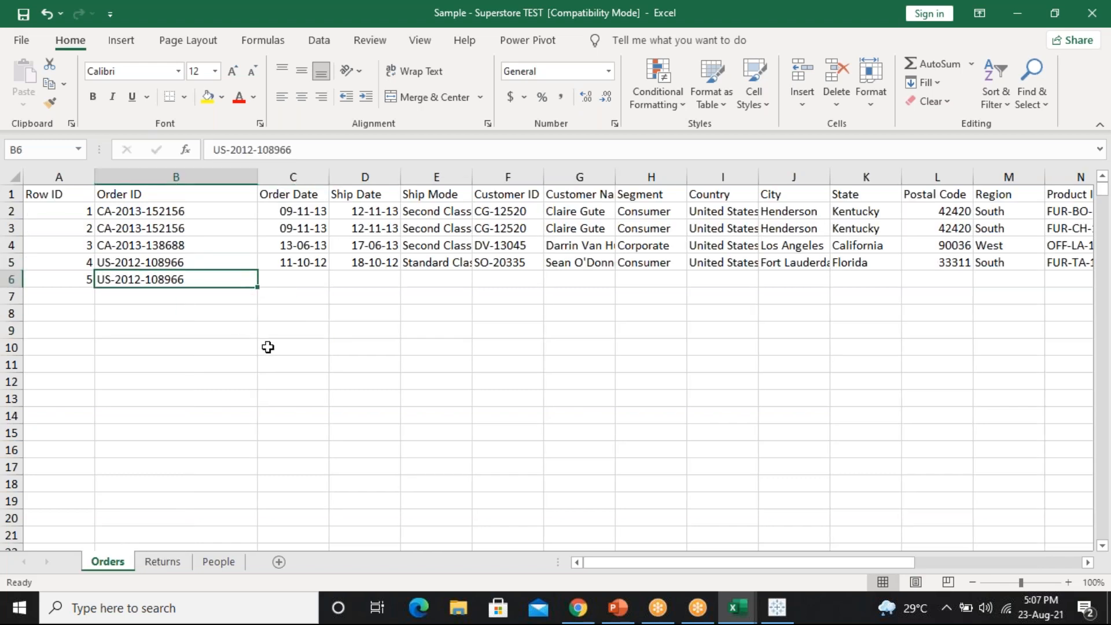
pyautogui.hotkey('ctrl', 'c')
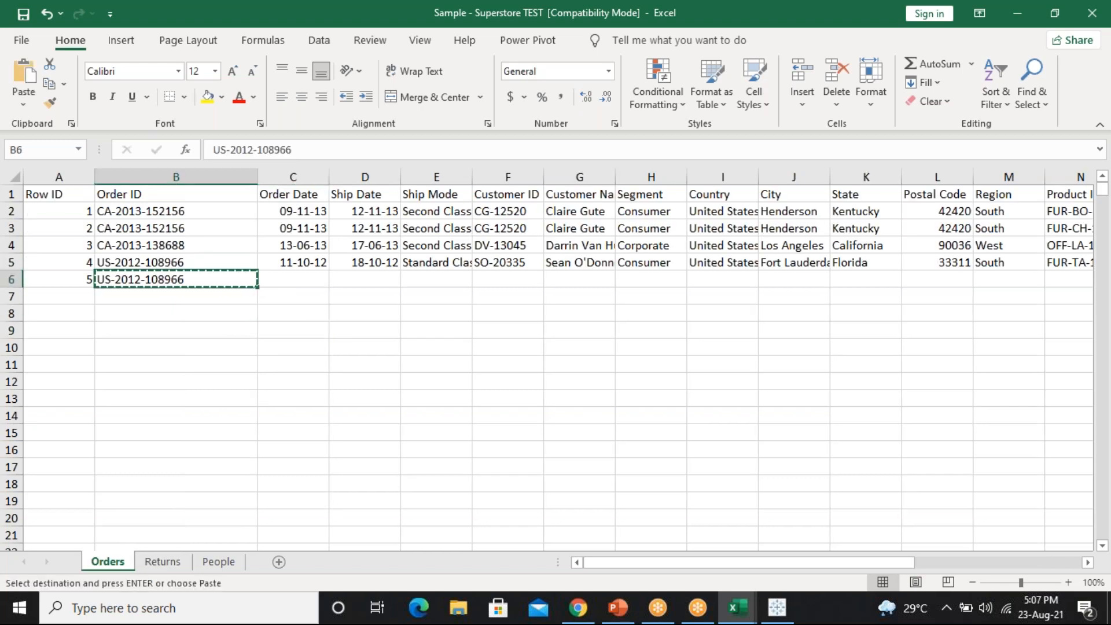
pyautogui.click(163, 561)
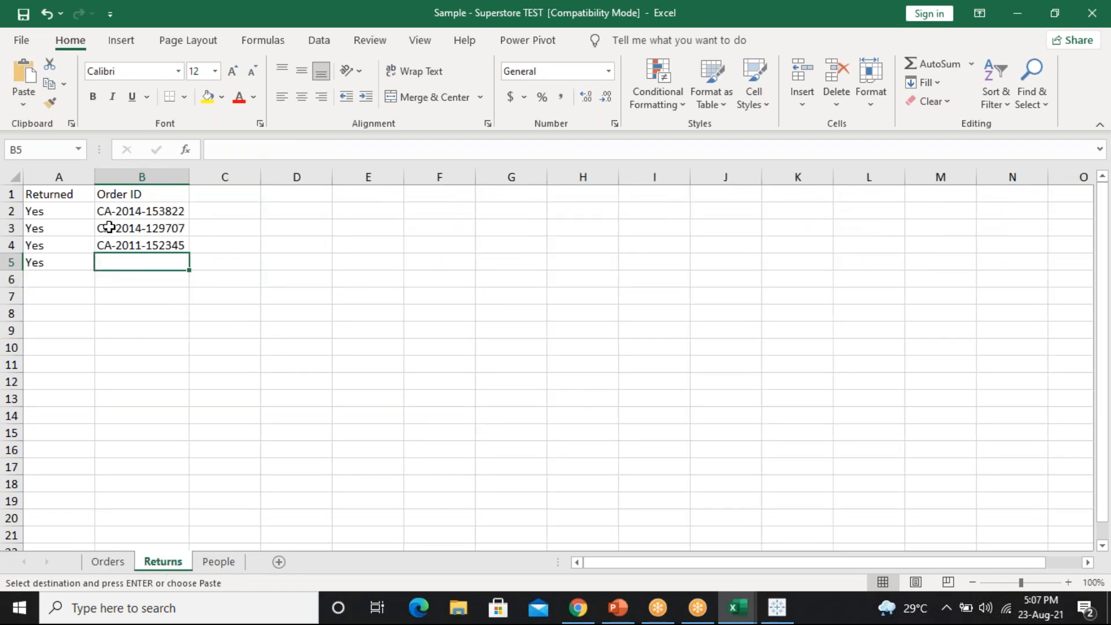
pyautogui.hotkey('ctrl', 'v')
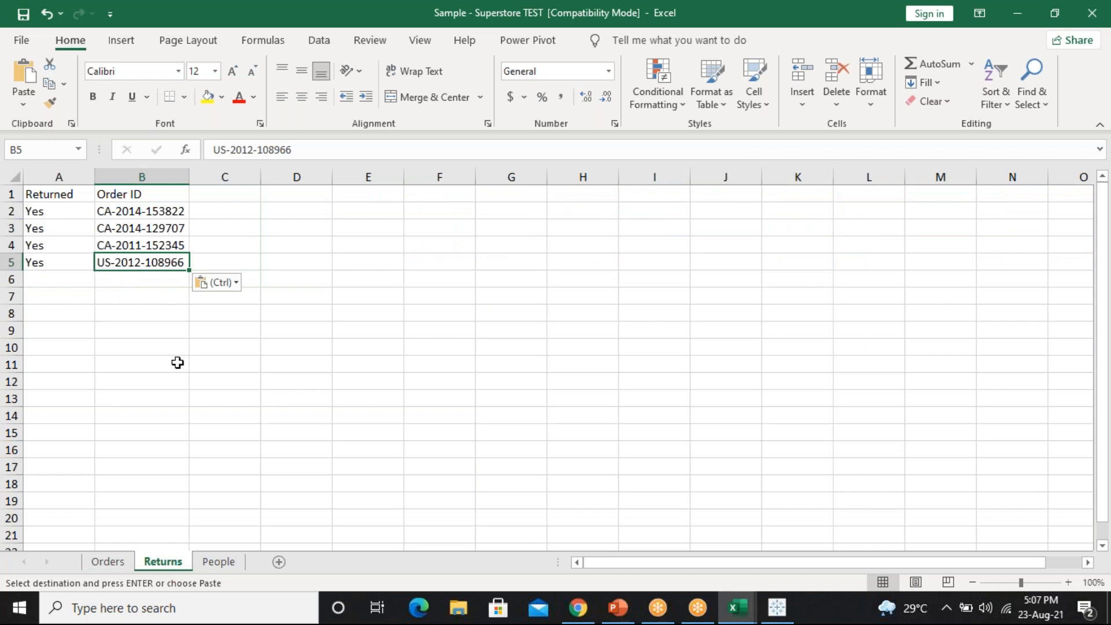
pyautogui.click(102, 563)
pyautogui.press('Escape')
# Double-check the order ID in Orders B6, then save the workbook
pyautogui.click(150, 259)
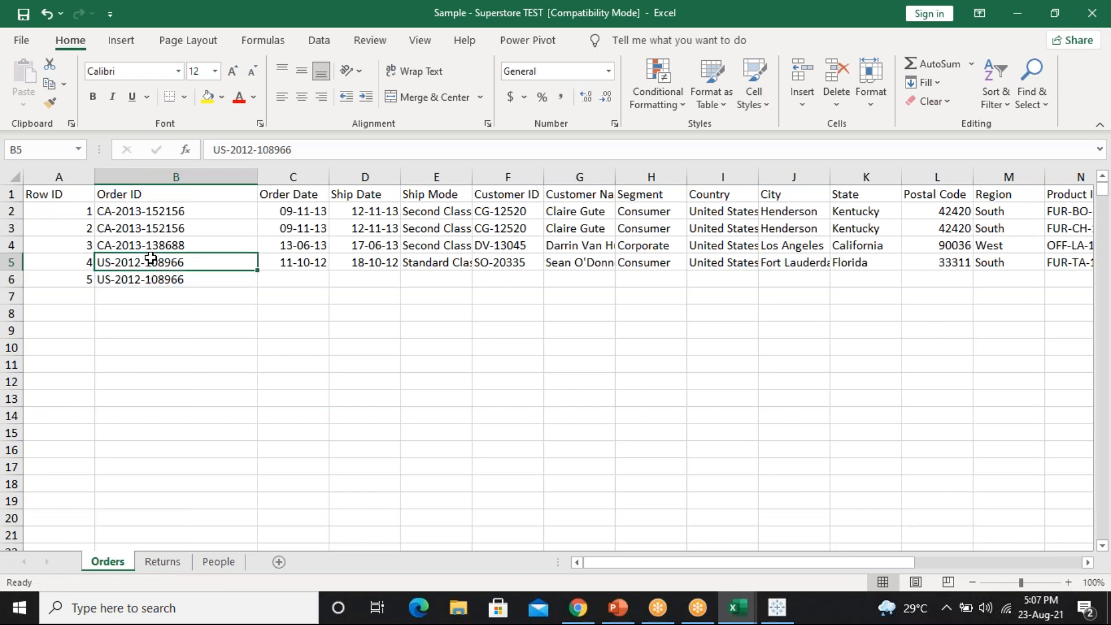
pyautogui.moveTo(258, 270); pyautogui.dragTo(258, 287)
pyautogui.hotkey('ctrl', 'z')
pyautogui.click(190, 280)
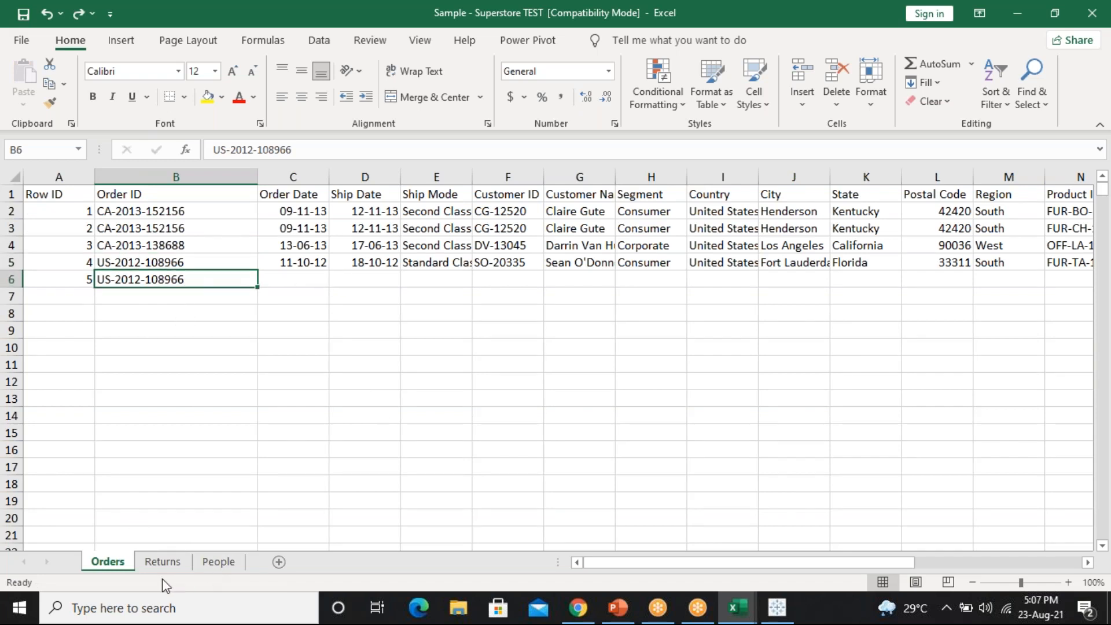
pyautogui.click(164, 562)
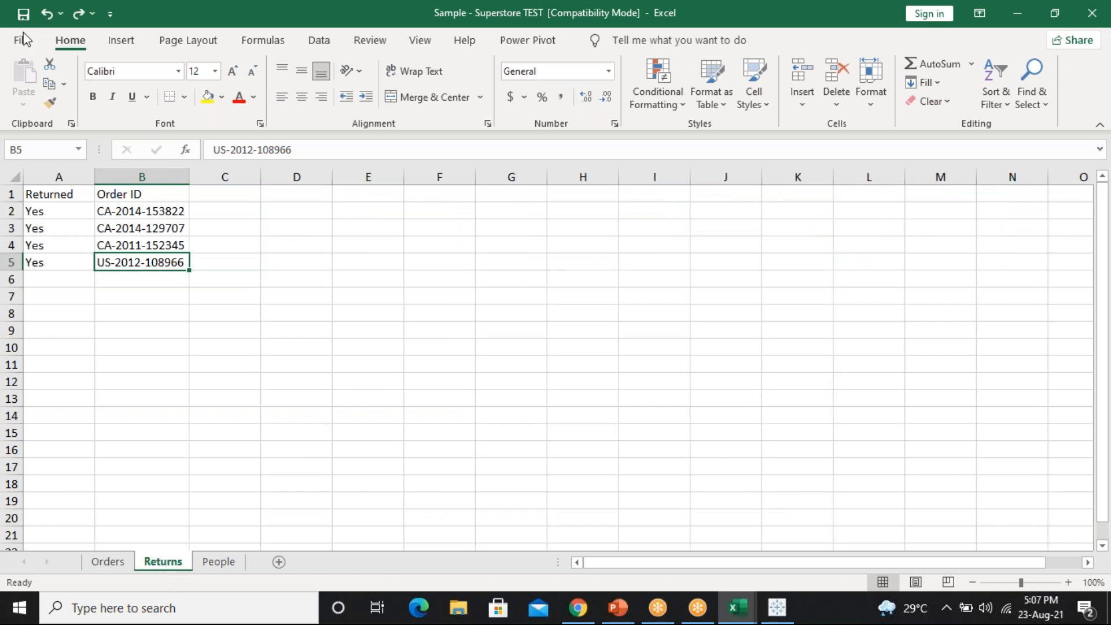
pyautogui.click(23, 15)
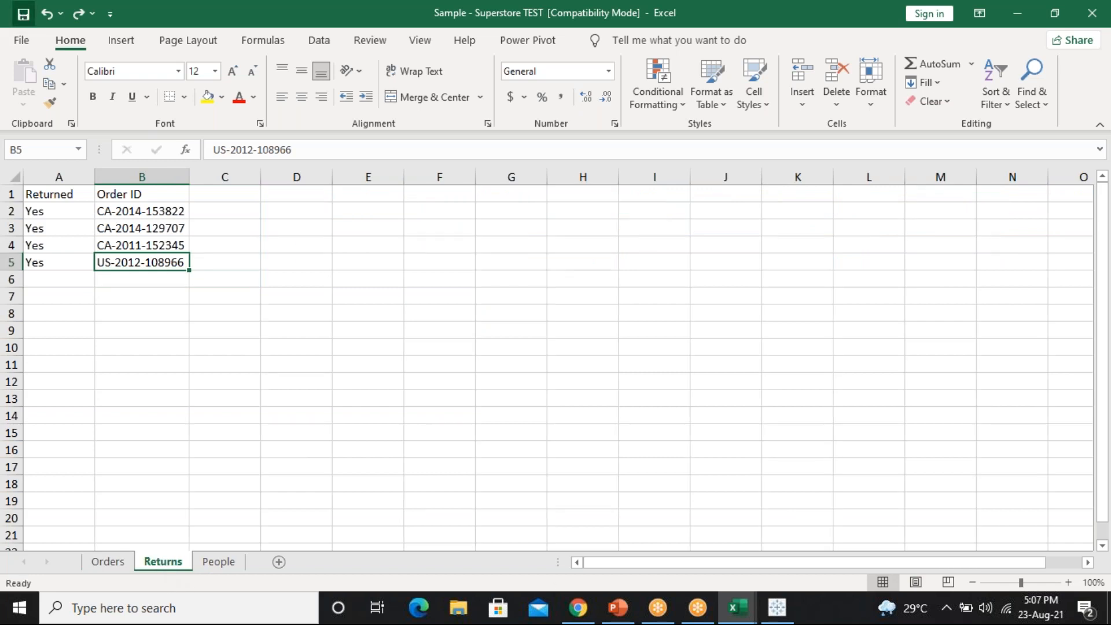
# Change the Orders–Returns join to Inner and refresh the data
pyautogui.click(791, 620)
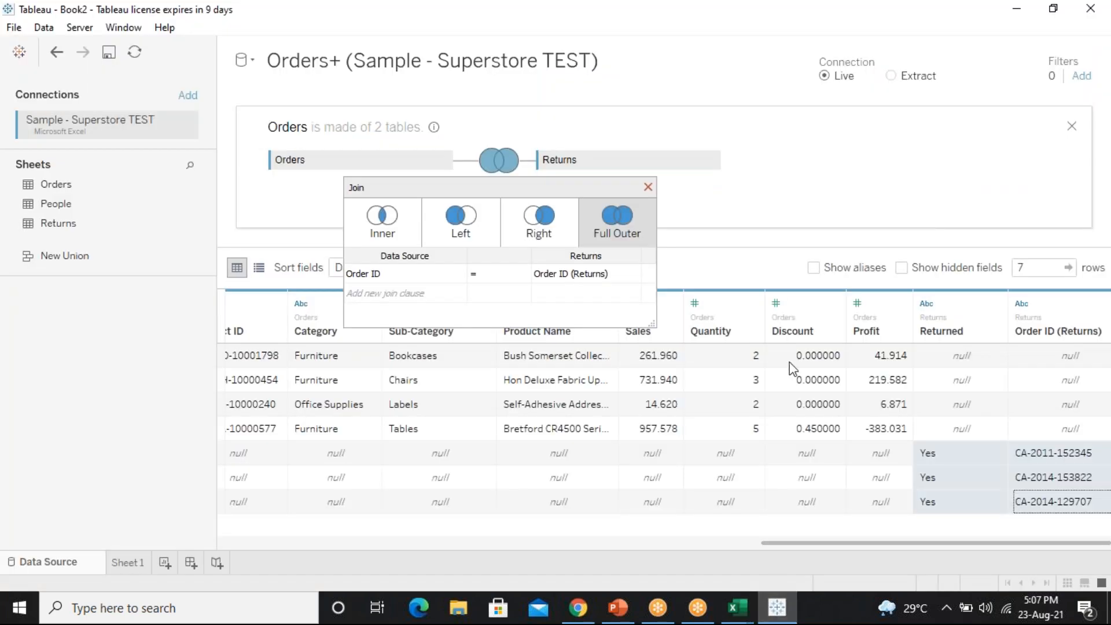
pyautogui.click(648, 187)
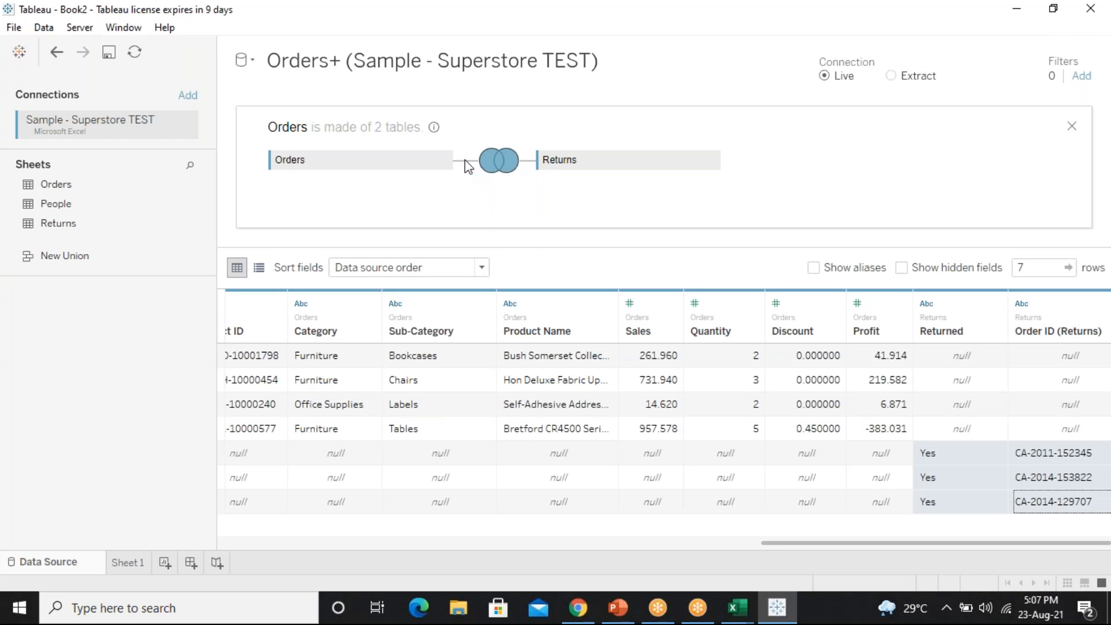
pyautogui.click(495, 164)
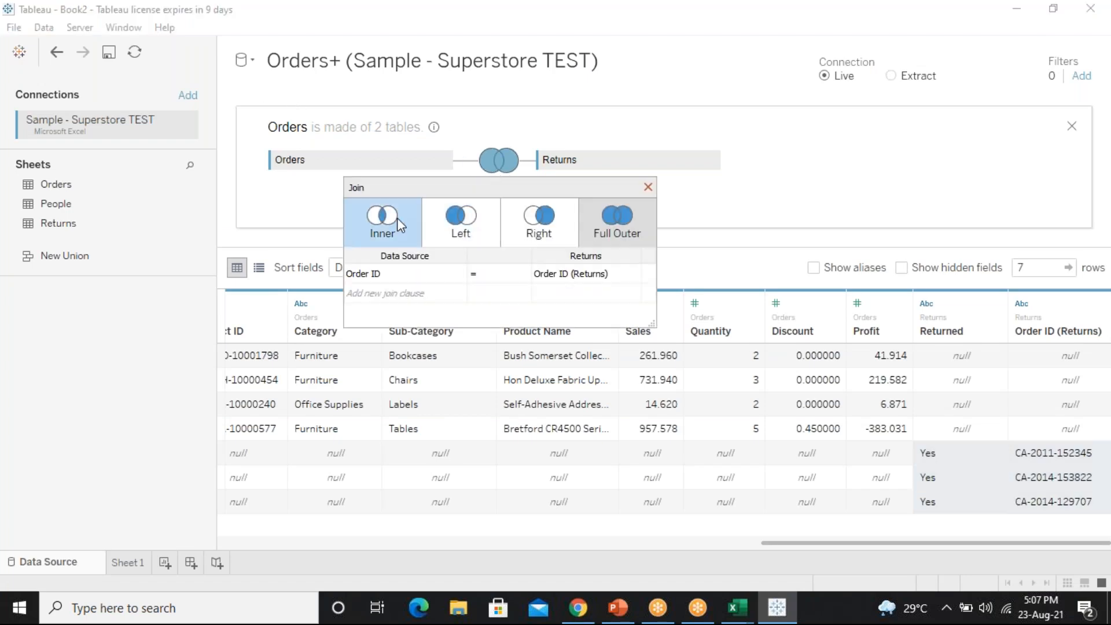
pyautogui.click(649, 187)
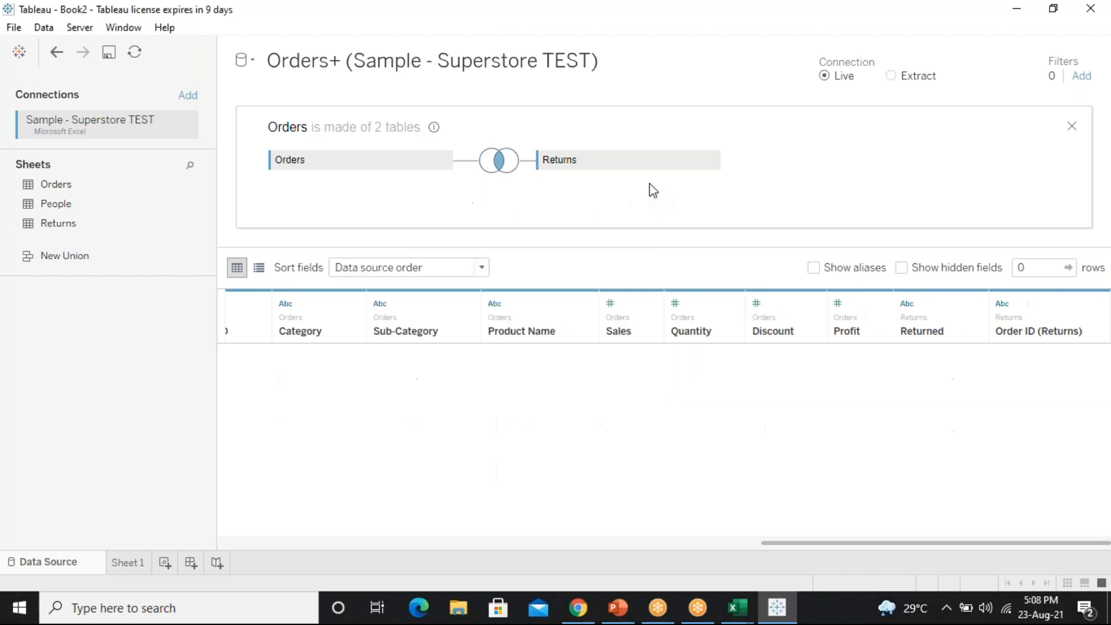
pyautogui.click(135, 53)
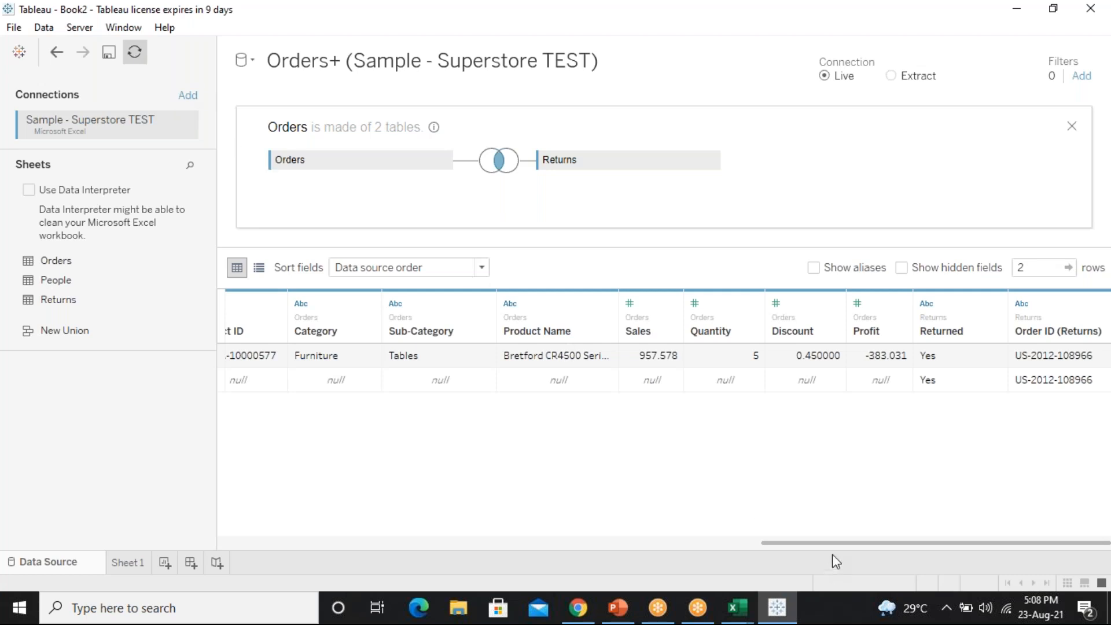
pyautogui.moveTo(839, 543); pyautogui.dragTo(333, 521)
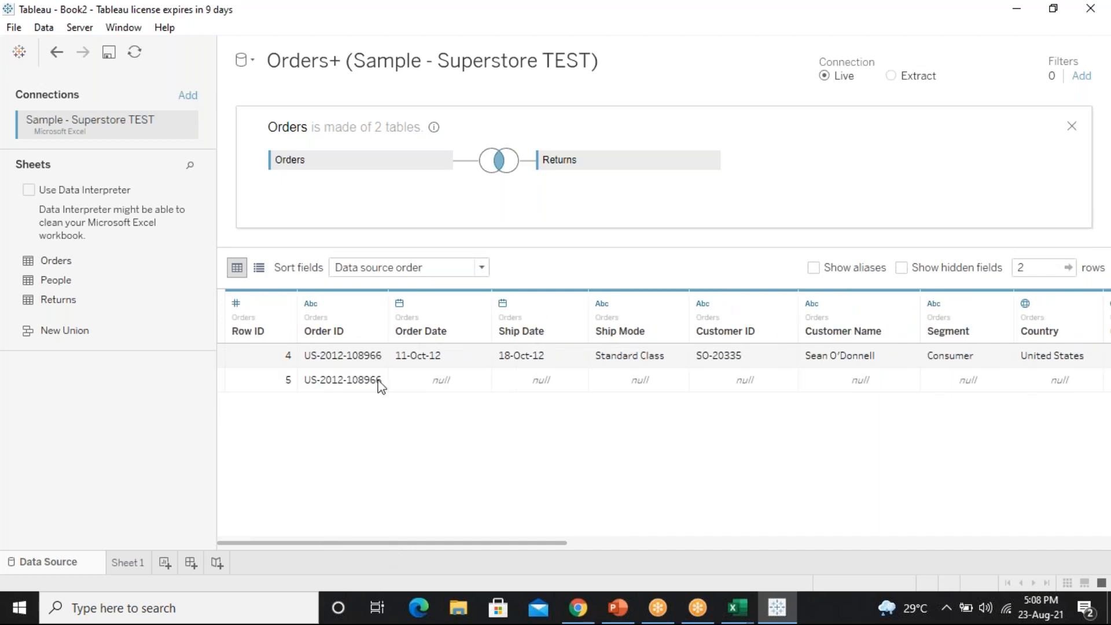
pyautogui.click(327, 364)
pyautogui.click(332, 385)
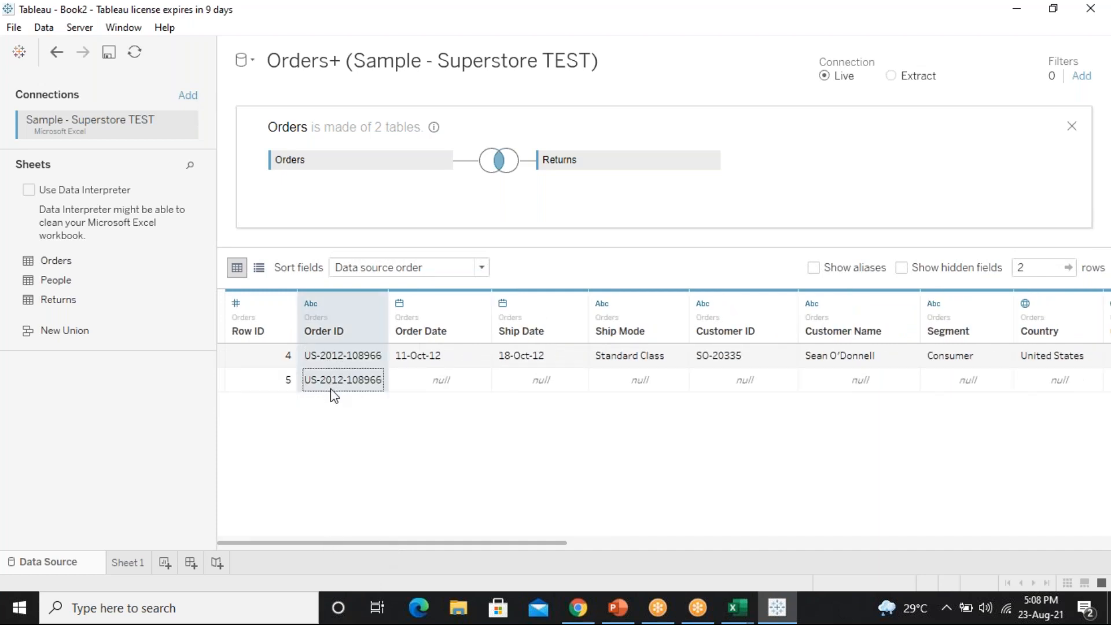
pyautogui.click(328, 366)
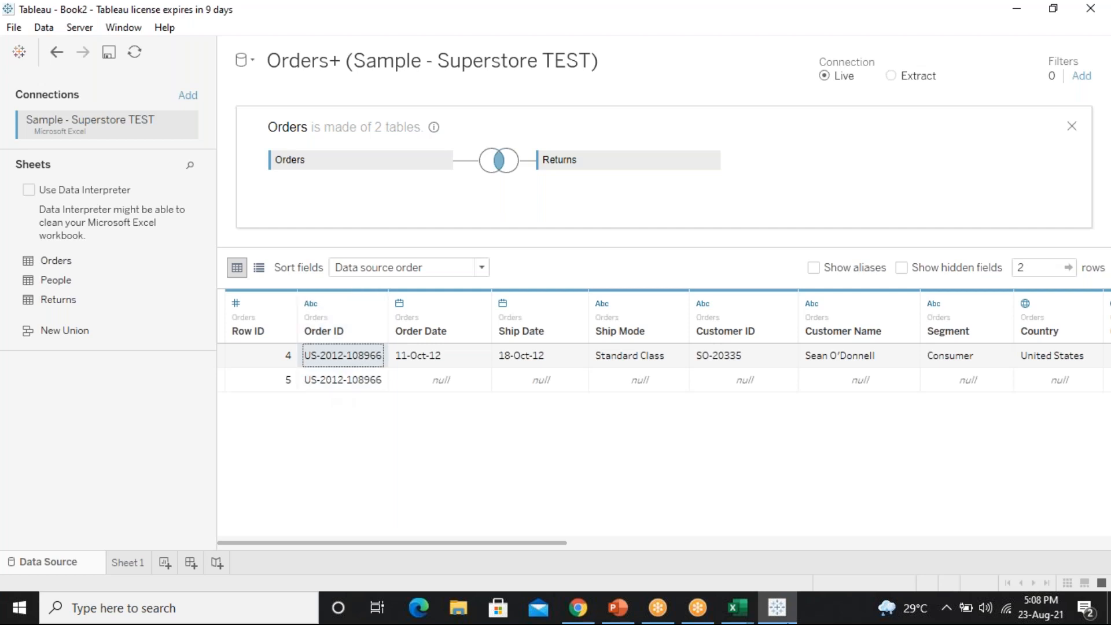
pyautogui.click(737, 609)
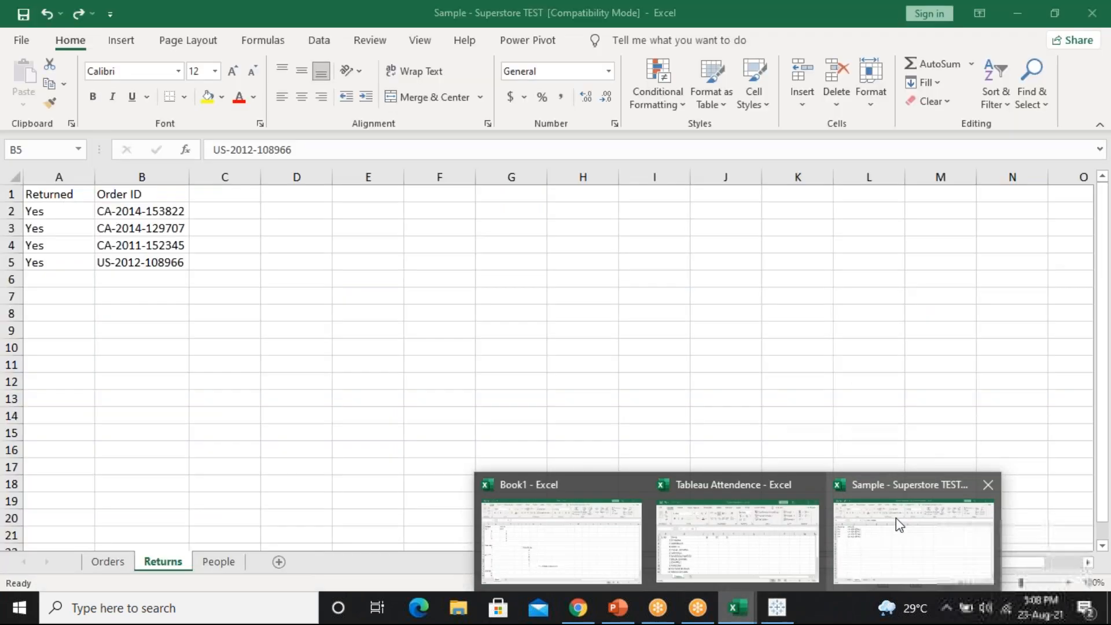
pyautogui.click(896, 518)
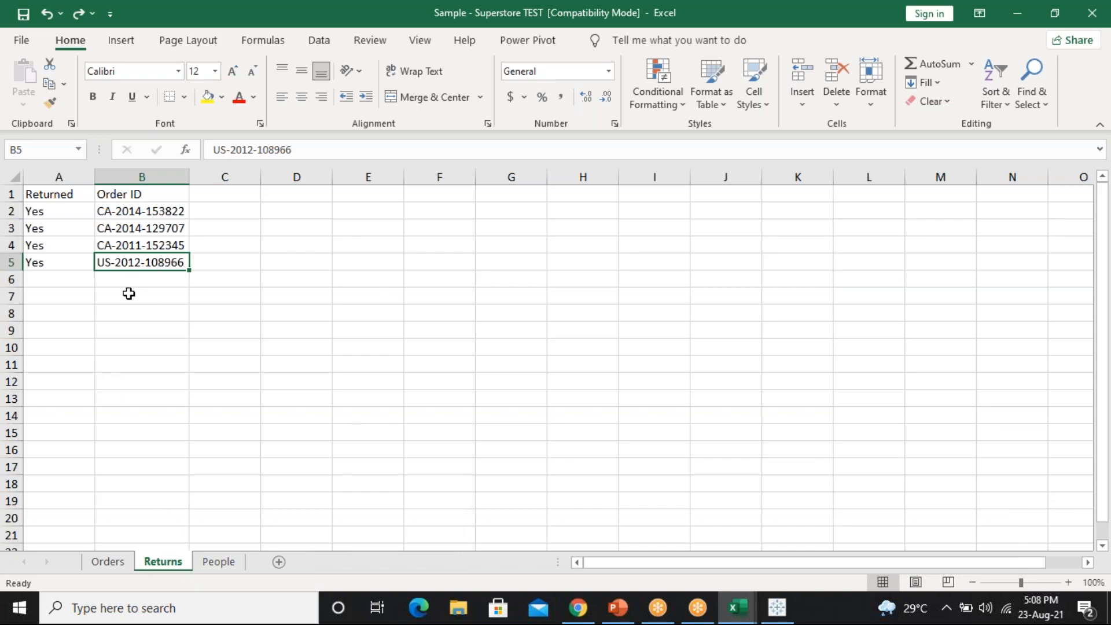
pyautogui.click(117, 565)
pyautogui.click(186, 364)
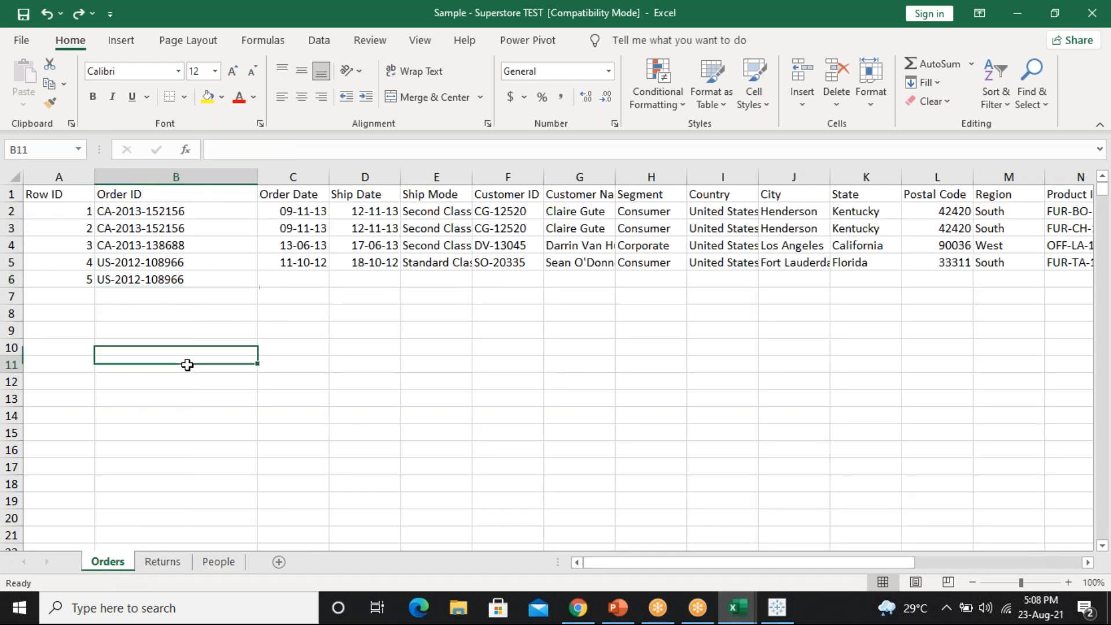
pyautogui.click(182, 277)
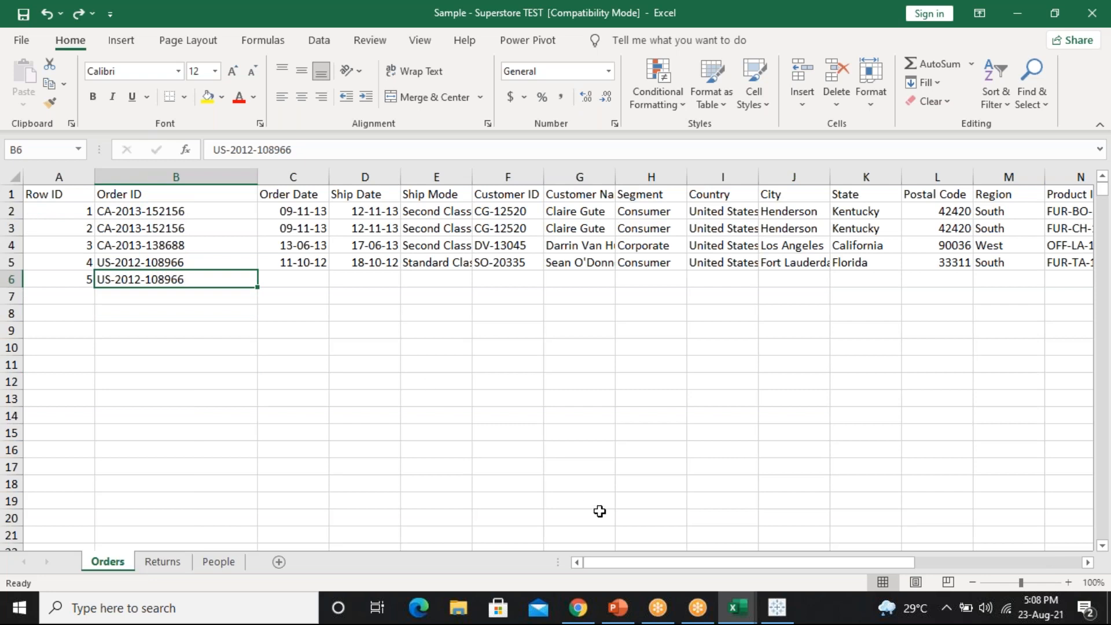
pyautogui.click(777, 607)
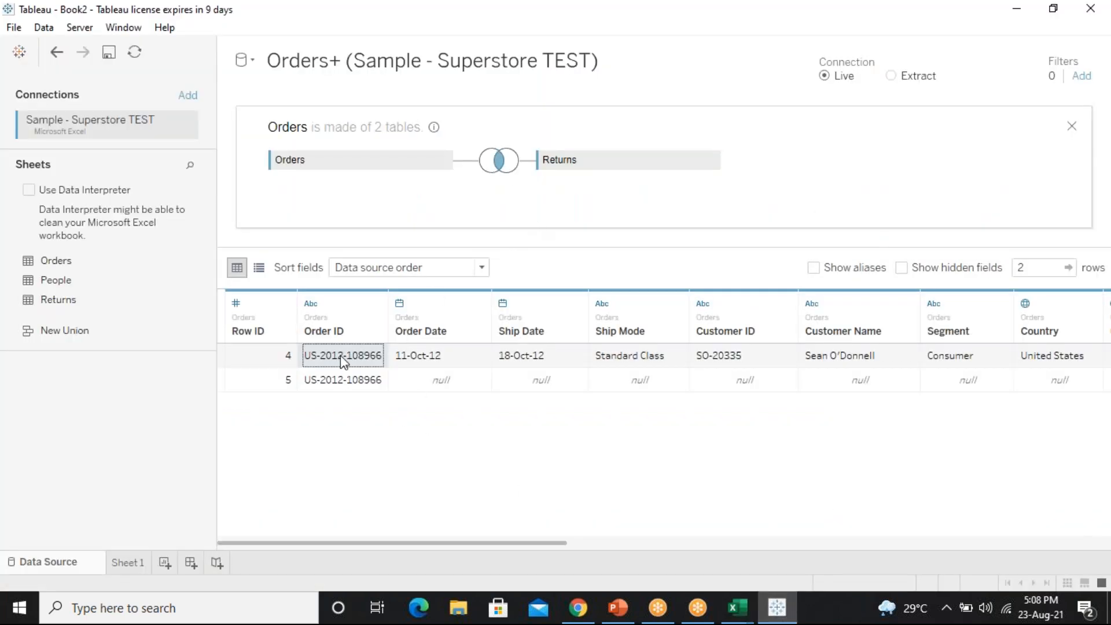
# Check that row 5's Order Date through Customer Name cells show null
pyautogui.click(343, 379)
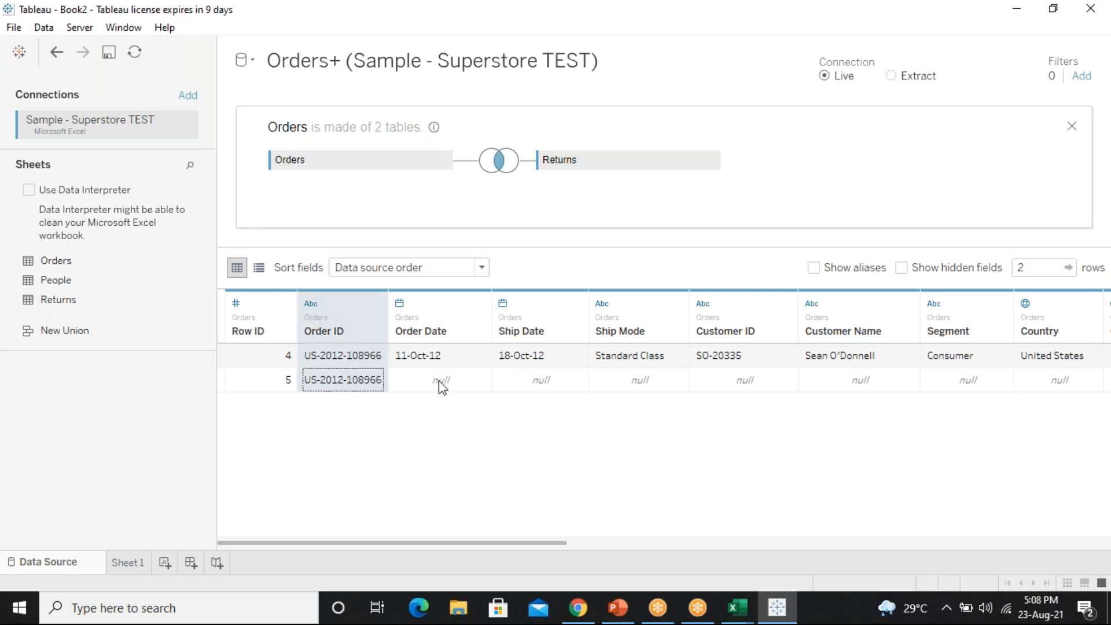
pyautogui.moveTo(440, 382); pyautogui.dragTo(856, 383)
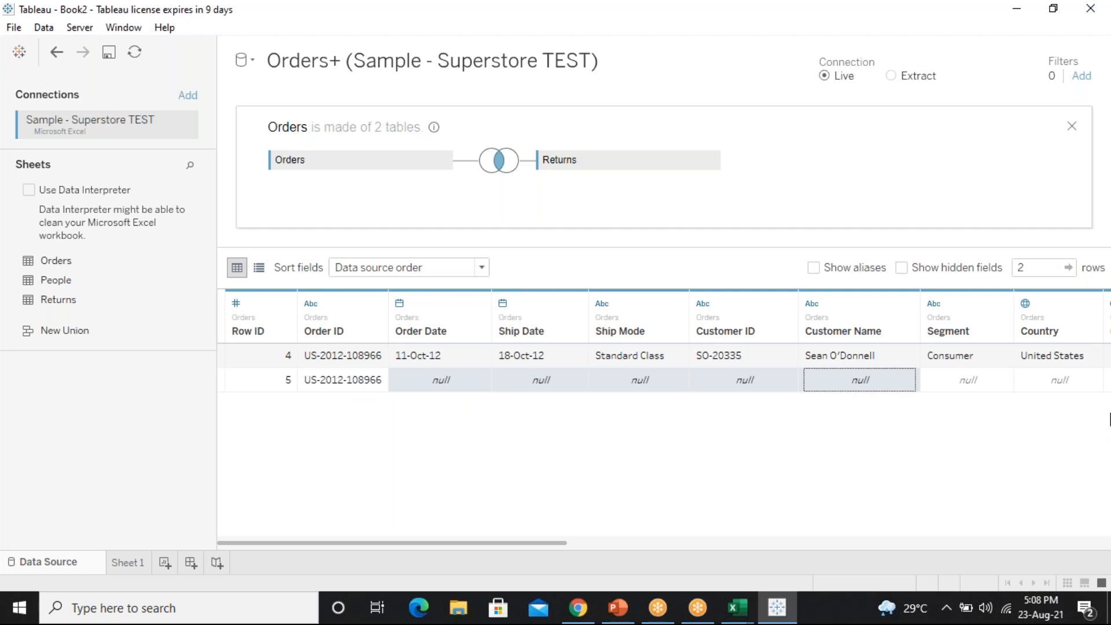
pyautogui.click(736, 613)
# Fill the Order Date-to-Profit details from Row ID 4 down into Row ID 5's row
pyautogui.click(894, 558)
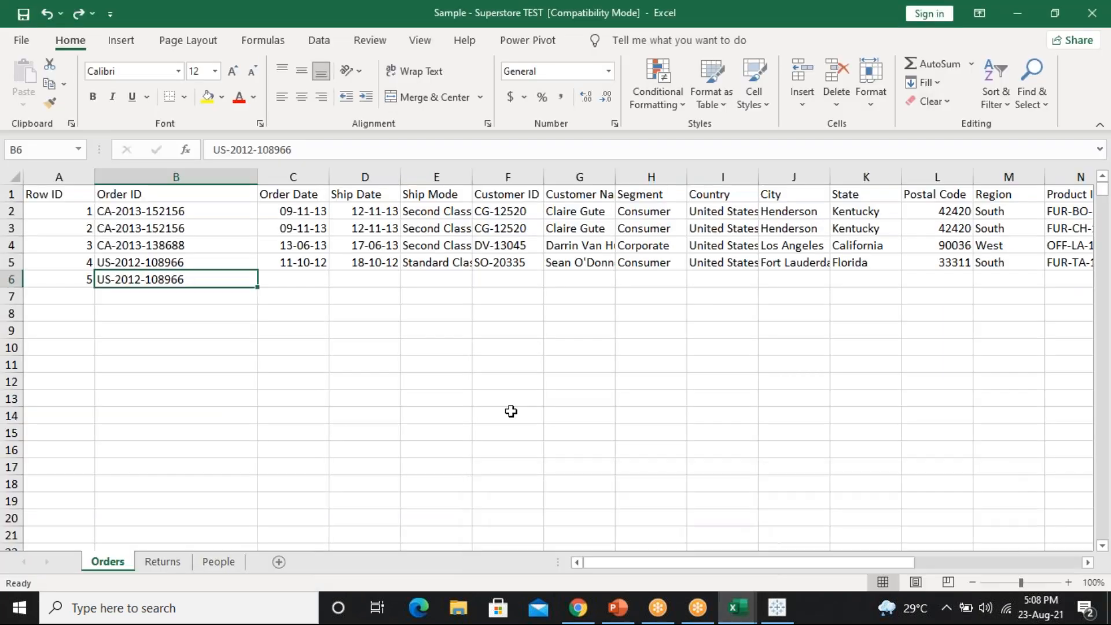
pyautogui.click(291, 259)
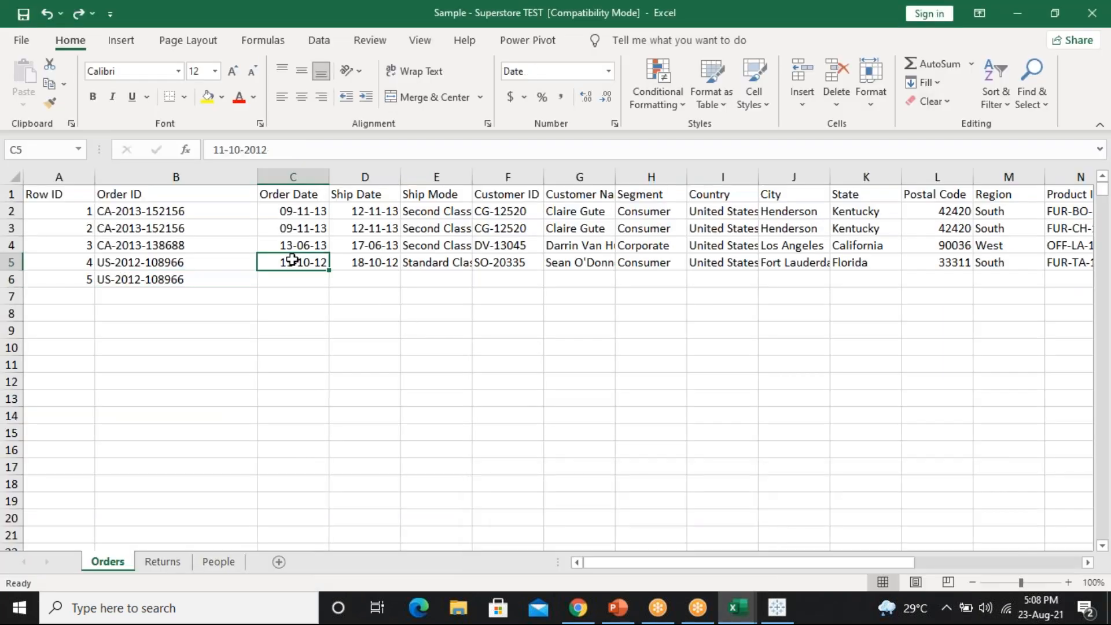
pyautogui.hotkey('shift', 'Right')
pyautogui.hotkey('ctrl', 'shift', 'Right')
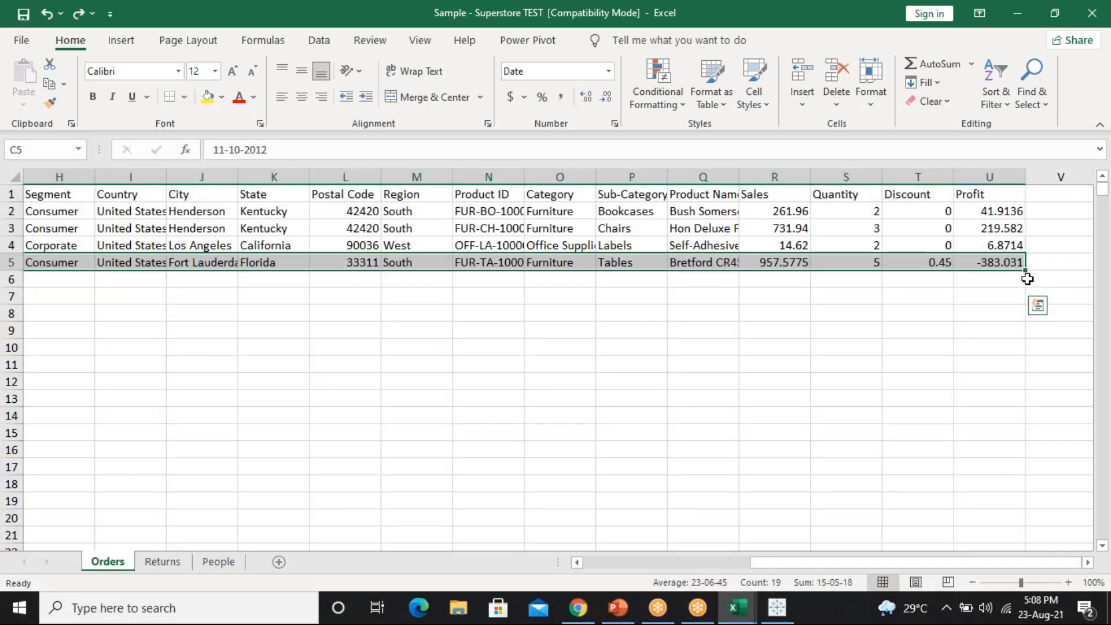
pyautogui.moveTo(1026, 270); pyautogui.dragTo(1025, 284)
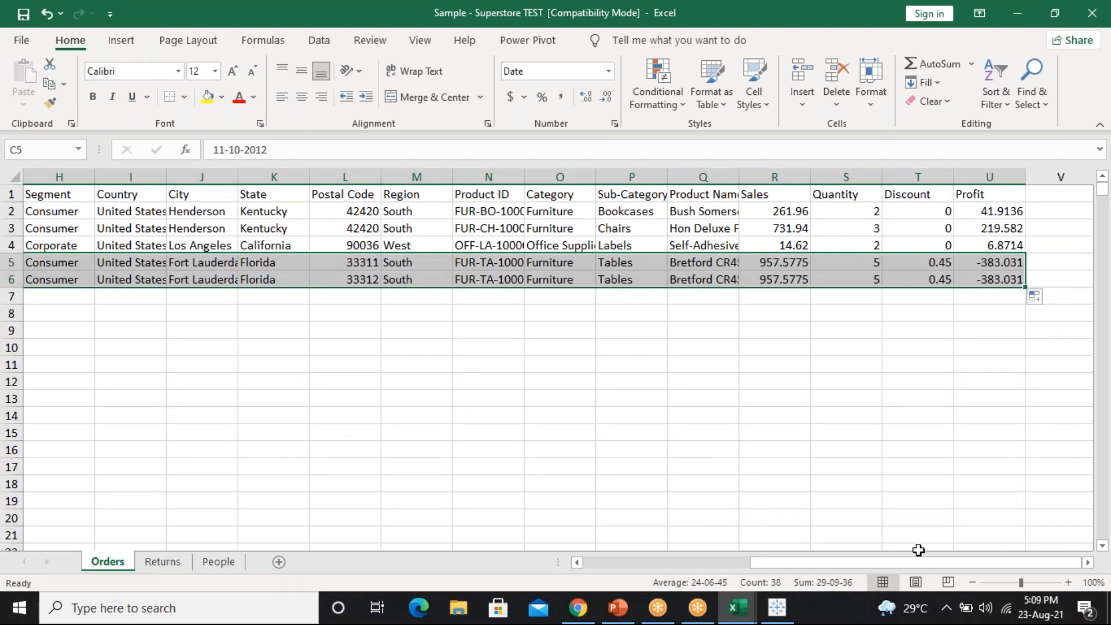
pyautogui.moveTo(890, 566); pyautogui.dragTo(585, 543)
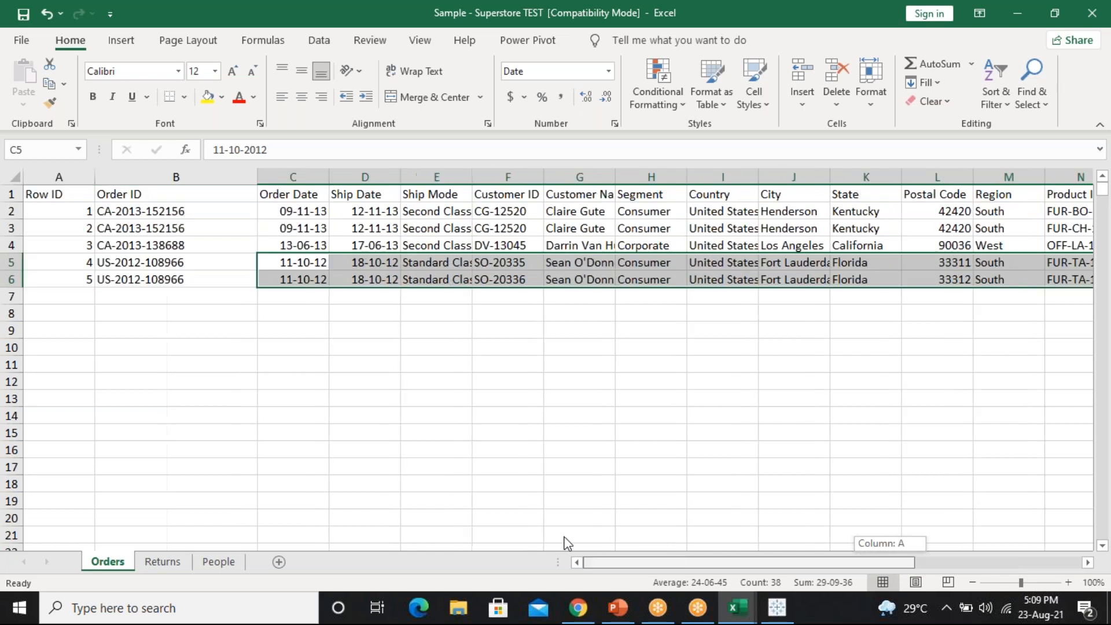
pyautogui.click(350, 350)
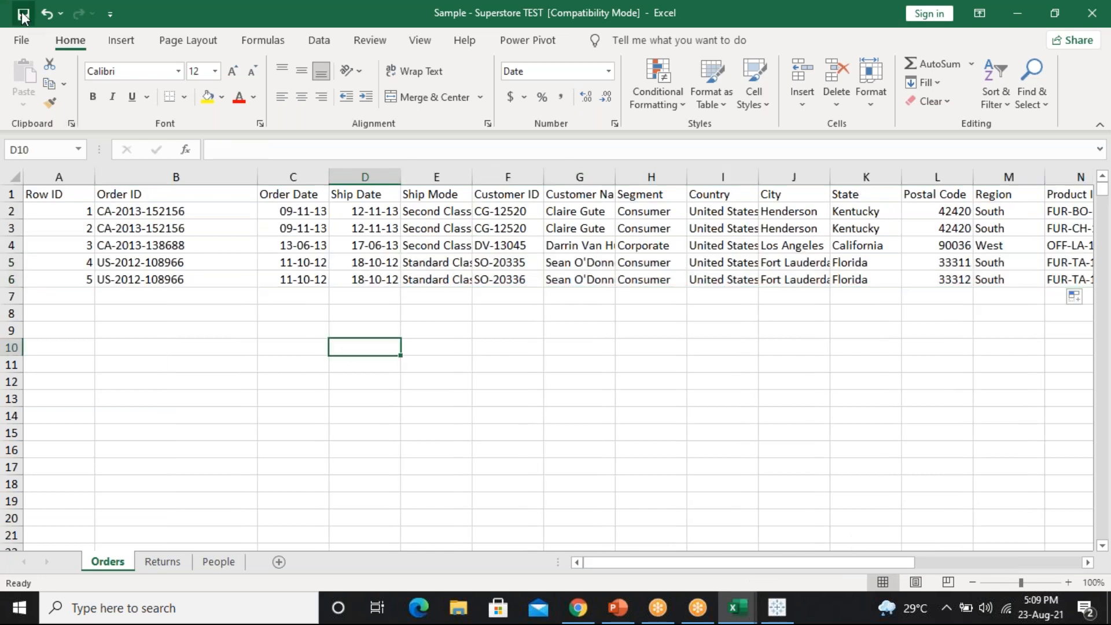
# Refresh Tableau's data source from the edited Superstore TEST workbook
pyautogui.click(793, 606)
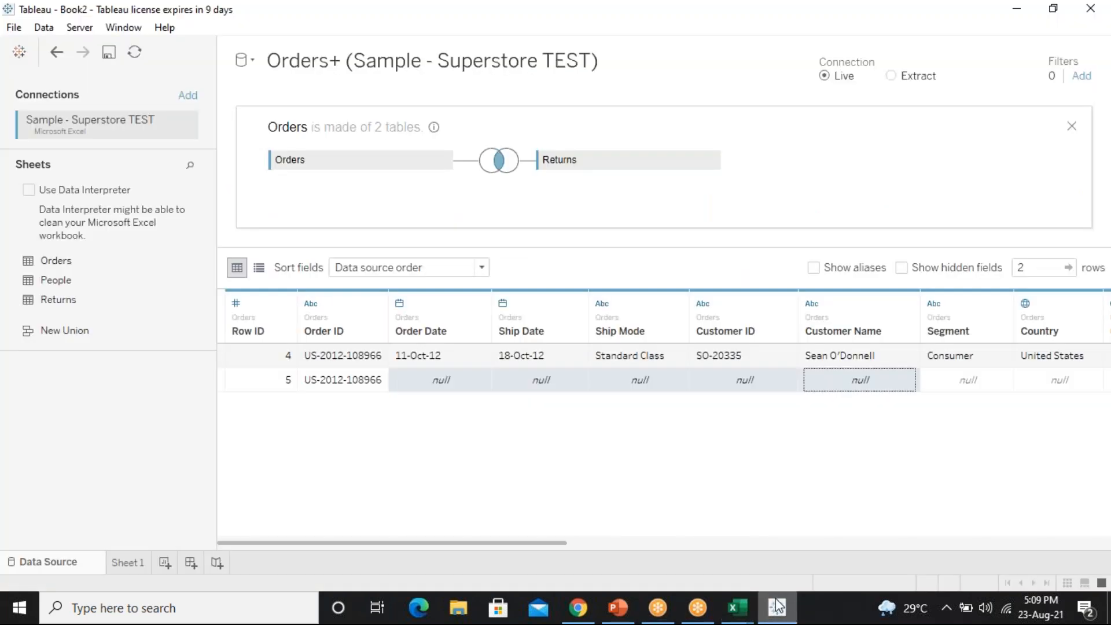
pyautogui.click(135, 54)
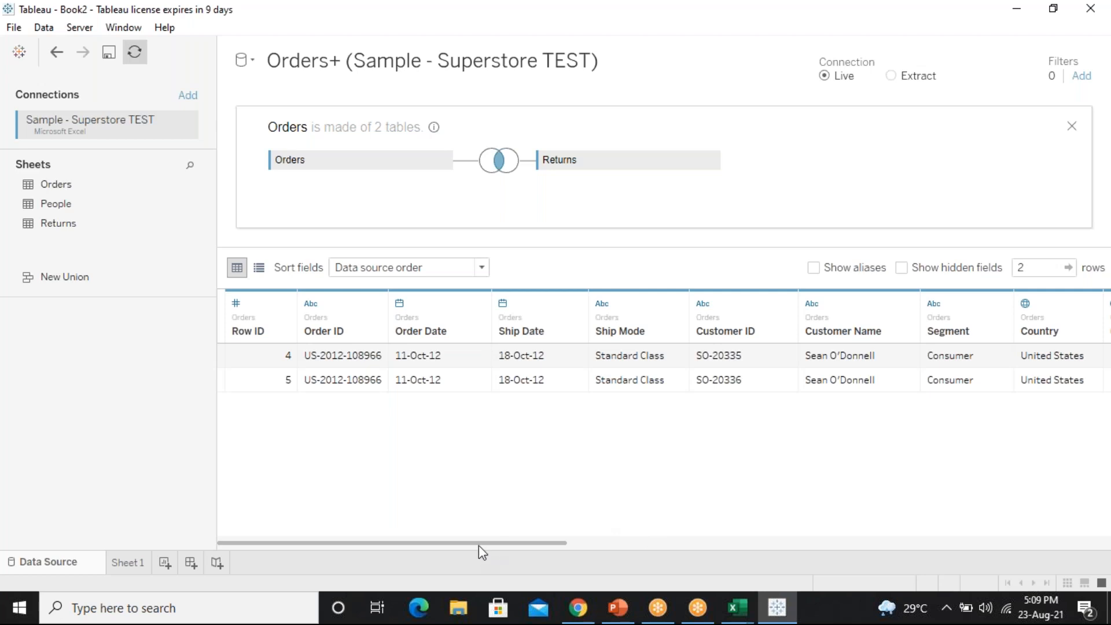
pyautogui.moveTo(515, 543); pyautogui.dragTo(670, 542)
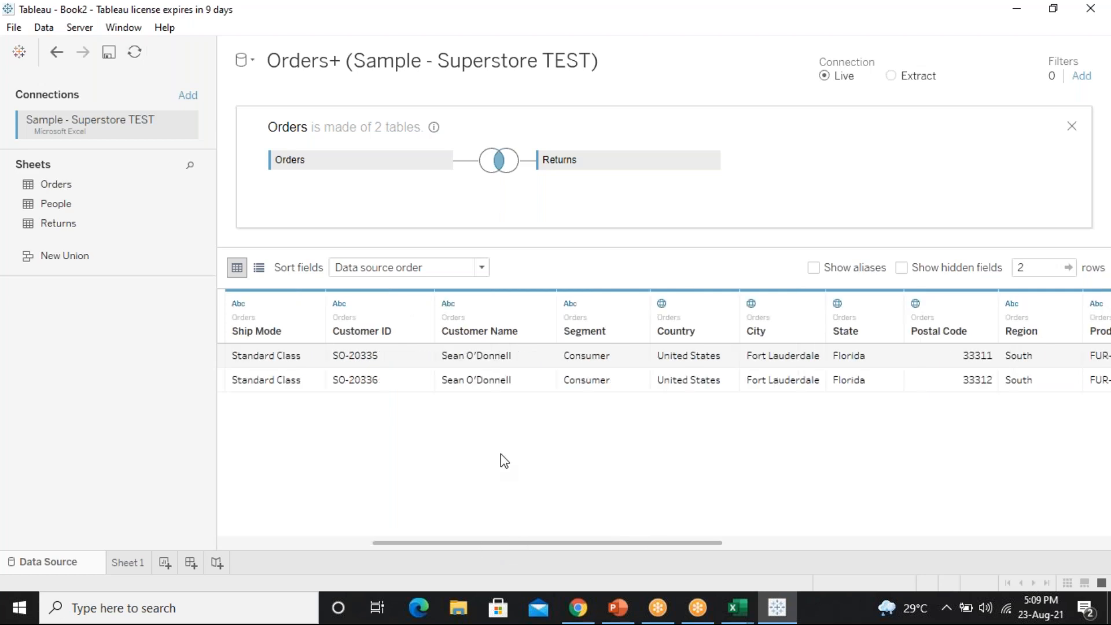
pyautogui.moveTo(442, 542); pyautogui.dragTo(181, 536)
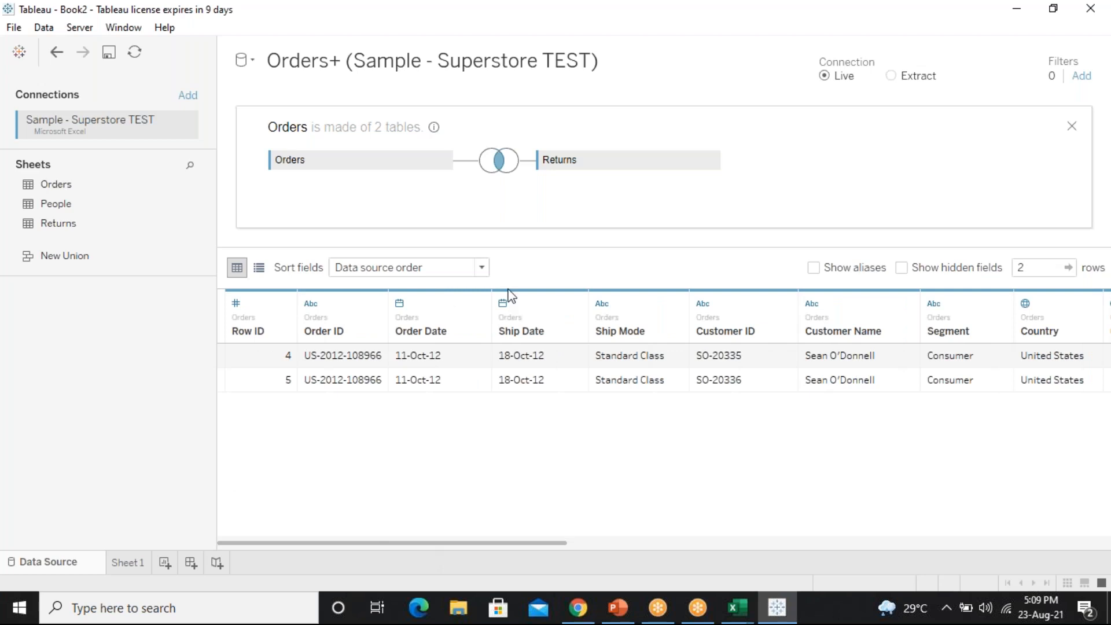
# Switch the join to Left and check Returned Yes on rows 4 and 5
pyautogui.click(500, 161)
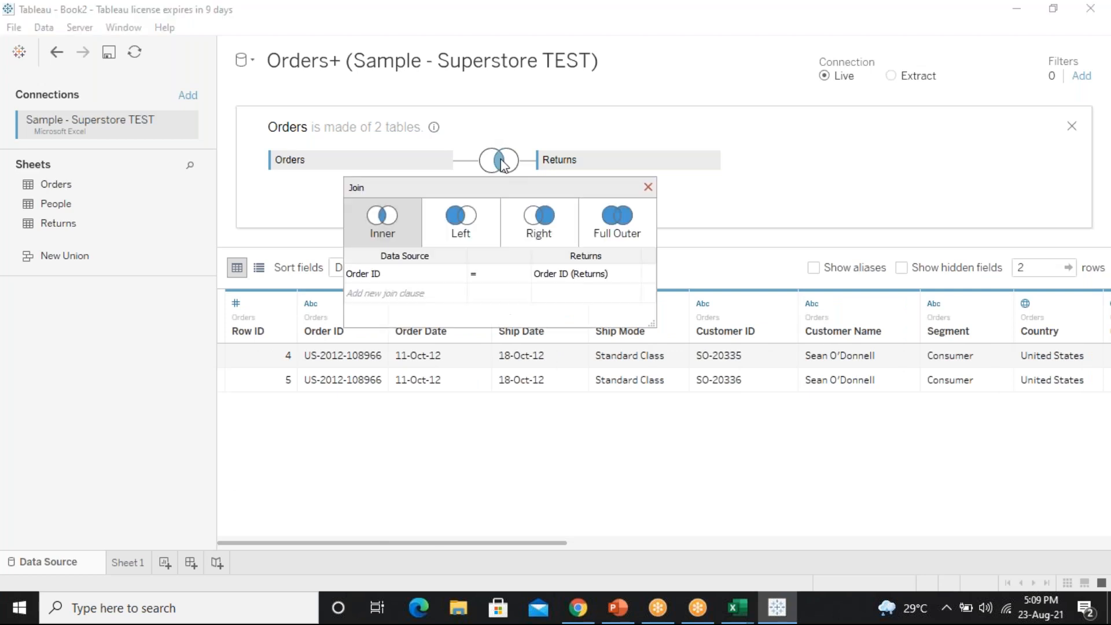
pyautogui.click(471, 234)
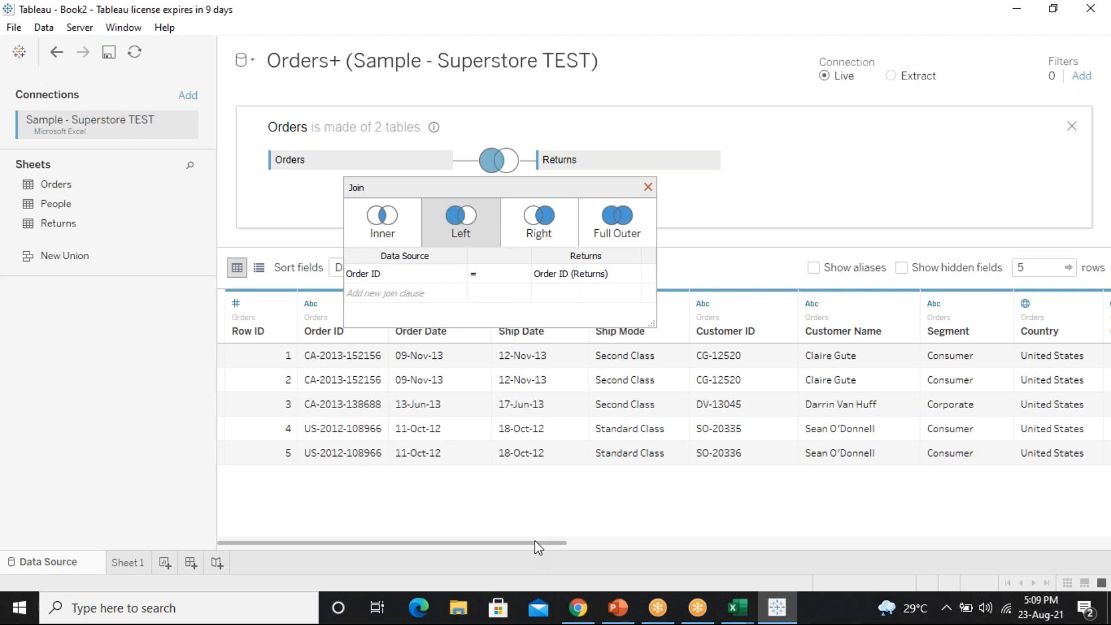
pyautogui.moveTo(534, 543); pyautogui.dragTo(1110, 506)
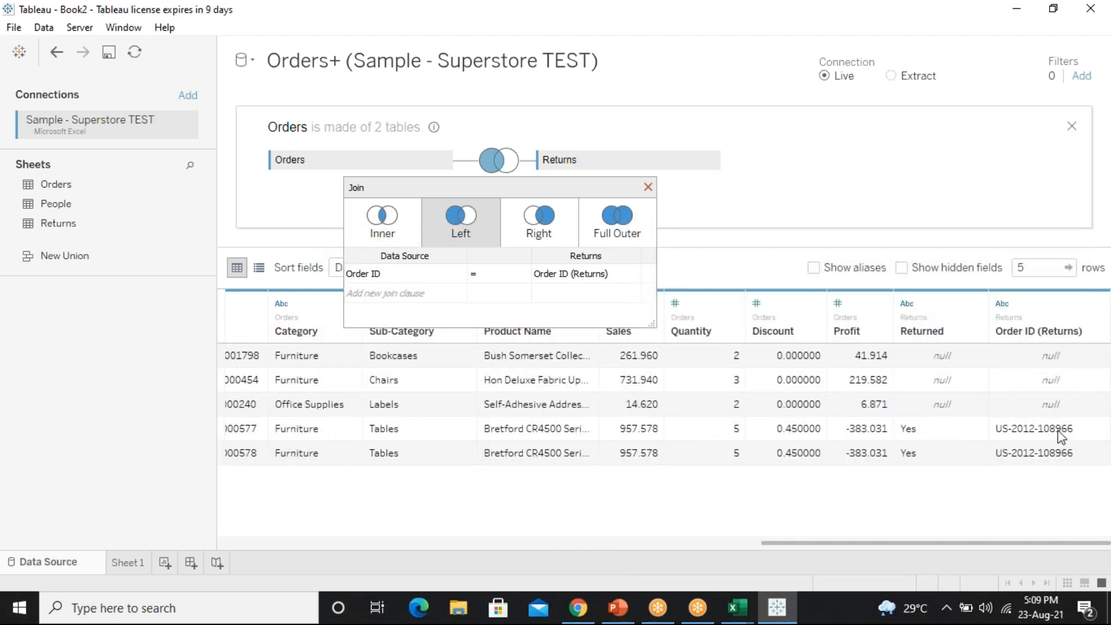
pyautogui.moveTo(1061, 433); pyautogui.dragTo(965, 440)
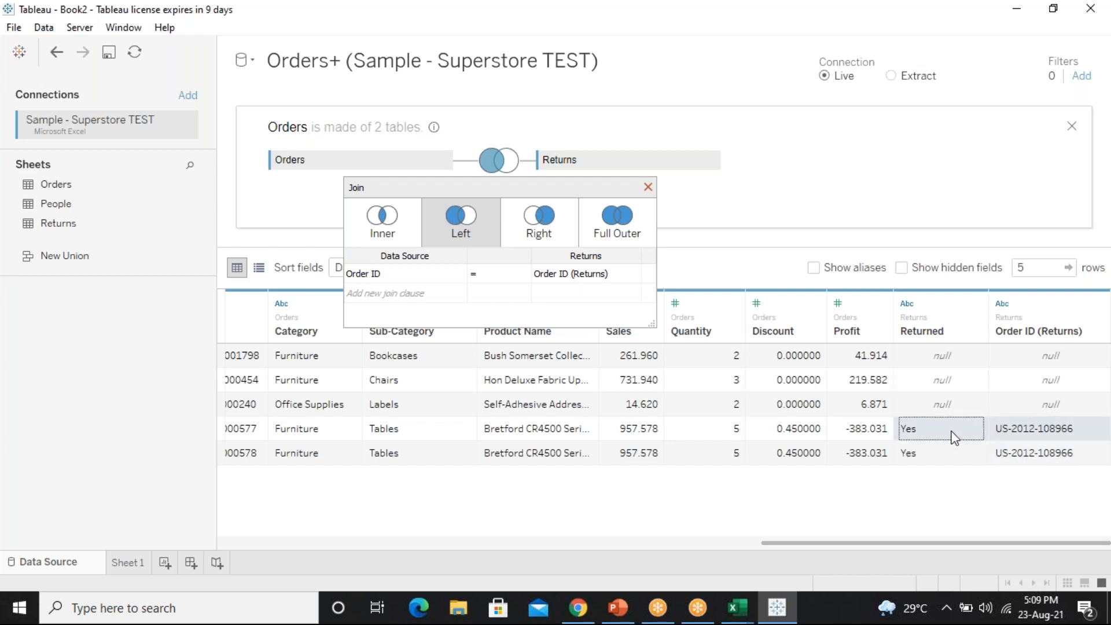
pyautogui.moveTo(954, 439)
pyautogui.mouseDown()
pyautogui.moveTo(1048, 436)
pyautogui.moveTo(1053, 458)
pyautogui.moveTo(944, 445)
pyautogui.mouseUp()
pyautogui.moveTo(1078, 426); pyautogui.dragTo(1065, 460)
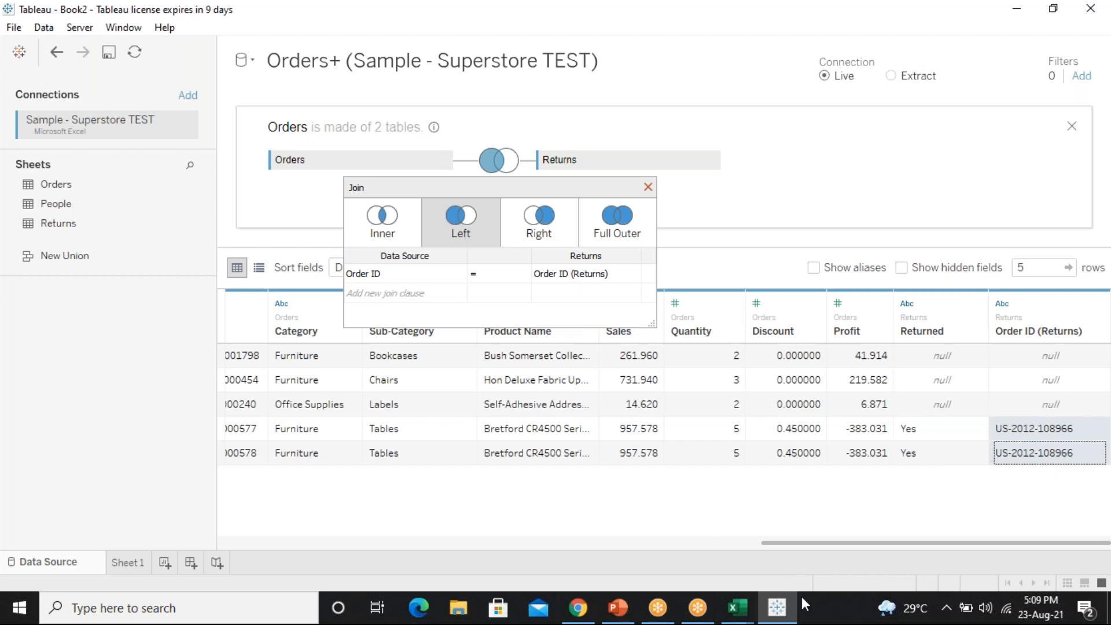
pyautogui.click(737, 608)
# Compare Orders B5 and B6 order IDs against the Returns list, then return to the Join and Union slide
pyautogui.click(846, 547)
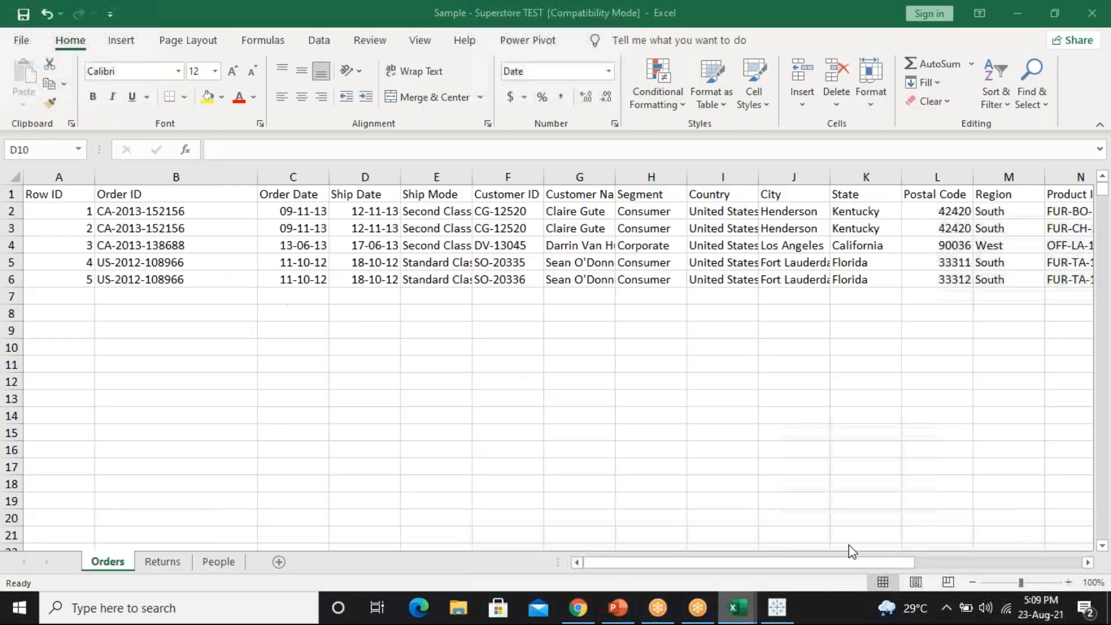
pyautogui.click(223, 281)
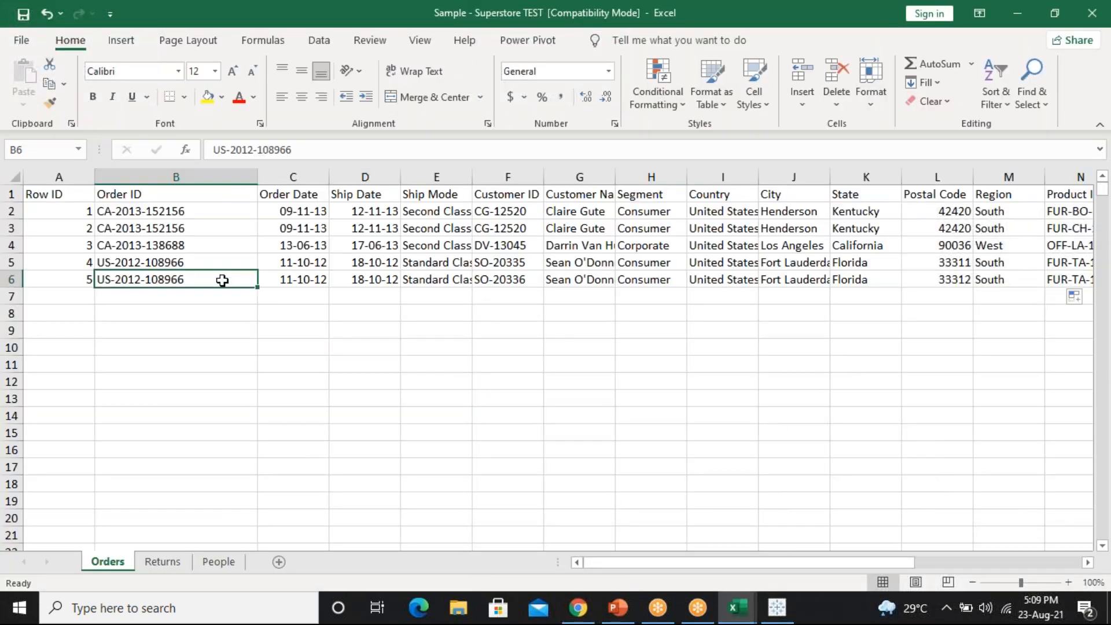
pyautogui.click(162, 562)
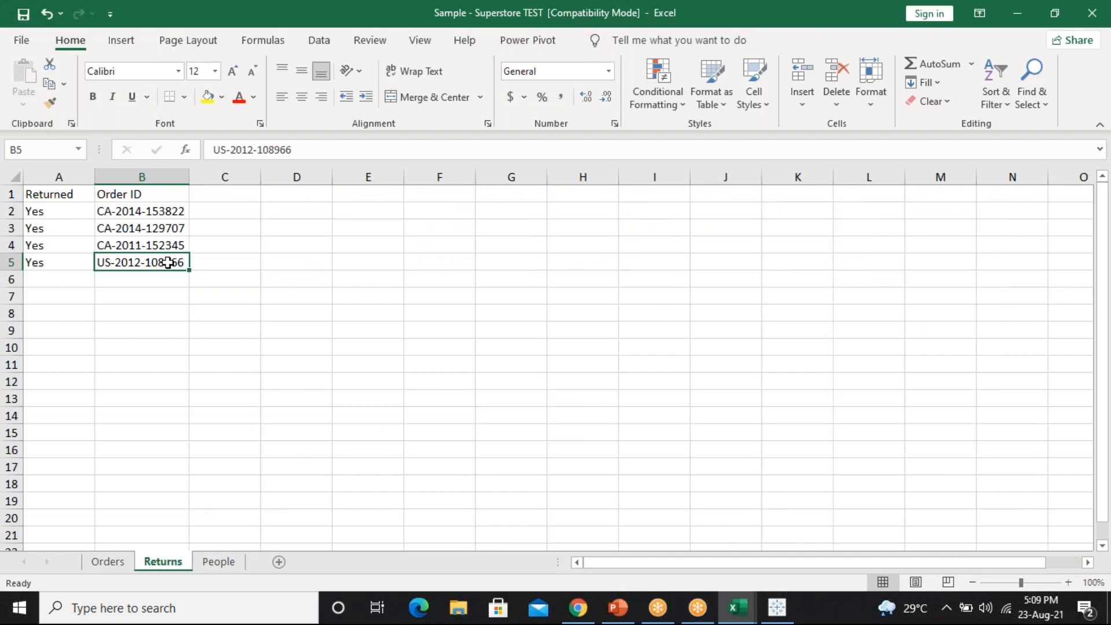
pyautogui.click(99, 560)
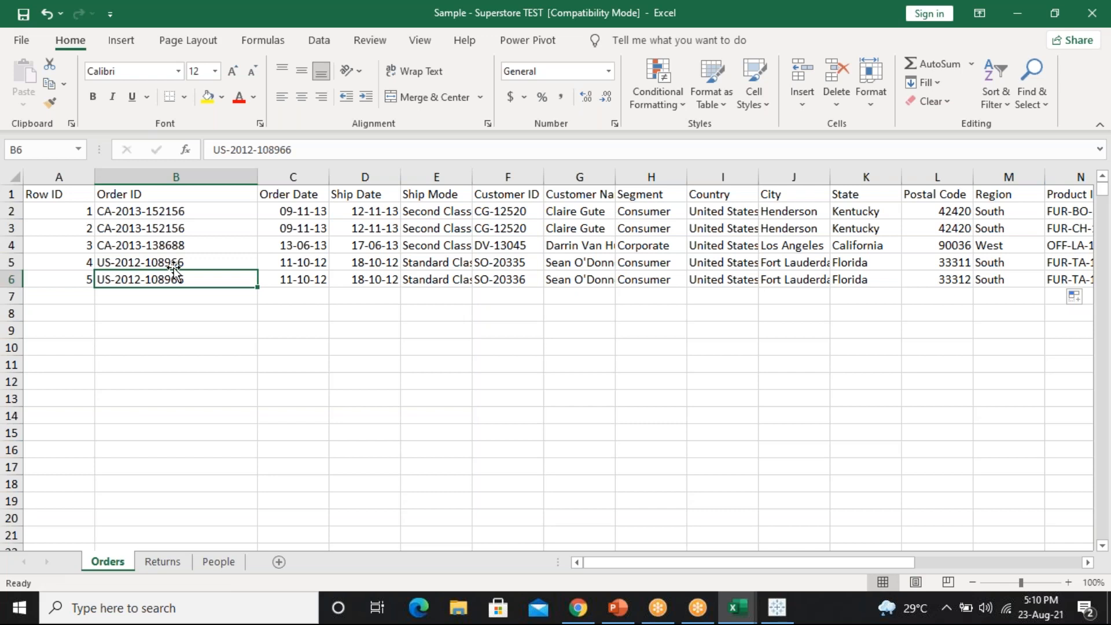
pyautogui.click(196, 261)
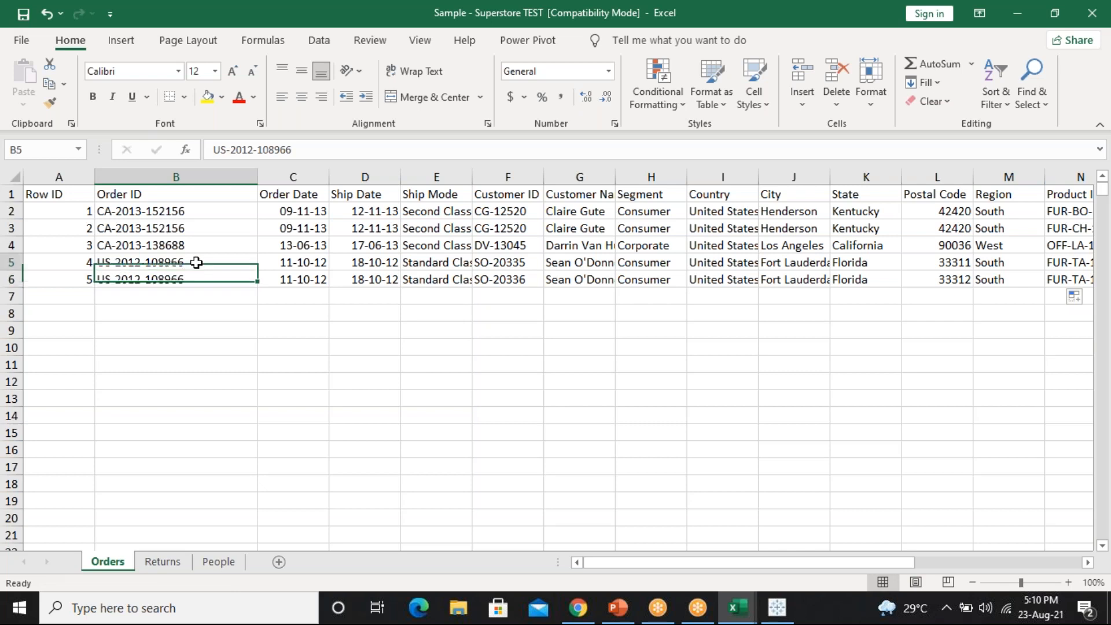
pyautogui.click(196, 276)
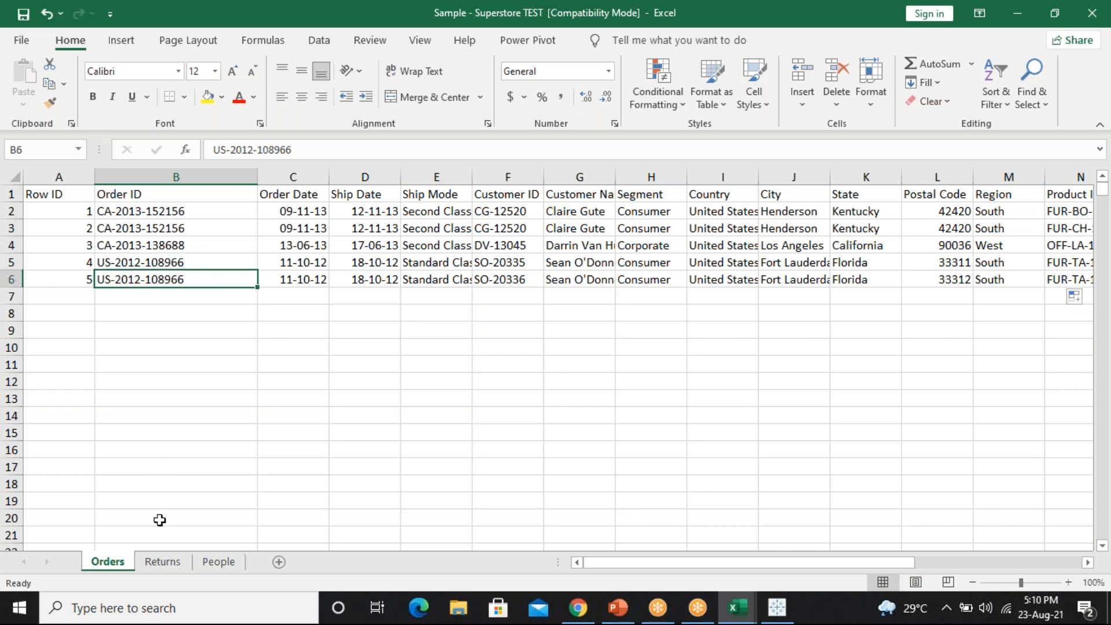
pyautogui.click(163, 562)
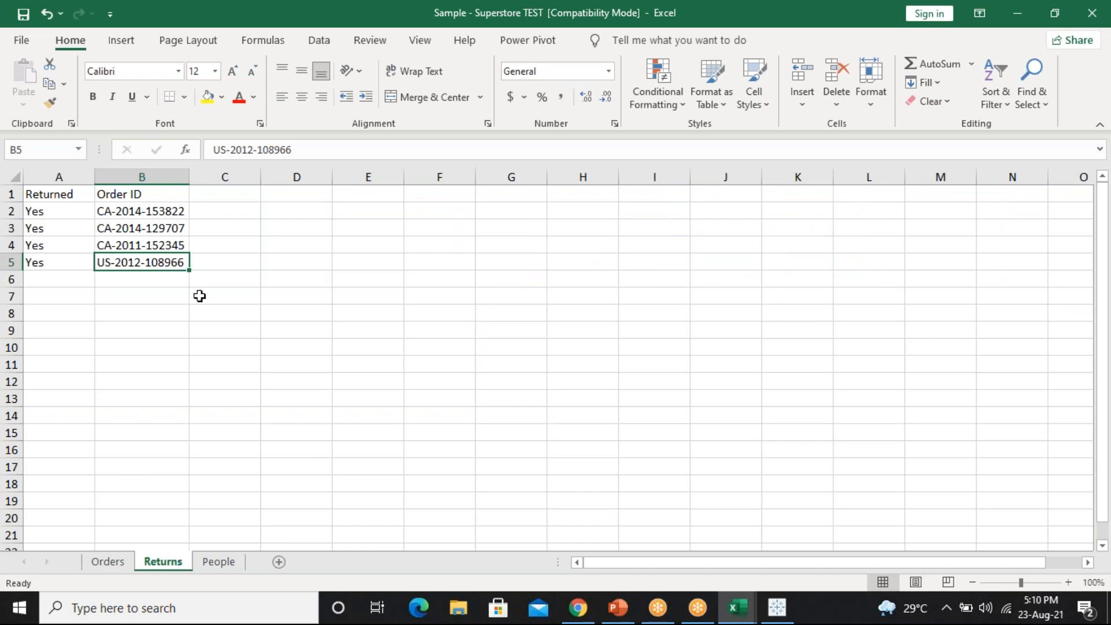
pyautogui.click(107, 562)
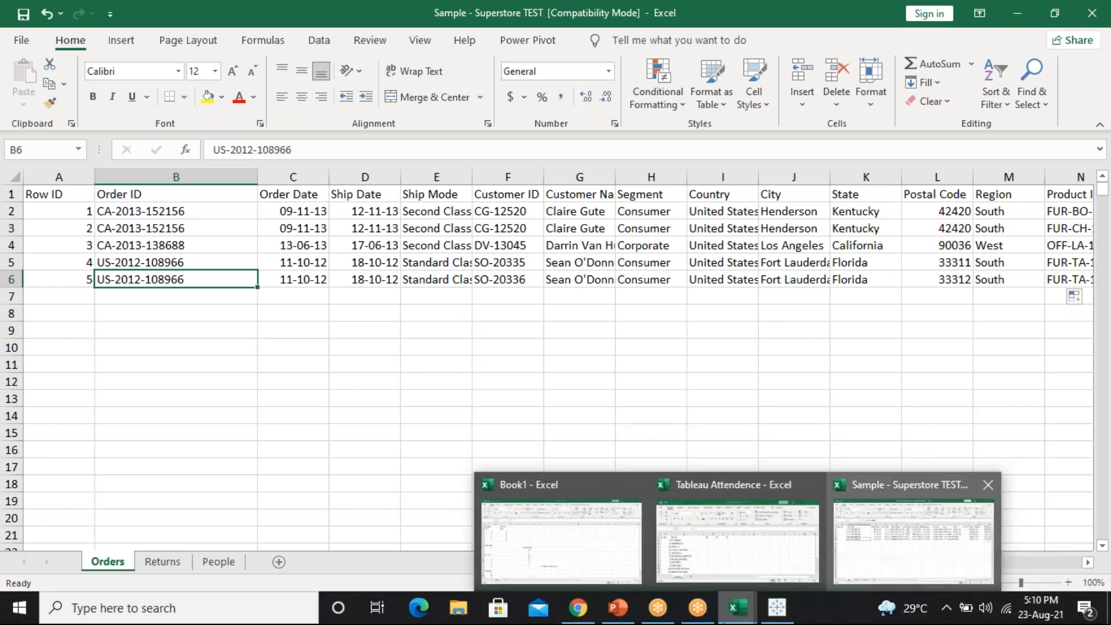
pyautogui.click(773, 613)
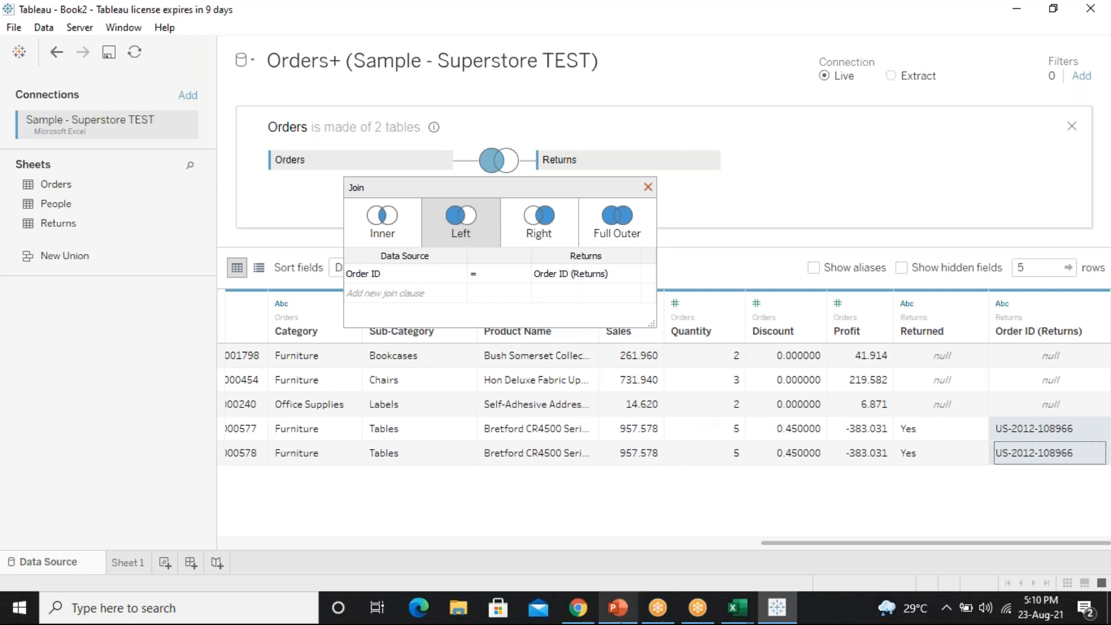
pyautogui.click(618, 607)
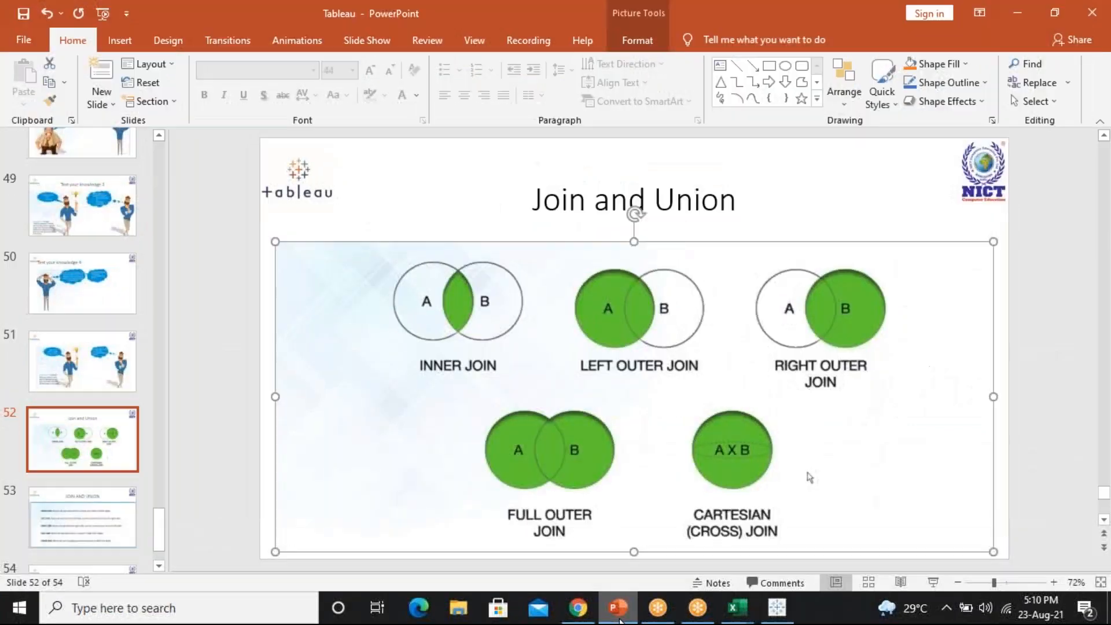
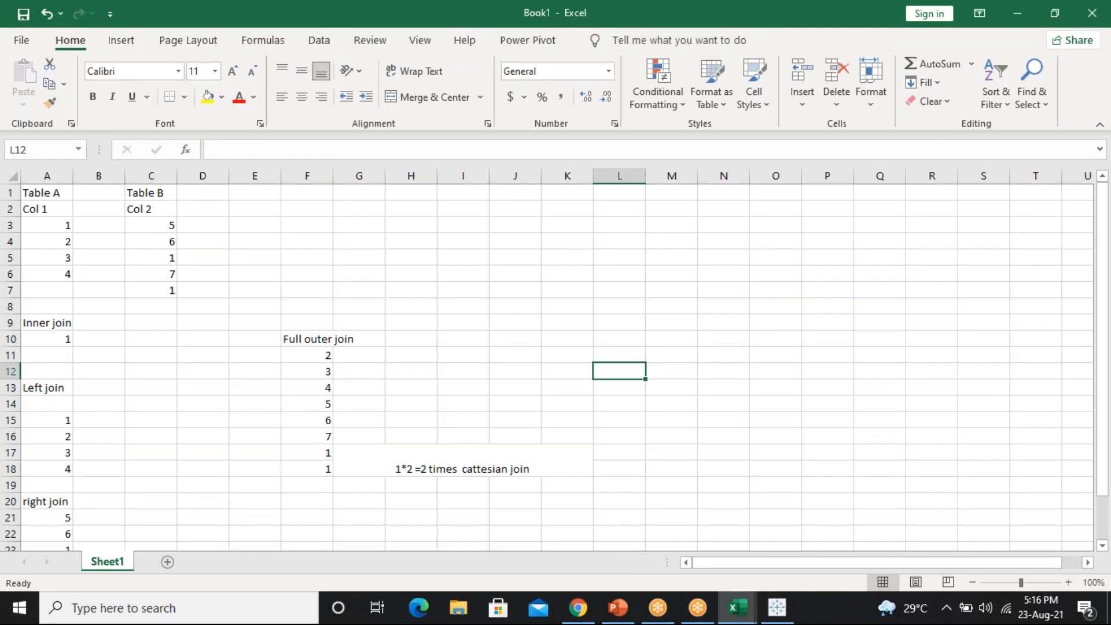
# Enter 1, 2, 3 down cells L7:L9
pyautogui.click(622, 294)
pyautogui.write('1')
pyautogui.press('Return')
pyautogui.write('2')
pyautogui.press('Return')
pyautogui.write('3')
pyautogui.press('Return')
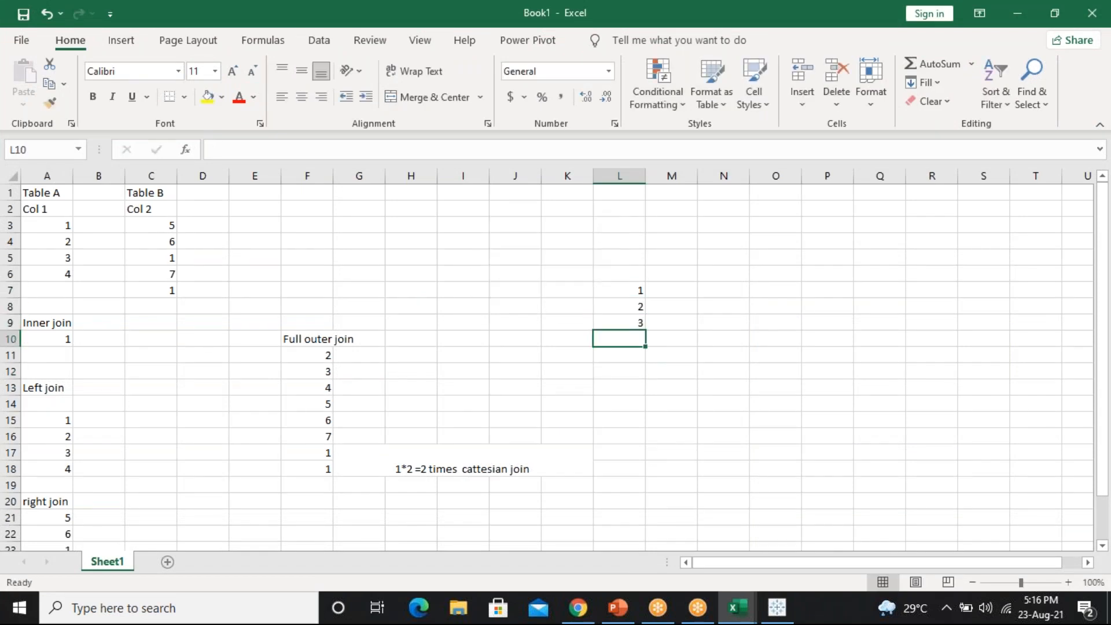
# Enter 1, 2, 3 down cells O7:O9
pyautogui.click(788, 294)
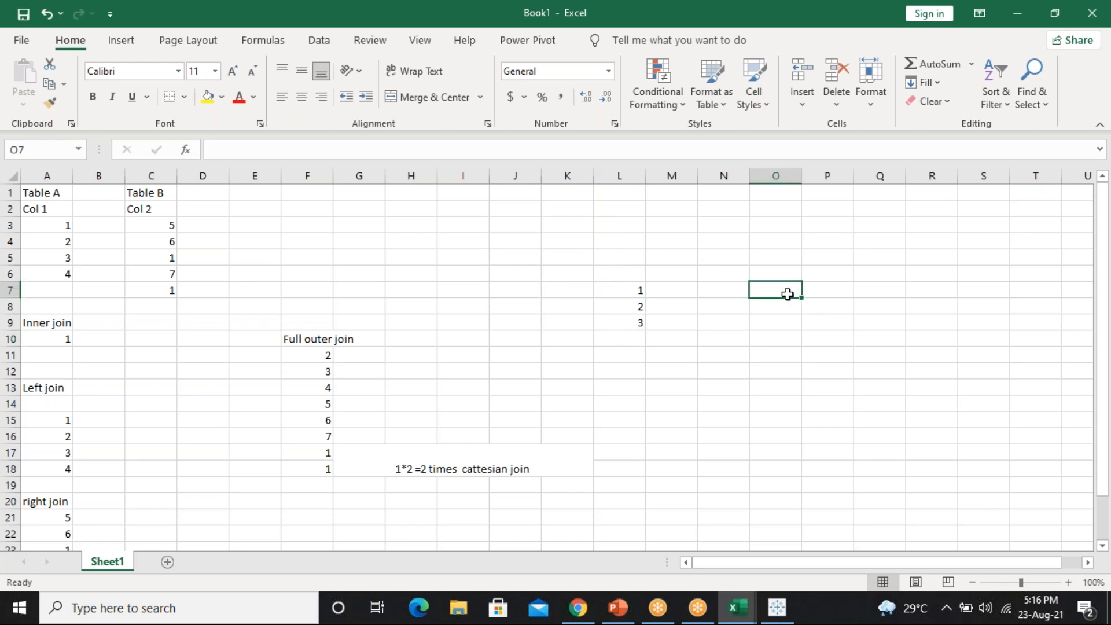
pyautogui.write('1')
pyautogui.press('Return')
pyautogui.write('2')
pyautogui.press('Return')
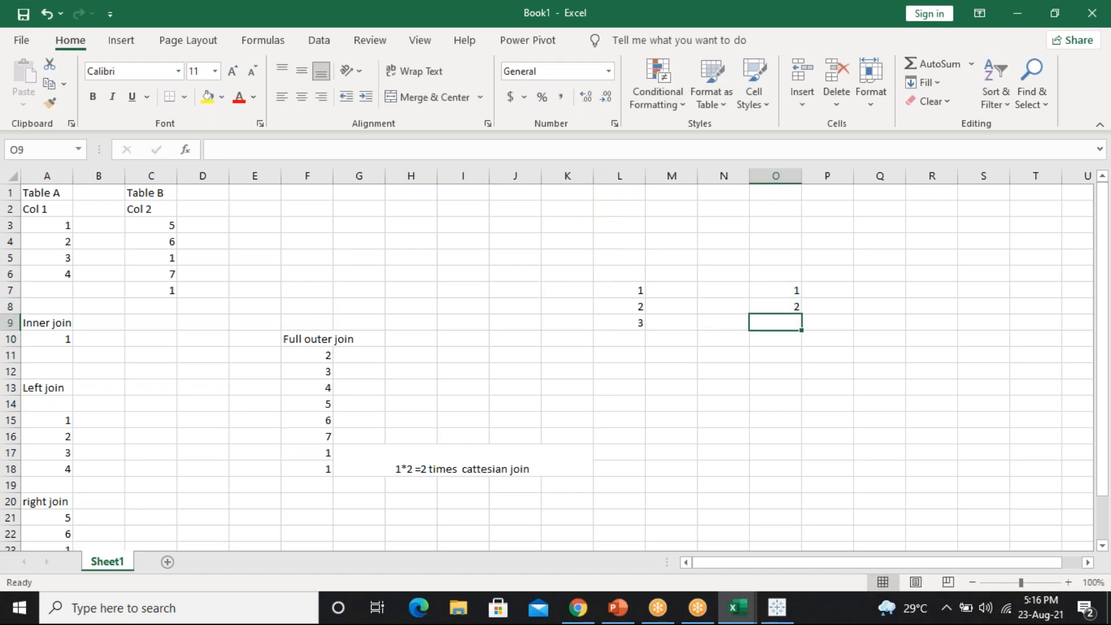
pyautogui.write('3')
pyautogui.press('Return')
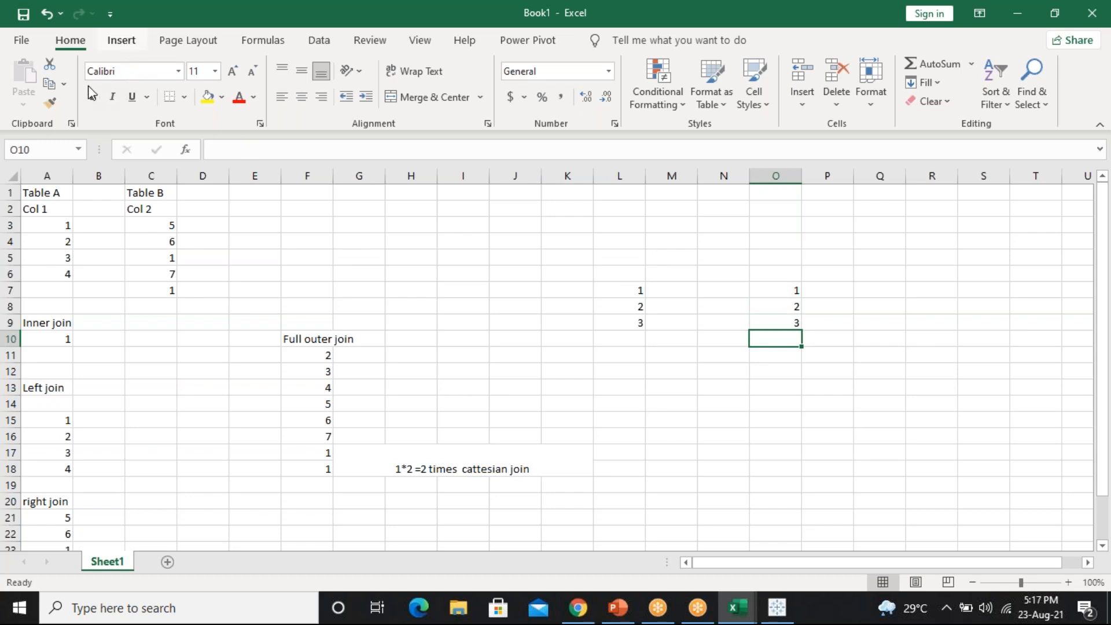
# Choose the arrow line from the Insert Shapes gallery
pyautogui.click(121, 40)
pyautogui.click(195, 98)
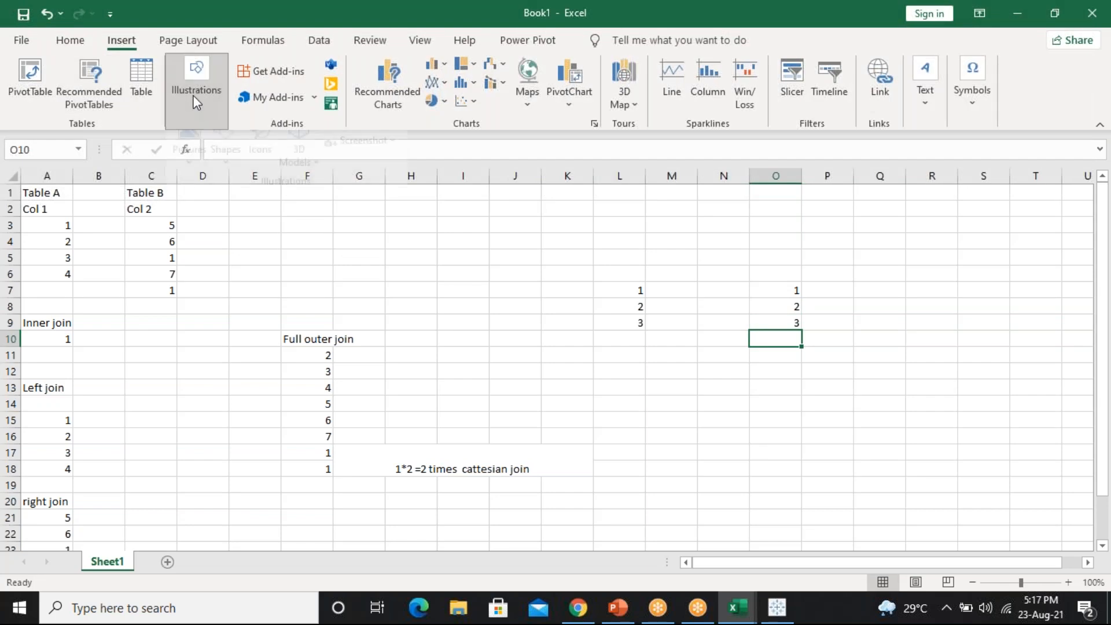
pyautogui.click(217, 174)
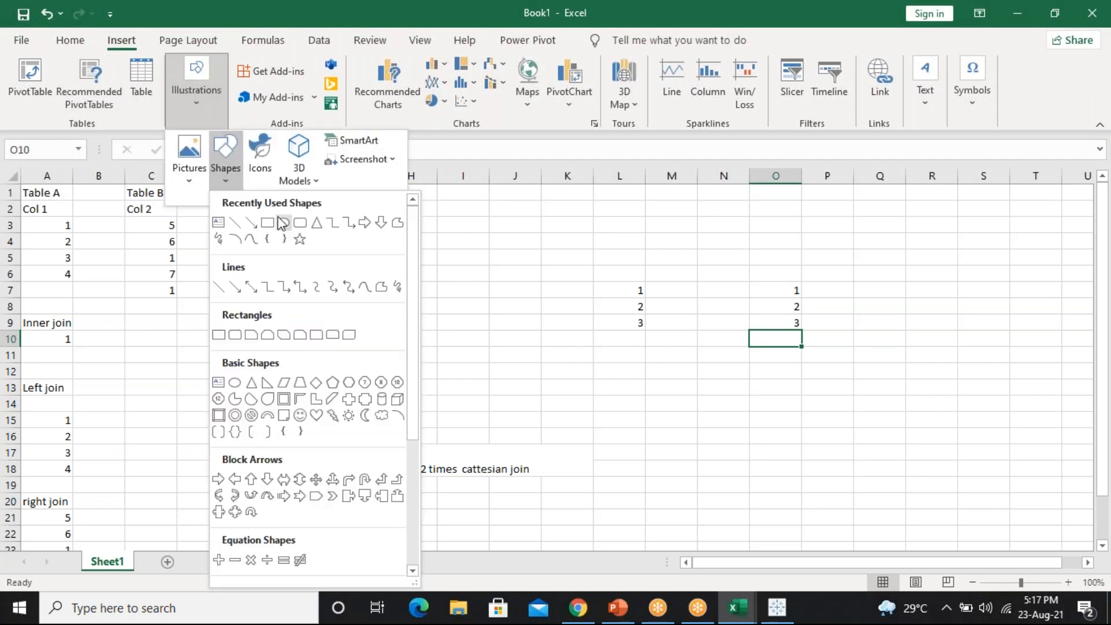
pyautogui.click(251, 222)
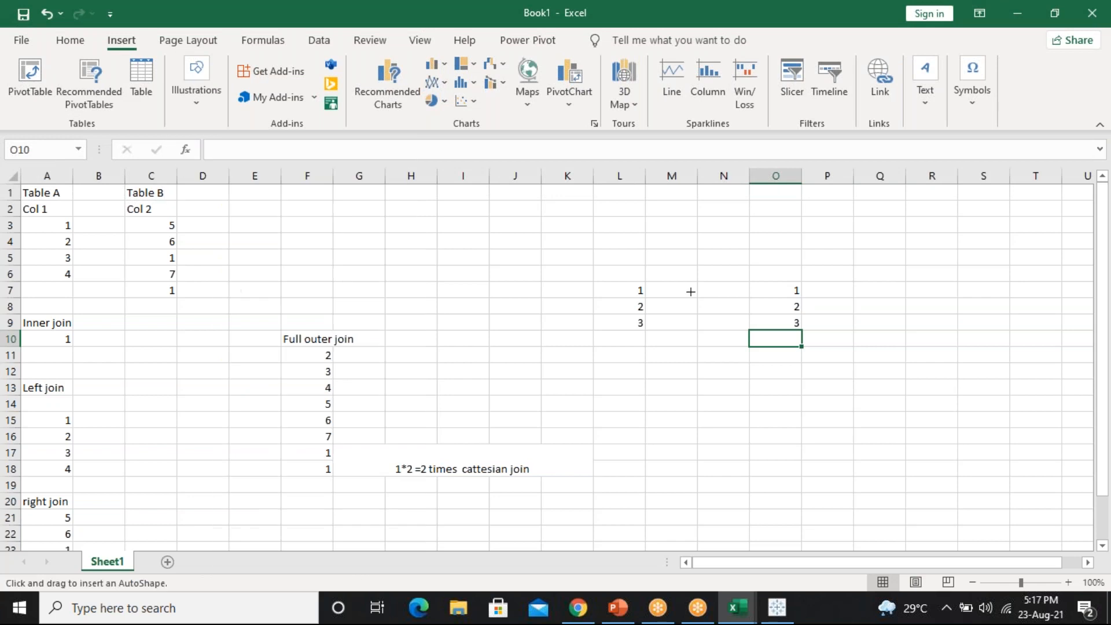
# Draw an arrow from L7 to O7, then duplicate it and aim the copies at O8 and O9
pyautogui.moveTo(643, 290); pyautogui.dragTo(796, 291)
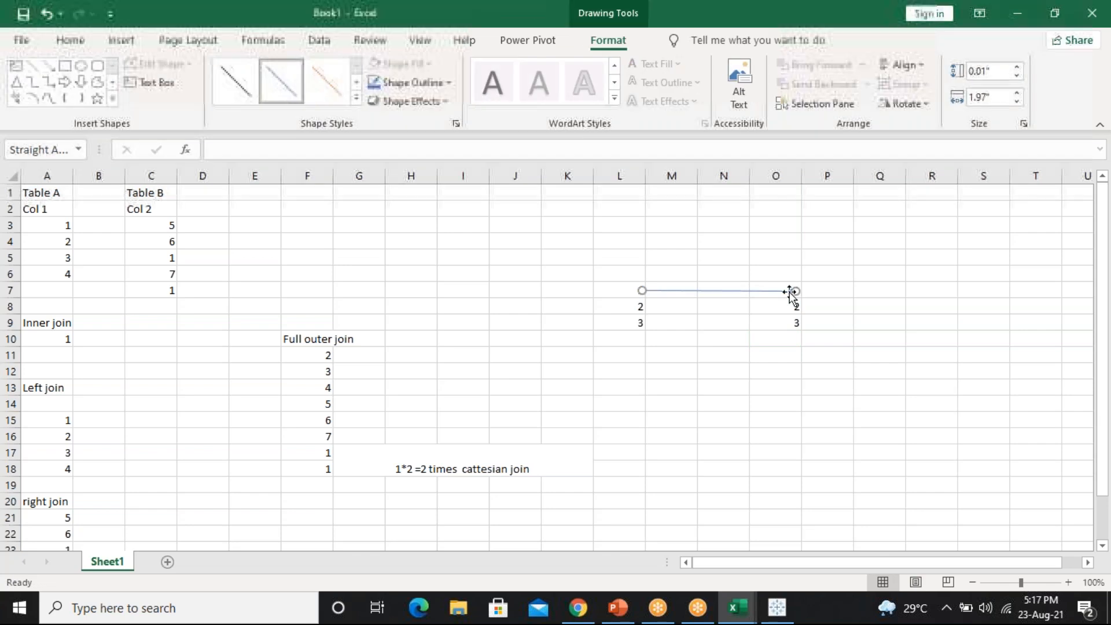
pyautogui.moveTo(794, 293)
pyautogui.mouseDown()
pyautogui.moveTo(794, 277)
pyautogui.moveTo(776, 286)
pyautogui.moveTo(788, 298)
pyautogui.moveTo(797, 291)
pyautogui.moveTo(787, 322)
pyautogui.moveTo(763, 302)
pyautogui.moveTo(784, 311)
pyautogui.moveTo(774, 310)
pyautogui.moveTo(797, 302)
pyautogui.moveTo(793, 292)
pyautogui.mouseUp()
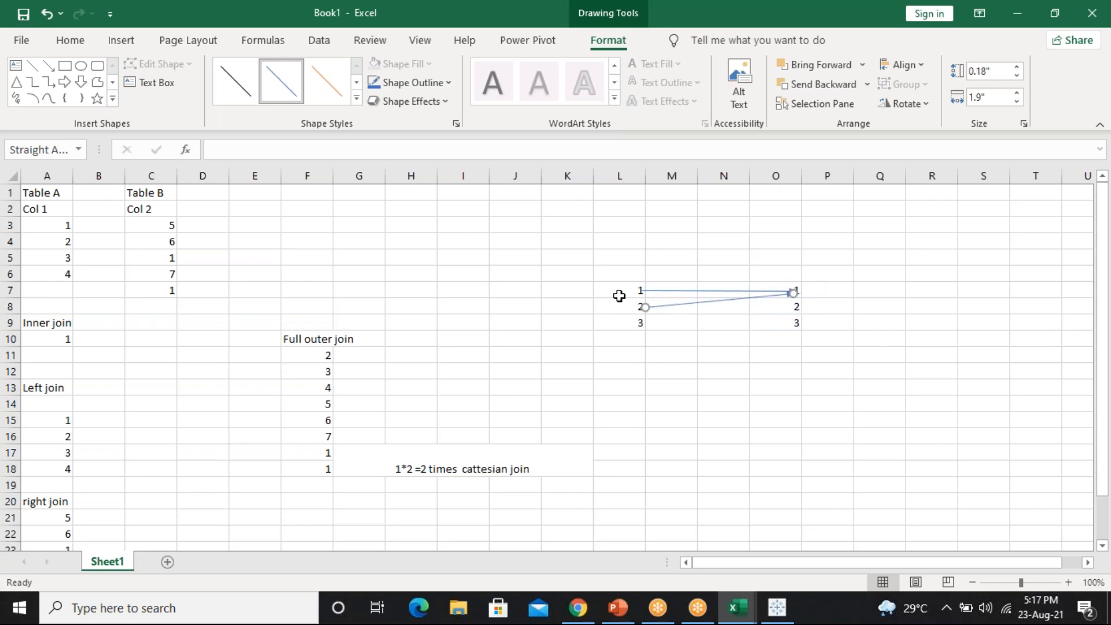
pyautogui.moveTo(645, 305)
pyautogui.mouseDown()
pyautogui.moveTo(641, 296)
pyautogui.moveTo(664, 312)
pyautogui.mouseUp()
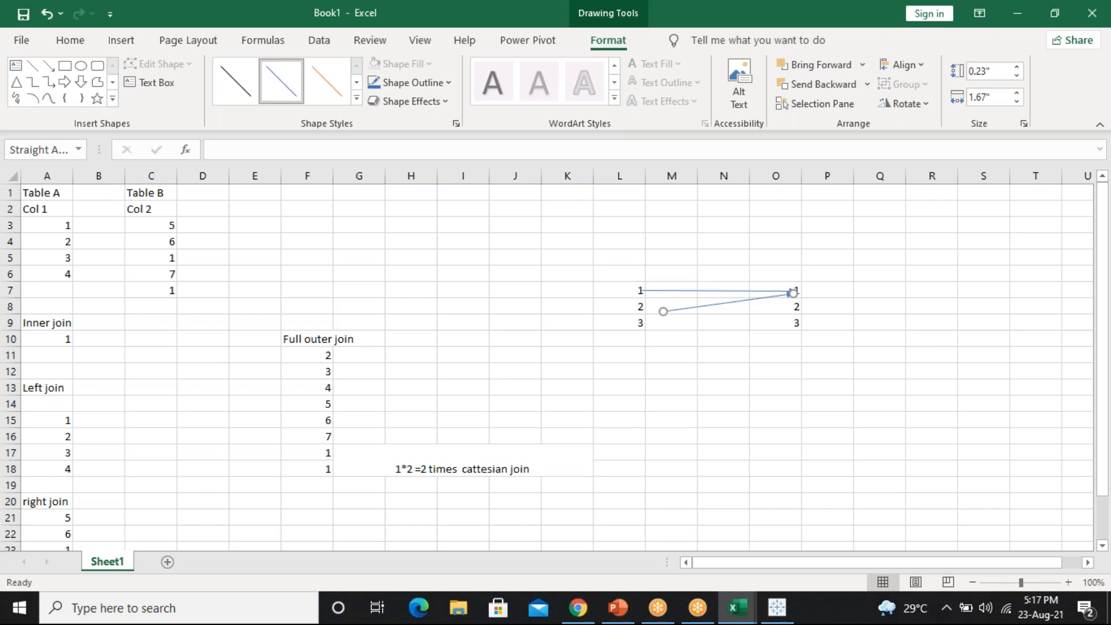
pyautogui.hotkey('ctrl', 'z')
pyautogui.hotkey('ctrl', 'z')
pyautogui.moveTo(643, 307); pyautogui.dragTo(644, 290)
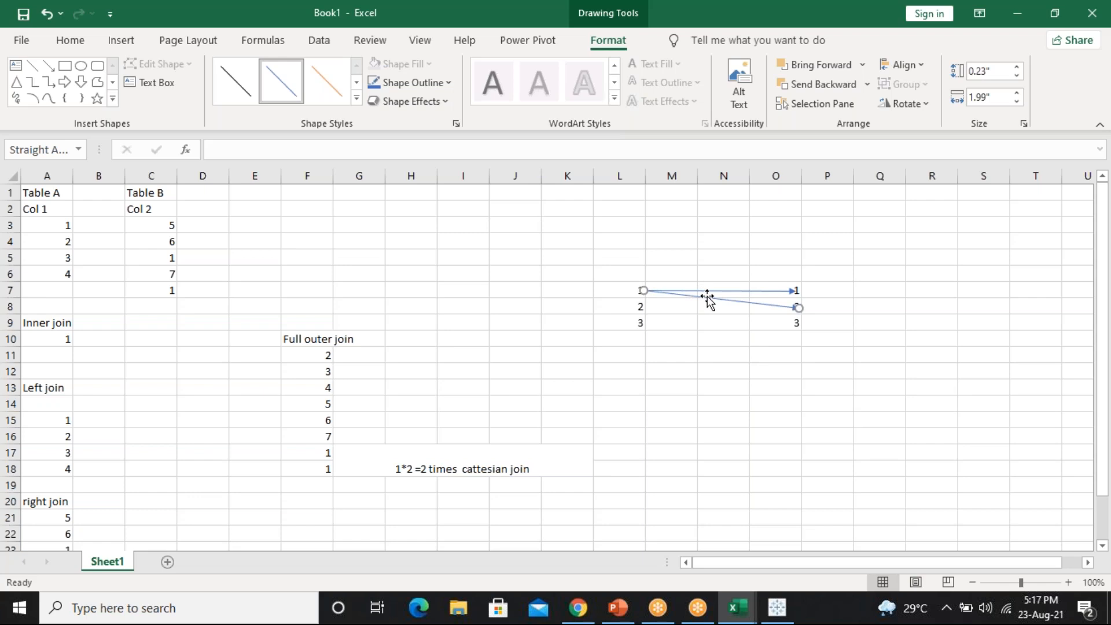
pyautogui.hotkey('ctrl', 'd')
pyautogui.moveTo(658, 304); pyautogui.dragTo(639, 291)
pyautogui.moveTo(805, 321); pyautogui.dragTo(796, 326)
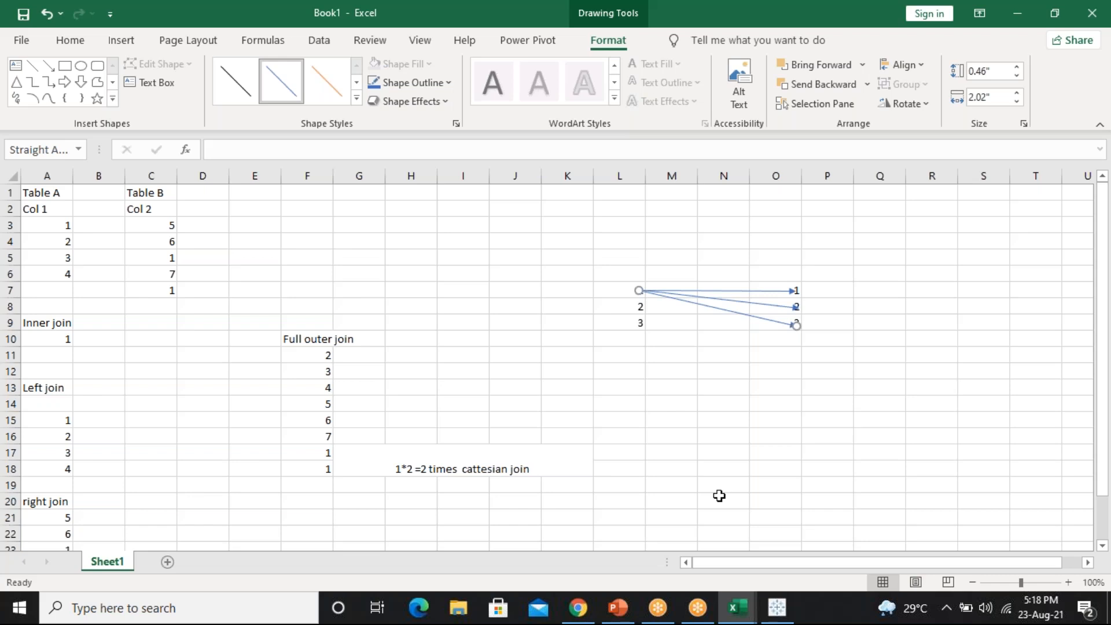
# Close Sample - Superstore TEST in Tableau without saving, leaving blank Book3
pyautogui.click(776, 611)
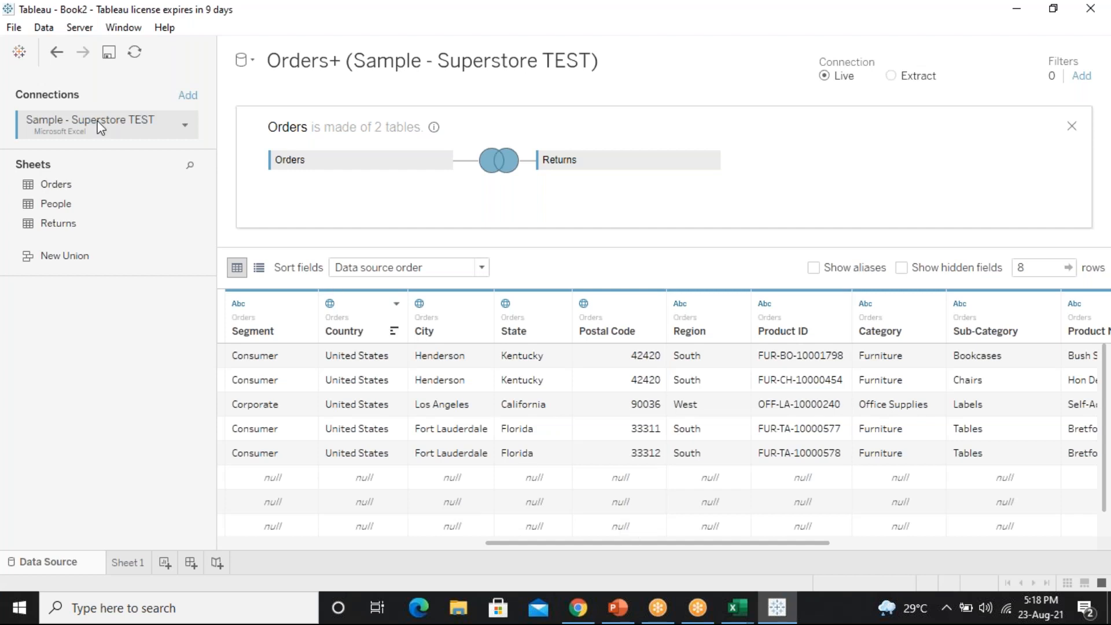
pyautogui.click(14, 28)
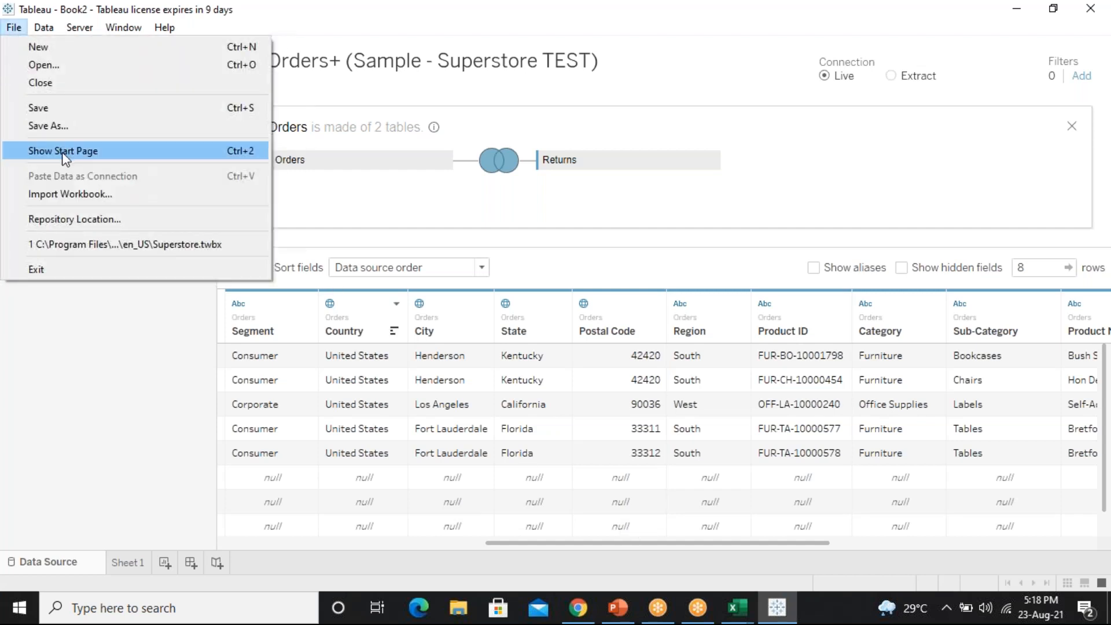
pyautogui.click(83, 85)
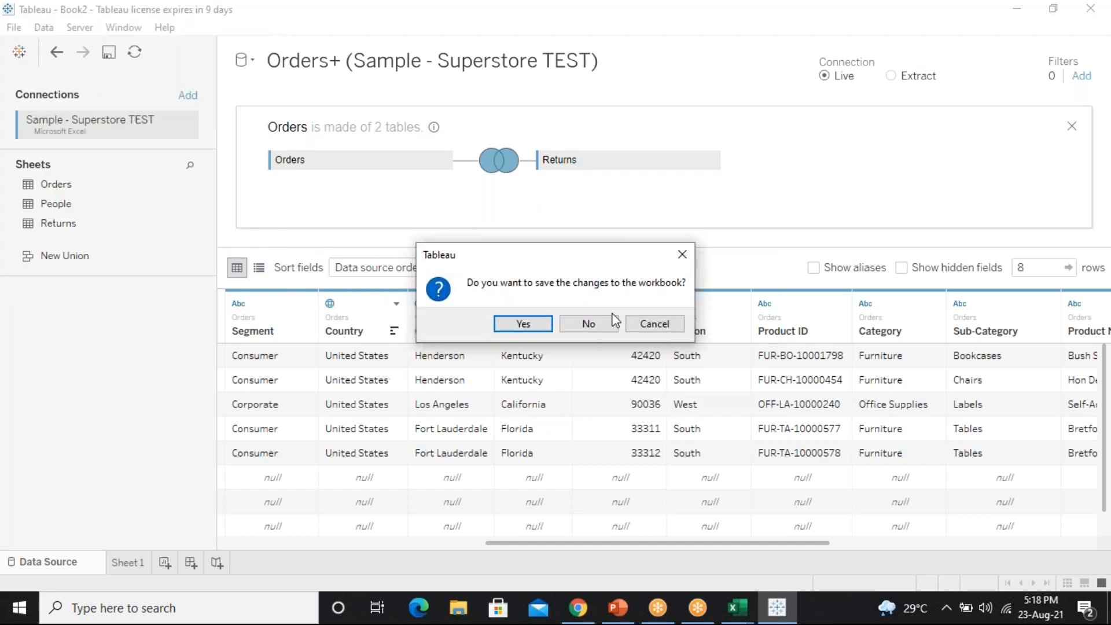
pyautogui.click(606, 326)
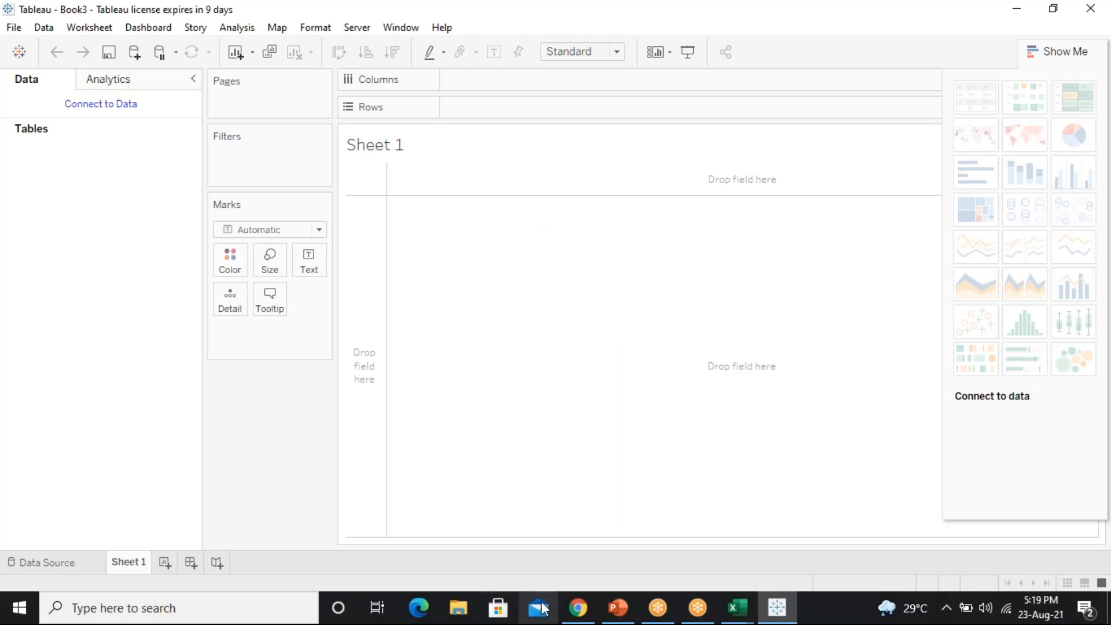
# Send Products 2016.csv and Sales 2016.xlsx from the Cross Join folder to the class WhatsApp group
pyautogui.press('super+d')
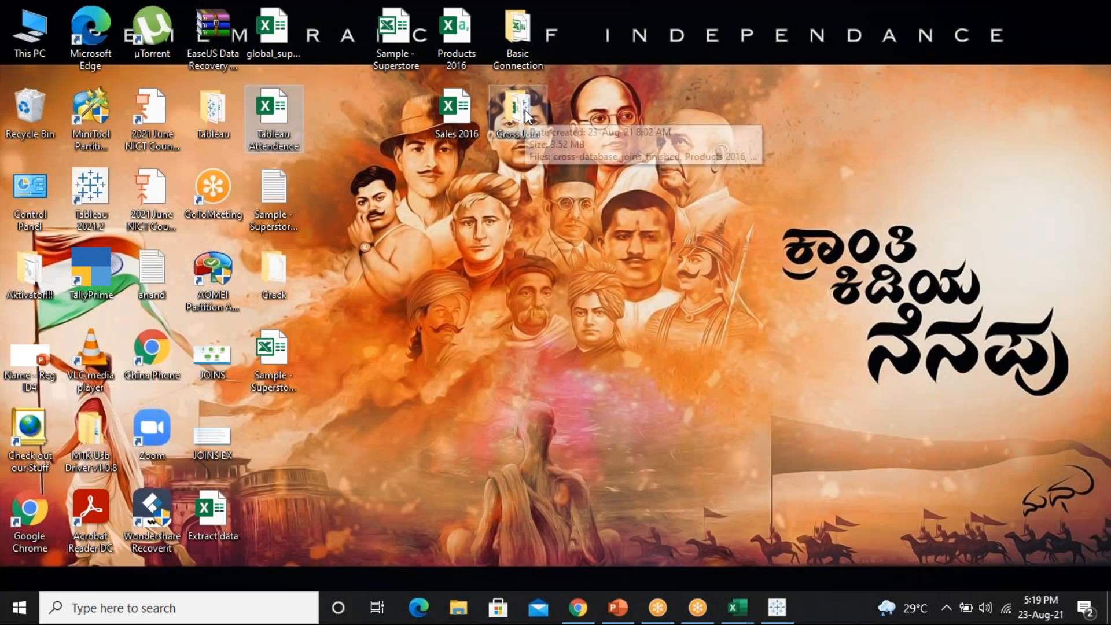
pyautogui.click(526, 115)
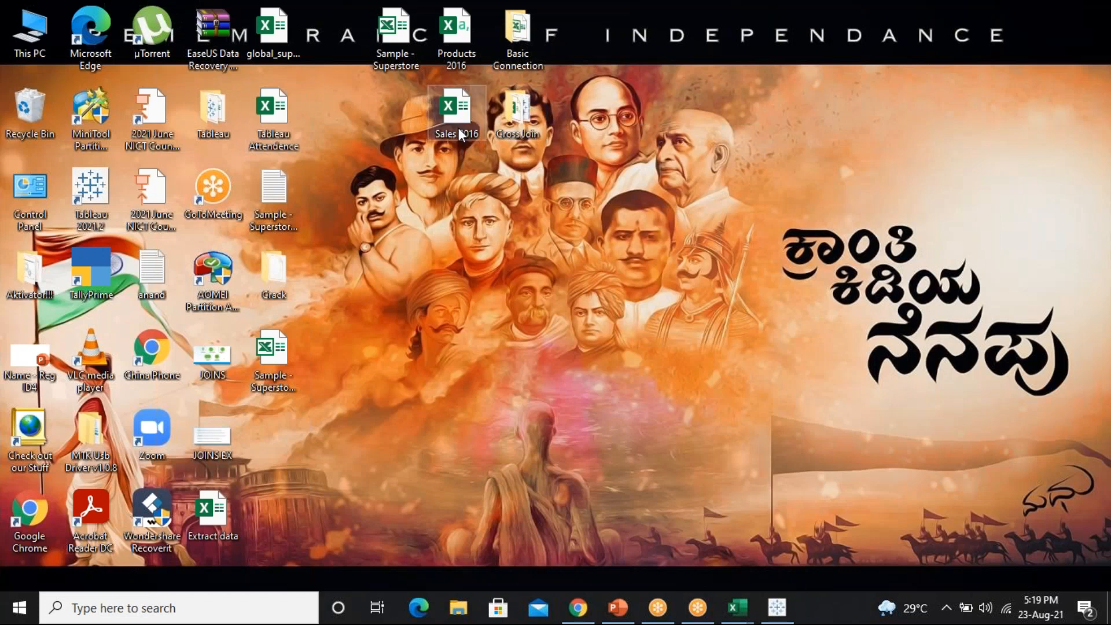
pyautogui.doubleClick(521, 116)
pyautogui.moveTo(528, 172); pyautogui.dragTo(644, 509)
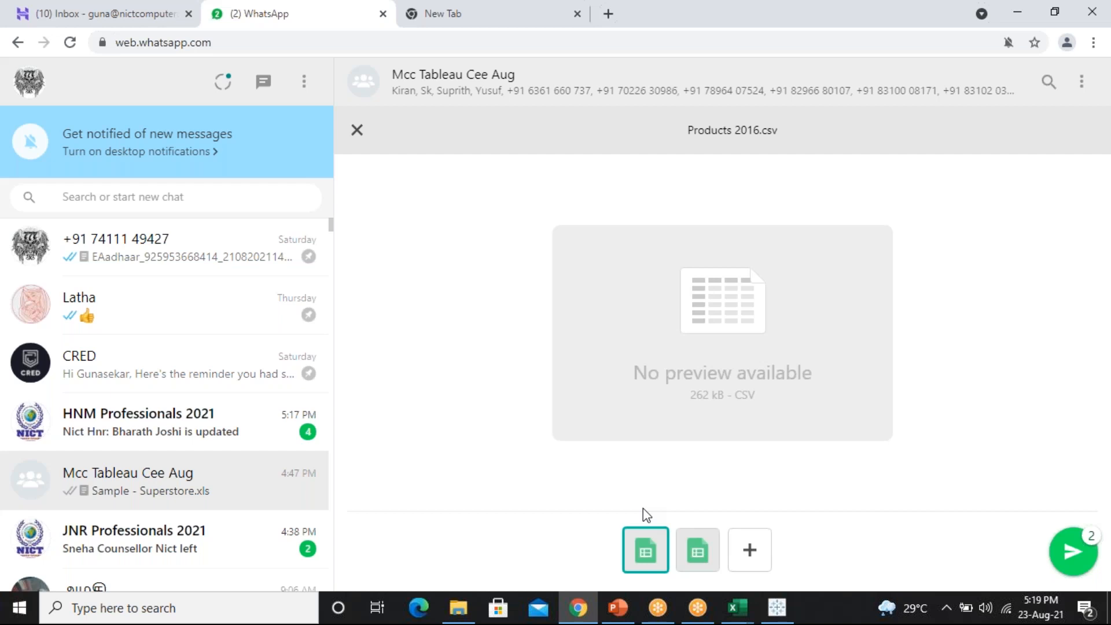
pyautogui.press('Return')
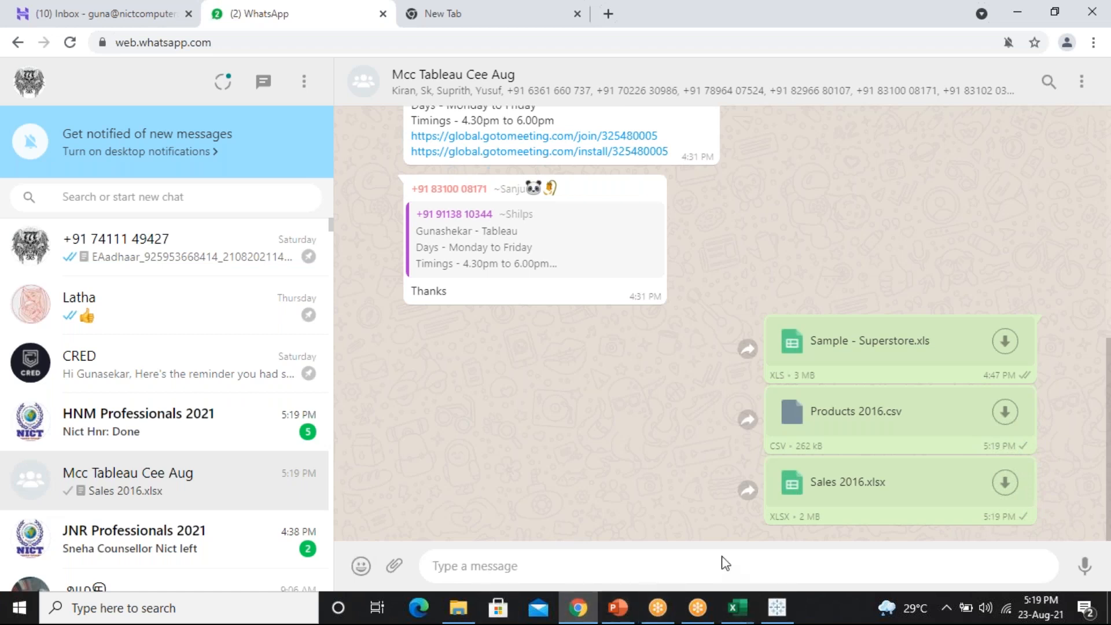
pyautogui.click(774, 615)
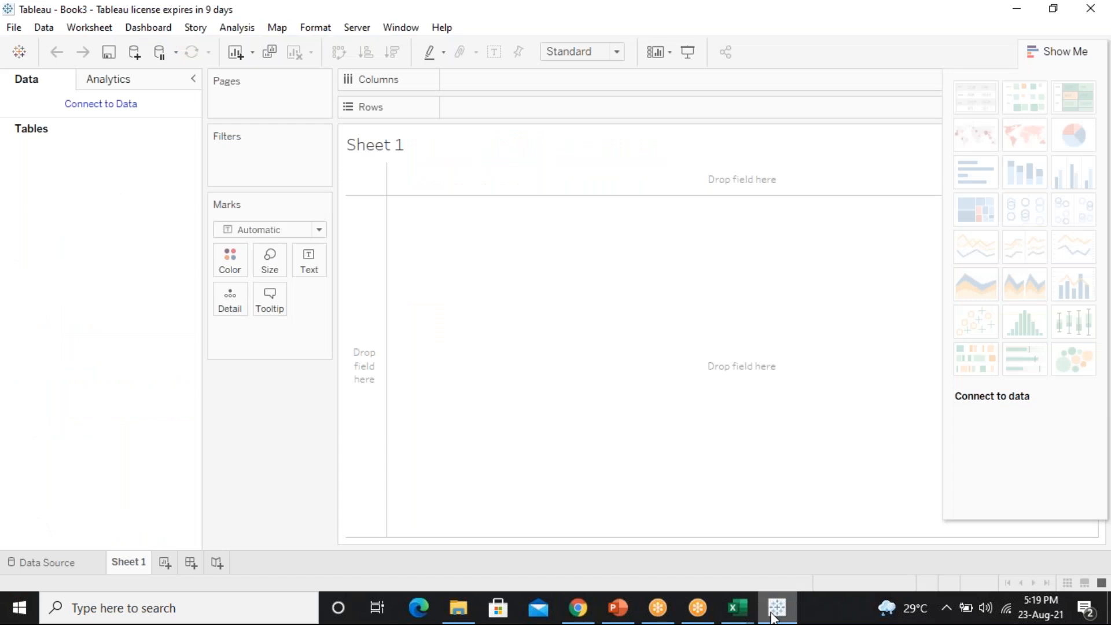
# Connect Tableau to the Sales 2016 Excel workbook in the Cross Join folder
pyautogui.click(82, 105)
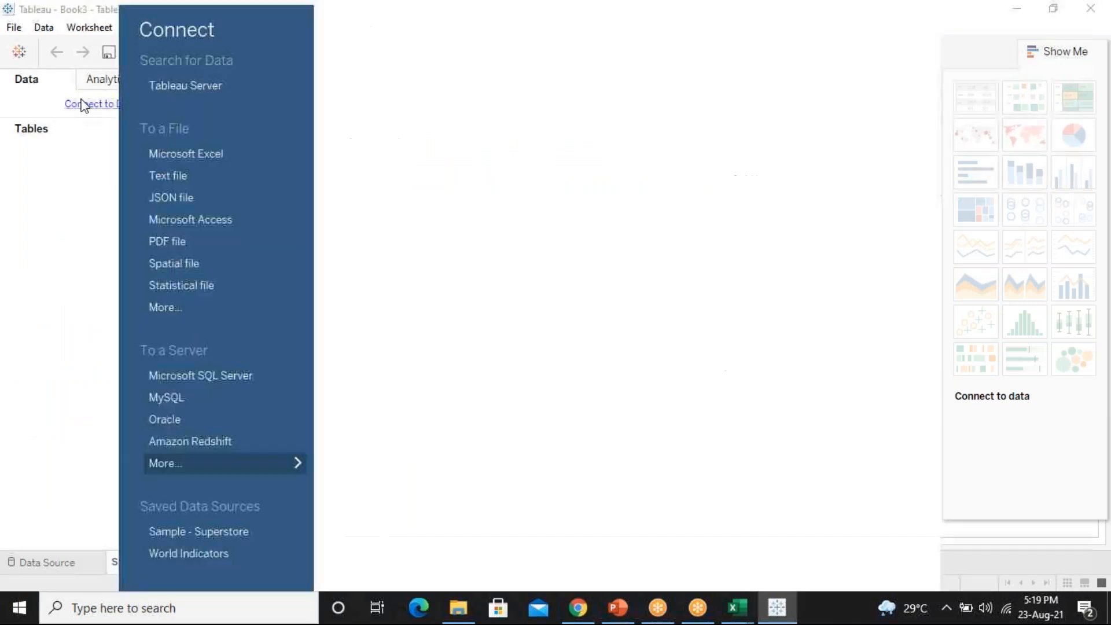
pyautogui.click(177, 153)
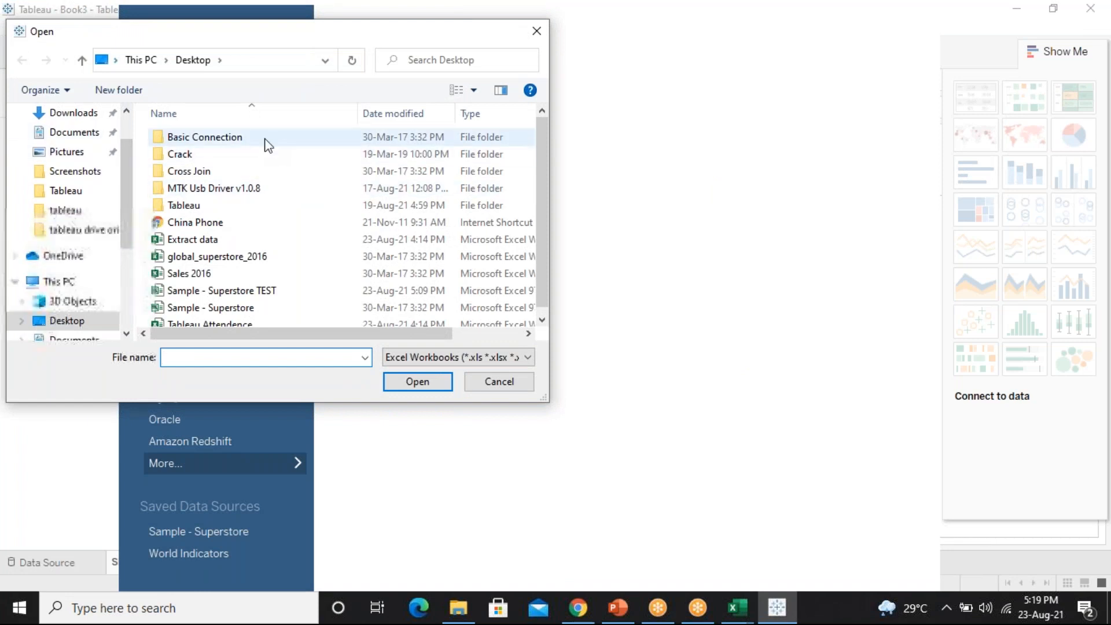
pyautogui.doubleClick(216, 171)
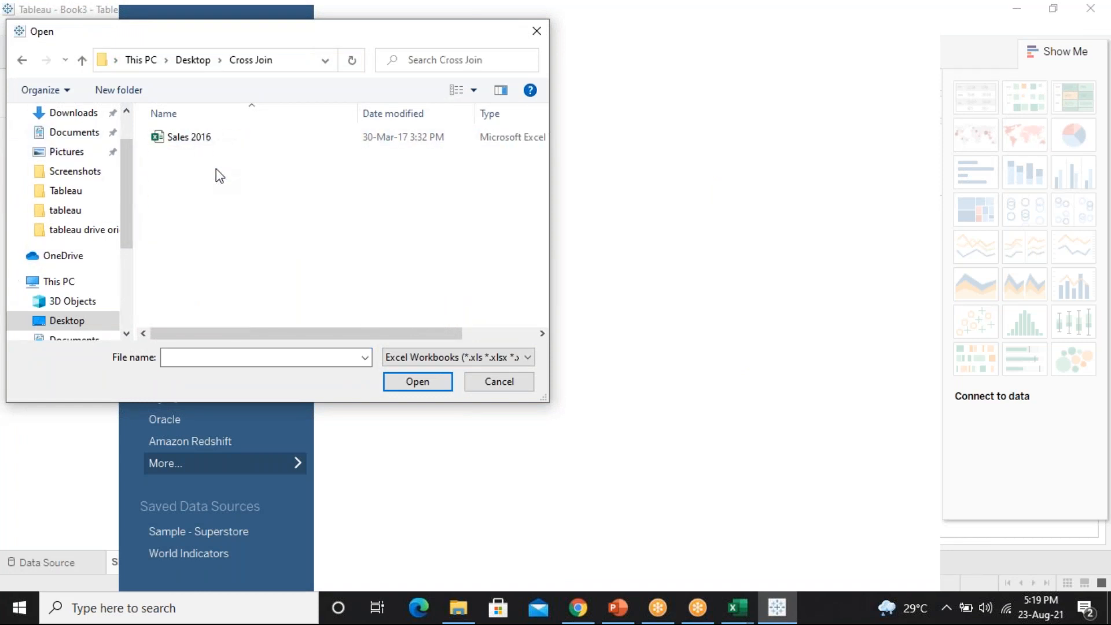
pyautogui.click(212, 142)
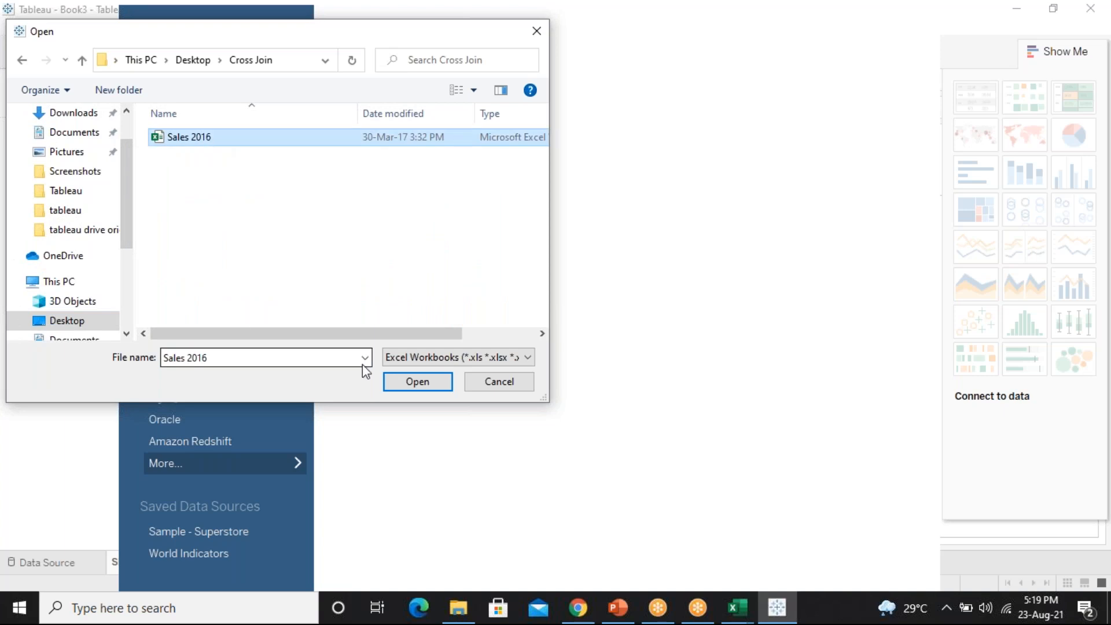
pyautogui.click(401, 385)
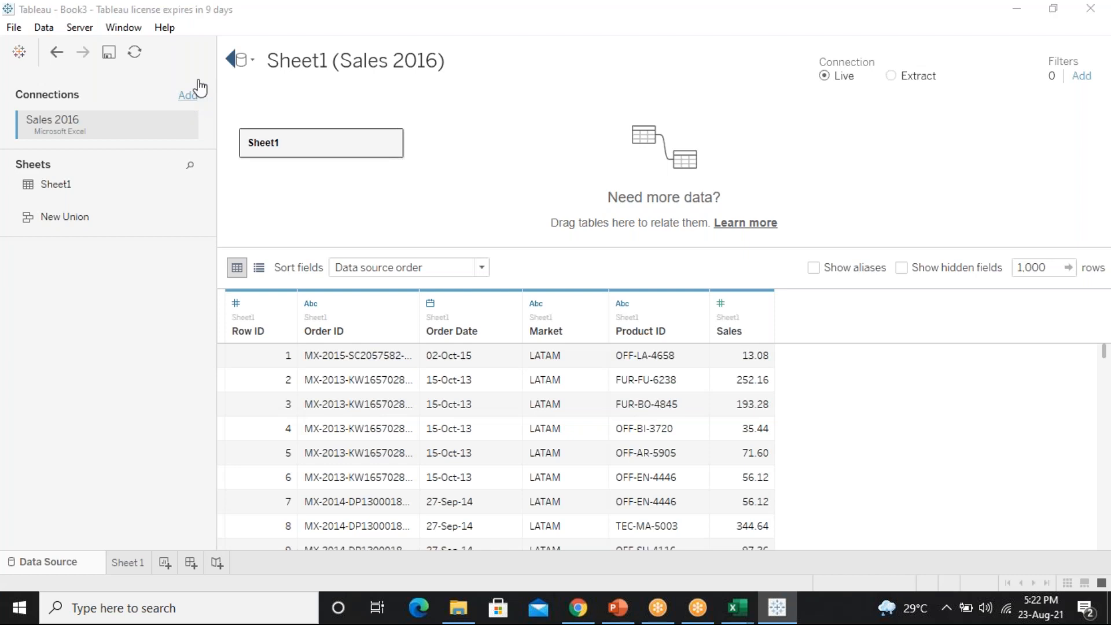
# Dismiss the add-connection panel and bring the Cross Join folder forward
pyautogui.click(191, 94)
pyautogui.click(185, 94)
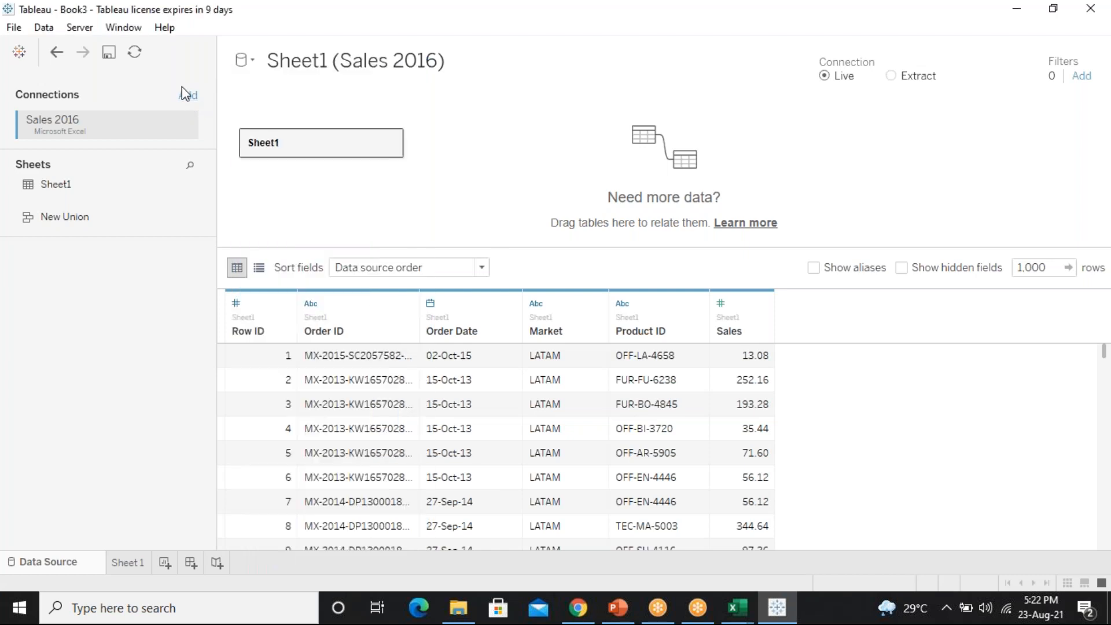
pyautogui.click(466, 595)
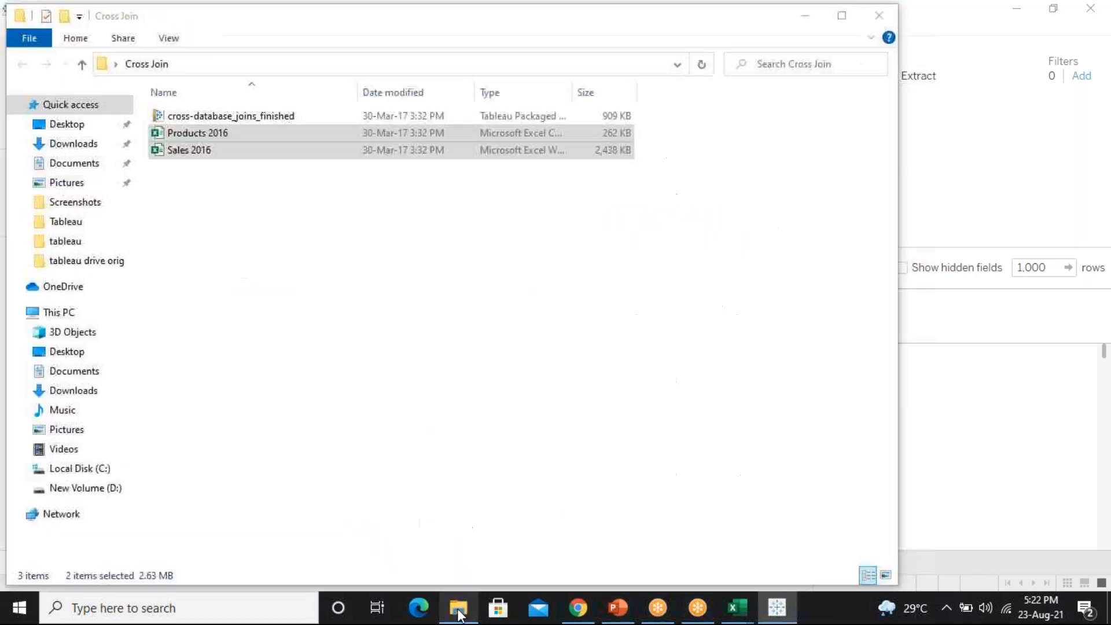
# Widen the Type column and check Products 2016's Properties, confirming its .csv file type
pyautogui.click(354, 257)
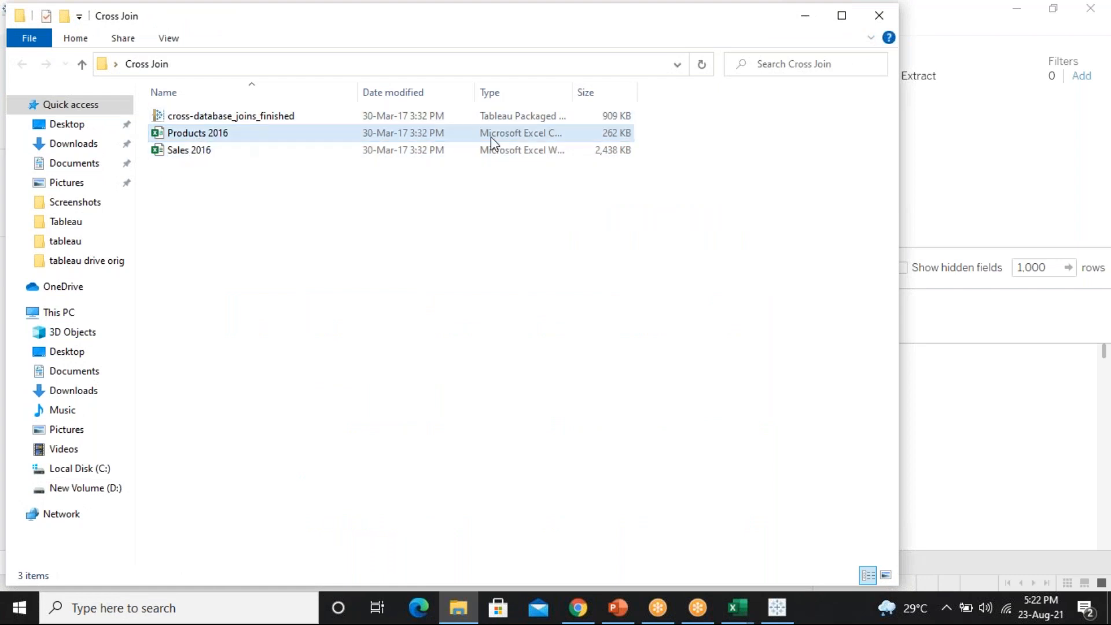
pyautogui.moveTo(572, 92); pyautogui.dragTo(723, 92)
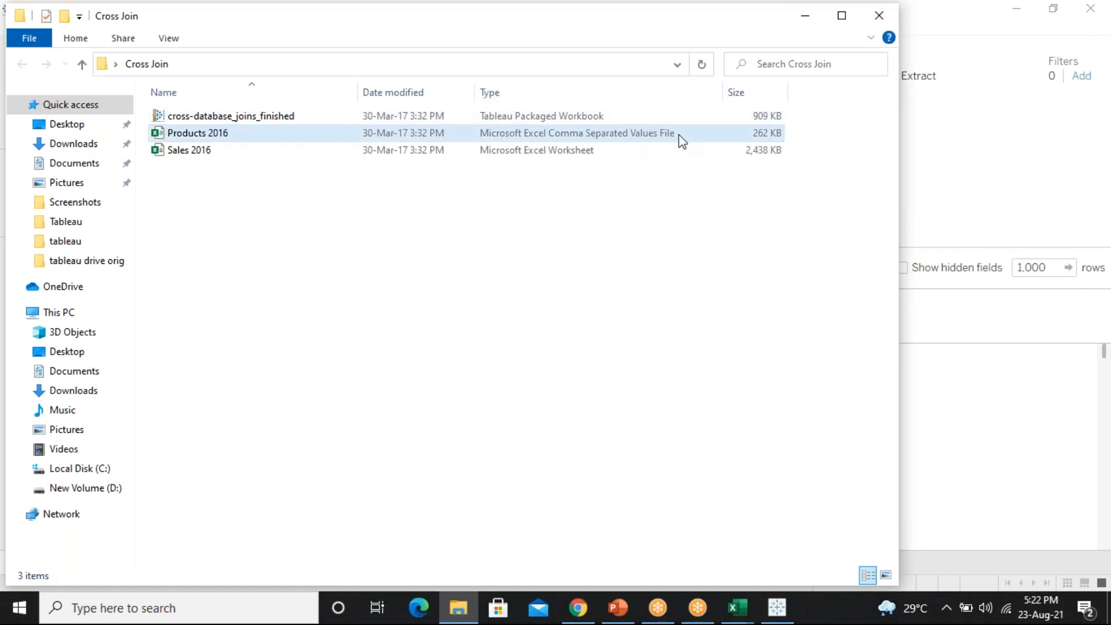
pyautogui.click(260, 137)
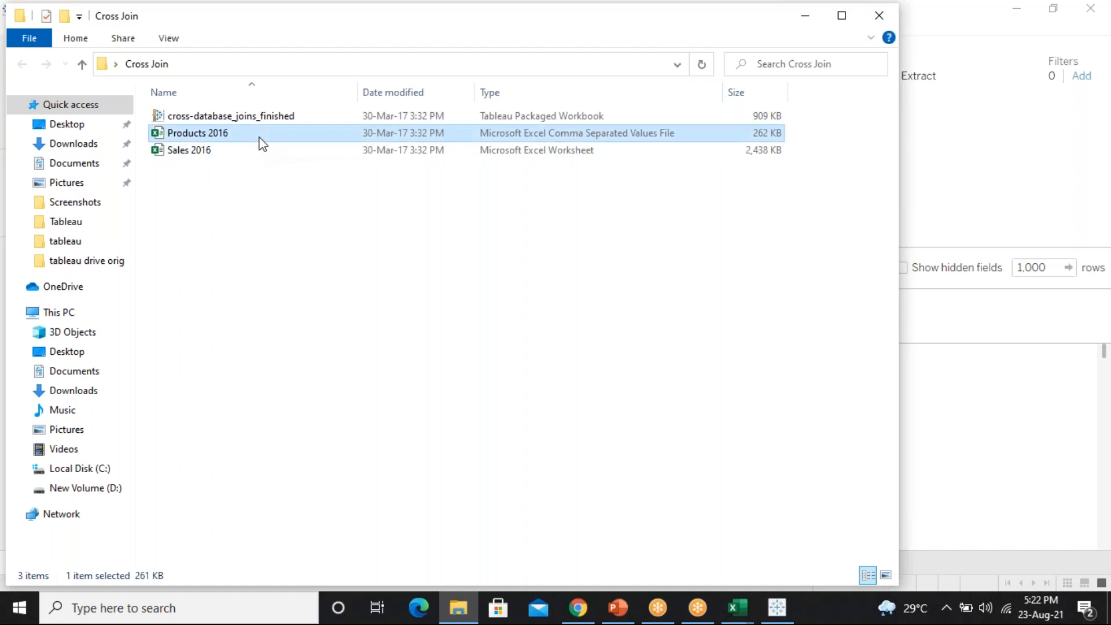
pyautogui.rightClick(259, 138)
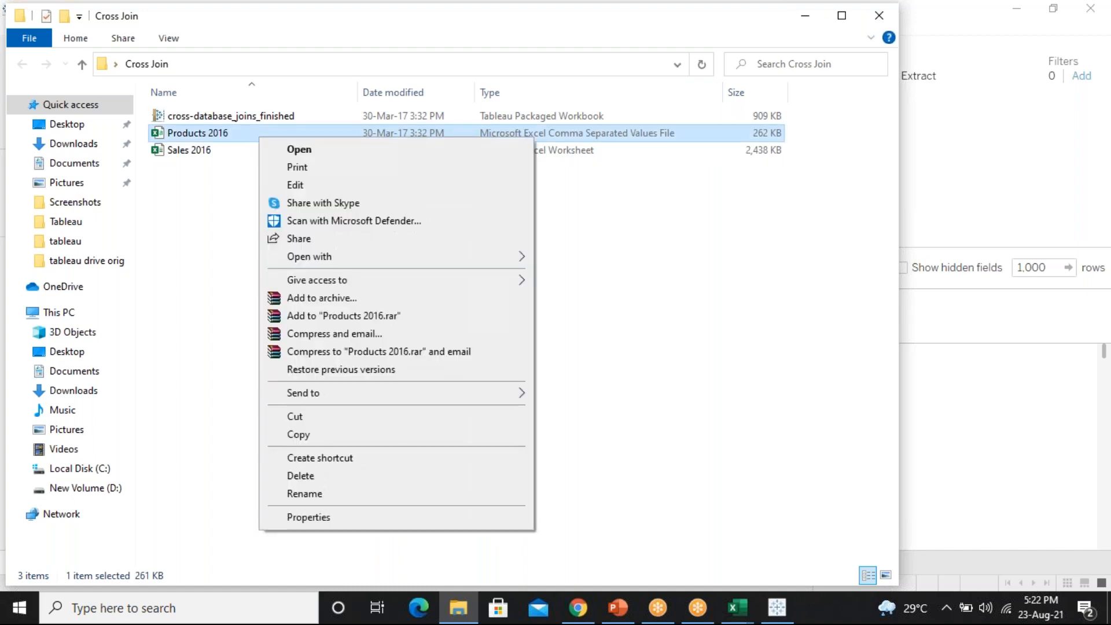
pyautogui.click(331, 516)
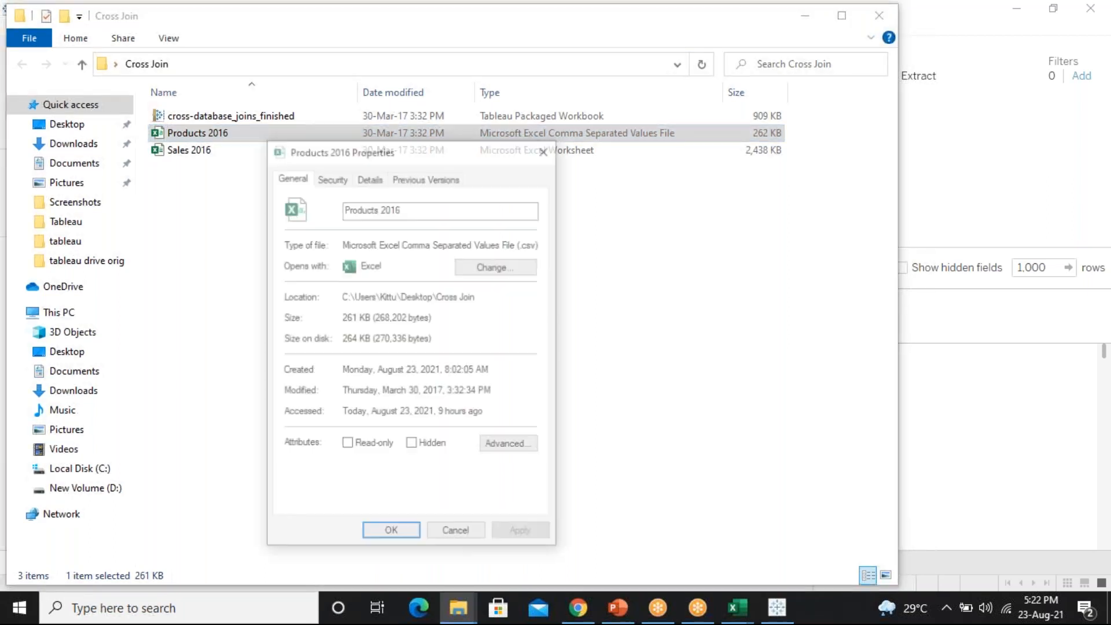
pyautogui.moveTo(521, 244); pyautogui.dragTo(543, 245)
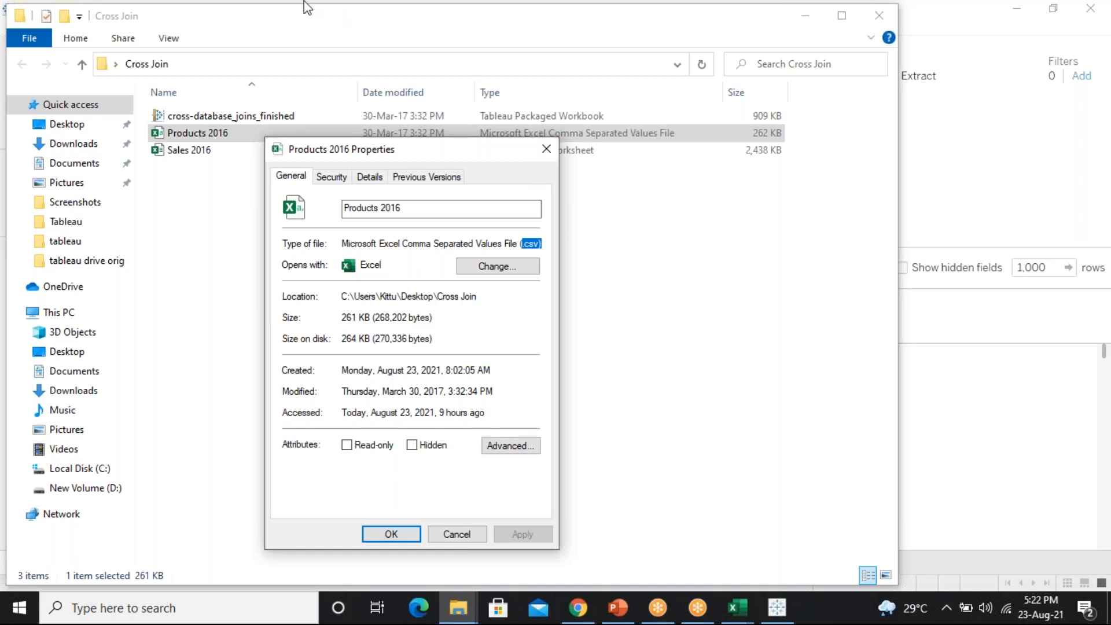
pyautogui.click(546, 149)
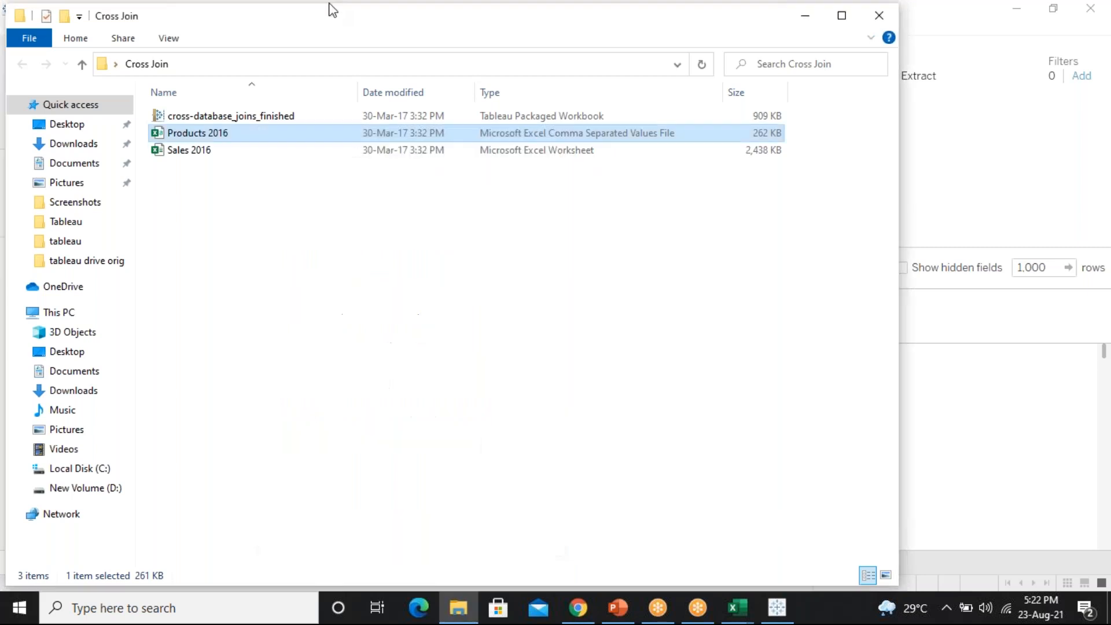
# Add Products 2016 from Cross Join as a text-file connection alongside Sales 2016
pyautogui.moveTo(312, 20); pyautogui.dragTo(203, 311)
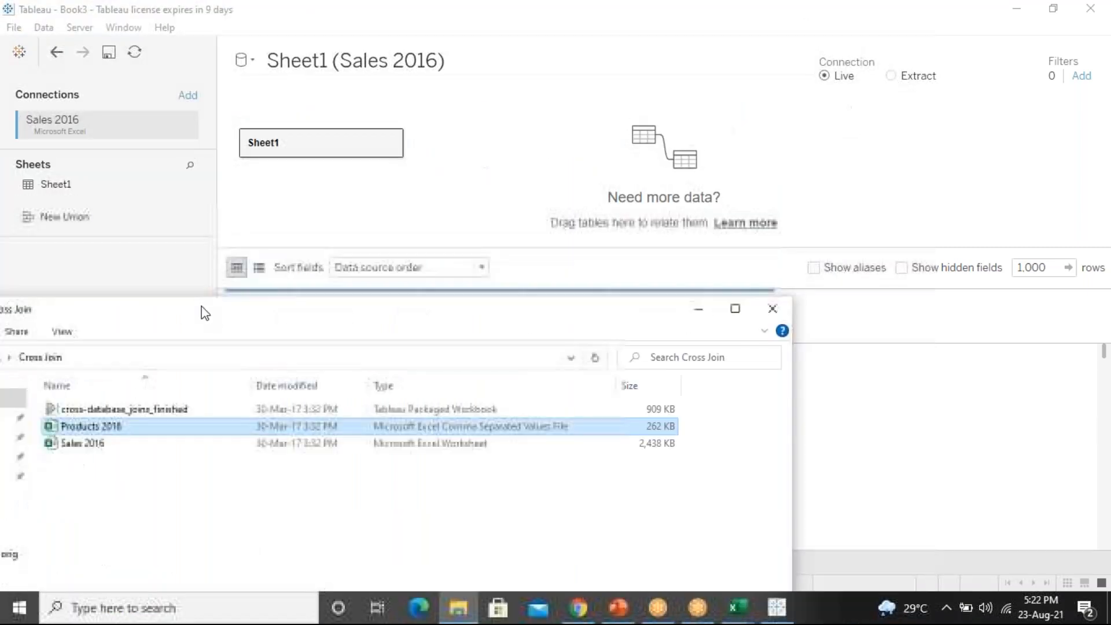
pyautogui.click(772, 309)
pyautogui.click(187, 95)
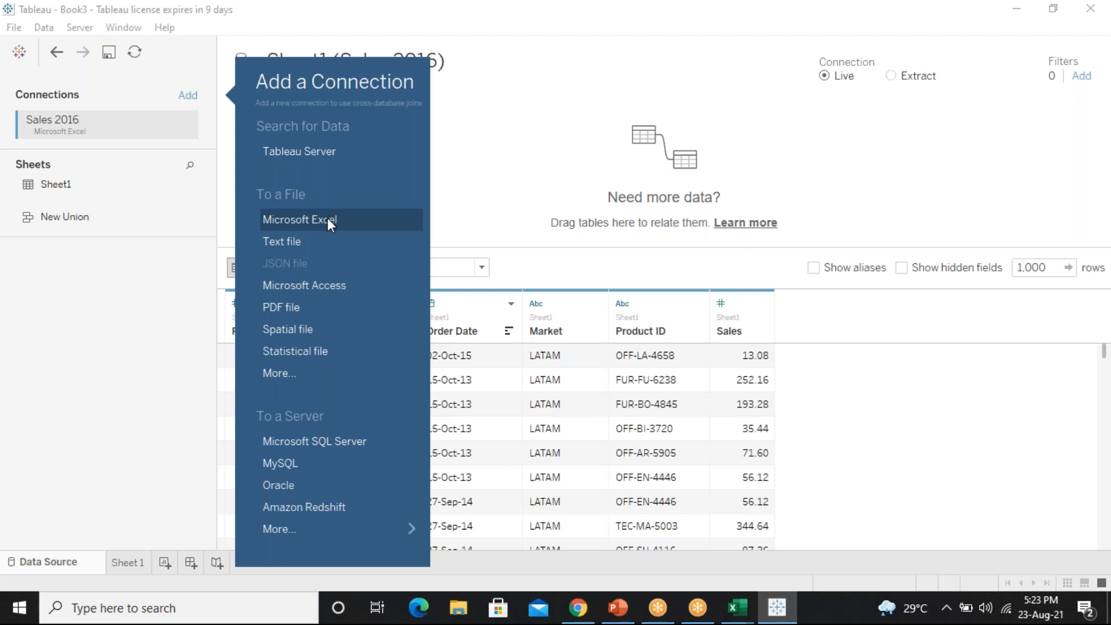
pyautogui.click(293, 241)
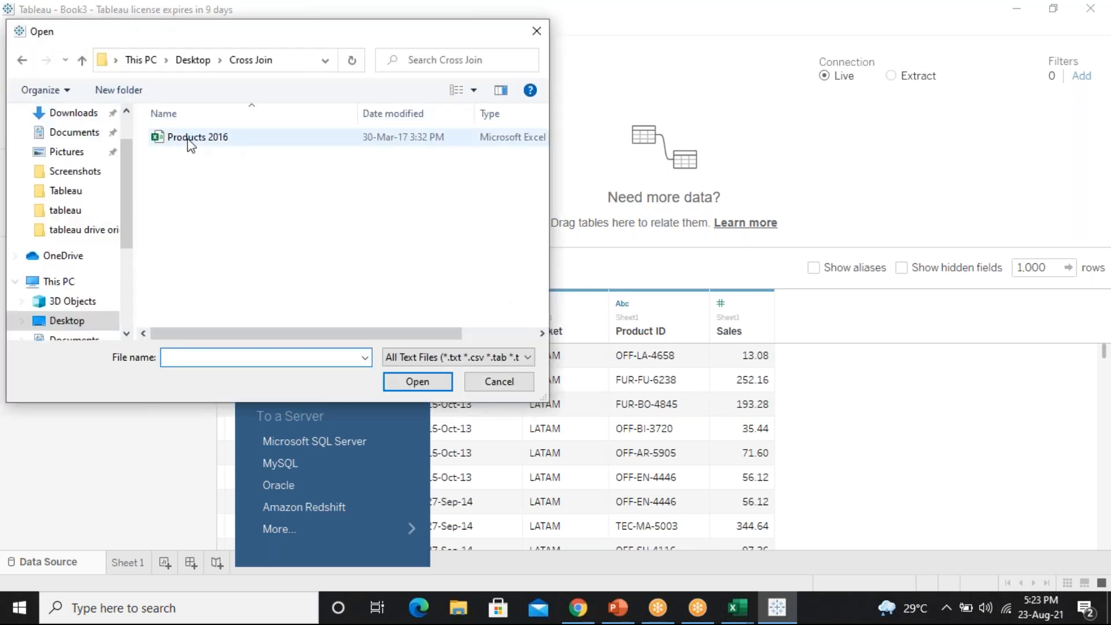
pyautogui.click(191, 143)
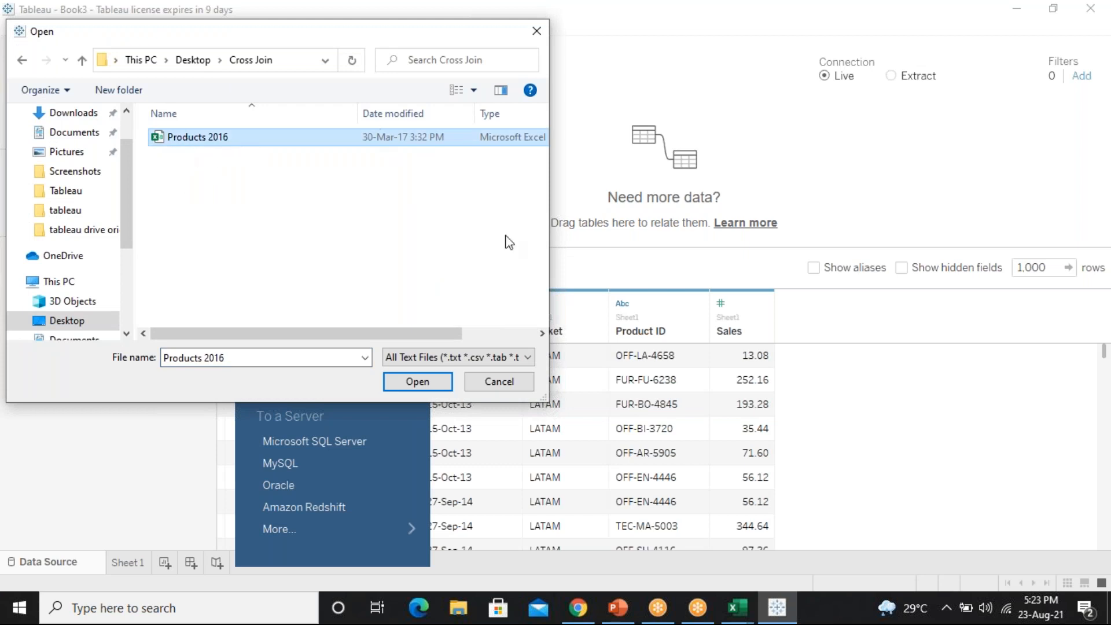
pyautogui.click(429, 383)
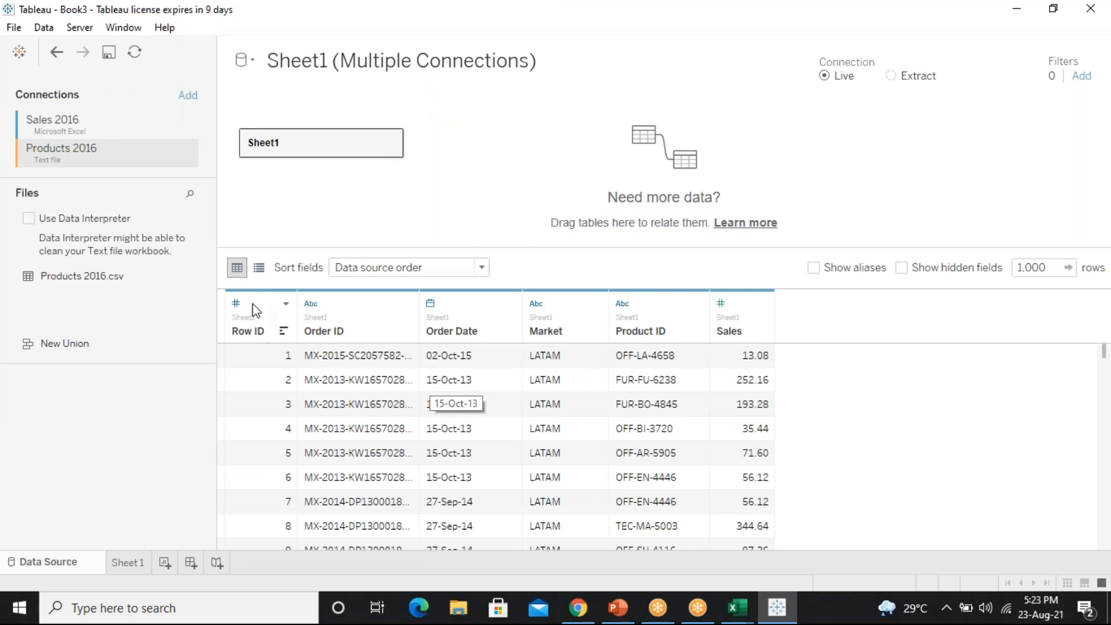
# Keep the Sales 2016 connection name and remove the duplicate Sheet11 table
pyautogui.doubleClick(101, 132)
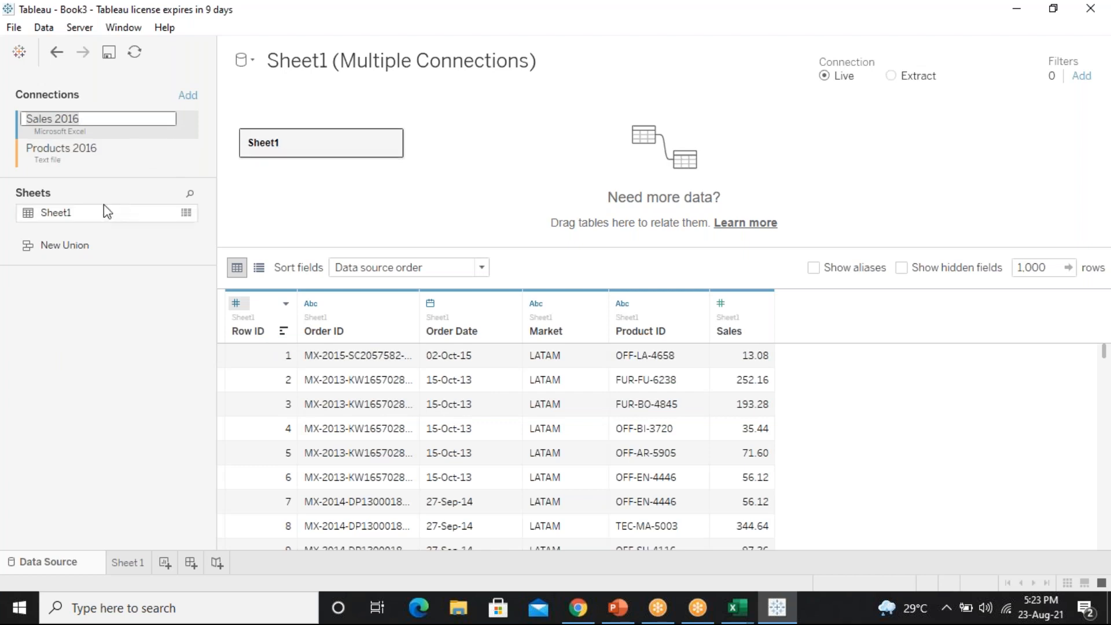
pyautogui.press('Return')
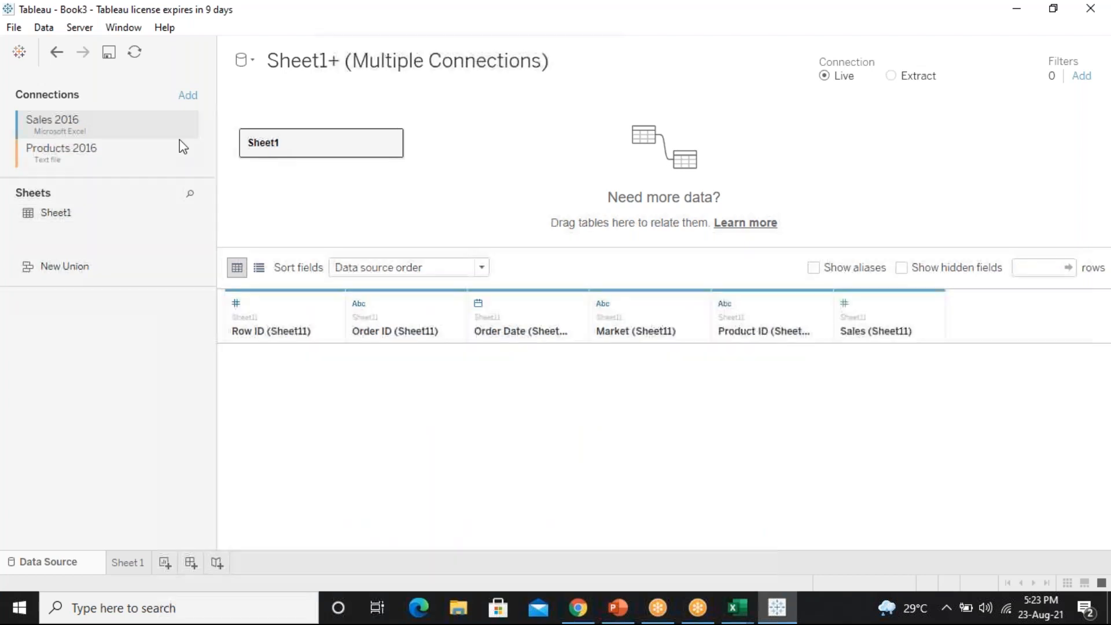
pyautogui.click(648, 142)
pyautogui.click(700, 210)
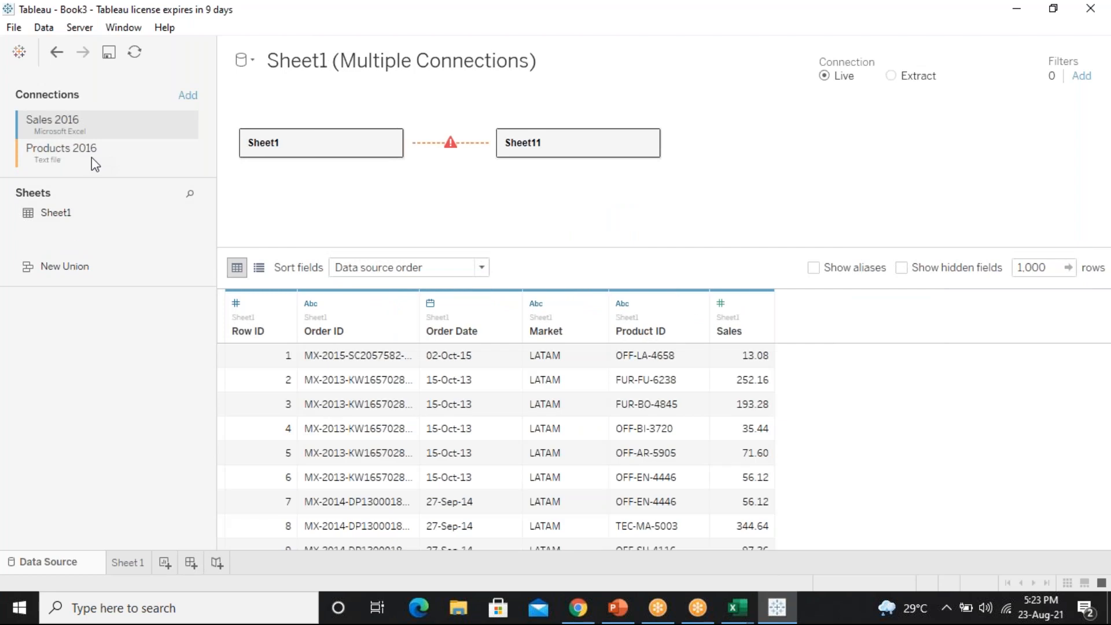
# Open Sheet1 and join Products 2016.csv to it
pyautogui.click(94, 163)
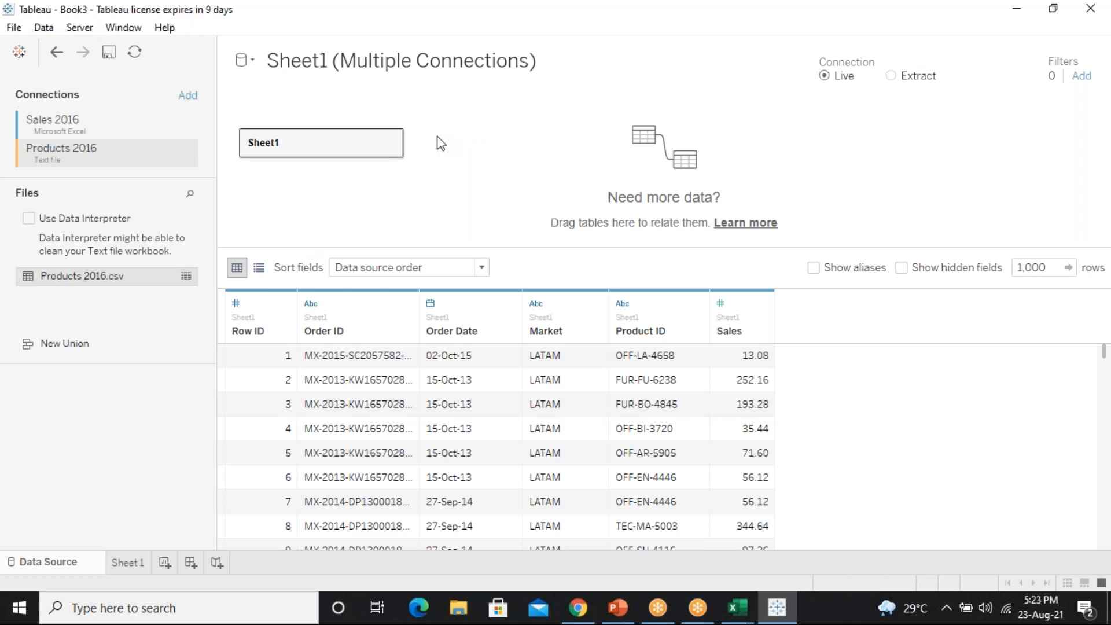
pyautogui.click(392, 143)
pyautogui.click(412, 151)
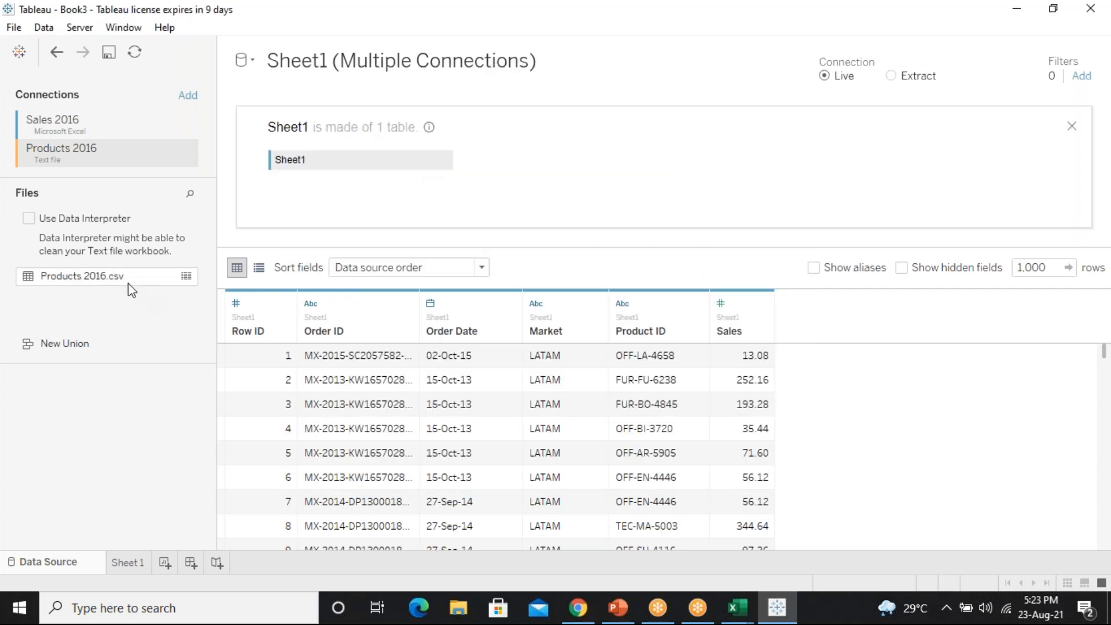
pyautogui.moveTo(123, 284); pyautogui.dragTo(472, 168)
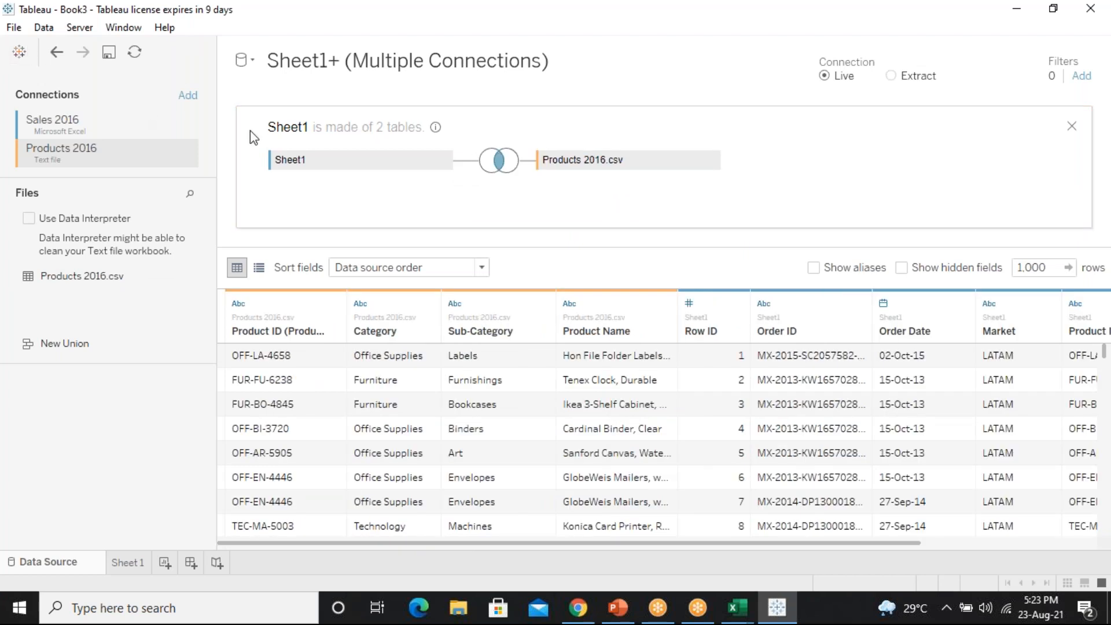
# Close Book3 without saving and show the data connection types in the new Book4
pyautogui.click(13, 30)
pyautogui.click(37, 83)
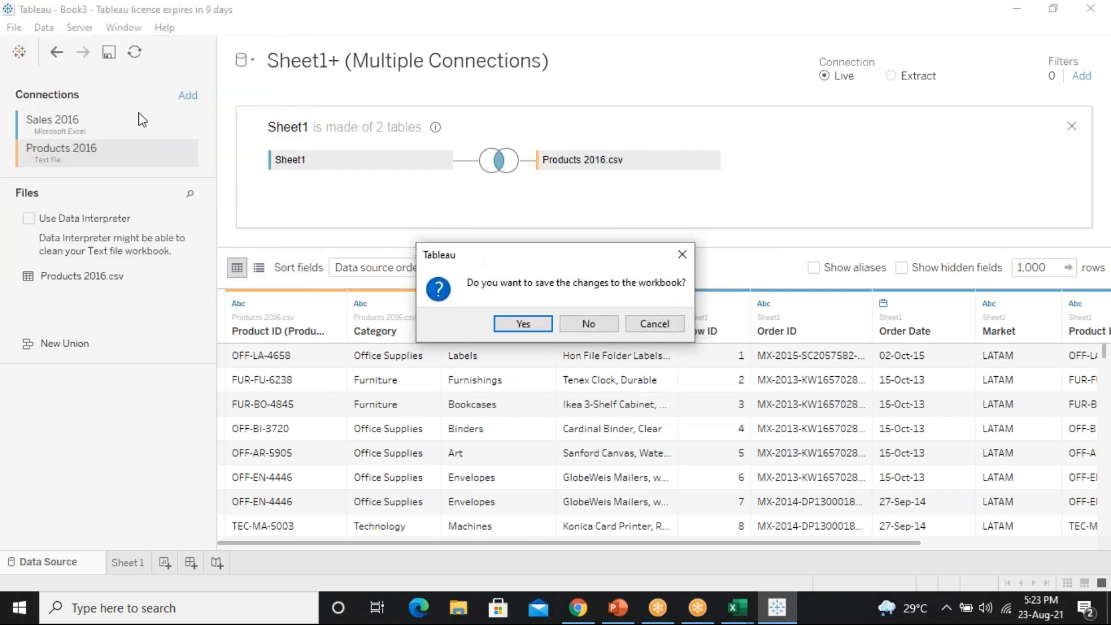
pyautogui.click(585, 323)
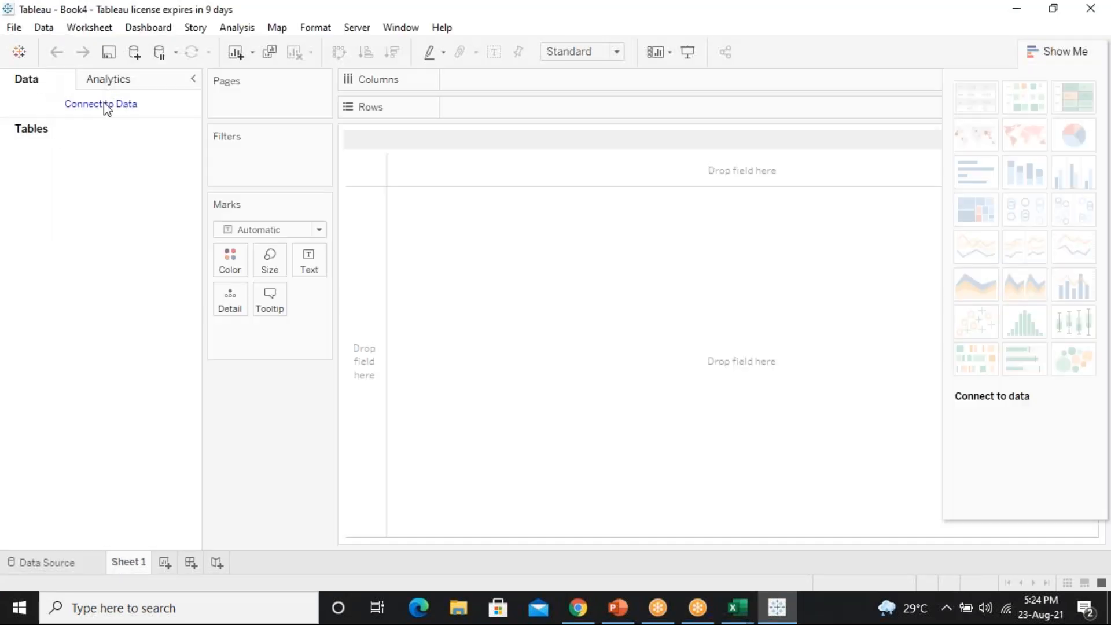
pyautogui.click(102, 104)
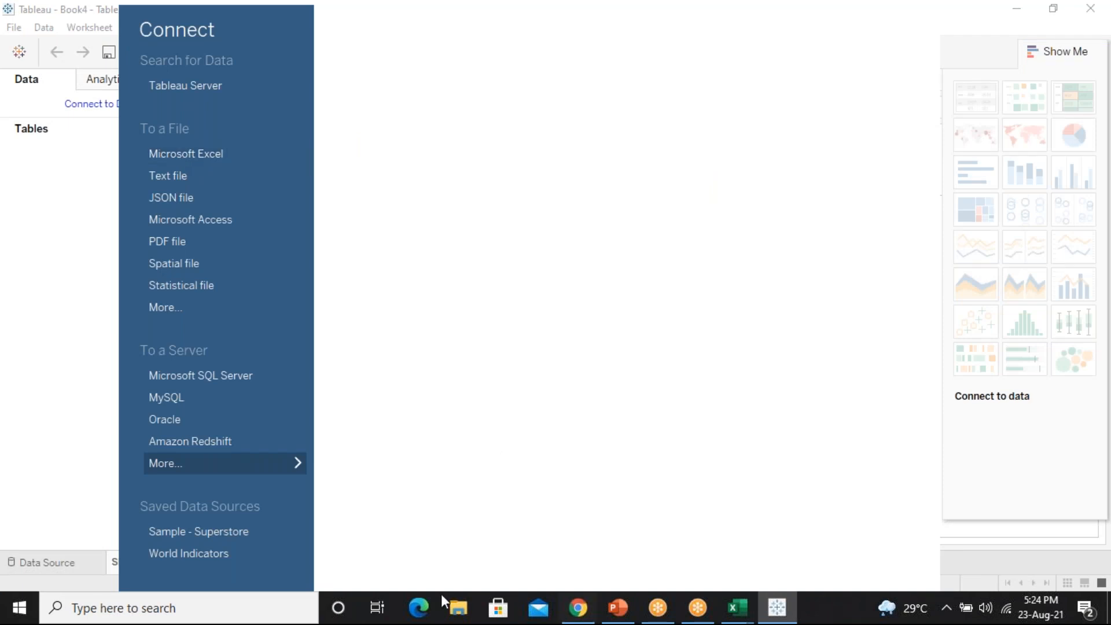
# Open the Desktop's Cross Join folder in File Explorer and view files as extra large icons
pyautogui.click(459, 607)
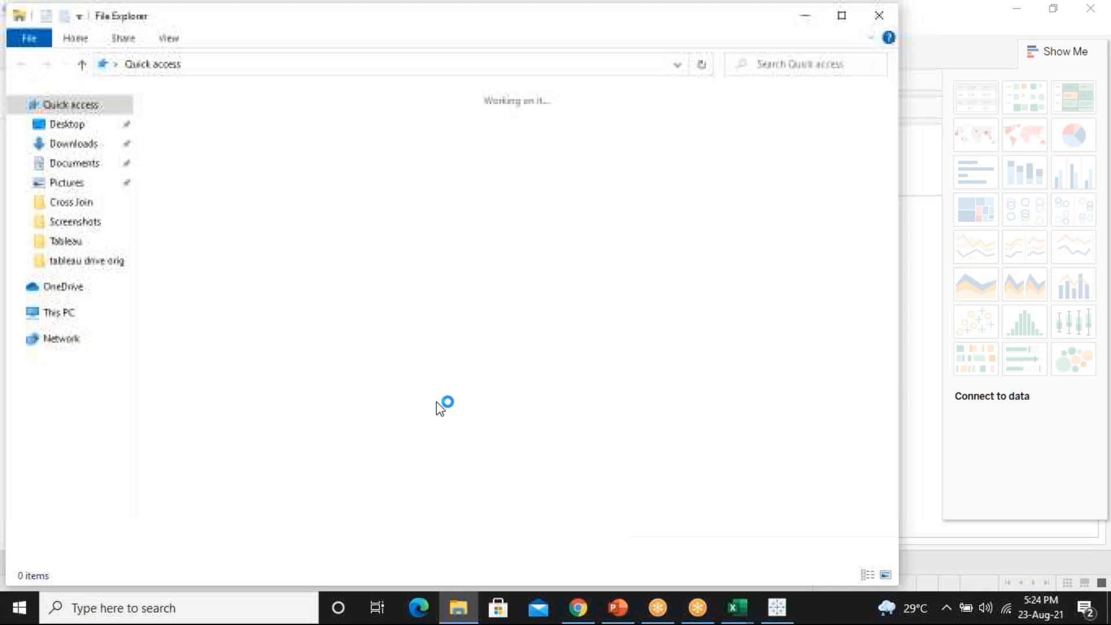
pyautogui.click(62, 124)
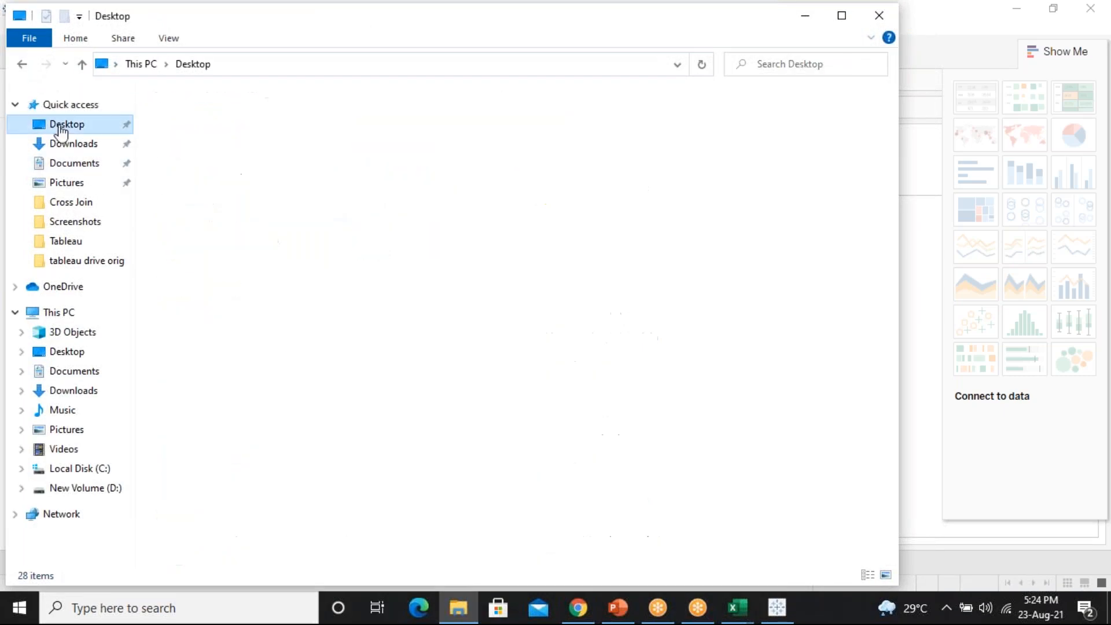
pyautogui.click(194, 150)
pyautogui.doubleClick(193, 150)
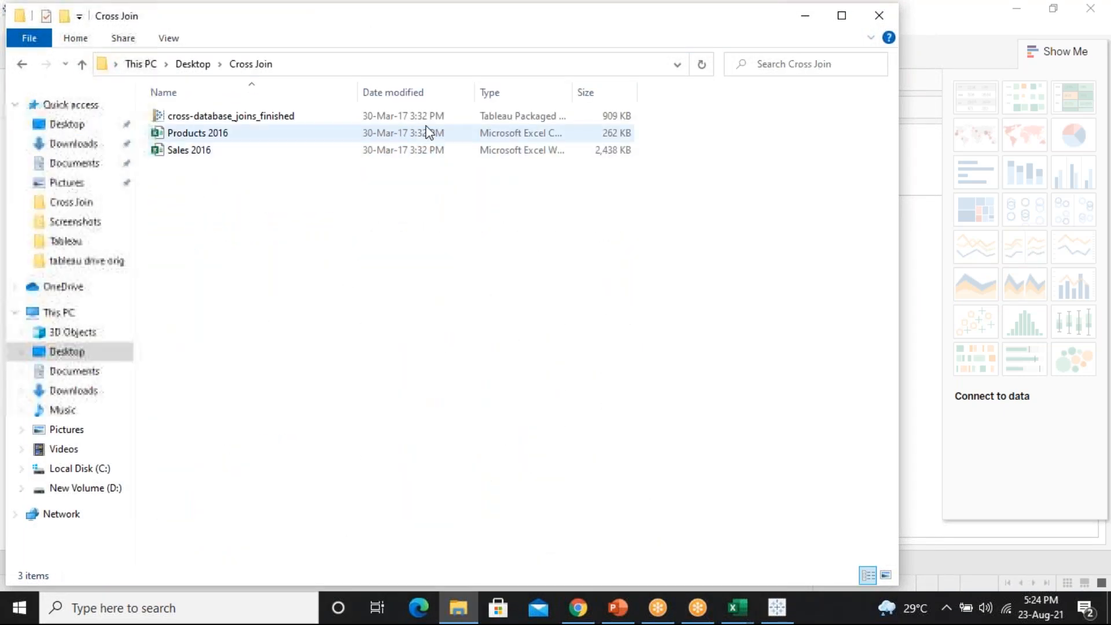
pyautogui.click(180, 42)
pyautogui.click(194, 63)
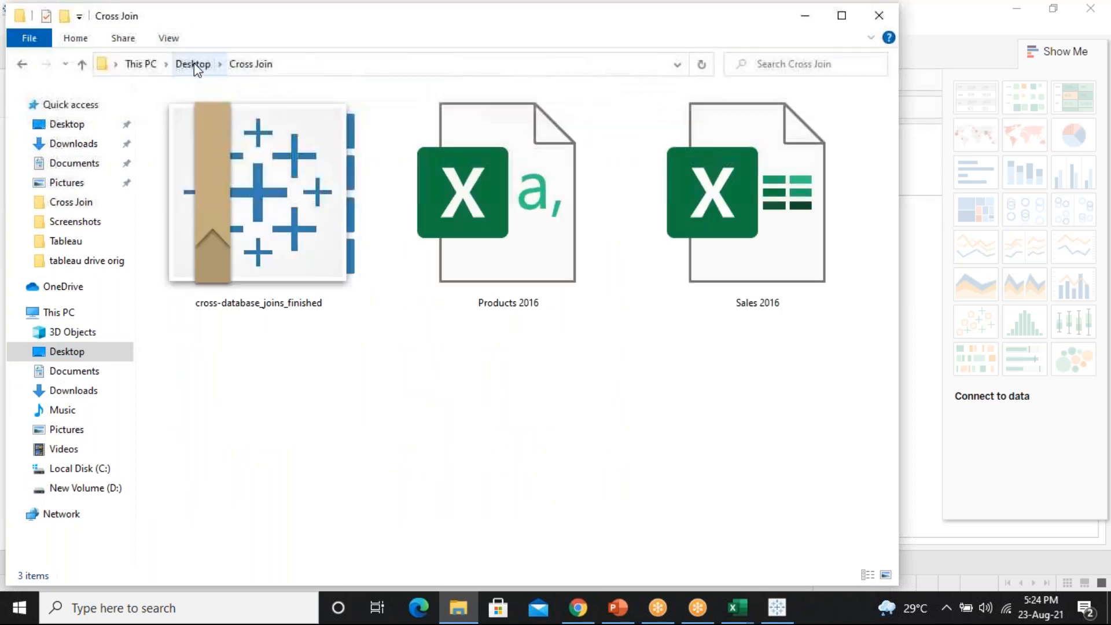
# Select and deselect Sales 2016 and Products 2016, then move the window aside to reveal Tableau
pyautogui.moveTo(776, 220); pyautogui.dragTo(762, 307)
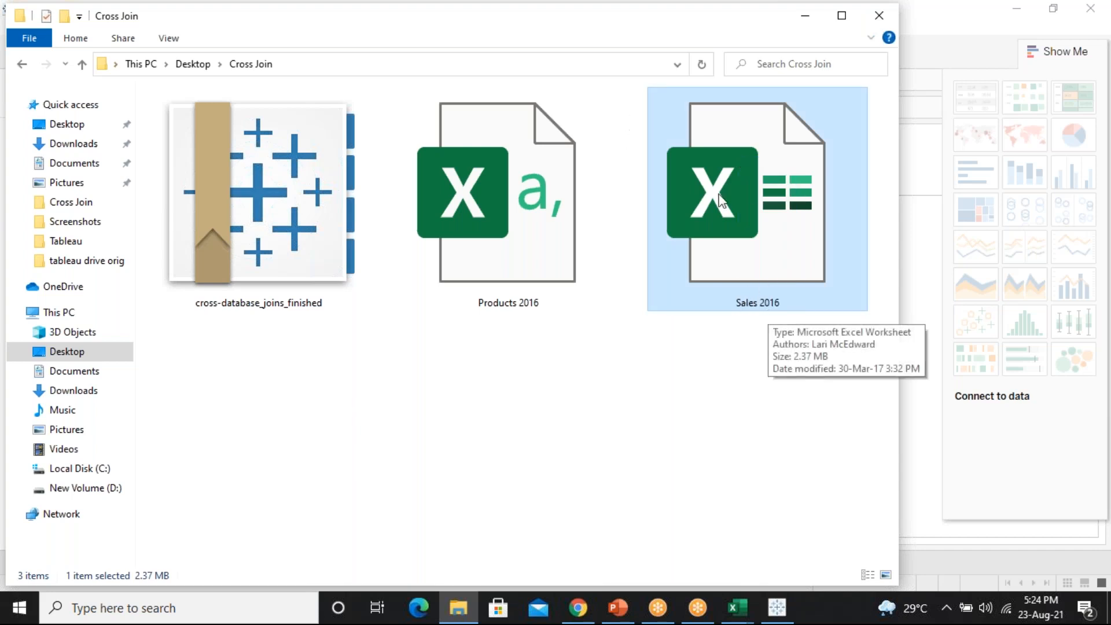
pyautogui.moveTo(567, 404); pyautogui.dragTo(435, 105)
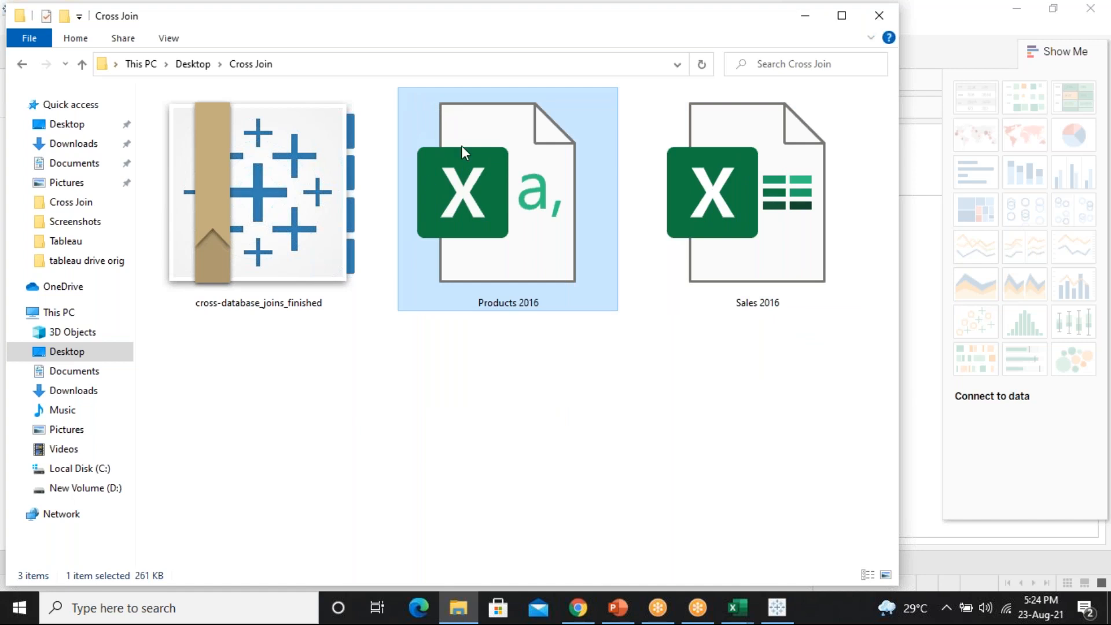
pyautogui.click(686, 410)
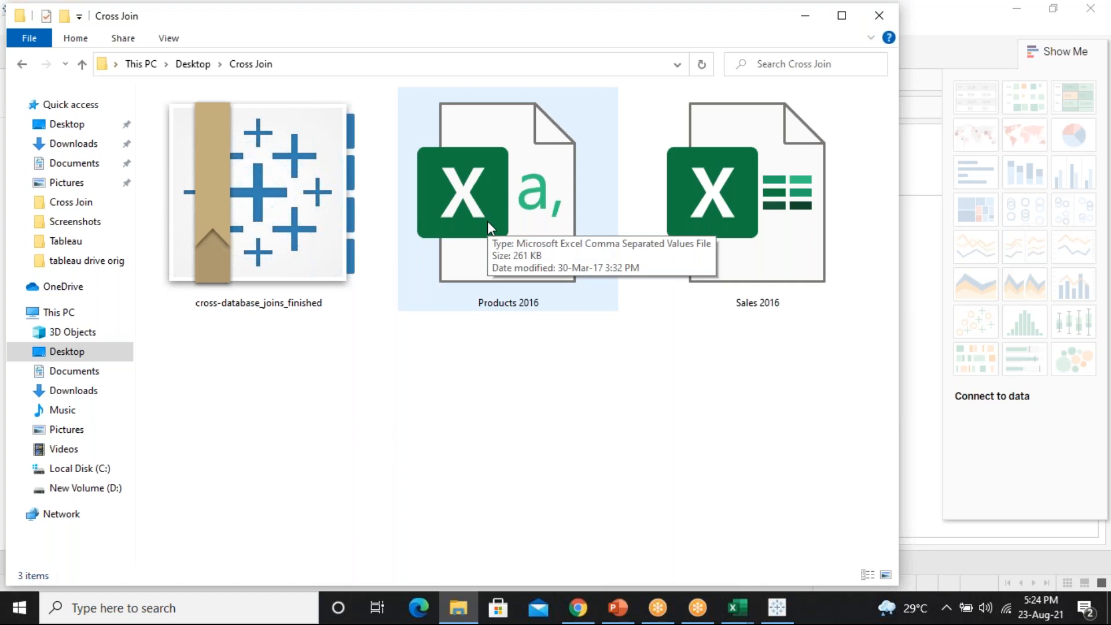
pyautogui.moveTo(234, 41); pyautogui.dragTo(250, 174)
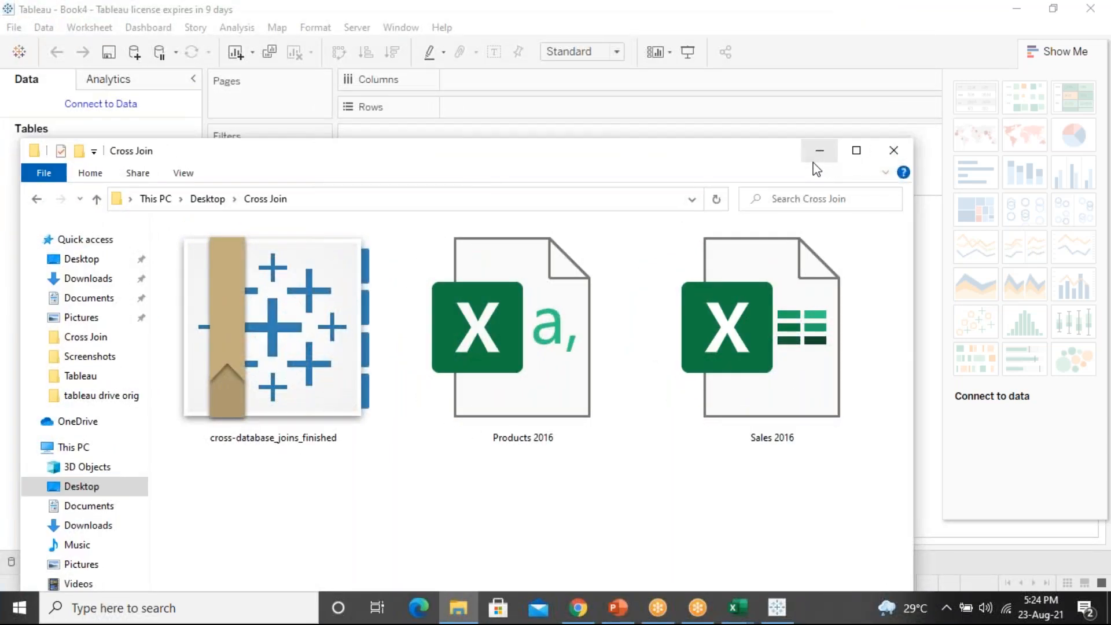
# Connect Tableau to the Sales 2016 Excel workbook
pyautogui.click(818, 153)
pyautogui.click(108, 106)
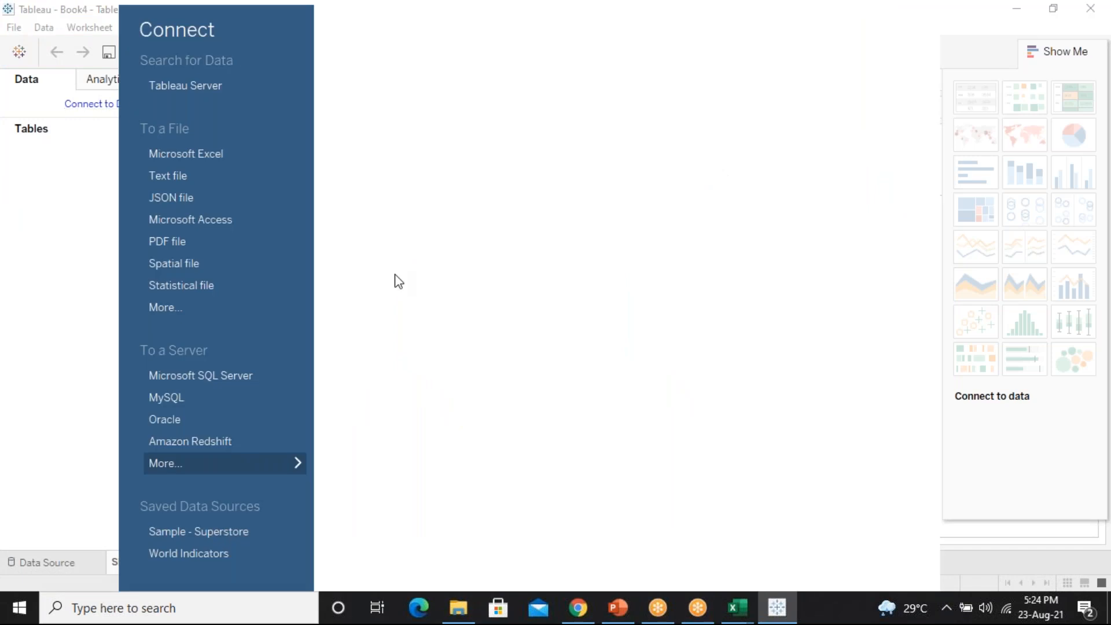
pyautogui.click(184, 157)
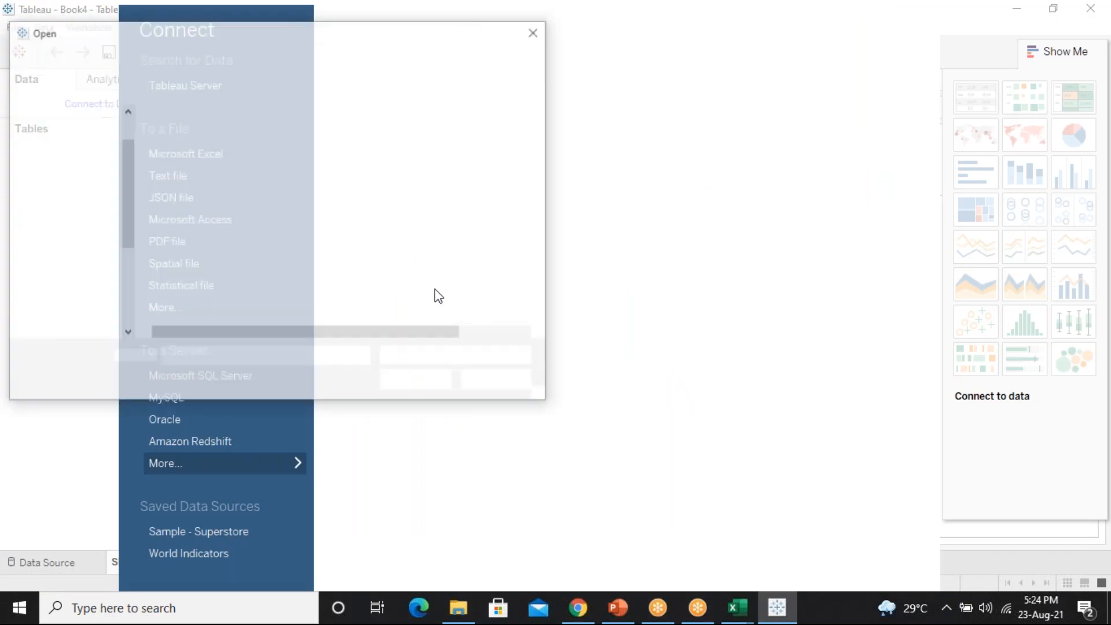
pyautogui.click(212, 142)
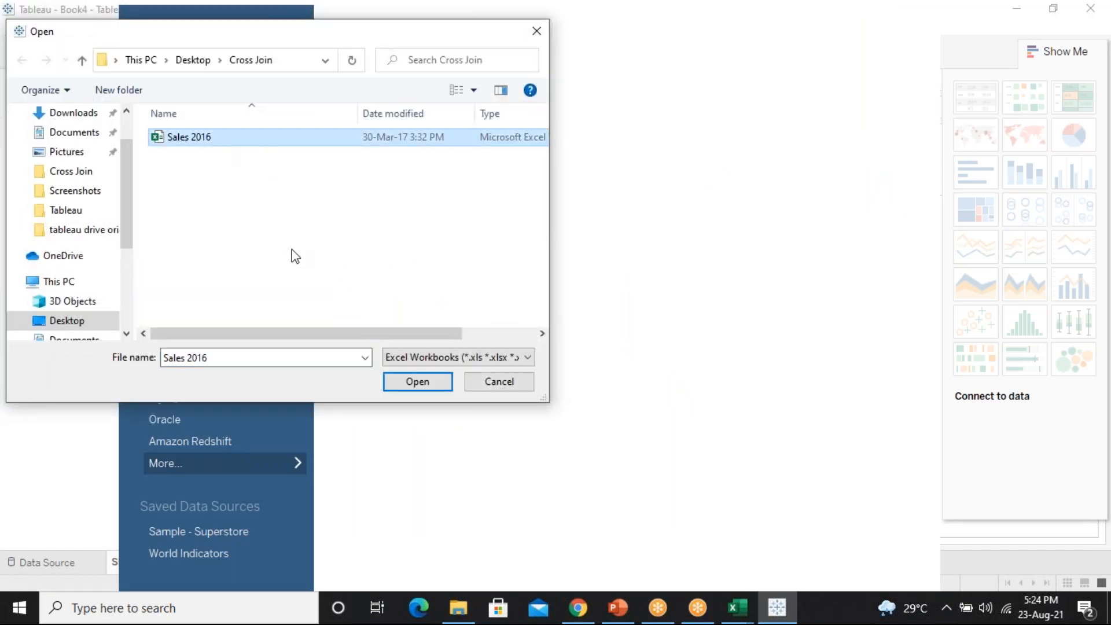
pyautogui.click(425, 383)
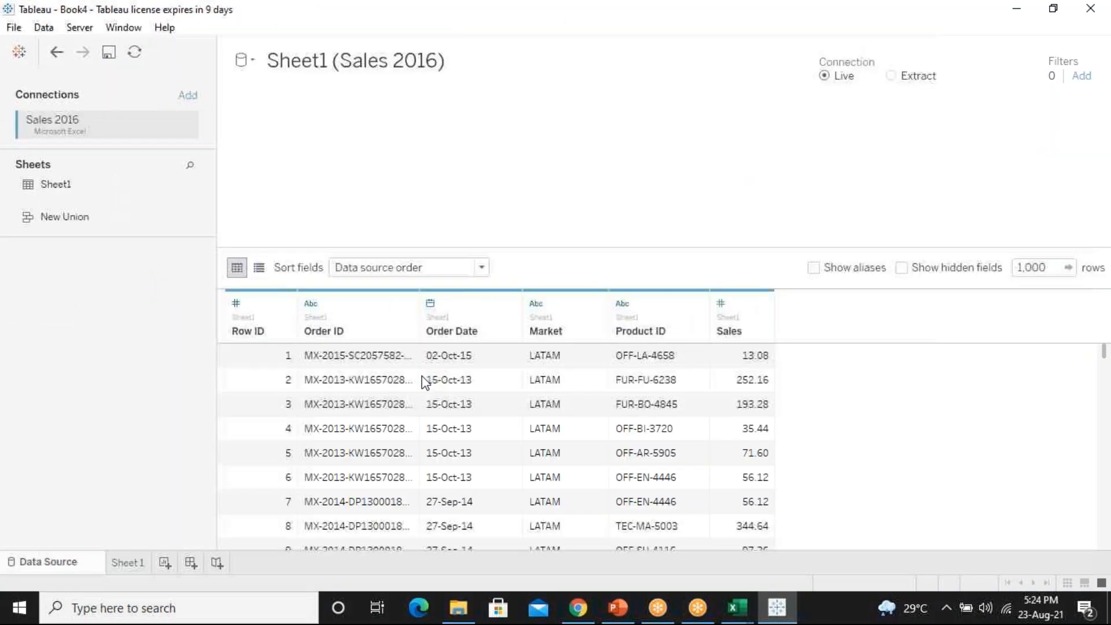
# Add the Products 2016 text file as a second connection
pyautogui.click(184, 96)
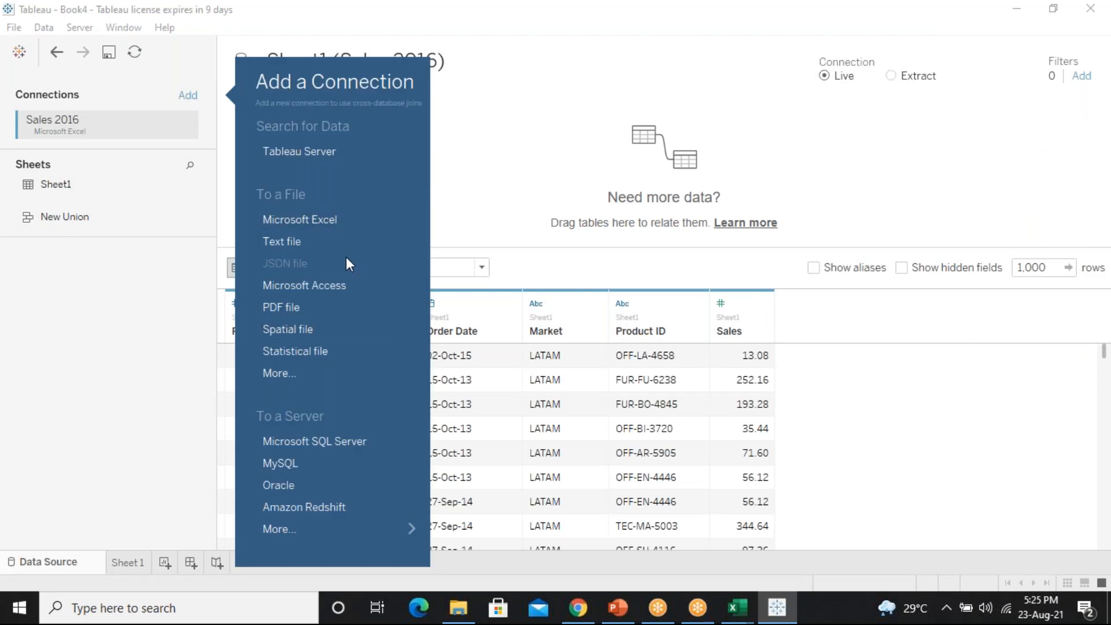
pyautogui.moveTo(346, 258)
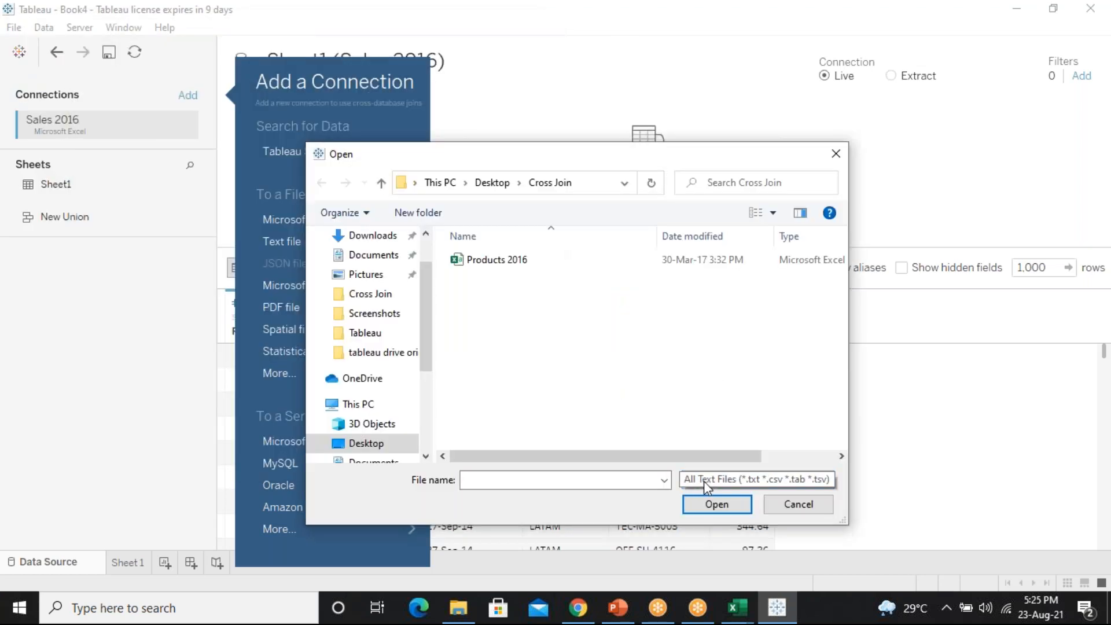
pyautogui.click(752, 481)
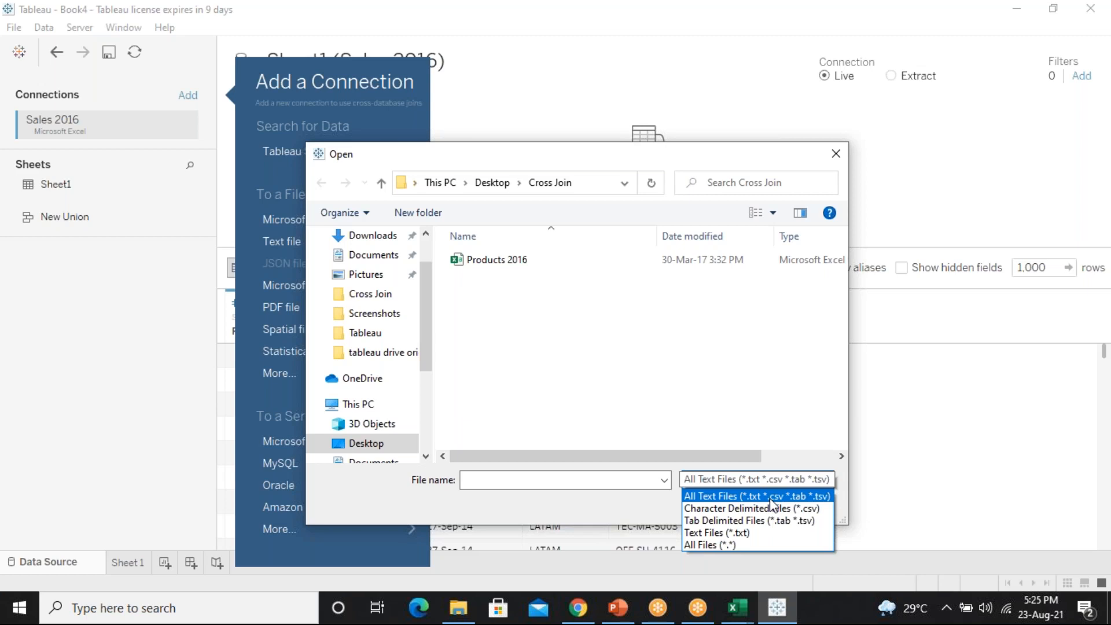
pyautogui.click(496, 259)
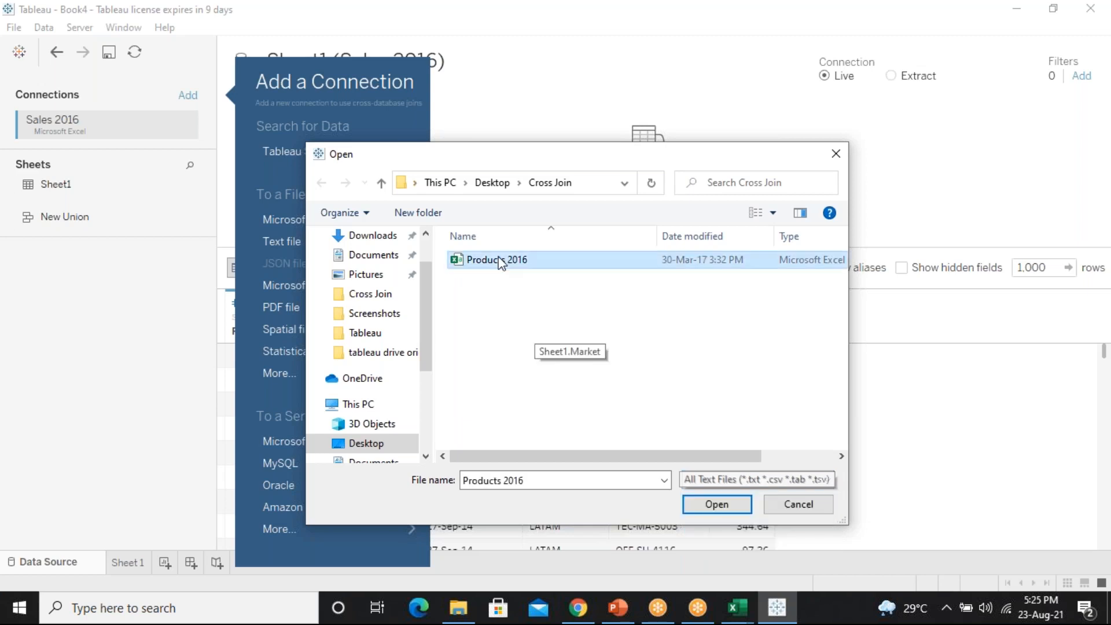
pyautogui.click(716, 503)
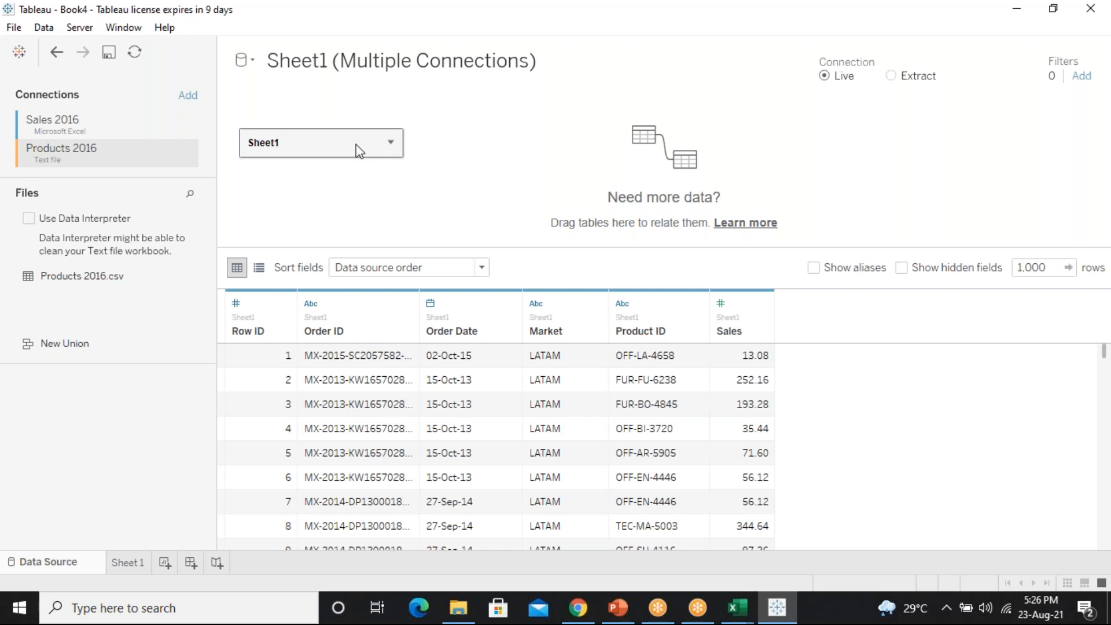
# Open Sales 2016's Sheet1 to see its single table, then list the Products 2016 files
pyautogui.click(86, 124)
pyautogui.click(86, 153)
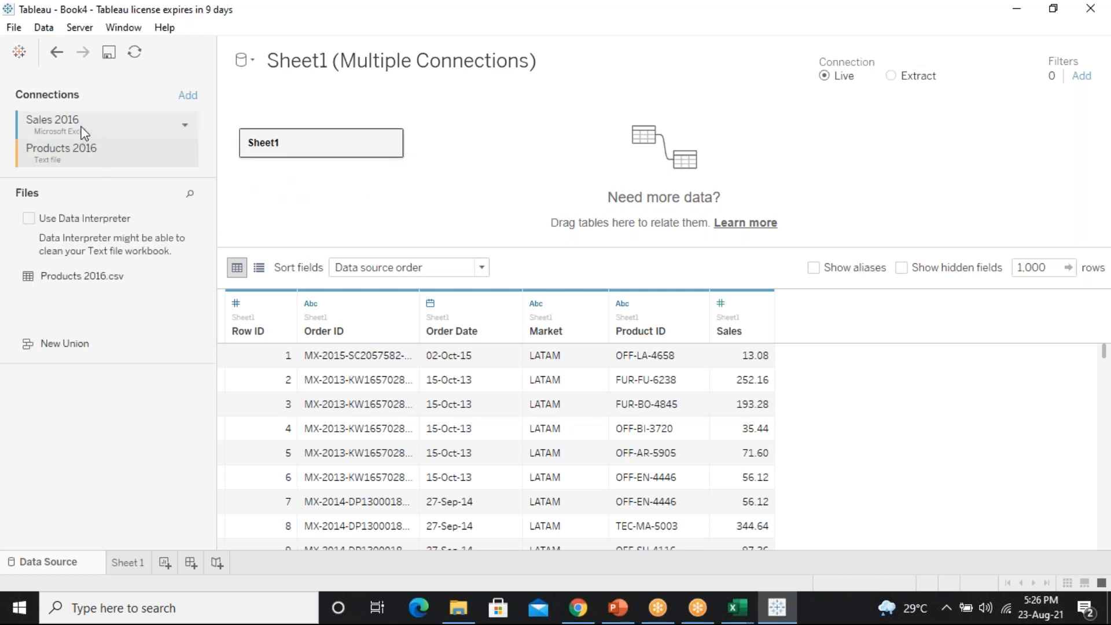
pyautogui.click(84, 132)
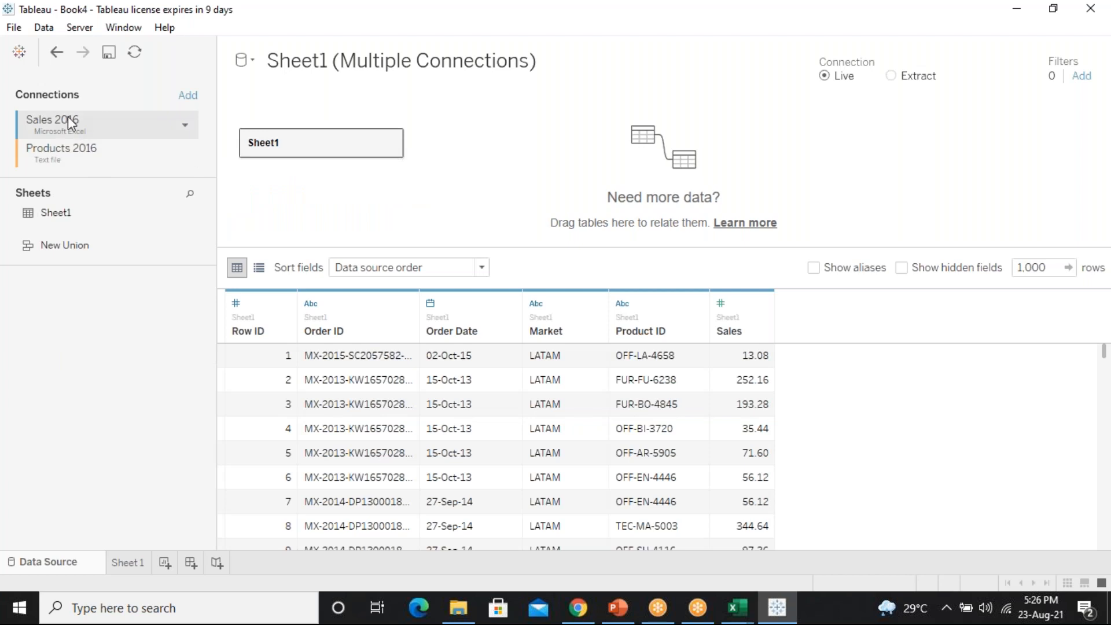
pyautogui.click(393, 143)
pyautogui.click(432, 152)
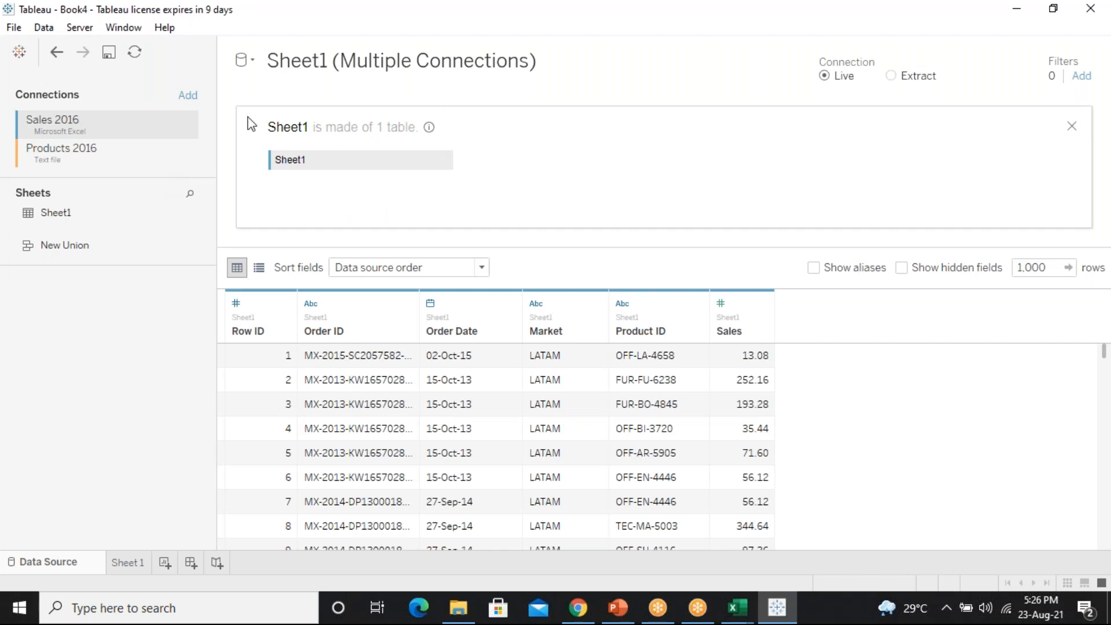
pyautogui.click(397, 58)
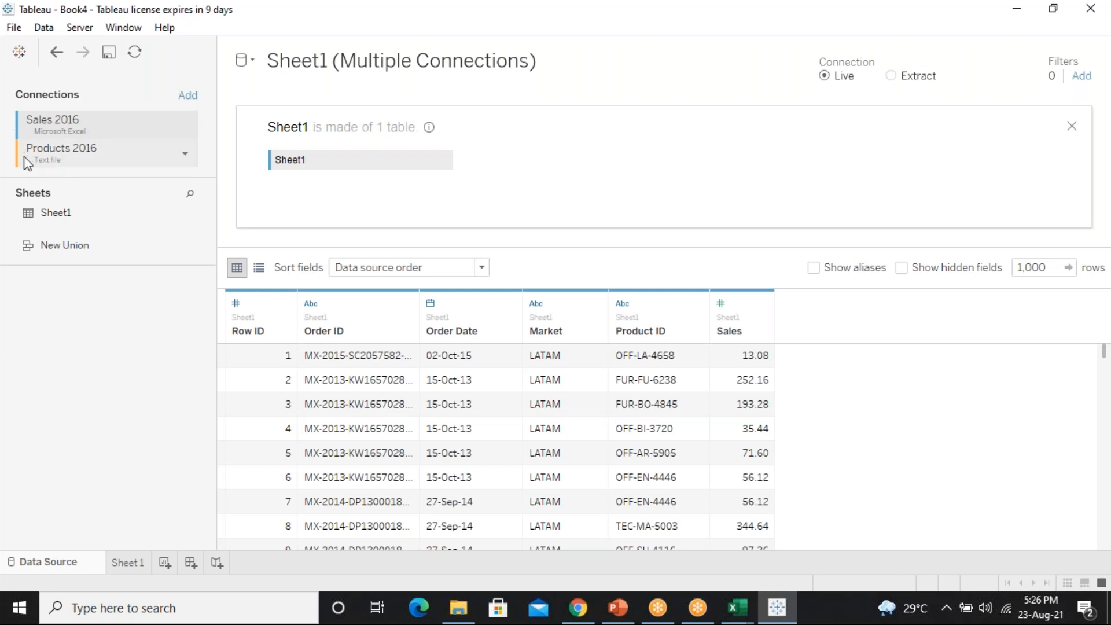
pyautogui.click(68, 151)
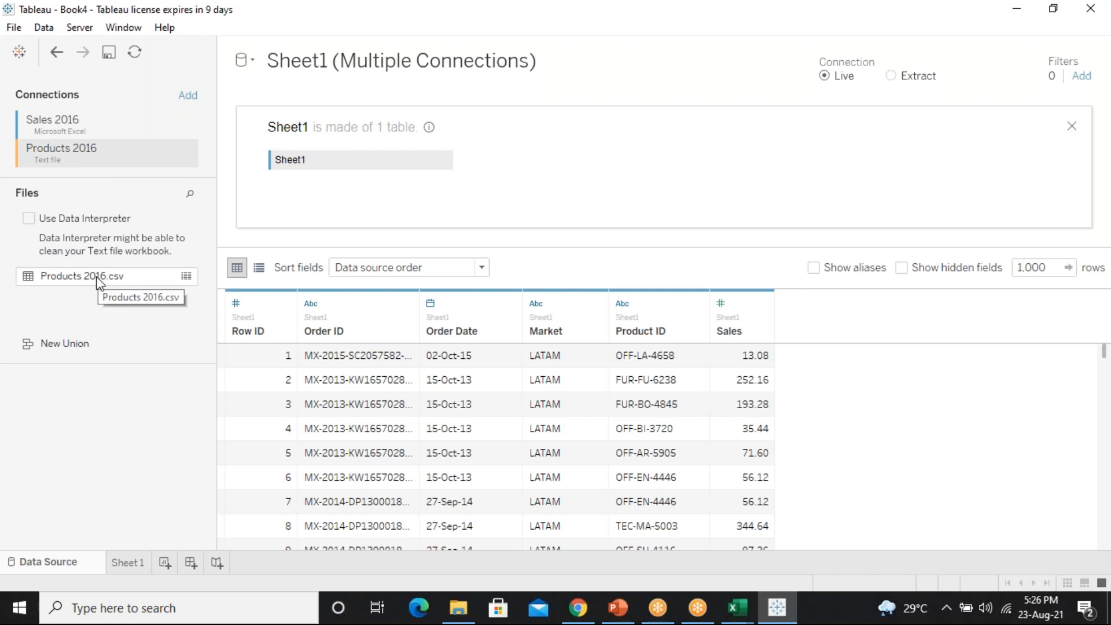
# Join Products 2016.csv to Sheet1 on the canvas and reselect the Sales 2016 connection
pyautogui.moveTo(97, 281); pyautogui.dragTo(485, 172)
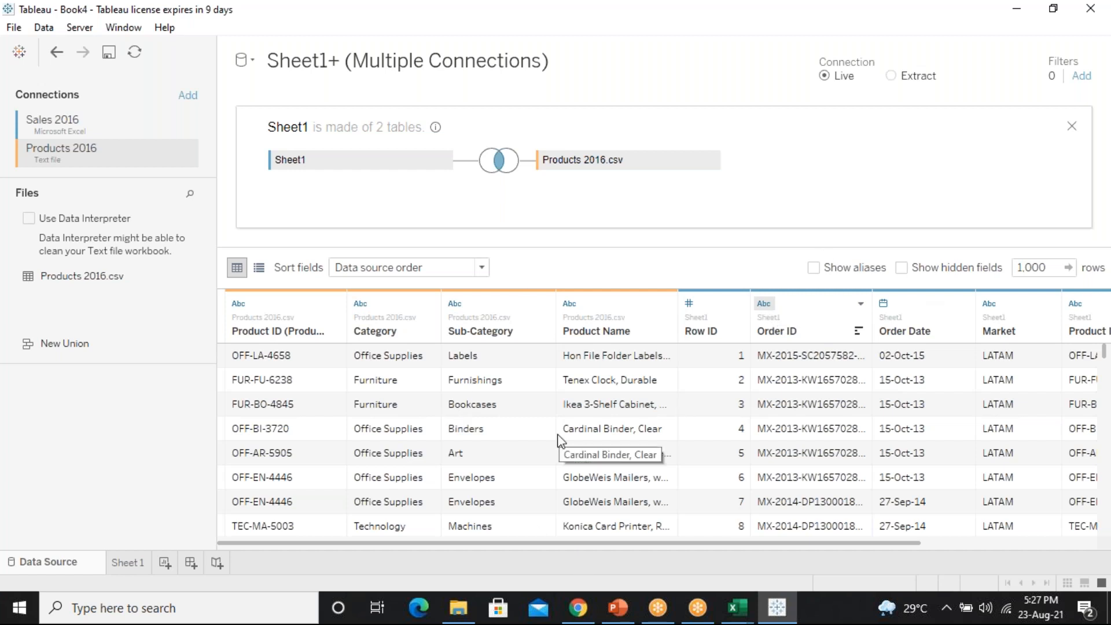
pyautogui.click(114, 130)
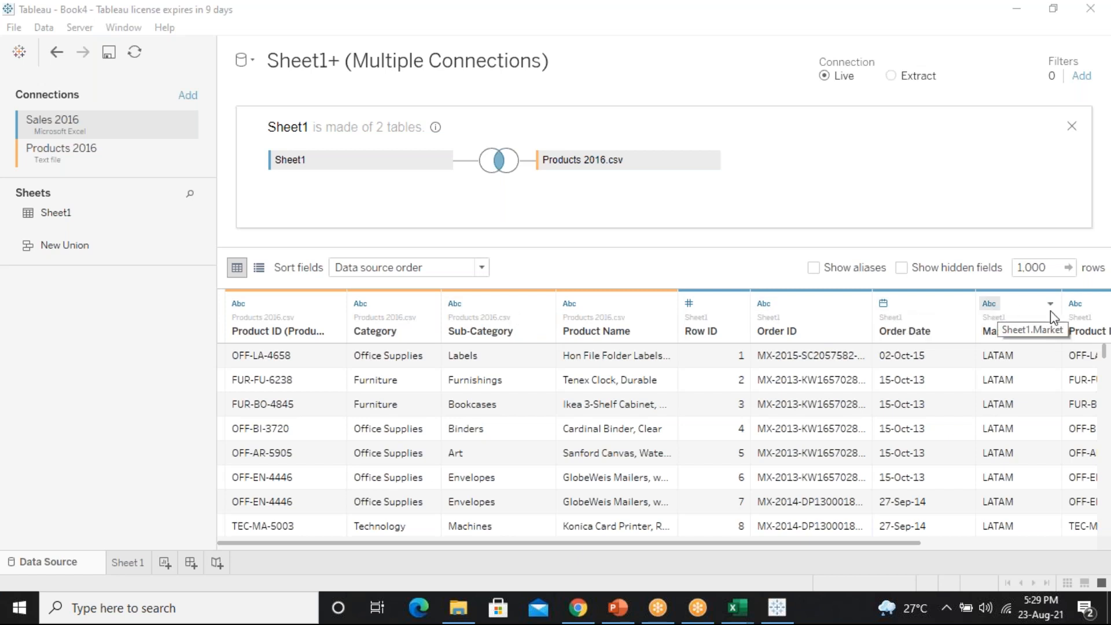
# Make the Sheet1 to Products 2016.csv join on Product ID a Full Outer join
pyautogui.moveTo(862, 544); pyautogui.dragTo(819, 499)
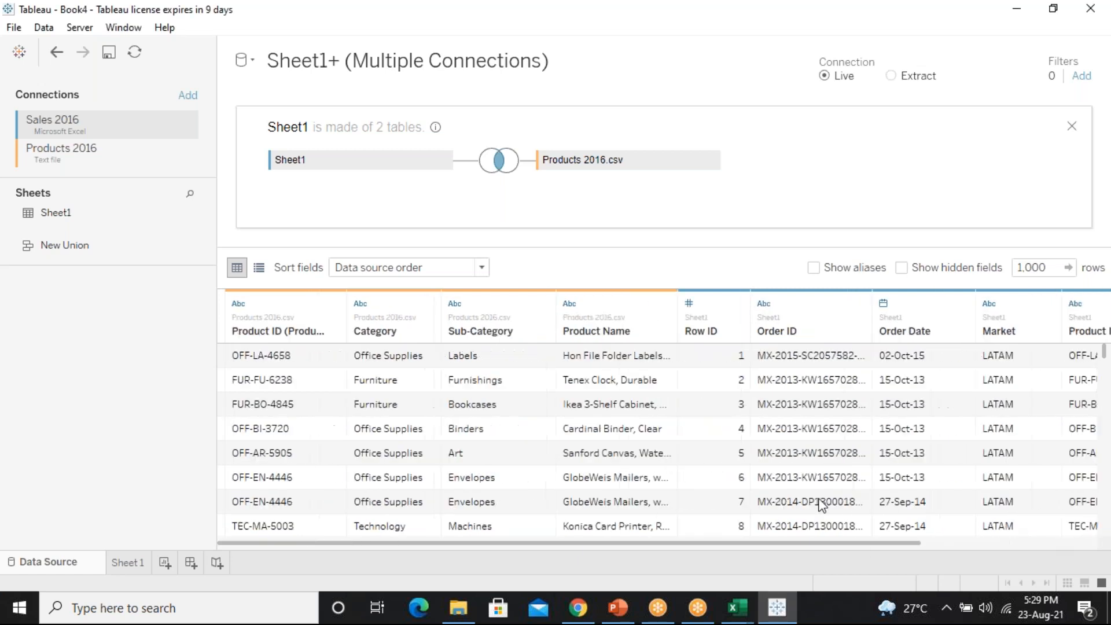
pyautogui.click(497, 162)
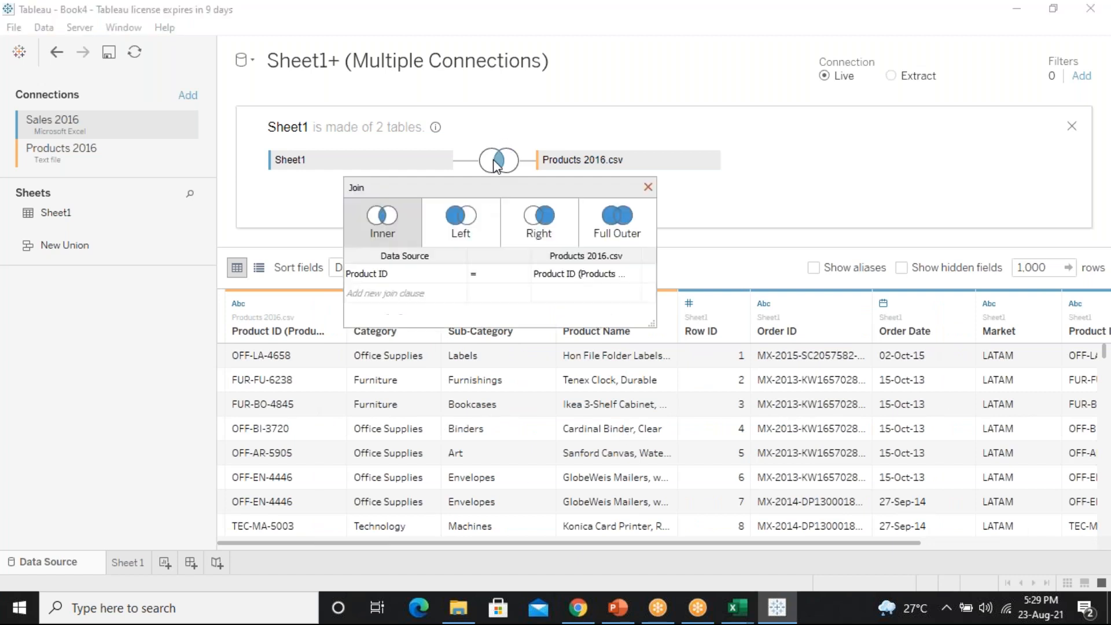
pyautogui.click(597, 214)
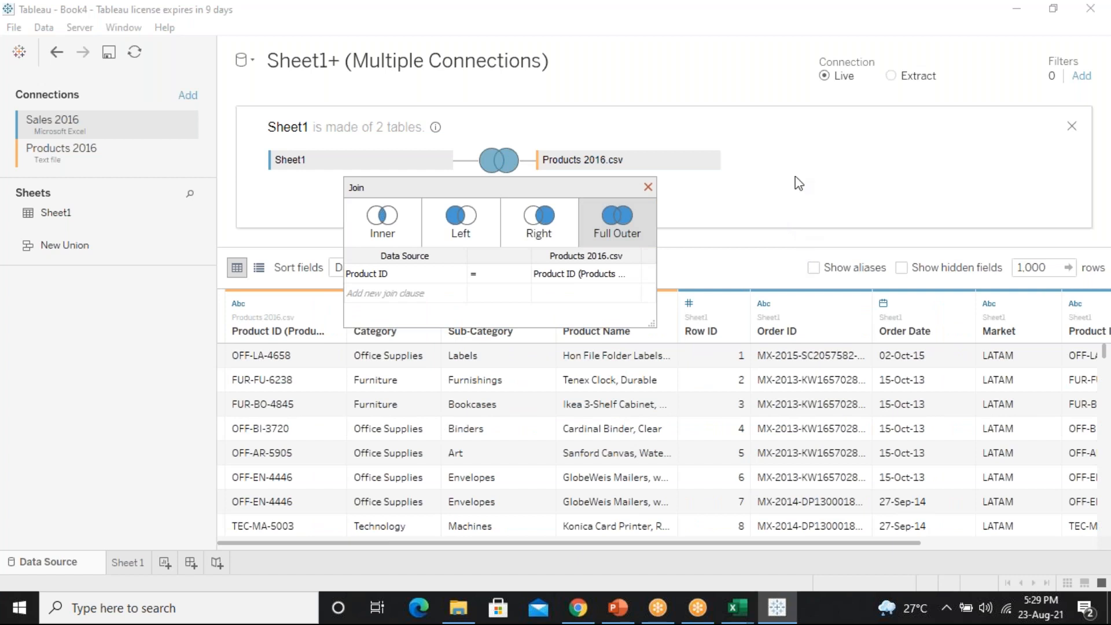
pyautogui.click(649, 187)
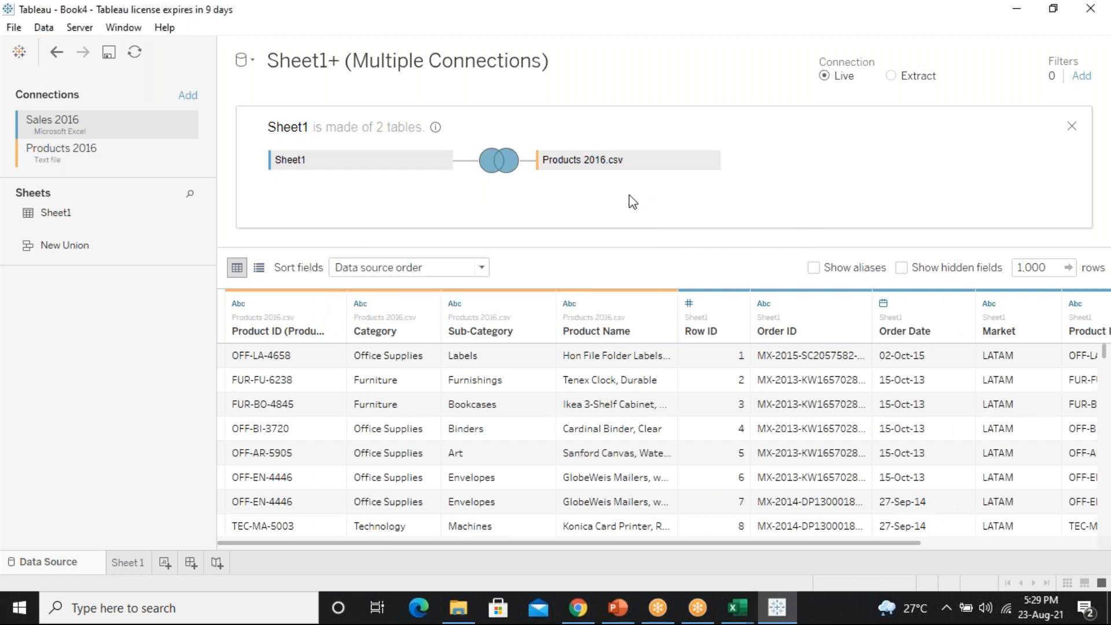
# Rename the Product ID column to 'NICT'
pyautogui.click(335, 304)
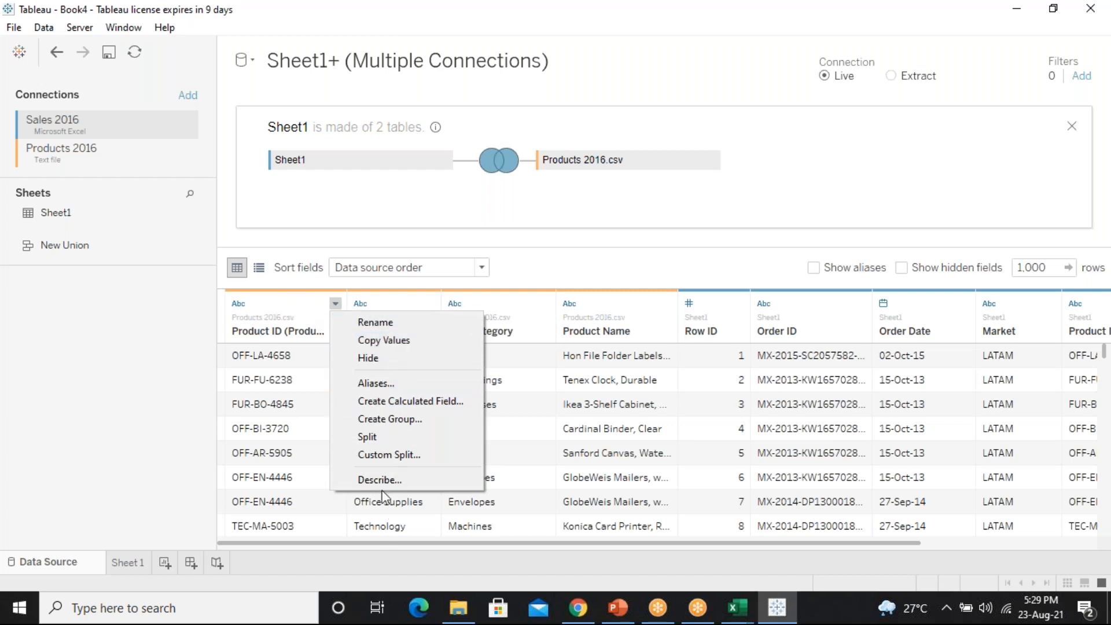
pyautogui.click(374, 322)
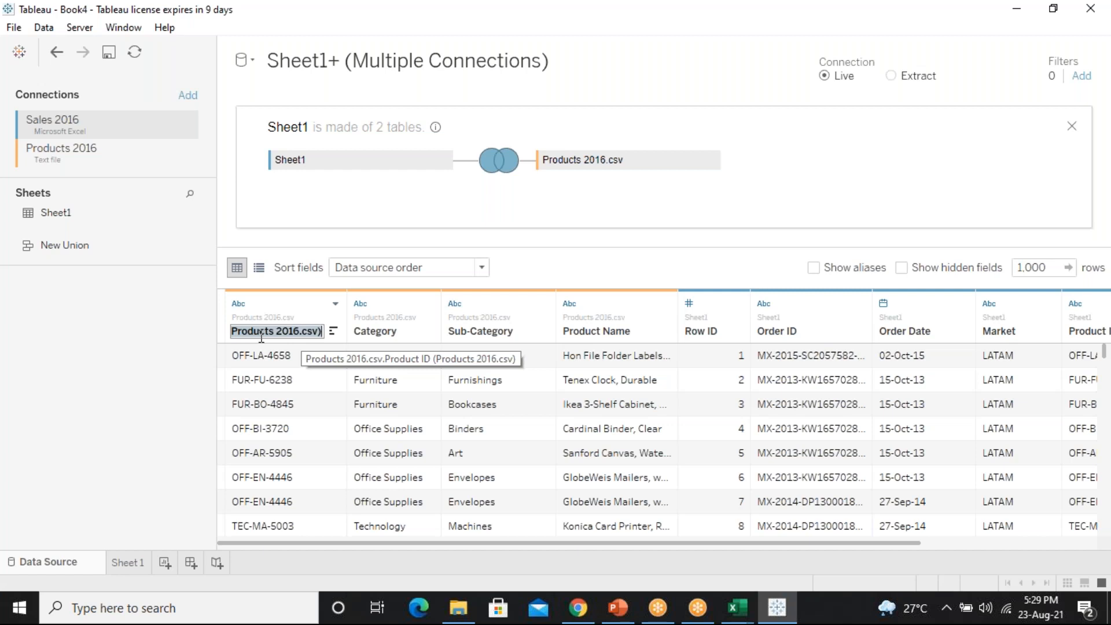
pyautogui.write('NICT')
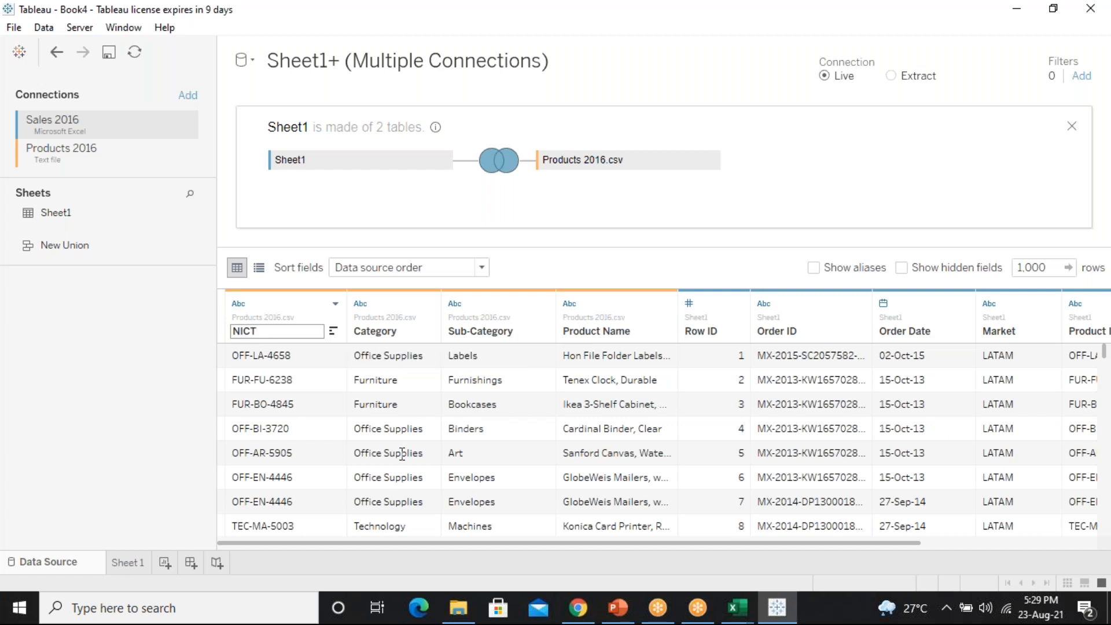
pyautogui.click(246, 407)
# Reset the NICT column back to its original Product ID name
pyautogui.click(288, 304)
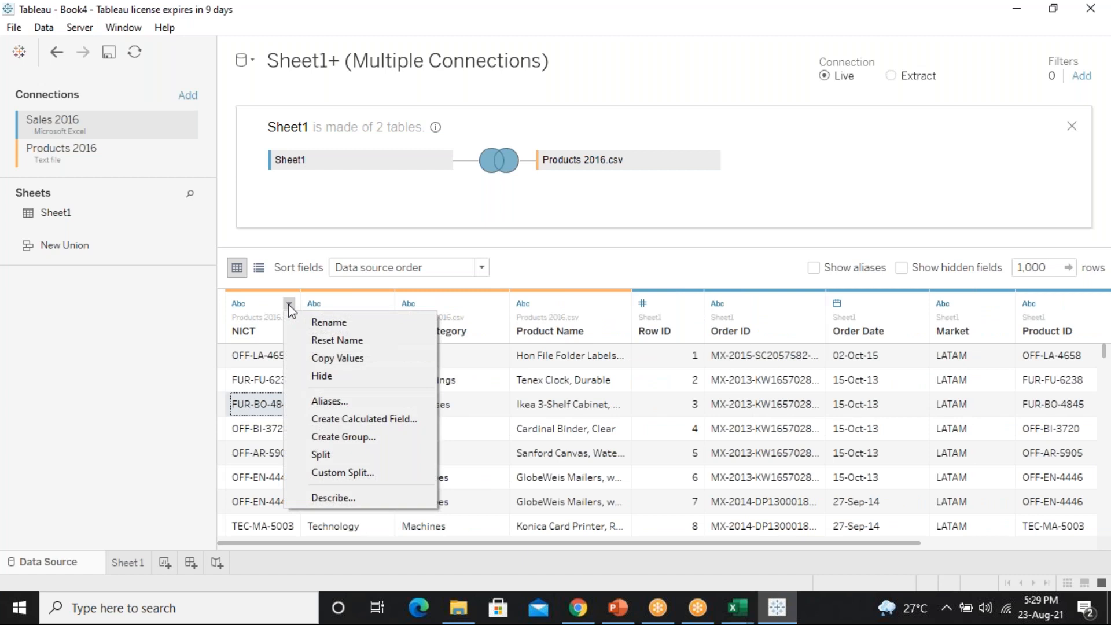
pyautogui.click(359, 341)
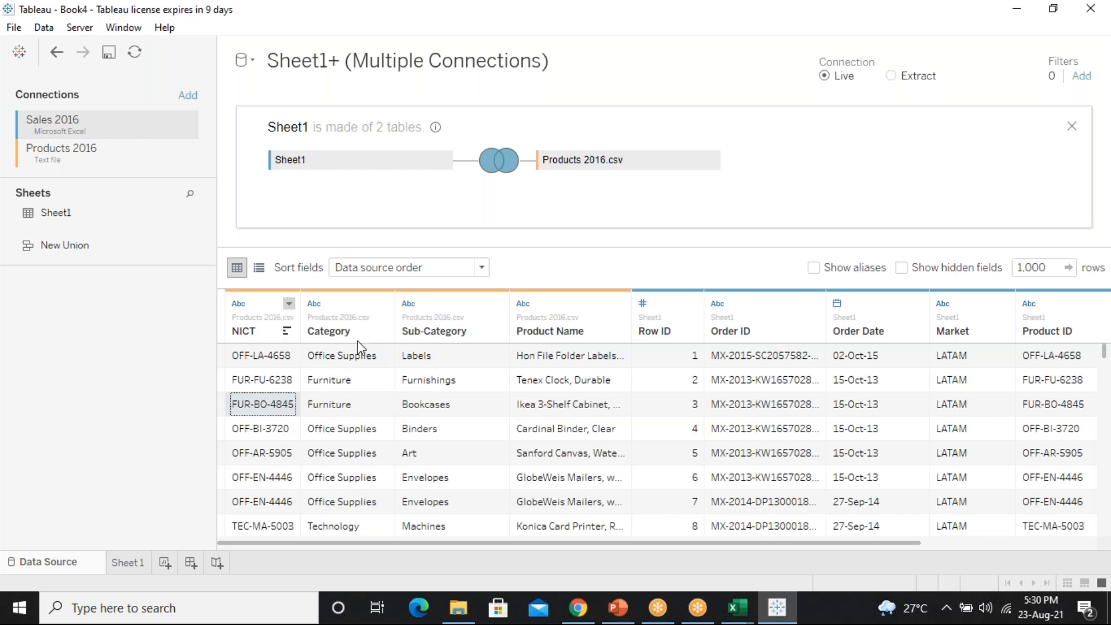
pyautogui.click(313, 340)
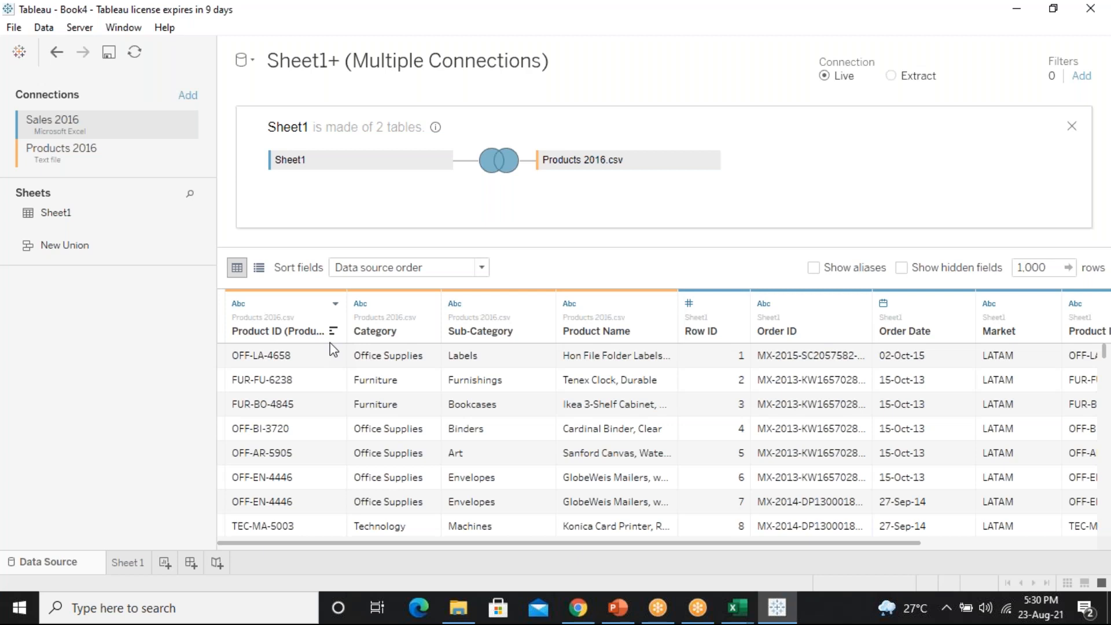
# Hide the Product ID, Category and Sub-Category fields
pyautogui.click(337, 304)
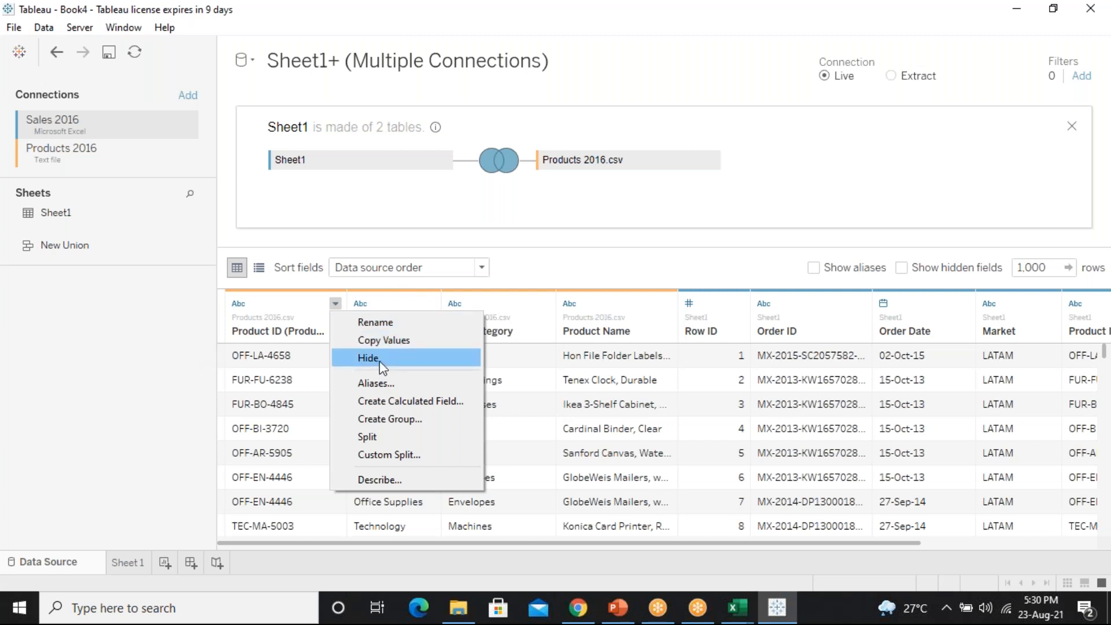
pyautogui.click(138, 415)
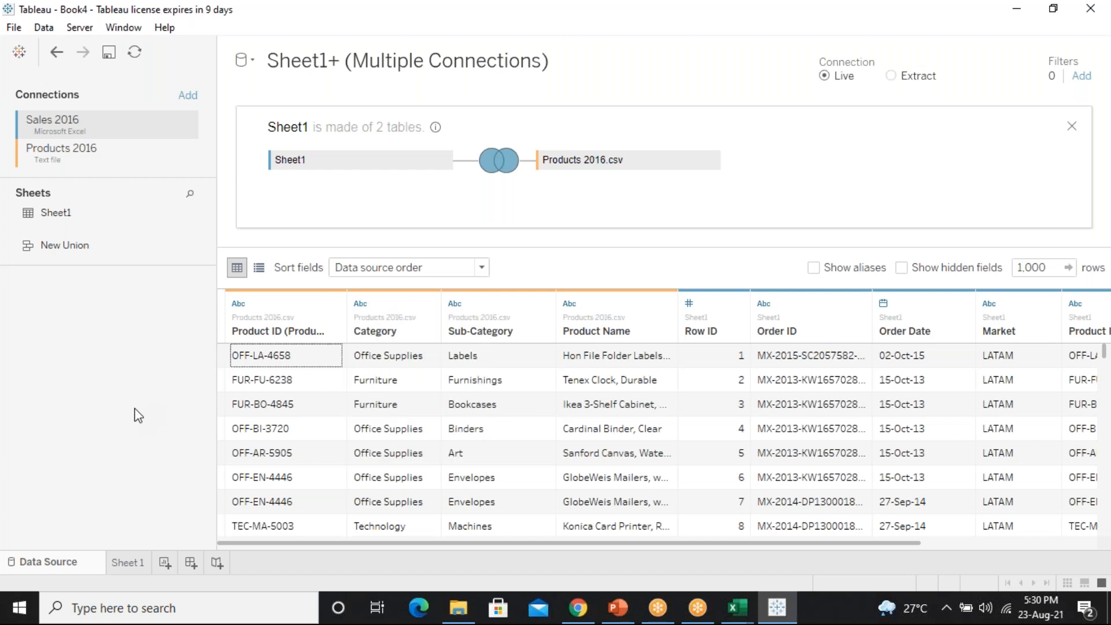
pyautogui.click(277, 305)
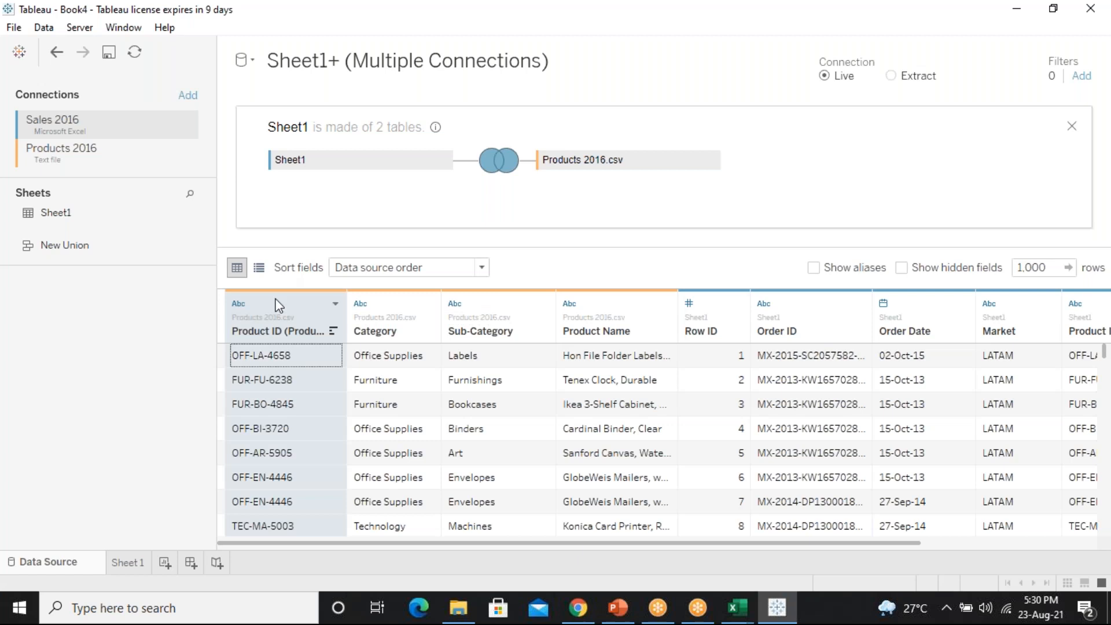
pyautogui.click(335, 305)
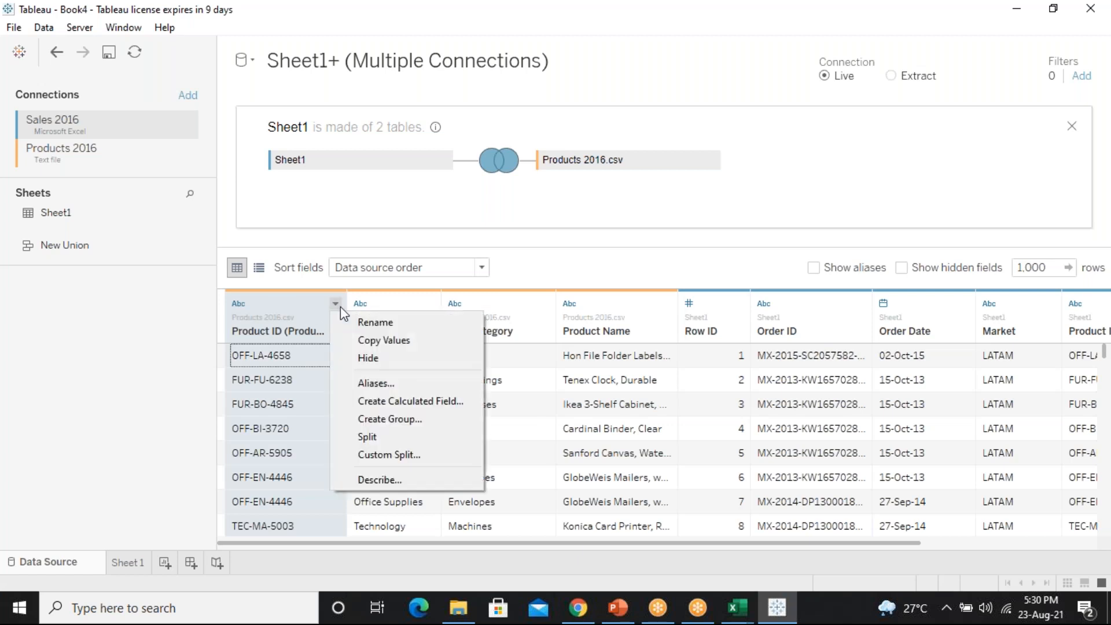
pyautogui.click(382, 359)
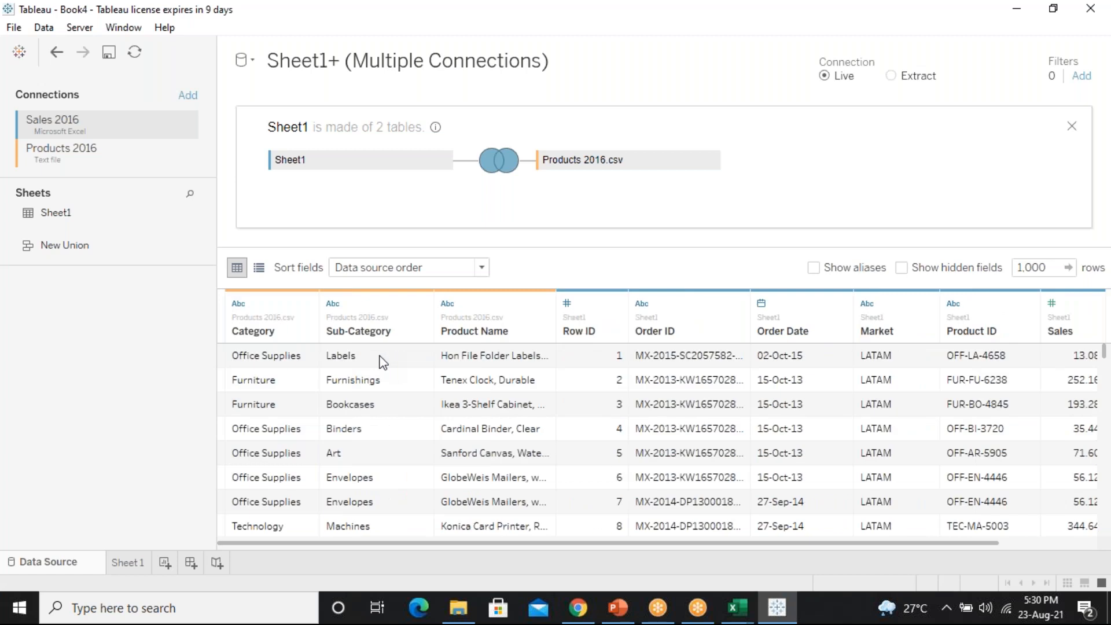
pyautogui.click(307, 305)
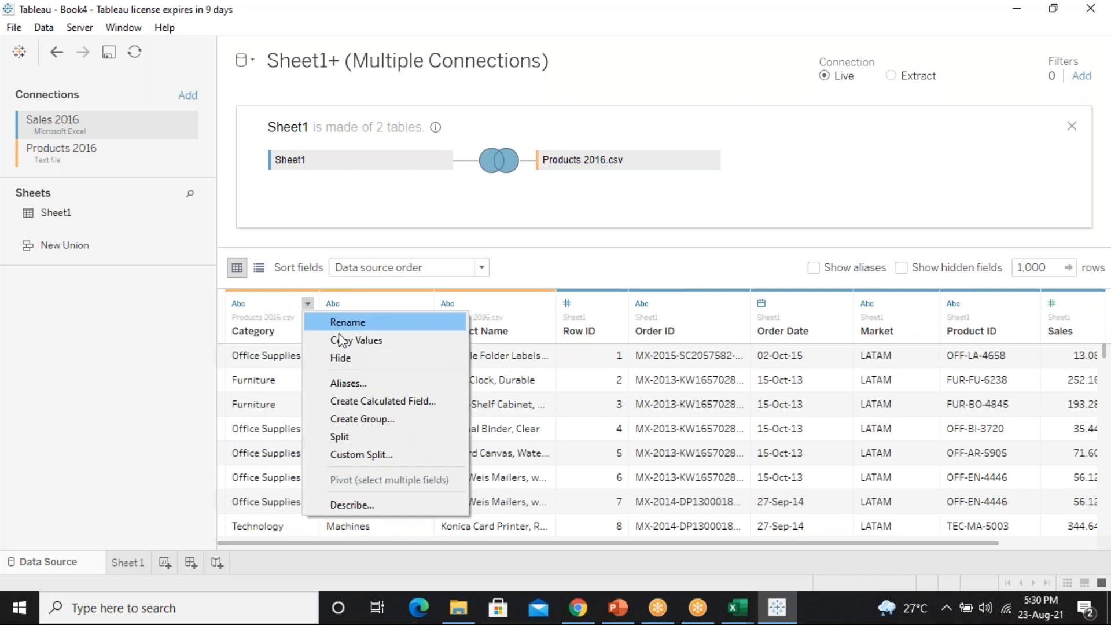
pyautogui.click(345, 358)
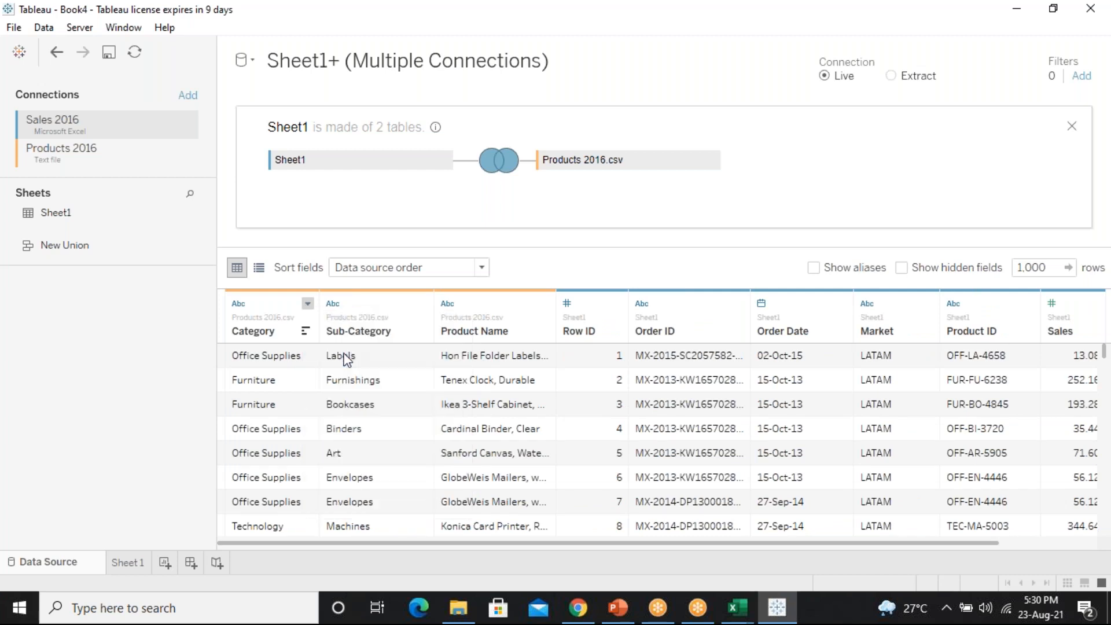
pyautogui.click(328, 304)
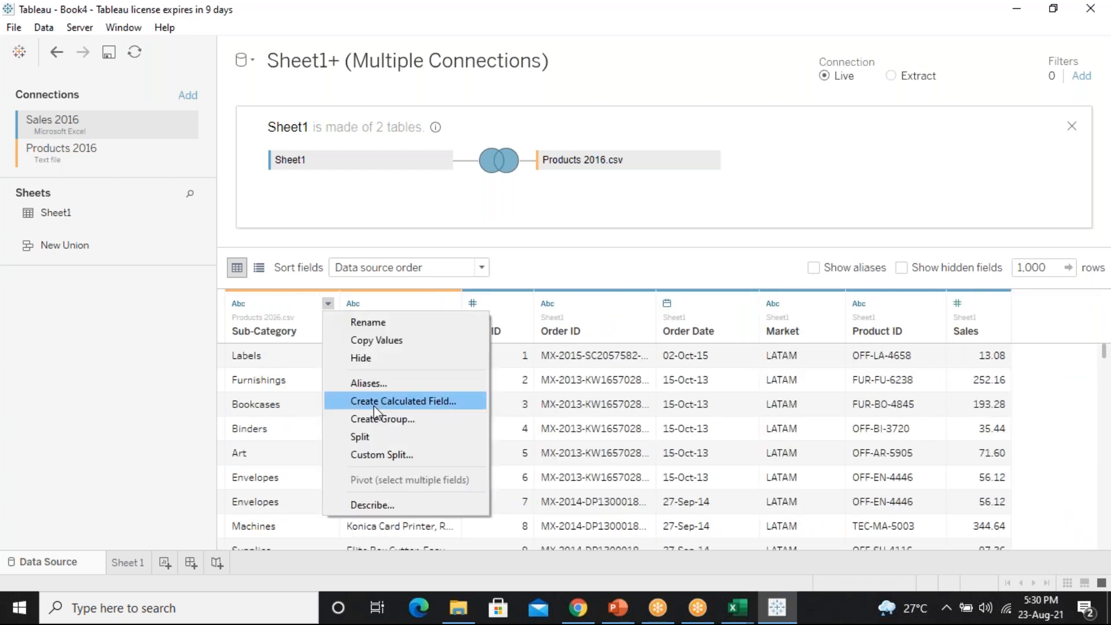
pyautogui.click(365, 359)
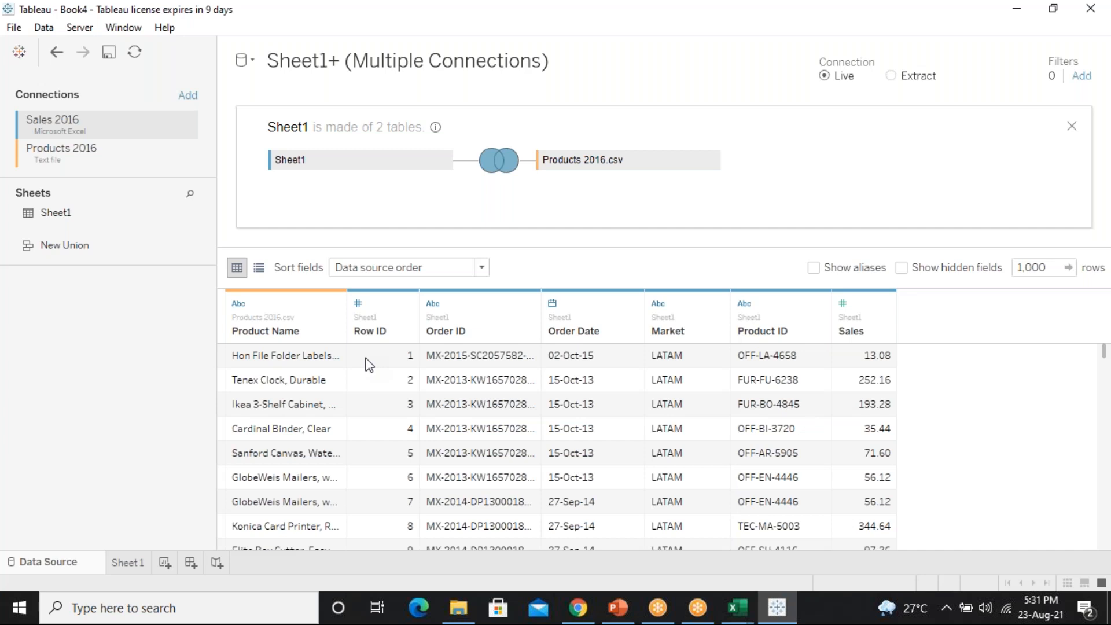
# Show hidden fields greyed out and sort the grid by Product ID descending
pyautogui.click(908, 272)
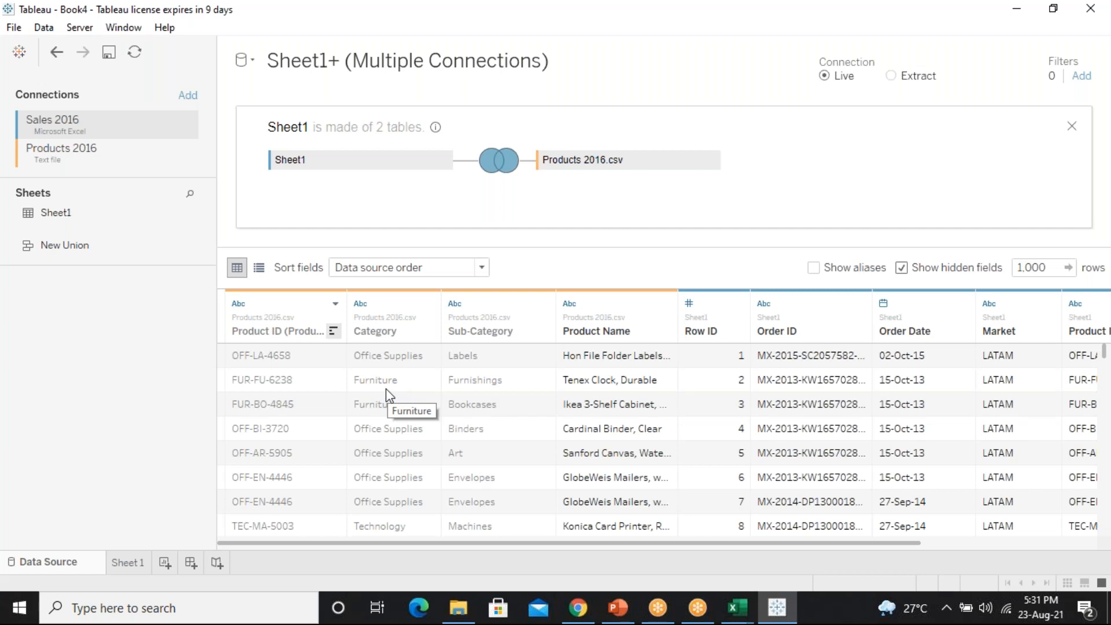
pyautogui.click(334, 331)
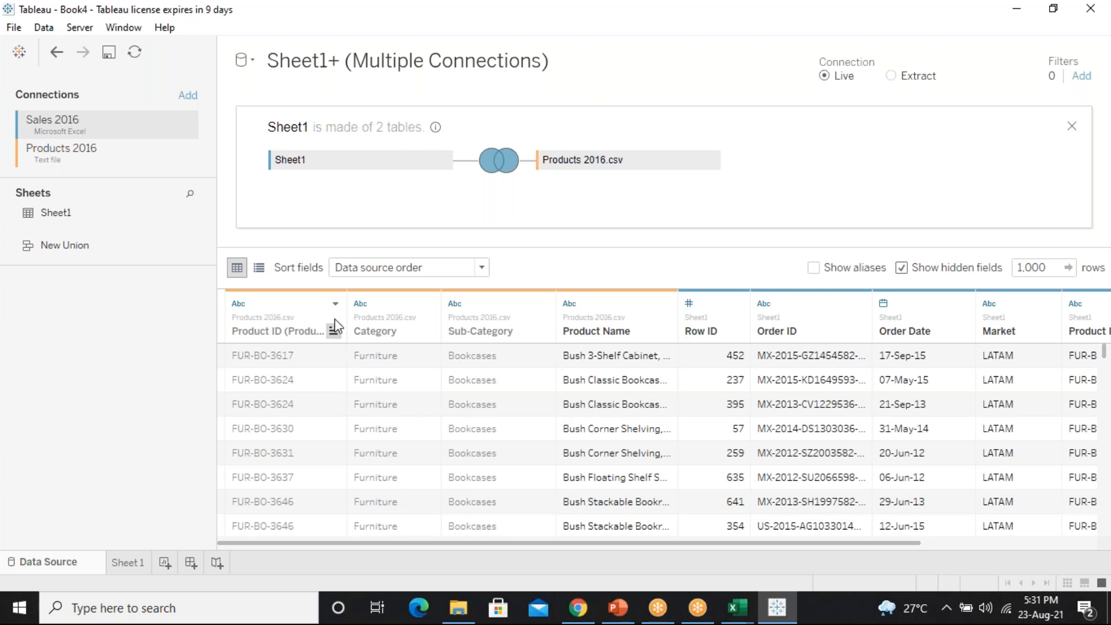
pyautogui.click(334, 330)
pyautogui.click(335, 303)
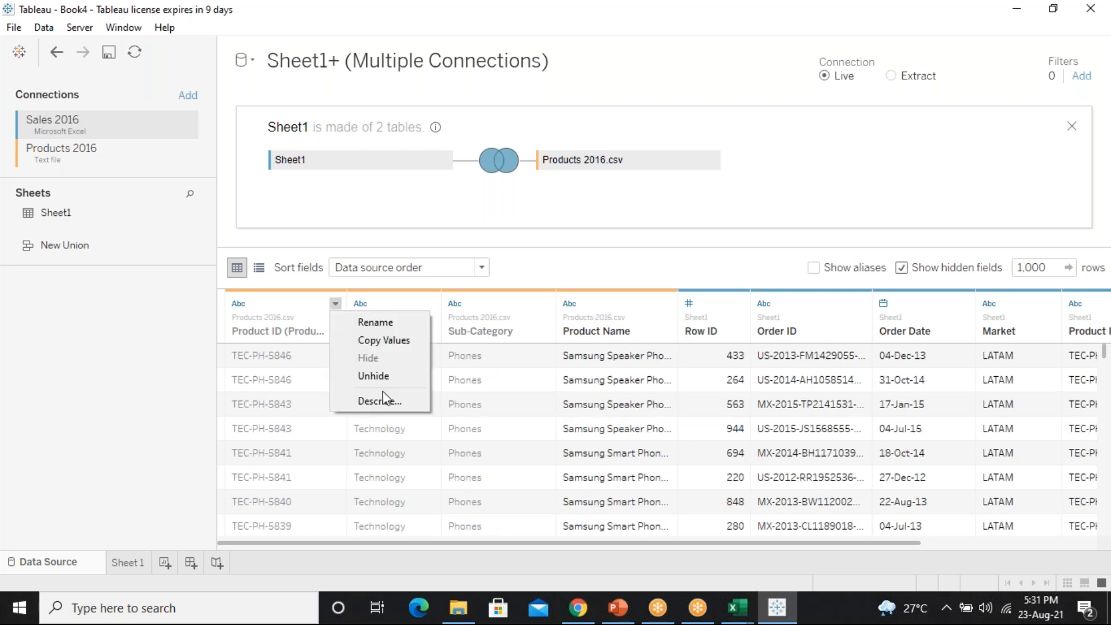
# Unhide the Product ID, Category and Sub-Category columns from their header menus
pyautogui.click(379, 376)
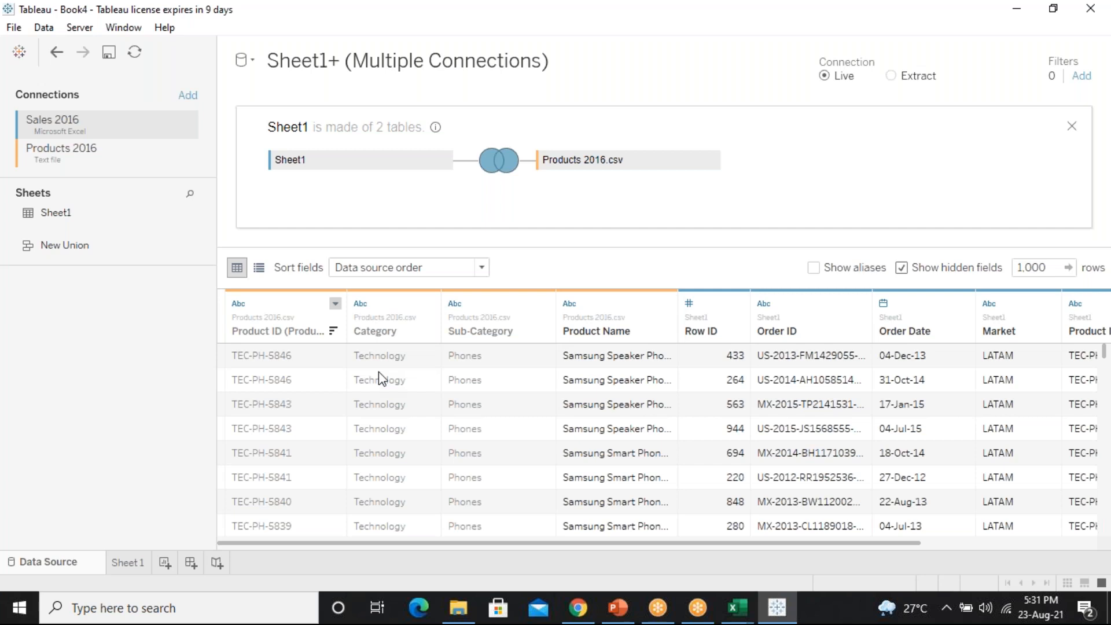
pyautogui.click(430, 303)
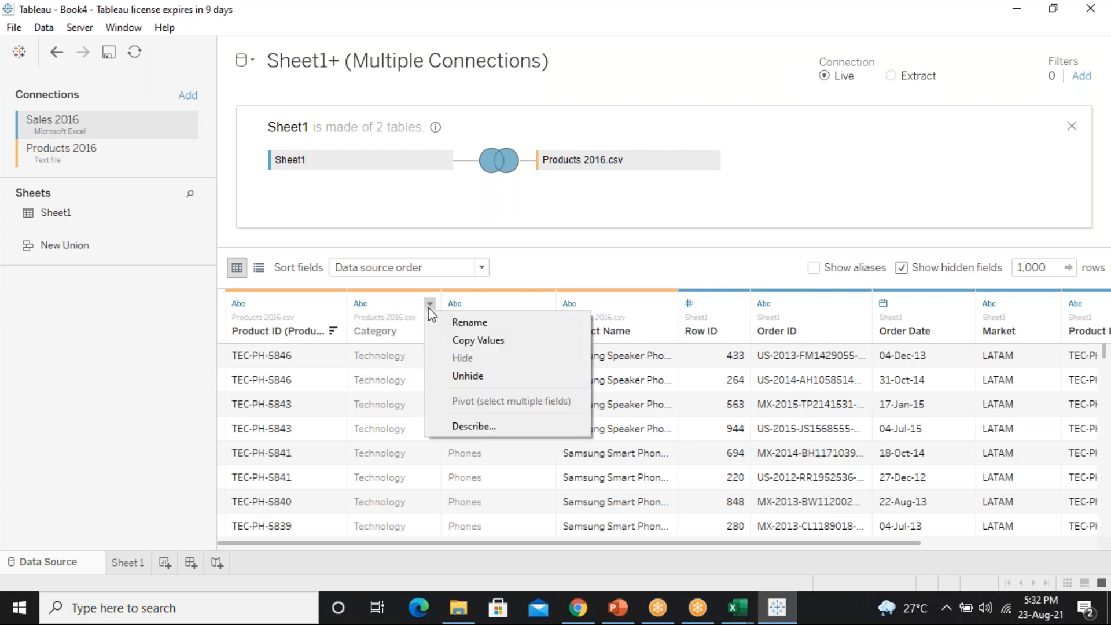
pyautogui.click(475, 378)
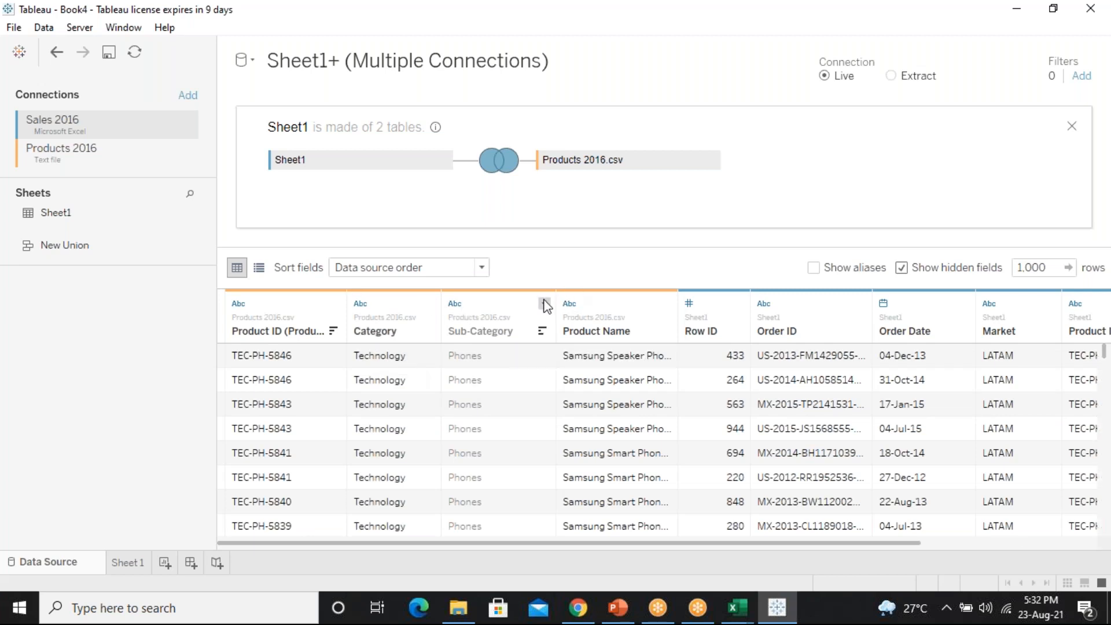
pyautogui.click(544, 304)
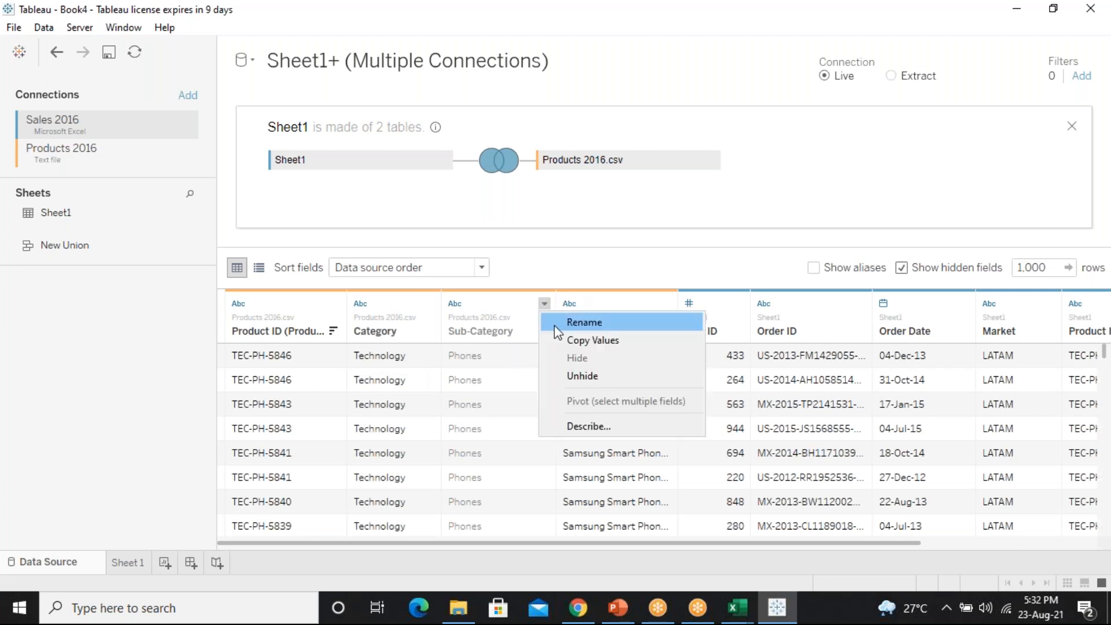
pyautogui.click(579, 377)
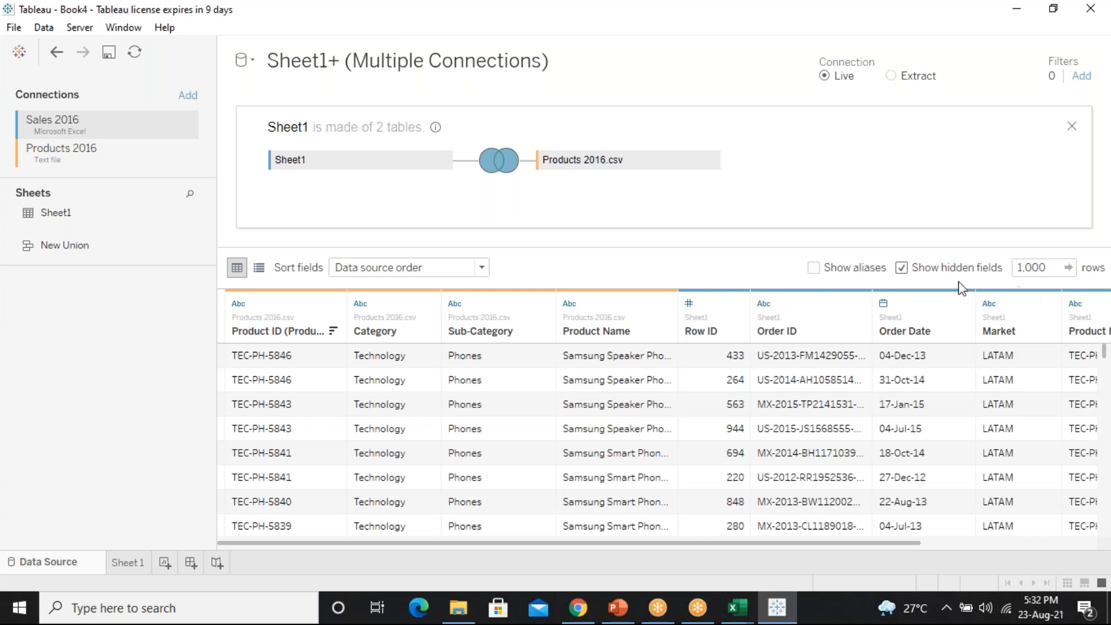
# Stop showing hidden fields and set the row preview to 20,000 rows
pyautogui.click(932, 270)
pyautogui.click(1052, 266)
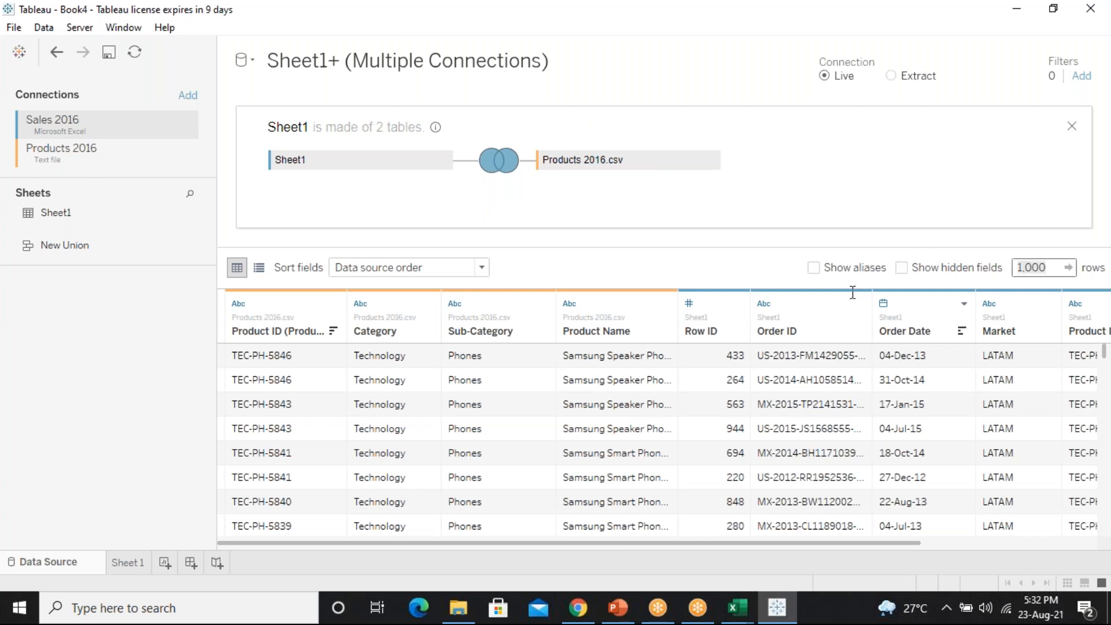
pyautogui.write('20000')
pyautogui.press('Return')
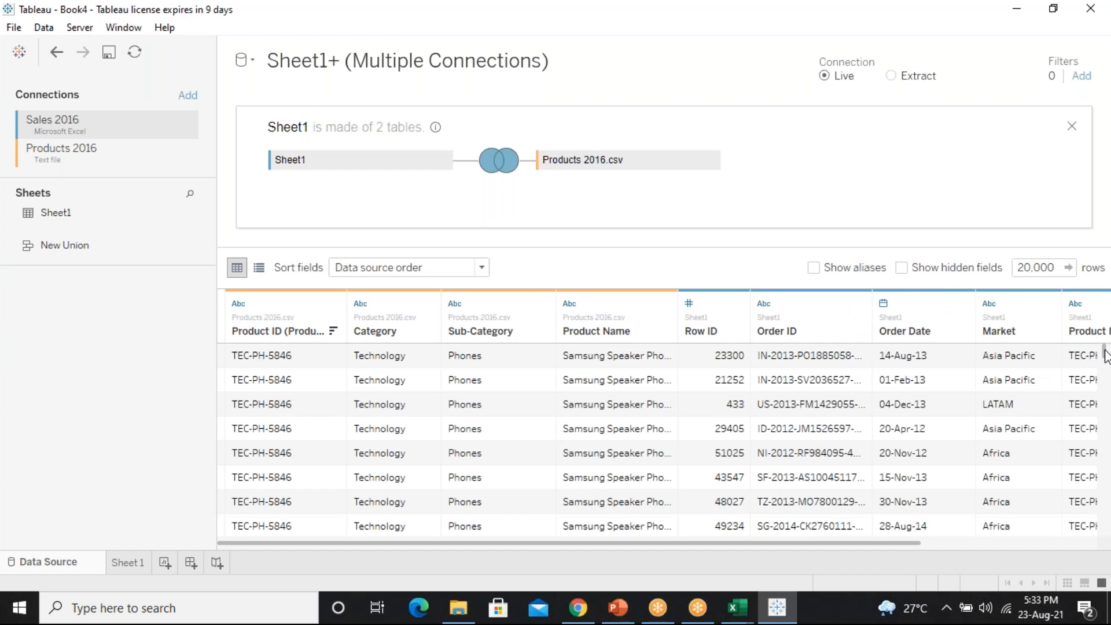
# Raise the row preview to 50,000 rows, then select and scroll the whole grid
pyautogui.moveTo(1105, 351)
pyautogui.mouseDown()
pyautogui.moveTo(1108, 547)
pyautogui.moveTo(1105, 352)
pyautogui.mouseUp()
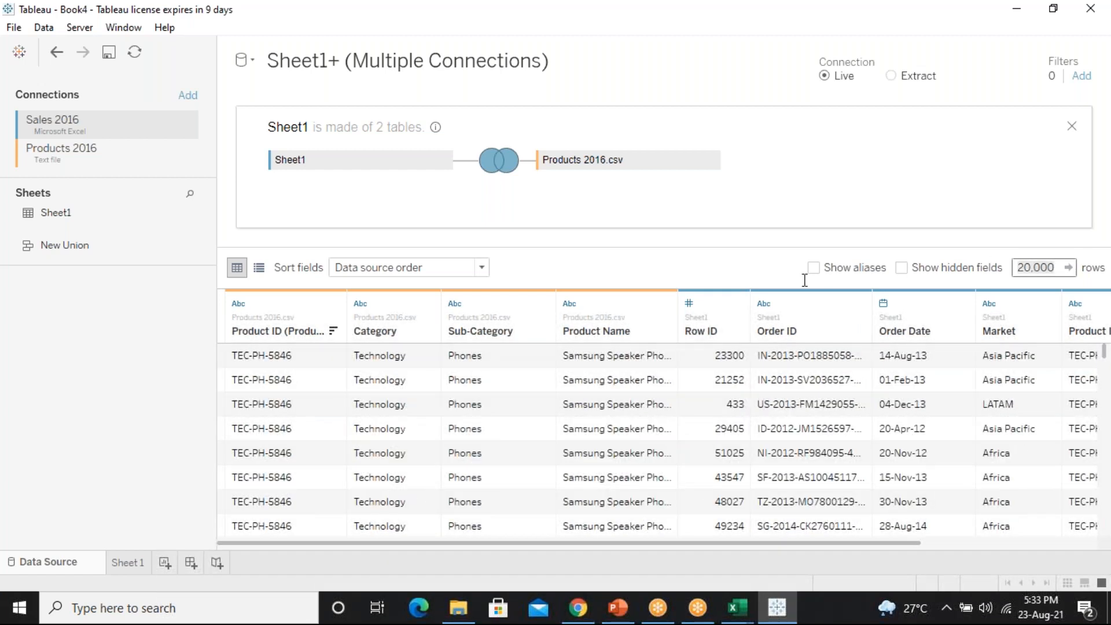
pyautogui.write('50000')
pyautogui.click(1069, 267)
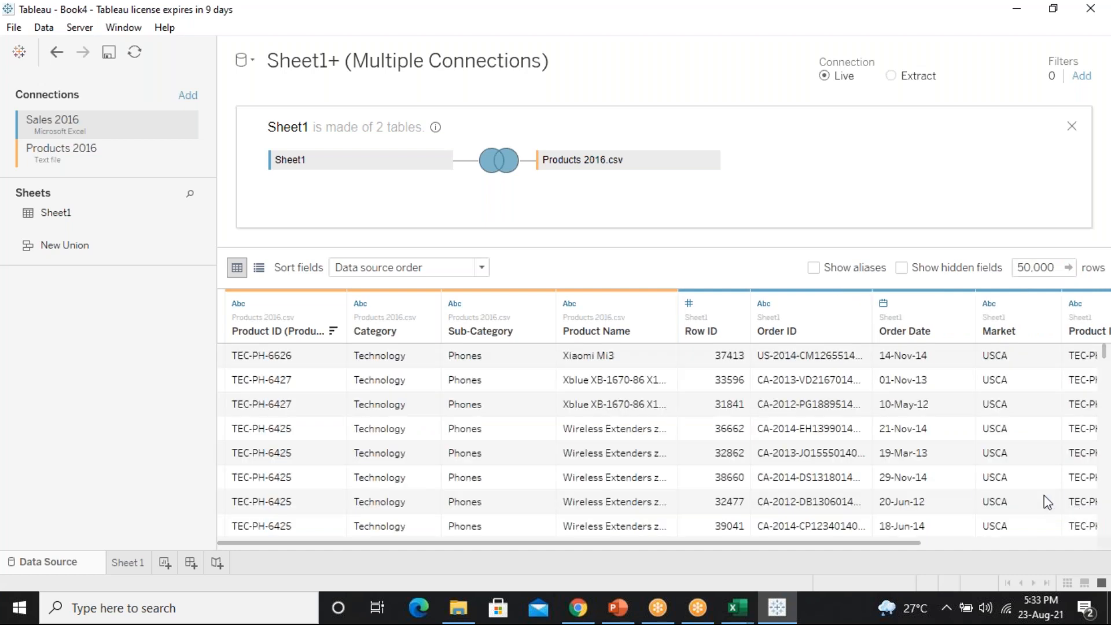
pyautogui.click(1048, 501)
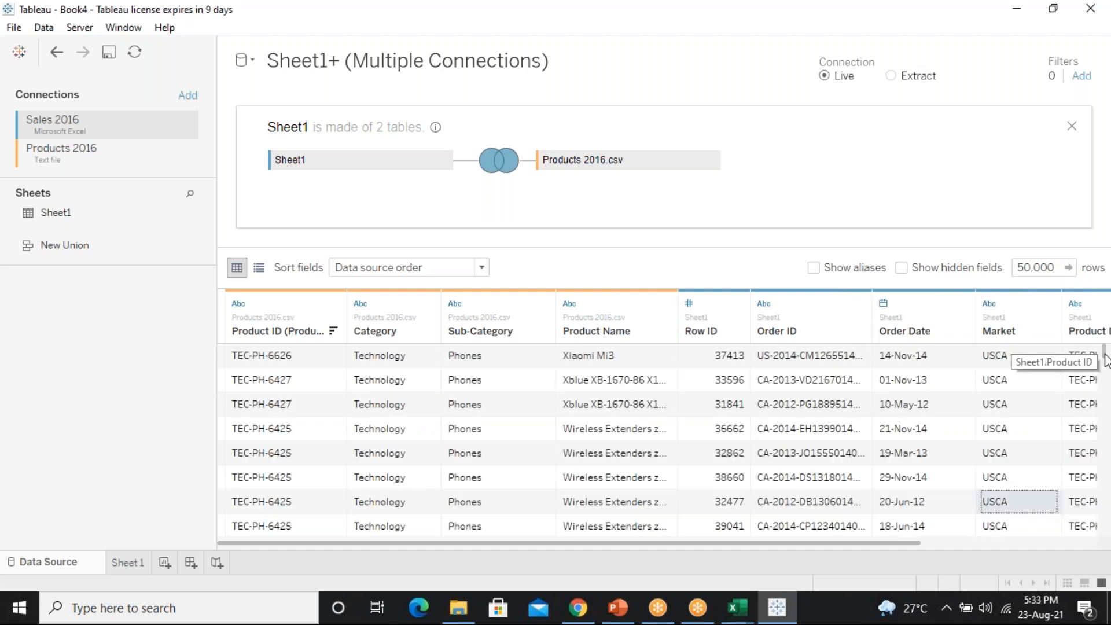
pyautogui.moveTo(1105, 355)
pyautogui.mouseDown()
pyautogui.moveTo(1106, 363)
pyautogui.moveTo(1104, 344)
pyautogui.mouseUp()
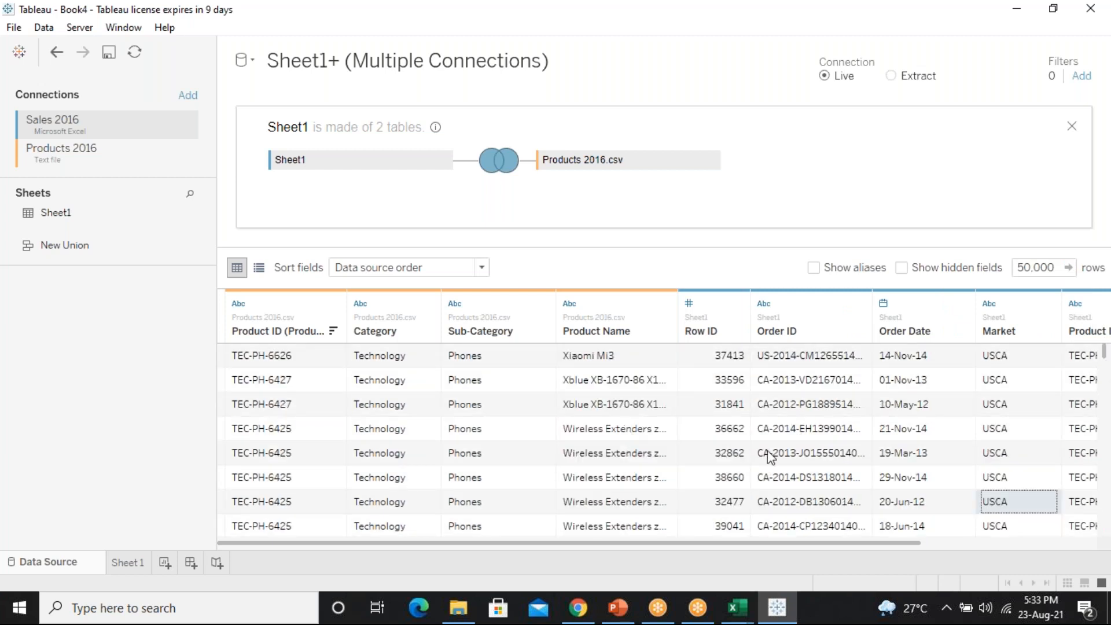
pyautogui.hotkey('ctrl', 'a')
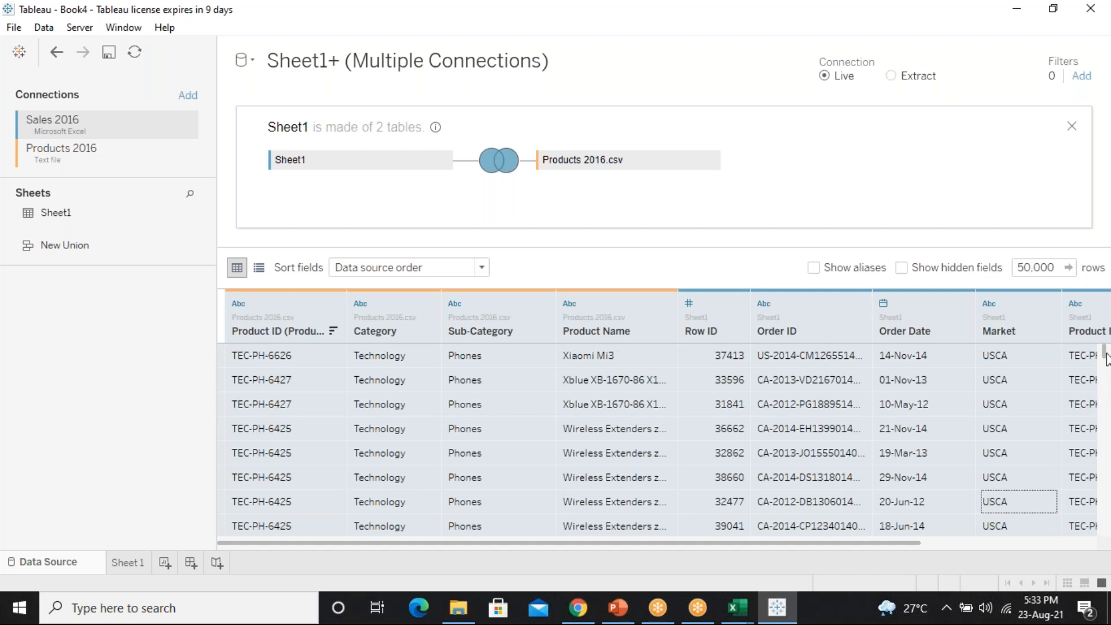
pyautogui.moveTo(1105, 346); pyautogui.dragTo(1103, 349)
pyautogui.moveTo(1107, 388); pyautogui.dragTo(1107, 466)
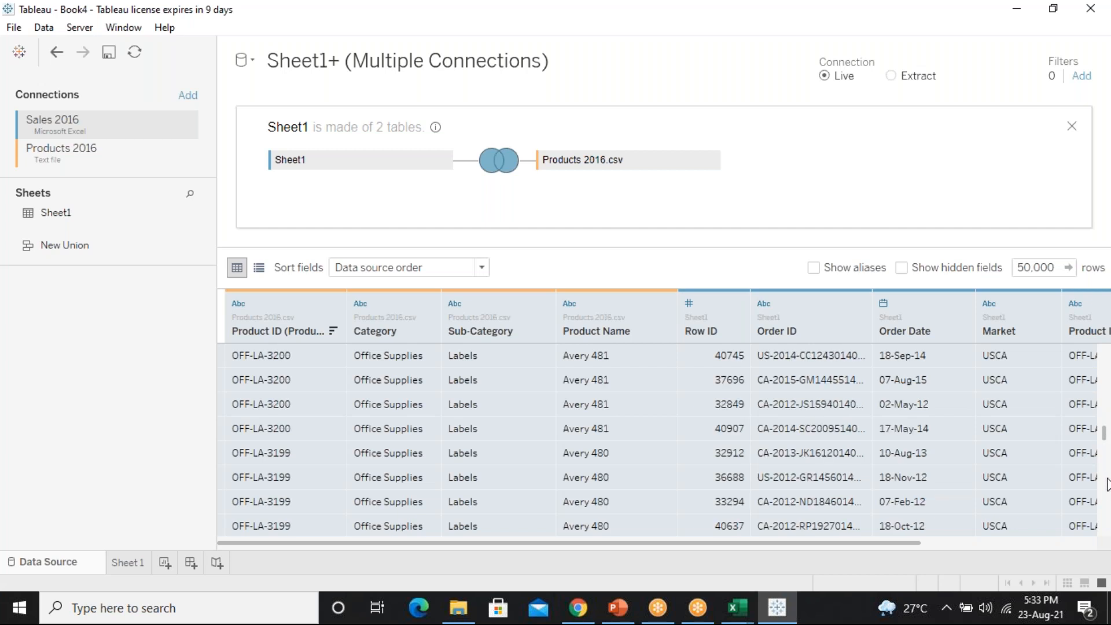
pyautogui.click(1055, 266)
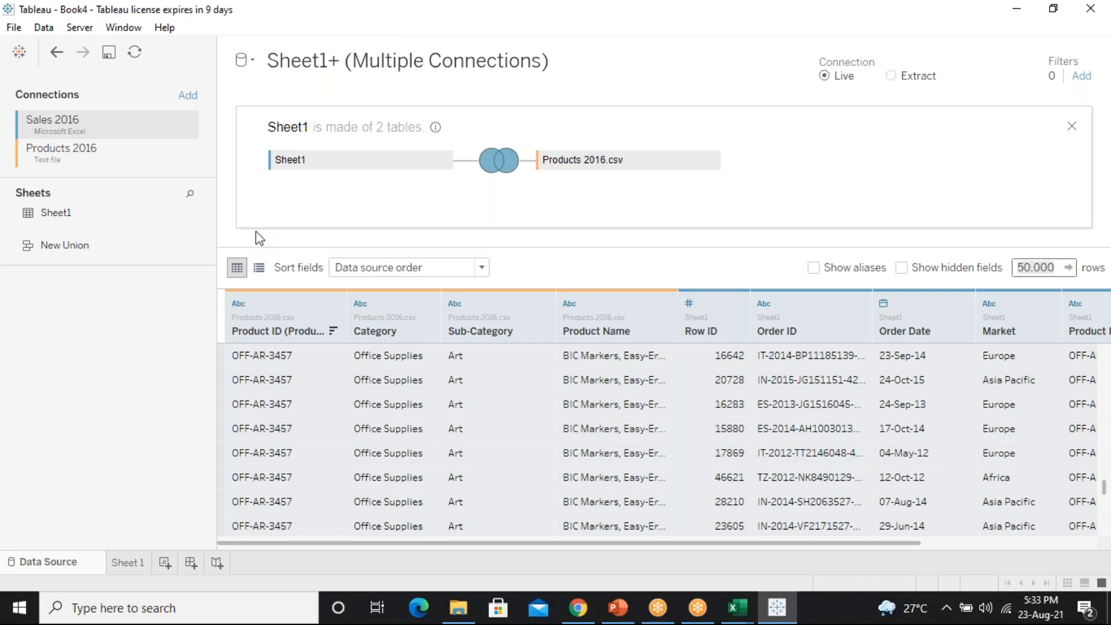
# Review the field list with its source tables, then return to the 1,000-row data grid
pyautogui.click(259, 268)
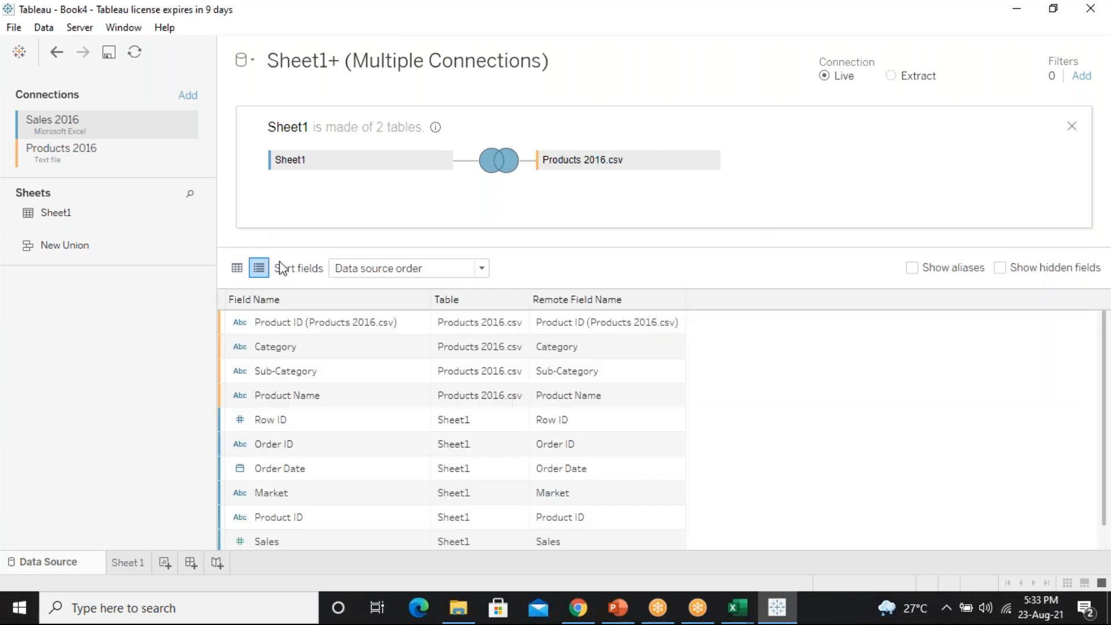
pyautogui.click(237, 267)
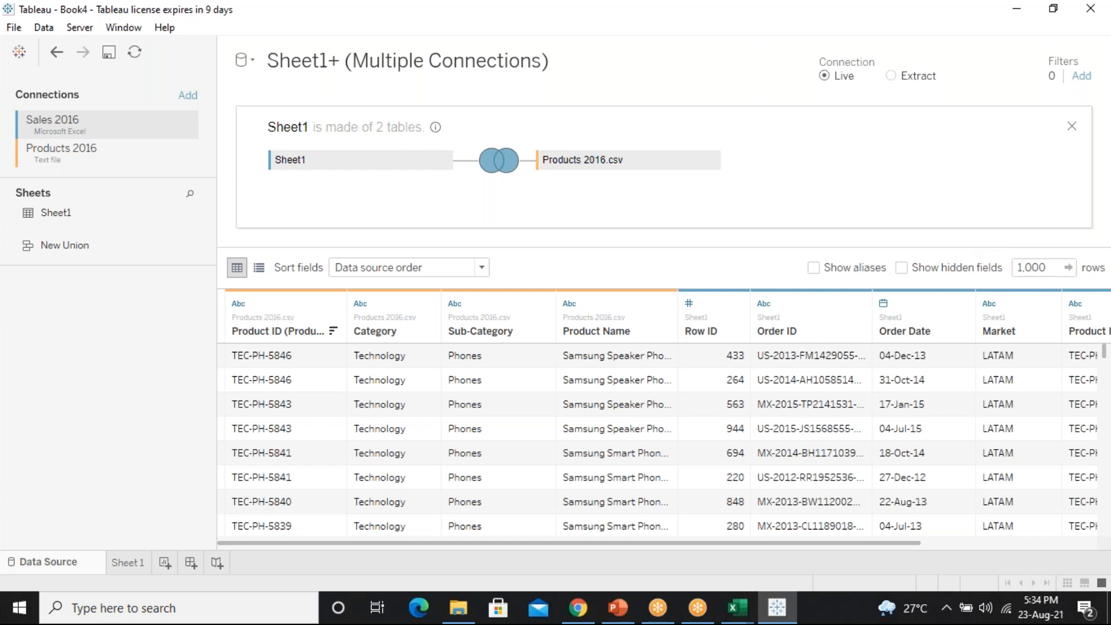
pyautogui.scroll(-4, 1102, 354)
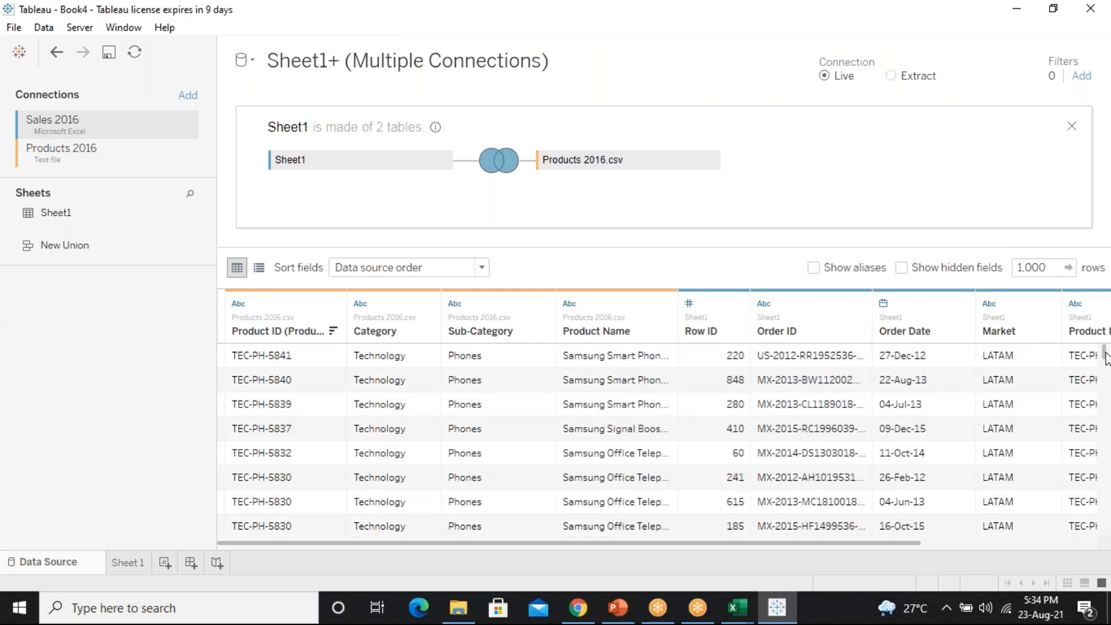
pyautogui.scroll(4, 1099, 353)
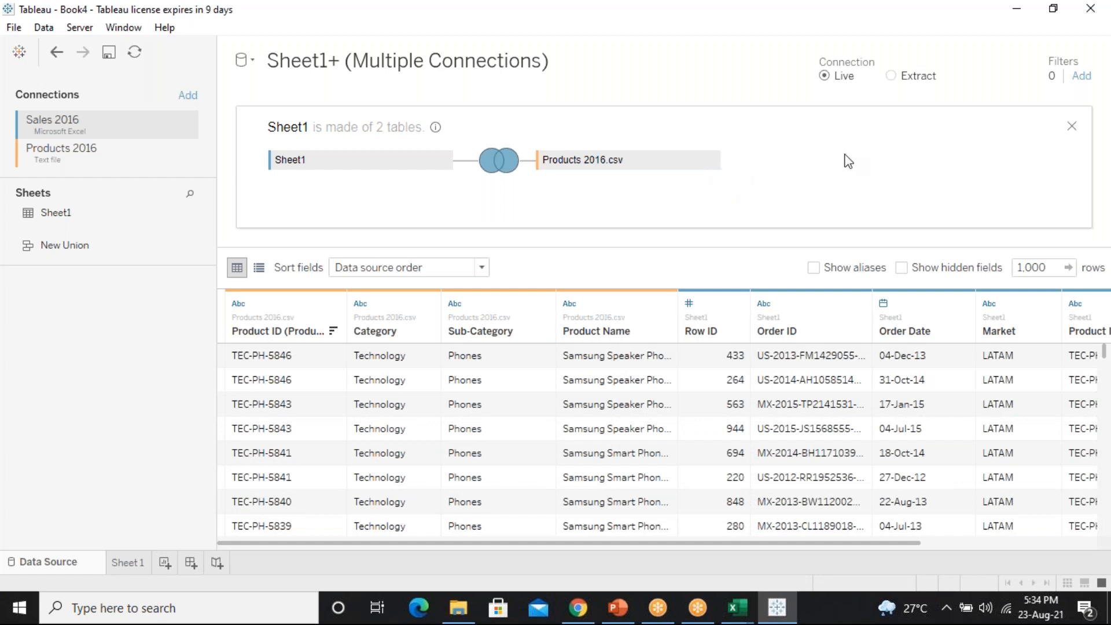
# Remove the joined Sheet1 table and re-add Sheet1 alone from the Sheets list
pyautogui.click(1073, 127)
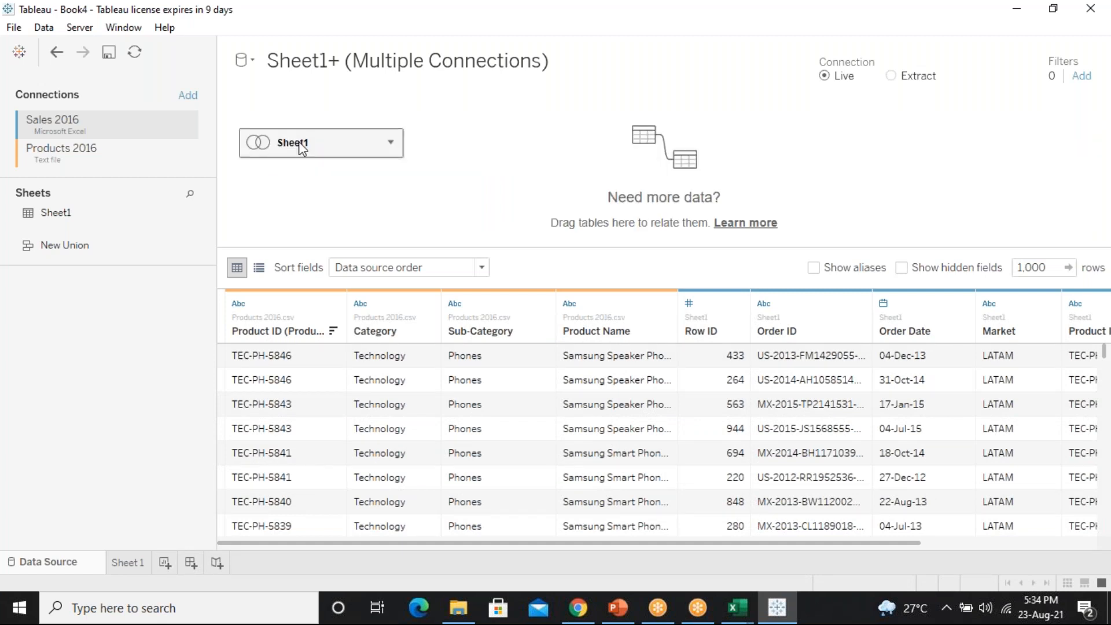
pyautogui.click(391, 142)
pyautogui.click(434, 175)
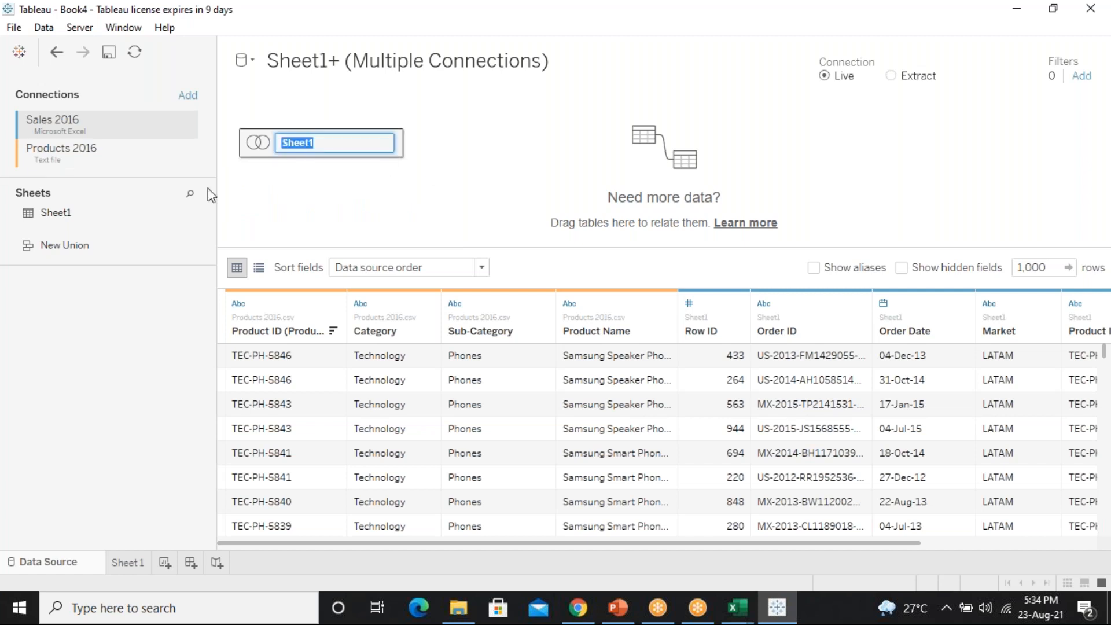
pyautogui.click(415, 169)
pyautogui.click(391, 144)
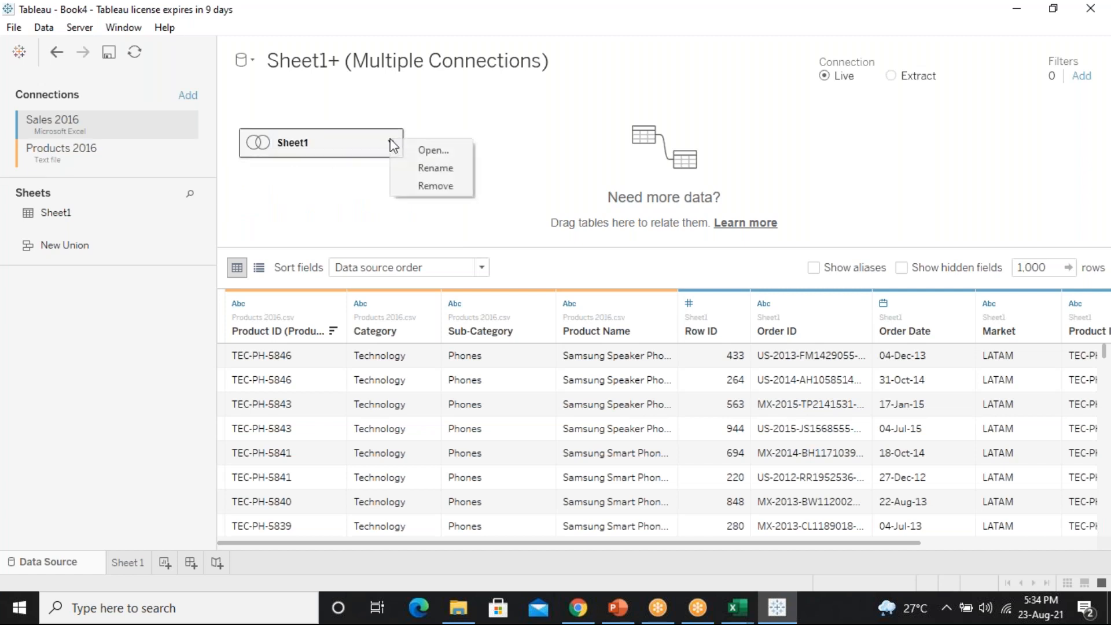
pyautogui.click(429, 187)
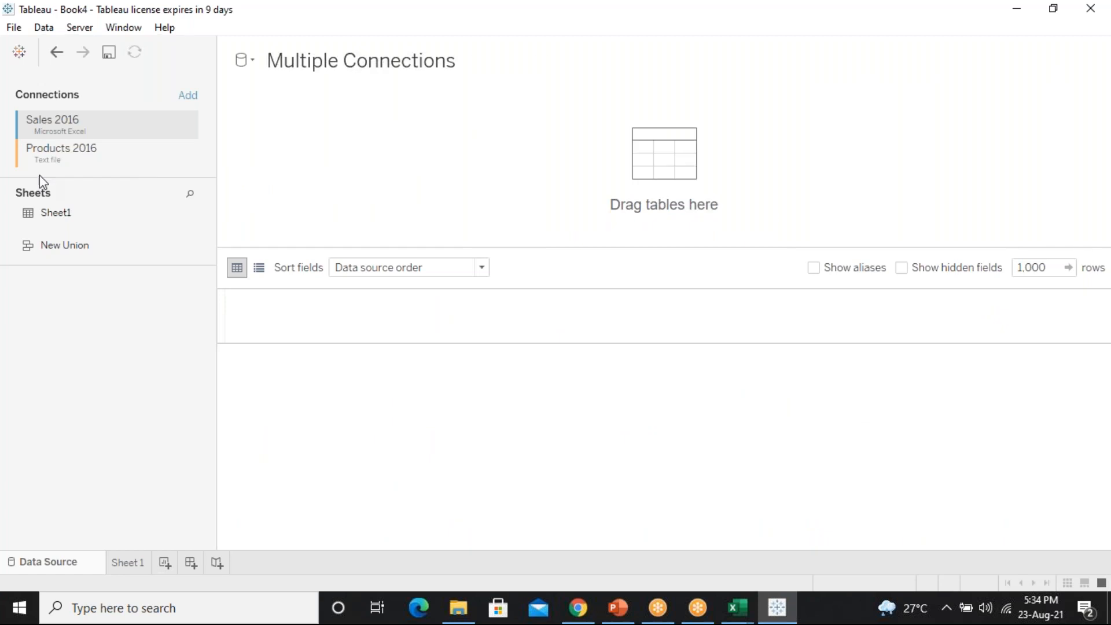
pyautogui.doubleClick(72, 133)
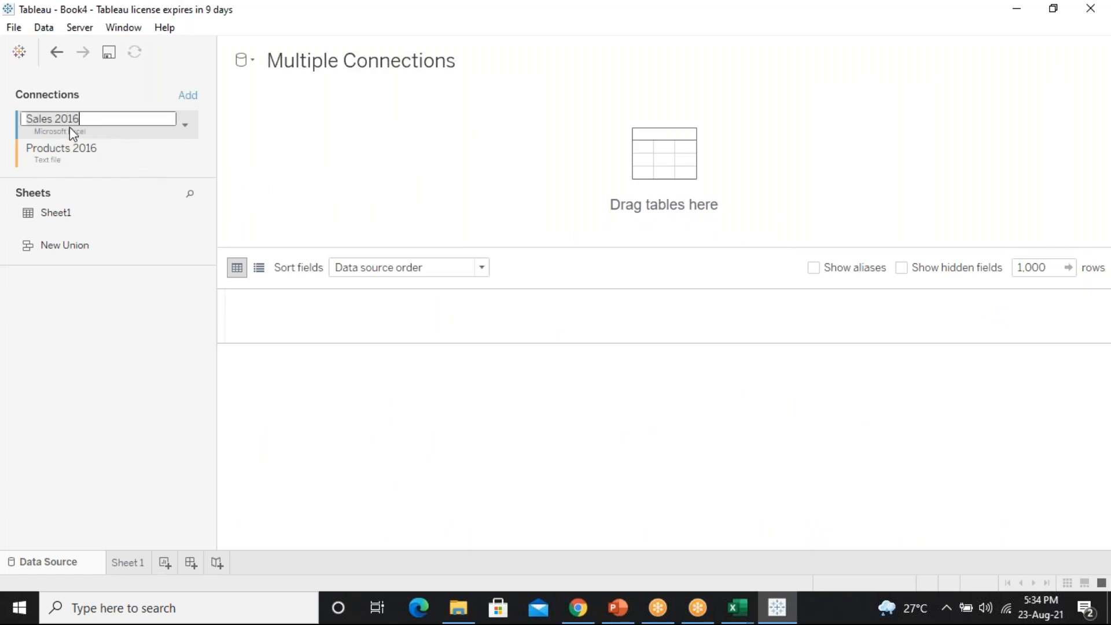
pyautogui.press('Return')
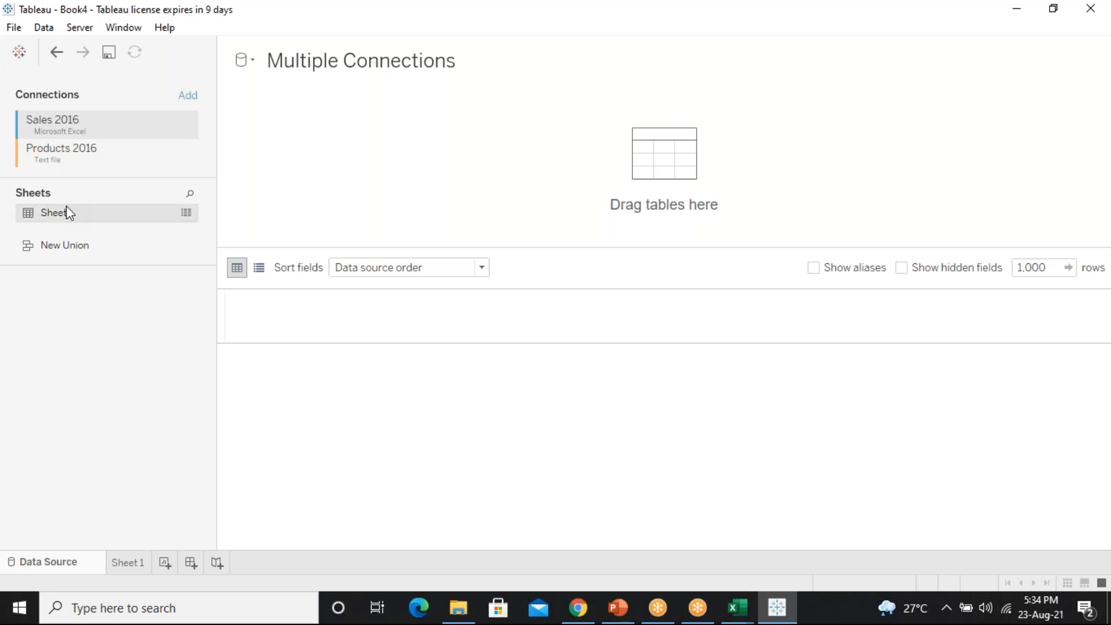
pyautogui.doubleClick(97, 212)
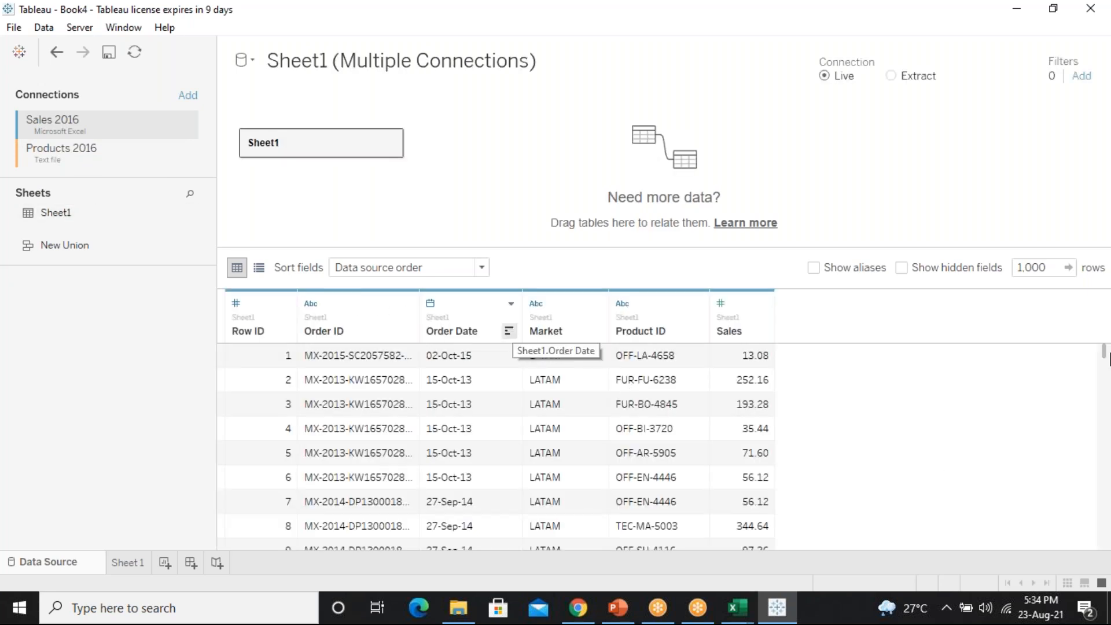
# Set the Sheet1 preview row limit to 500, then reduce it to 100
pyautogui.moveTo(1104, 359); pyautogui.dragTo(1077, 370)
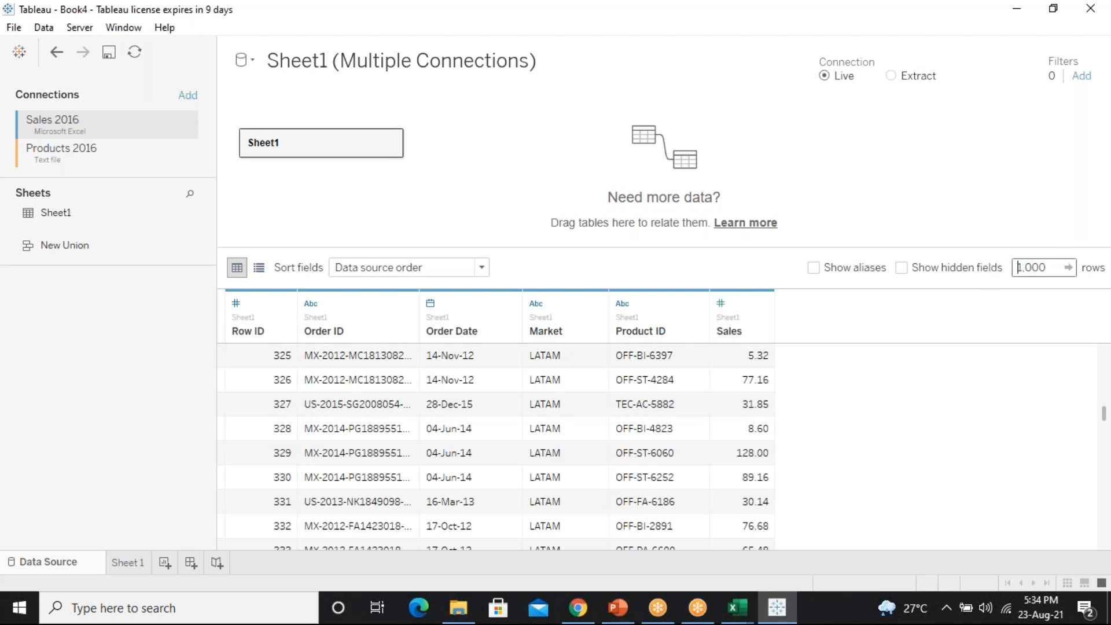
pyautogui.moveTo(1047, 269); pyautogui.dragTo(985, 269)
pyautogui.write('500')
pyautogui.press('Return')
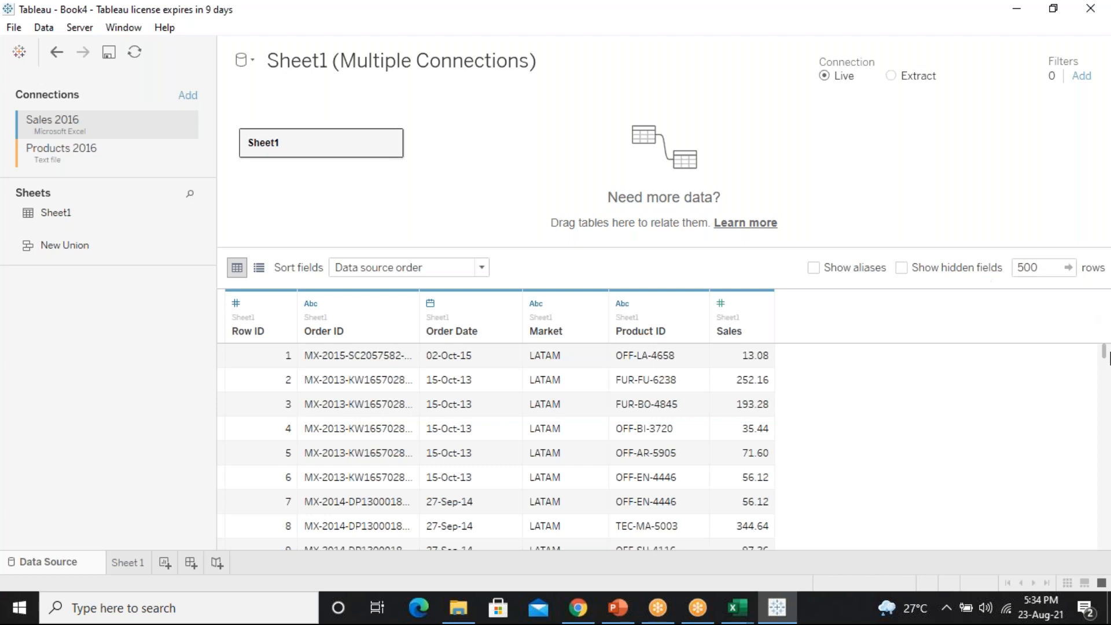
pyautogui.moveTo(1105, 356)
pyautogui.mouseDown()
pyautogui.moveTo(1107, 544)
pyautogui.moveTo(1103, 350)
pyautogui.mouseUp()
pyautogui.click(1044, 272)
pyautogui.click(1028, 267)
pyautogui.press('BackSpace')
pyautogui.write('1')
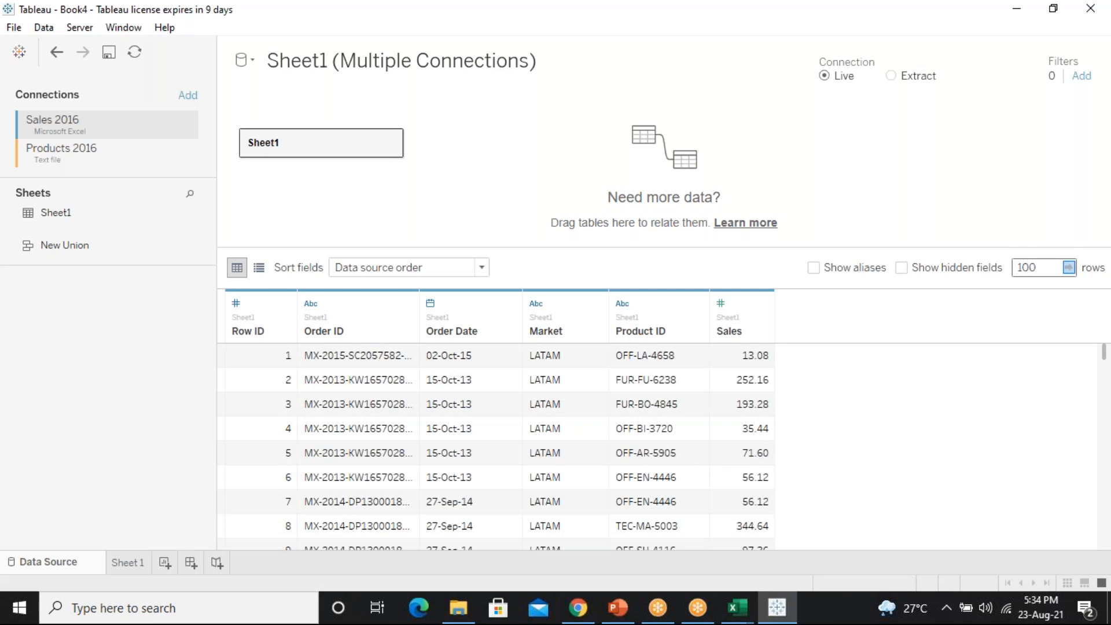
pyautogui.press('Return')
# Raise the row limit to 20,000, then 500,000 so all 51,290 rows load
pyautogui.click(1020, 266)
pyautogui.press('Delete')
pyautogui.press('Delete')
pyautogui.press('BackSpace')
pyautogui.write('20000')
pyautogui.press('Return')
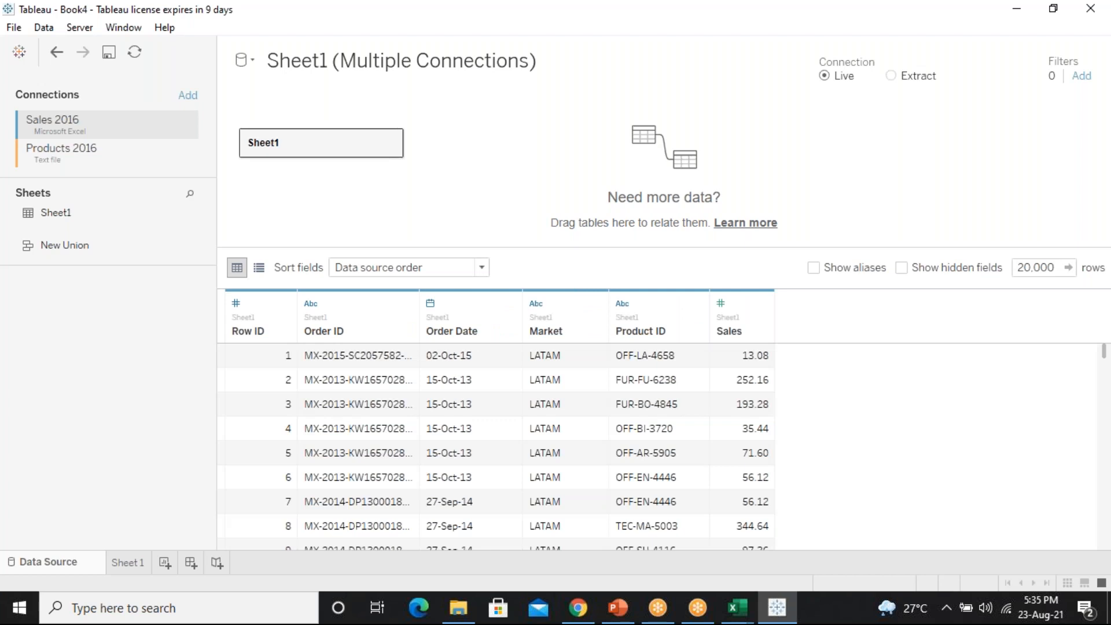
pyautogui.click(1034, 268)
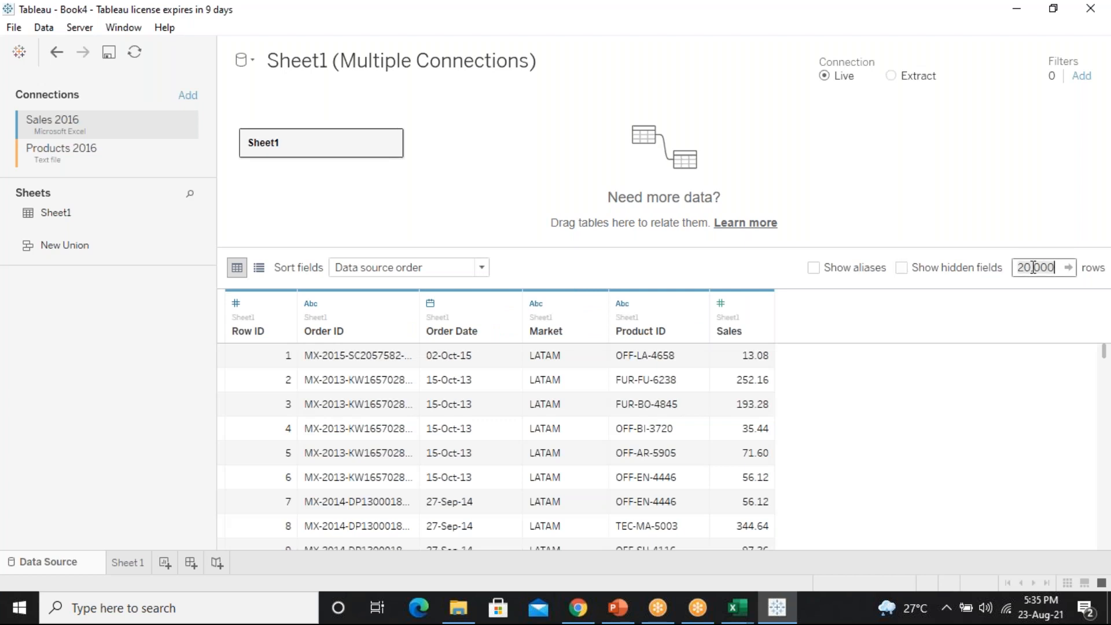
pyautogui.write('500000')
pyautogui.press('Return')
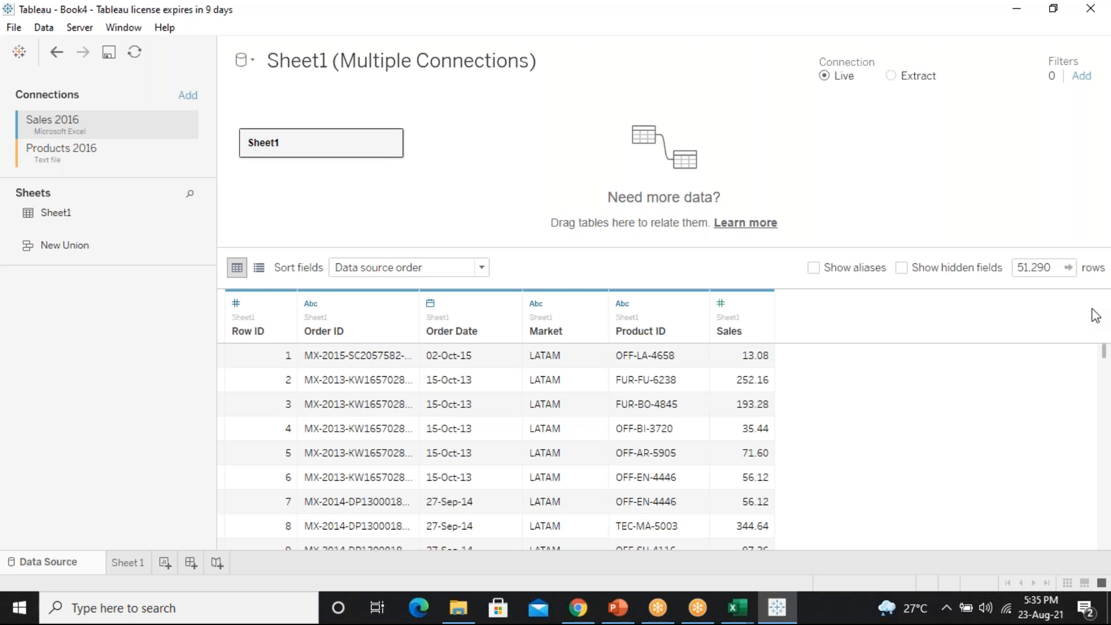
pyautogui.moveTo(1105, 358); pyautogui.dragTo(1095, 490)
pyautogui.moveTo(1018, 269); pyautogui.dragTo(974, 285)
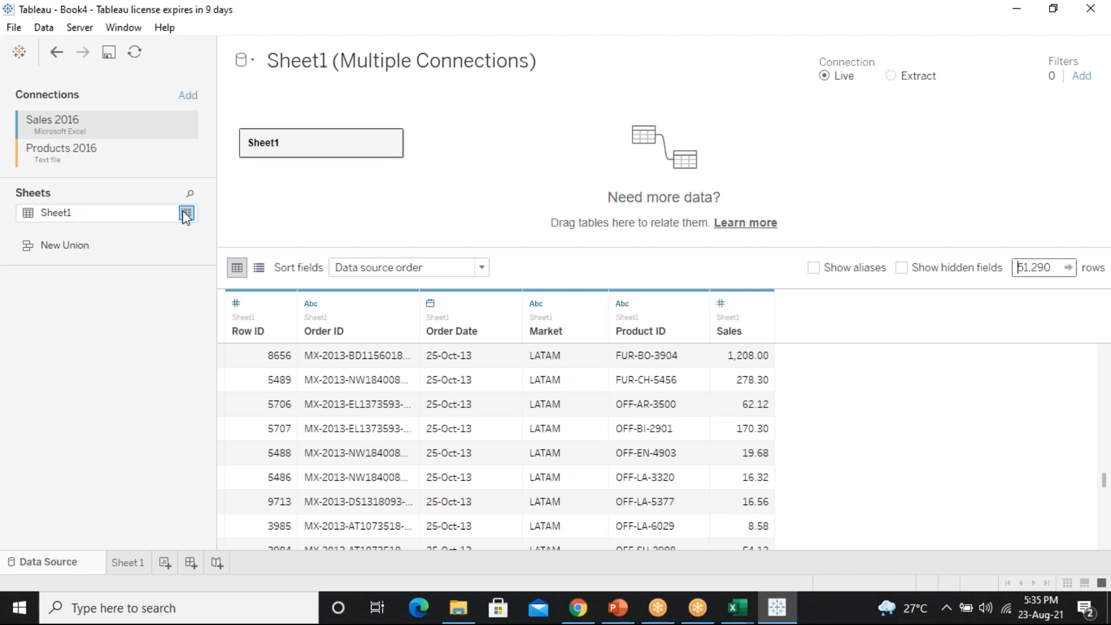
pyautogui.click(185, 213)
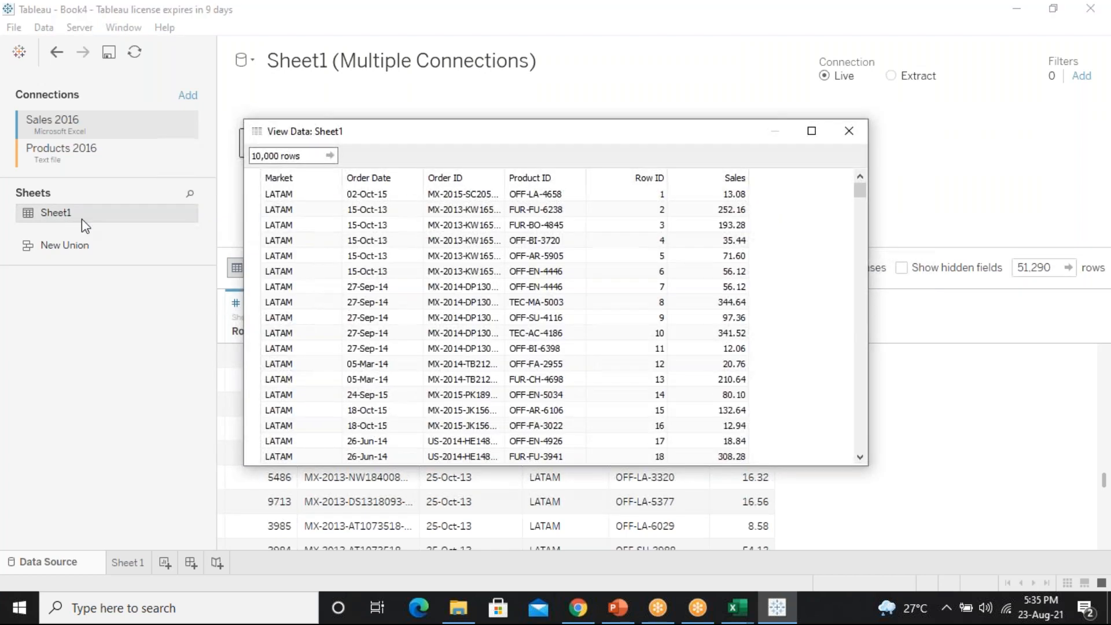
# Change the viewer's row count from 10,000 to 500, then 5, and select rows 2 to 5
pyautogui.click(305, 156)
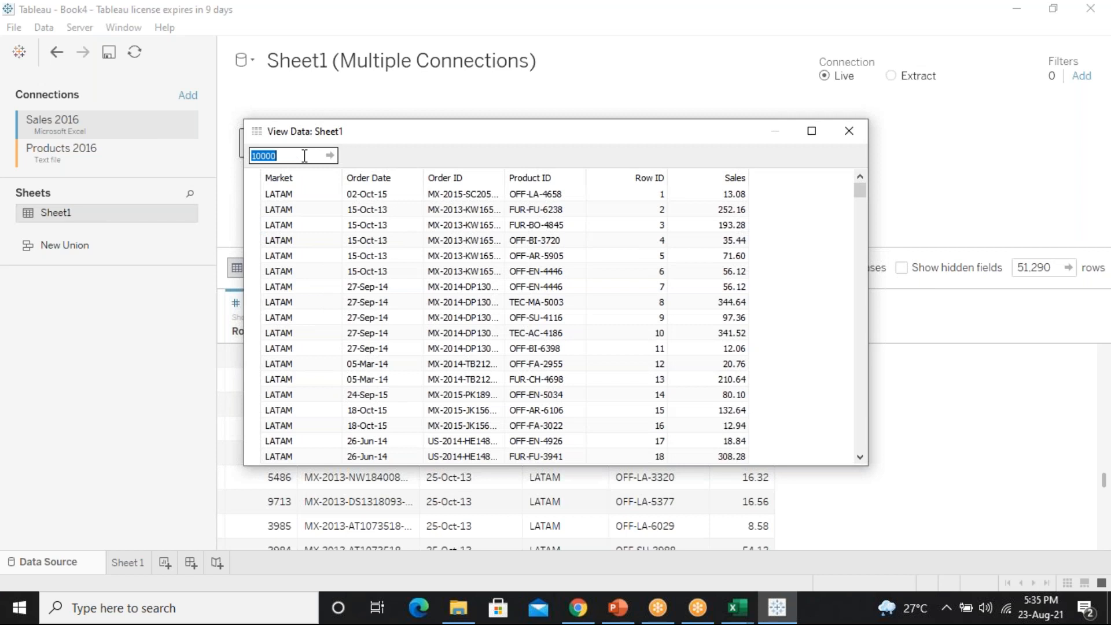
pyautogui.write('500')
pyautogui.press('Return')
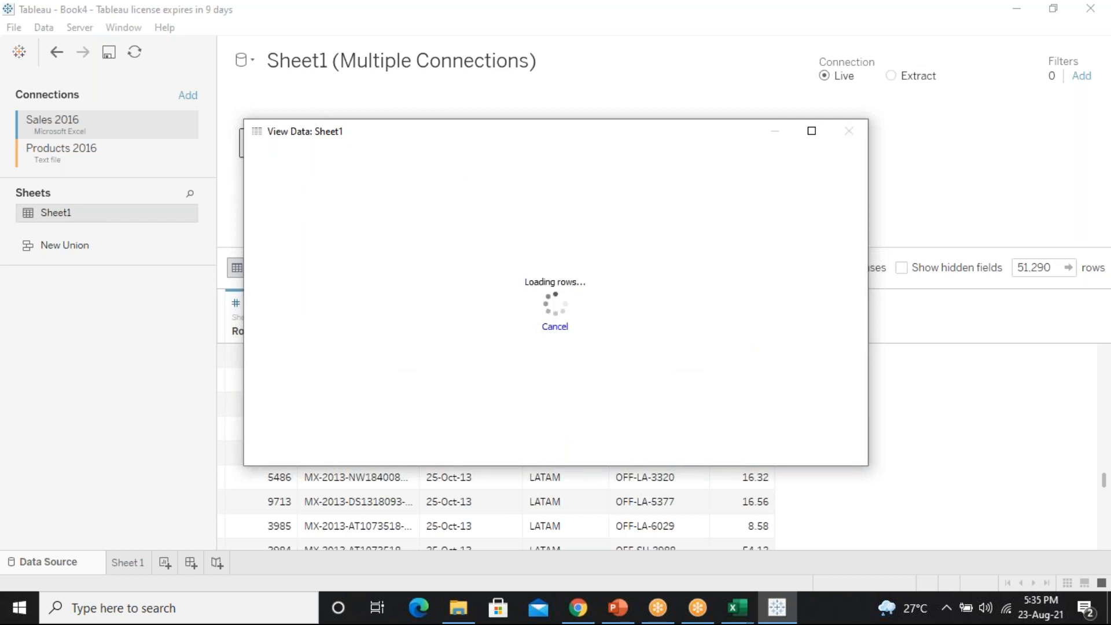
pyautogui.click(304, 155)
pyautogui.click(304, 156)
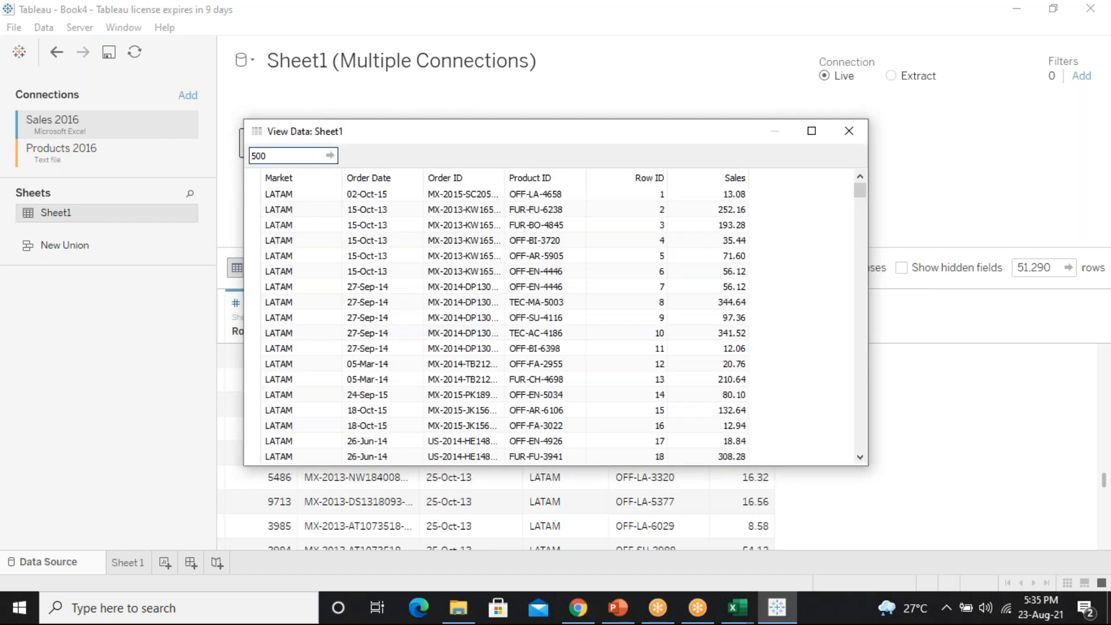
pyautogui.press('BackSpace')
pyautogui.press('BackSpace')
pyautogui.press('Return')
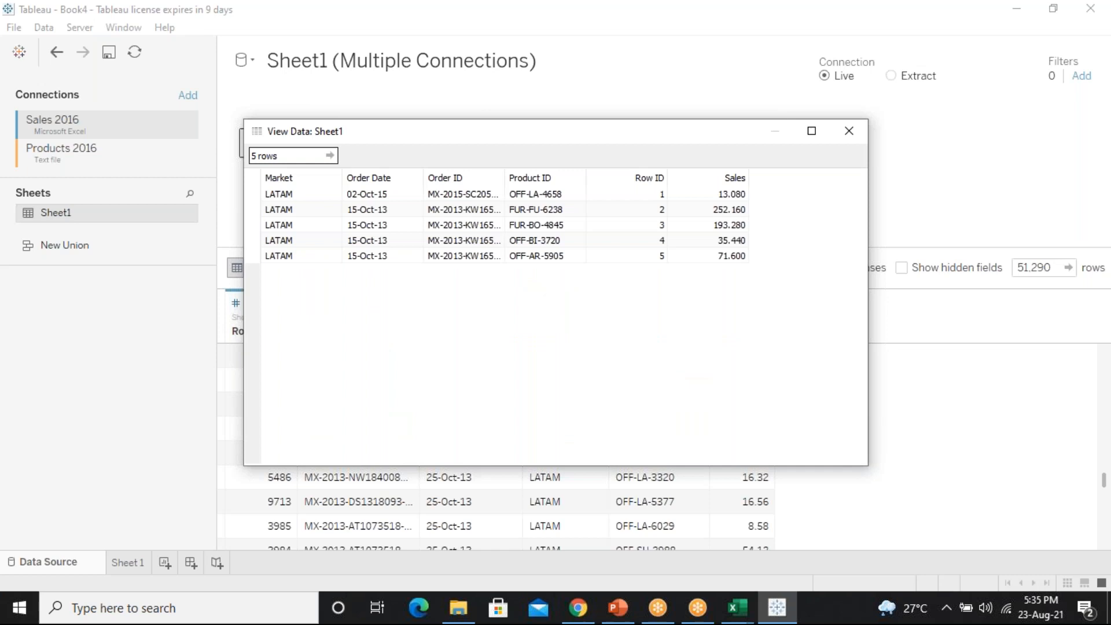
pyautogui.moveTo(718, 257); pyautogui.dragTo(234, 202)
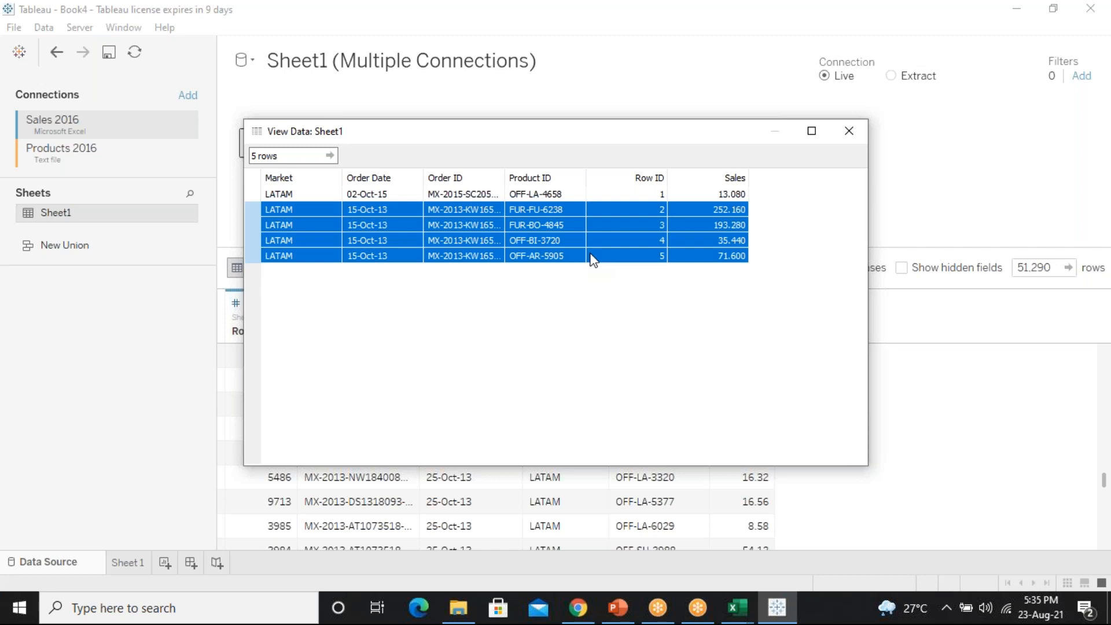
# Close the View Data: Sheet1 window
pyautogui.click(848, 132)
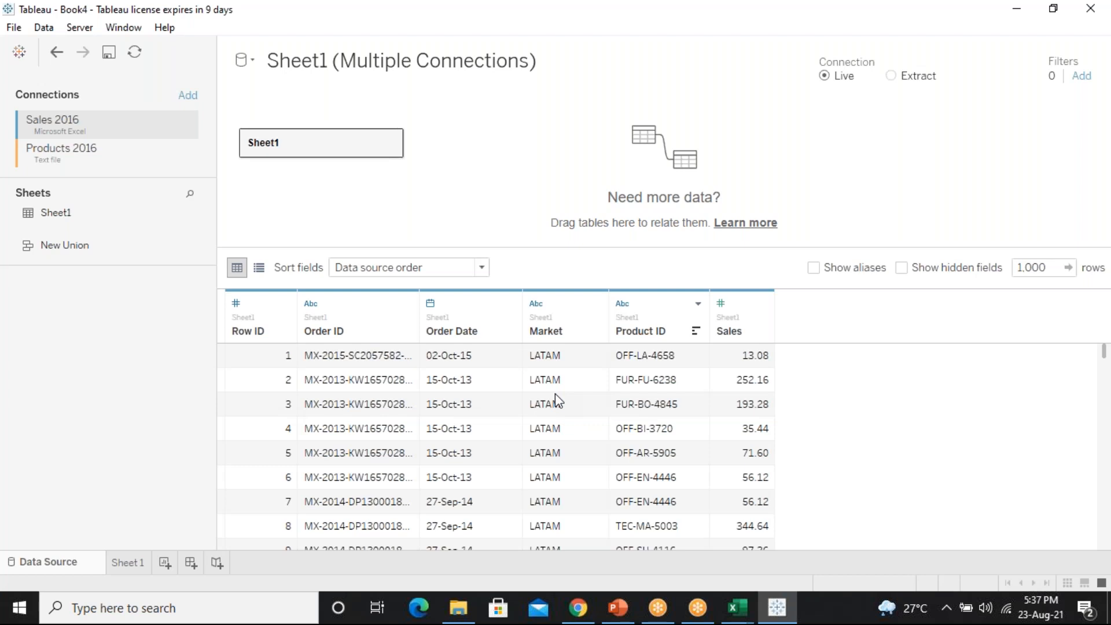
# Check Order Date's data type options, then open the data type menu for Row ID
pyautogui.click(286, 304)
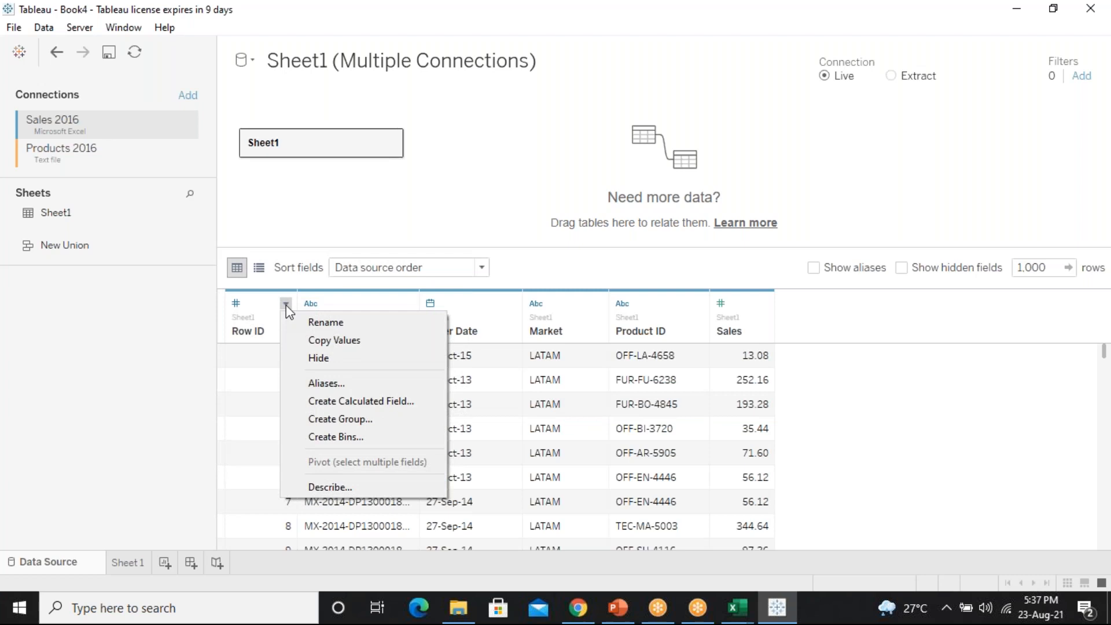
pyautogui.click(241, 377)
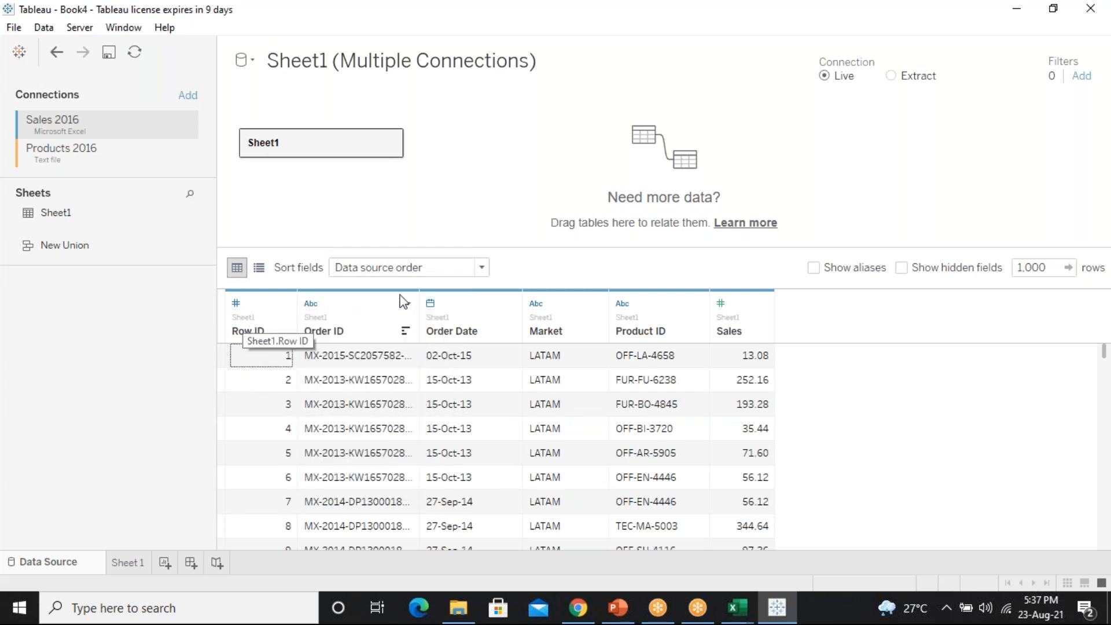
pyautogui.click(431, 305)
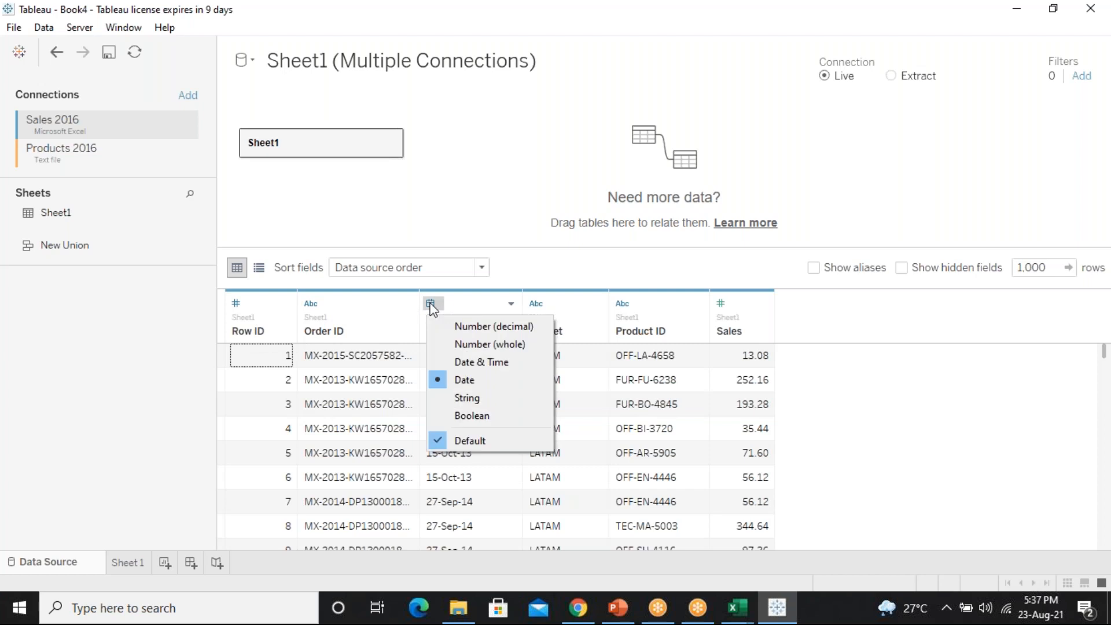
pyautogui.click(238, 306)
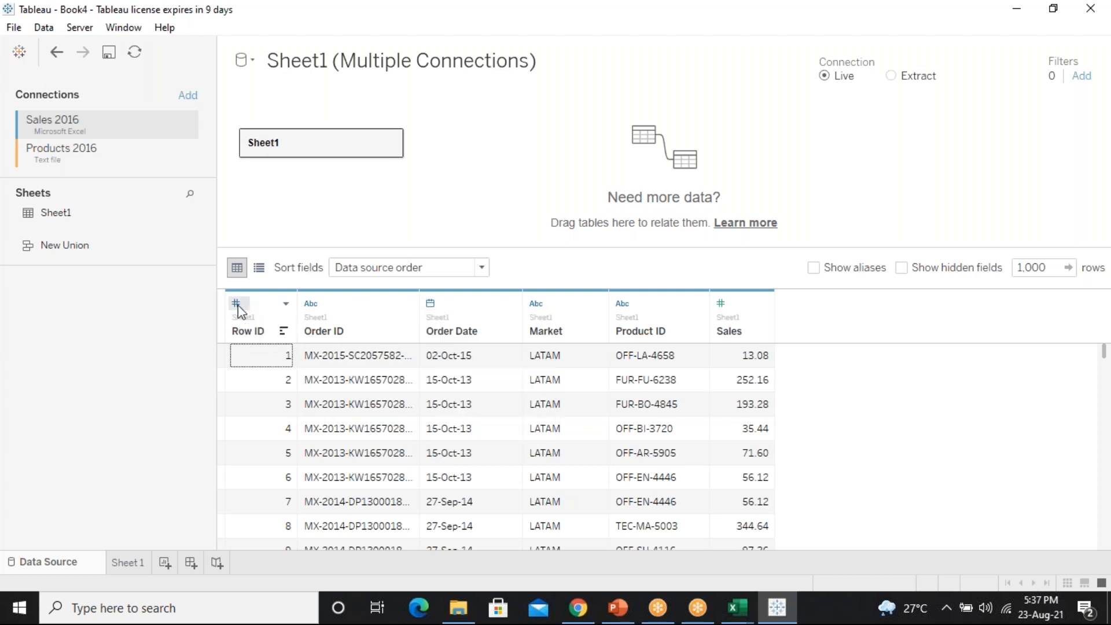
pyautogui.click(238, 307)
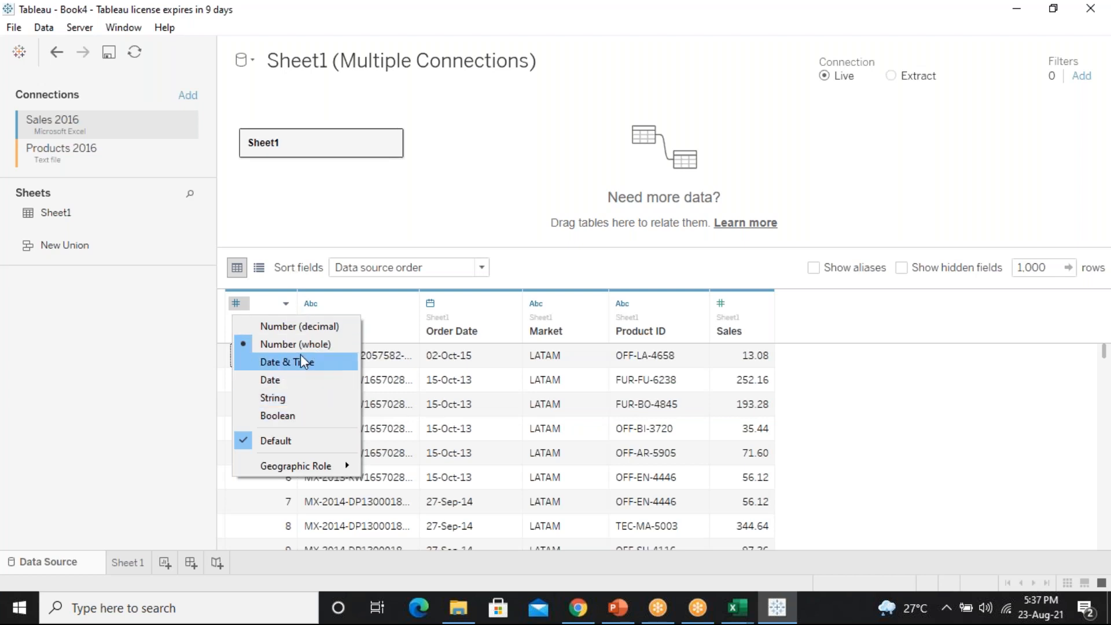
# Look over Row ID's Geographic Role submenu, then dismiss the menu with no change
pyautogui.moveTo(346, 466)
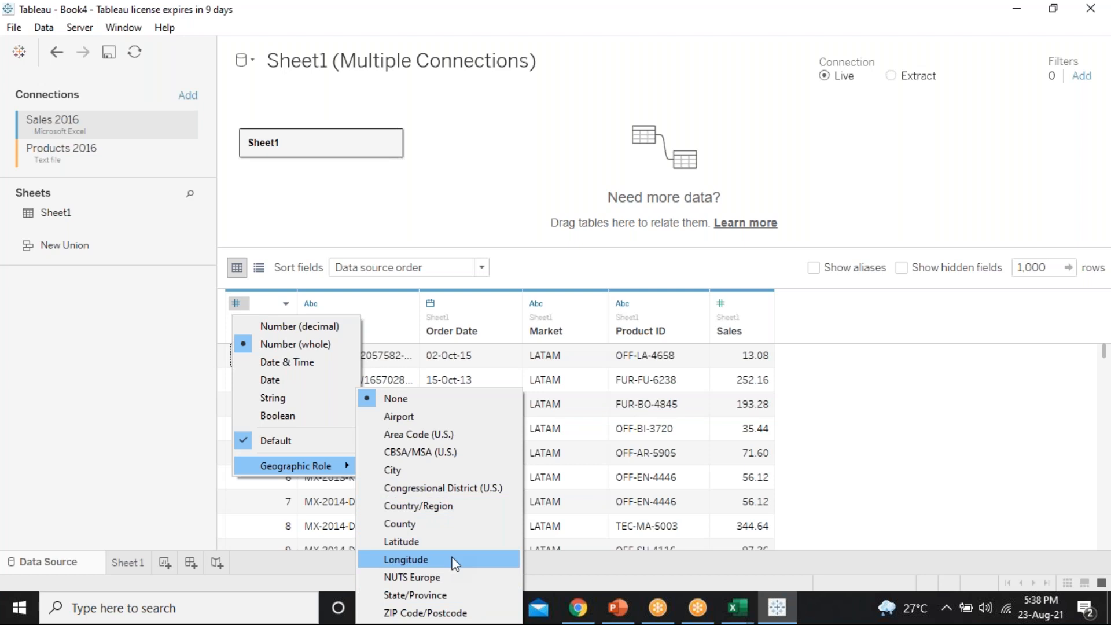
pyautogui.click(910, 457)
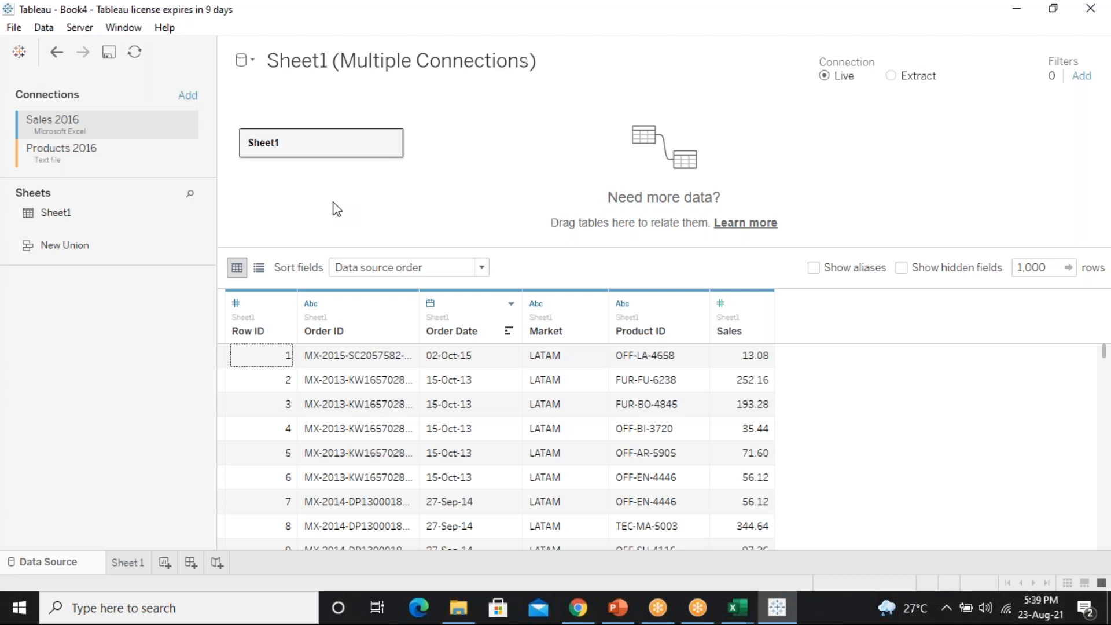
# Close the Tableau workbook without saving changes
pyautogui.click(23, 29)
pyautogui.click(47, 83)
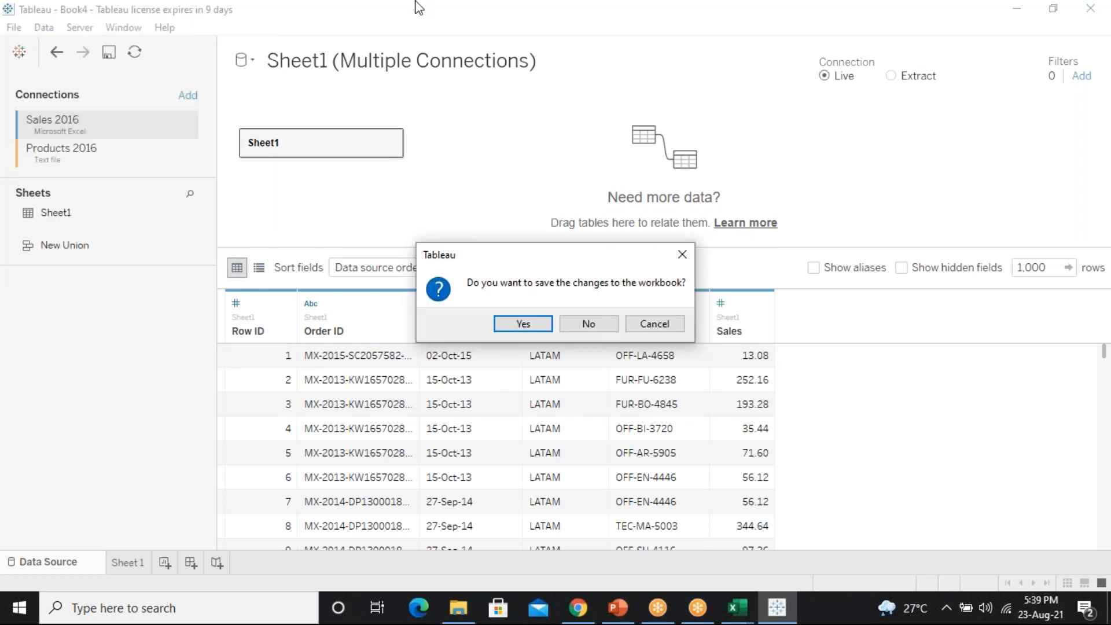
pyautogui.click(585, 326)
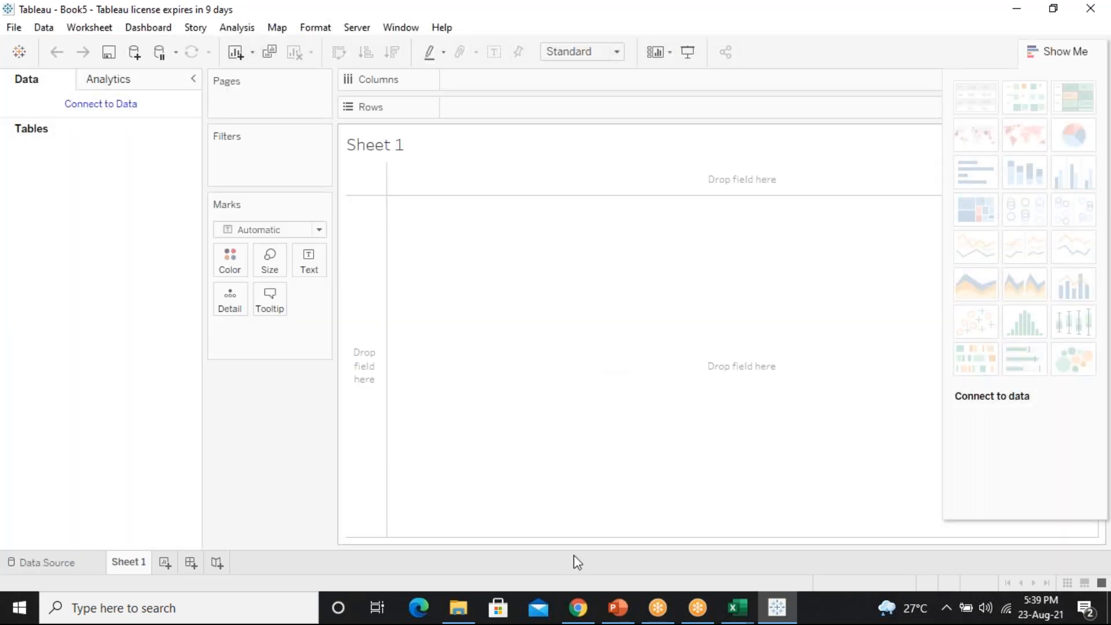
# Drag the Extract data file from File Explorer over to the Chrome window
pyautogui.click(464, 605)
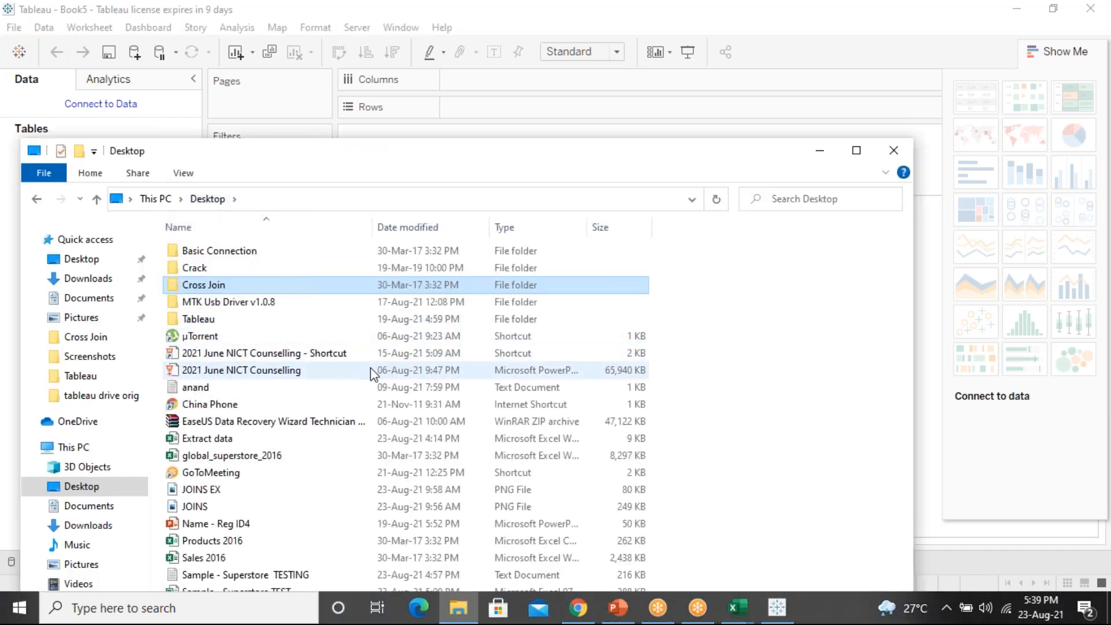
pyautogui.click(220, 438)
pyautogui.moveTo(282, 434); pyautogui.dragTo(650, 530)
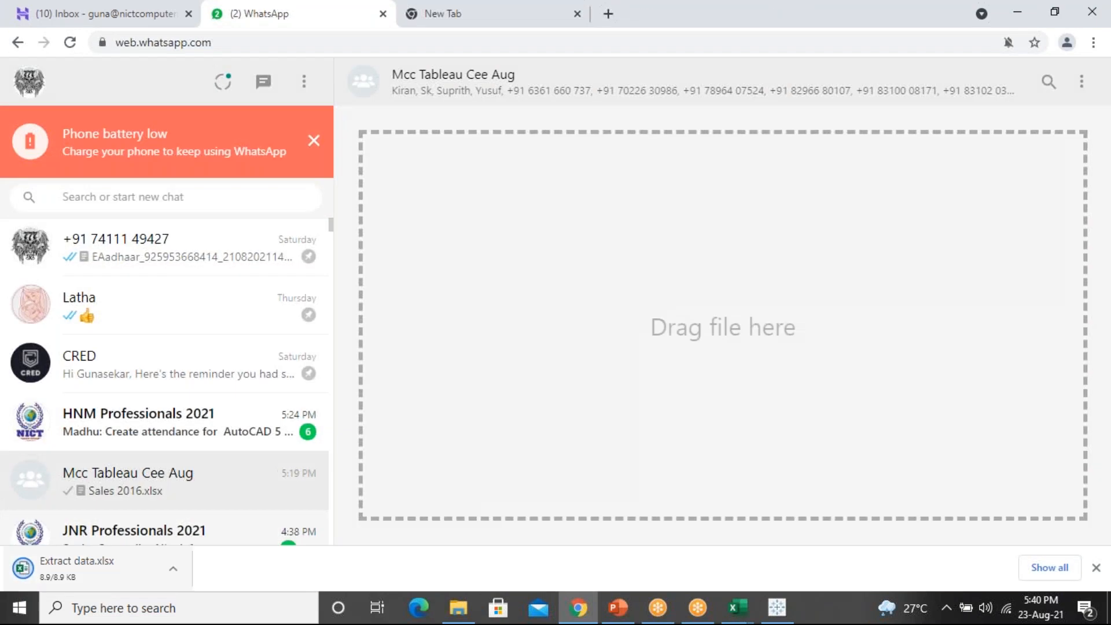
# Dismiss the battery notice, drop Extract data.xlsx into the group chat and send it
pyautogui.click(314, 141)
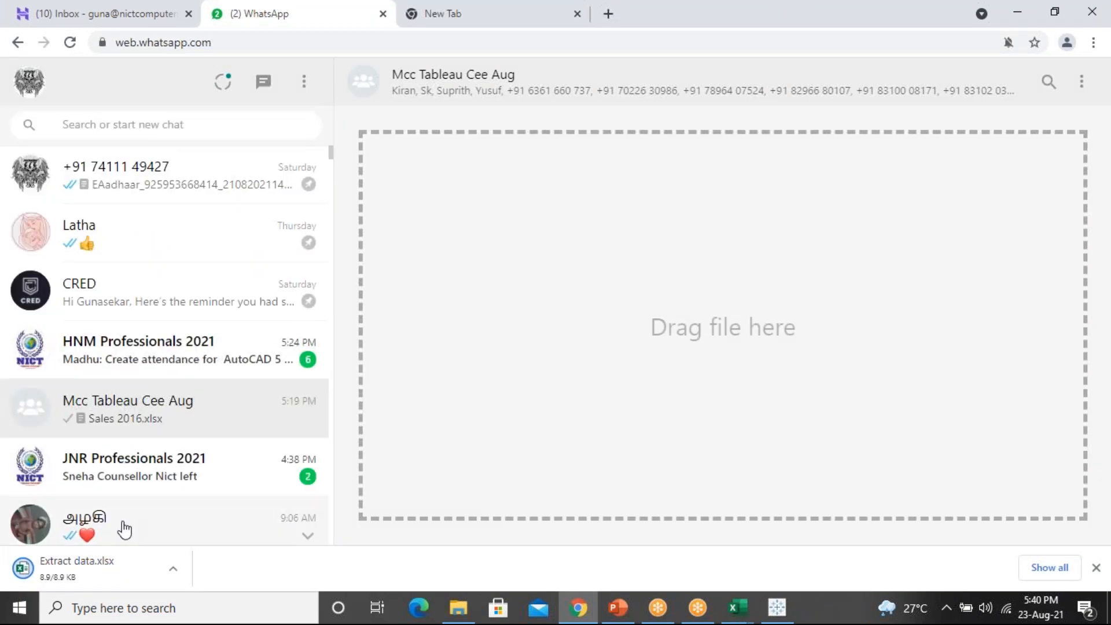
pyautogui.moveTo(107, 568); pyautogui.dragTo(499, 444)
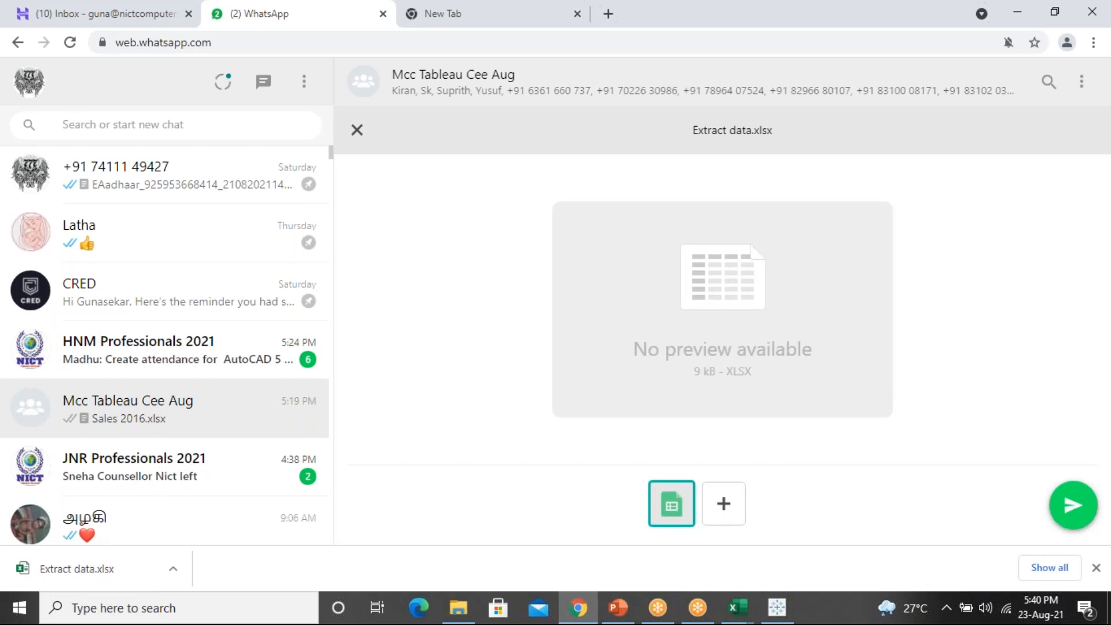
pyautogui.click(1074, 505)
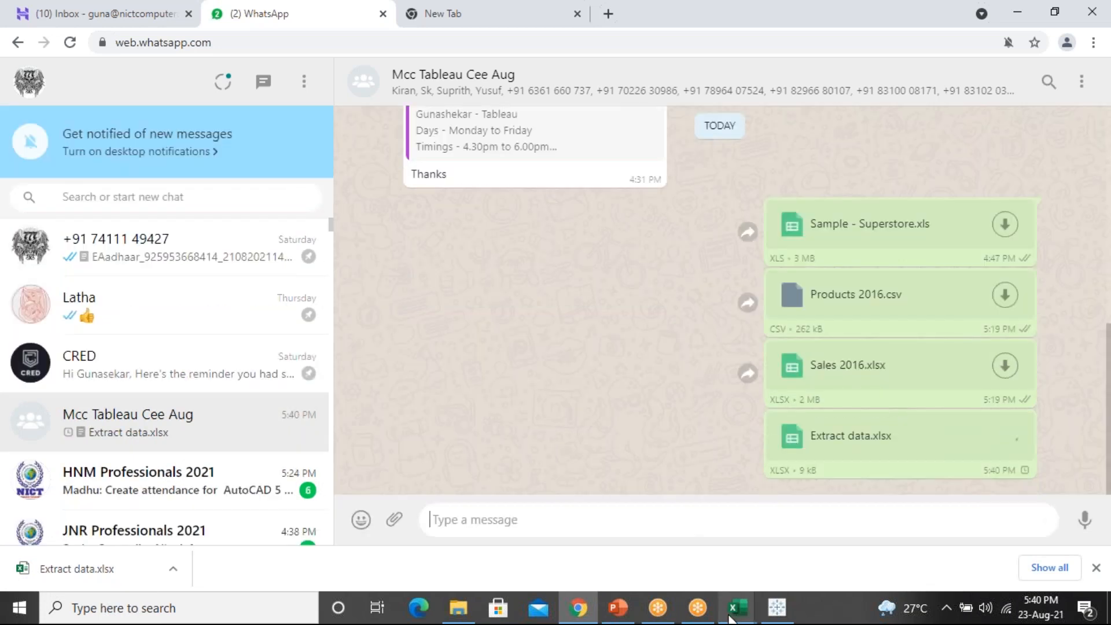
pyautogui.moveTo(738, 607)
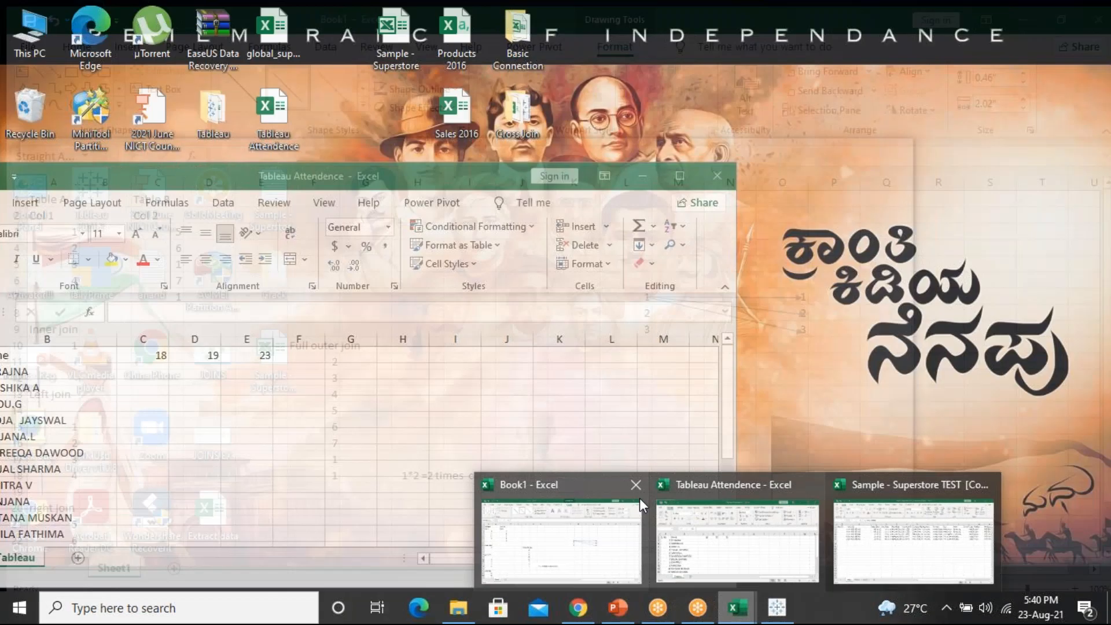
# Close Book1 without saving
pyautogui.moveTo(639, 493)
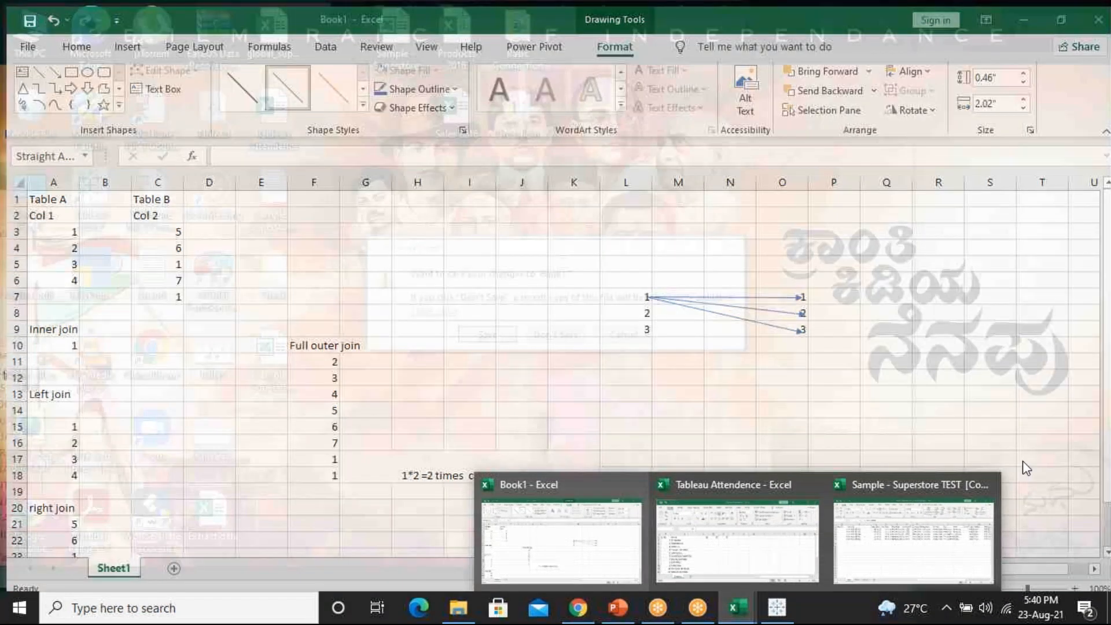
pyautogui.click(639, 493)
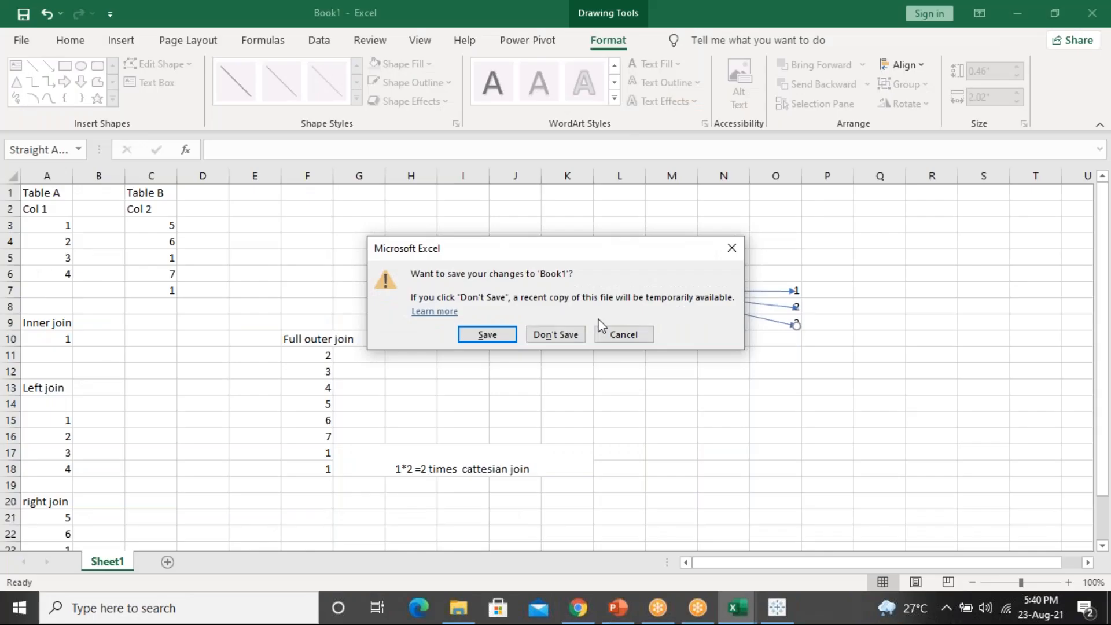
pyautogui.click(564, 335)
# Bring up the Sample - Superstore TEST workbook and close it
pyautogui.moveTo(736, 620)
pyautogui.click(628, 579)
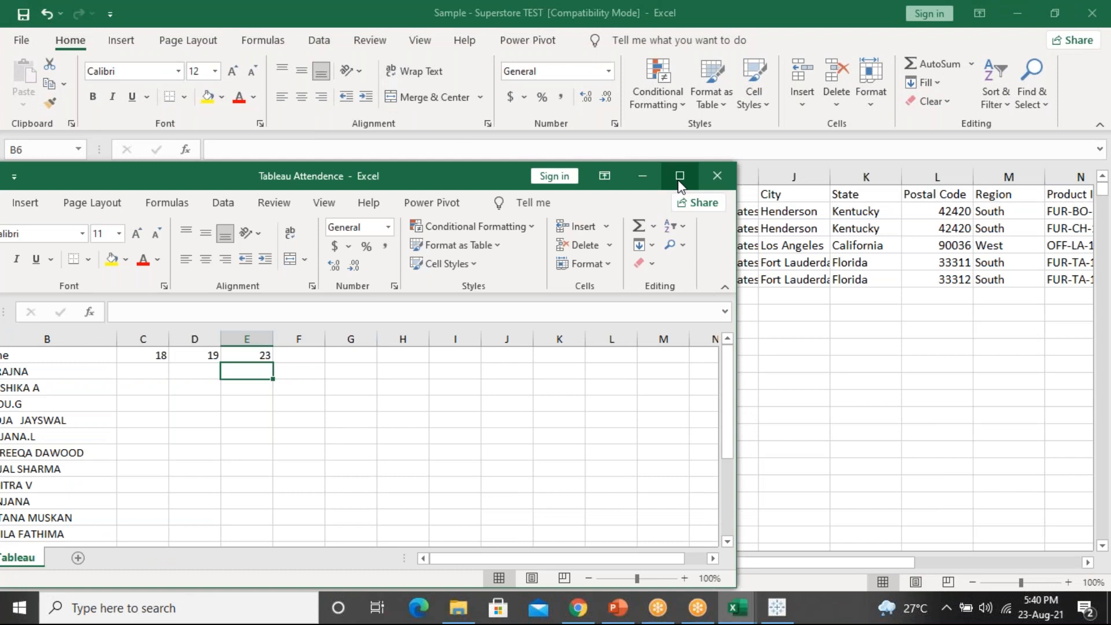
pyautogui.click(948, 347)
pyautogui.moveTo(242, 23); pyautogui.dragTo(0, 280)
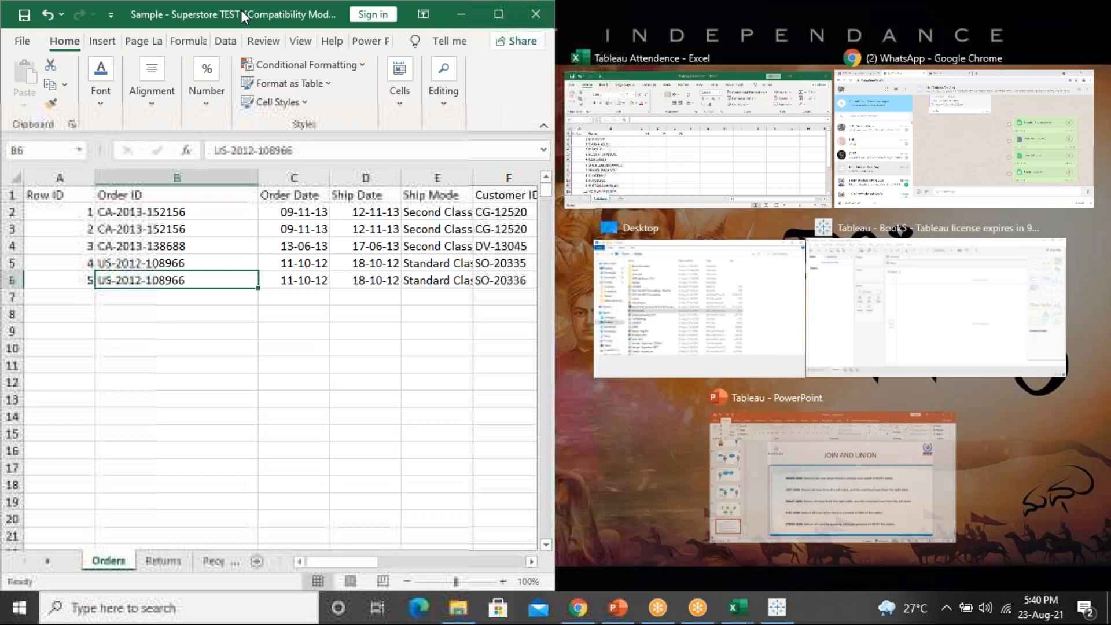
pyautogui.moveTo(241, 10); pyautogui.dragTo(281, 141)
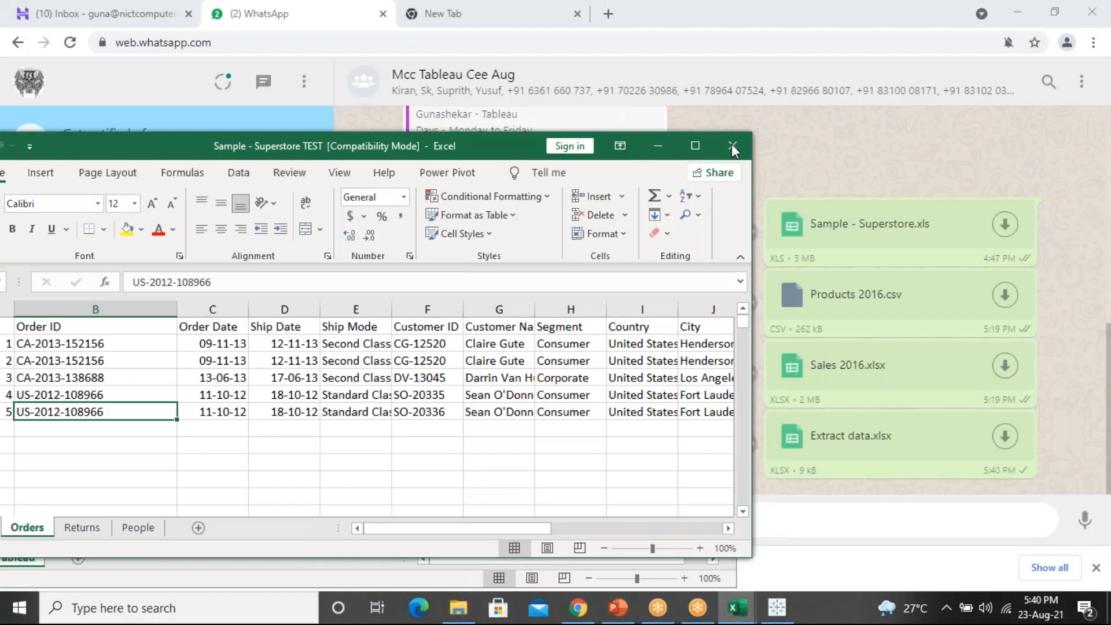
pyautogui.click(731, 145)
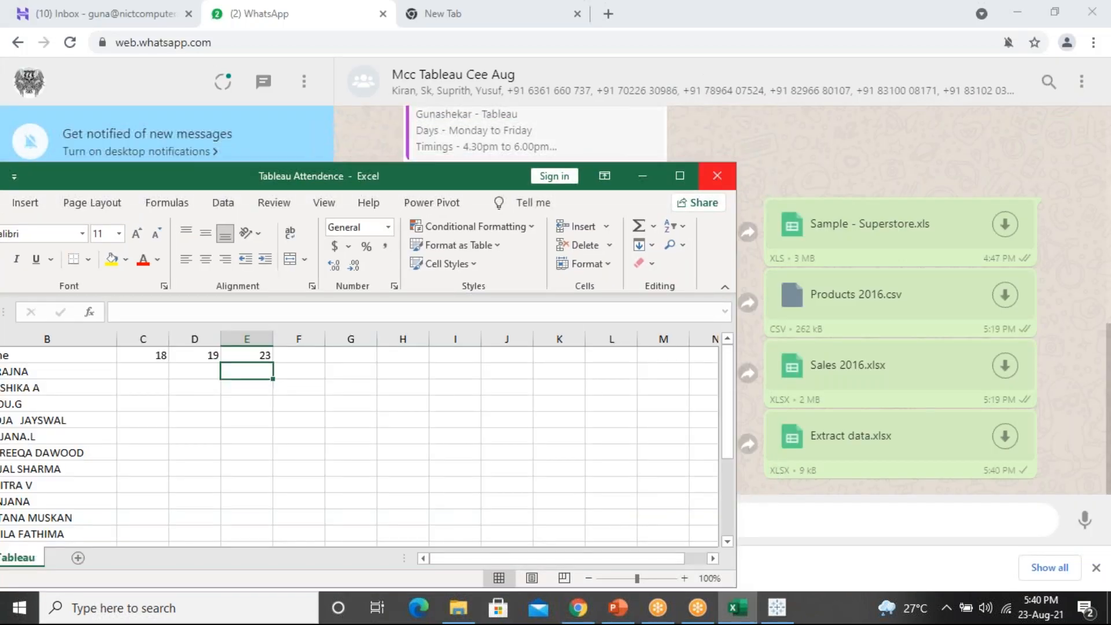
# Keep Tableau Attendence open but minimized, and show the desktop
pyautogui.click(717, 176)
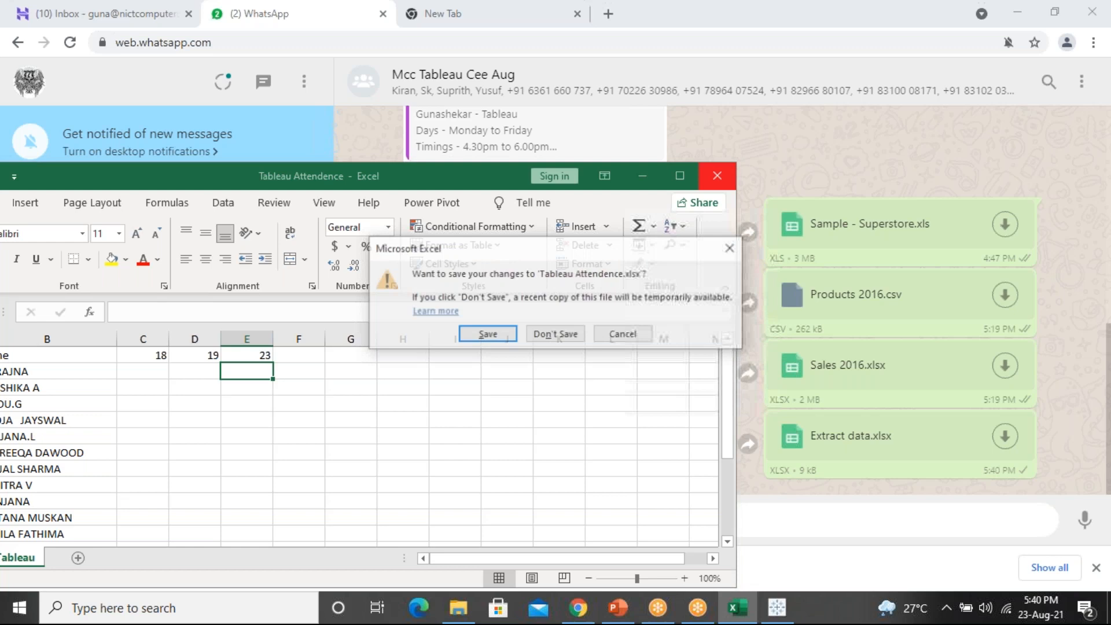
pyautogui.click(733, 248)
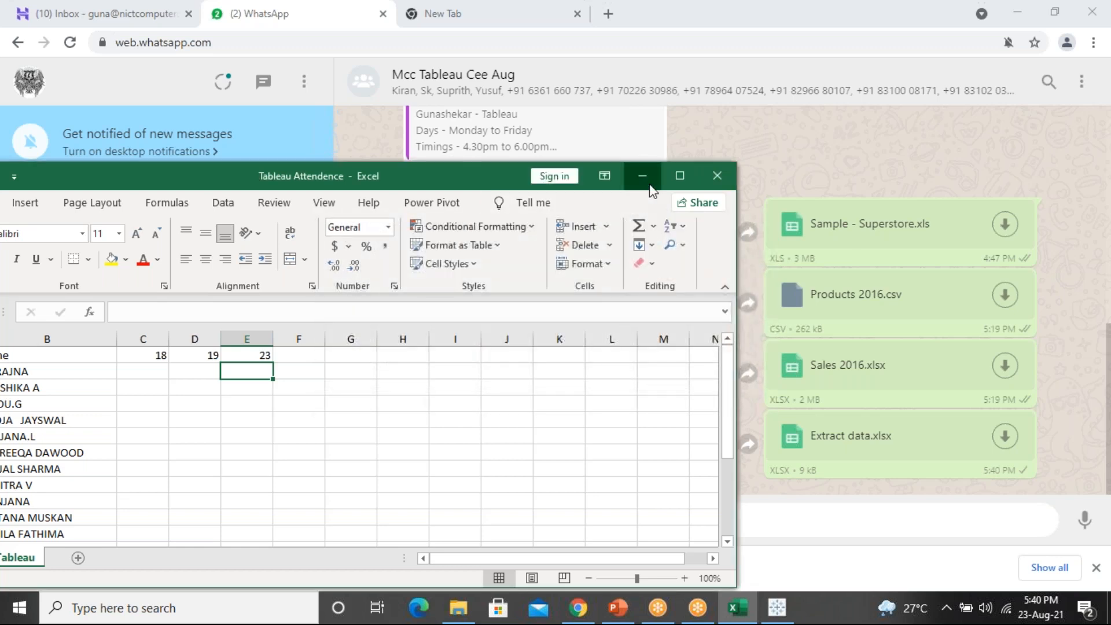
pyautogui.click(649, 185)
pyautogui.press('super+d')
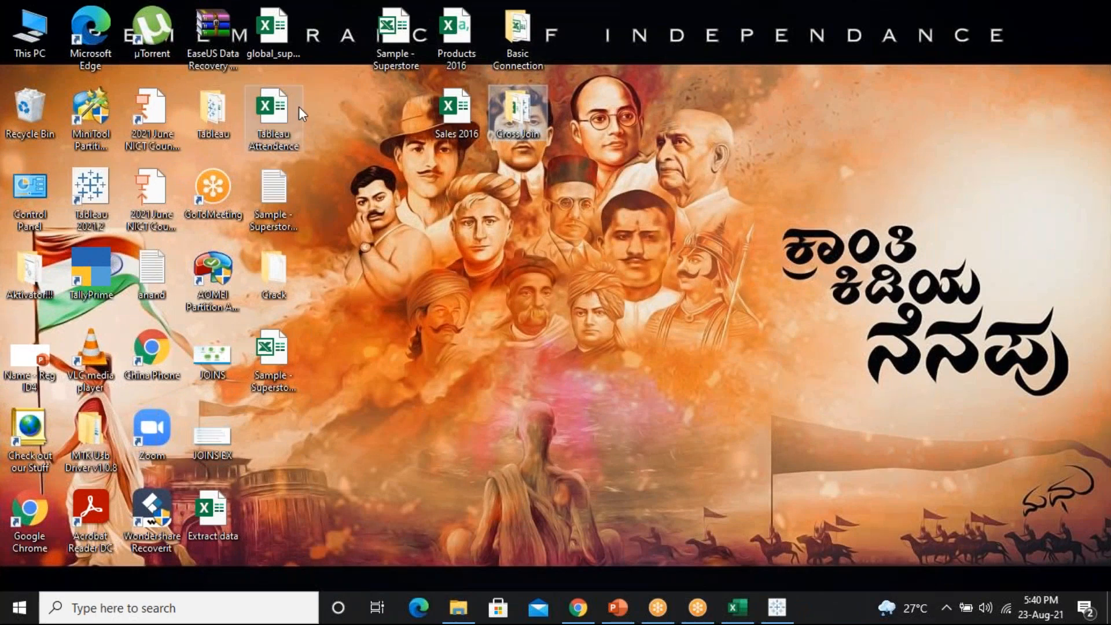
# Select the Extract data file icon on the desktop
pyautogui.click(212, 520)
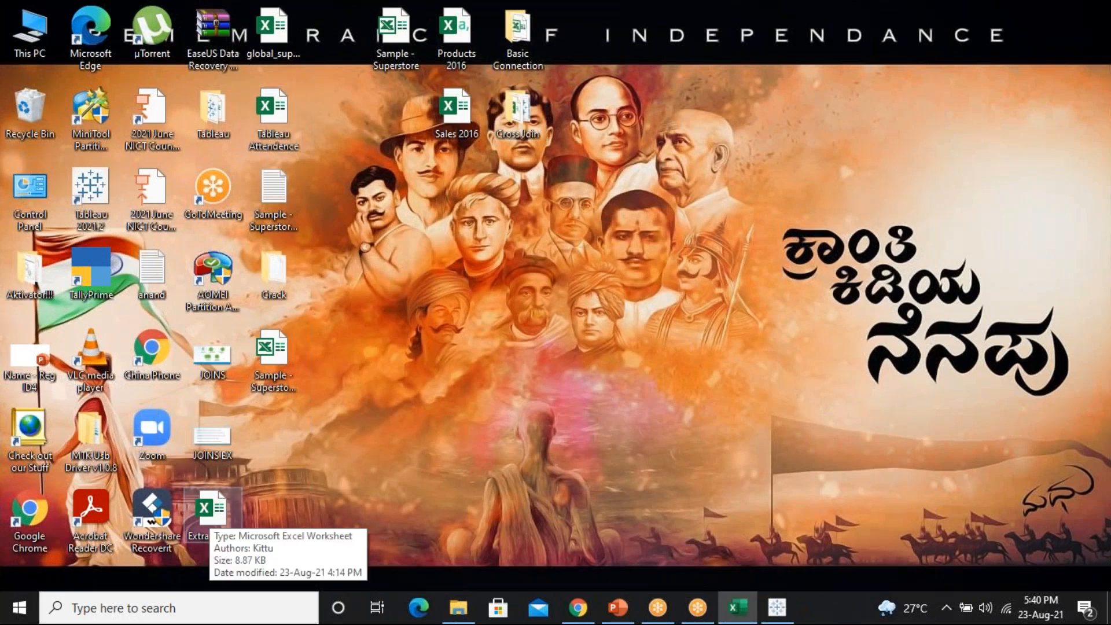
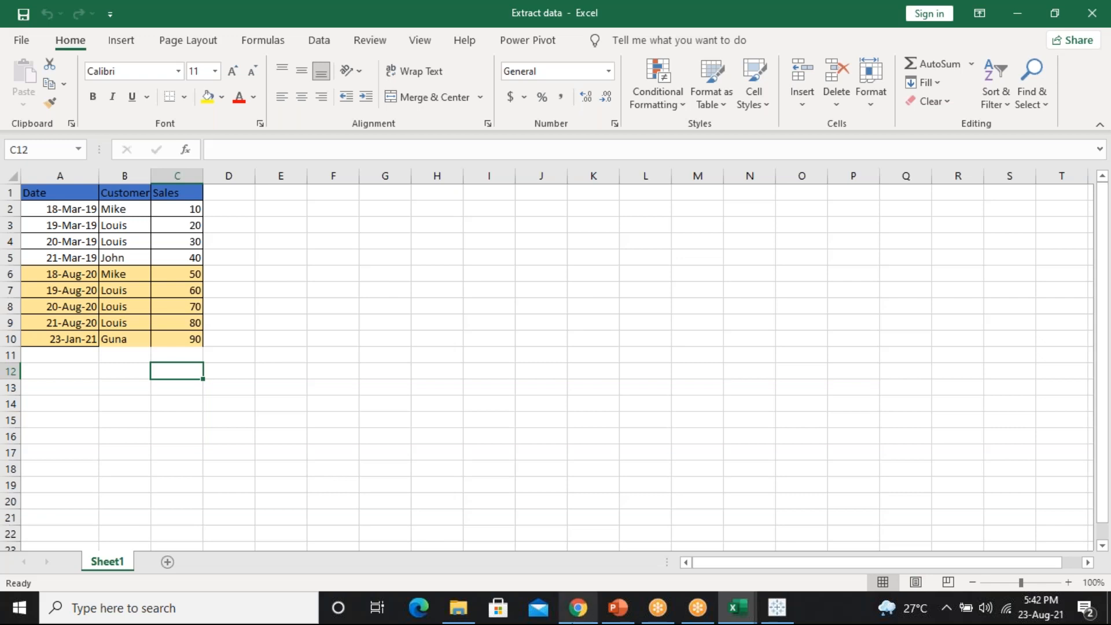
# Bring up the attendance workbook, then minimize it to reveal the Extract data sheet
pyautogui.moveTo(579, 609)
pyautogui.moveTo(755, 592)
pyautogui.moveTo(605, 522)
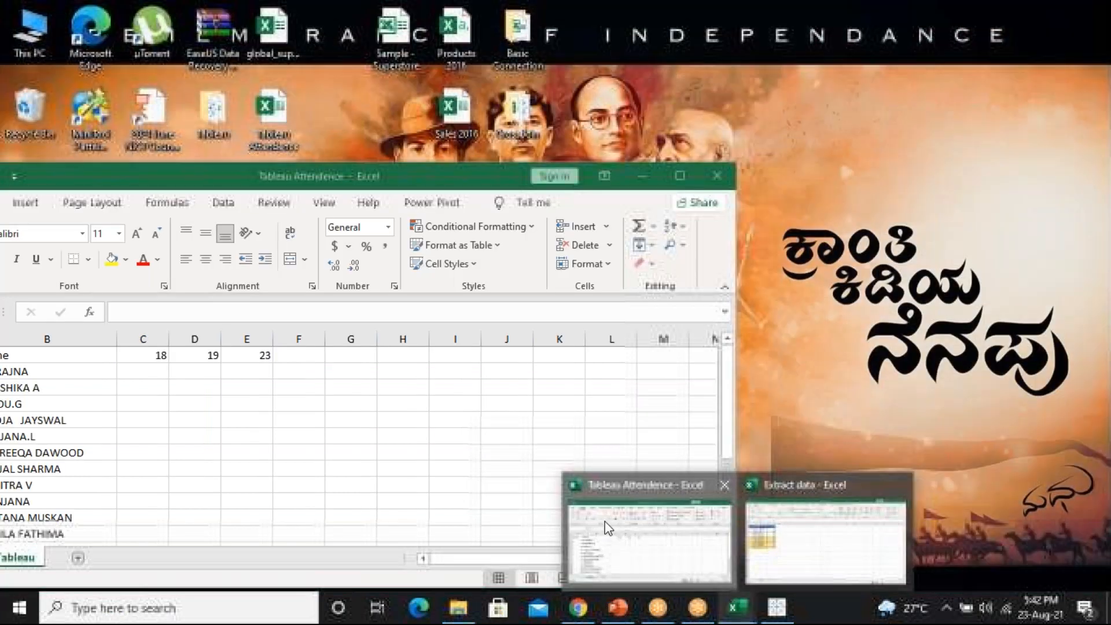
pyautogui.click(605, 522)
pyautogui.click(680, 175)
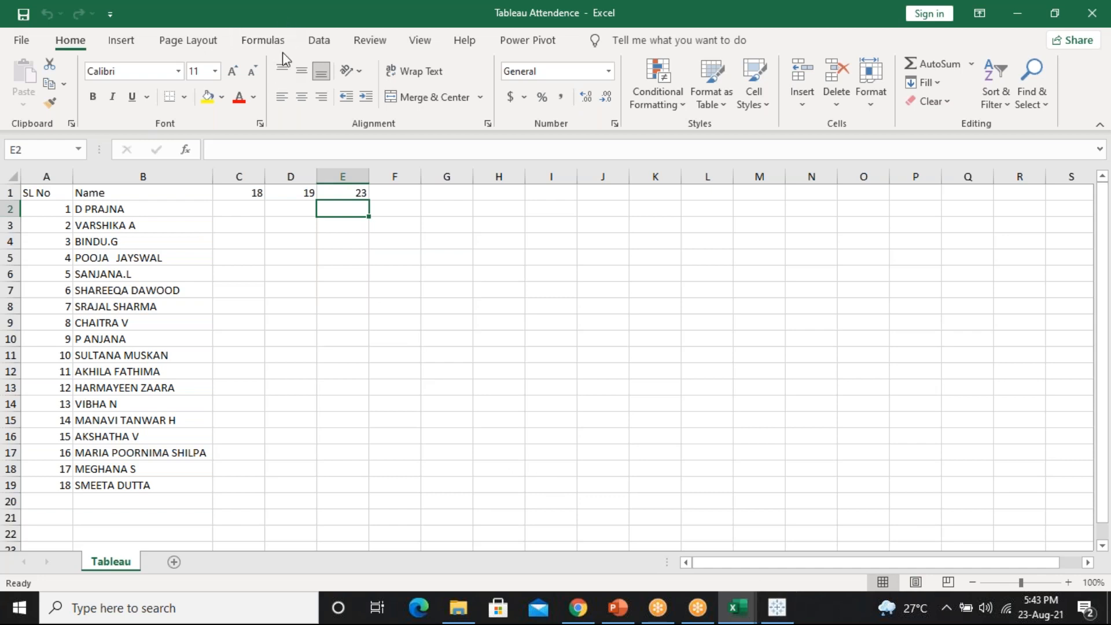
pyautogui.doubleClick(283, 22)
pyautogui.click(744, 220)
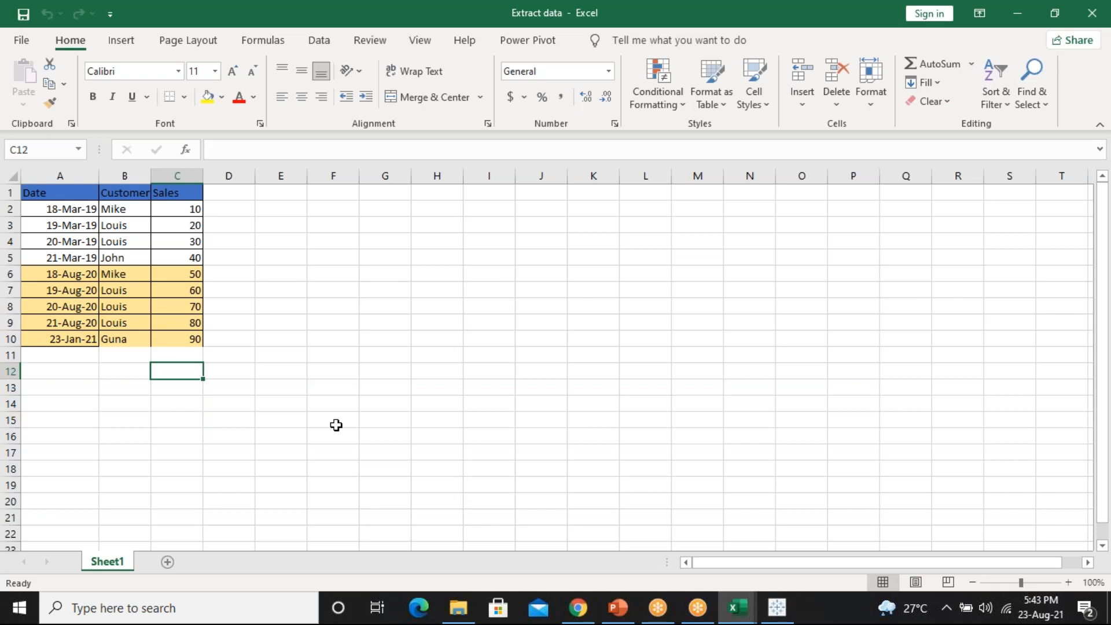
# Add a border to cells B10:C10 in Extract data, then return to the Tableau Book5 workbook
pyautogui.moveTo(186, 336); pyautogui.dragTo(142, 337)
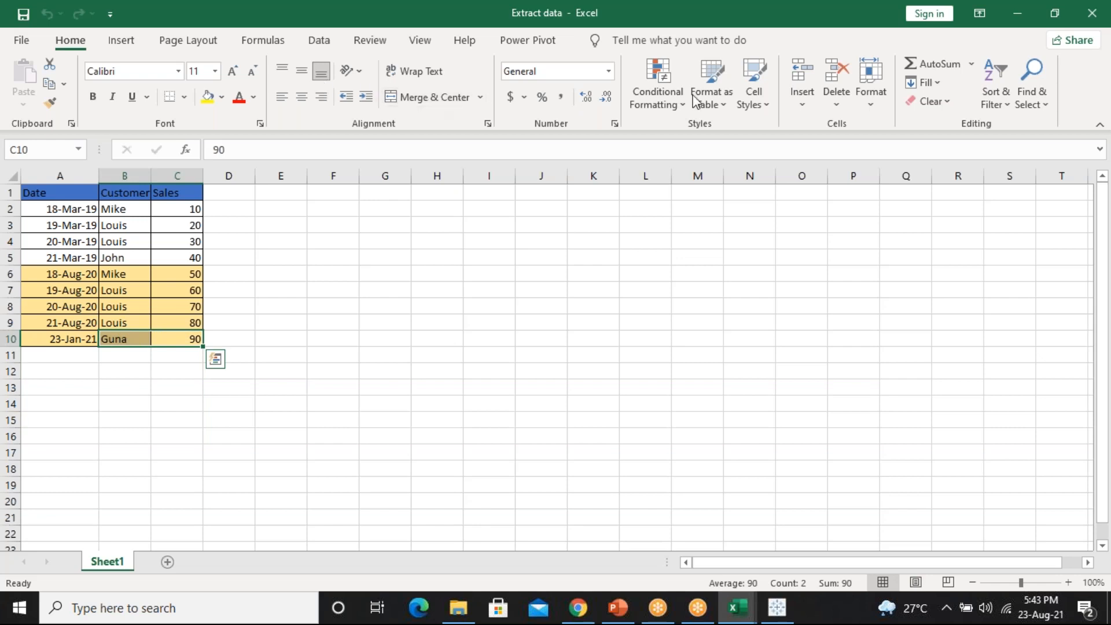
pyautogui.click(168, 98)
pyautogui.click(153, 301)
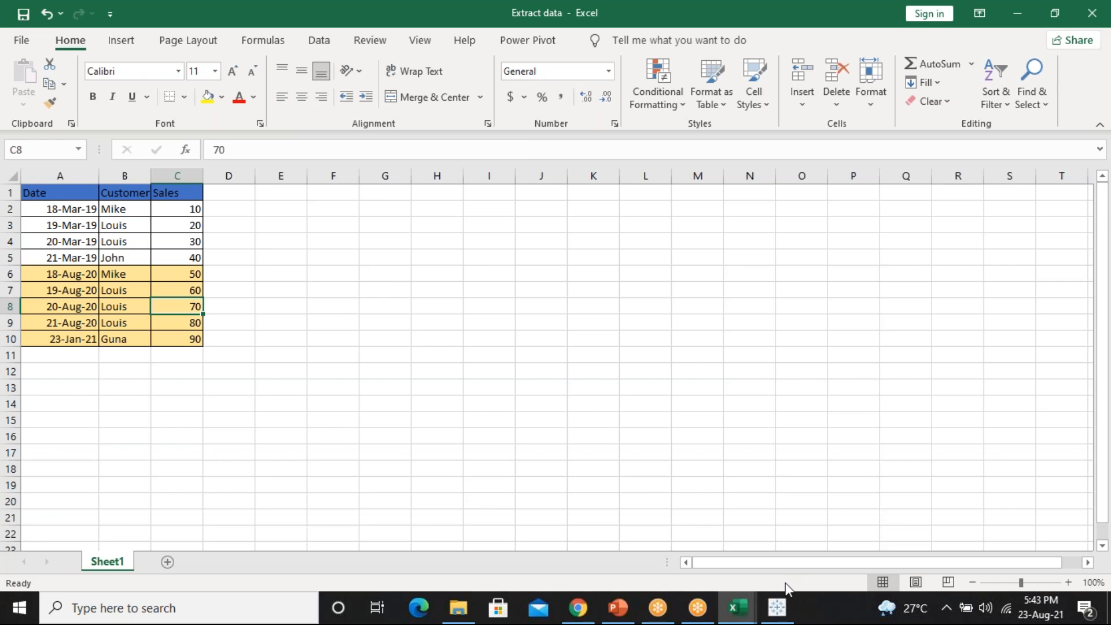
pyautogui.click(778, 608)
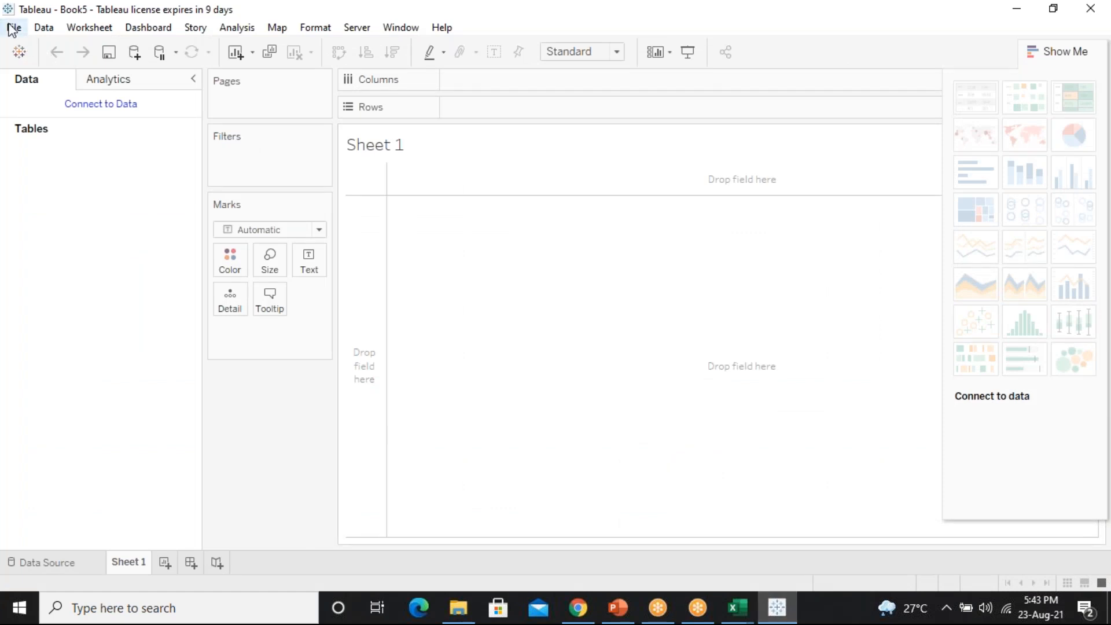
# Connect Book5 to the Microsoft Excel file 'Extract data' on the Desktop
pyautogui.click(121, 106)
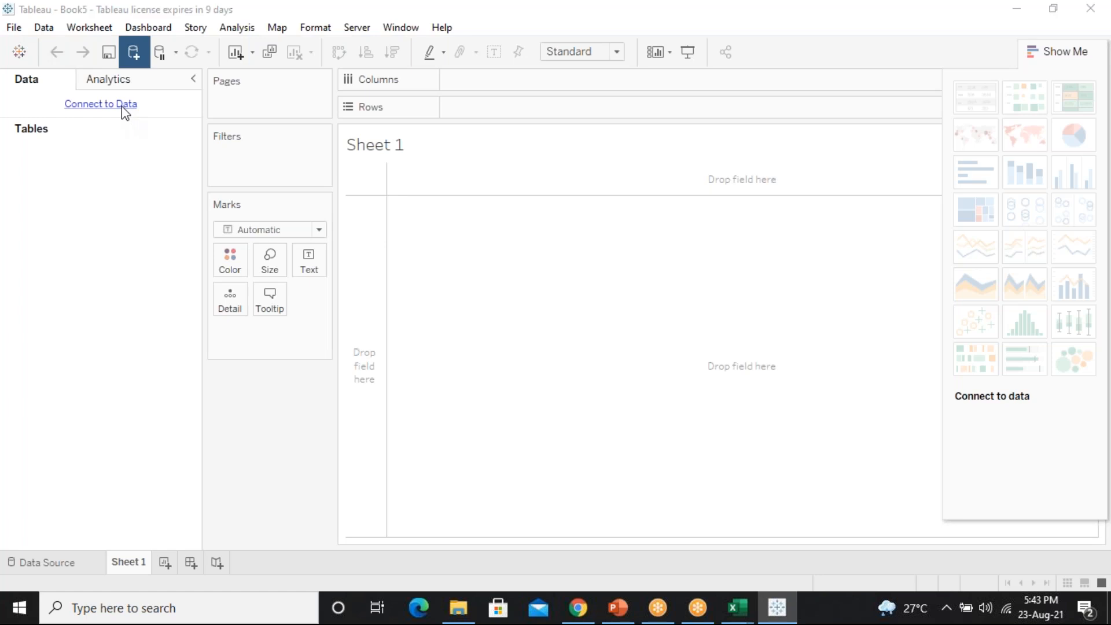
pyautogui.click(242, 158)
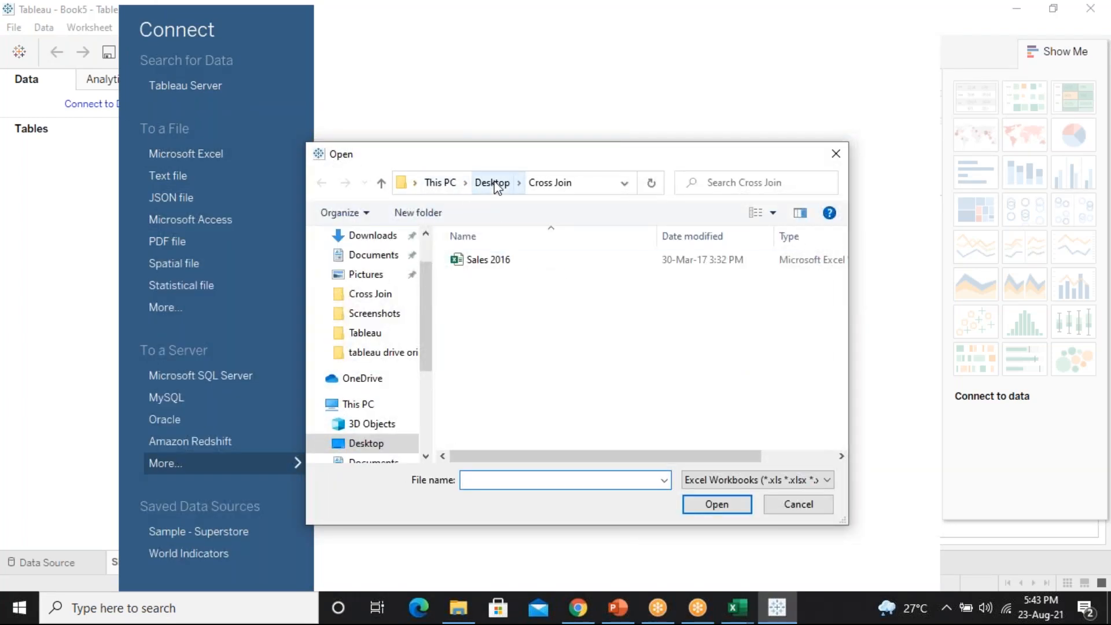
pyautogui.click(482, 184)
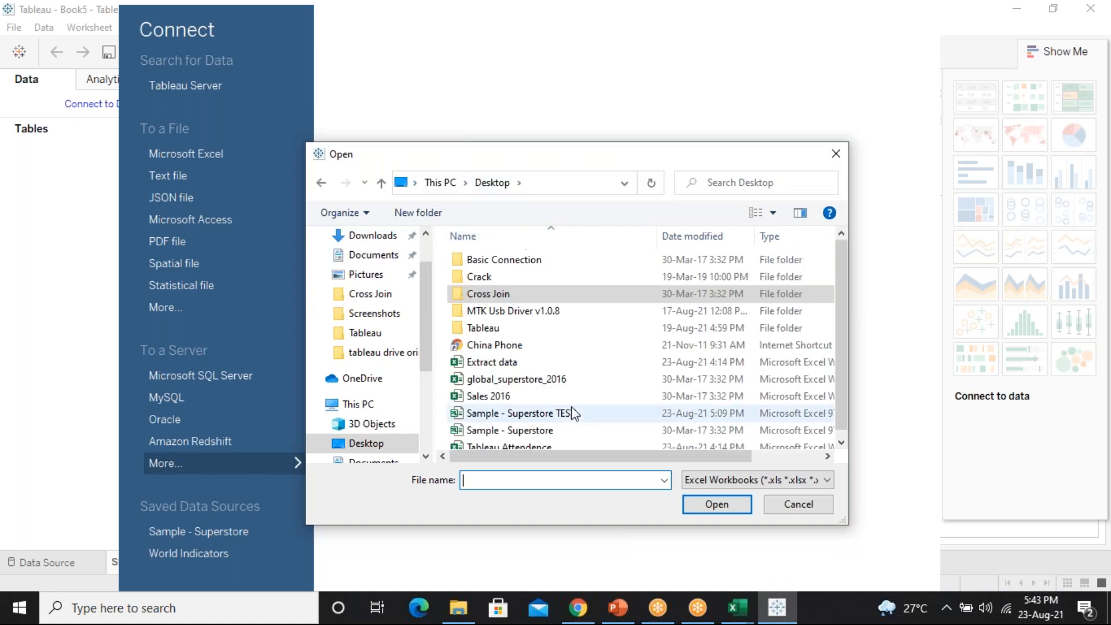
pyautogui.click(521, 362)
pyautogui.click(713, 506)
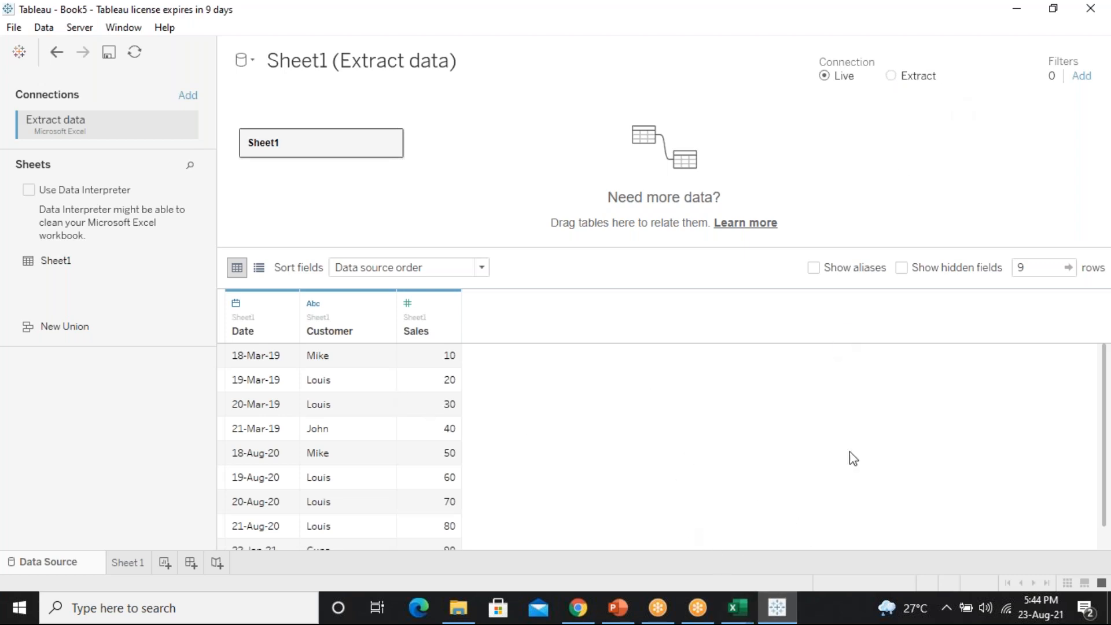
pyautogui.moveTo(737, 608)
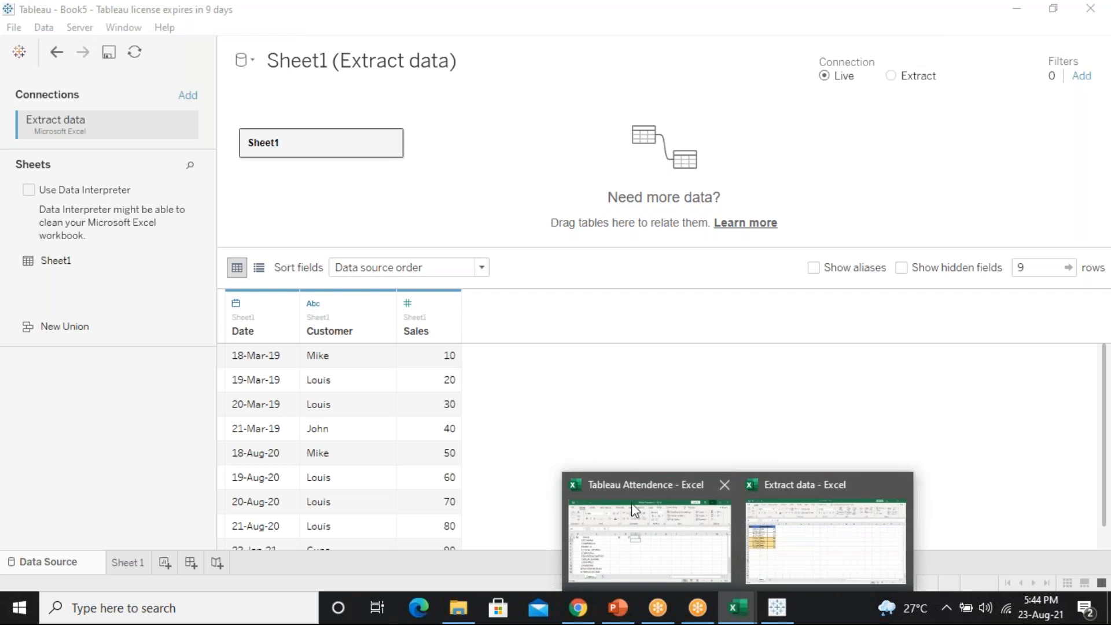
pyautogui.click(644, 511)
pyautogui.click(826, 541)
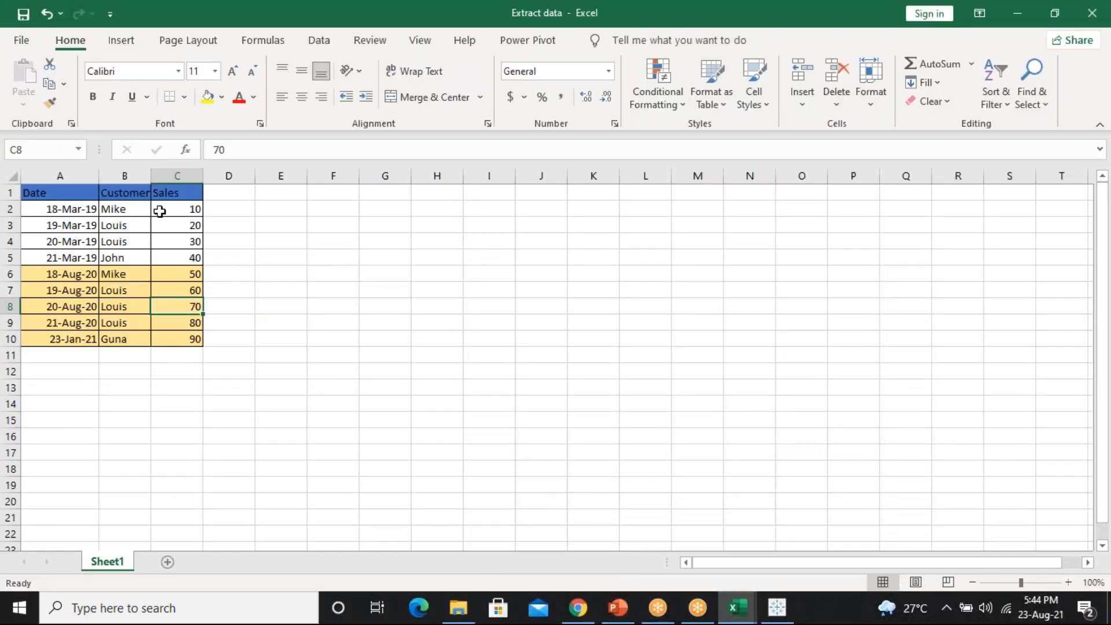
pyautogui.click(777, 608)
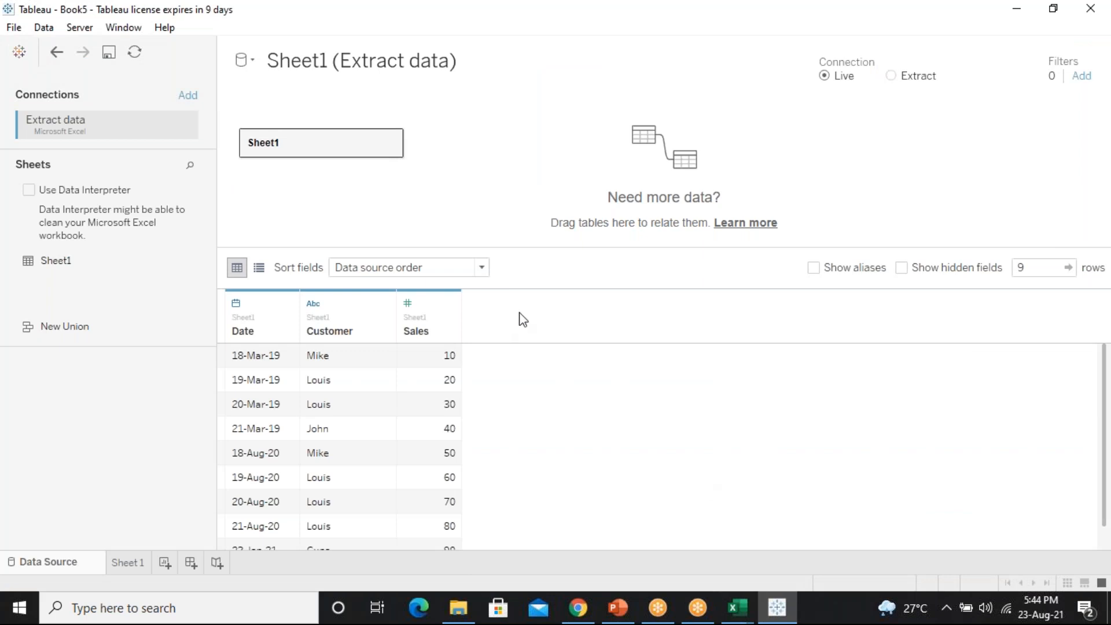
pyautogui.click(737, 608)
pyautogui.click(779, 564)
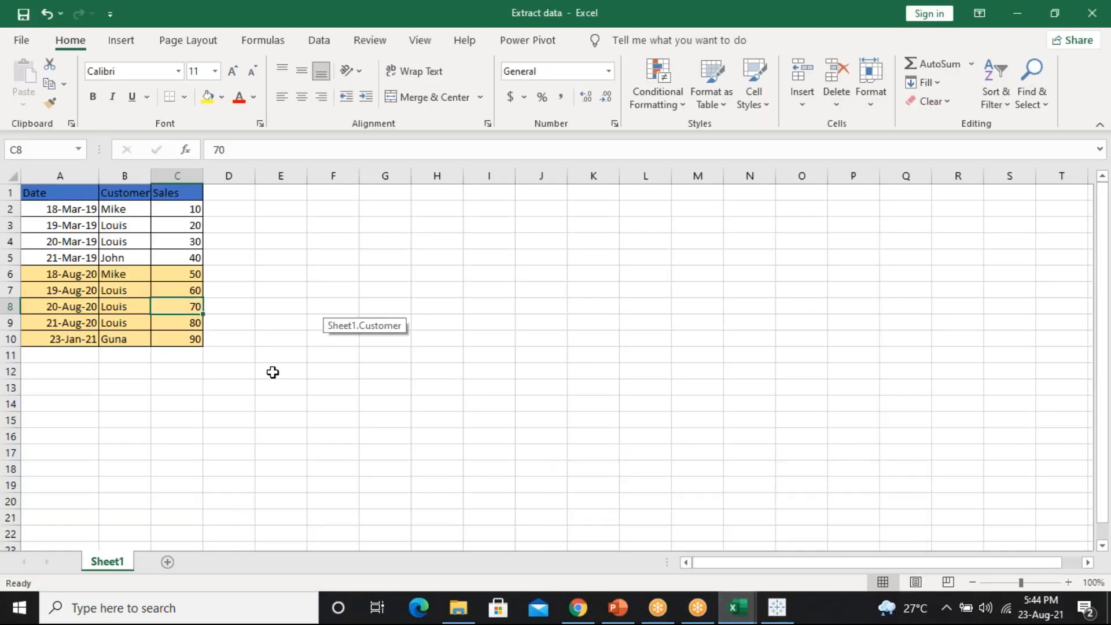
pyautogui.click(778, 608)
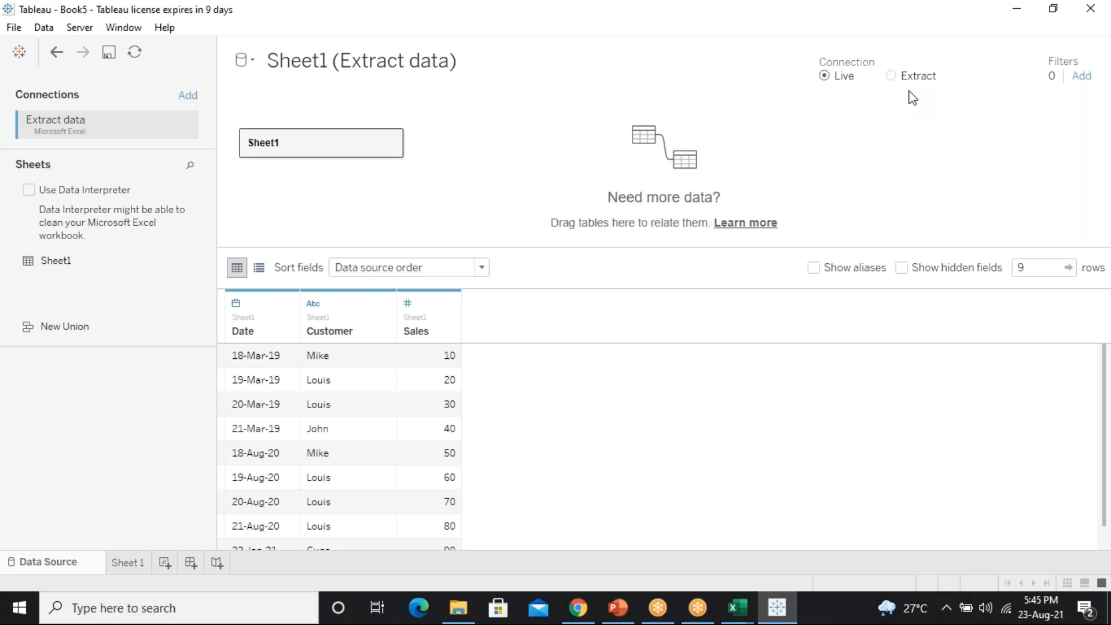
pyautogui.click(896, 77)
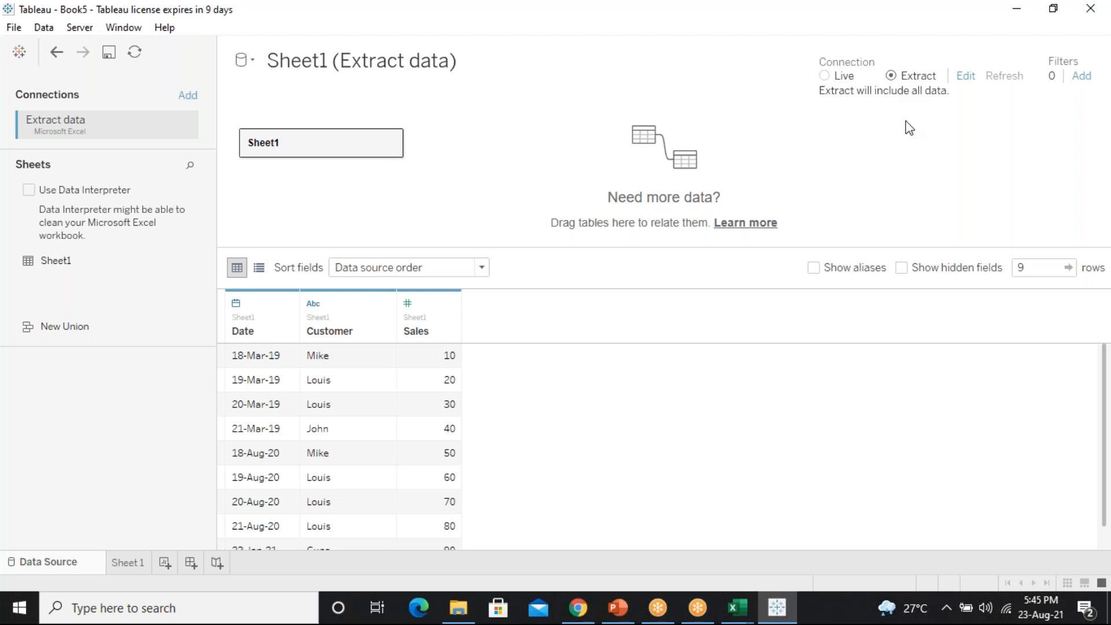
pyautogui.click(837, 76)
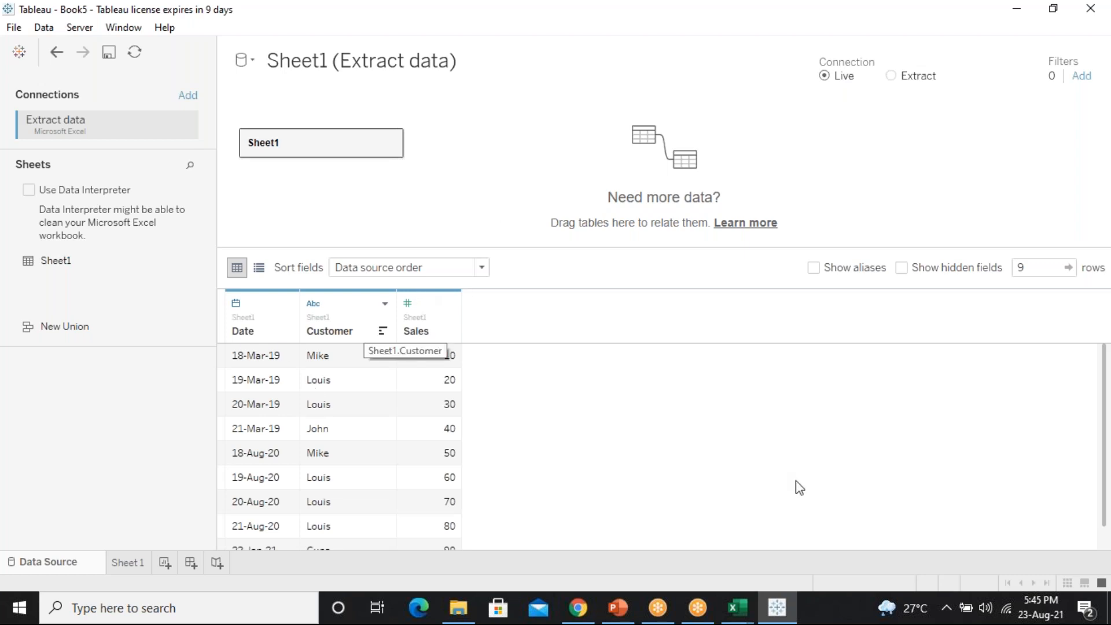
pyautogui.click(744, 596)
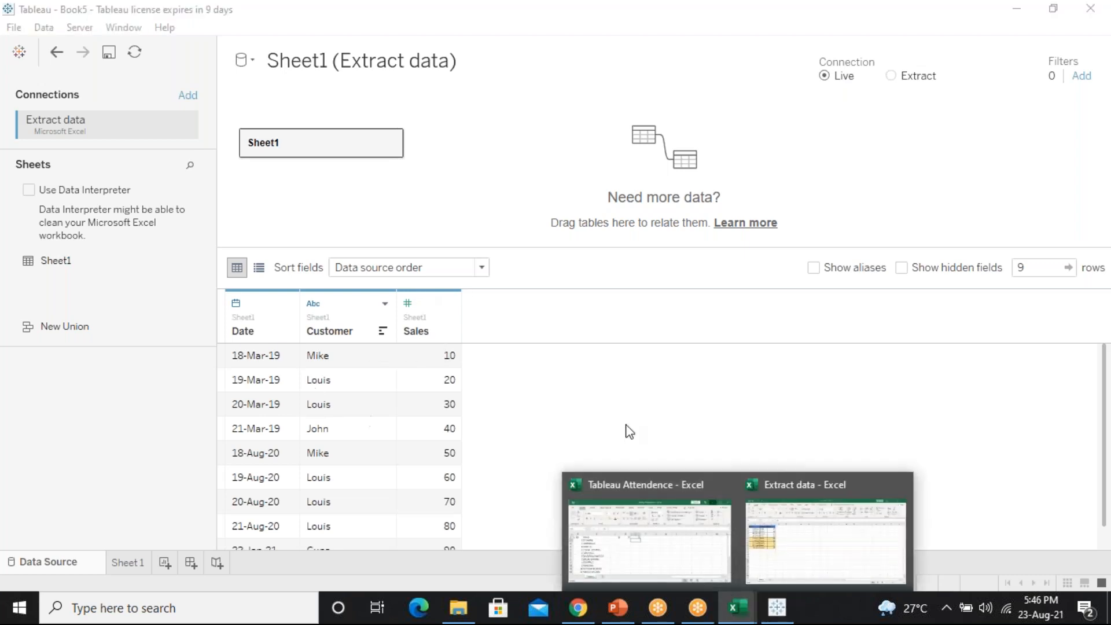
# In Extract data, delete row 10, the 23-Jan-21 entry with sales of 90
pyautogui.click(843, 536)
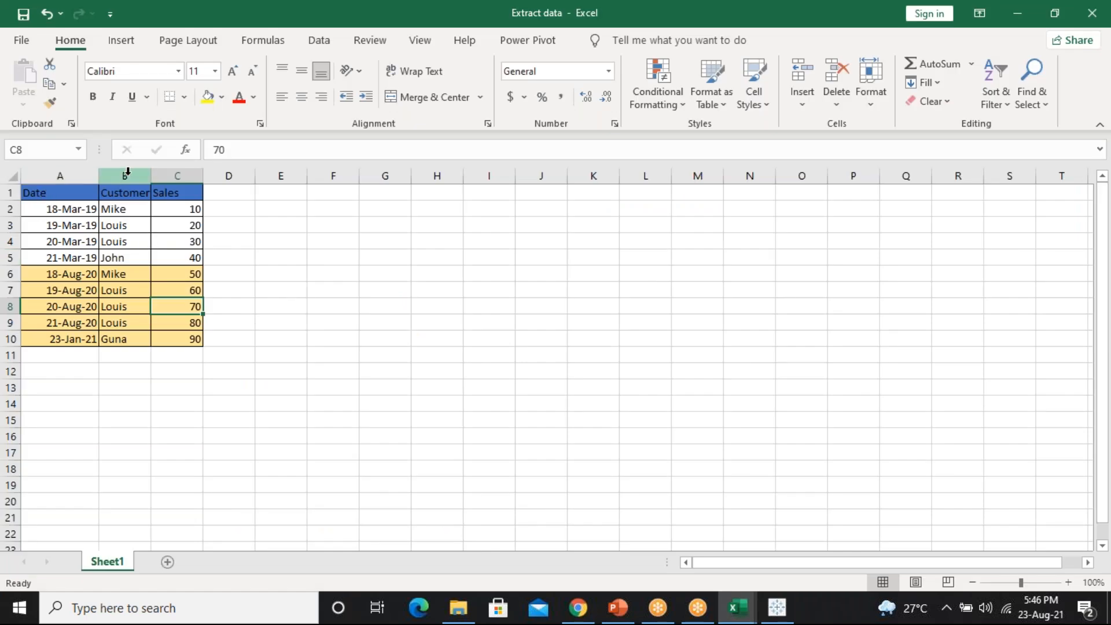
pyautogui.click(127, 176)
pyautogui.click(177, 175)
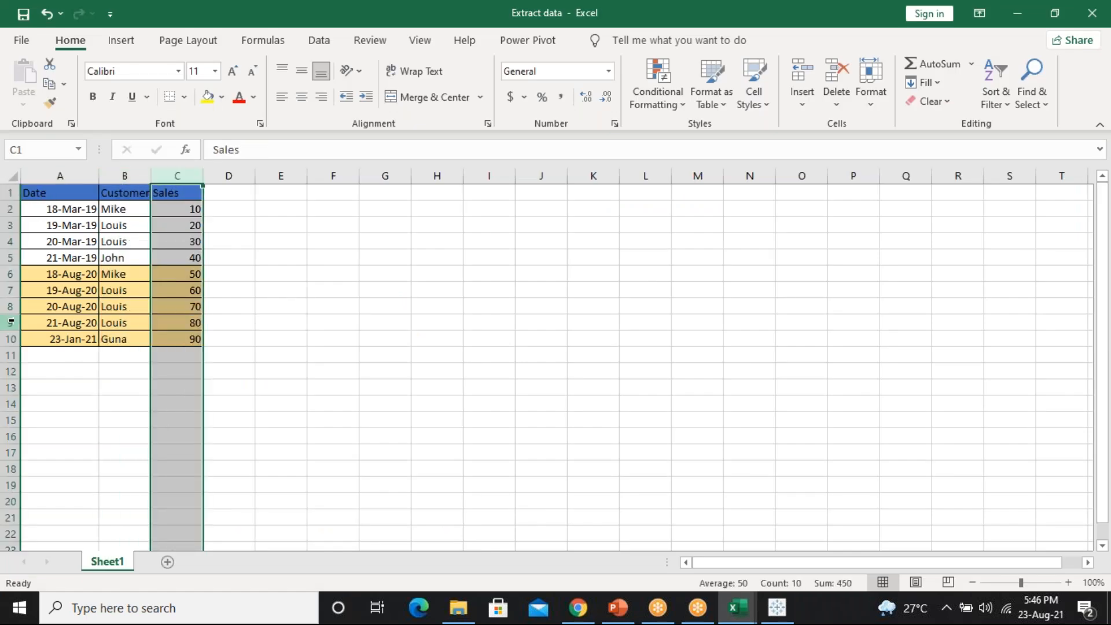
pyautogui.click(12, 341)
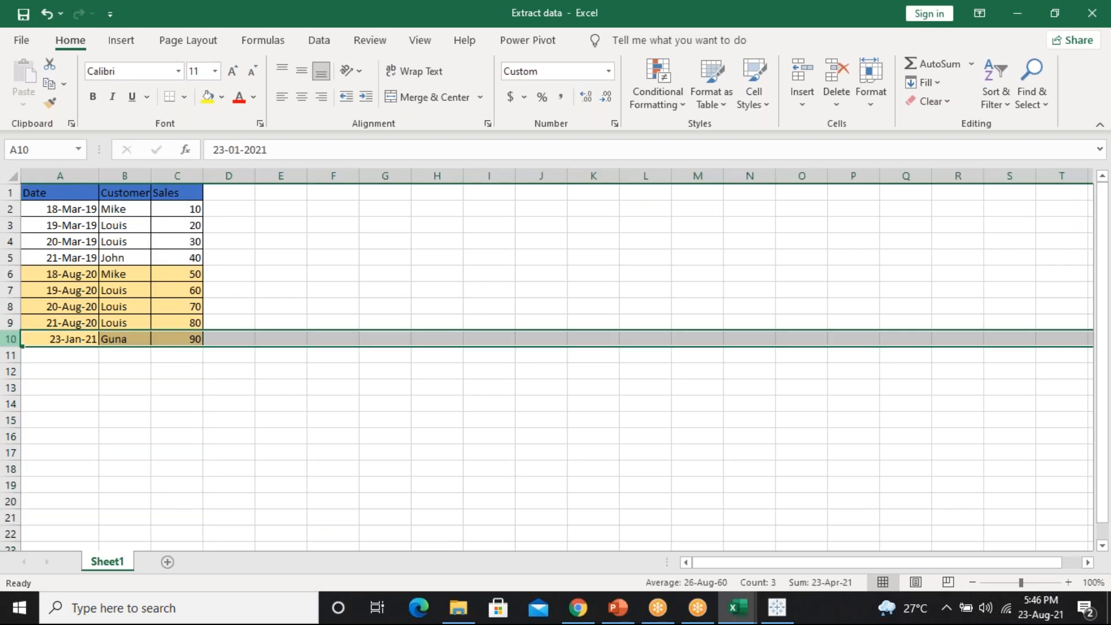
pyautogui.rightClick(12, 341)
pyautogui.click(61, 213)
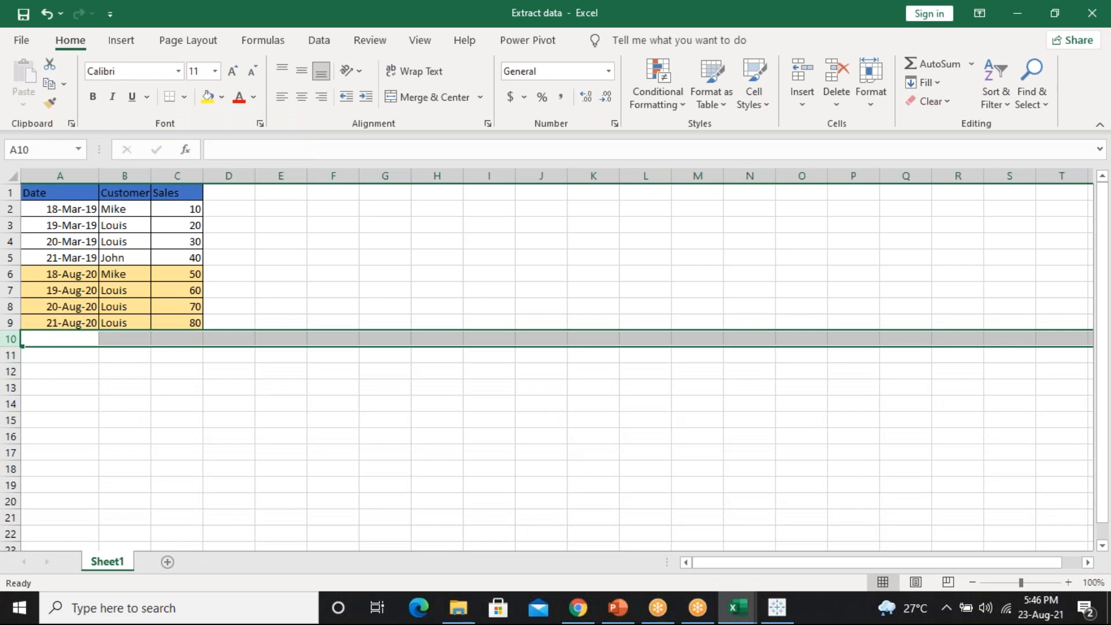
# Select the whole data table with Ctrl+A, then go back to Tableau's data source page
pyautogui.click(181, 238)
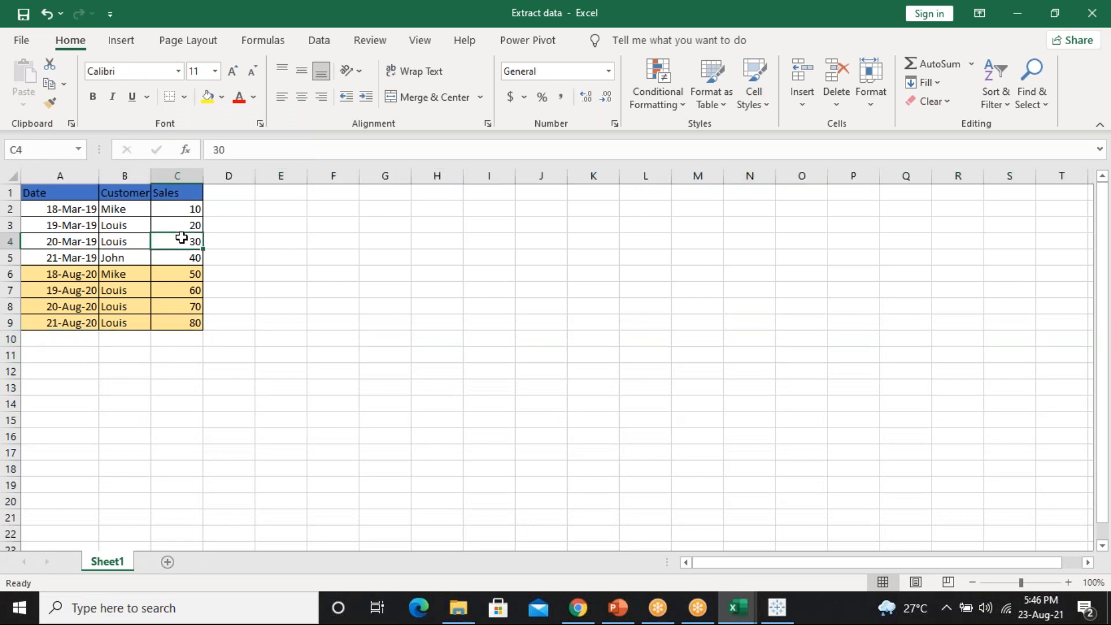
pyautogui.hotkey('ctrl', 'a')
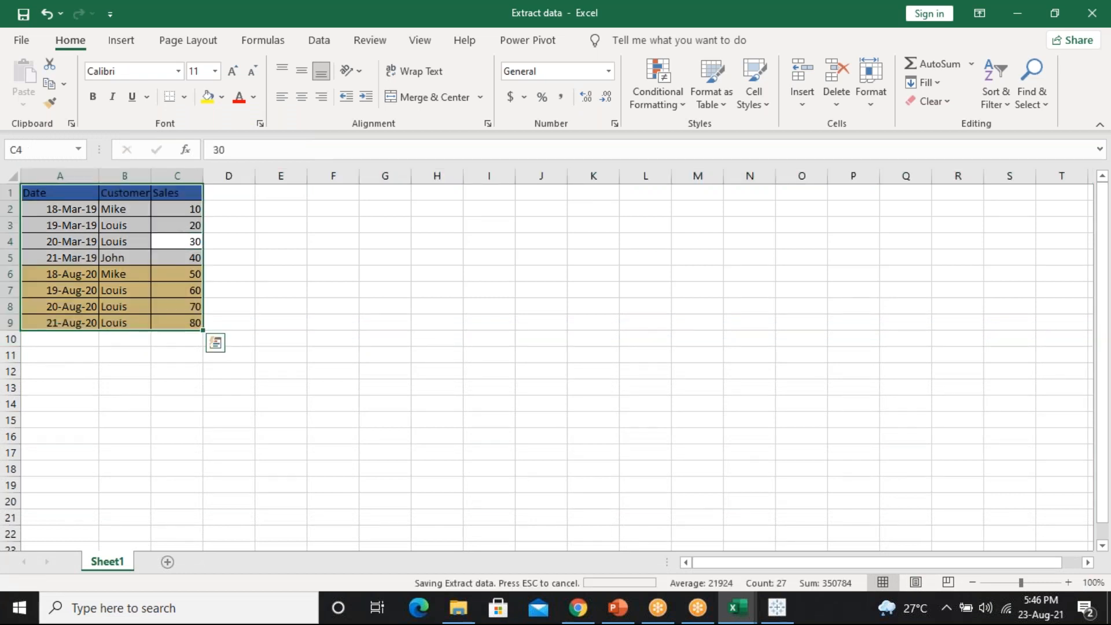
pyautogui.click(396, 254)
pyautogui.moveTo(587, 359); pyautogui.dragTo(772, 520)
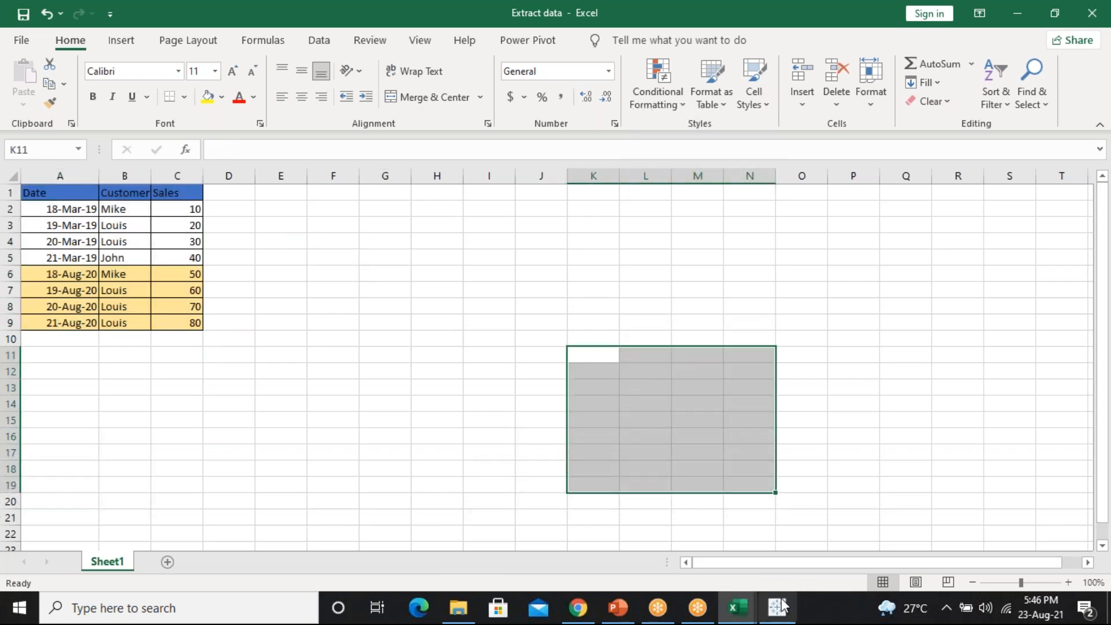
pyautogui.click(778, 608)
# Refresh the Extract data source to load the 8 remaining rows, then go to Sheet 1
pyautogui.click(137, 55)
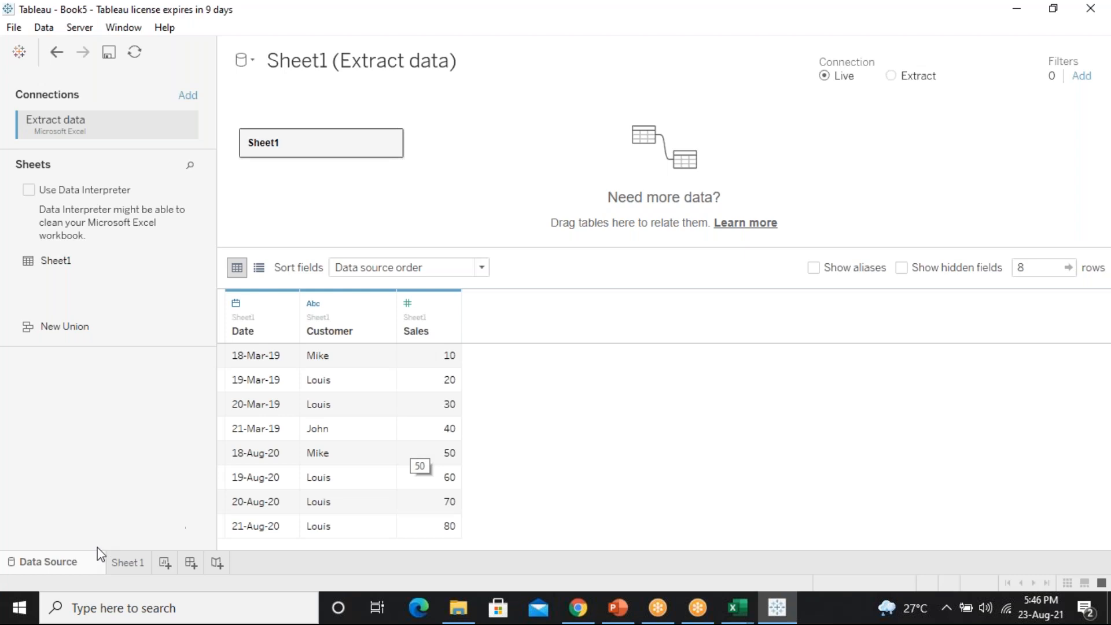
pyautogui.click(128, 563)
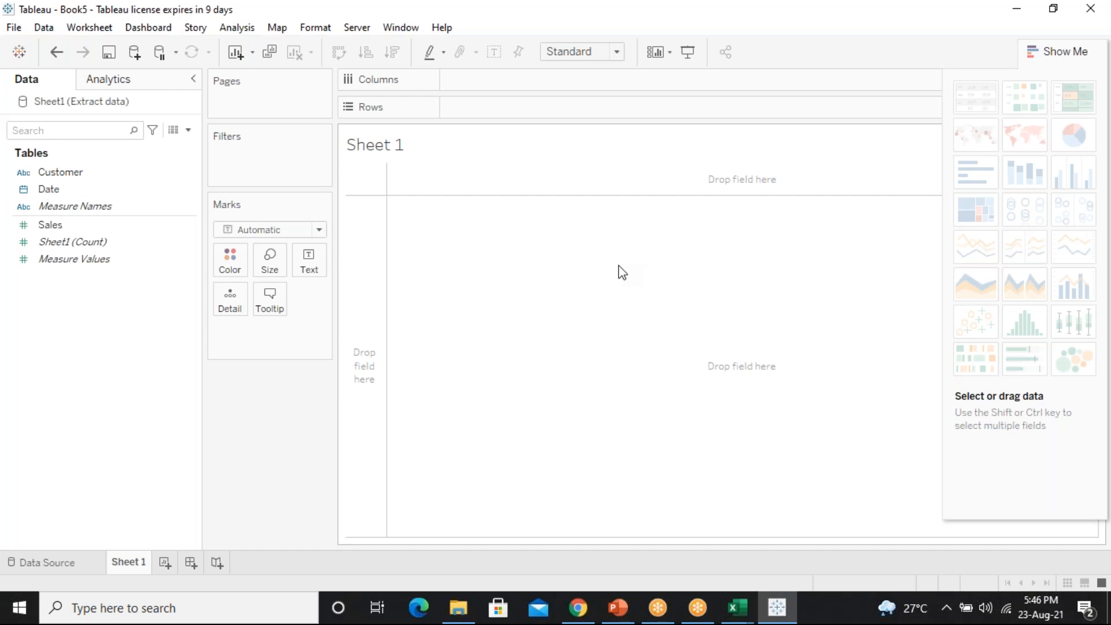
# Add YEAR(Date) to the columns and SUM(Sales) to the table, showing 100 for 2019 and 260 for 2020
pyautogui.doubleClick(51, 190)
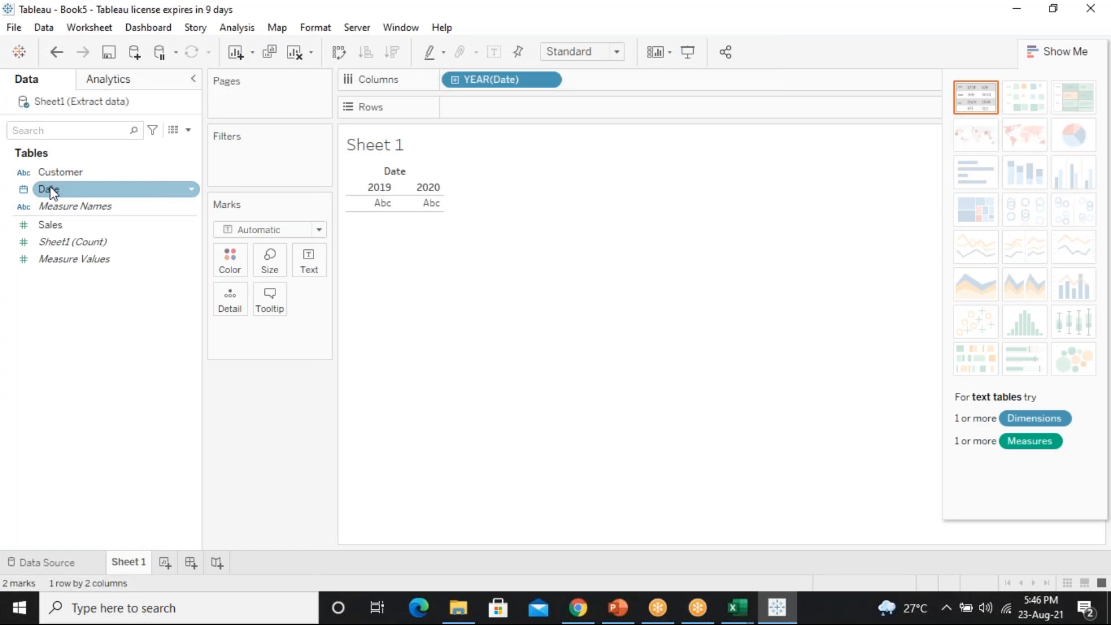
pyautogui.click(85, 208)
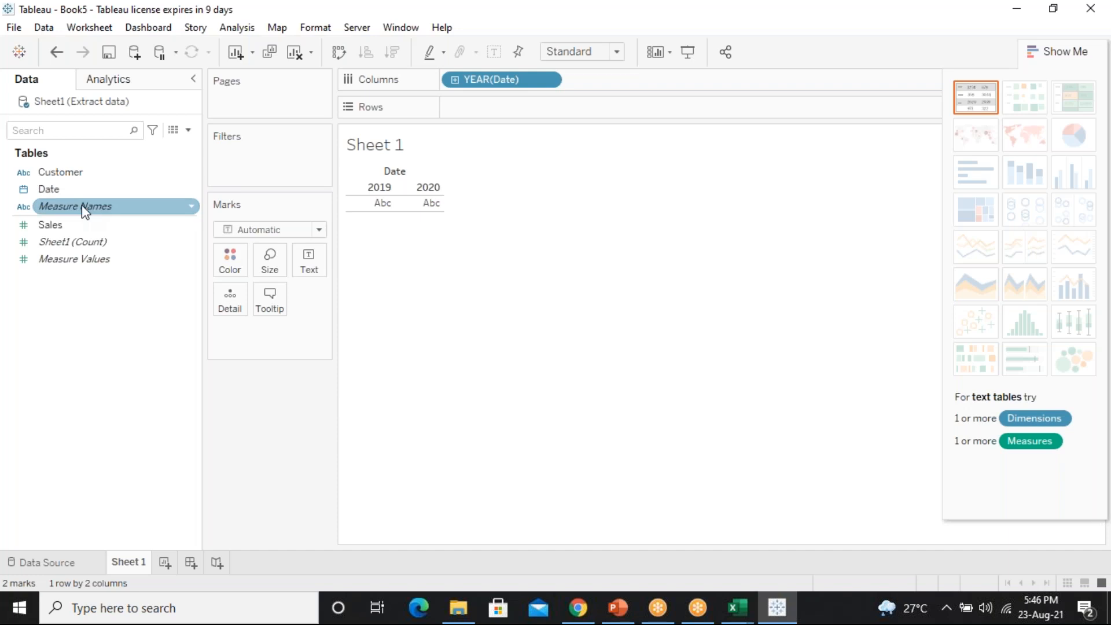
pyautogui.click(87, 226)
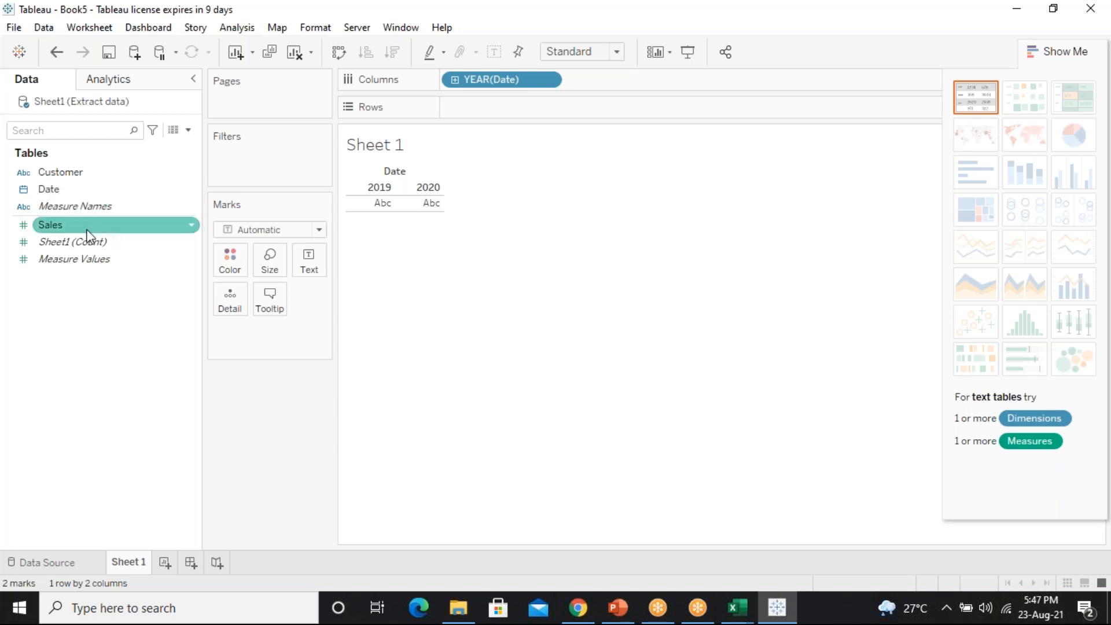
pyautogui.doubleClick(87, 232)
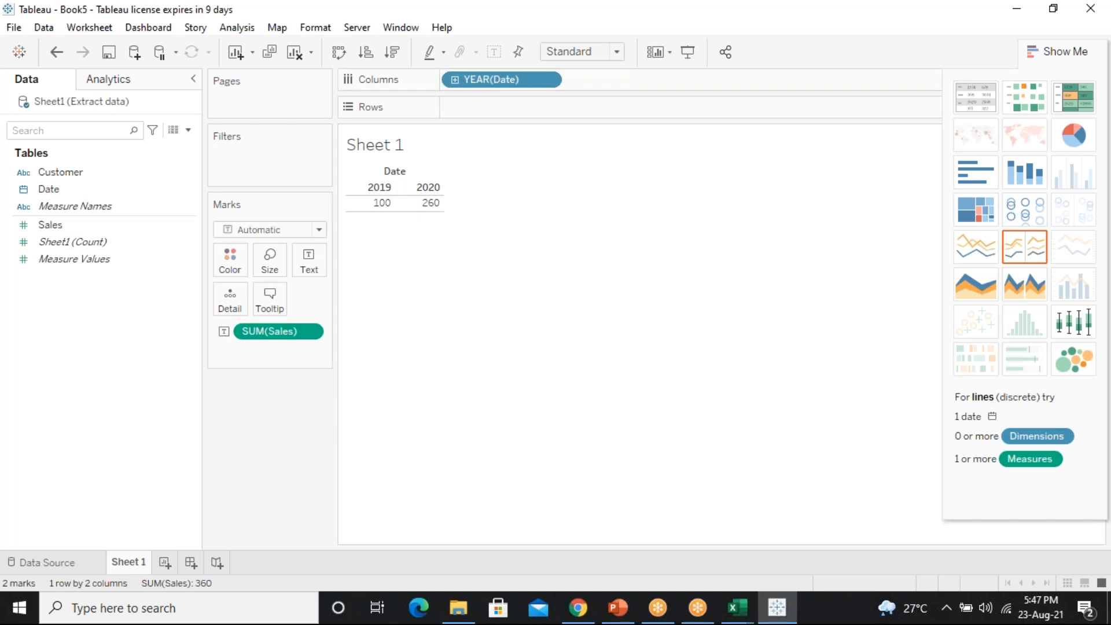
# Drill the date down from years through quarters and months to days, then collapse back to years
pyautogui.moveTo(369, 212)
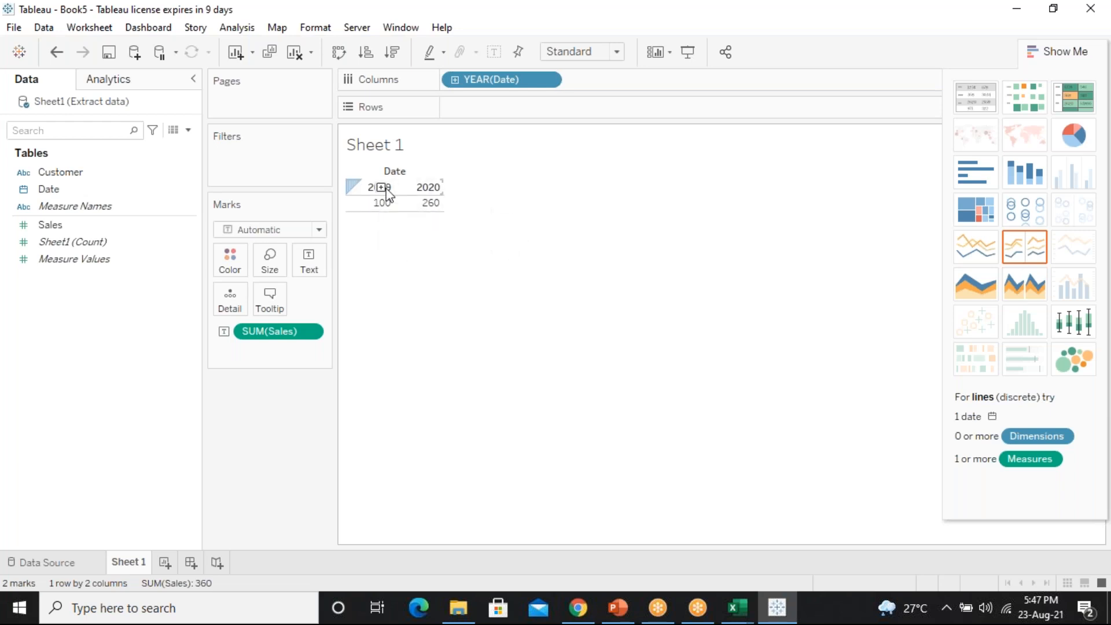
pyautogui.click(455, 81)
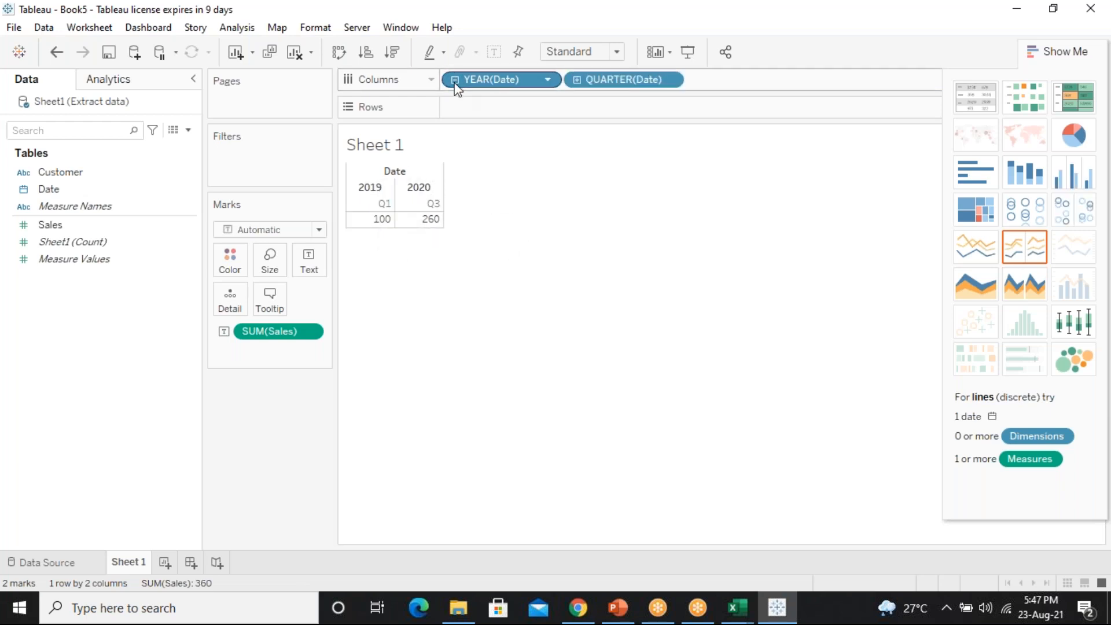
pyautogui.click(577, 81)
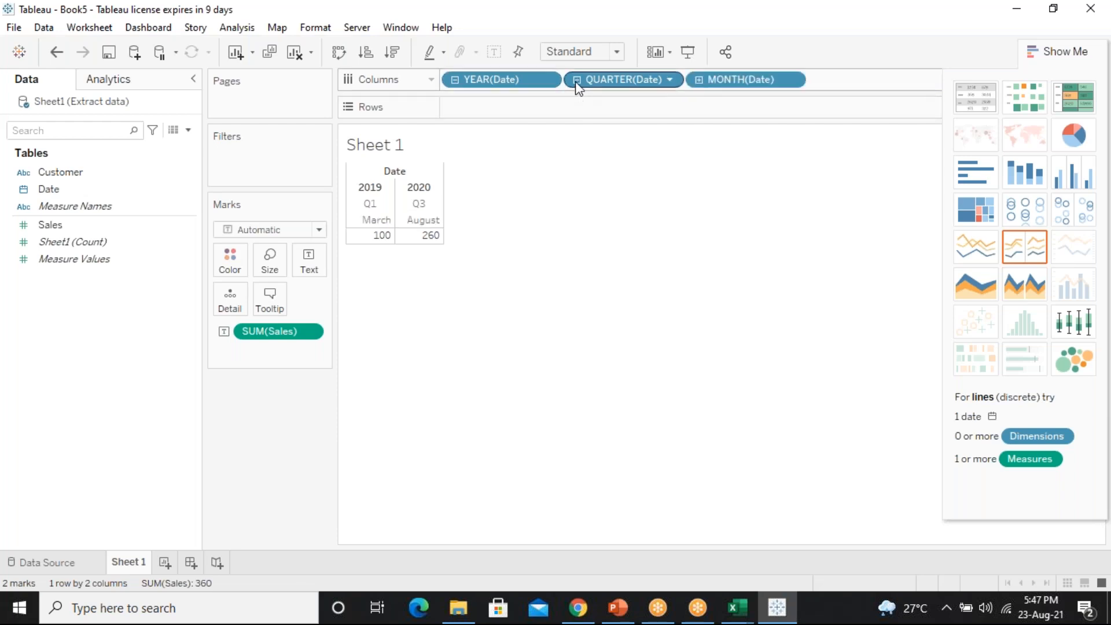
pyautogui.click(699, 81)
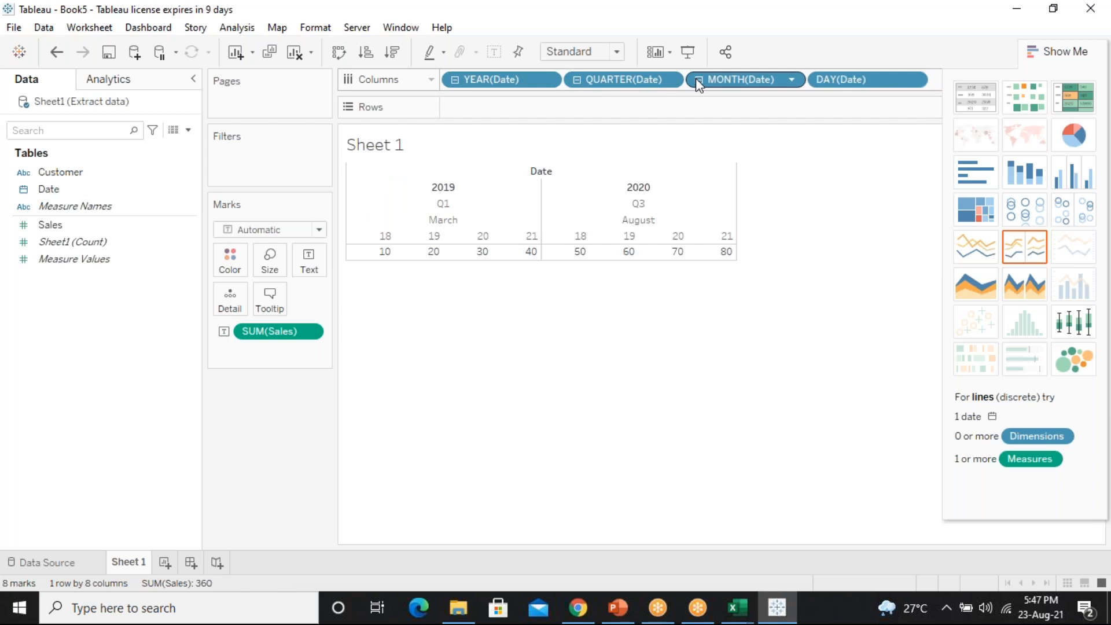
pyautogui.click(698, 80)
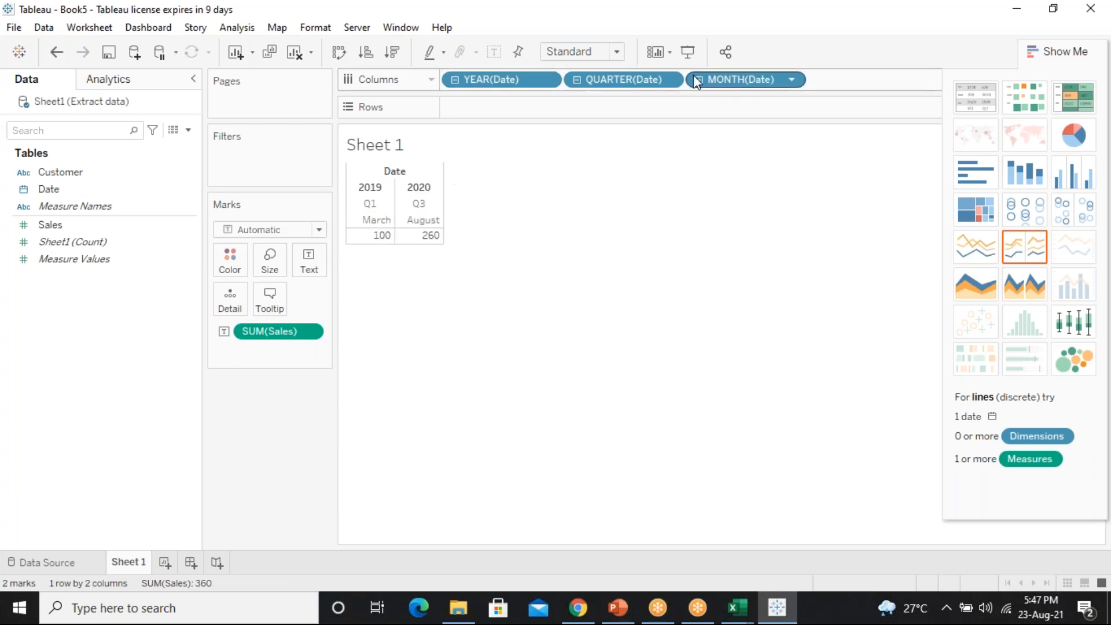
pyautogui.click(577, 81)
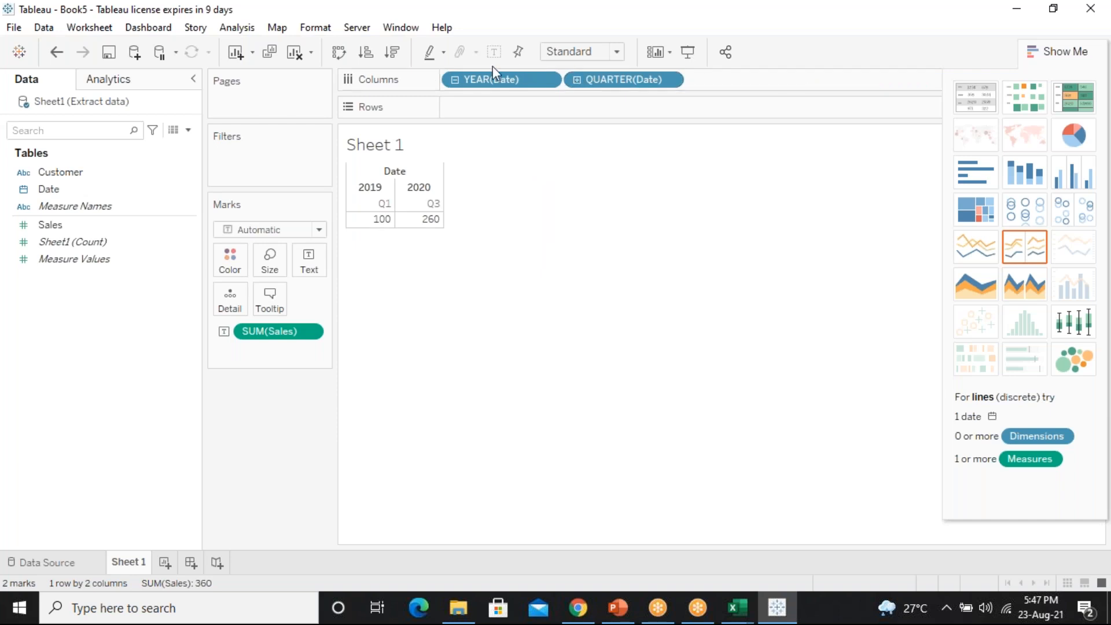
pyautogui.click(455, 83)
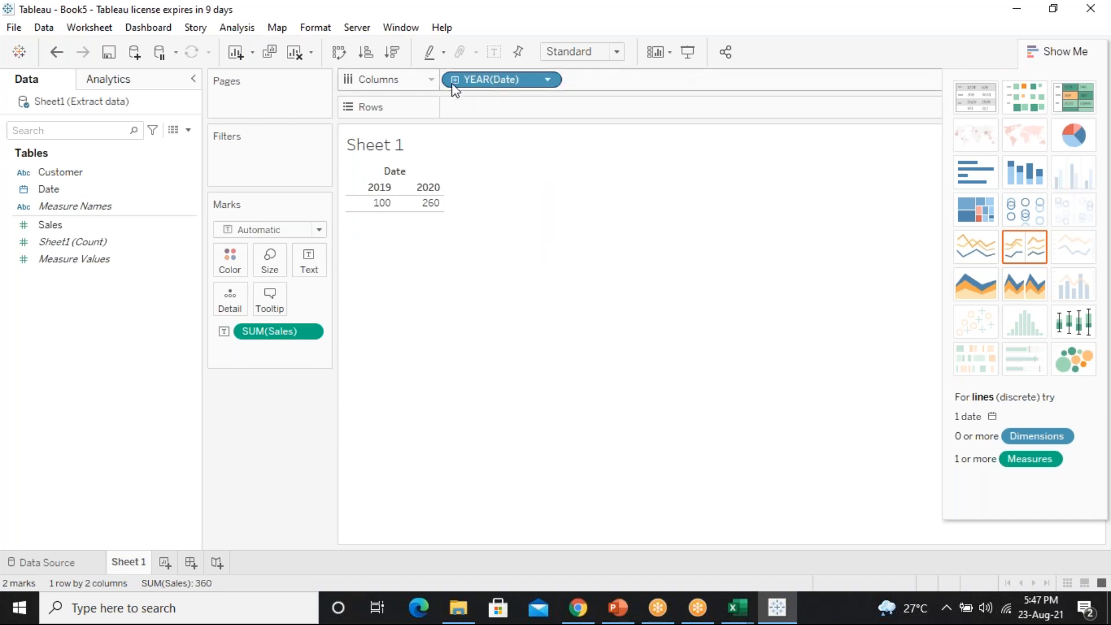
# Check the Extract data workbook in Excel, then return to Tableau
pyautogui.click(741, 611)
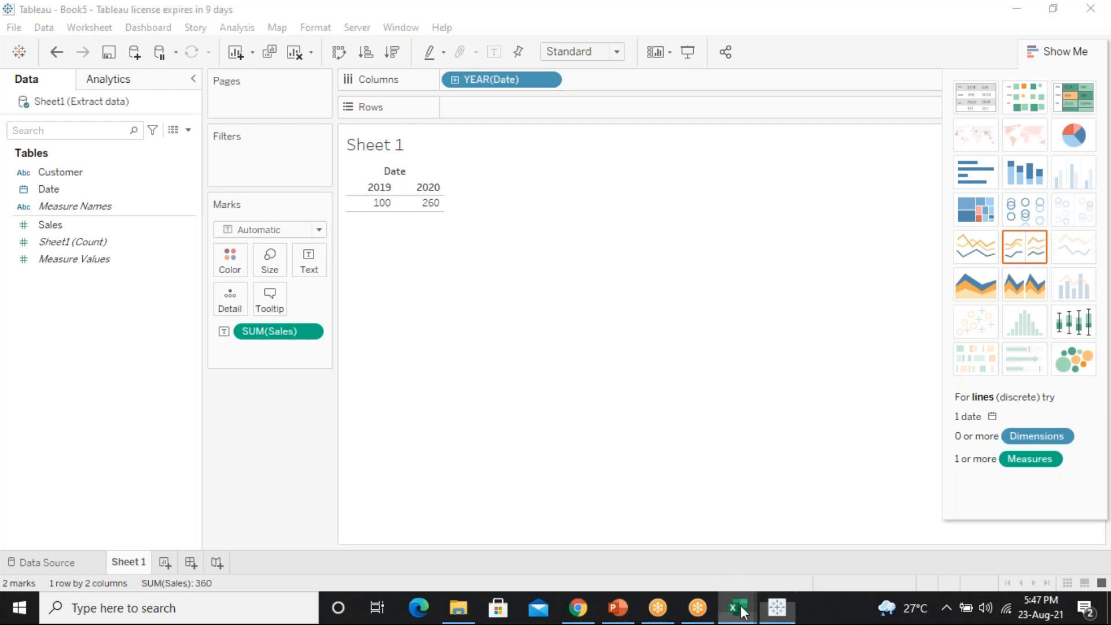
pyautogui.click(799, 561)
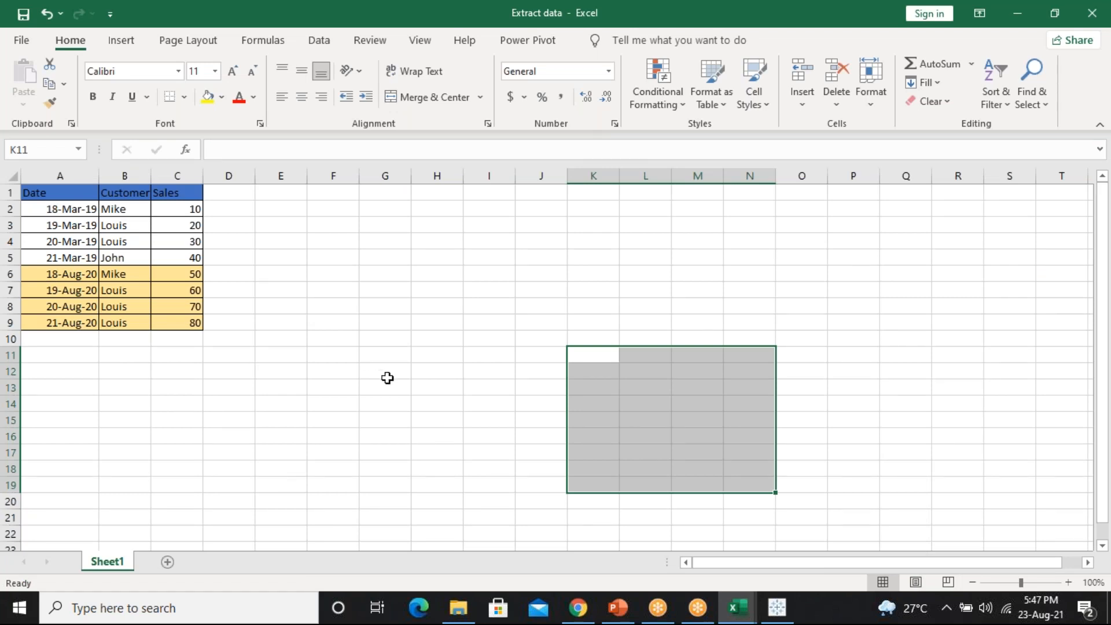
pyautogui.click(779, 609)
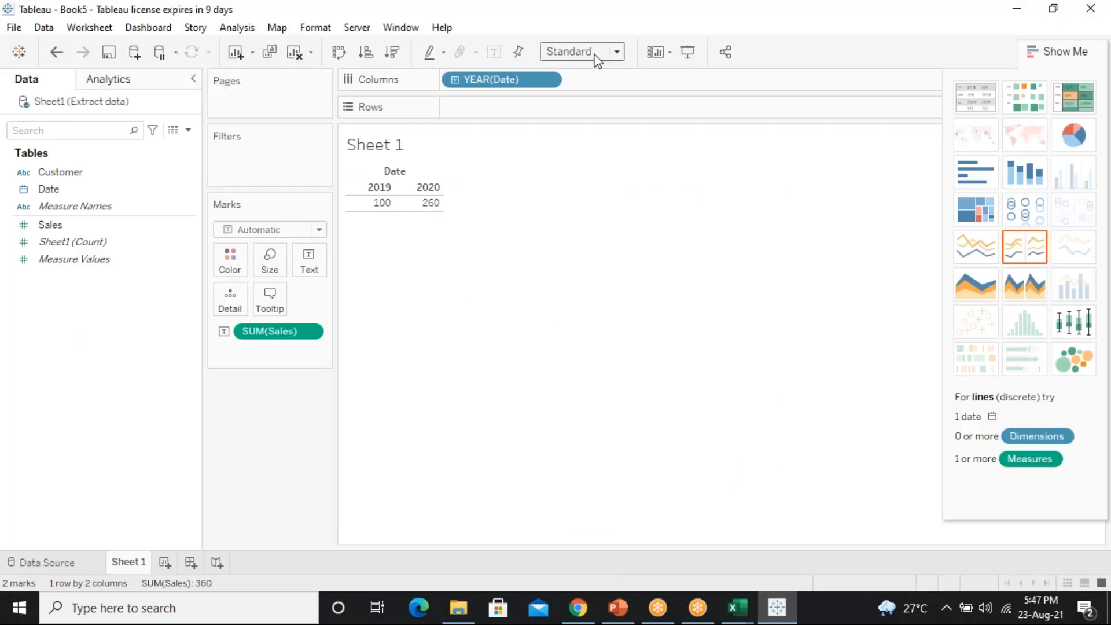
# Open the YEAR(Date) pill's menu and show the More submenu with Week Number, Weekday and Custom
pyautogui.click(548, 80)
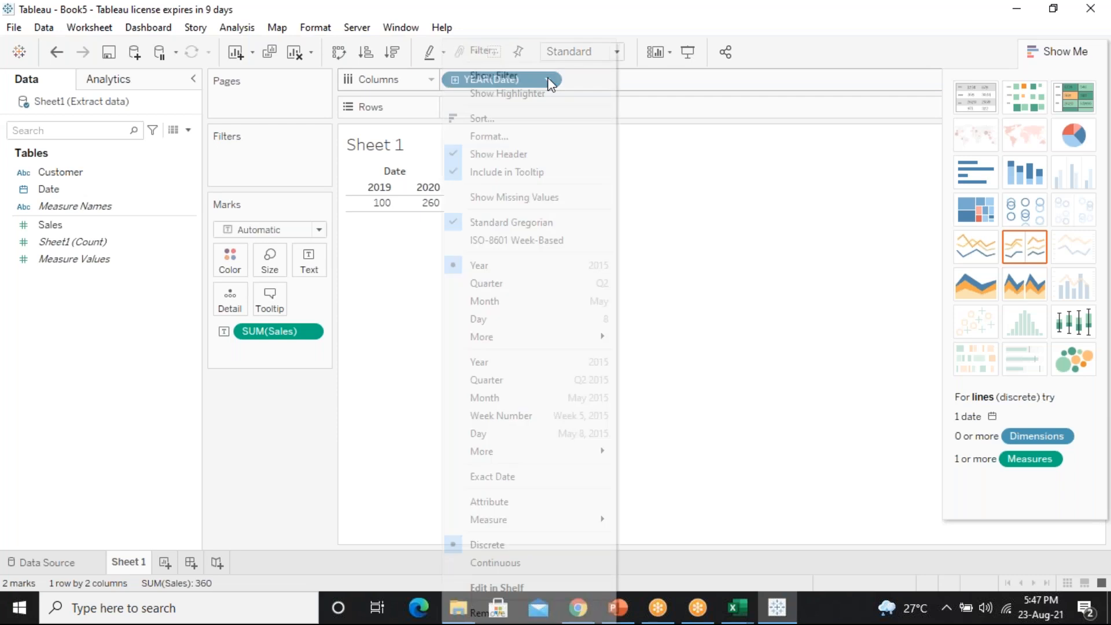
pyautogui.click(371, 276)
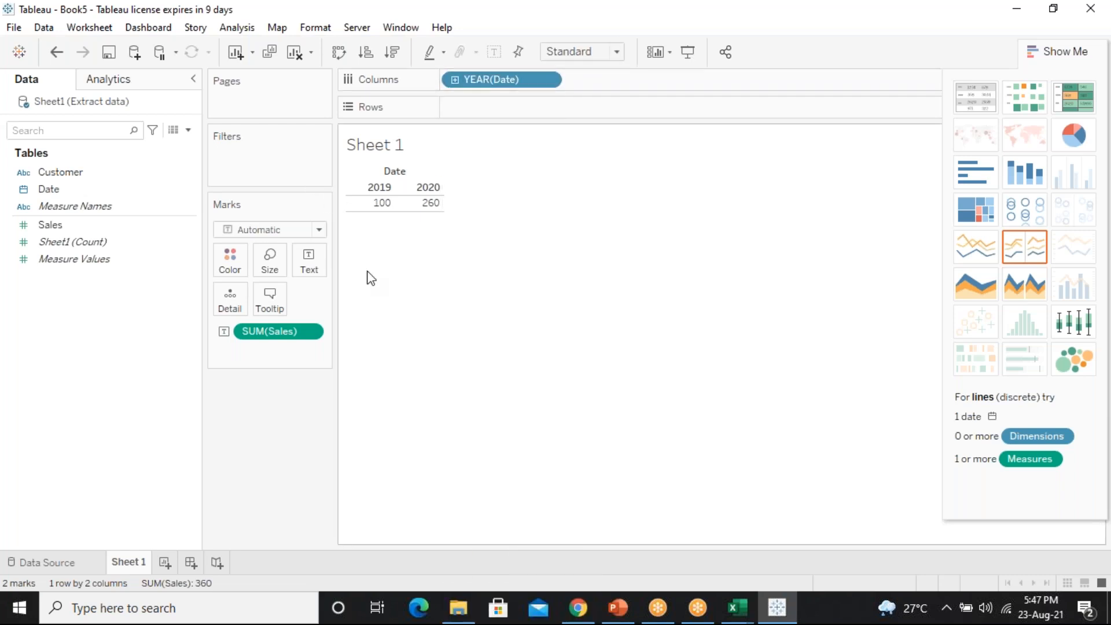
pyautogui.click(550, 77)
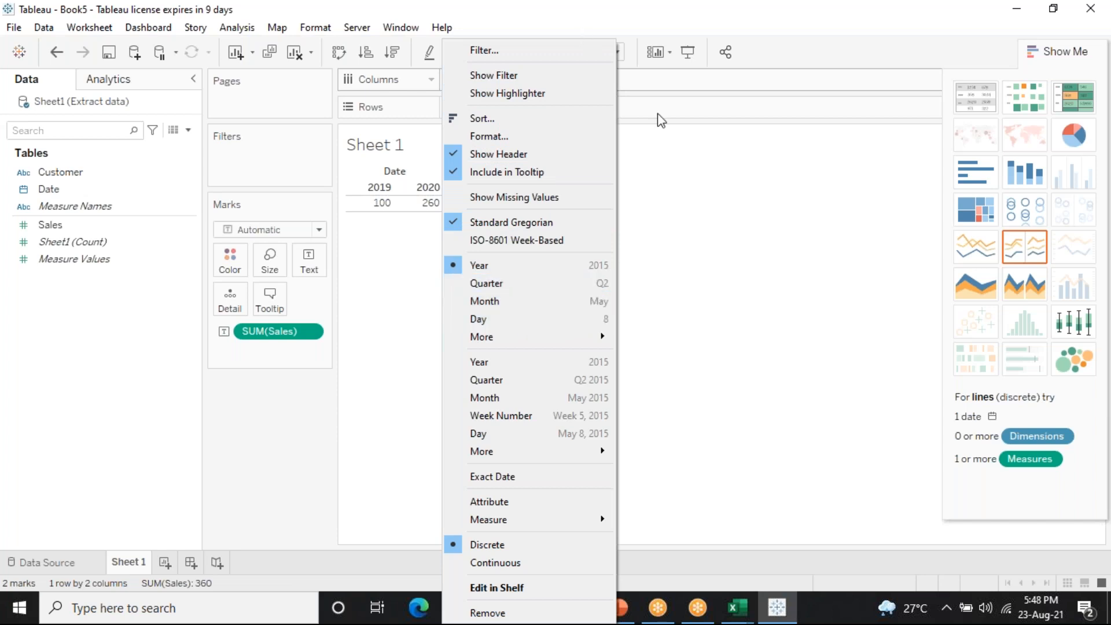
pyautogui.click(711, 208)
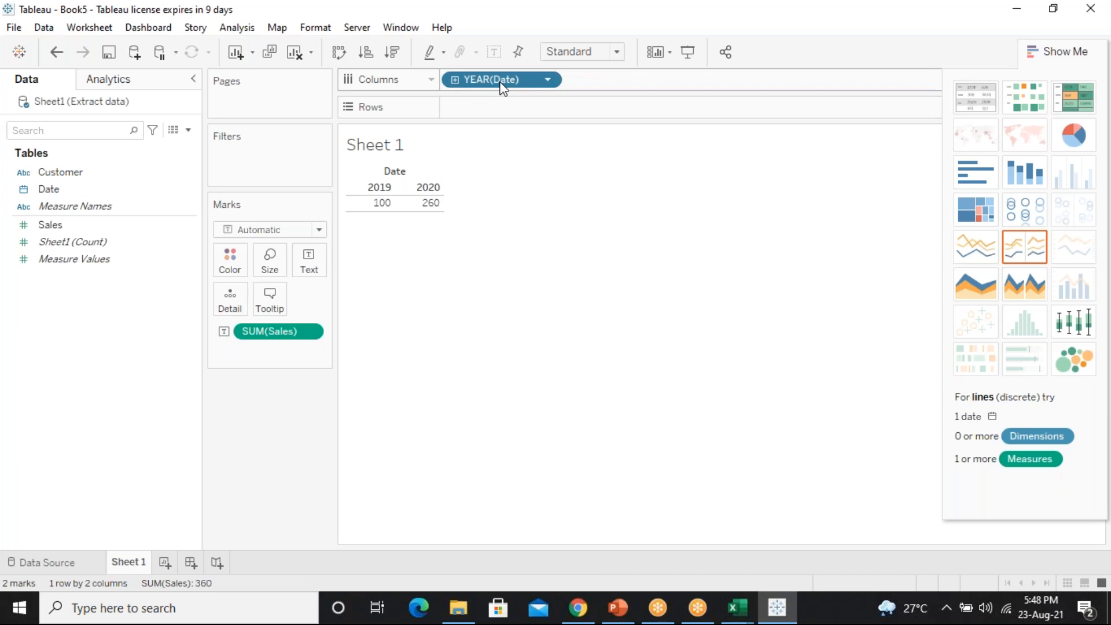
pyautogui.click(554, 81)
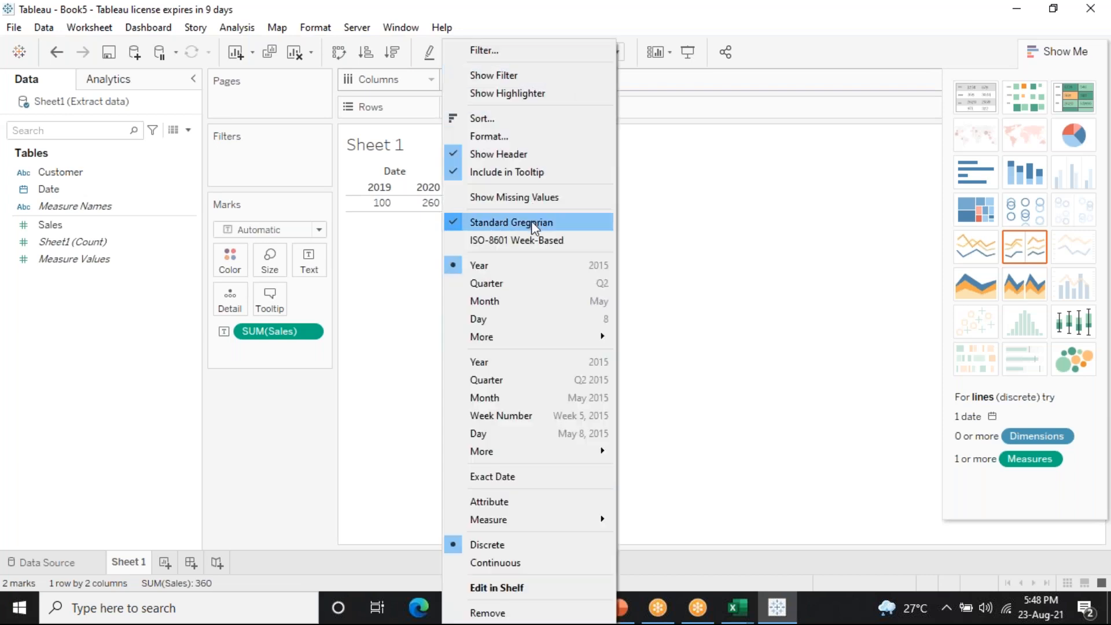
pyautogui.moveTo(550, 344)
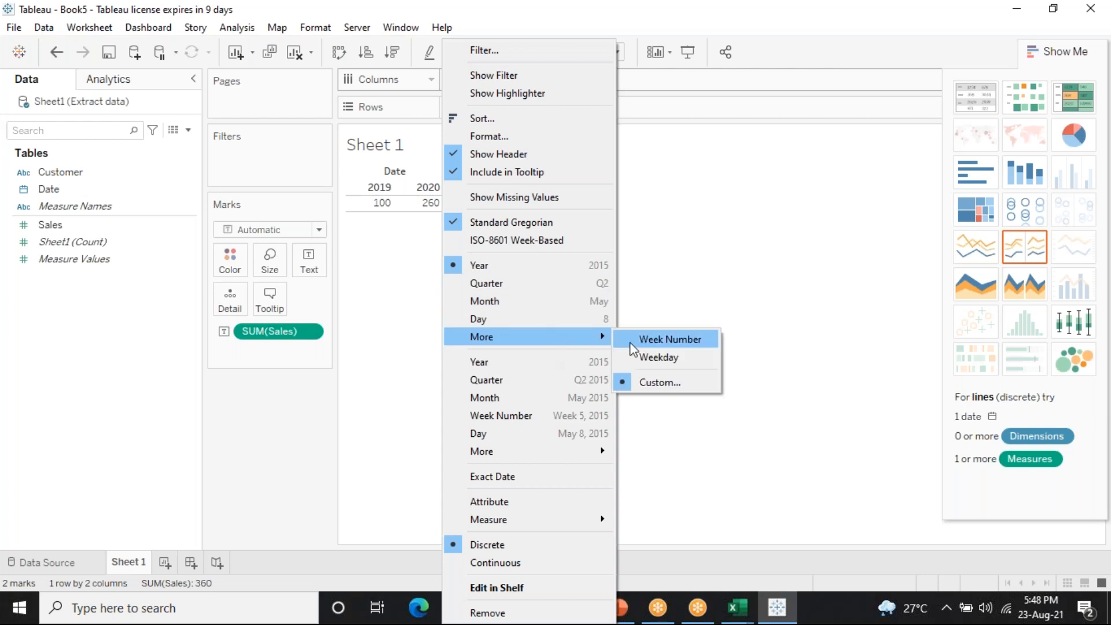
# Set the date pill to custom Month / Day / Year detail and swap rows and columns so dates list as rows
pyautogui.click(683, 385)
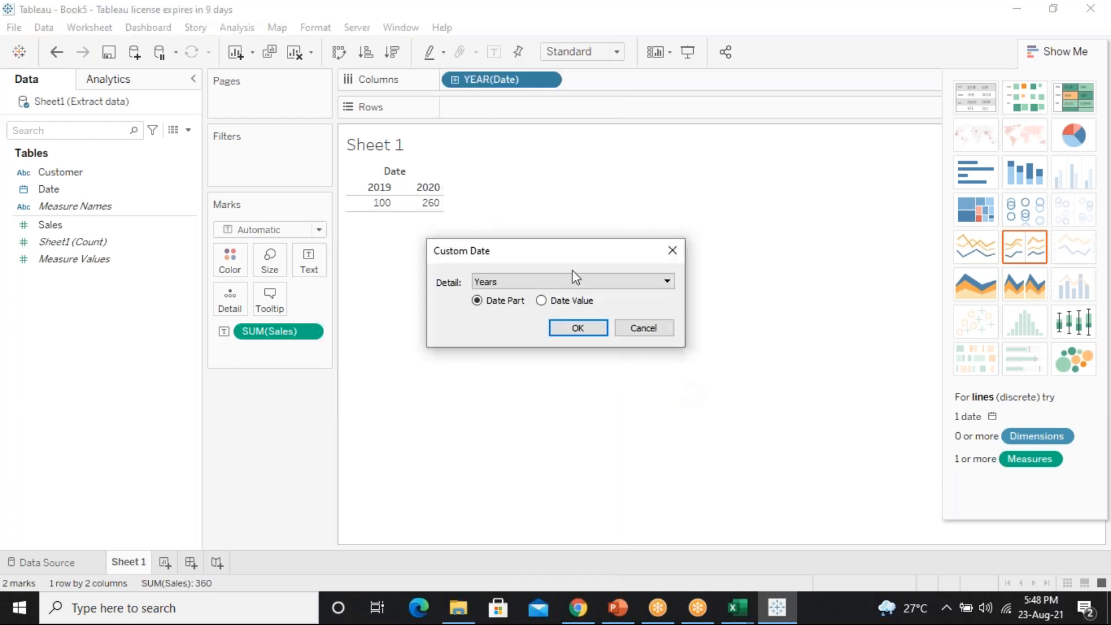
pyautogui.click(515, 287)
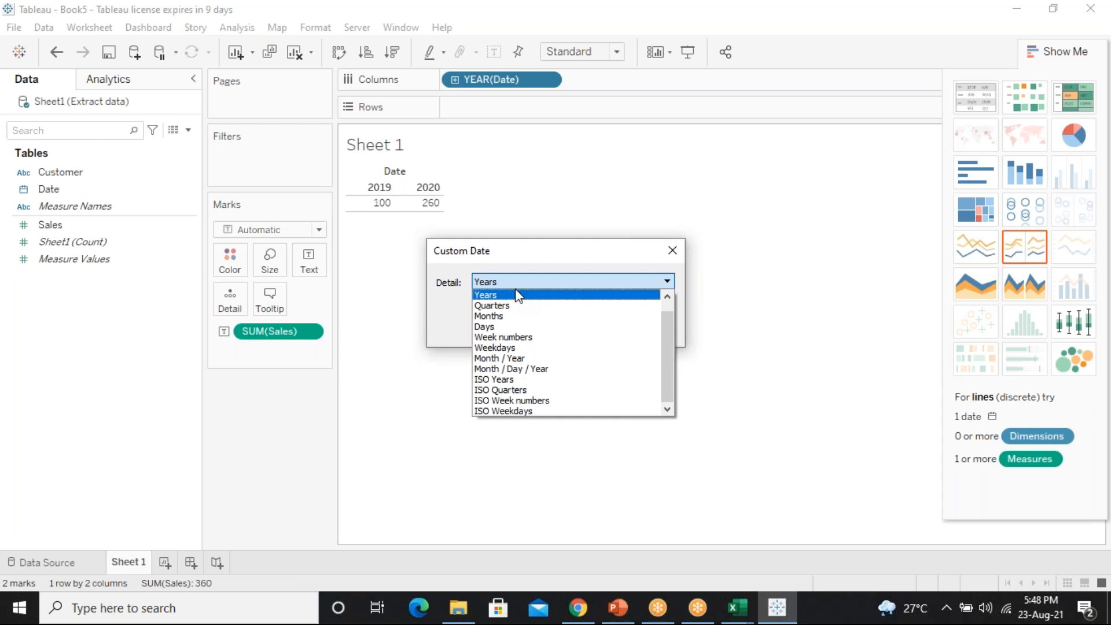
pyautogui.click(512, 369)
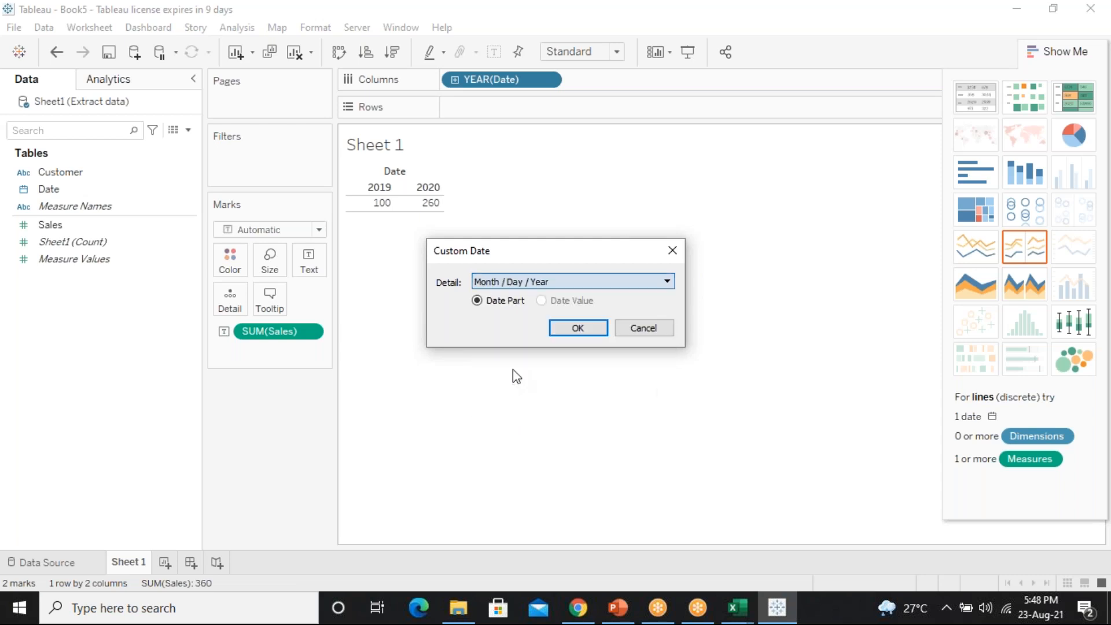
pyautogui.click(582, 330)
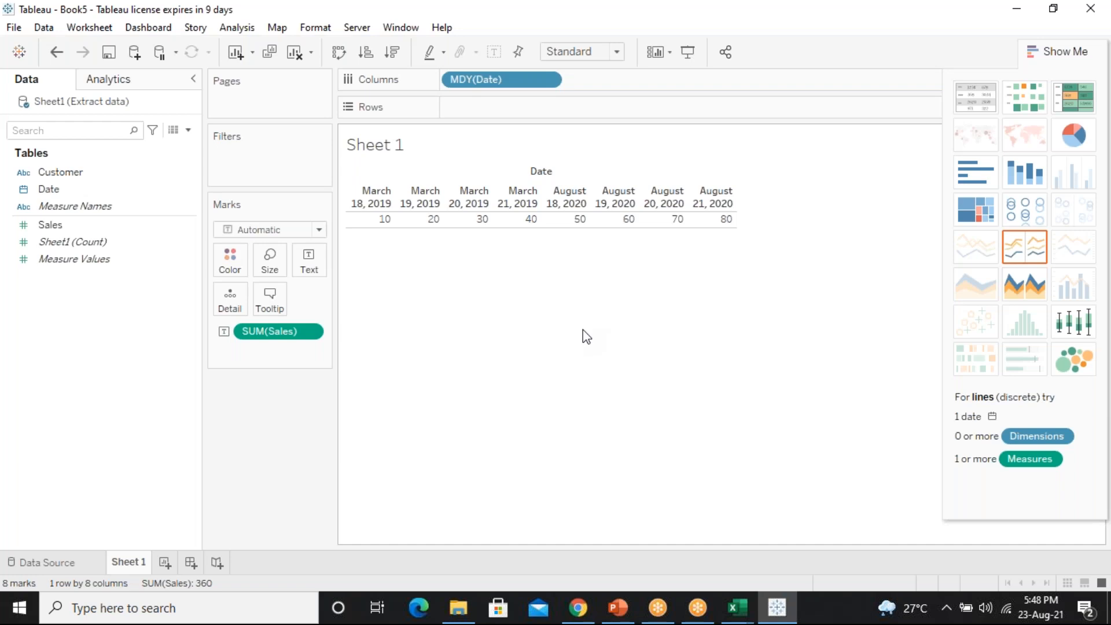
pyautogui.click(340, 53)
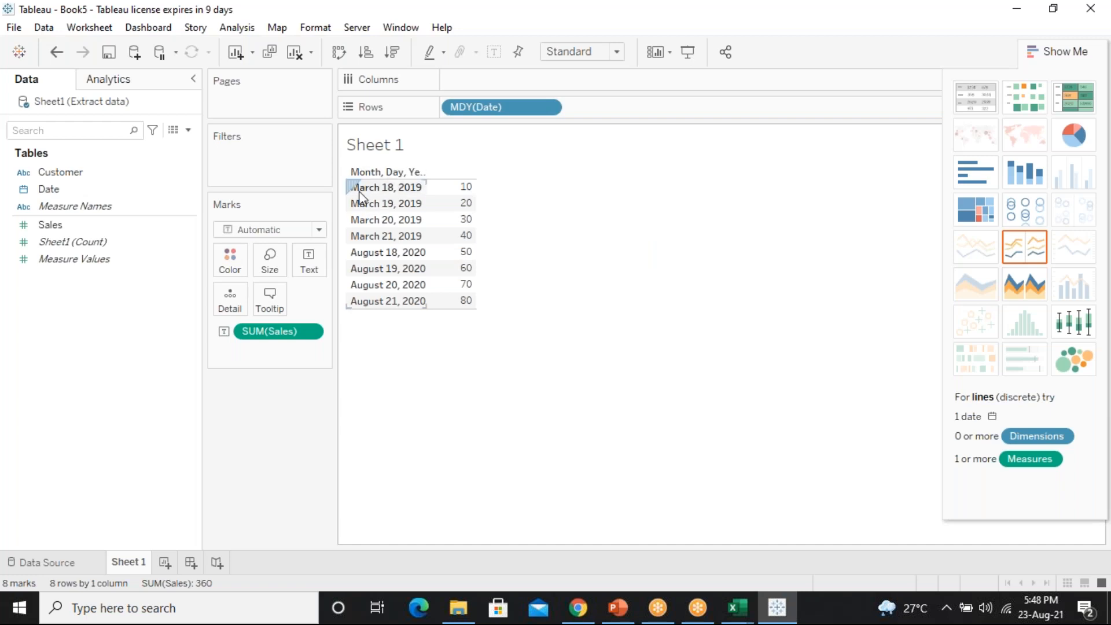
pyautogui.click(316, 334)
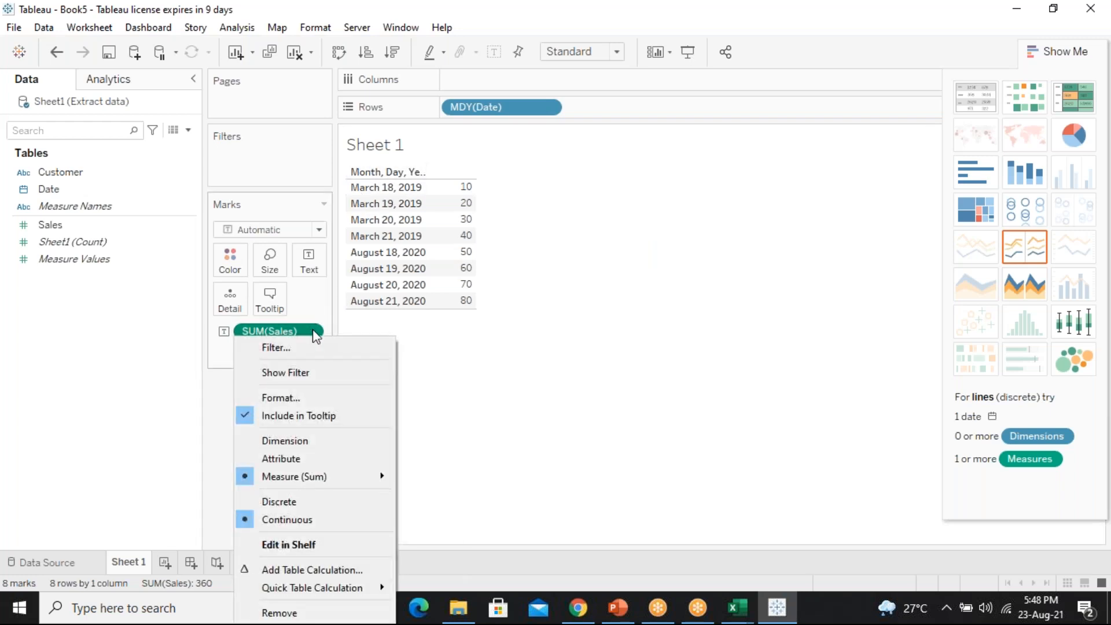
# In Format SUM(Sales), set the Axis tab's default font size to 14
pyautogui.click(291, 397)
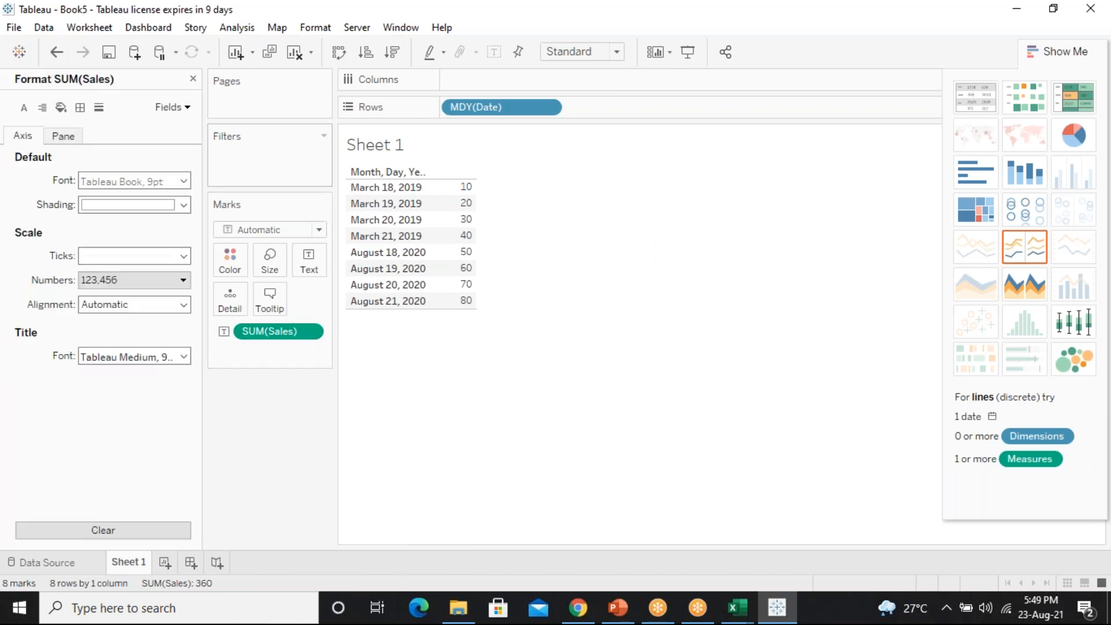
pyautogui.click(194, 80)
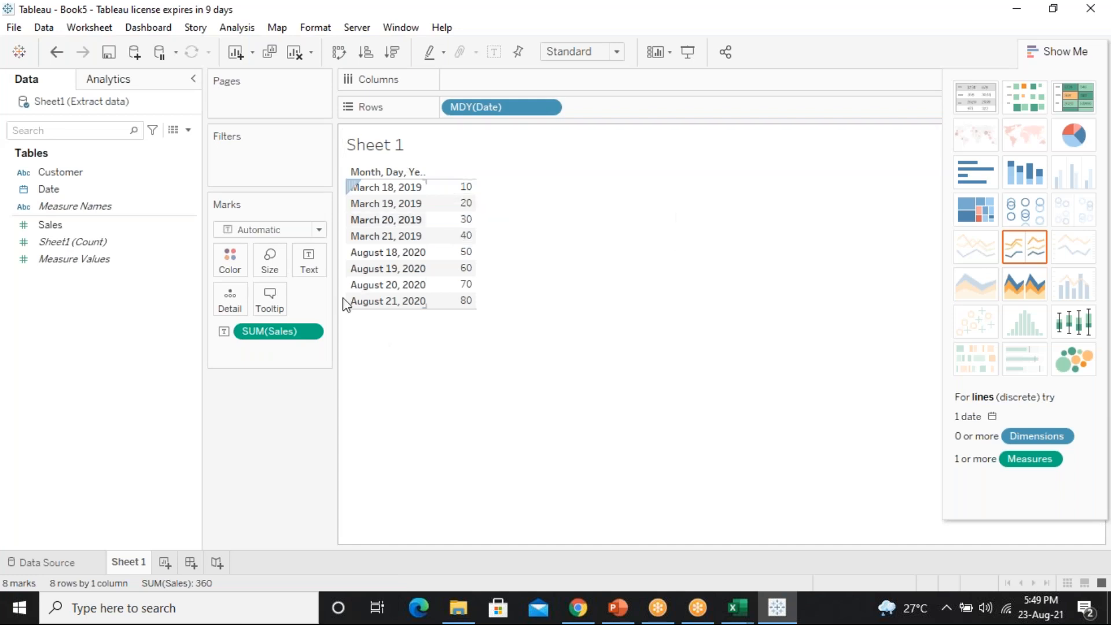
pyautogui.click(314, 335)
pyautogui.click(280, 394)
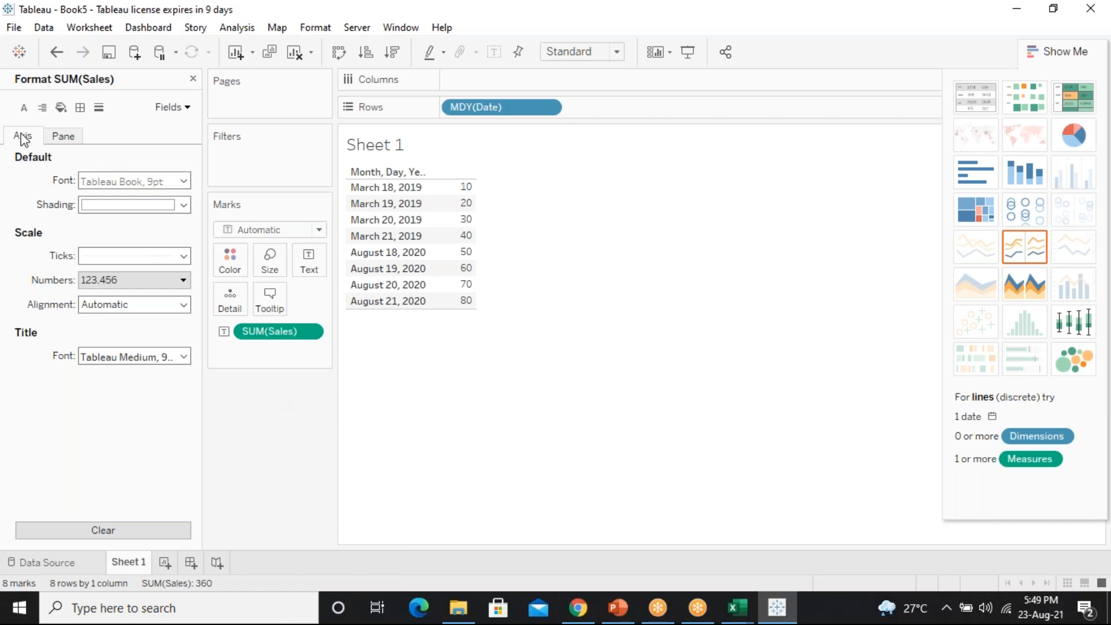
pyautogui.click(183, 181)
pyautogui.write('14')
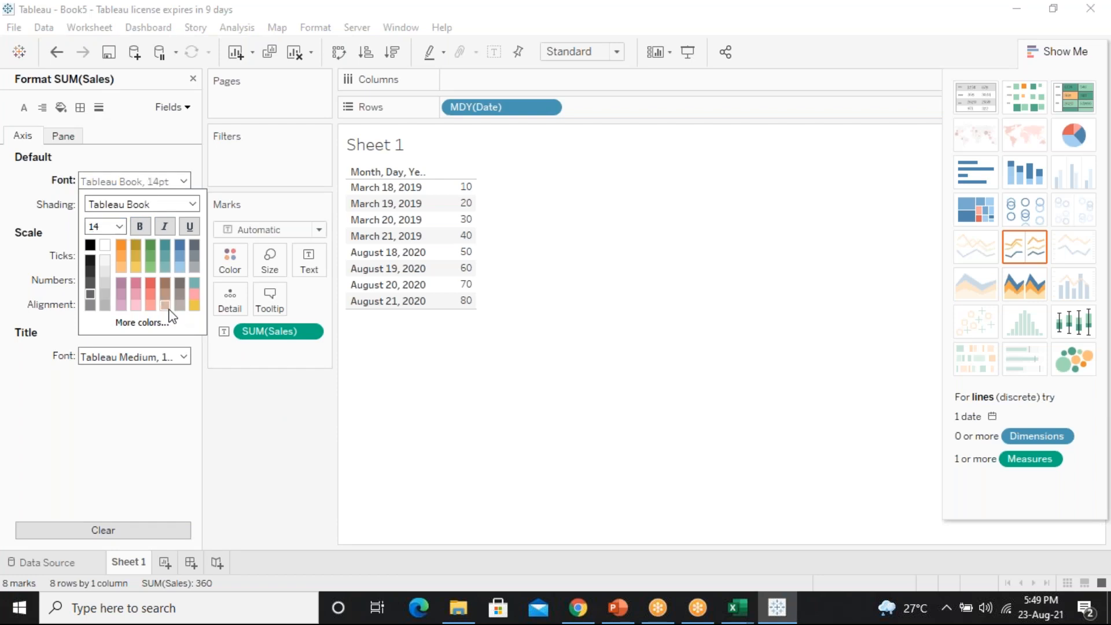
pyautogui.click(109, 449)
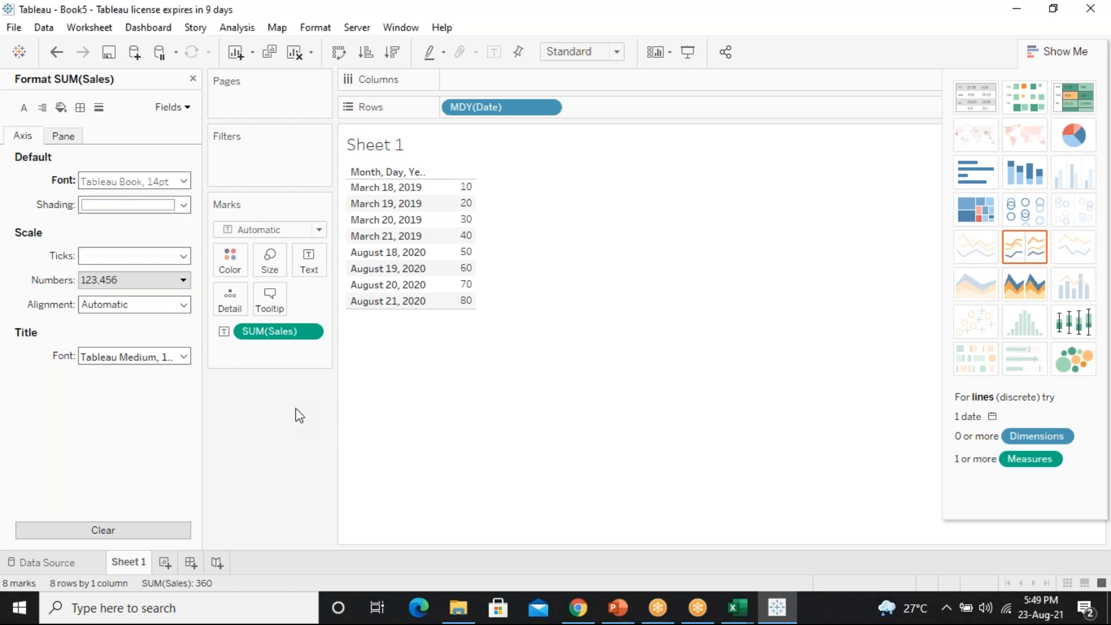
# Set the Pane tab's value font size to 14, then close the Format pane
pyautogui.click(68, 139)
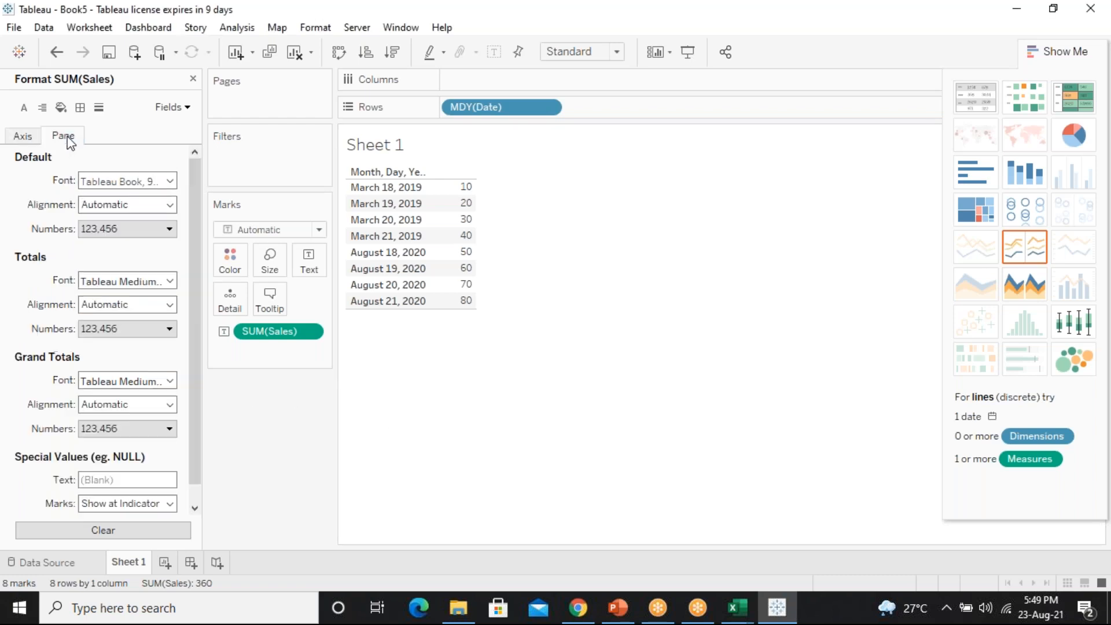
pyautogui.click(170, 183)
pyautogui.click(103, 227)
pyautogui.click(119, 226)
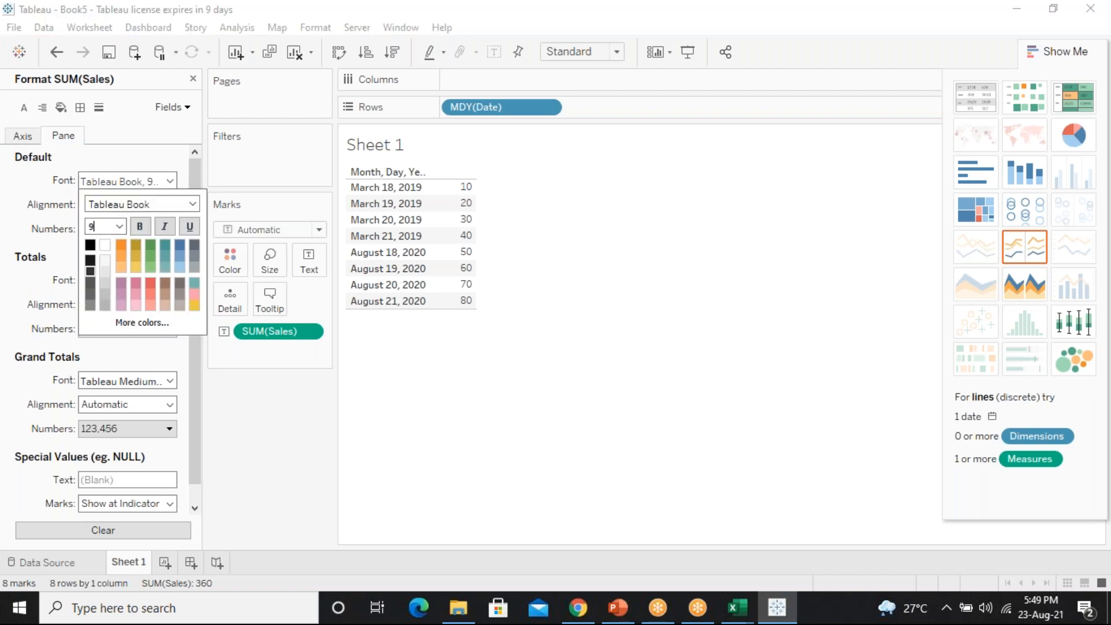
pyautogui.press('BackSpace')
pyautogui.write('14')
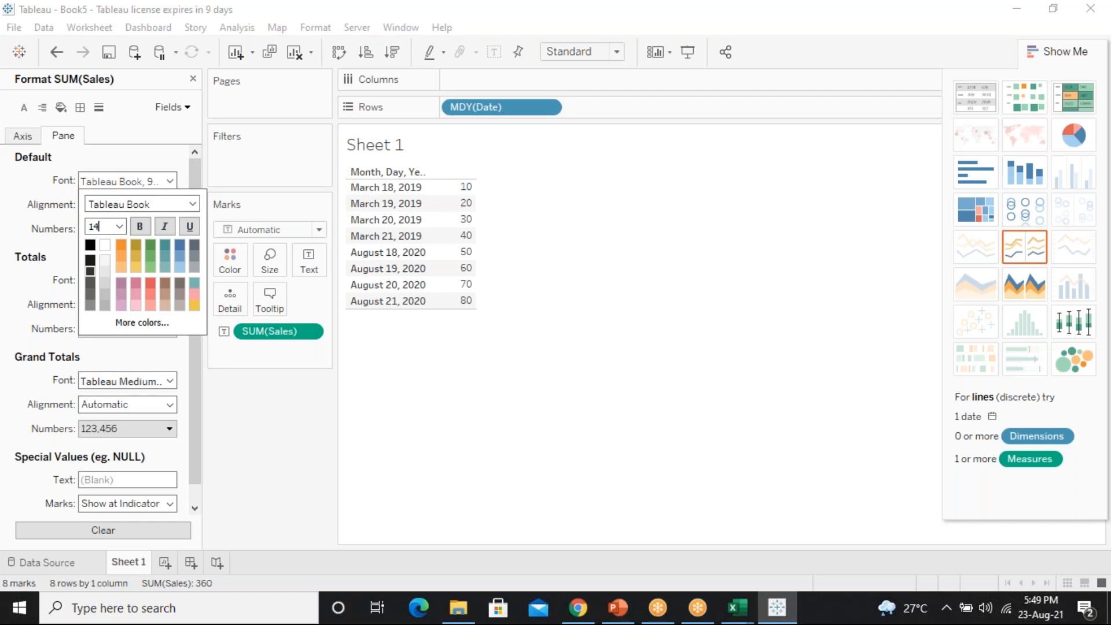
pyautogui.click(386, 323)
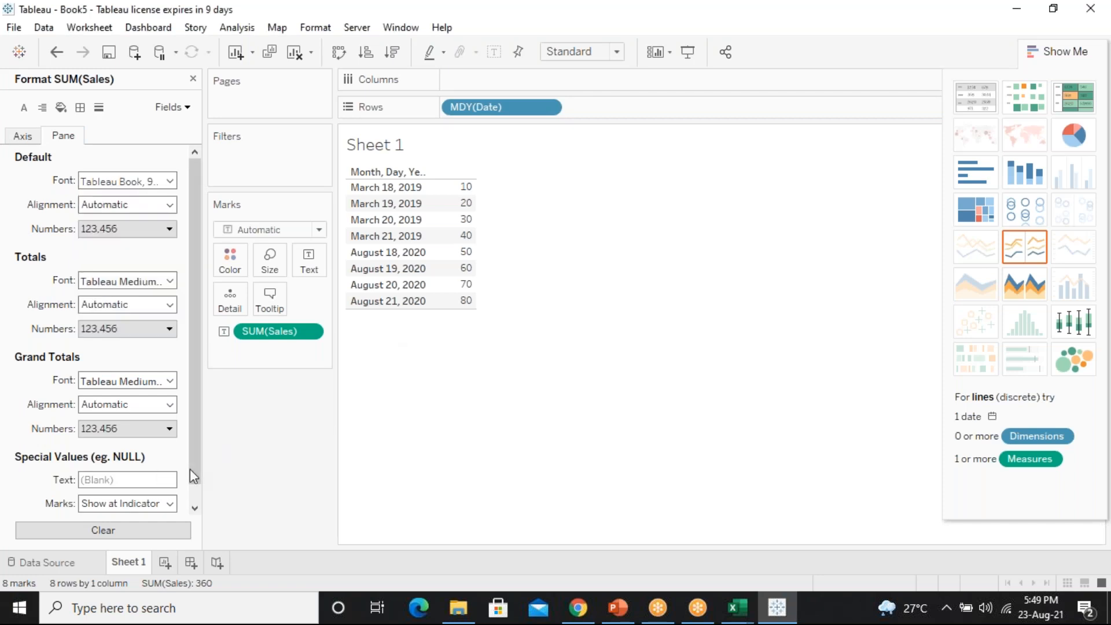
pyautogui.scroll(-1, 191, 475)
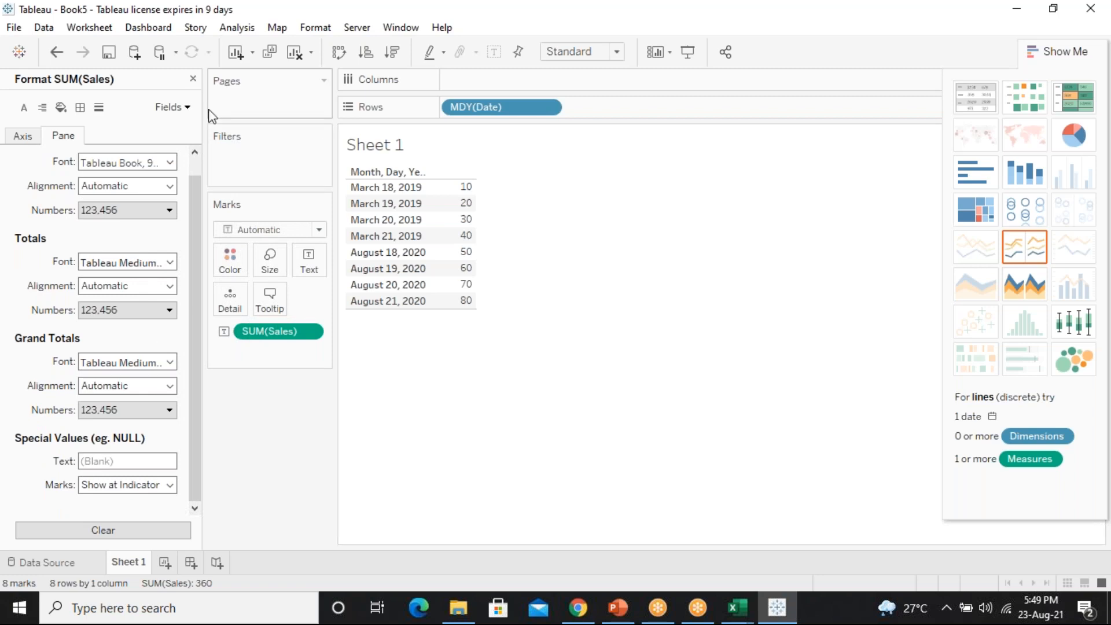
pyautogui.click(193, 79)
pyautogui.click(457, 236)
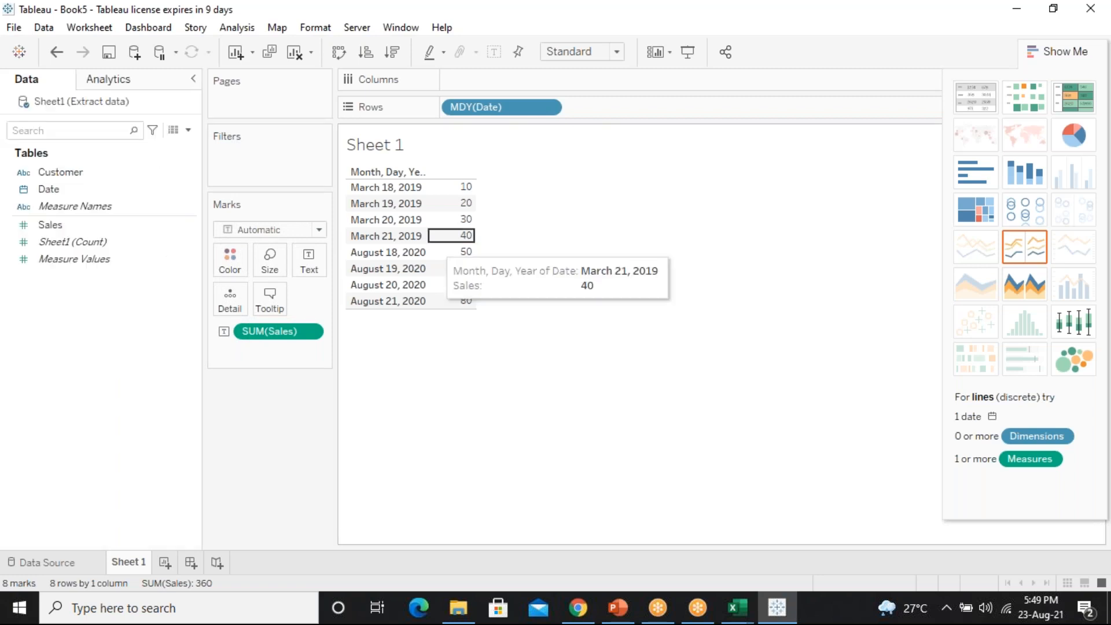
# Format the SUM(Sales) values in the Pane tab with a 14 pt font size
pyautogui.click(406, 396)
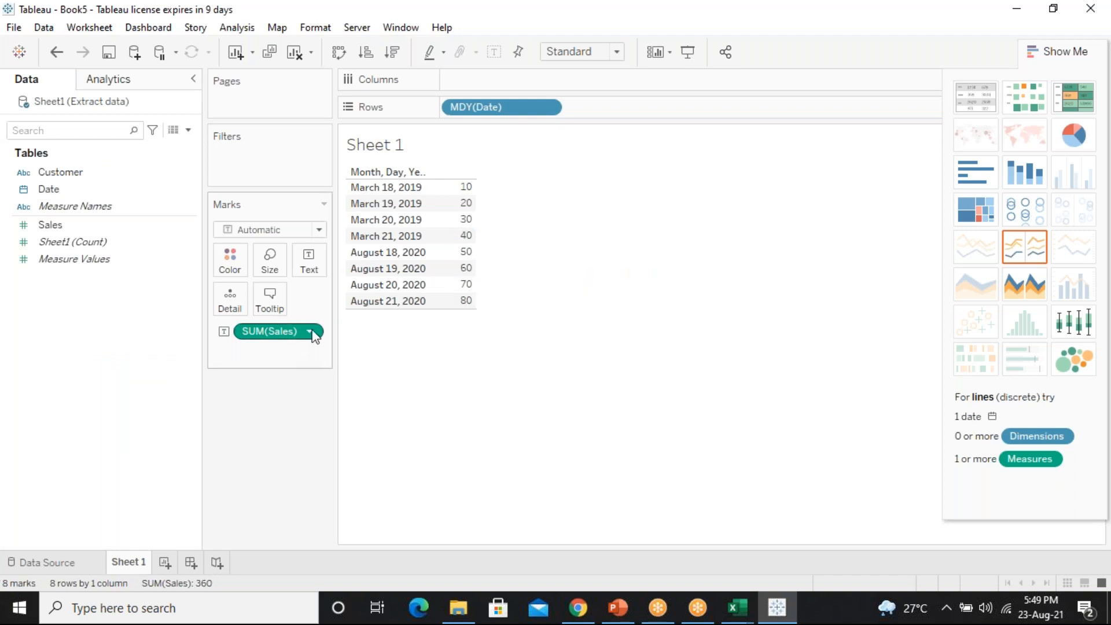
pyautogui.click(311, 332)
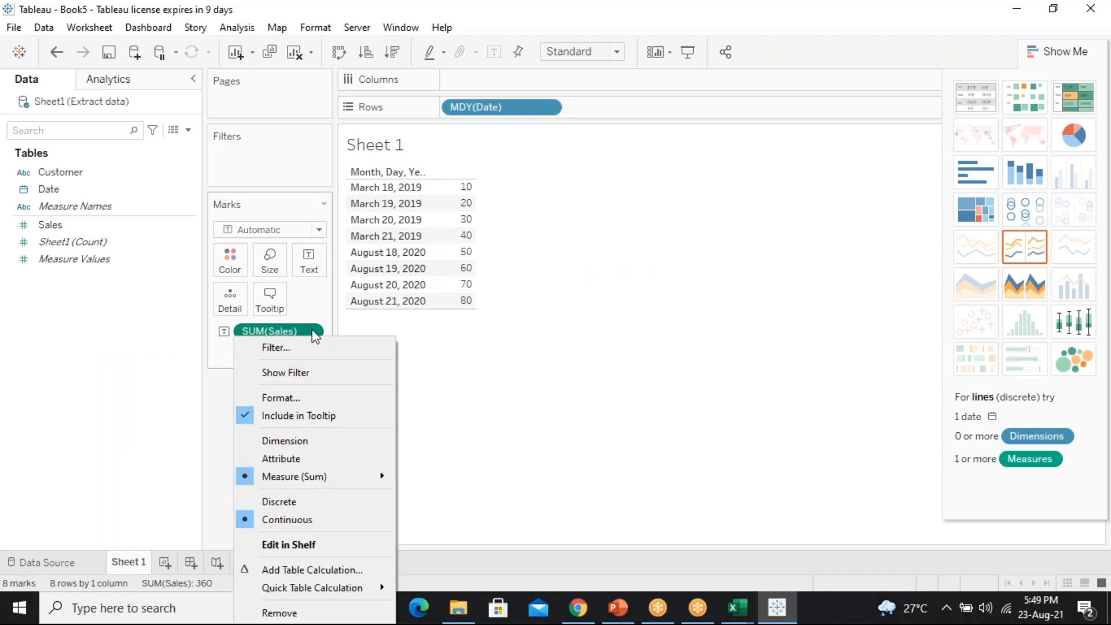
pyautogui.click(314, 397)
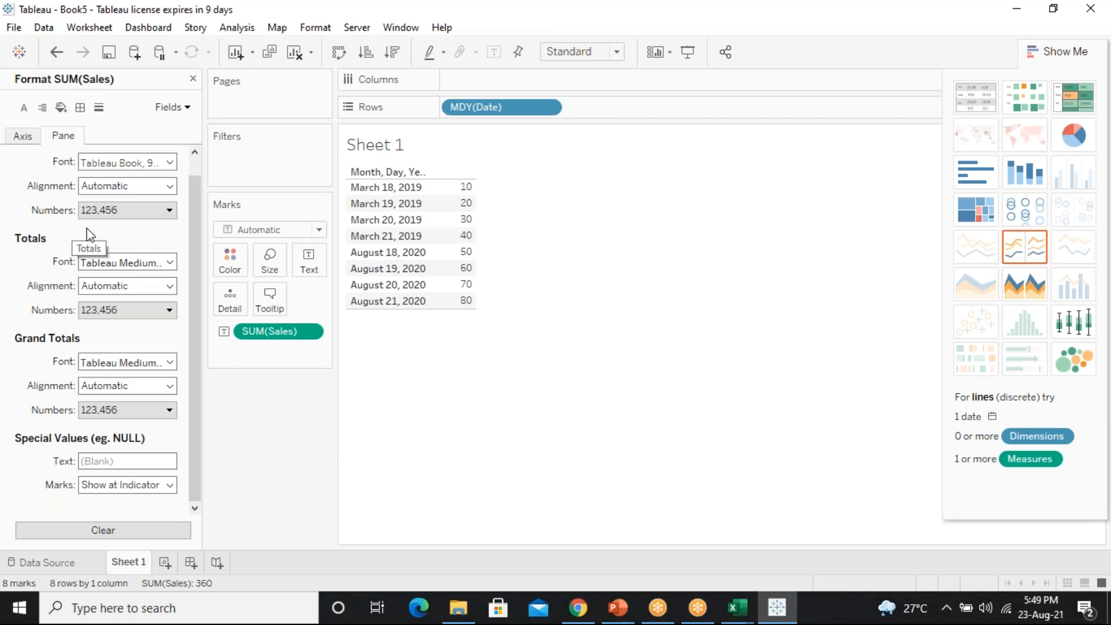
pyautogui.click(93, 164)
pyautogui.write('14')
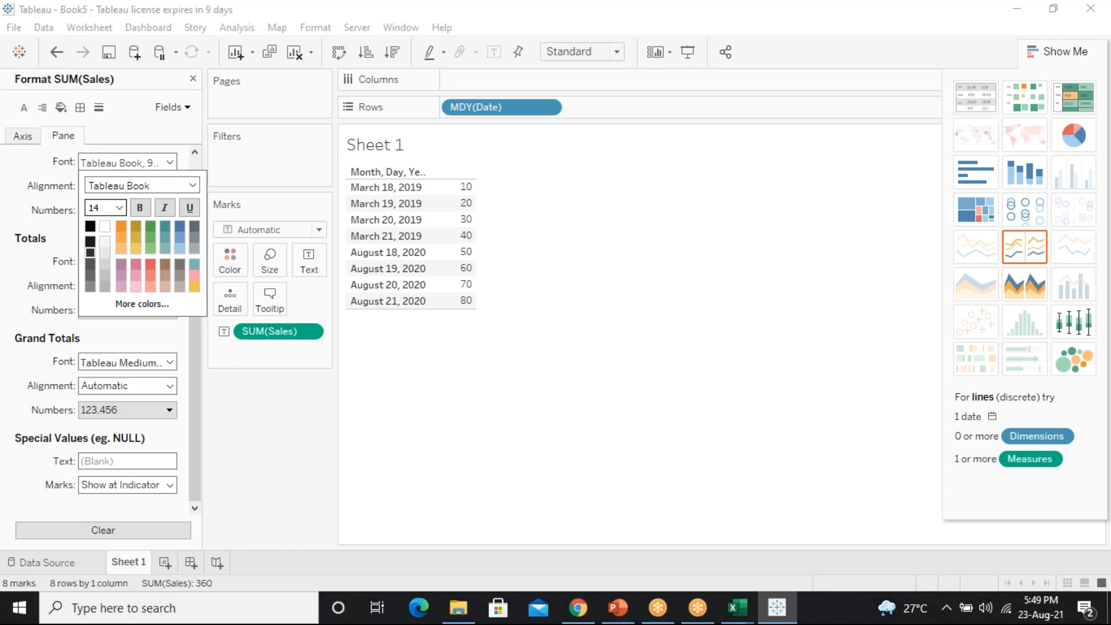
pyautogui.click(106, 185)
pyautogui.click(106, 209)
pyautogui.write('14')
pyautogui.press('Return')
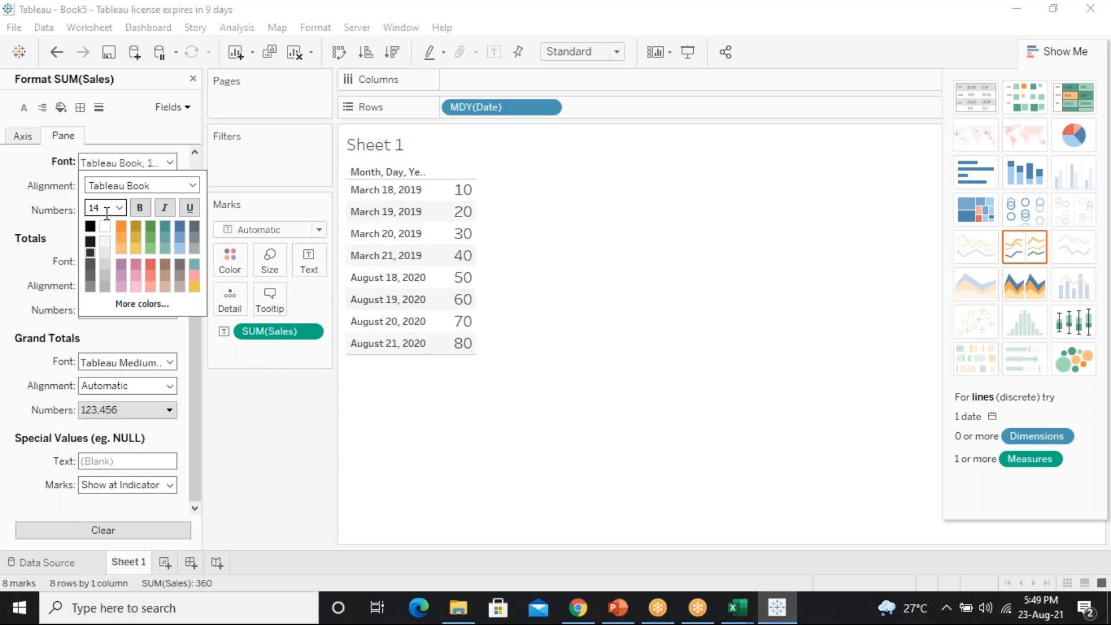
# Close the Format pane, widen the date column to show its full header, and bring Extract data in Excel forward
pyautogui.click(22, 139)
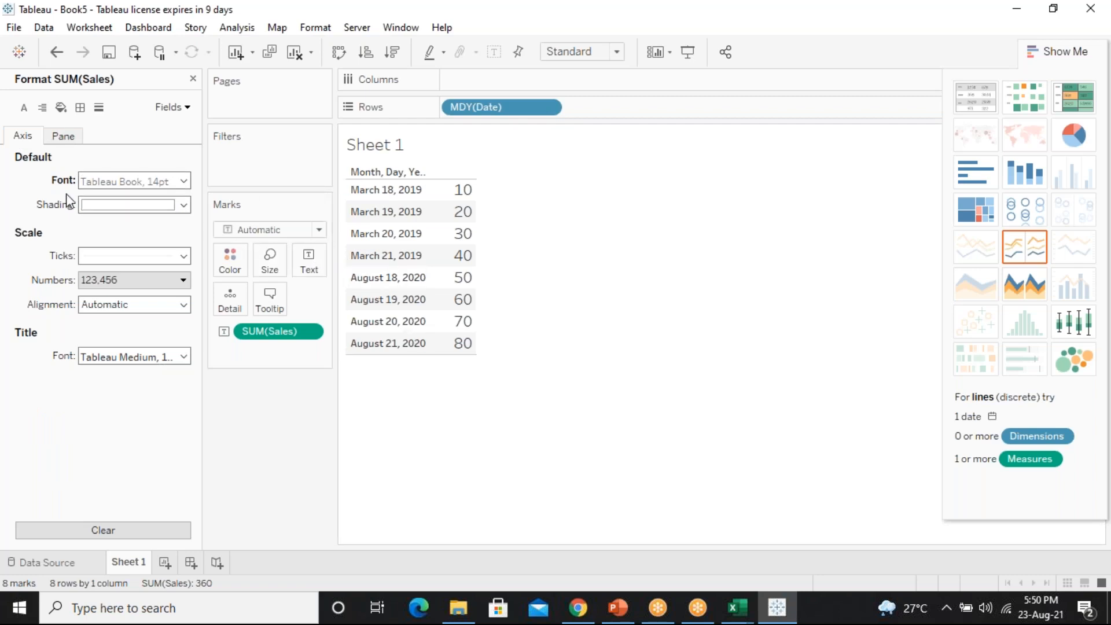
pyautogui.click(58, 138)
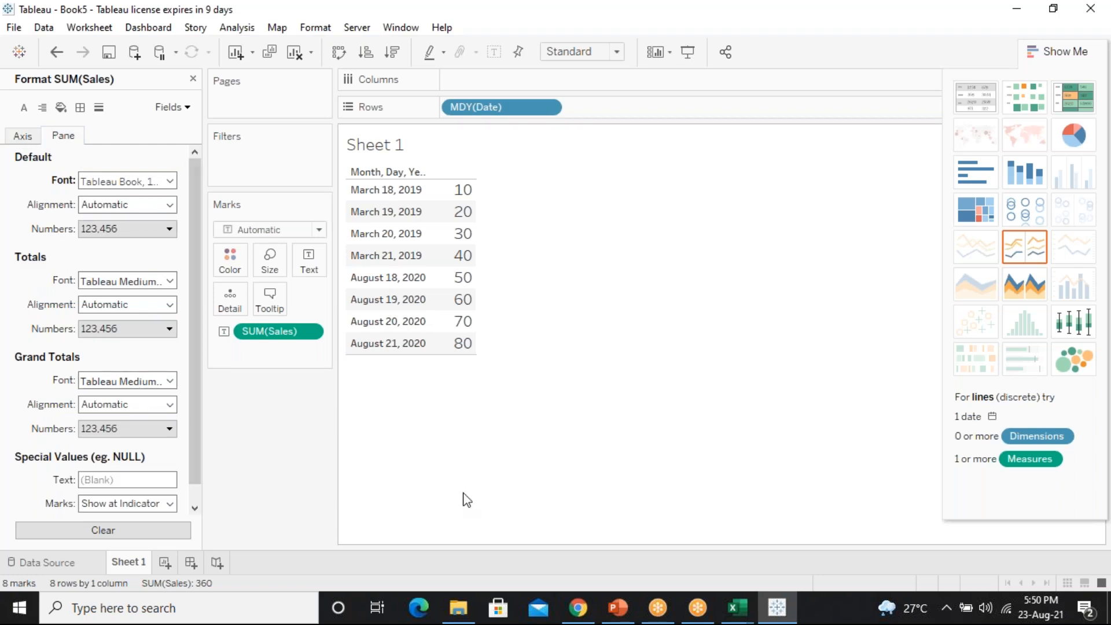
pyautogui.click(193, 79)
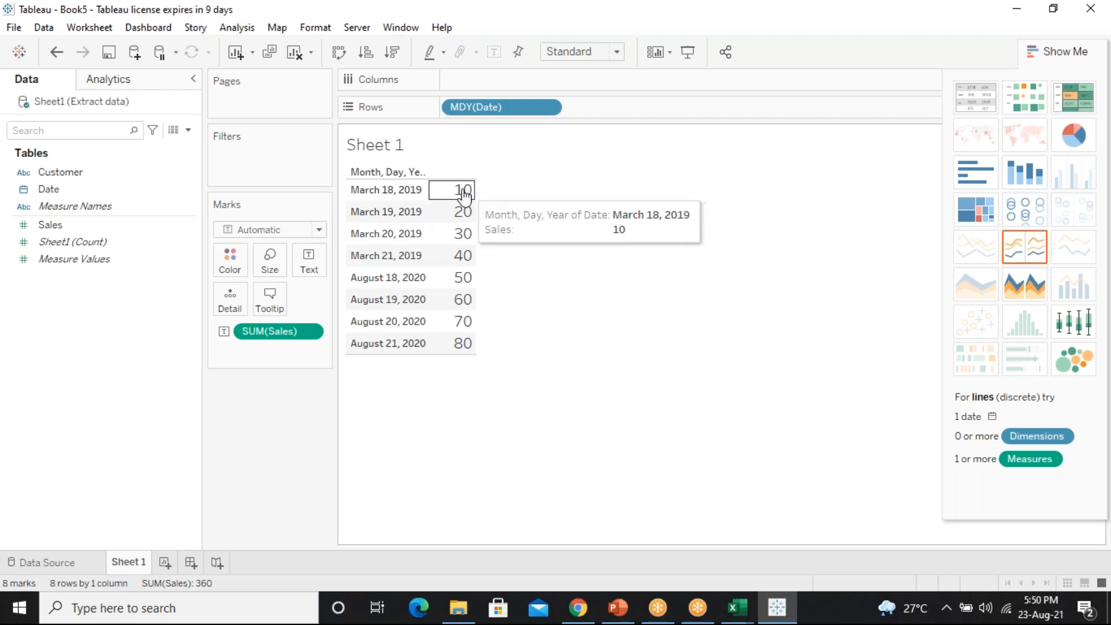
pyautogui.moveTo(405, 253)
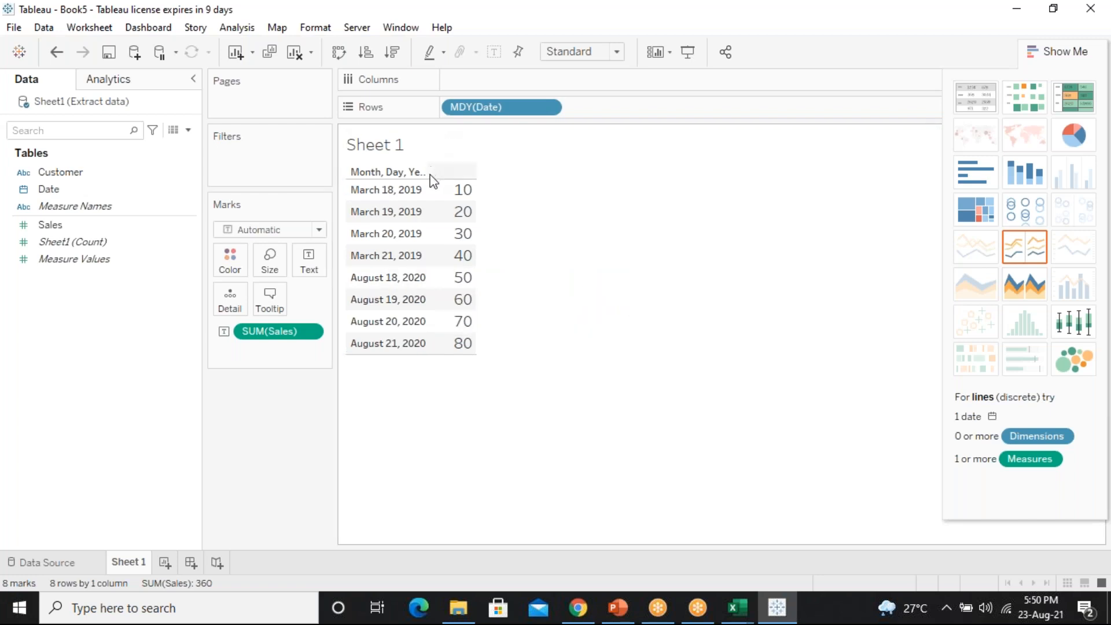
pyautogui.moveTo(427, 188); pyautogui.dragTo(520, 204)
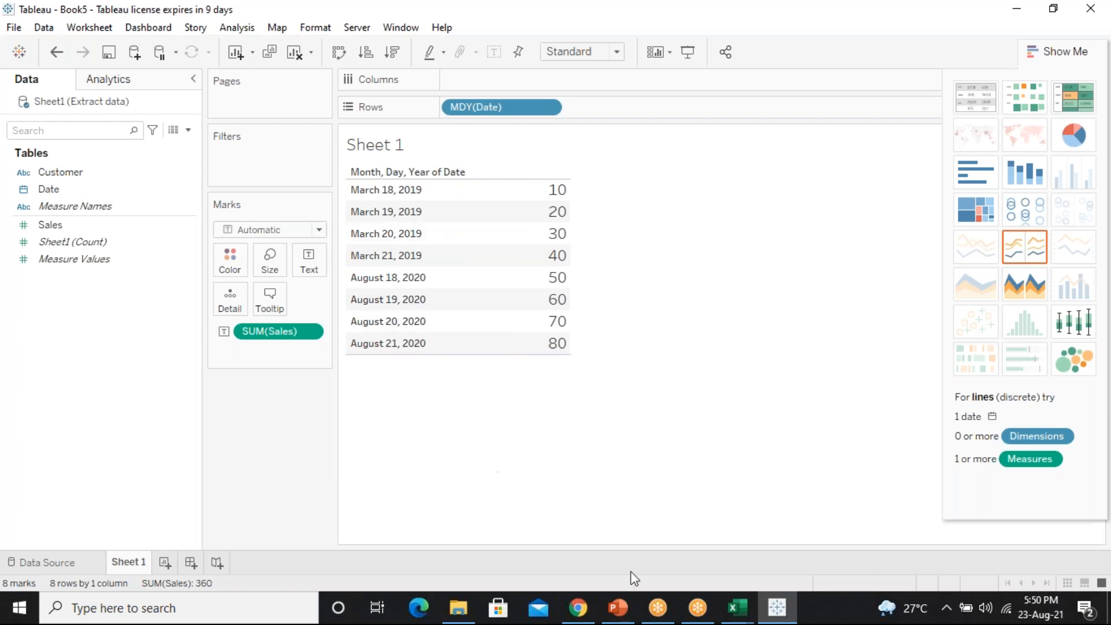
pyautogui.moveTo(746, 615)
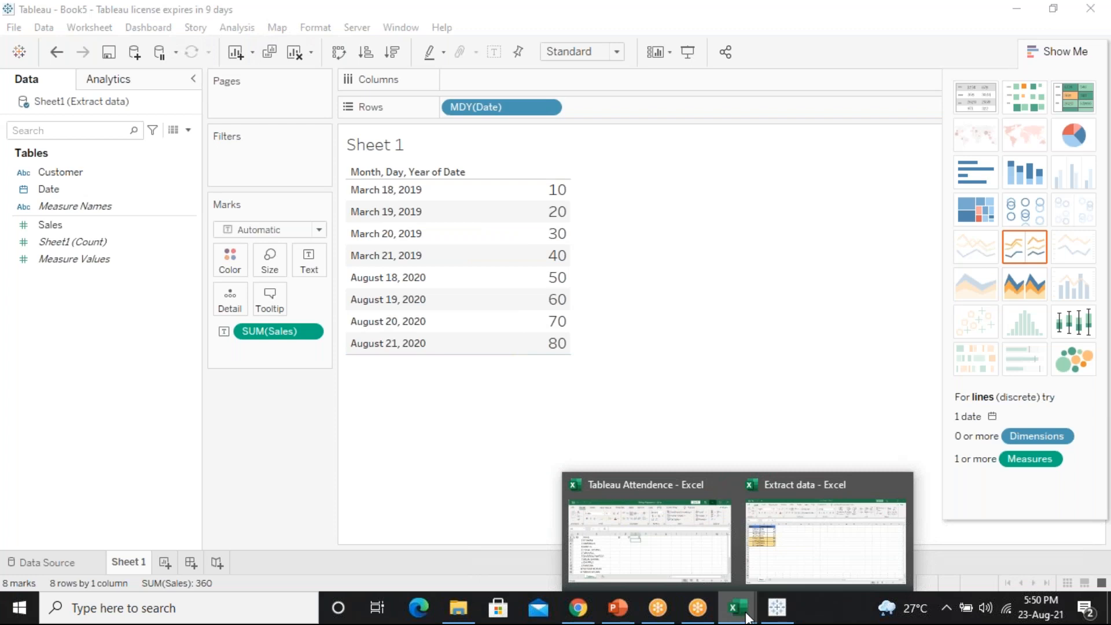
pyautogui.click(799, 545)
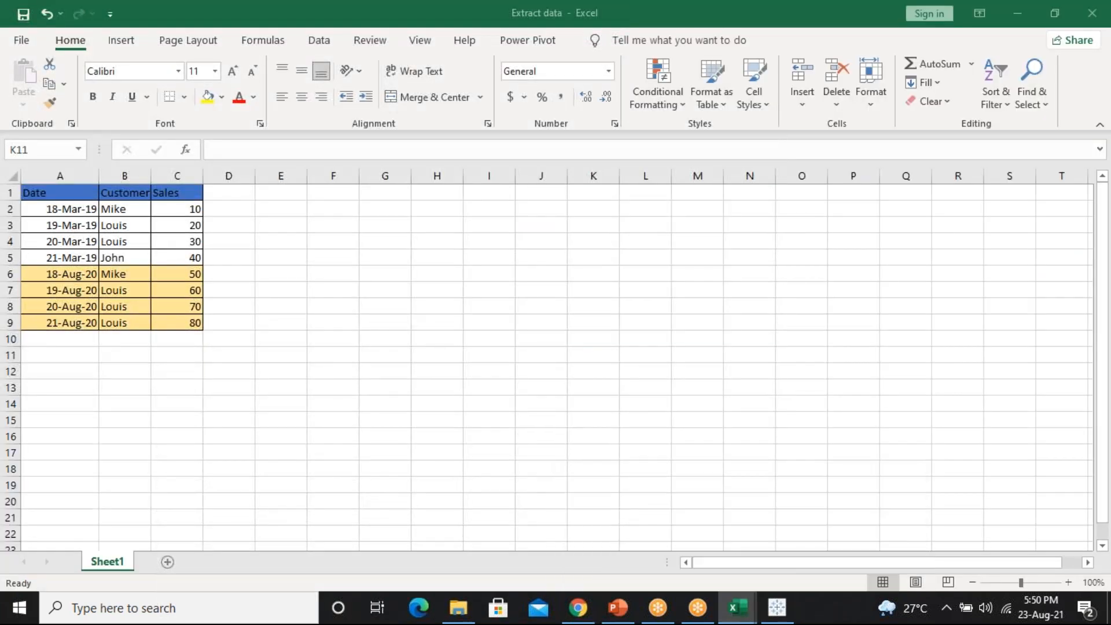
# Fill row 10 as 22-Aug-20 with customer NICT and sales 100, save, and go back to Tableau
pyautogui.moveTo(54, 323); pyautogui.dragTo(210, 350)
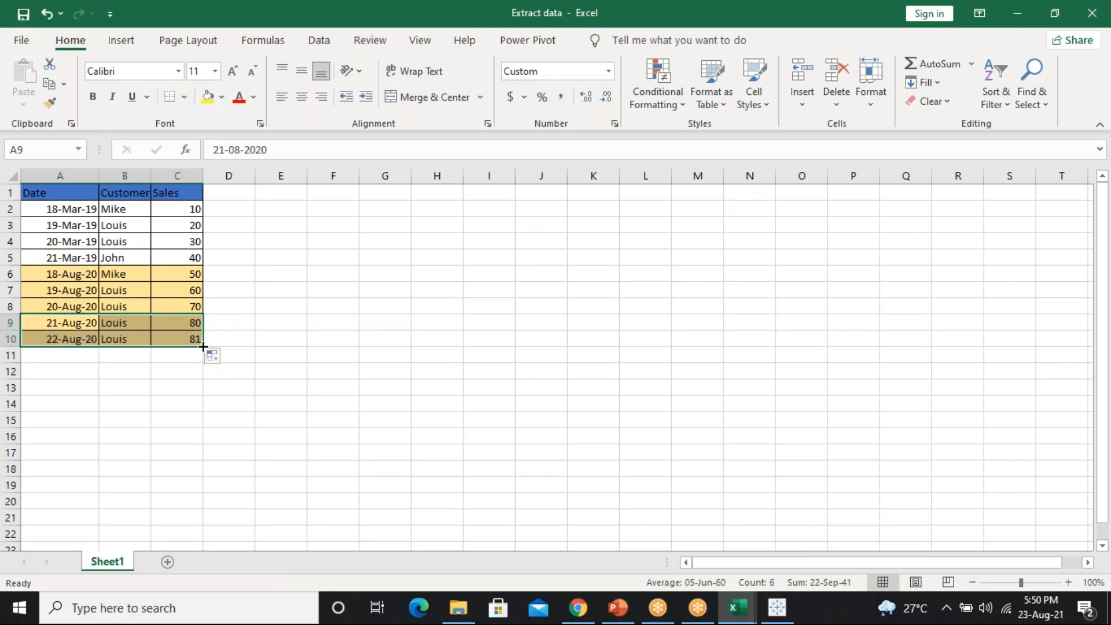
pyautogui.click(134, 339)
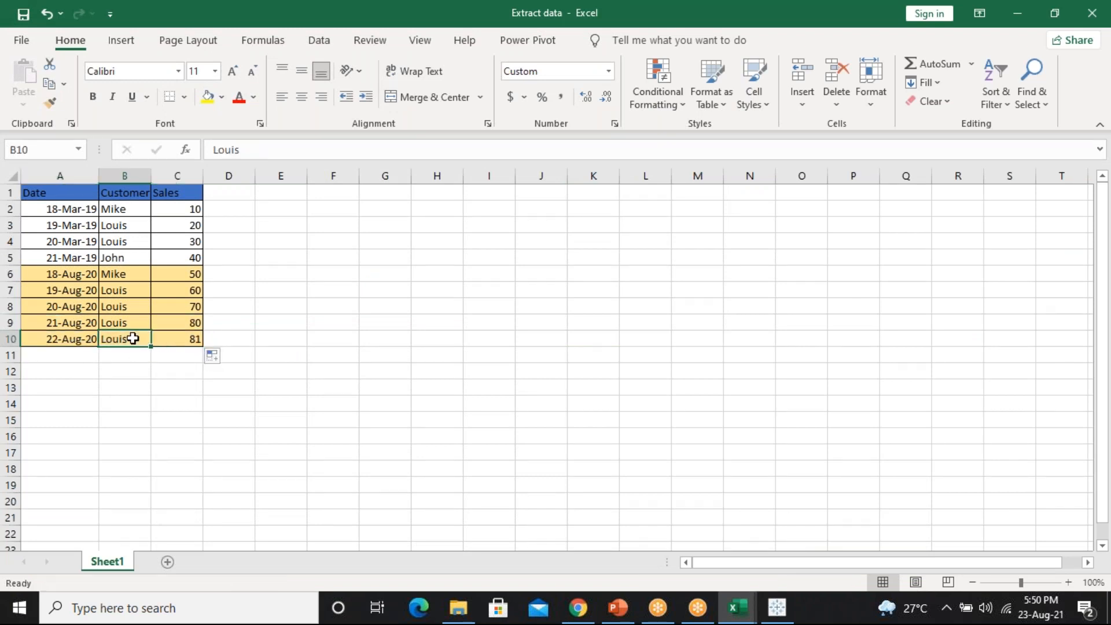
pyautogui.write('nict')
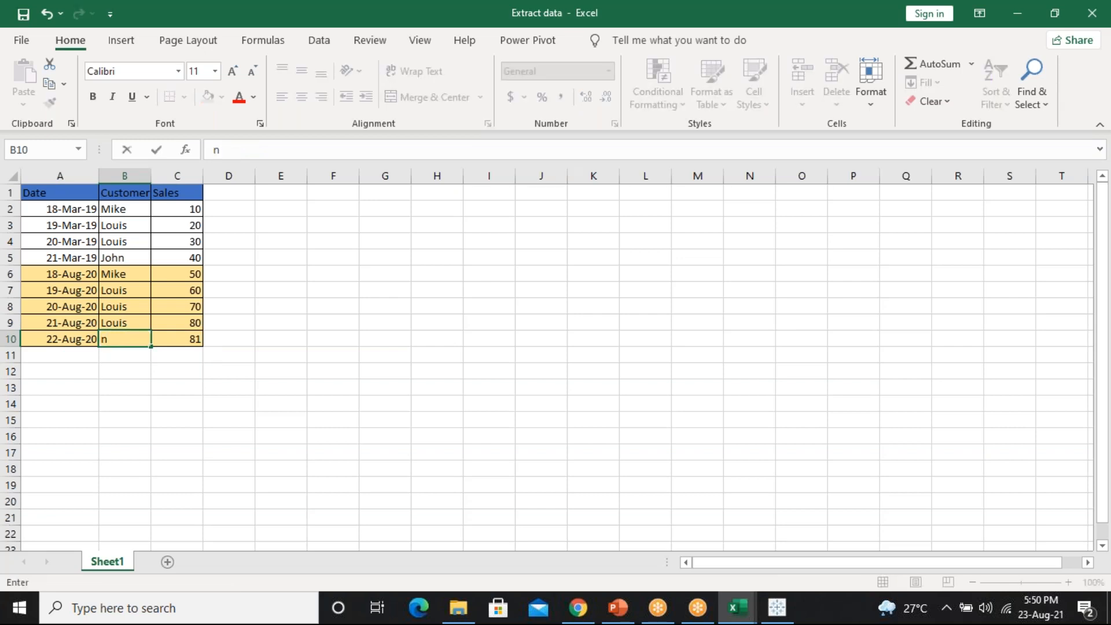
pyautogui.press('BackSpace')
pyautogui.press('BackSpace')
pyautogui.press('BackSpace')
pyautogui.press('BackSpace')
pyautogui.write('NICT')
pyautogui.click(181, 337)
pyautogui.write('100')
pyautogui.press('Return')
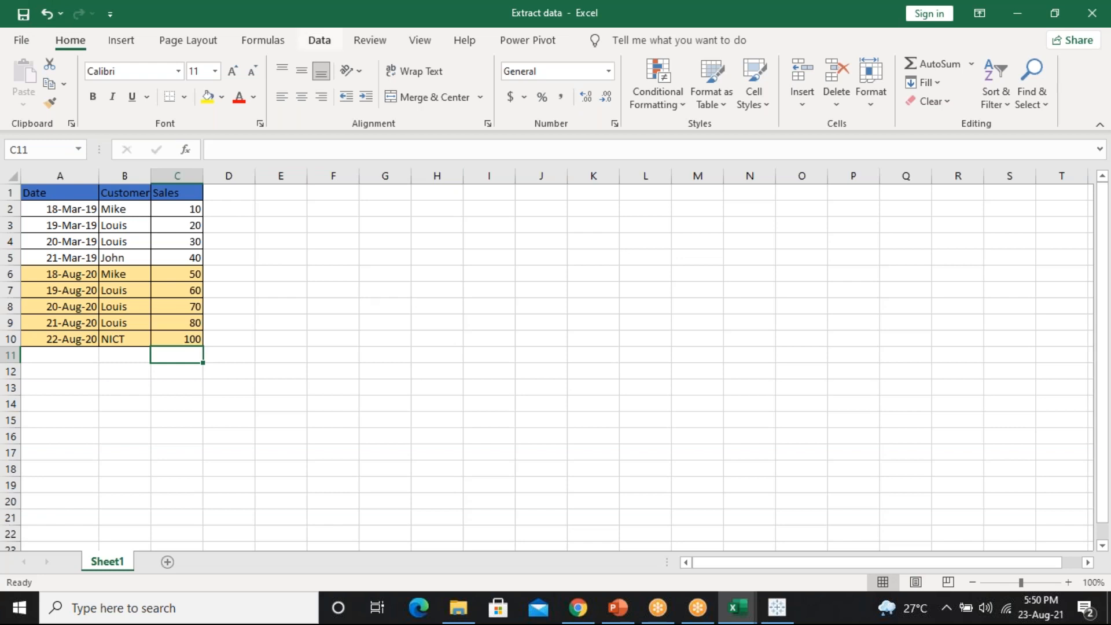
pyautogui.click(21, 14)
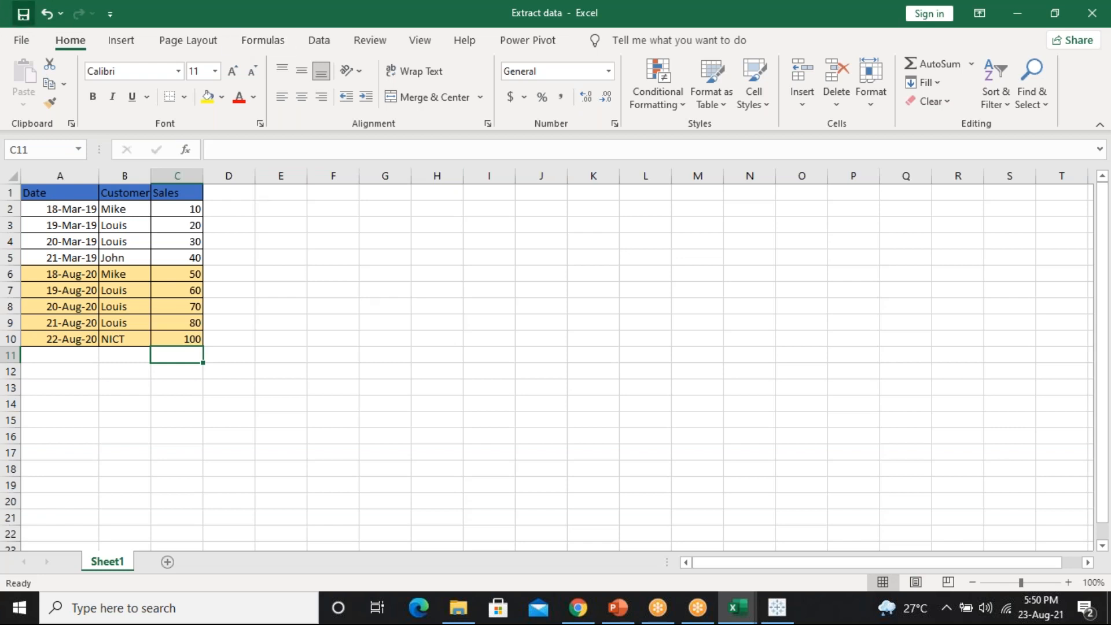
pyautogui.click(778, 608)
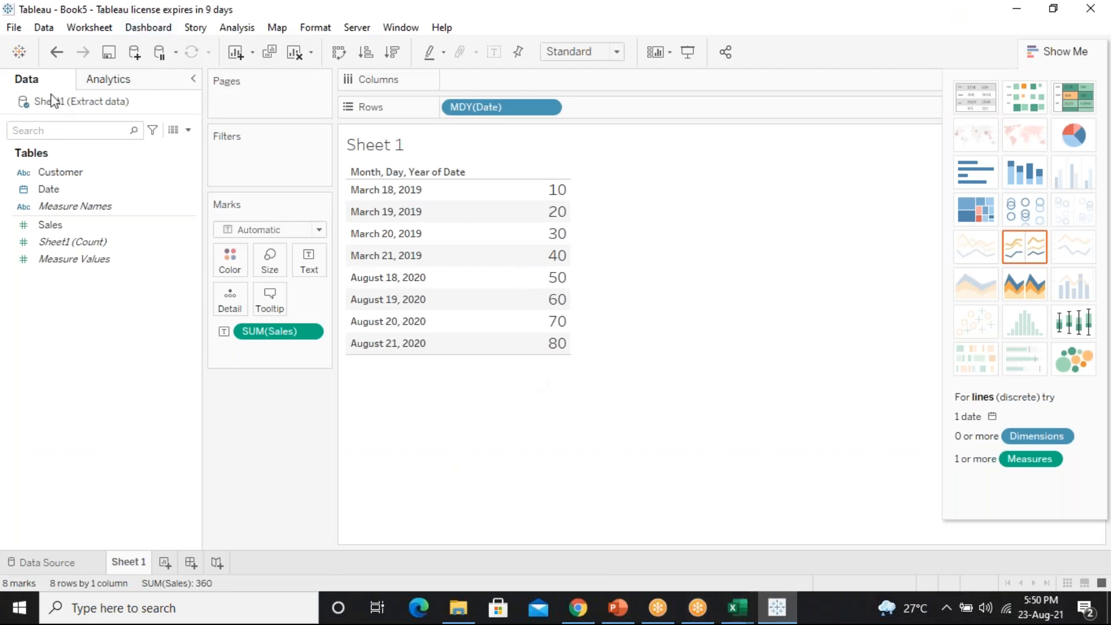
pyautogui.rightClick(94, 107)
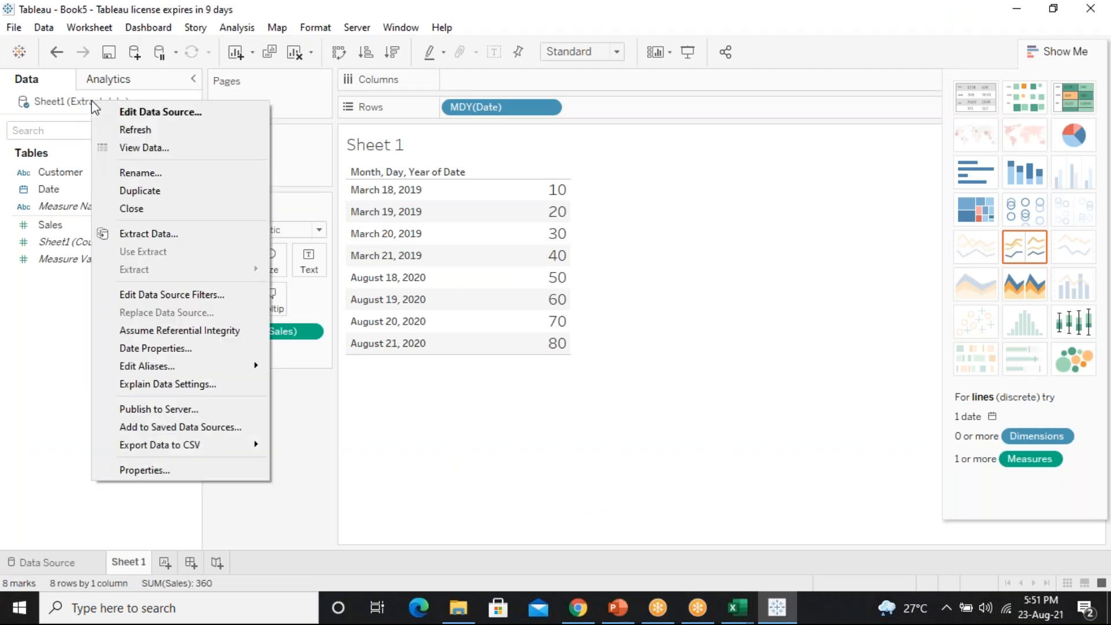
pyautogui.click(162, 131)
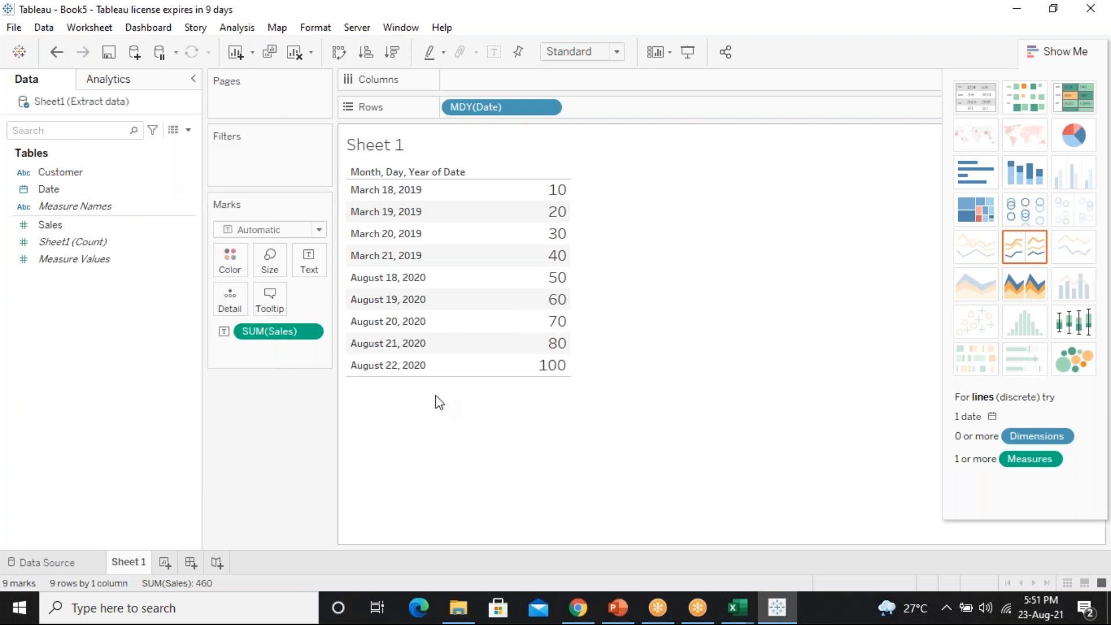
pyautogui.moveTo(373, 363); pyautogui.dragTo(534, 368)
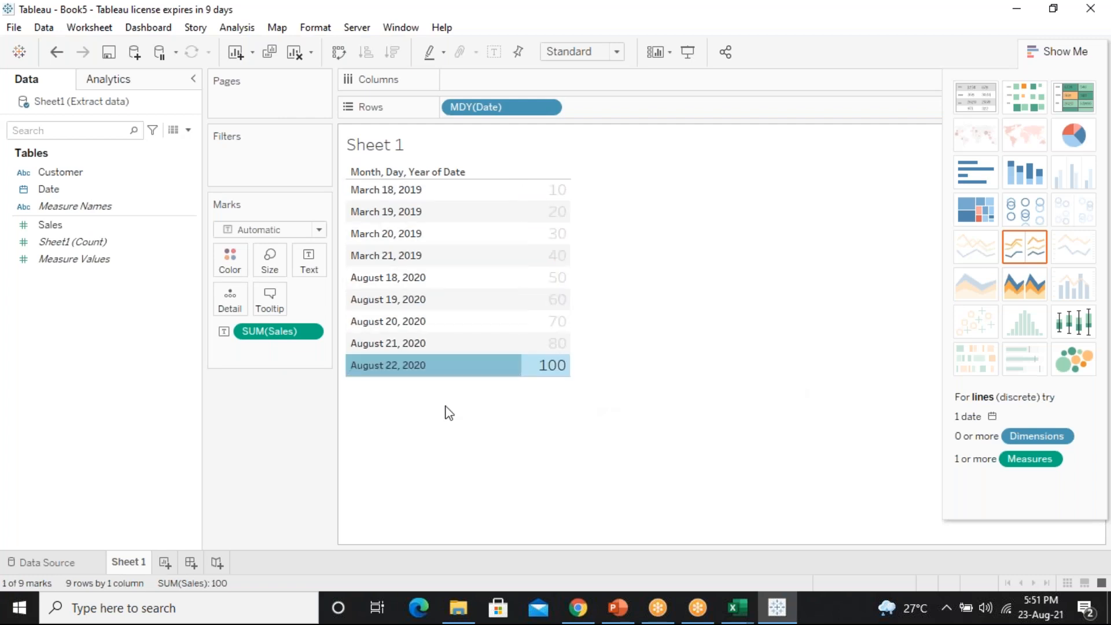
pyautogui.click(478, 431)
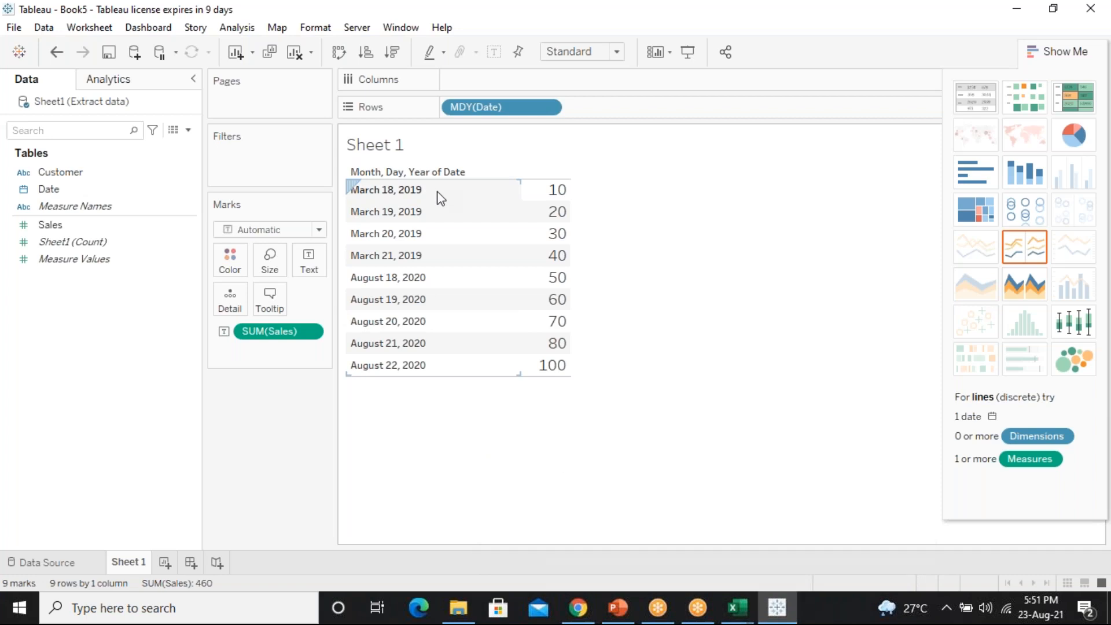
pyautogui.moveTo(730, 594)
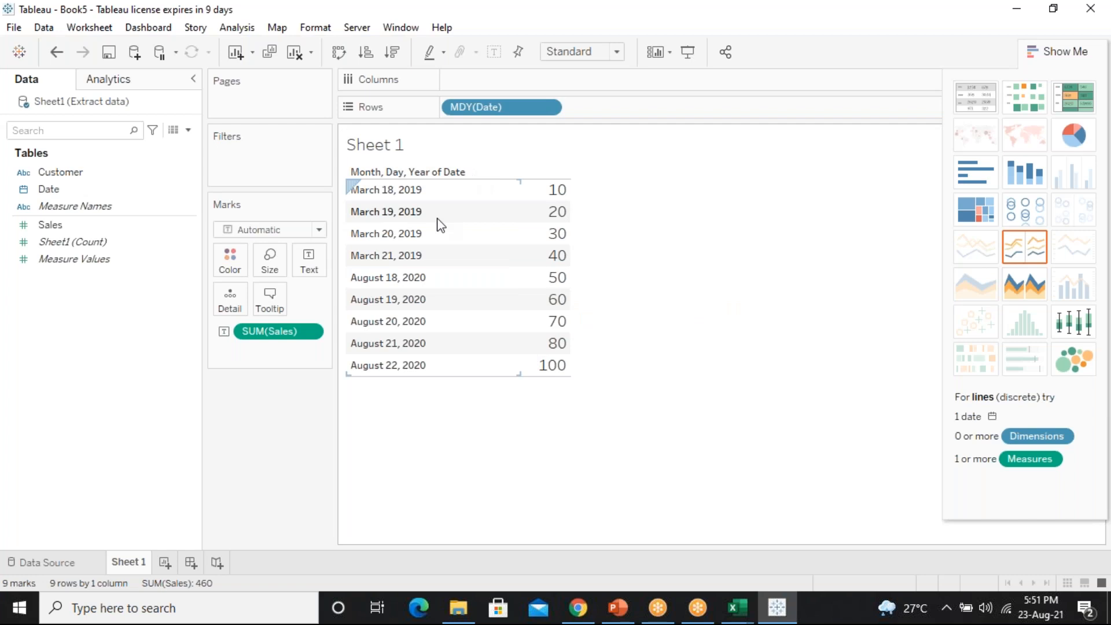
pyautogui.click(736, 607)
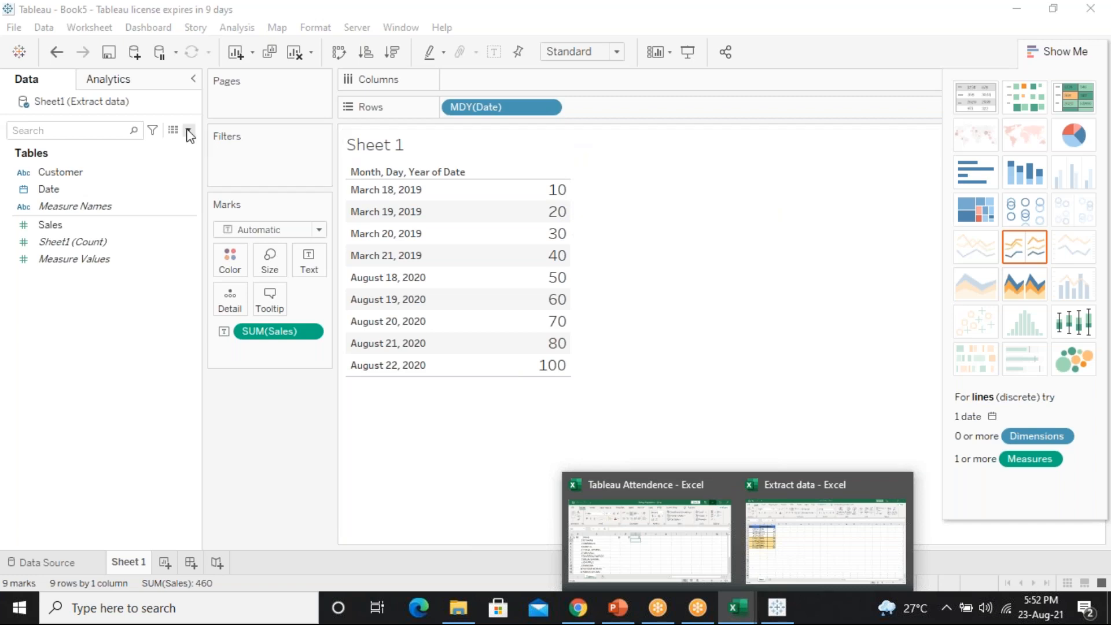
pyautogui.rightClick(82, 102)
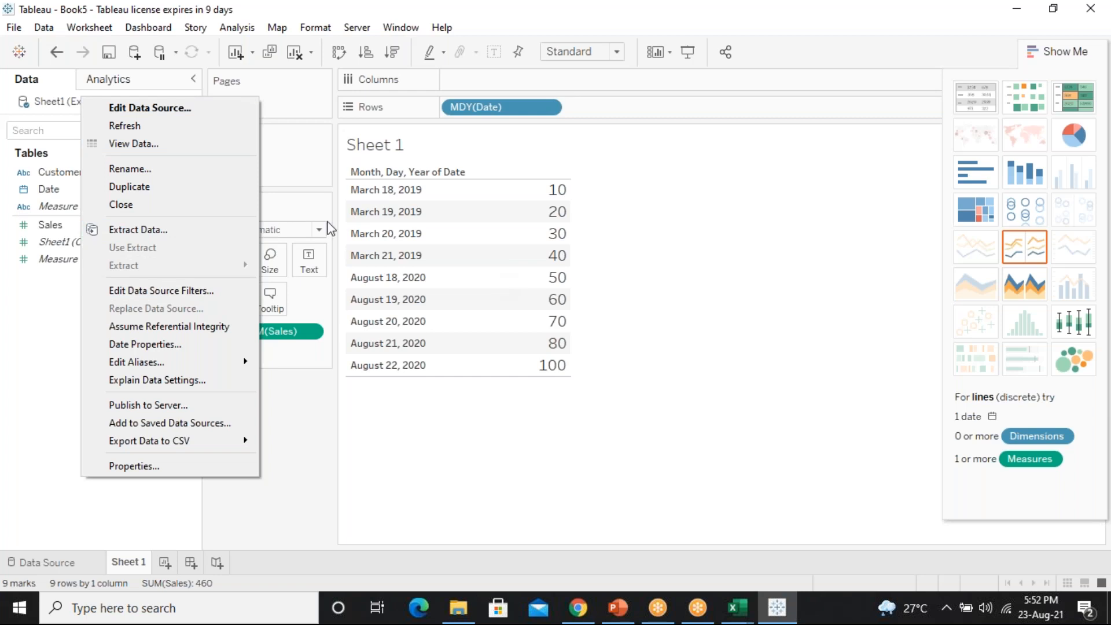
pyautogui.click(491, 496)
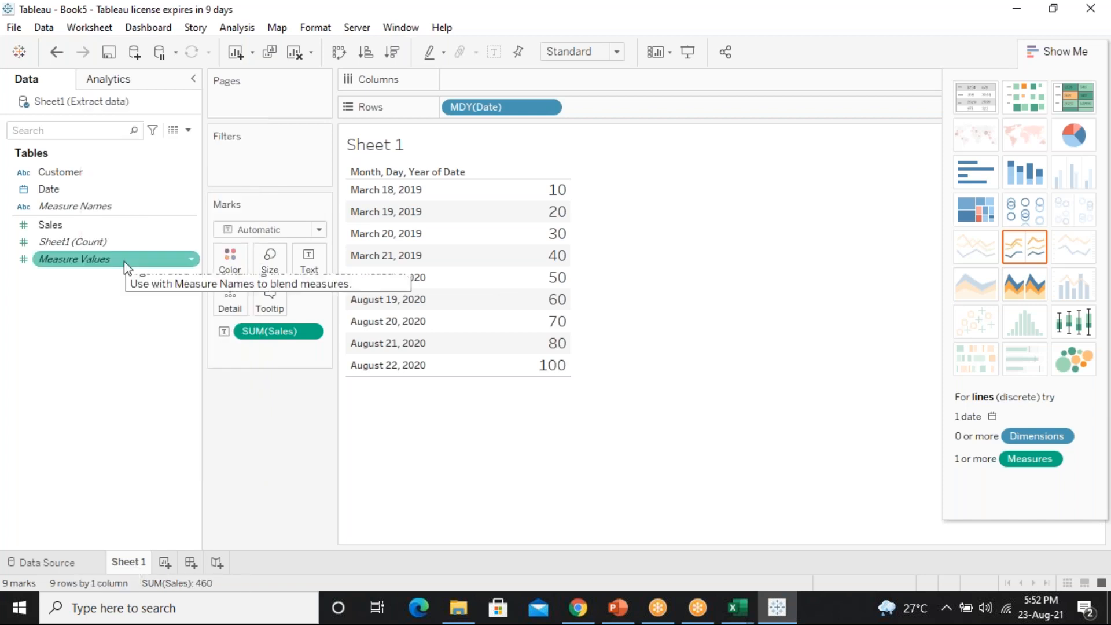
# Add a new Microsoft Excel connection to the Extract data workbook
pyautogui.click(20, 52)
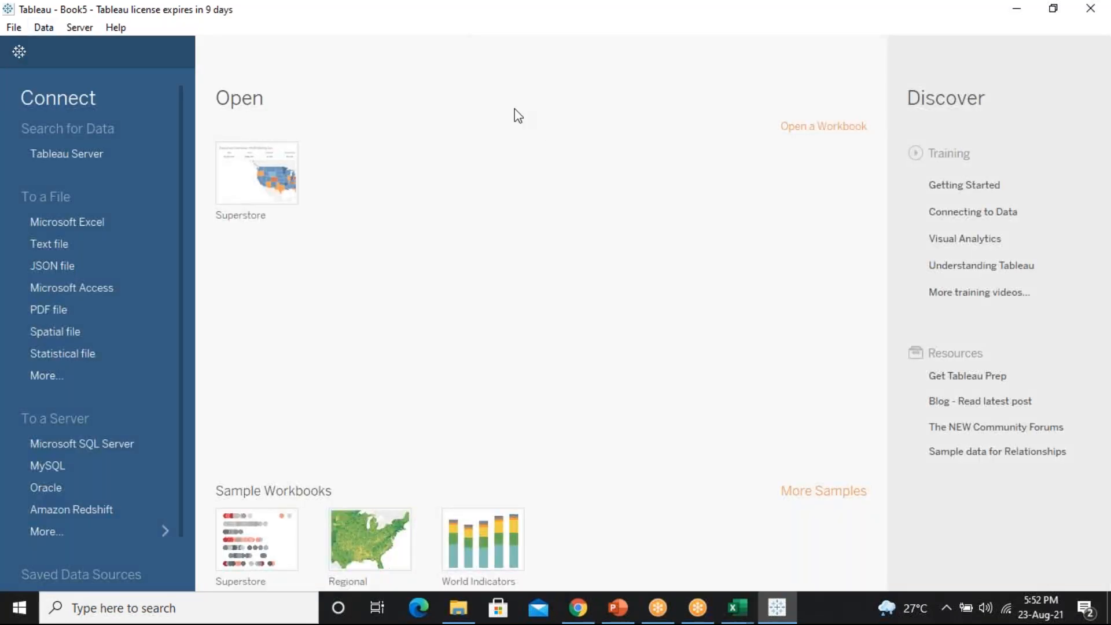
pyautogui.click(86, 228)
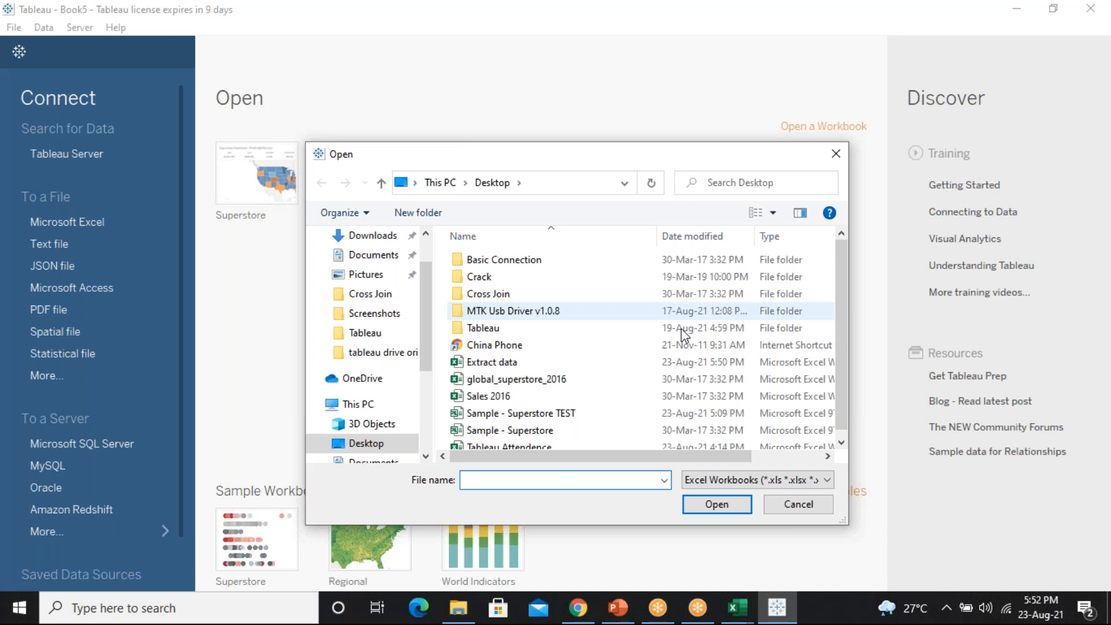
pyautogui.click(642, 379)
pyautogui.click(715, 500)
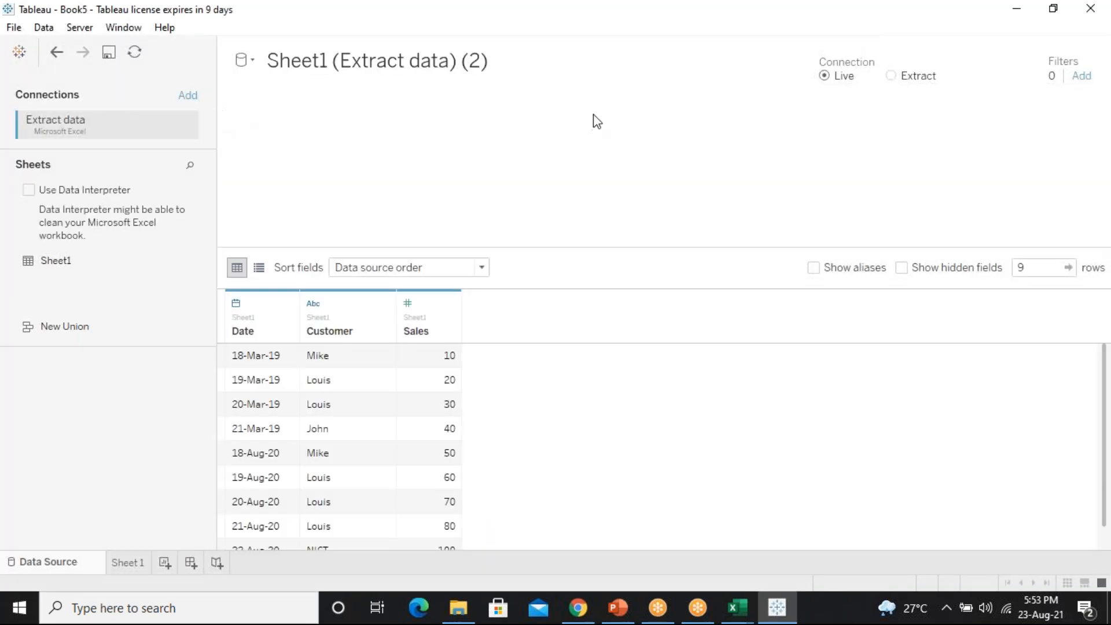
# Switch the connection to Extract and save the .hyper file in the Datasources folder
pyautogui.click(895, 77)
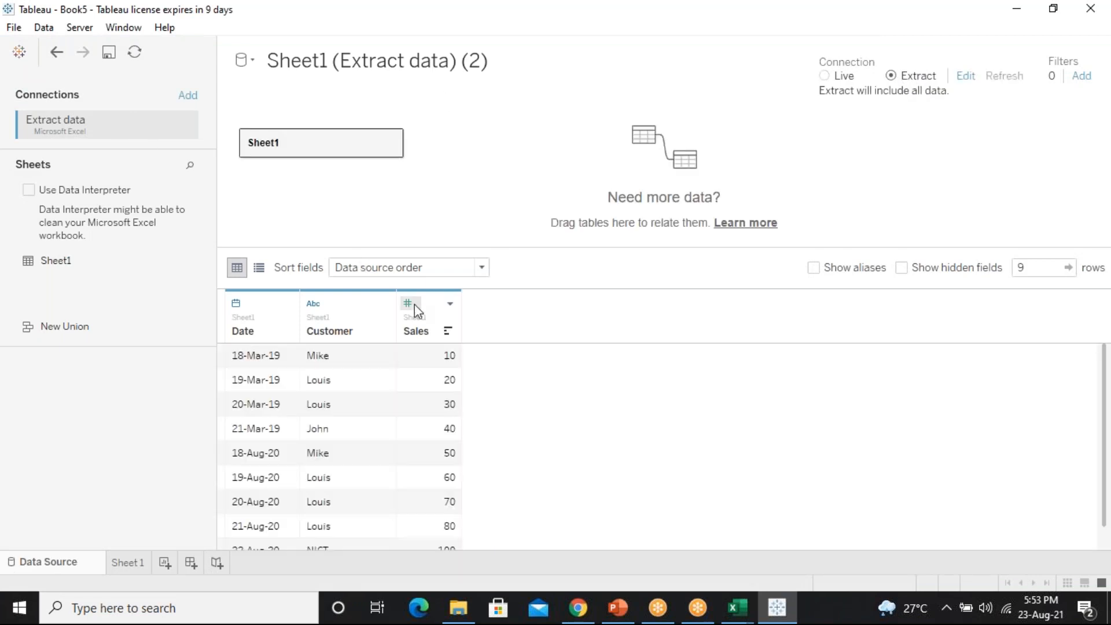
pyautogui.click(128, 562)
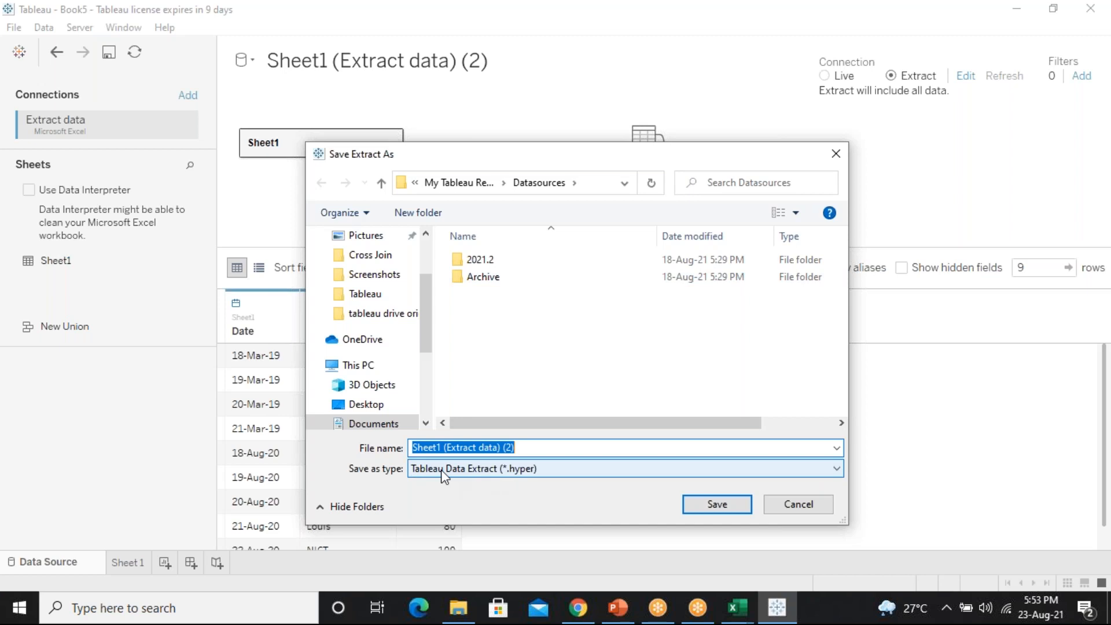
pyautogui.click(513, 188)
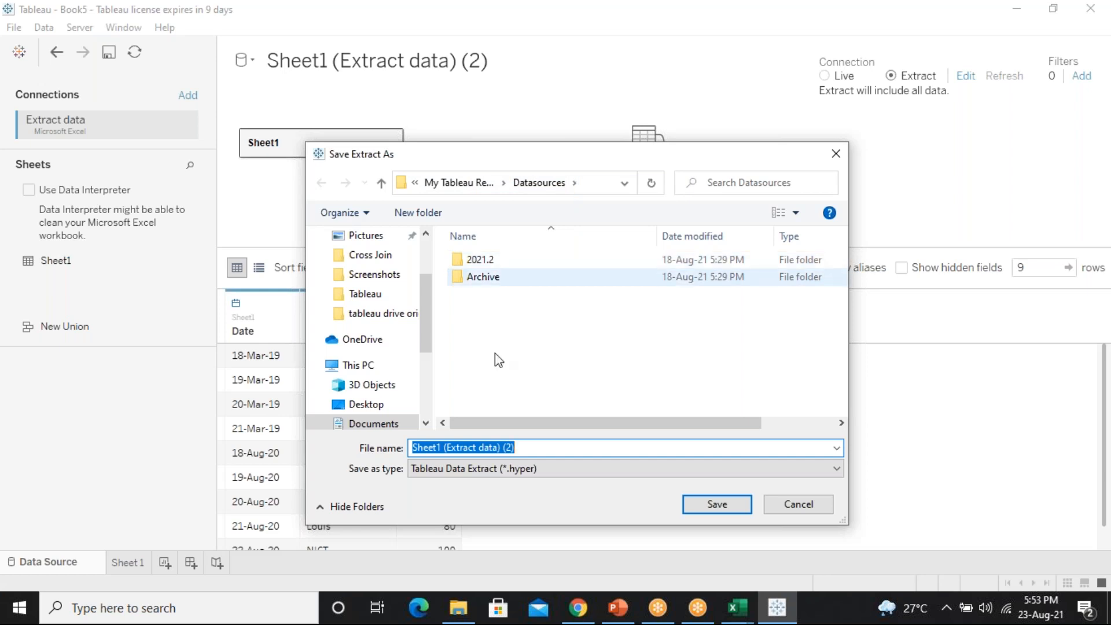
pyautogui.click(742, 505)
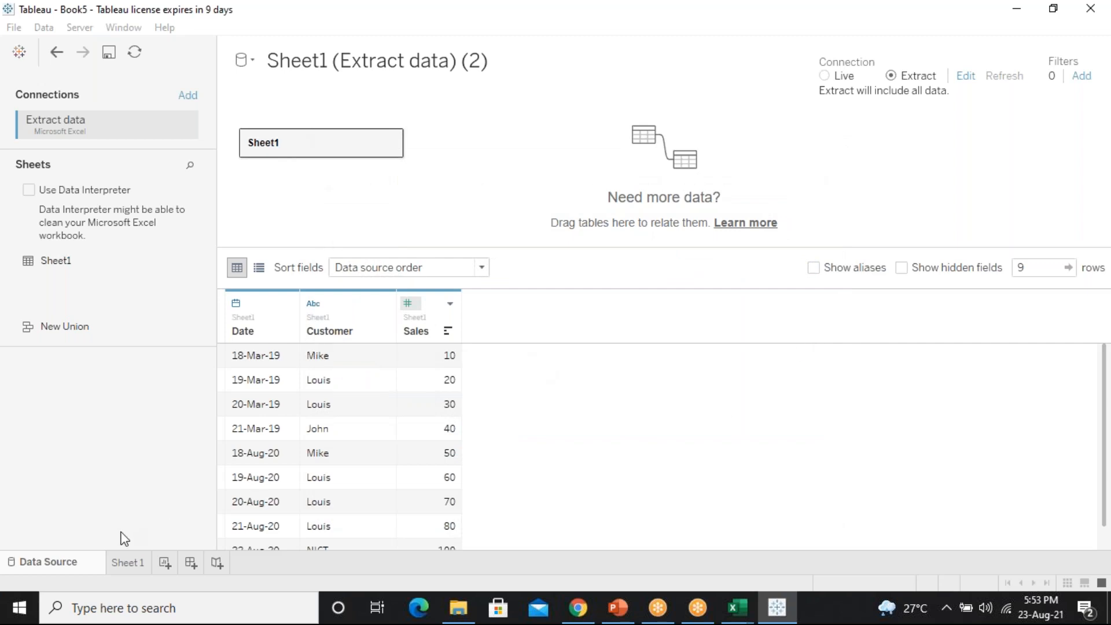
# On Sheet 1, refresh the extract of Sheet1 (Extract data) (2) and confirm
pyautogui.click(126, 555)
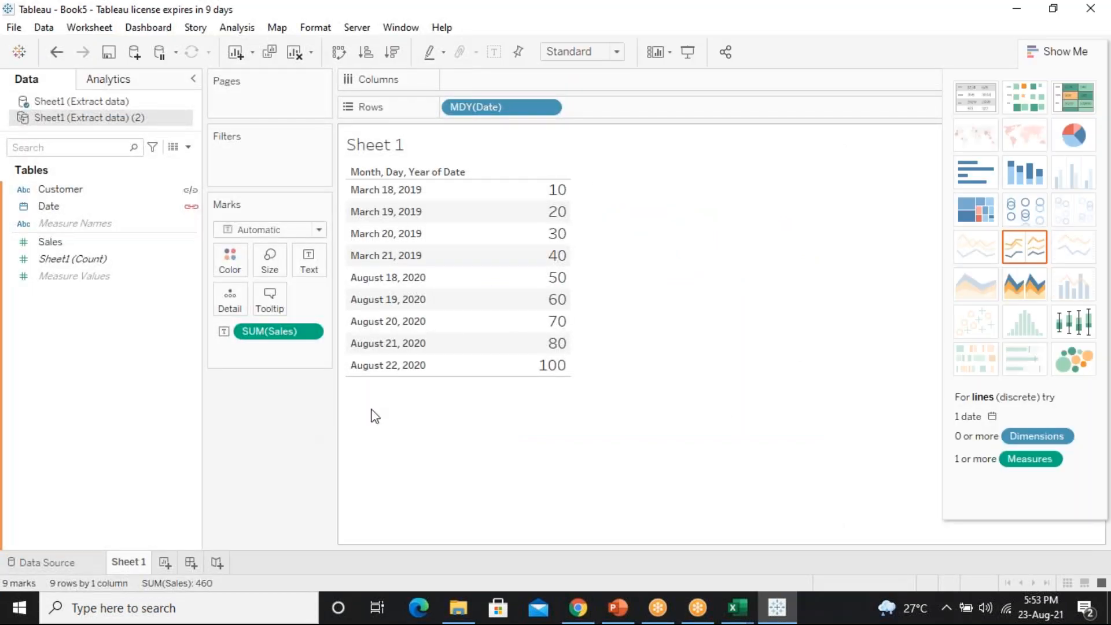
pyautogui.rightClick(109, 117)
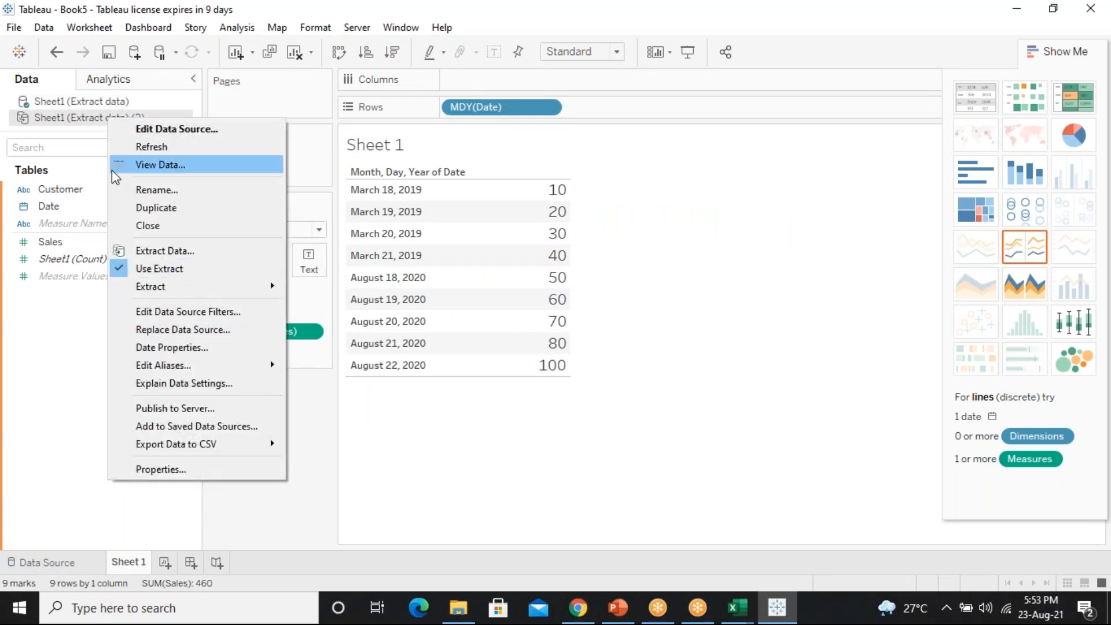
pyautogui.click(82, 147)
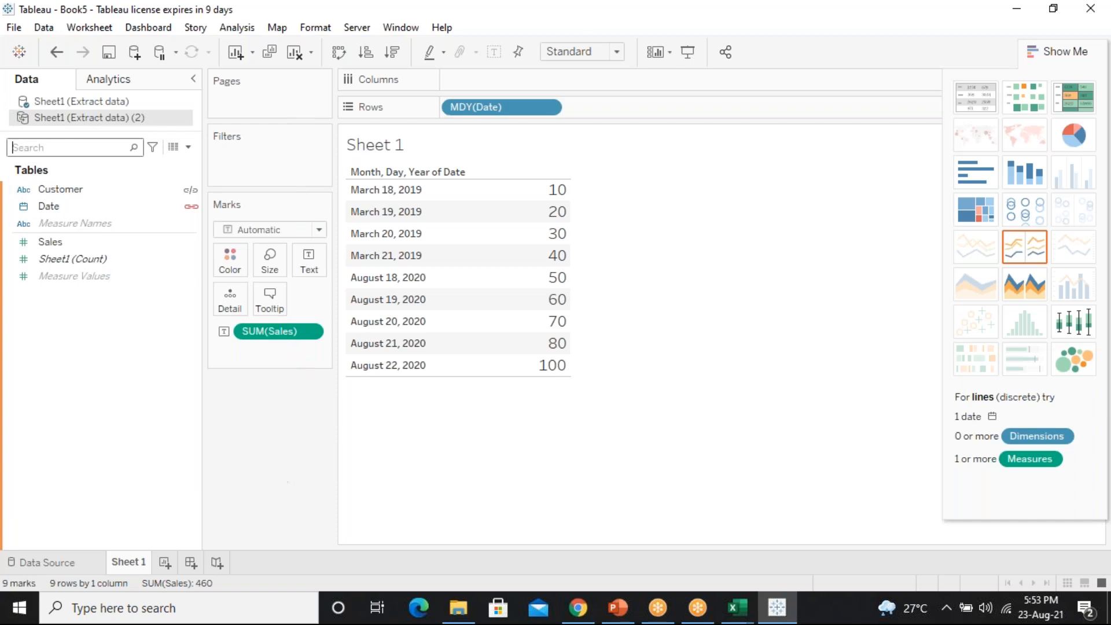
pyautogui.rightClick(146, 118)
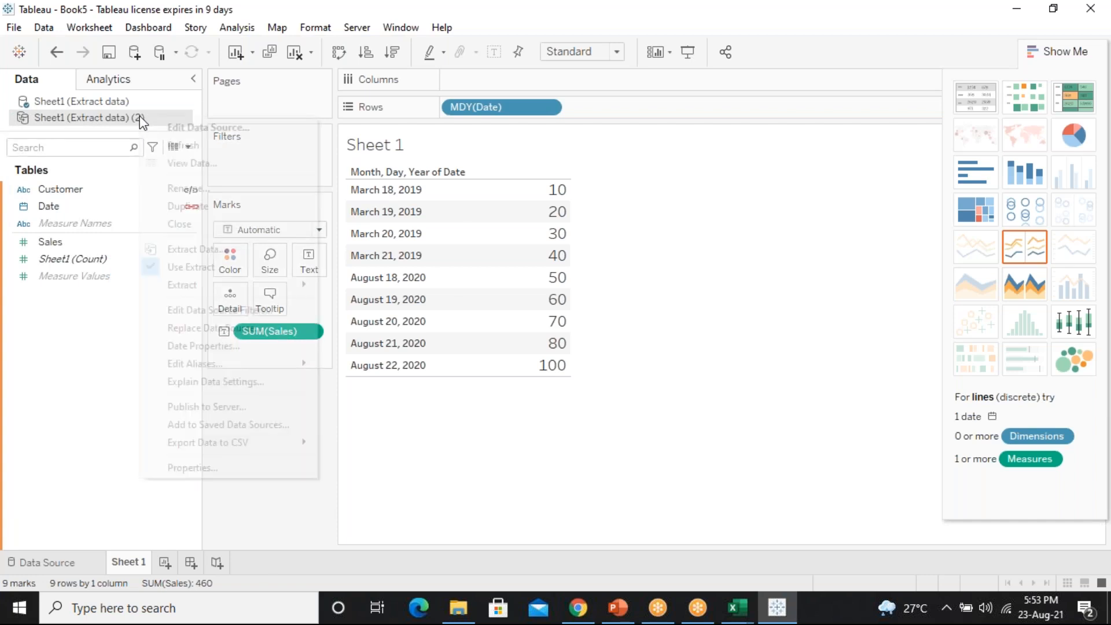
pyautogui.moveTo(263, 279)
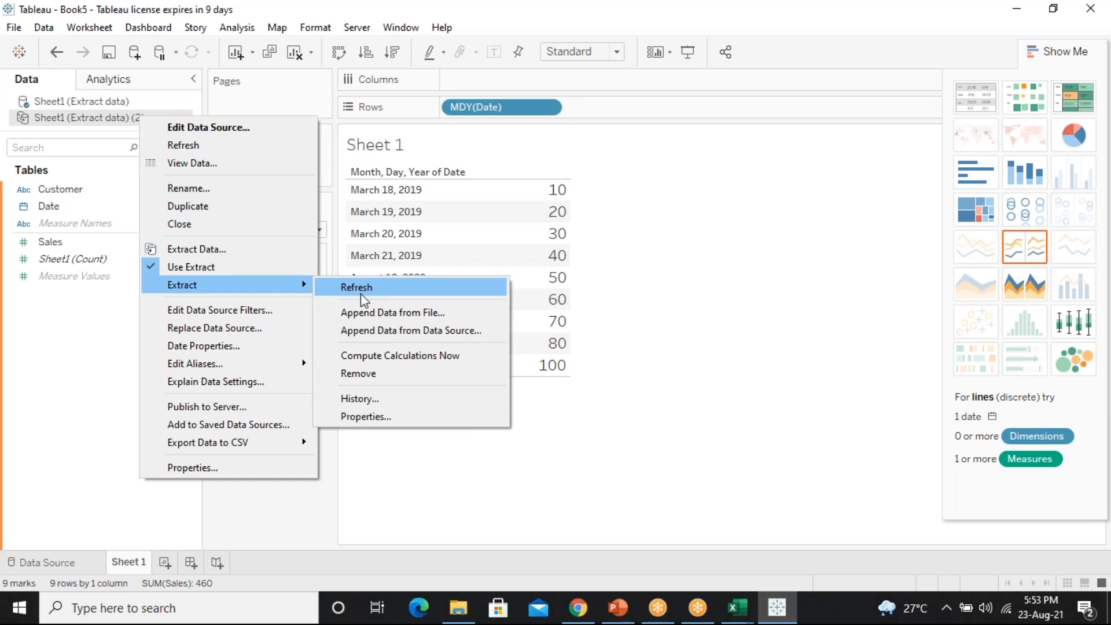
pyautogui.click(360, 294)
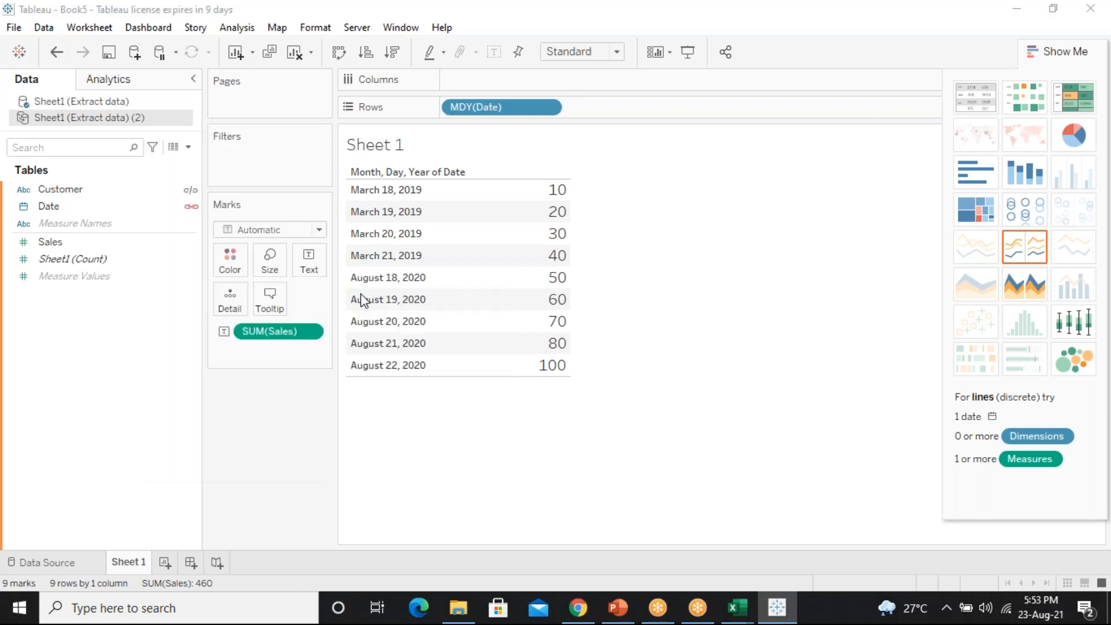
pyautogui.press('Return')
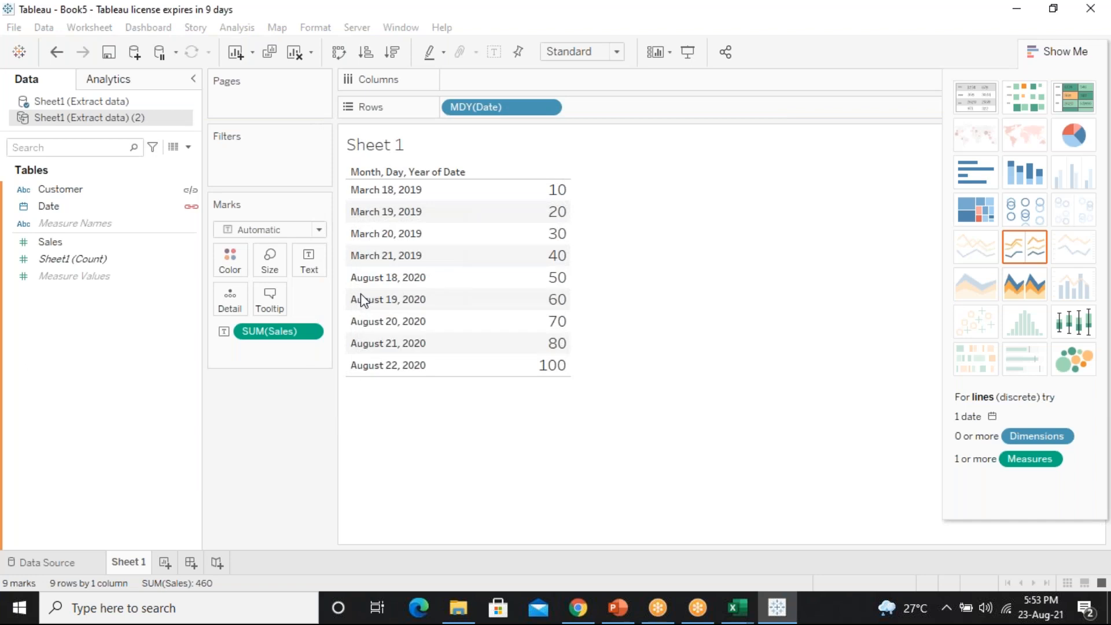
# Inspect the option menus of both Extract data sources without changing anything
pyautogui.click(85, 102)
pyautogui.click(98, 119)
pyautogui.rightClick(98, 119)
pyautogui.click(40, 431)
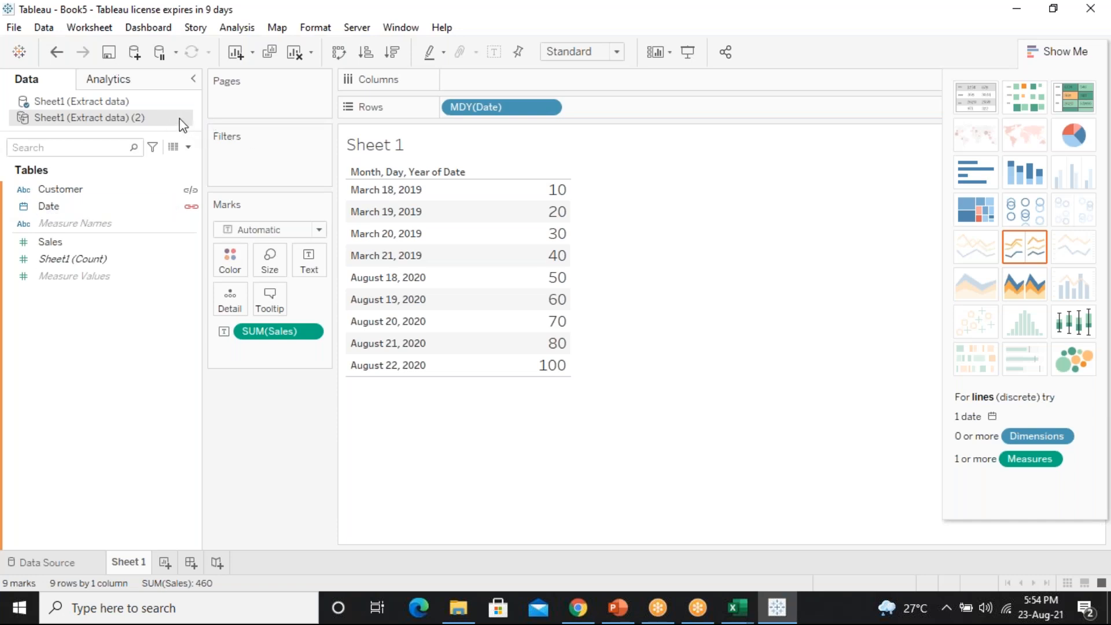
pyautogui.rightClick(111, 122)
pyautogui.moveTo(220, 289)
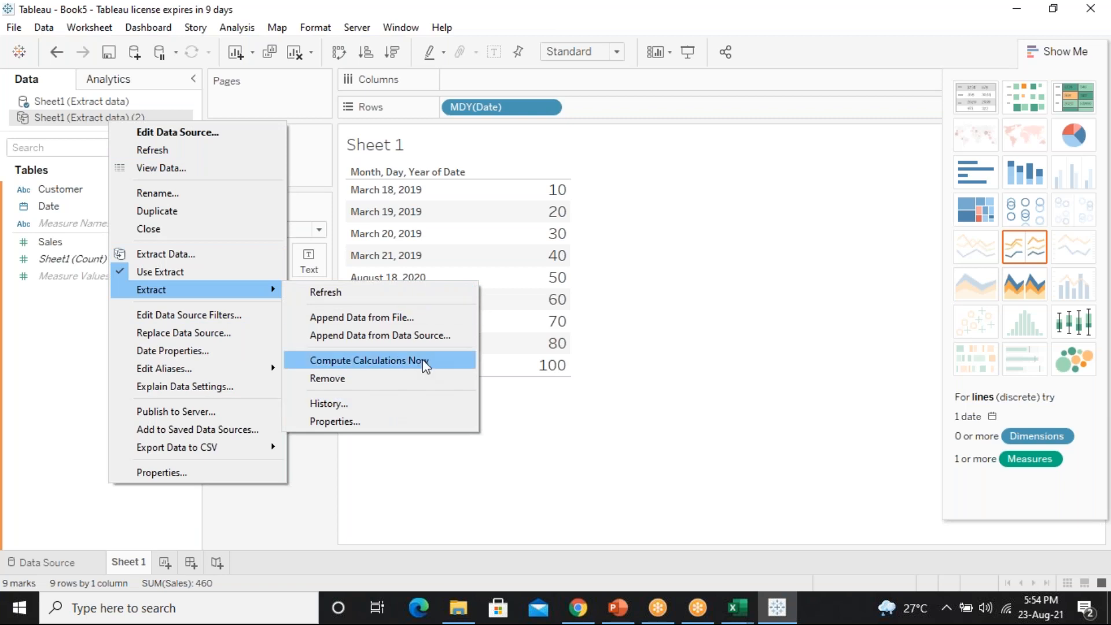
pyautogui.click(103, 102)
pyautogui.rightClick(103, 102)
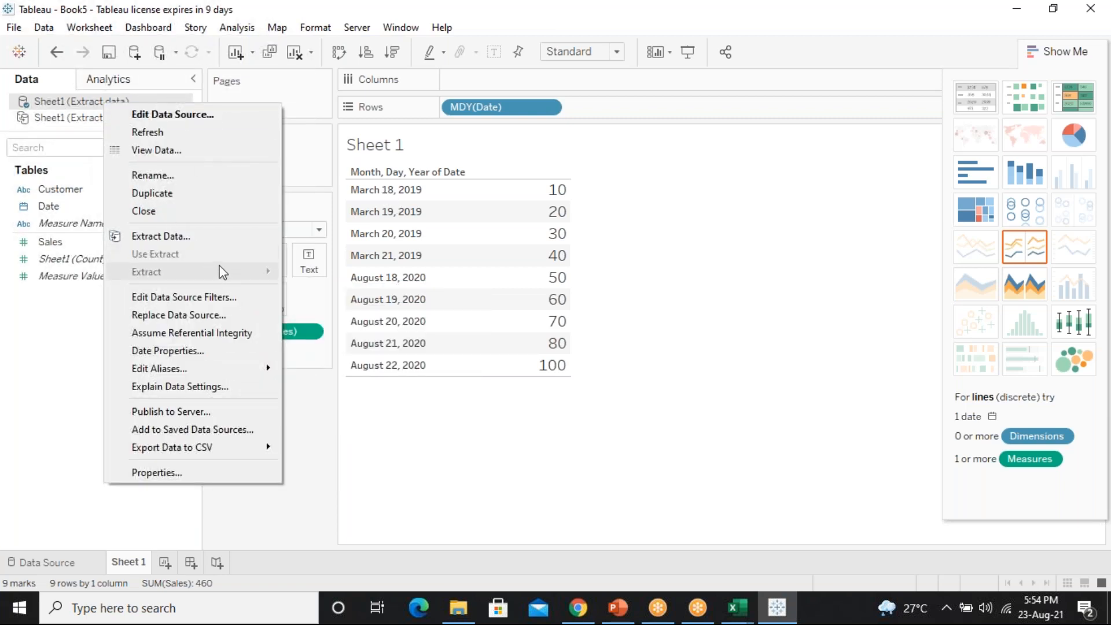
pyautogui.click(599, 459)
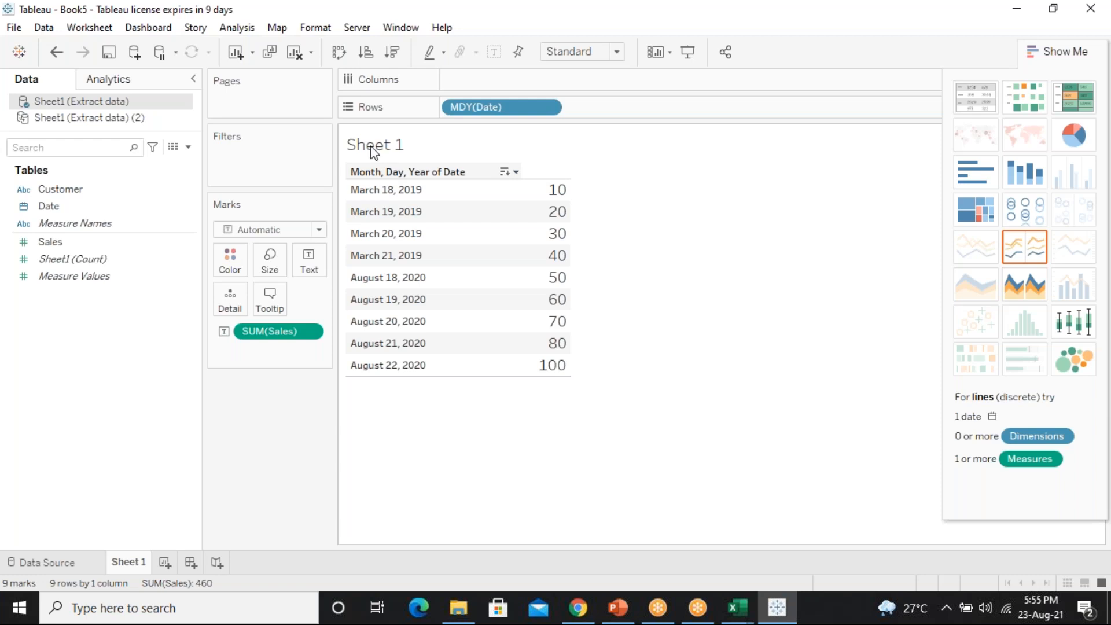
# Peek at the Excel sheet behind Tableau, reselect both Extract data sources, then open the File menu
pyautogui.moveTo(302, 12); pyautogui.dragTo(284, 247)
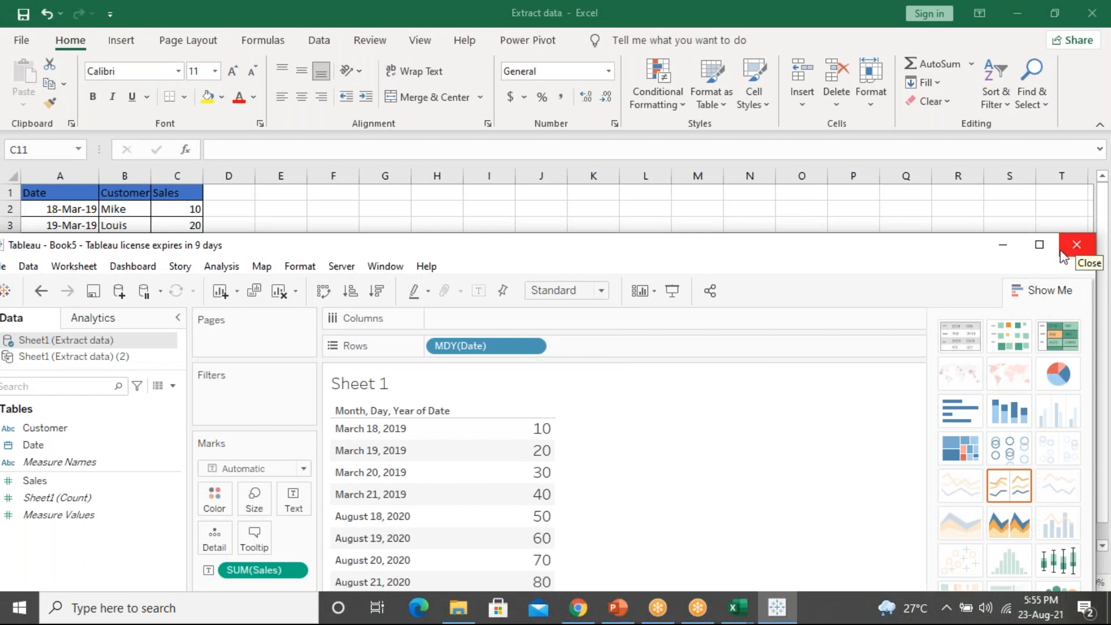
pyautogui.click(1040, 245)
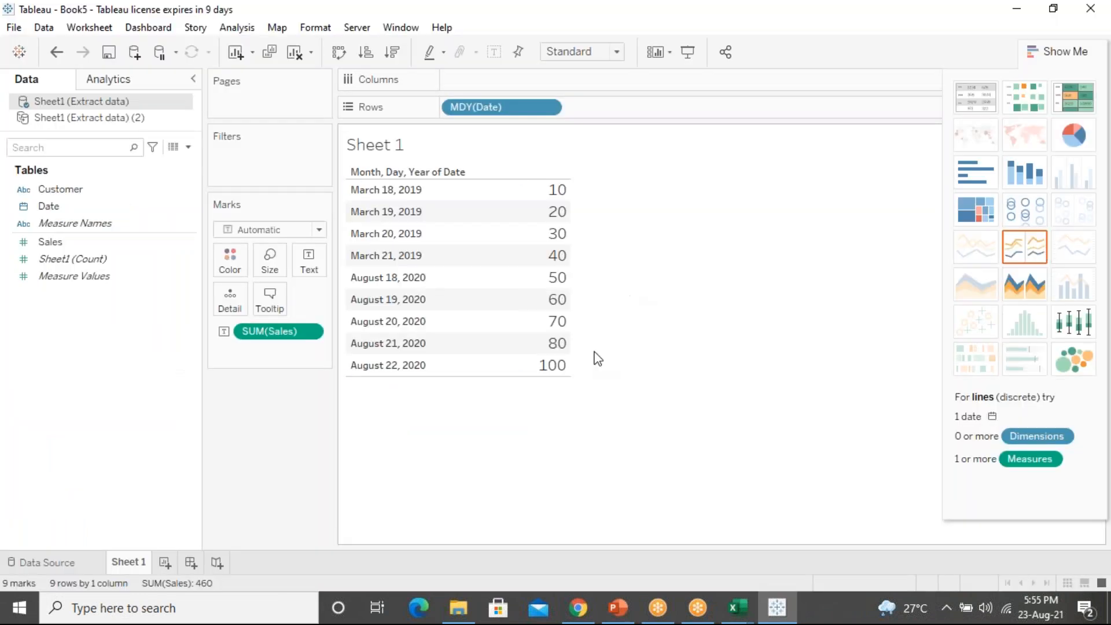
pyautogui.moveTo(540, 324)
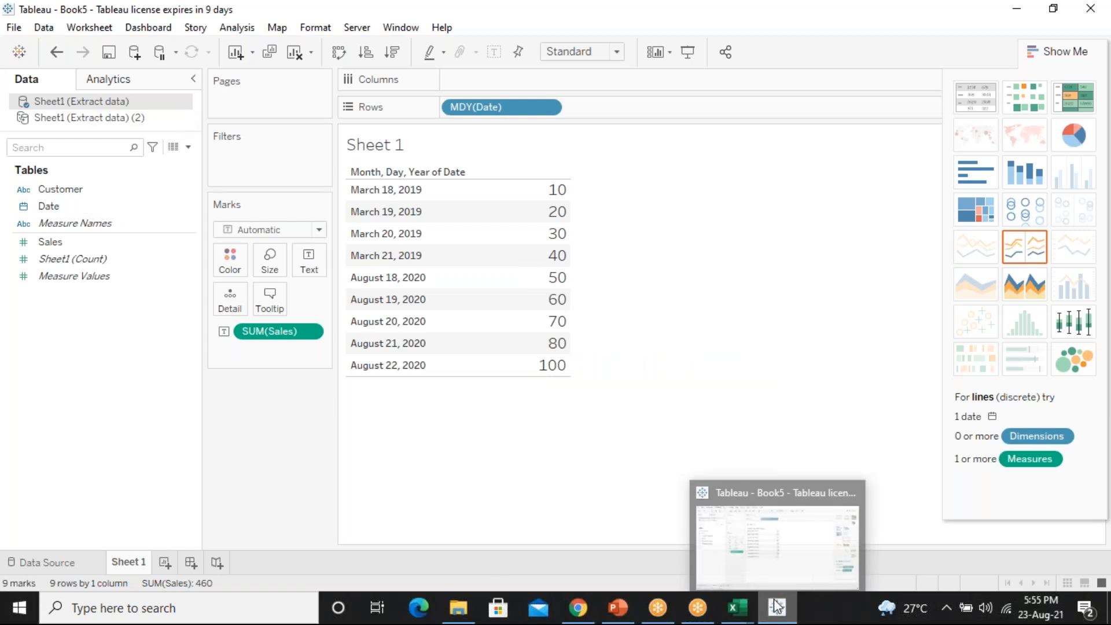
pyautogui.click(101, 119)
pyautogui.click(99, 100)
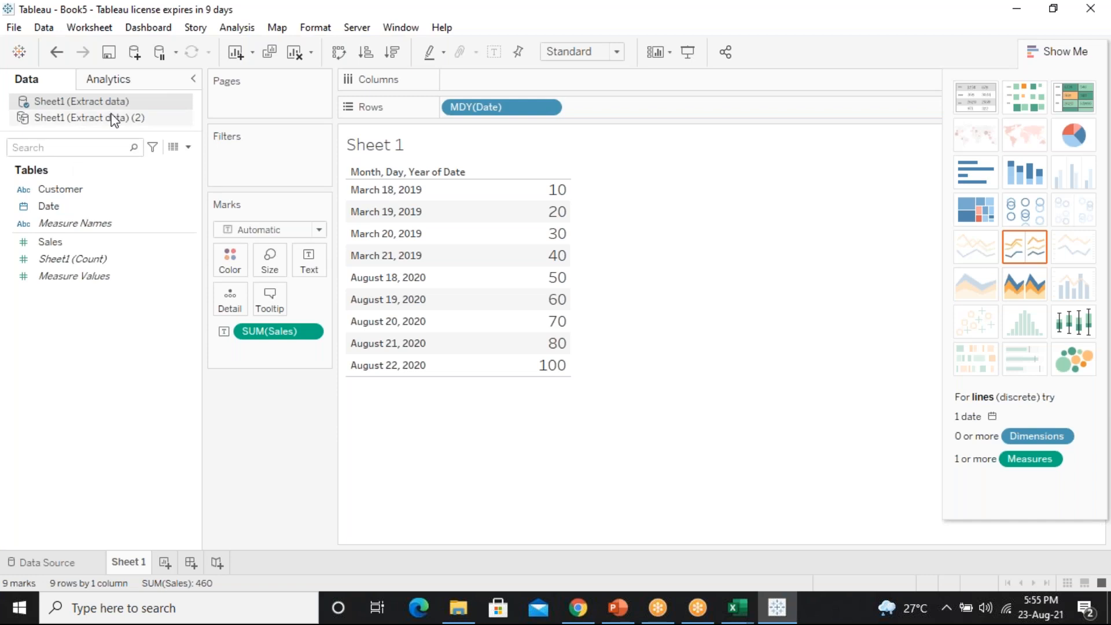
pyautogui.click(14, 30)
# Close Book5 and save the changes as LIVEEXTRACT in the user's own folder
pyautogui.click(39, 82)
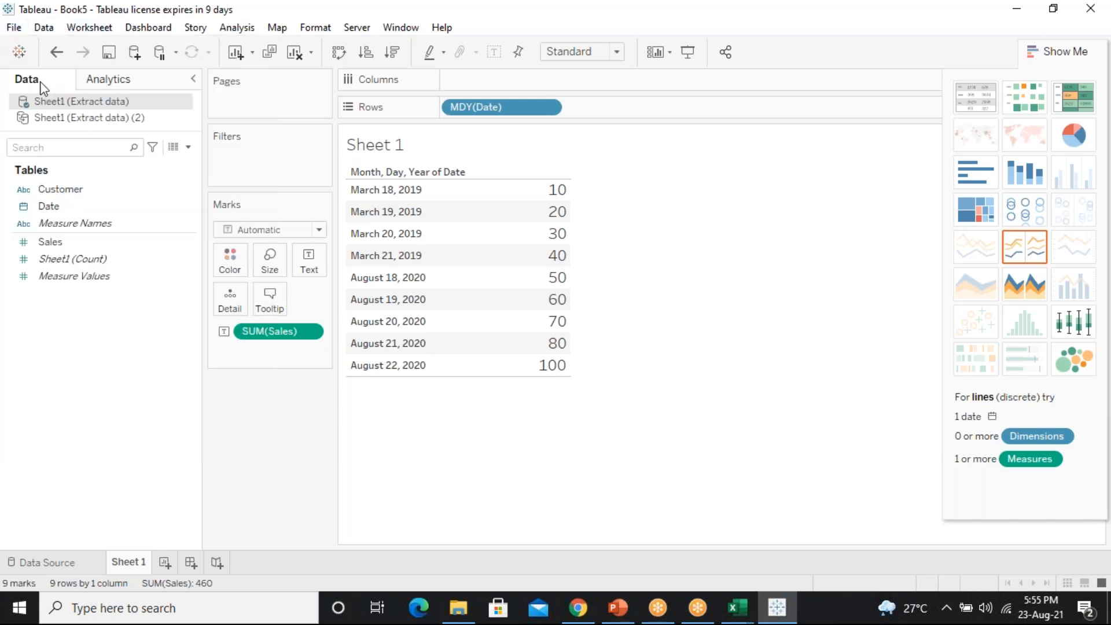
pyautogui.click(524, 325)
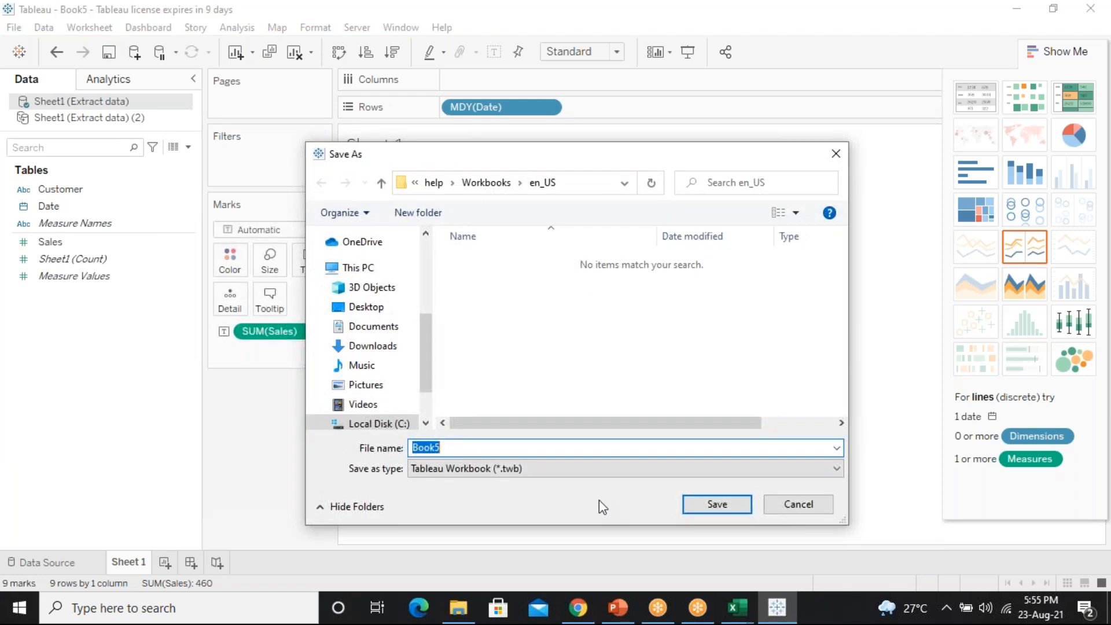
pyautogui.write('LIVE &EXTRACT')
pyautogui.press('Return')
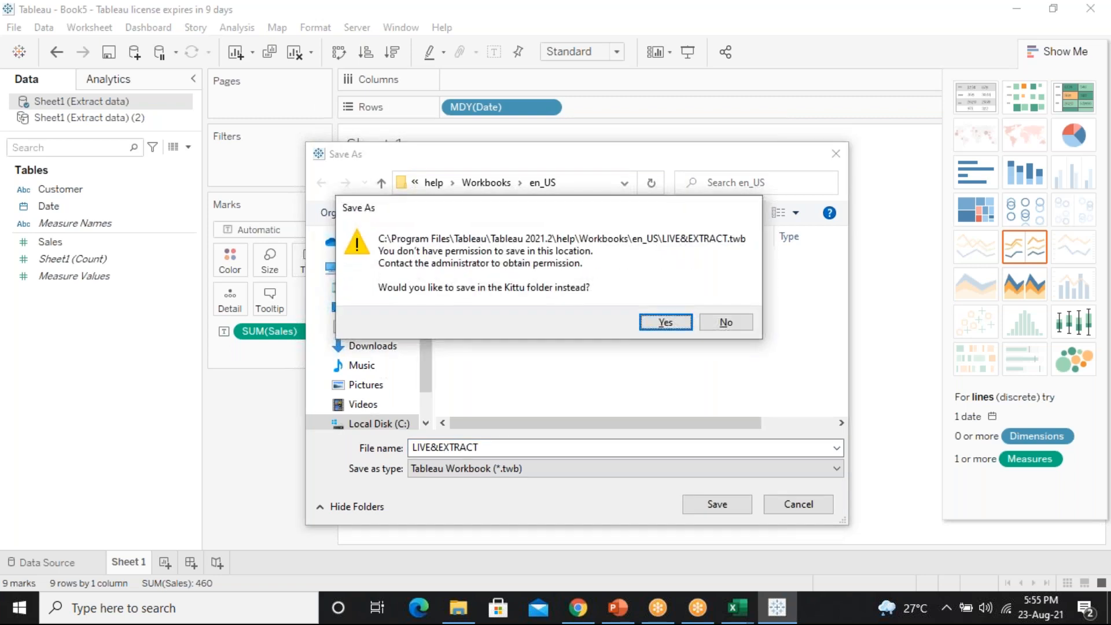
pyautogui.press('Return')
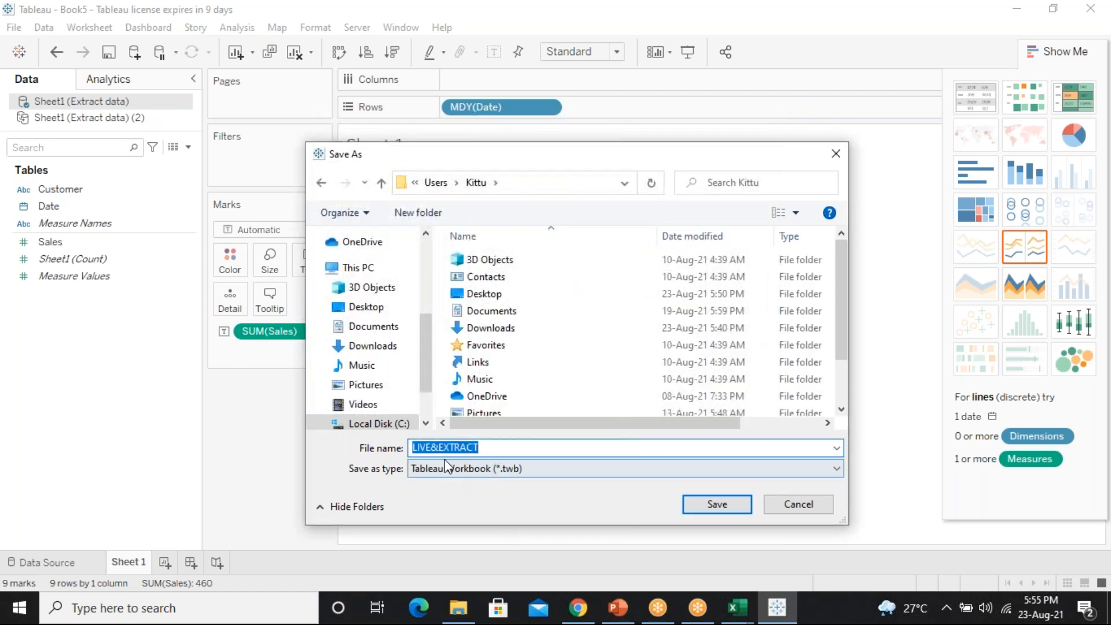
pyautogui.click(438, 449)
pyautogui.press('BackSpace')
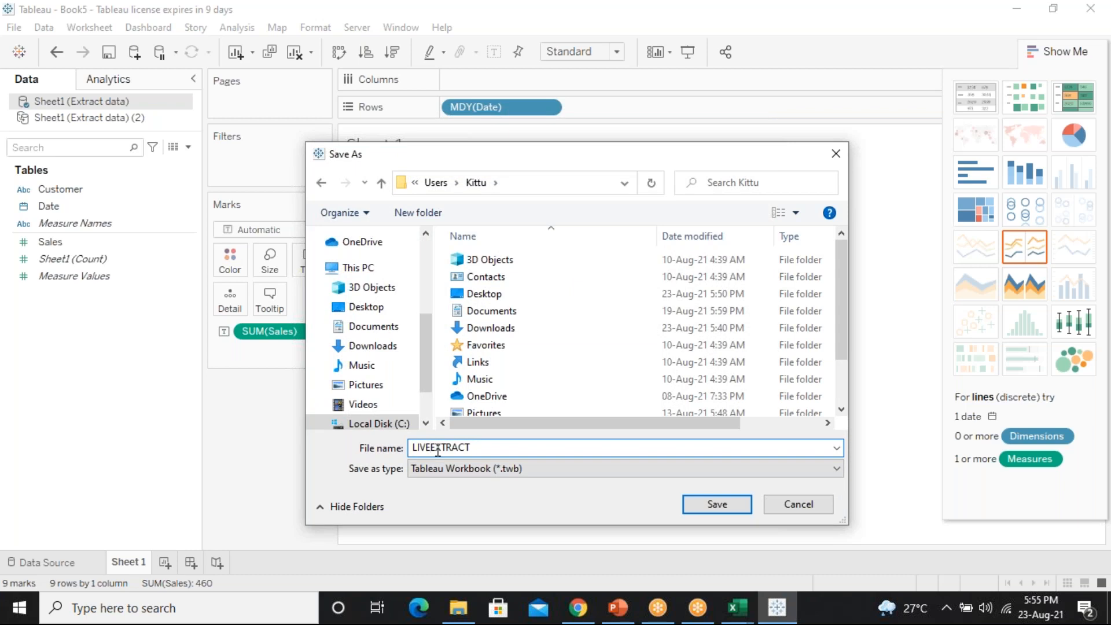
pyautogui.press('Return')
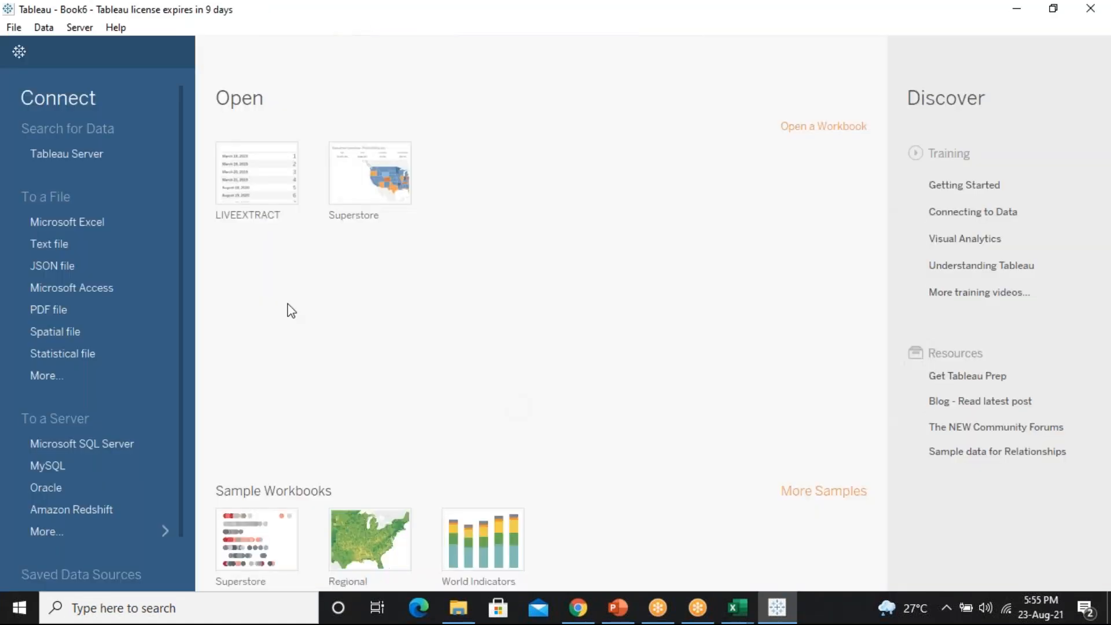
# Minimize Tableau to uncover the Excel Extract data sheet, then switch to the Chrome webmail Inbox tab
pyautogui.doubleClick(278, 13)
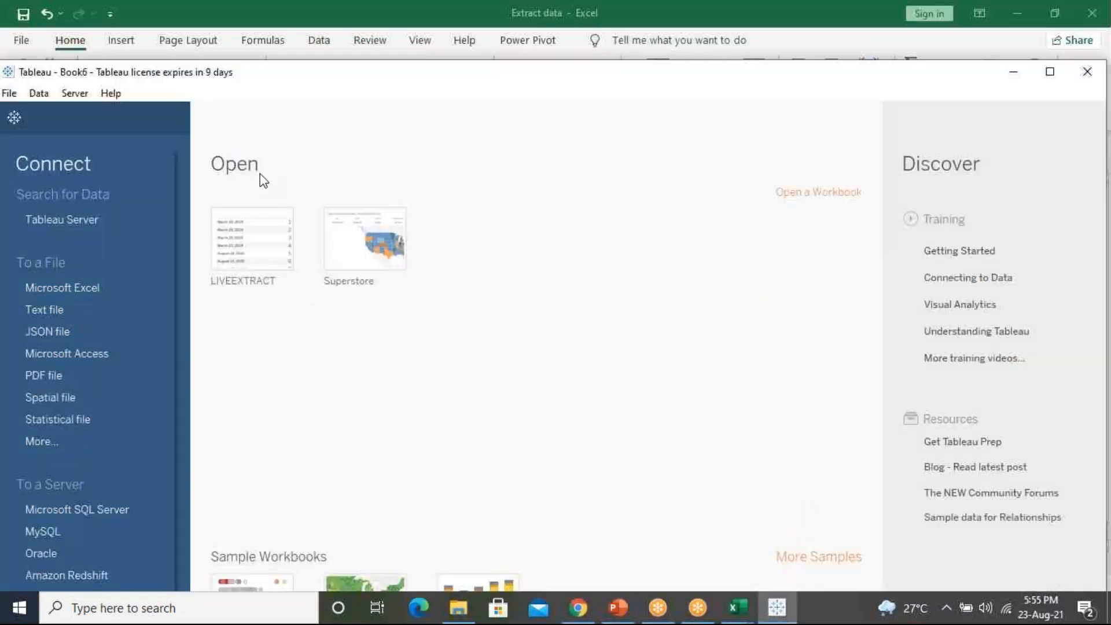
pyautogui.moveTo(259, 173); pyautogui.dragTo(258, 215)
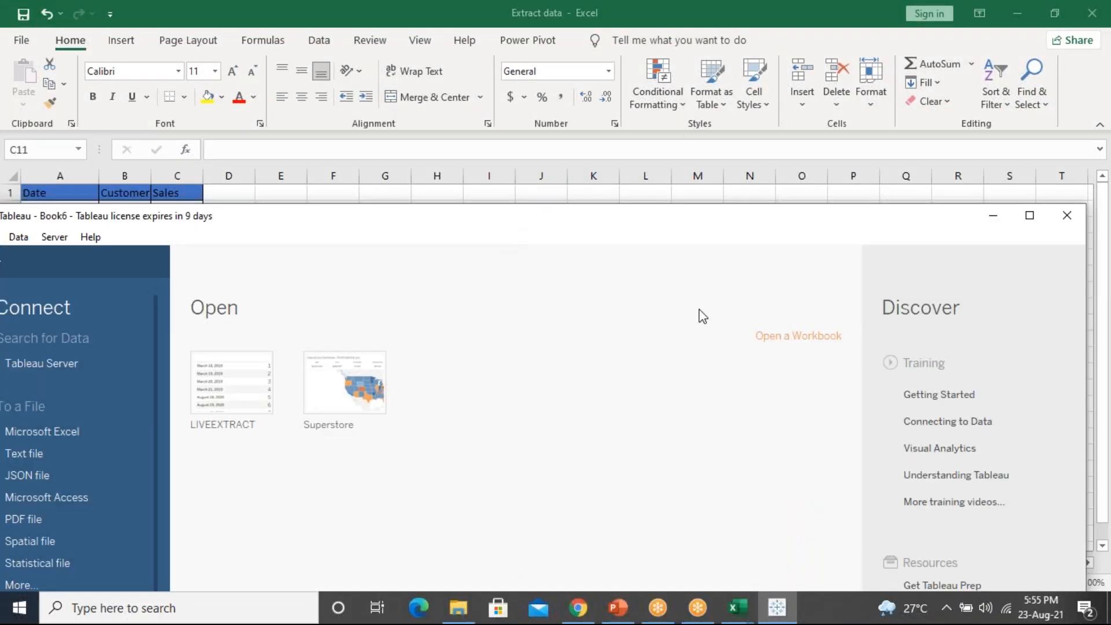
pyautogui.click(993, 218)
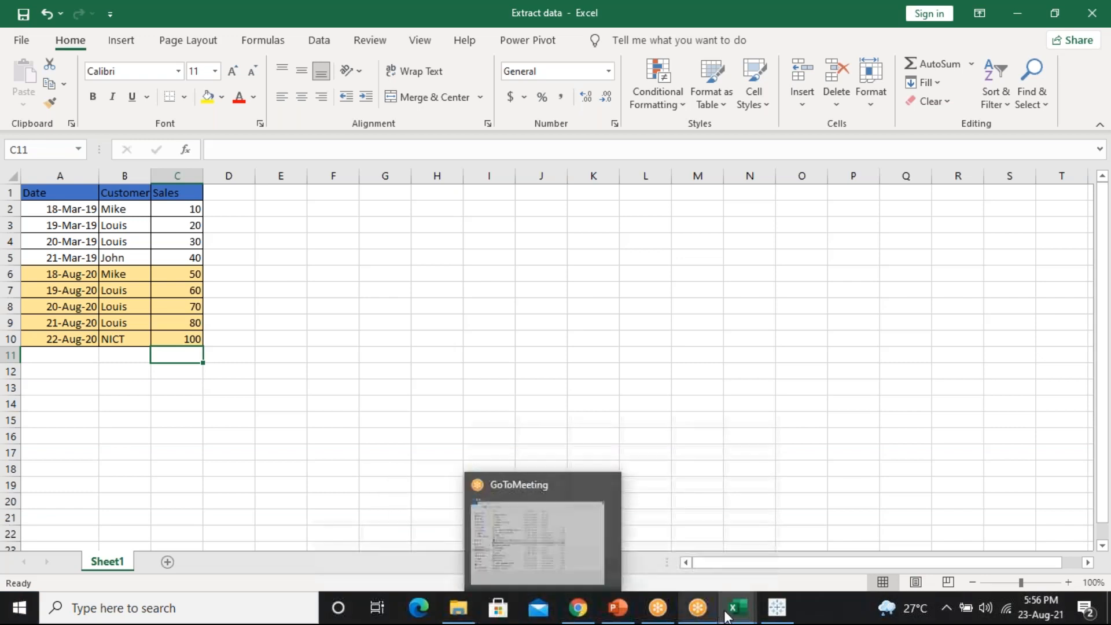
pyautogui.click(590, 620)
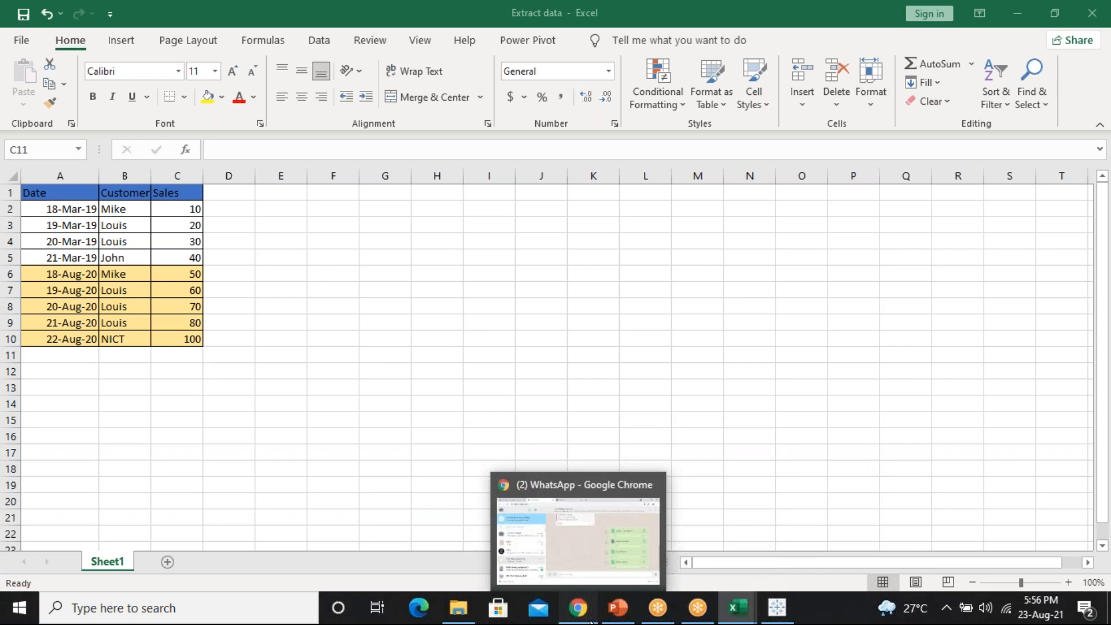
pyautogui.click(103, 21)
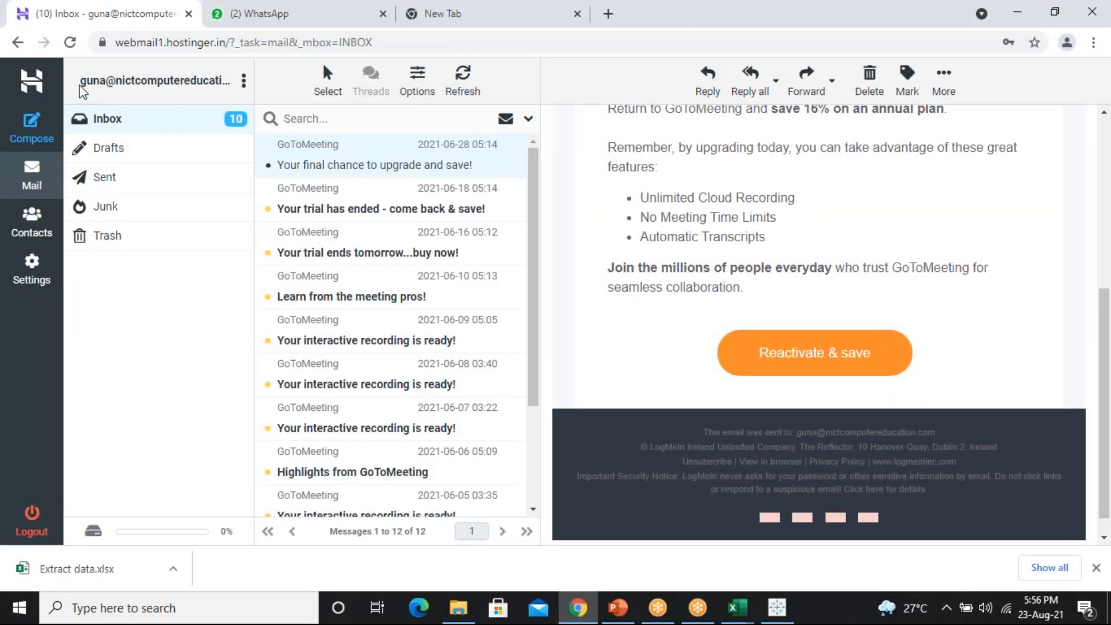
pyautogui.moveTo(753, 617)
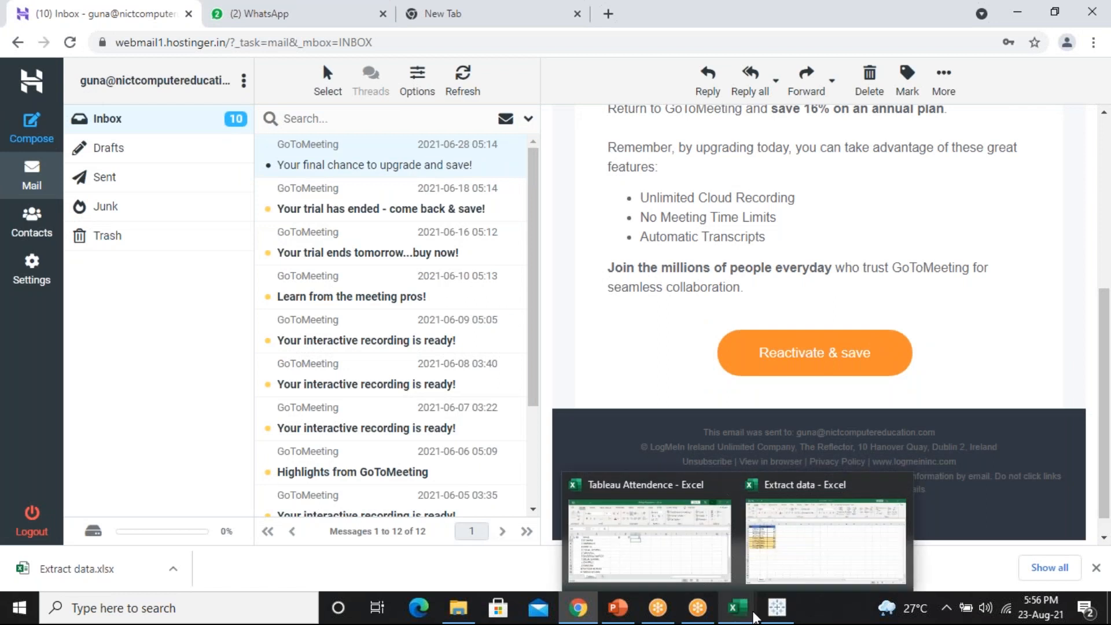
pyautogui.press('super+r')
pyautogui.write('Notepad')
pyautogui.press('Return')
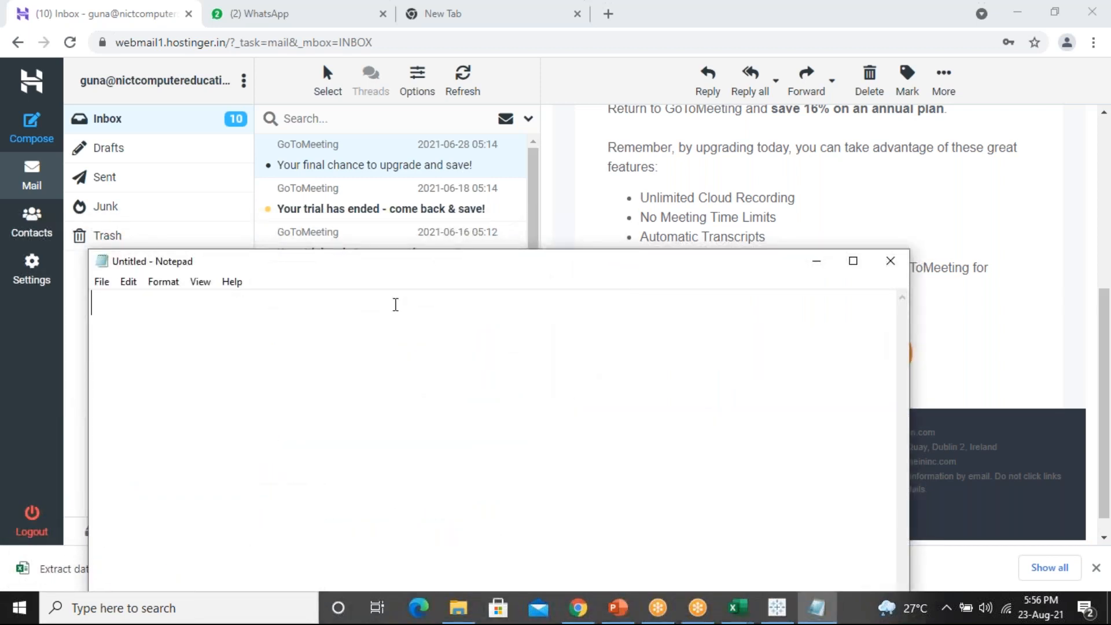
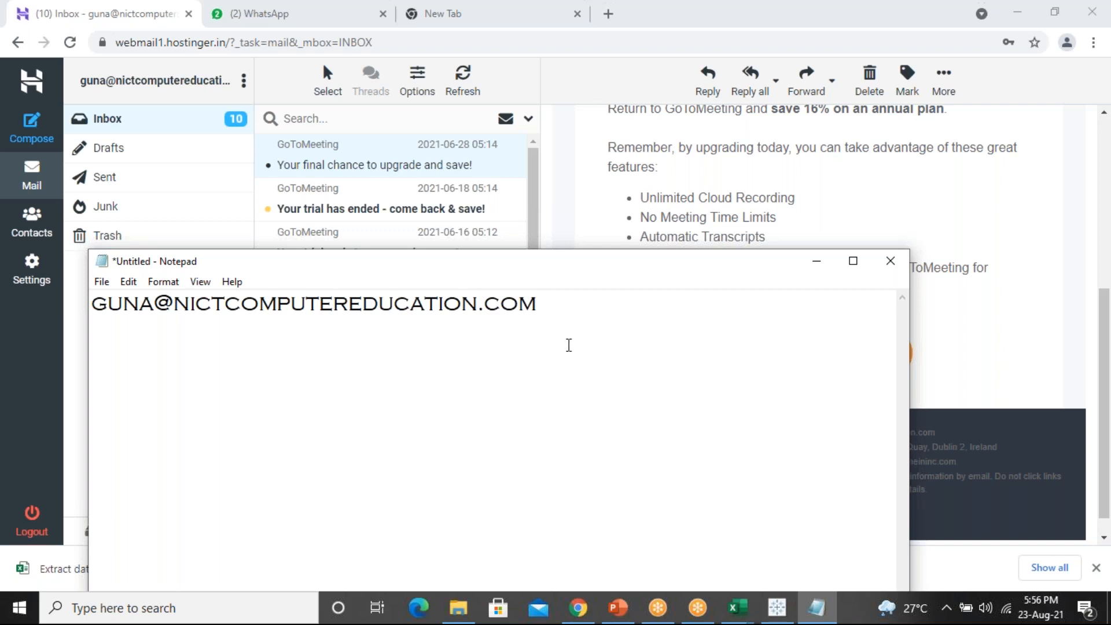
pyautogui.moveTo(613, 259); pyautogui.dragTo(861, 266)
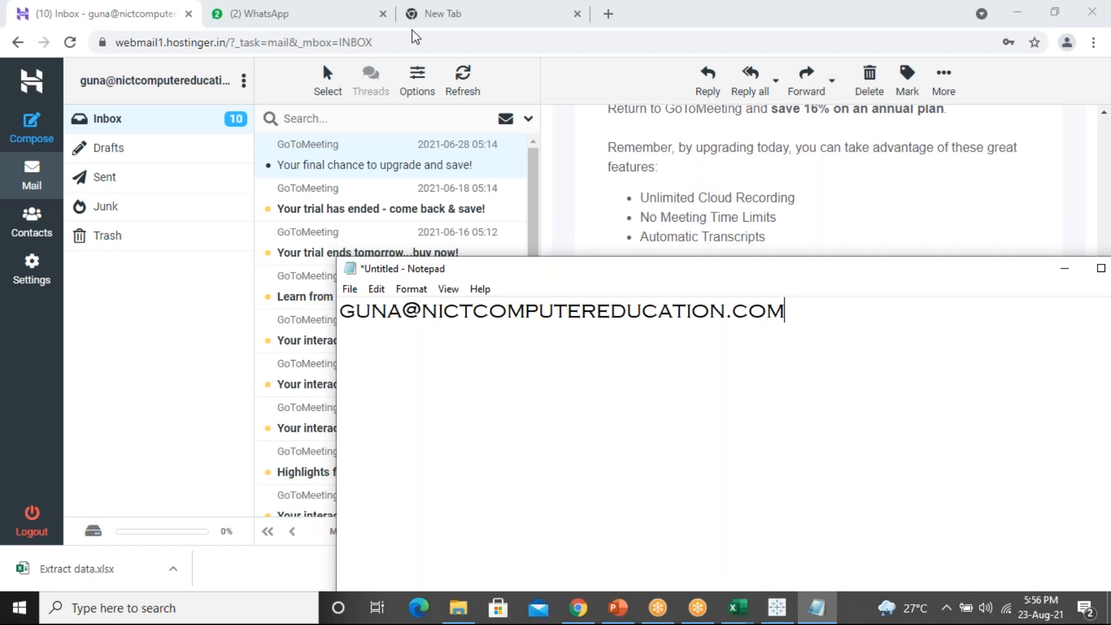
# Look at the WhatsApp and New Tab tabs in Chrome, then minimize the browser
pyautogui.click(266, 12)
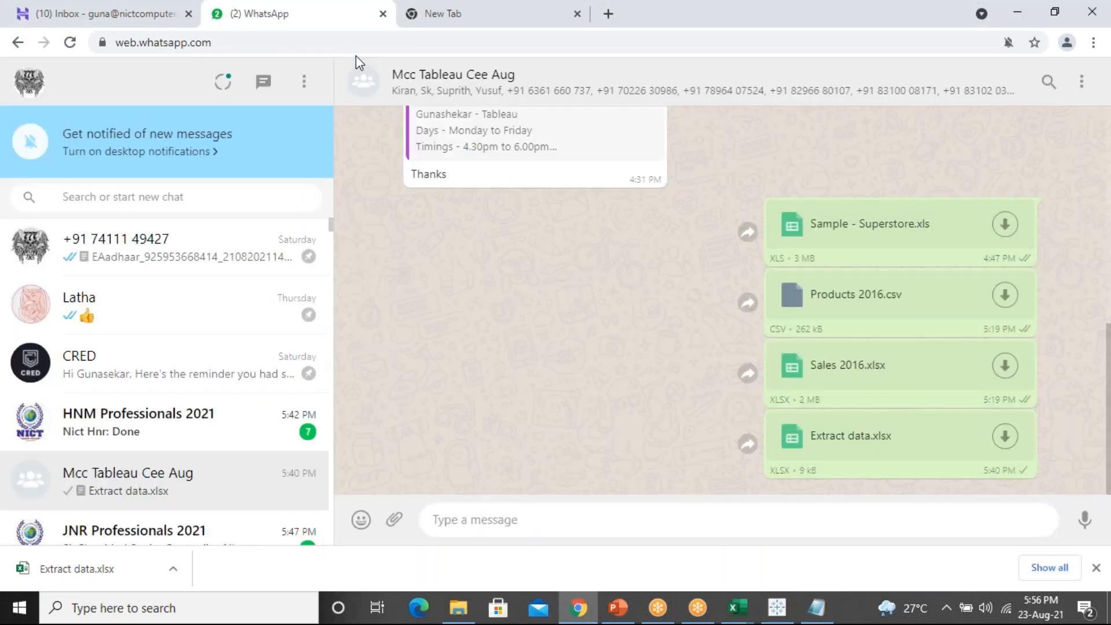
pyautogui.click(551, 22)
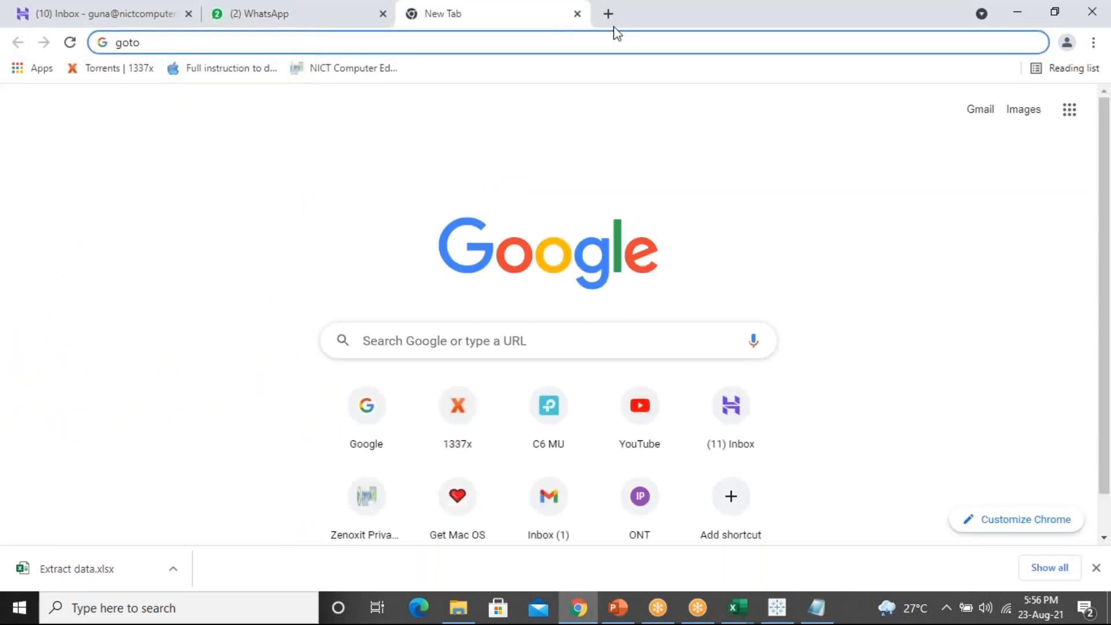
pyautogui.moveTo(620, 30); pyautogui.dragTo(535, 288)
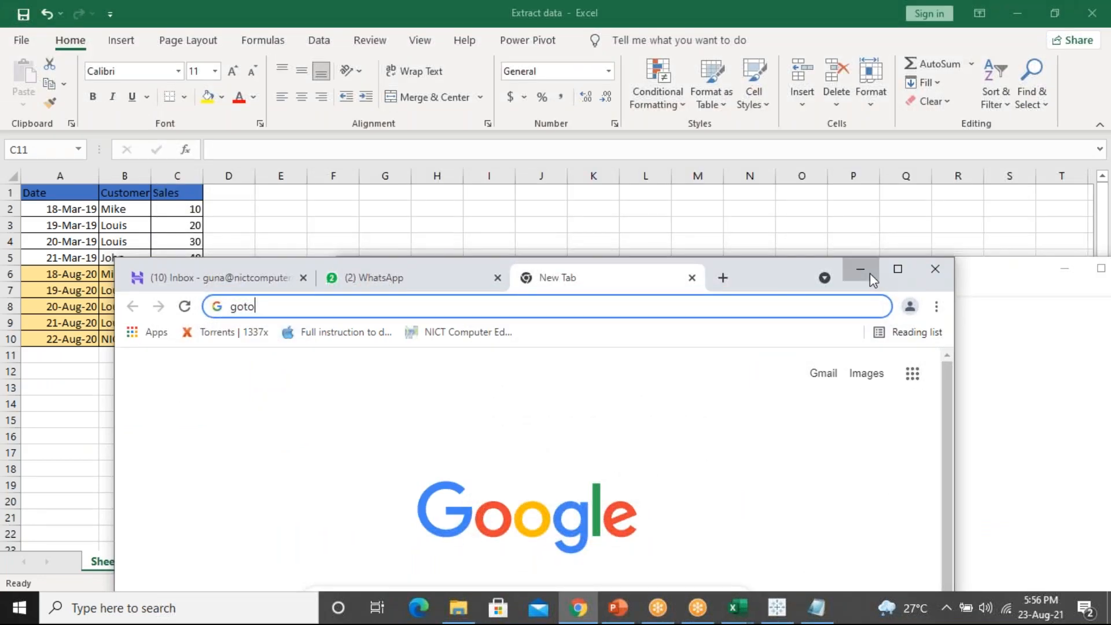
pyautogui.click(868, 272)
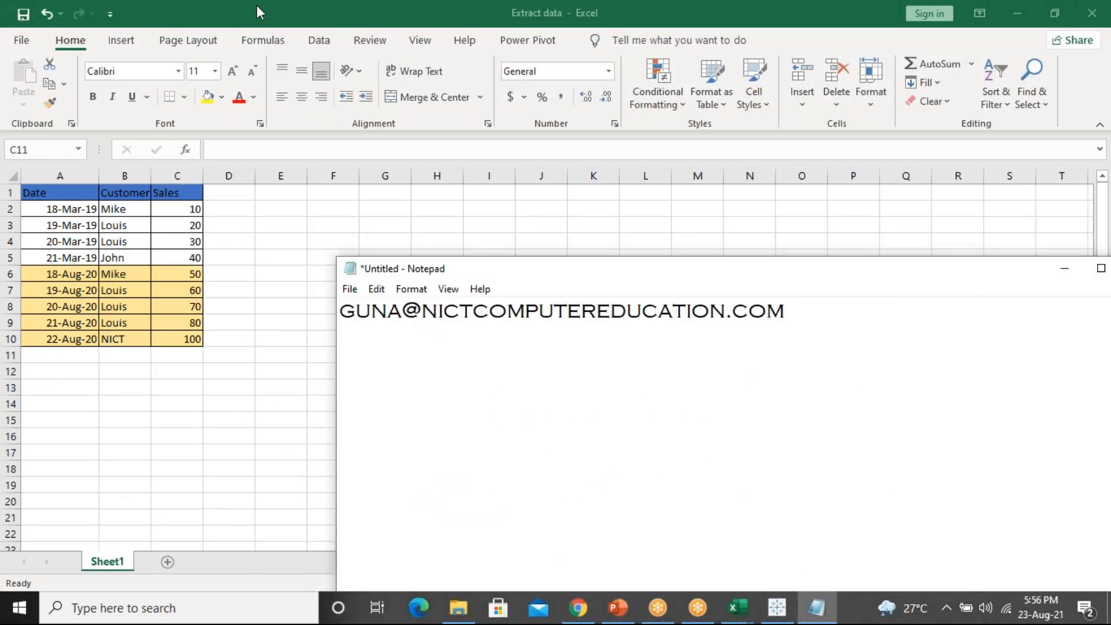
# Close the Extract data Excel workbook and move Notepad up and to the right
pyautogui.moveTo(257, 11); pyautogui.dragTo(68, 271)
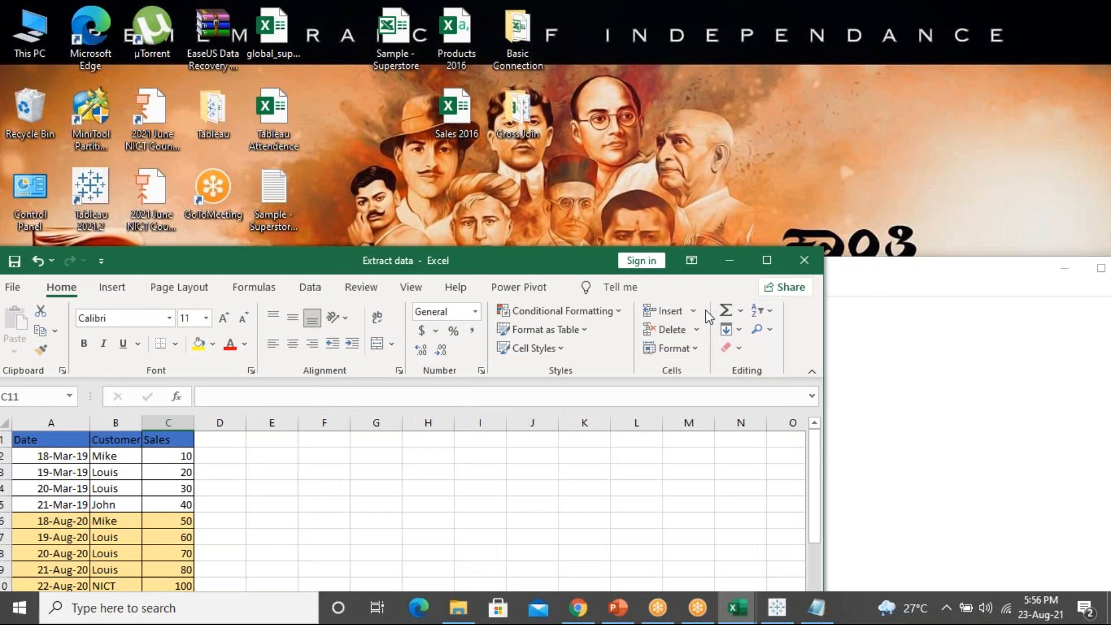
pyautogui.click(803, 259)
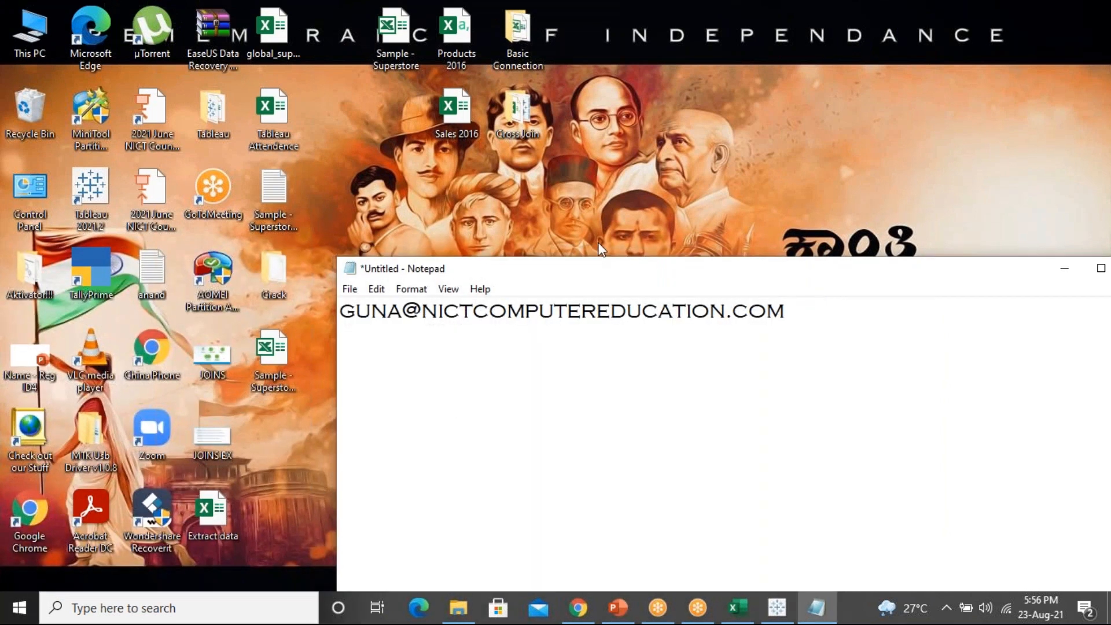
pyautogui.moveTo(585, 272); pyautogui.dragTo(697, 217)
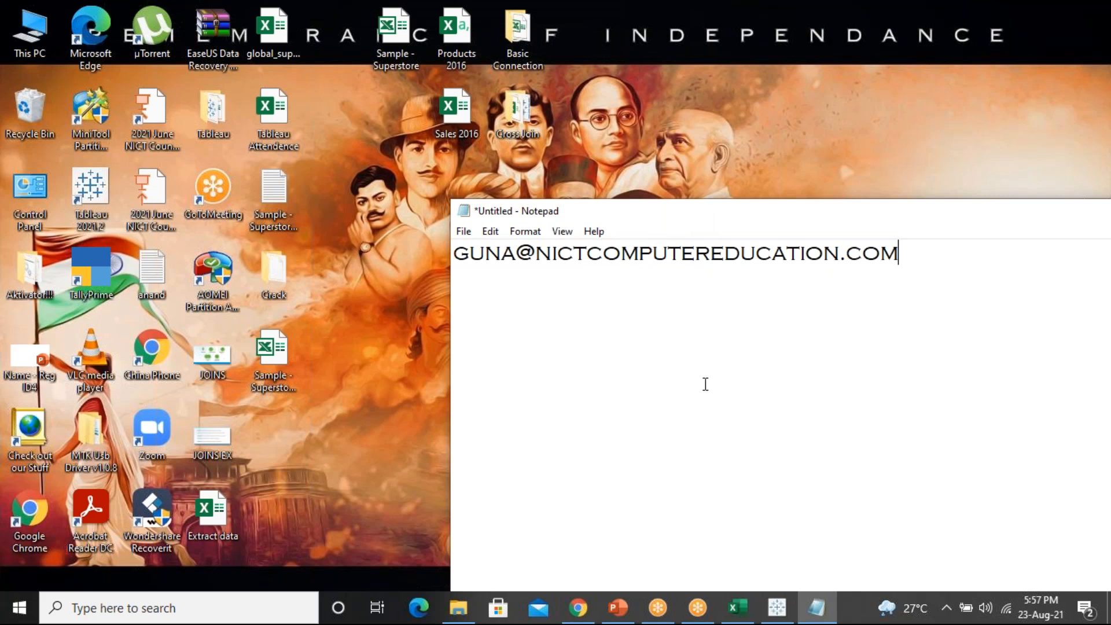
pyautogui.click(740, 607)
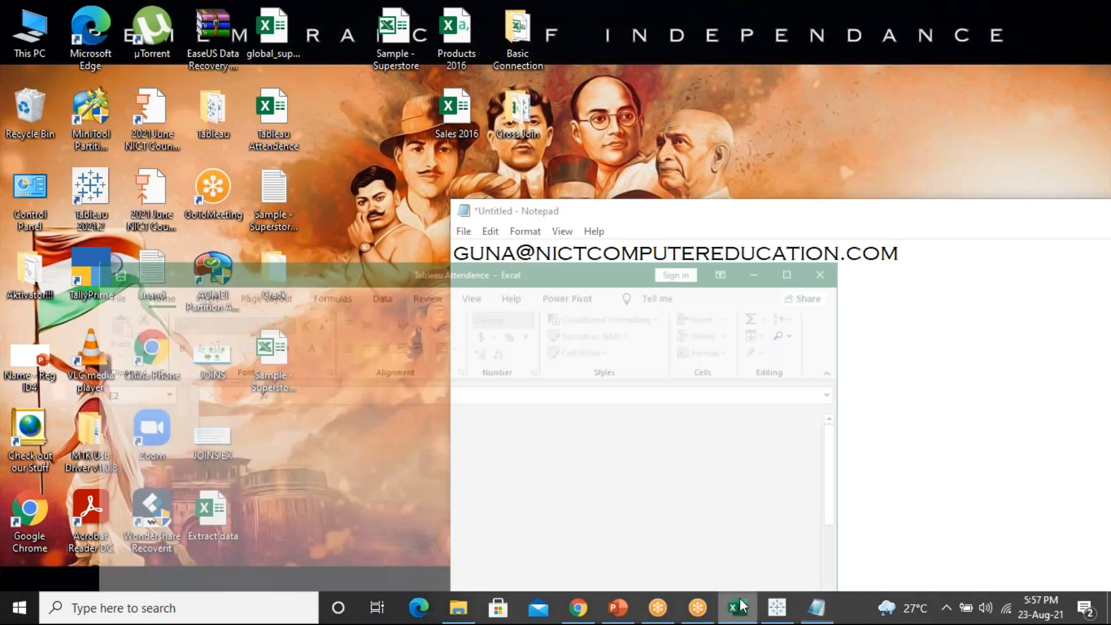
pyautogui.click(787, 220)
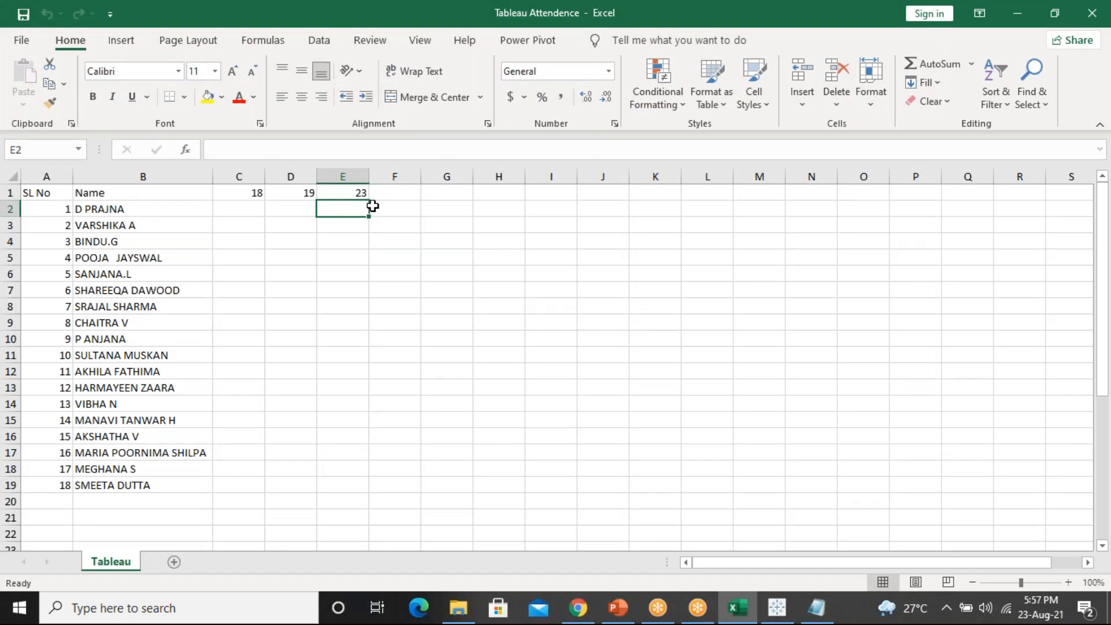
pyautogui.write('p')
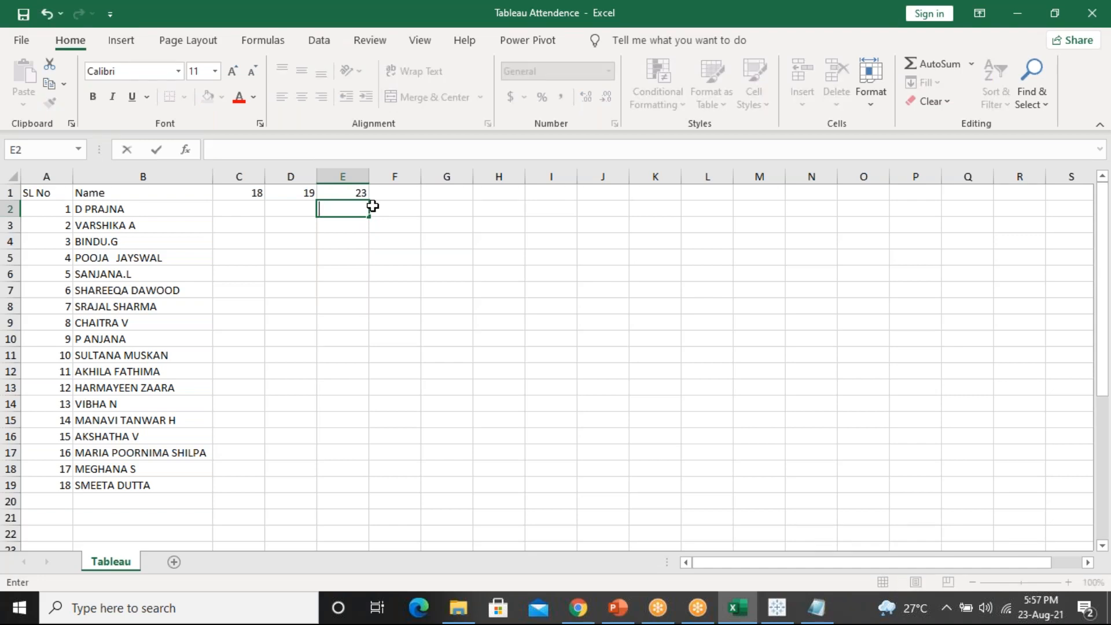
pyautogui.press('Return')
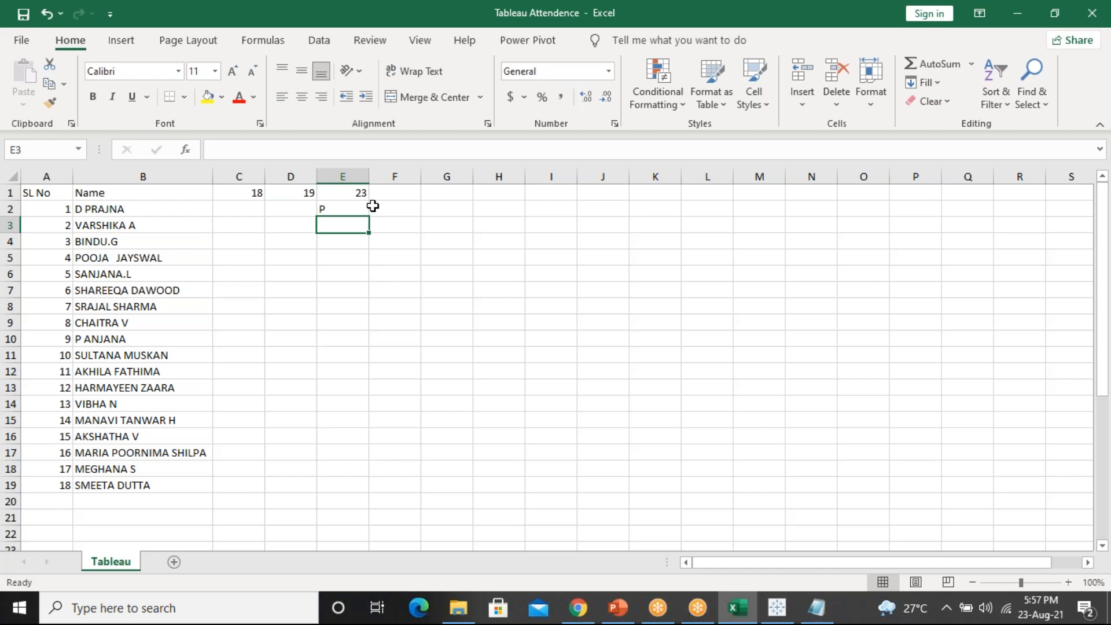
pyautogui.write('P')
pyautogui.press('Return')
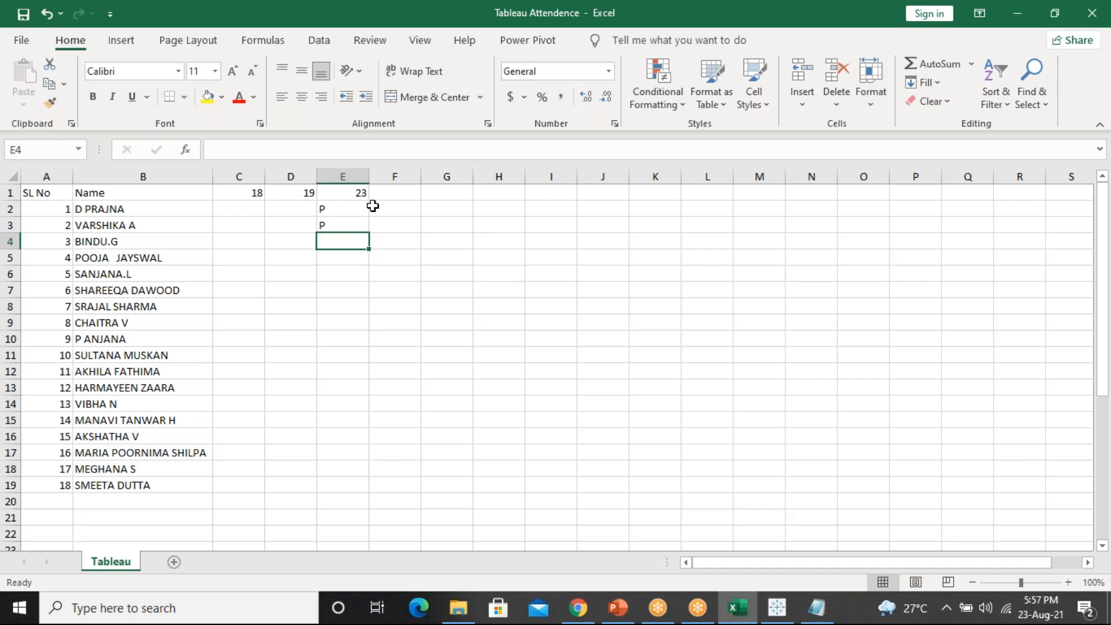
pyautogui.write('P')
pyautogui.press('Return')
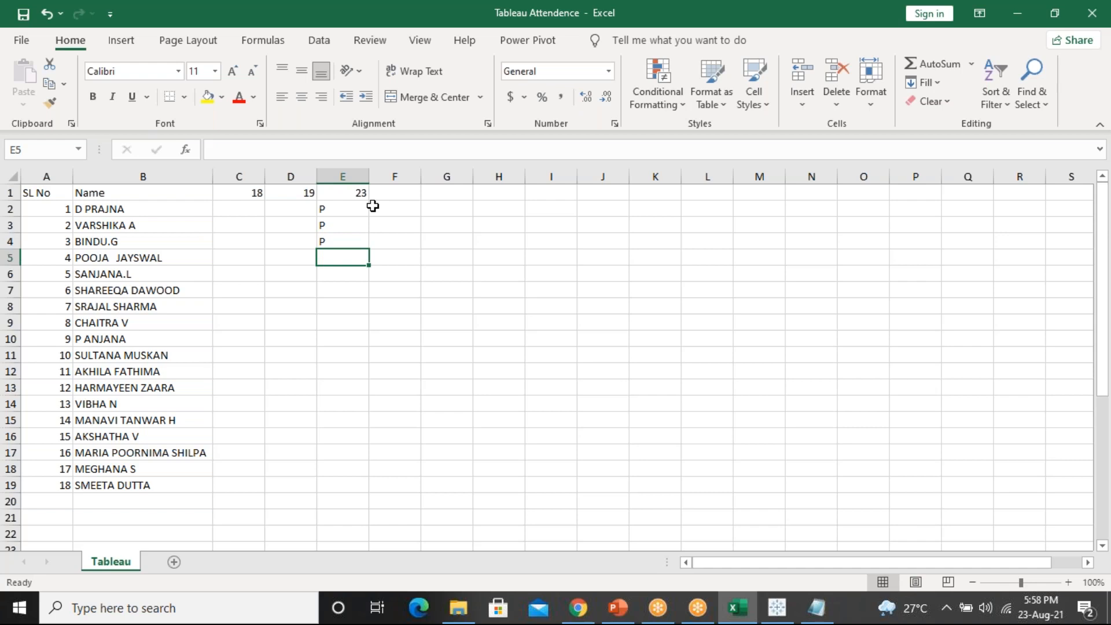
pyautogui.write('P')
pyautogui.press('Return')
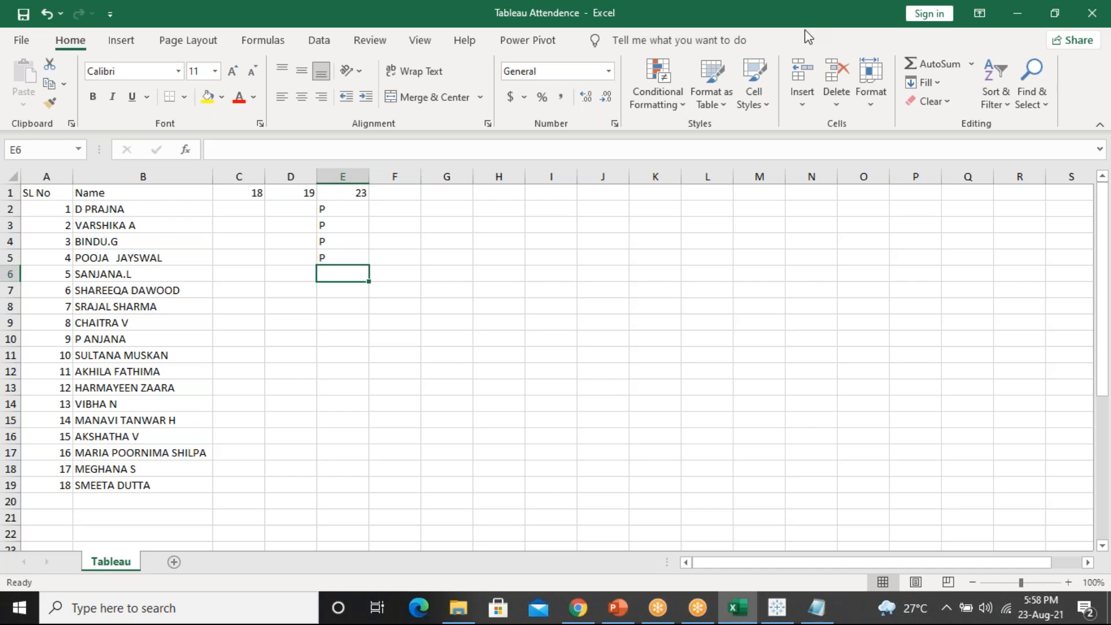
pyautogui.click(790, 30)
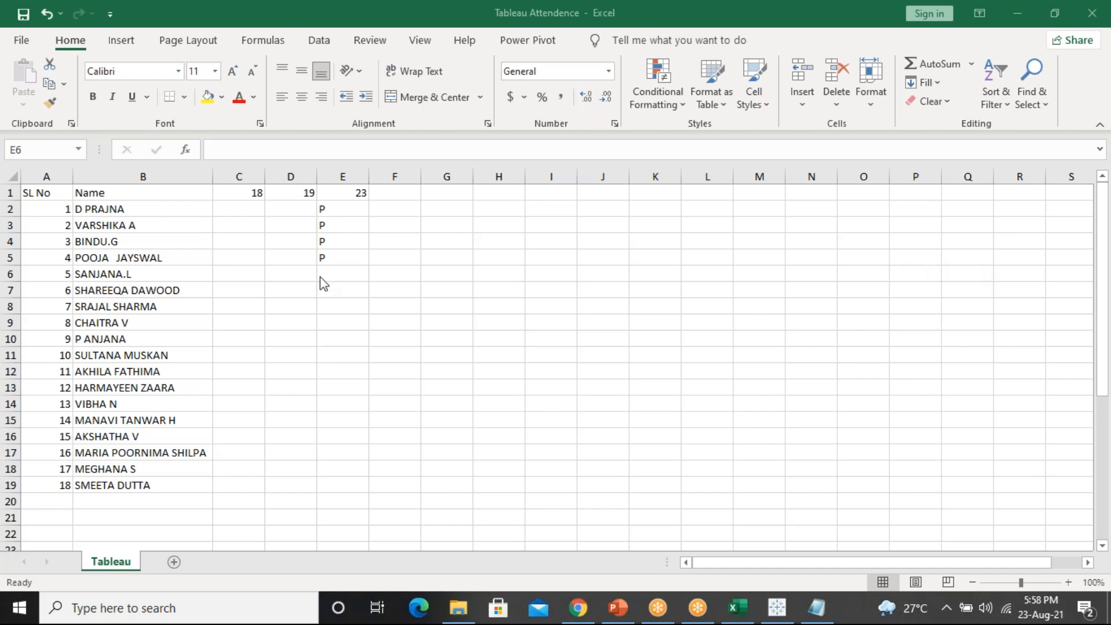
pyautogui.click(335, 276)
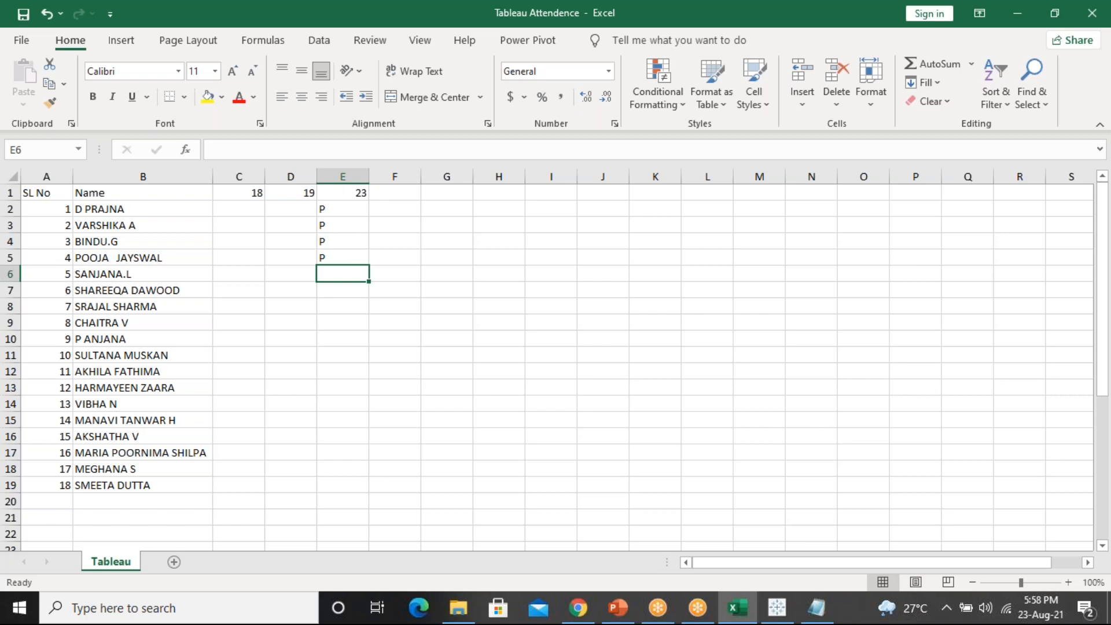
# Mark students 5 to 10 present with P in cells E6 through E11
pyautogui.write('P')
pyautogui.press('Return')
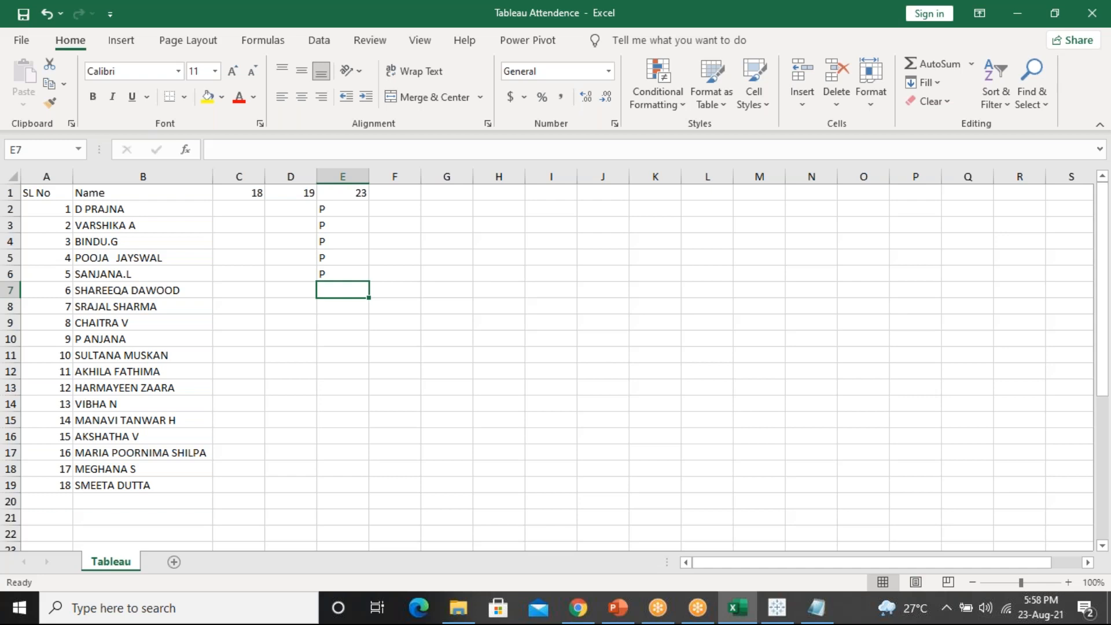
pyautogui.write('P')
pyautogui.press('Return')
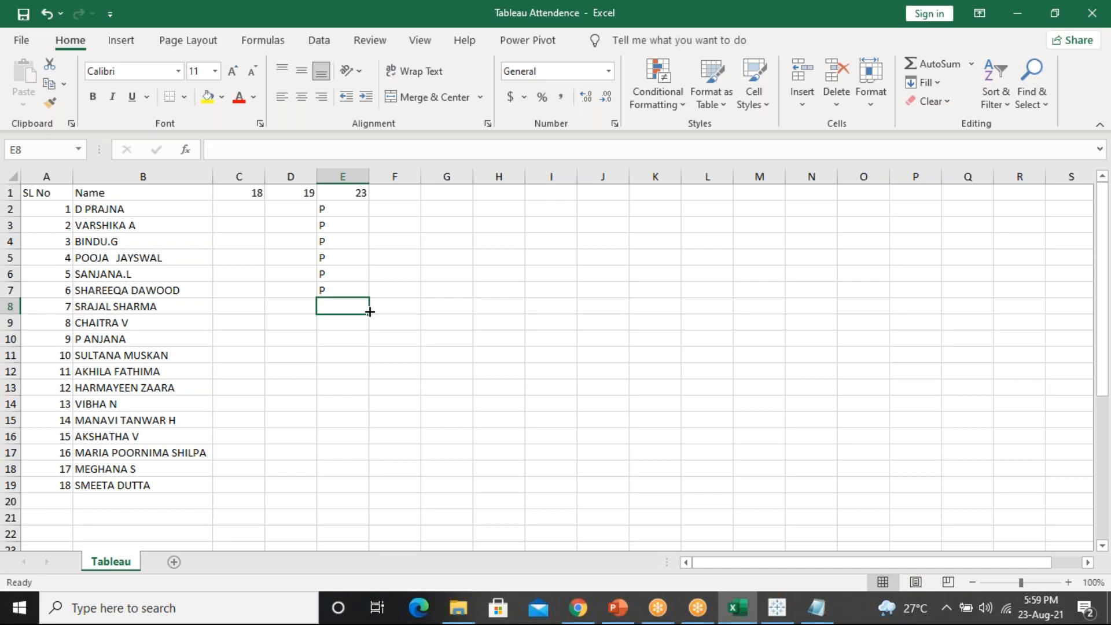
pyautogui.write('P')
pyautogui.press('Return')
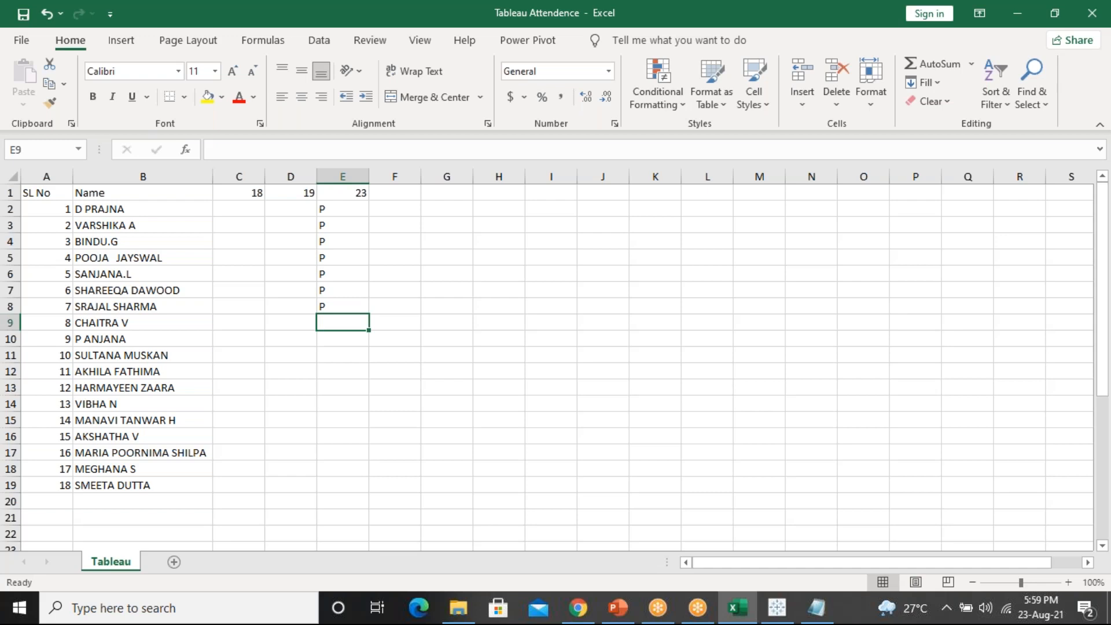
pyautogui.write('P')
pyautogui.press('Return')
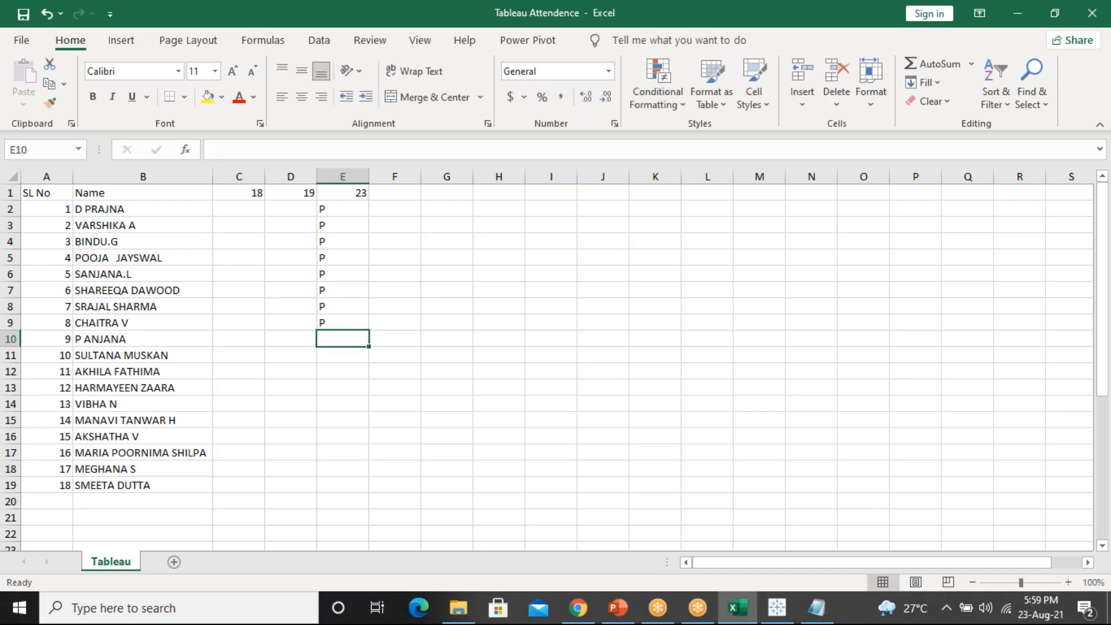
pyautogui.write('P')
pyautogui.press('Return')
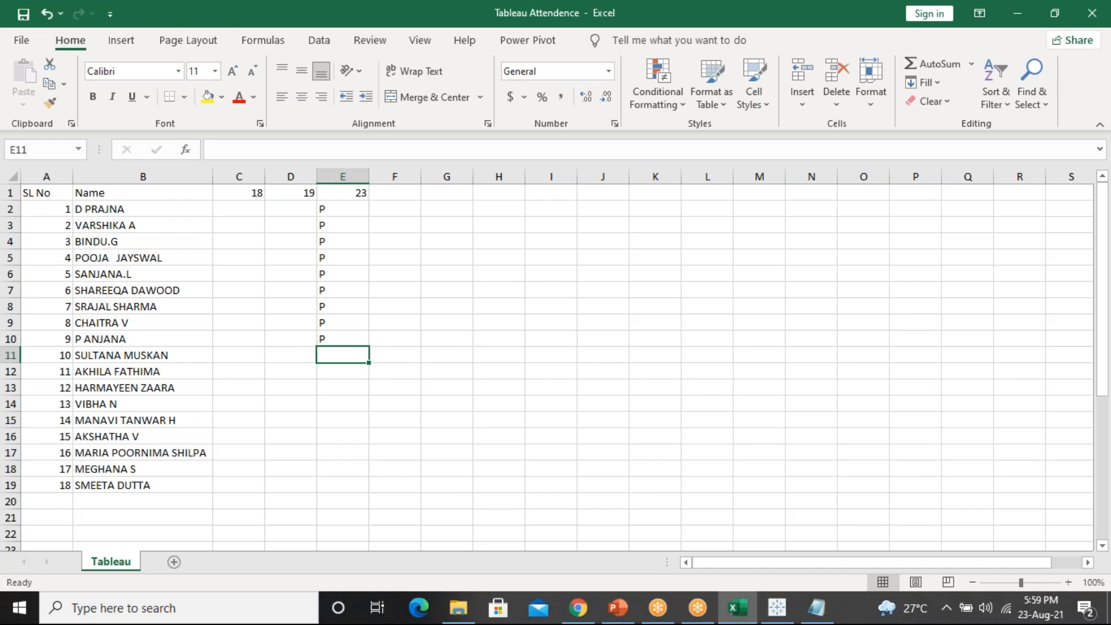
pyautogui.write('P')
pyautogui.press('Return')
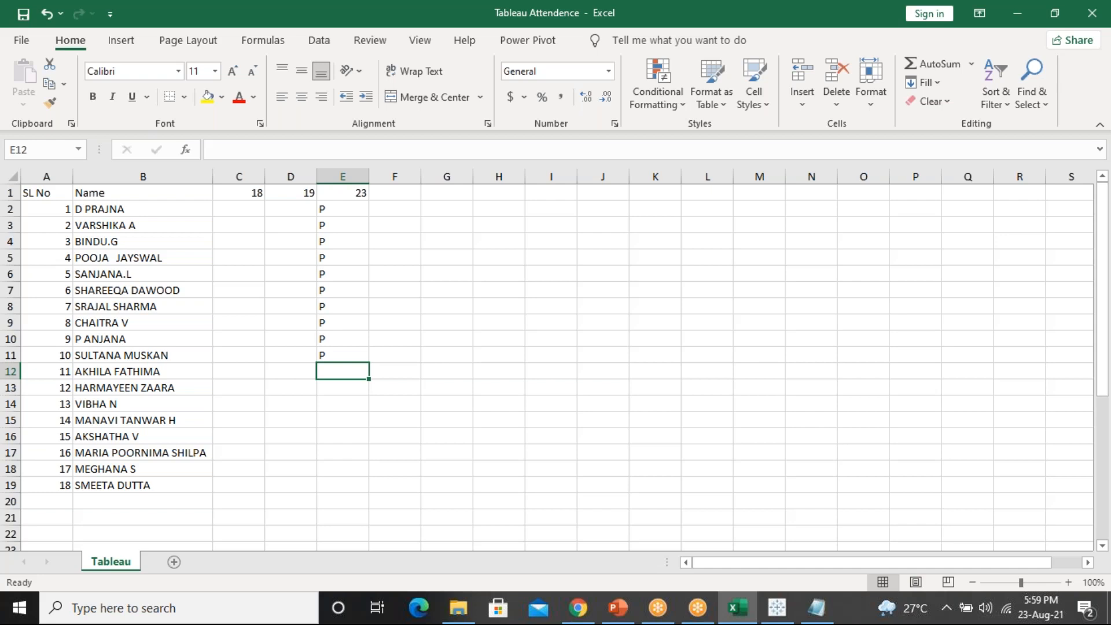
# Mark student 11 absent with A in E12, then P in E13 through E19
pyautogui.write('A')
pyautogui.press('Return')
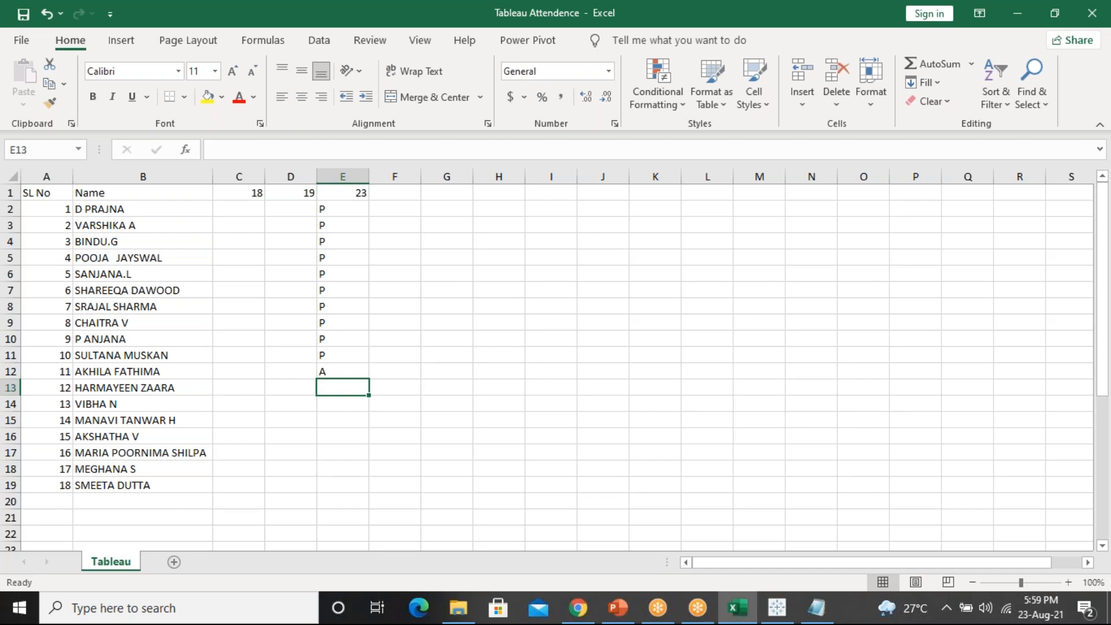
pyautogui.write('P')
pyautogui.press('Return')
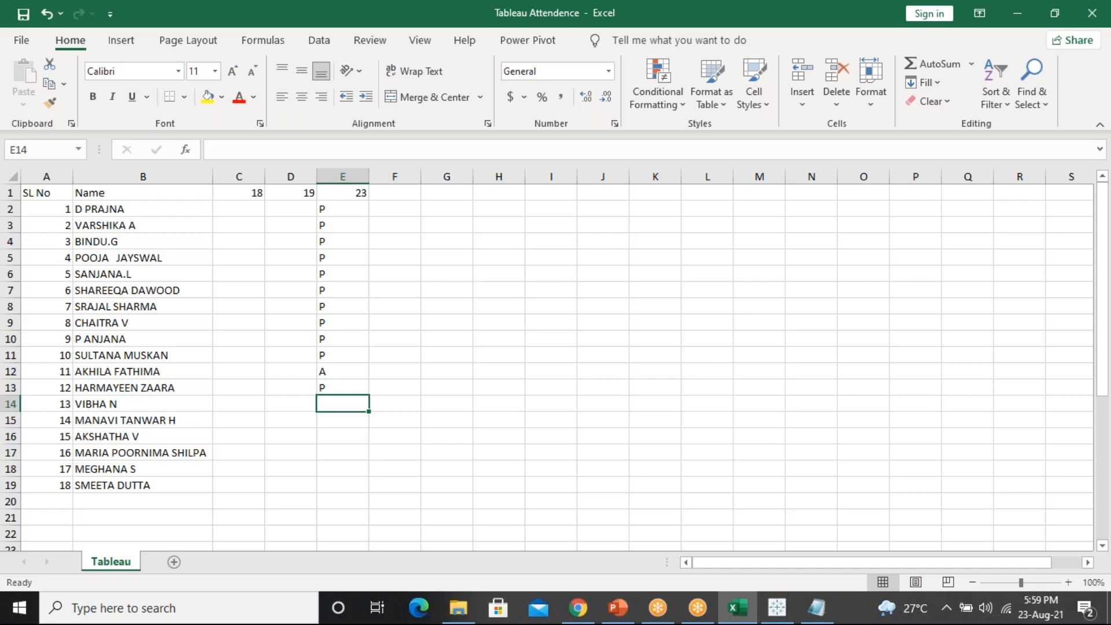
pyautogui.write('P')
pyautogui.press('Return')
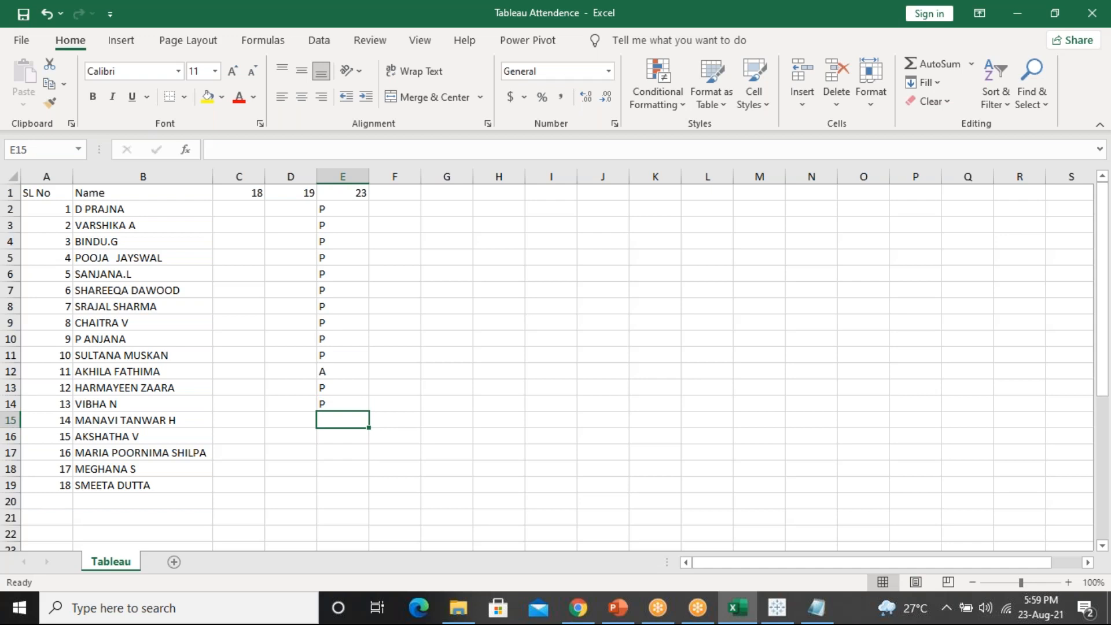
pyautogui.write('P')
pyautogui.press('Return')
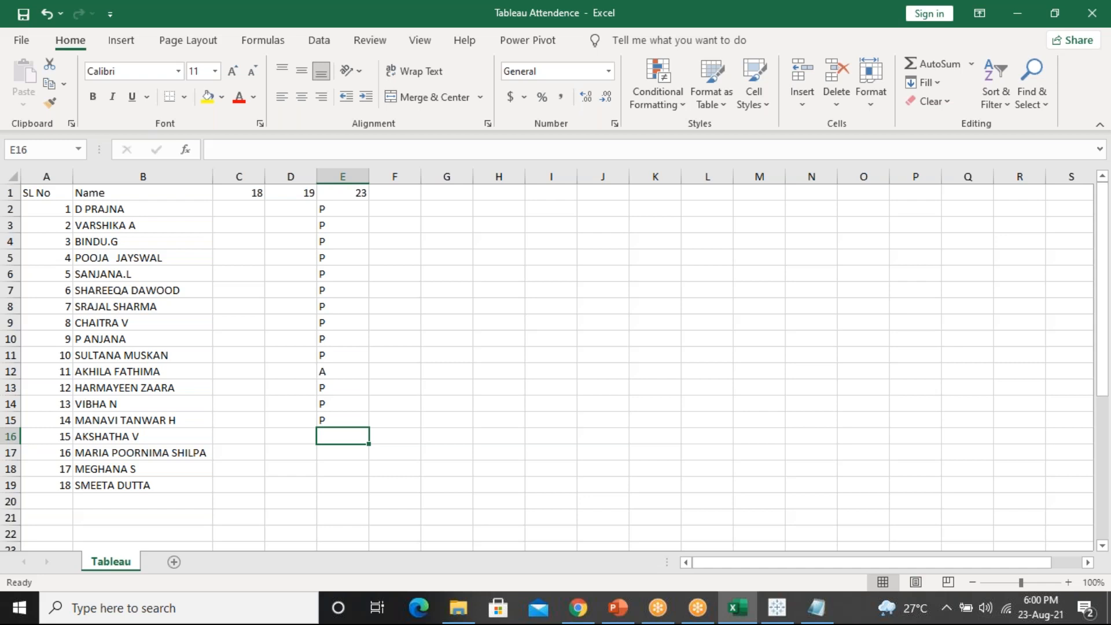
pyautogui.write('P')
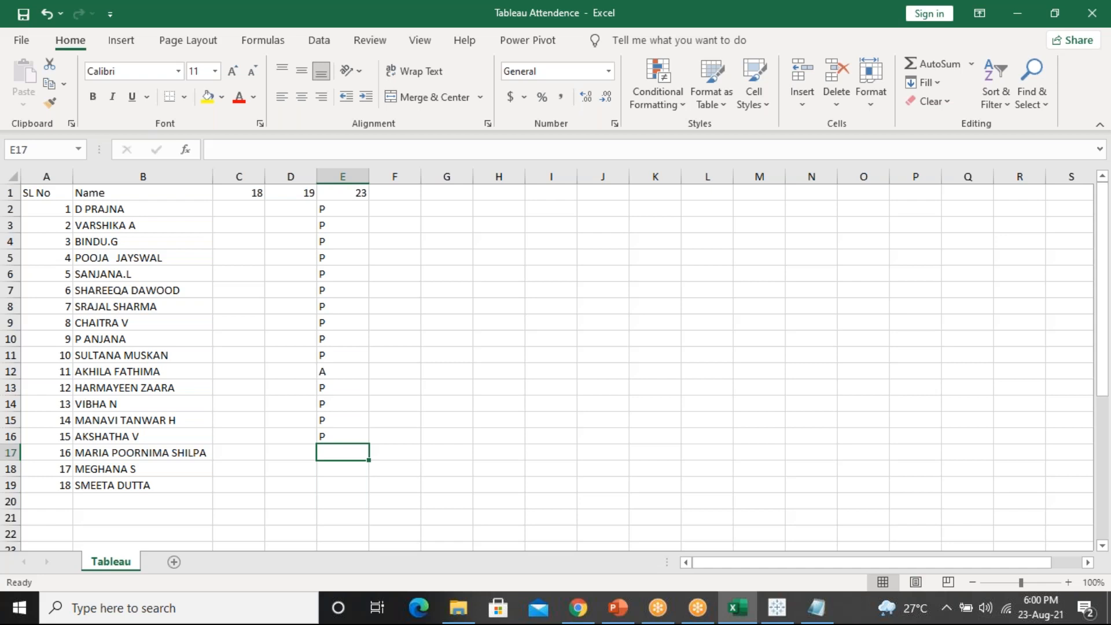
pyautogui.write('P')
pyautogui.press('Return')
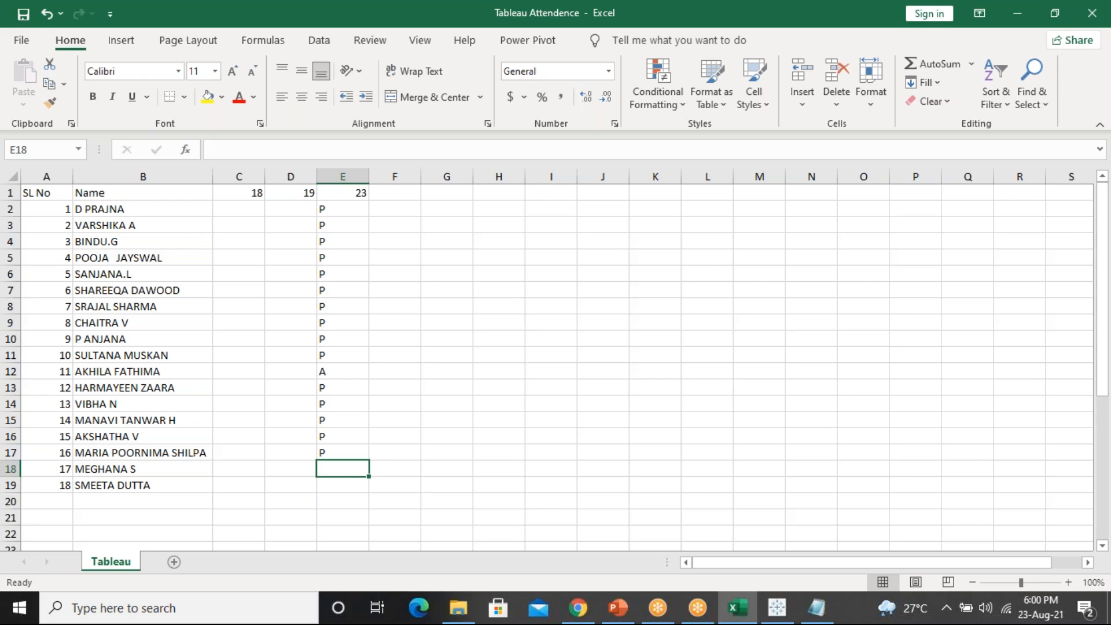
pyautogui.write('P')
pyautogui.press('Return')
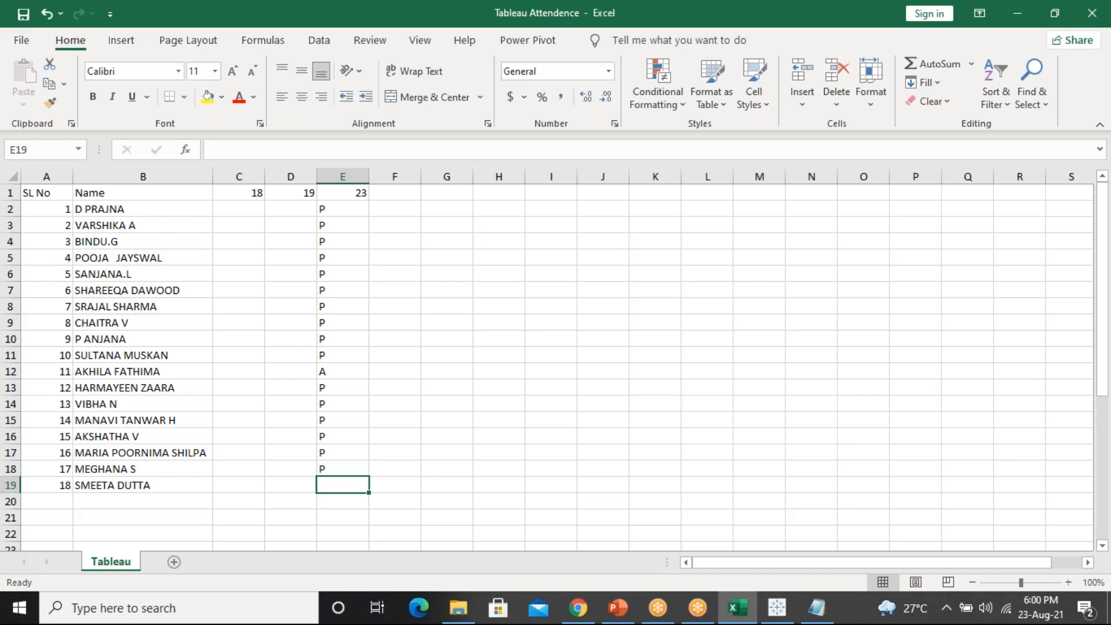
pyautogui.write('P')
pyautogui.press('Return')
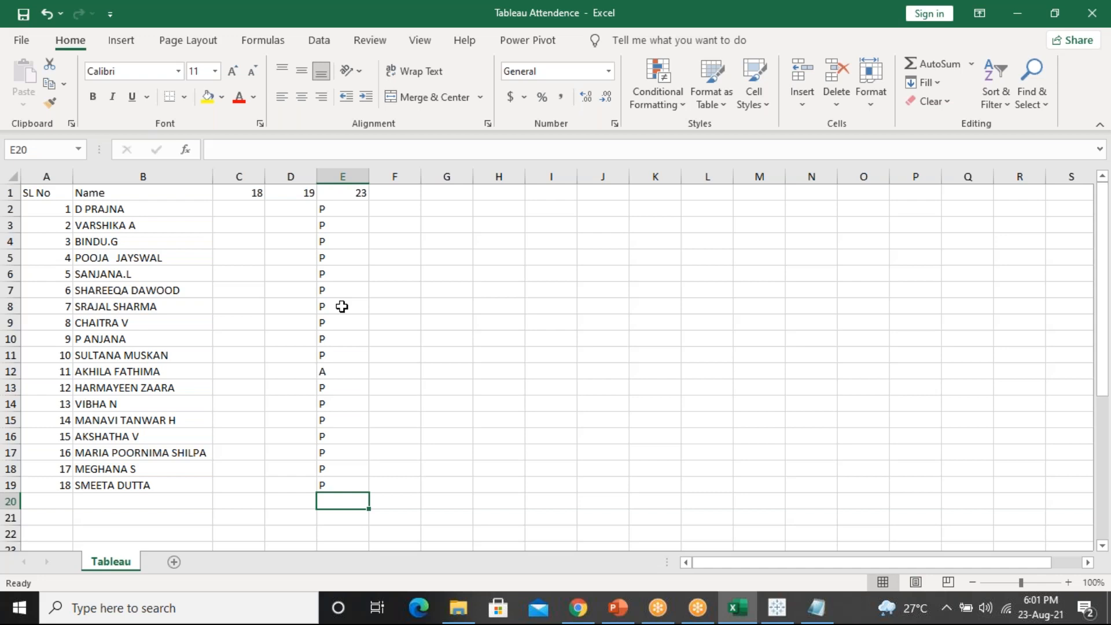
# Close the Tableau Attendence Excel window and move Notepad up and to the left
pyautogui.click(260, 254)
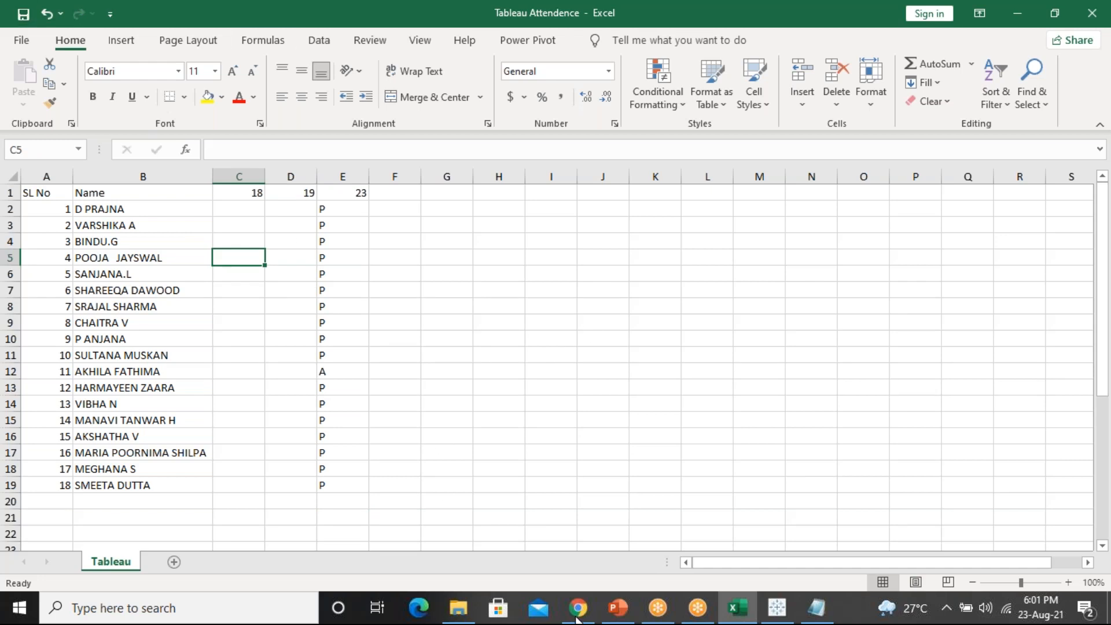
pyautogui.moveTo(713, 599)
pyautogui.doubleClick(251, 8)
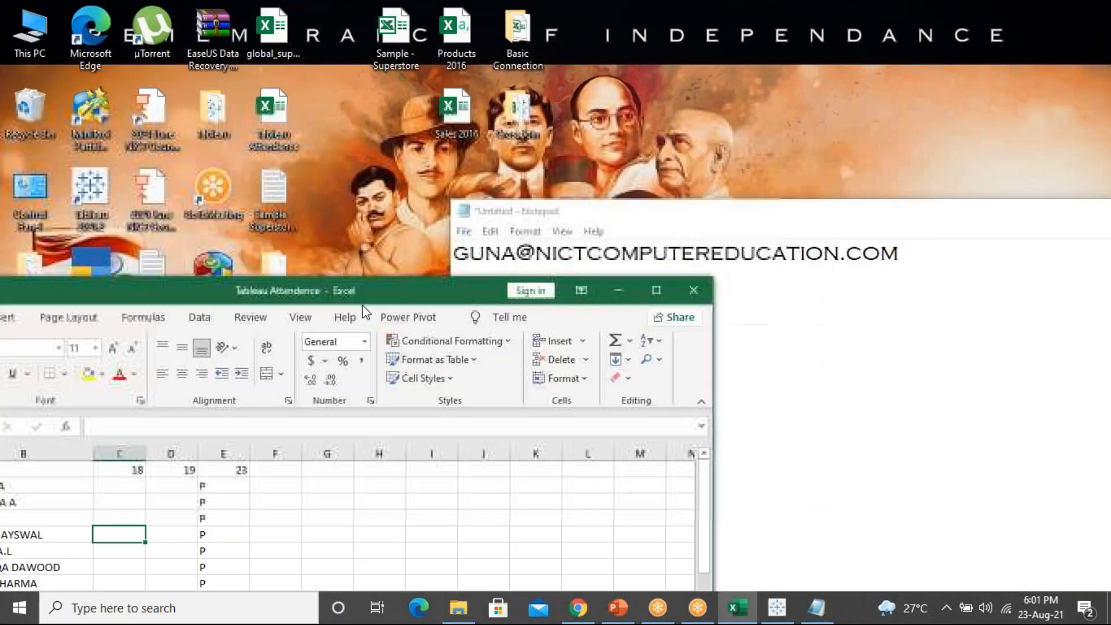
pyautogui.click(694, 290)
pyautogui.moveTo(579, 226); pyautogui.dragTo(308, 169)
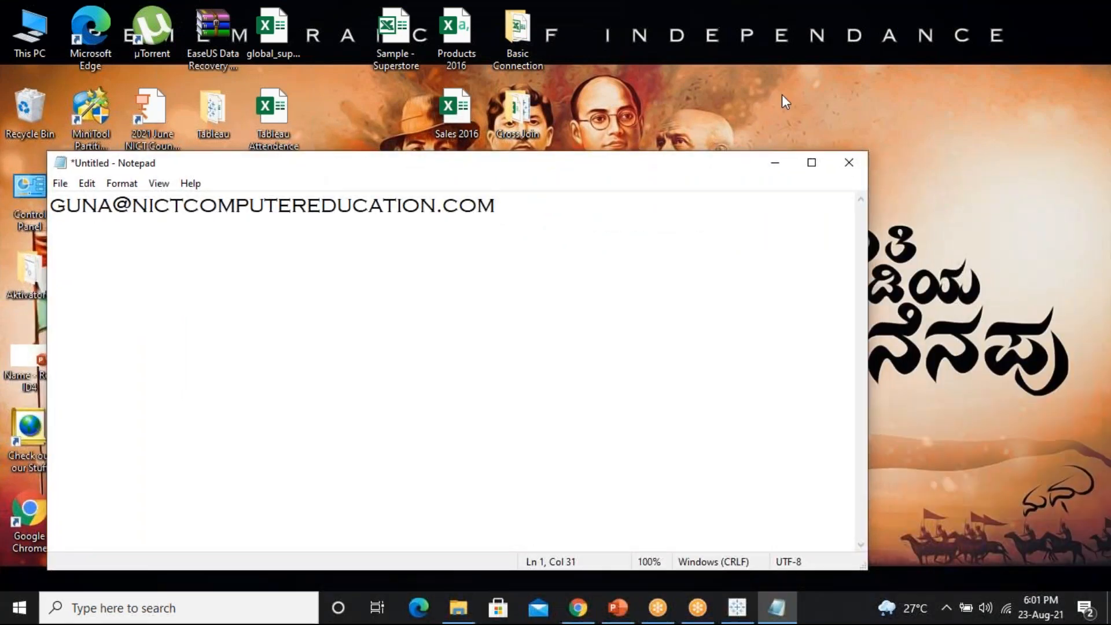
# Highlight the whole e-mail address line in the untitled Notepad note
pyautogui.click(825, 104)
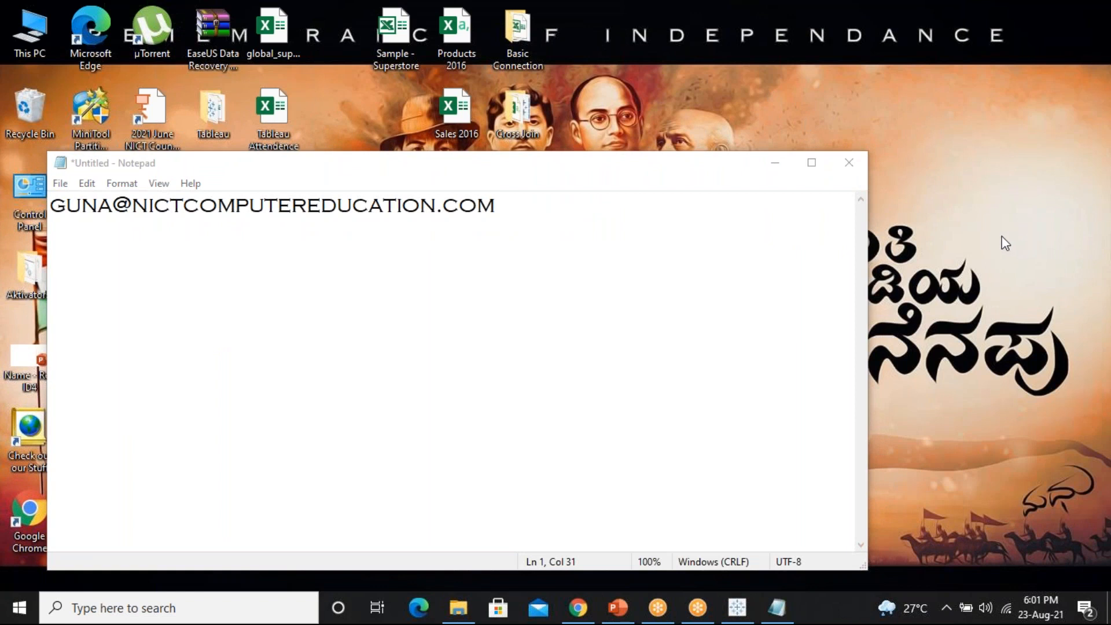
pyautogui.moveTo(498, 208); pyautogui.dragTo(9, 202)
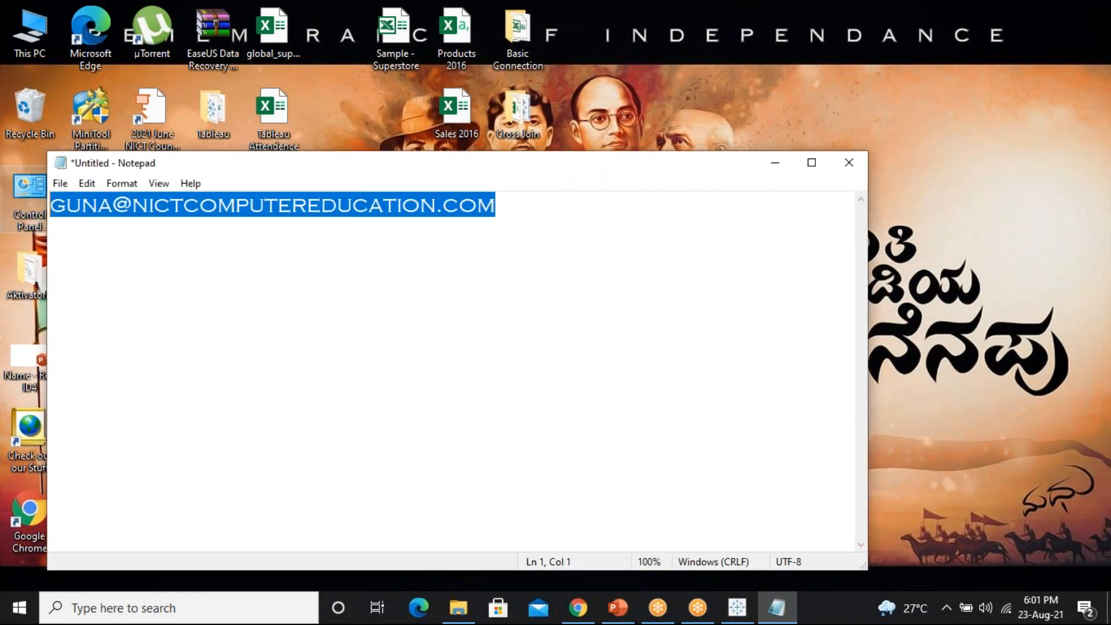
pyautogui.click(873, 603)
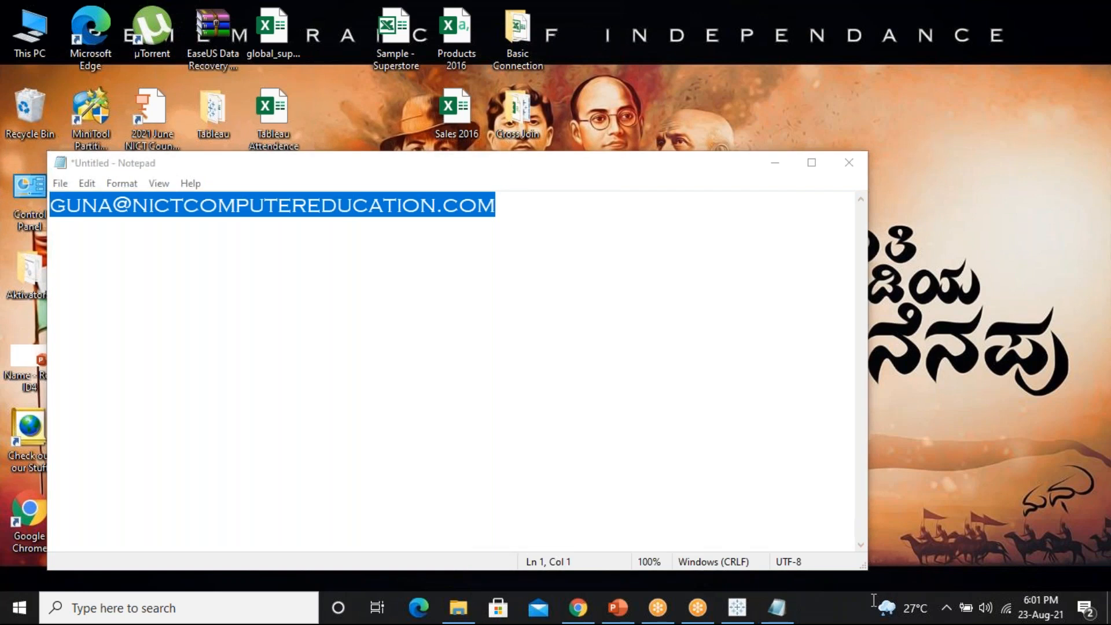